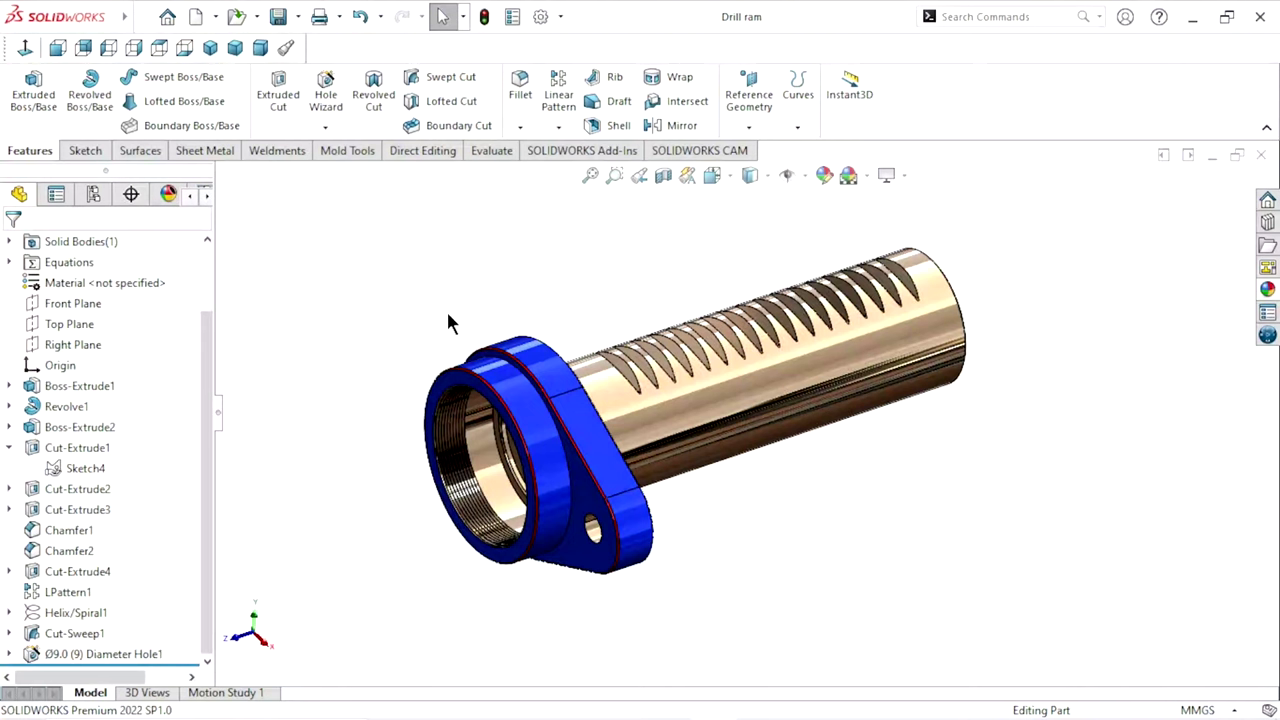
Step: Orbit and zoom the finished drill ram model to inspect its flange end and bore
mouse_move(496, 350)
middle_mouse_down()
mouse_move(568, 305)
mouse_move(551, 274)
mouse_move(827, 410)
mouse_move(671, 400)
mouse_move(549, 509)
mouse_move(510, 424)
mouse_move(528, 349)
mouse_move(569, 360)
mouse_move(569, 374)
mouse_move(572, 360)
mouse_move(600, 390)
mouse_move(543, 471)
mouse_move(503, 423)
mouse_move(712, 487)
mouse_move(920, 471)
mouse_move(743, 477)
mouse_move(1054, 491)
middle_mouse_up()
scroll(550, 455, "down", 5)
scroll(712, 487, "up", 5)
scroll(938, 415, "up", 2)
scroll(743, 378, "down", 3)
mouse_move(743, 378)
middle_mouse_down()
mouse_move(634, 429)
mouse_move(489, 413)
mouse_move(434, 523)
mouse_move(506, 603)
mouse_move(623, 617)
mouse_move(647, 634)
middle_mouse_up()
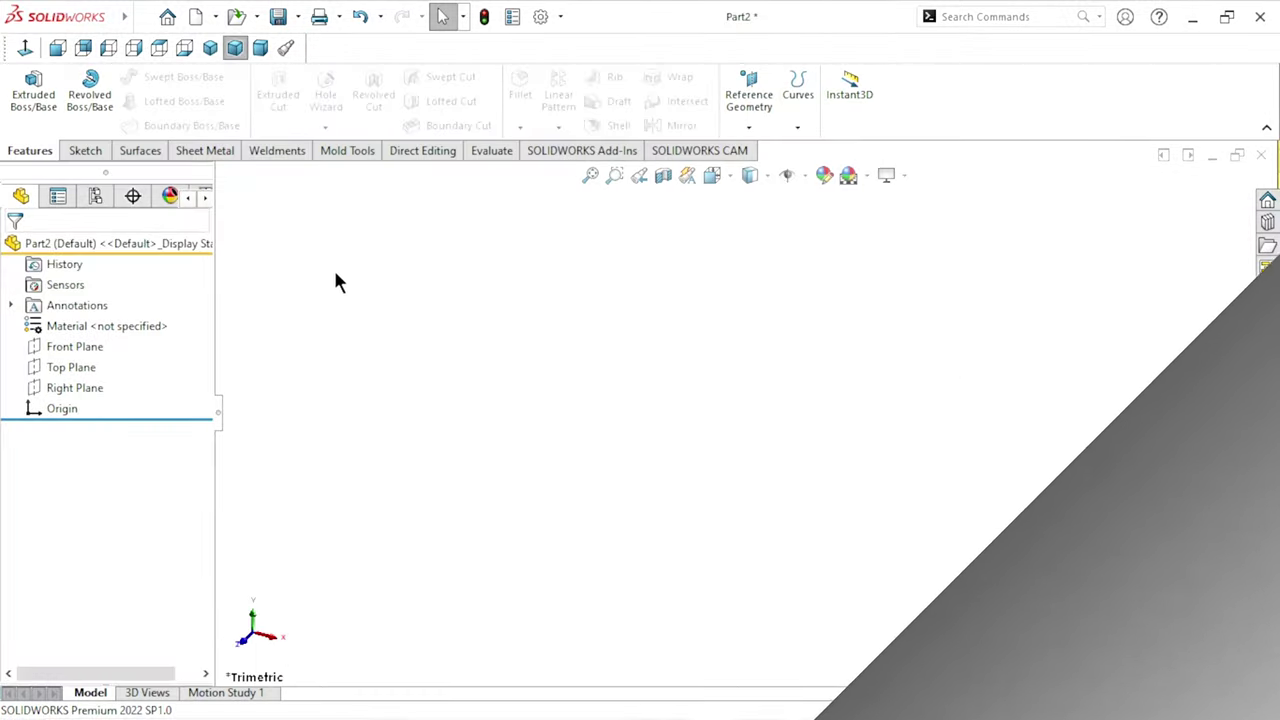
Step: On the Front Plane, sketch a circle at the origin and a smaller overlapping circle to its right
left_click(88, 345)
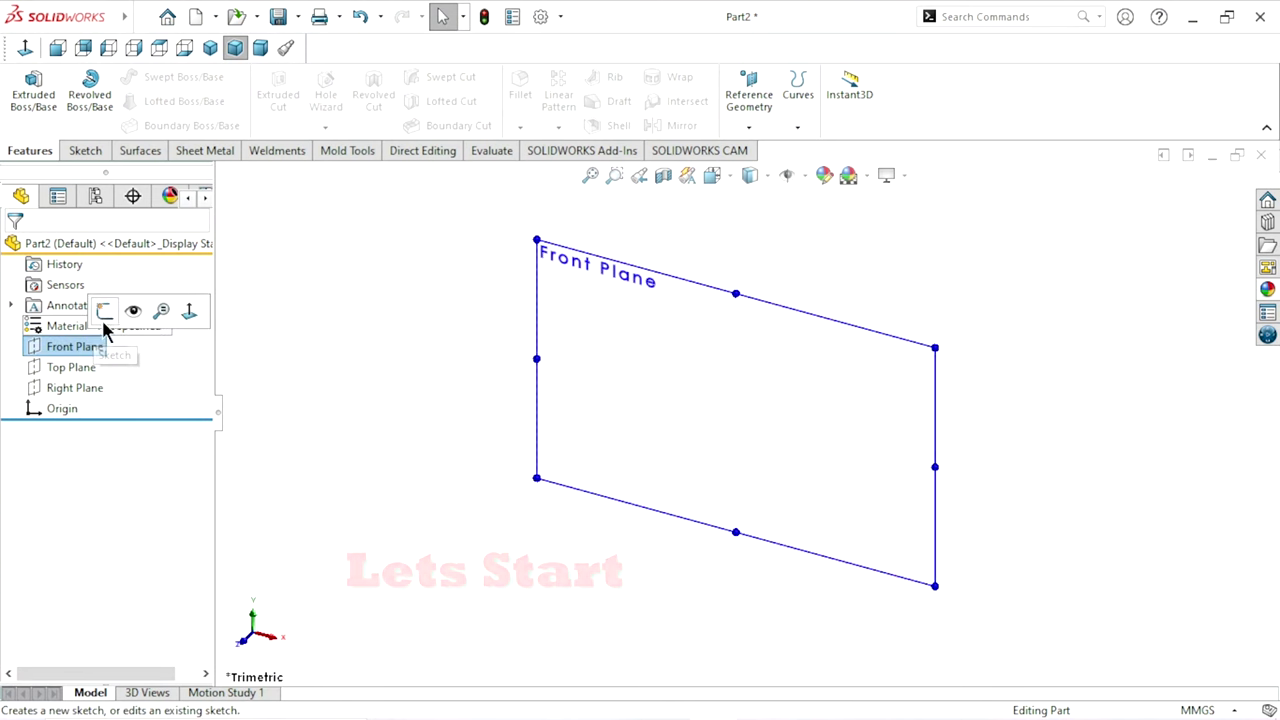
left_click(109, 310)
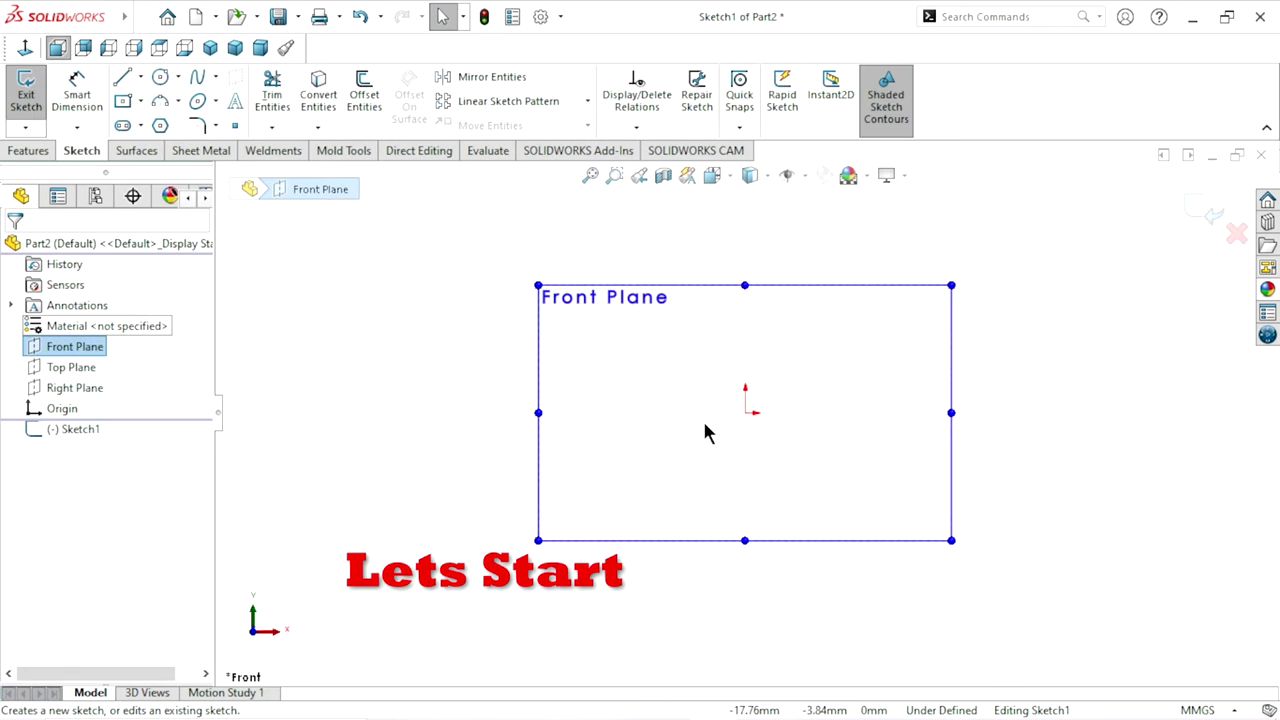
left_click(160, 78)
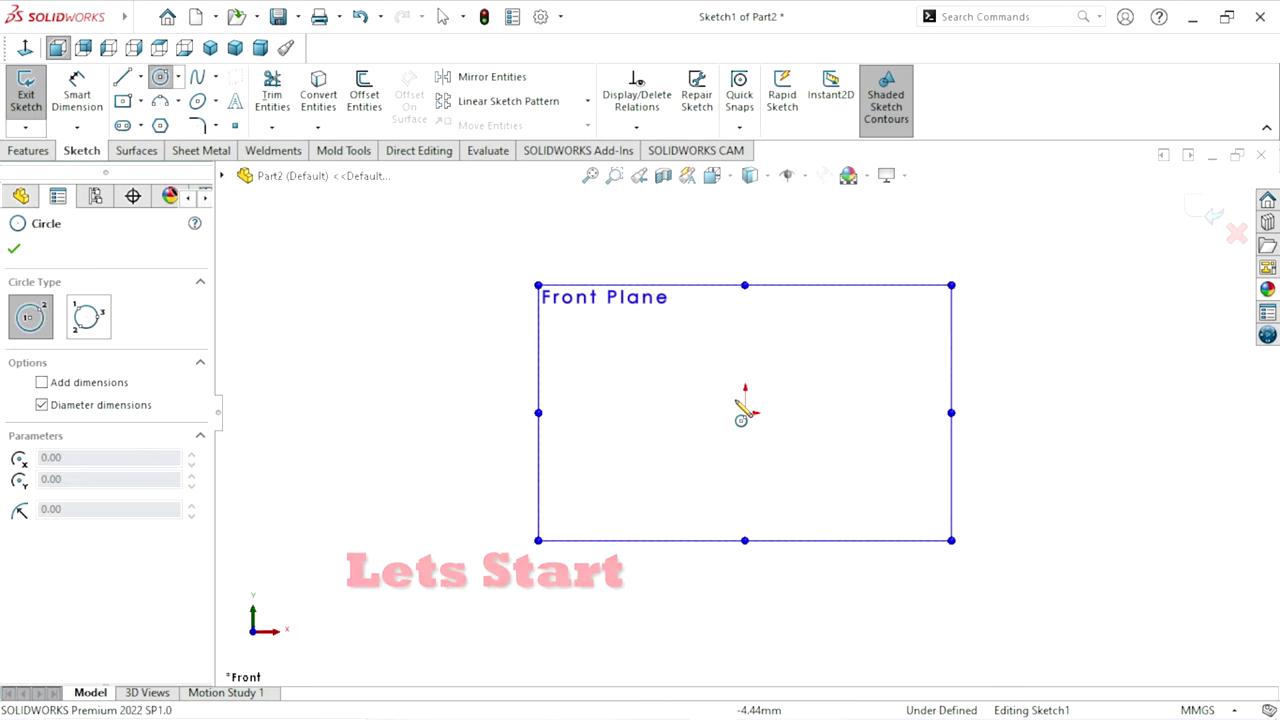
left_click(745, 411)
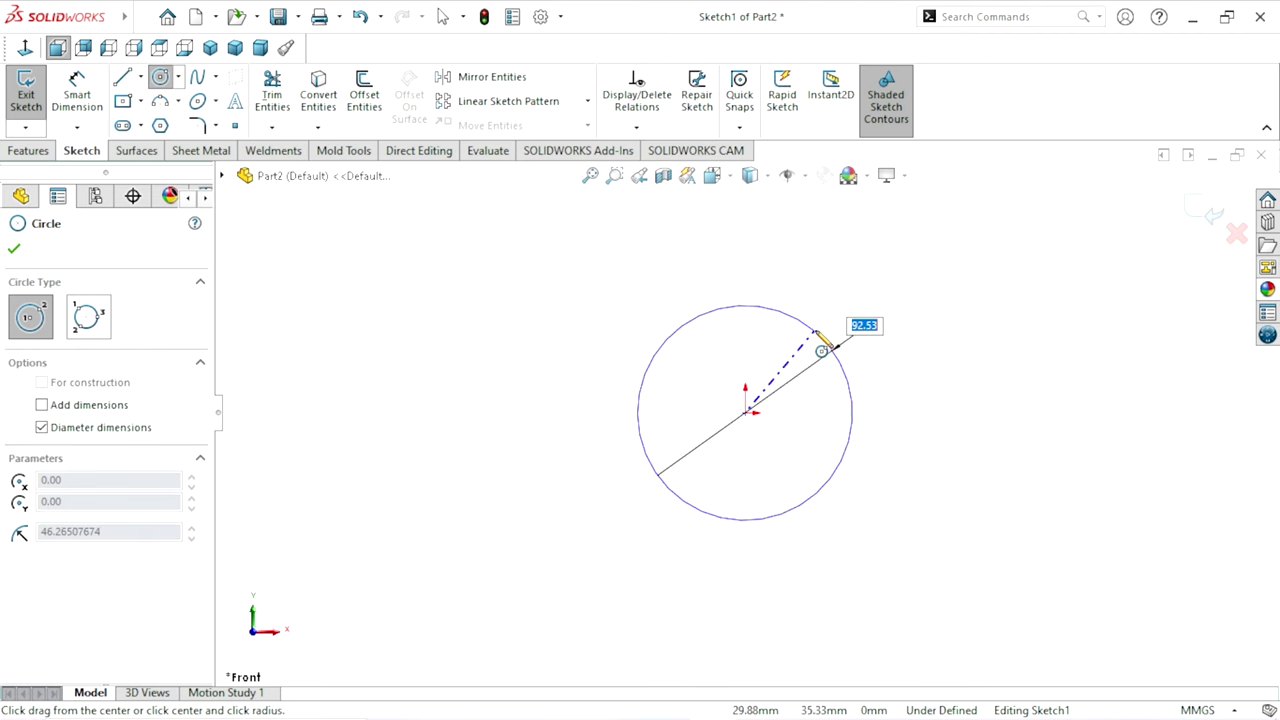
left_click(817, 329)
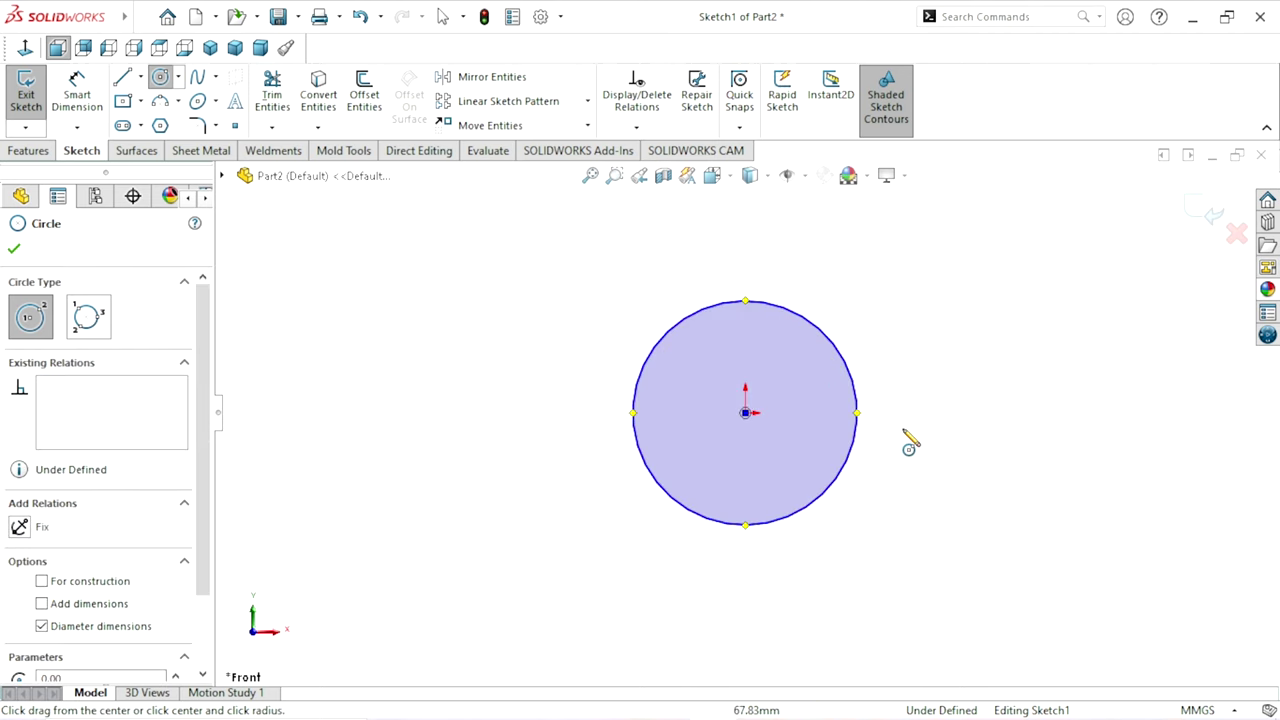
left_click(883, 412)
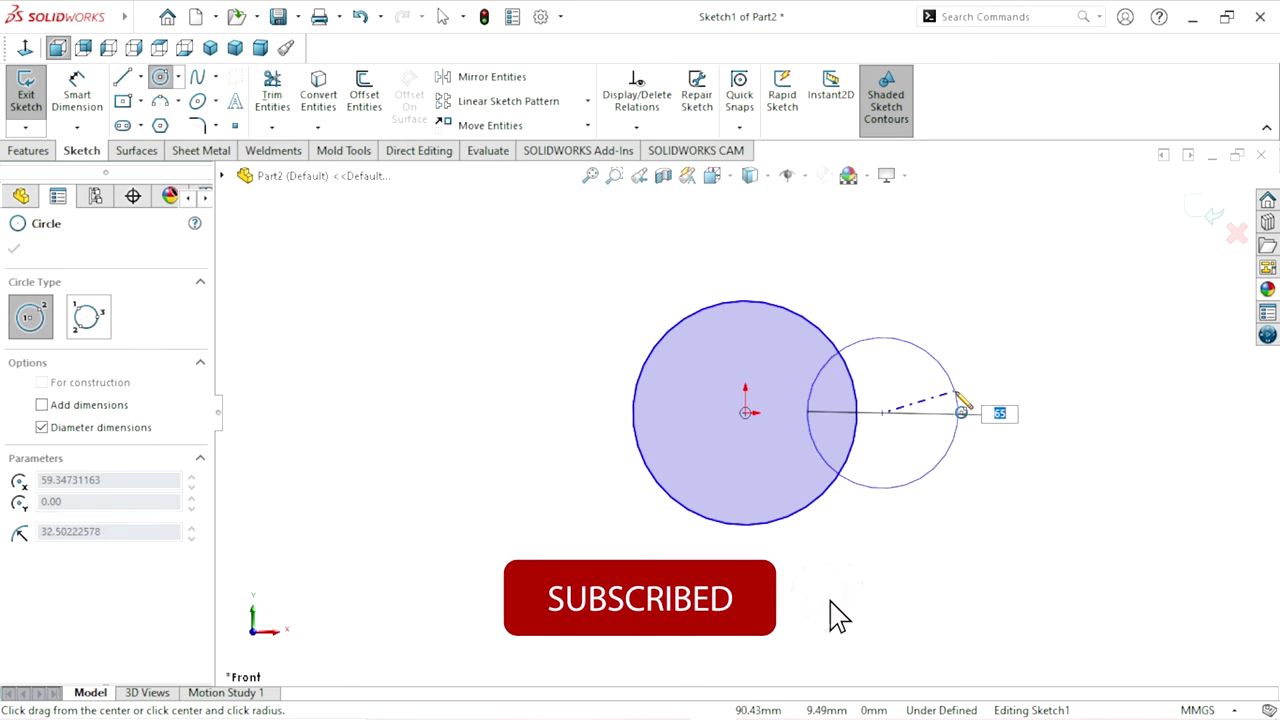
left_click(952, 395)
right_click(940, 325)
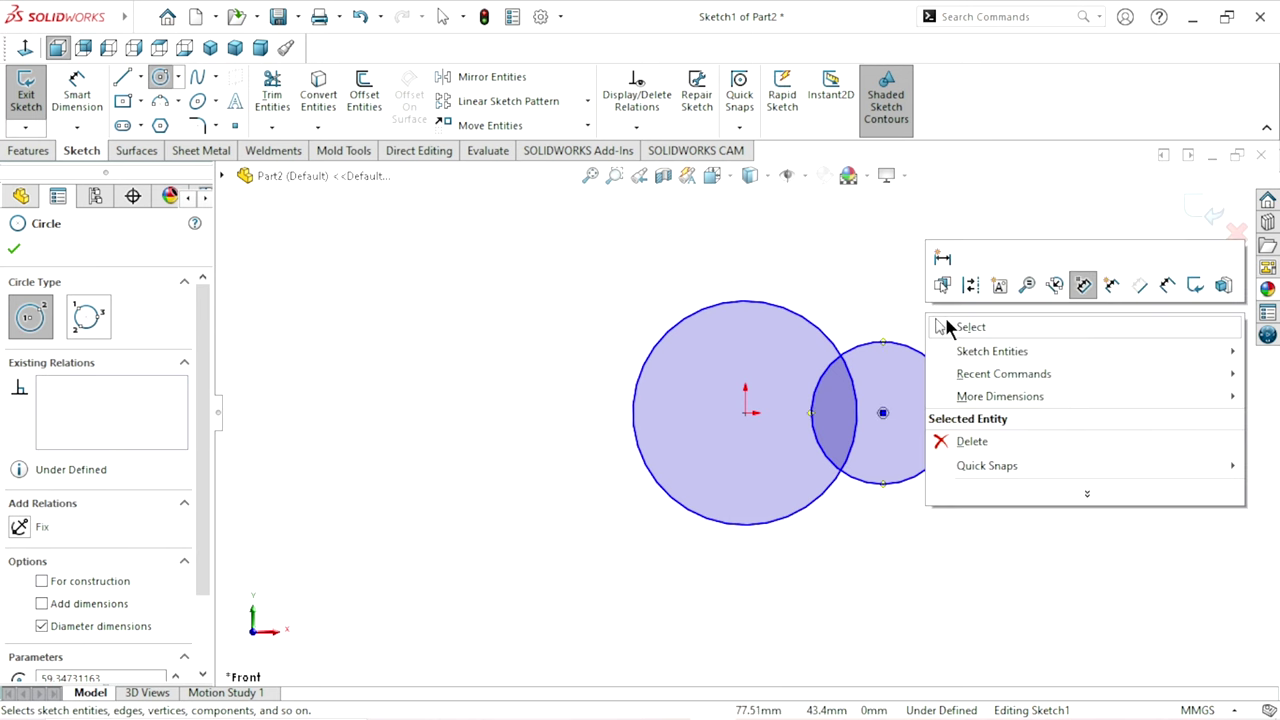
left_click(945, 325)
Step: Dimension the large circle to Ø64 and the small circle to Ø30
left_click(96, 110)
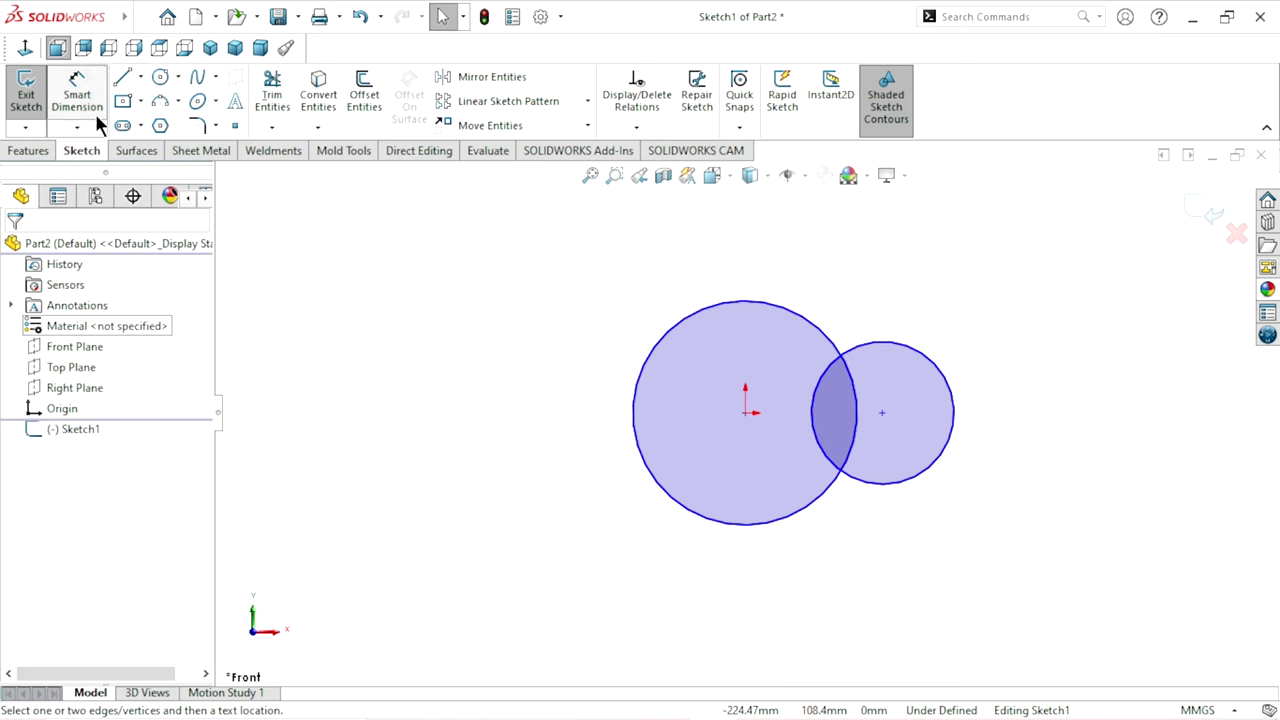
left_click(638, 398)
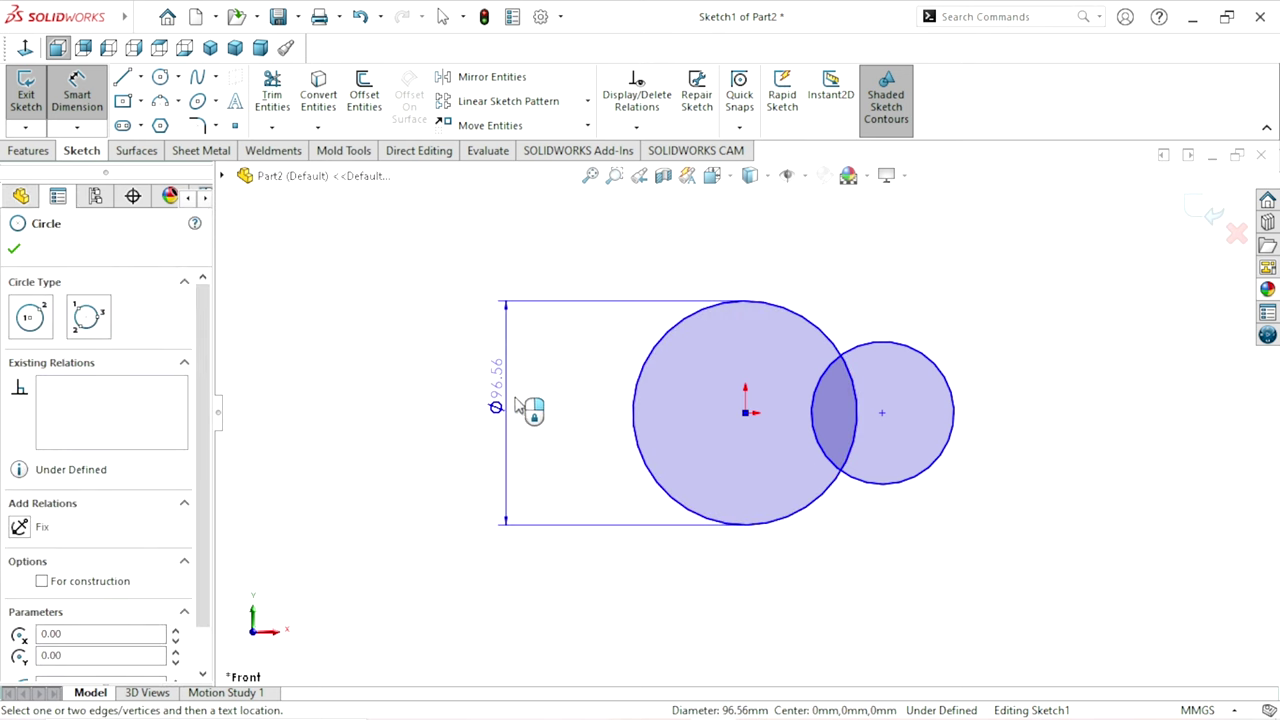
left_click(517, 411)
type("64")
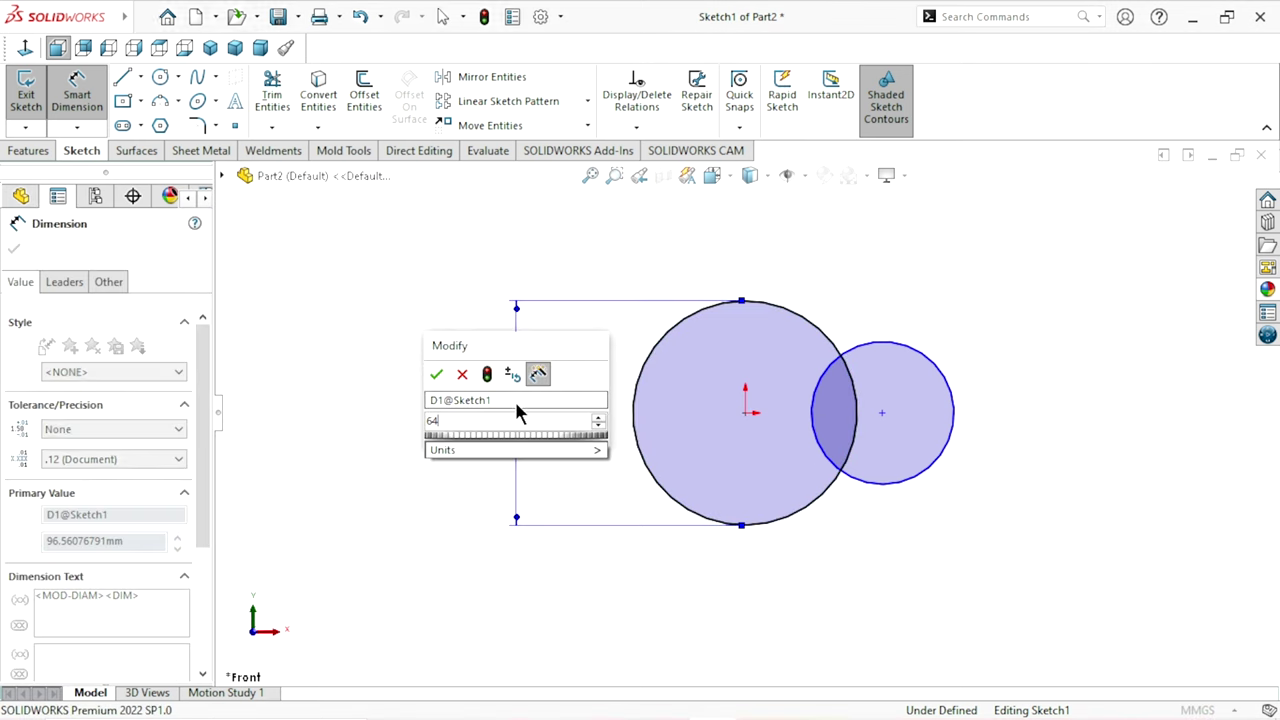
left_click(437, 374)
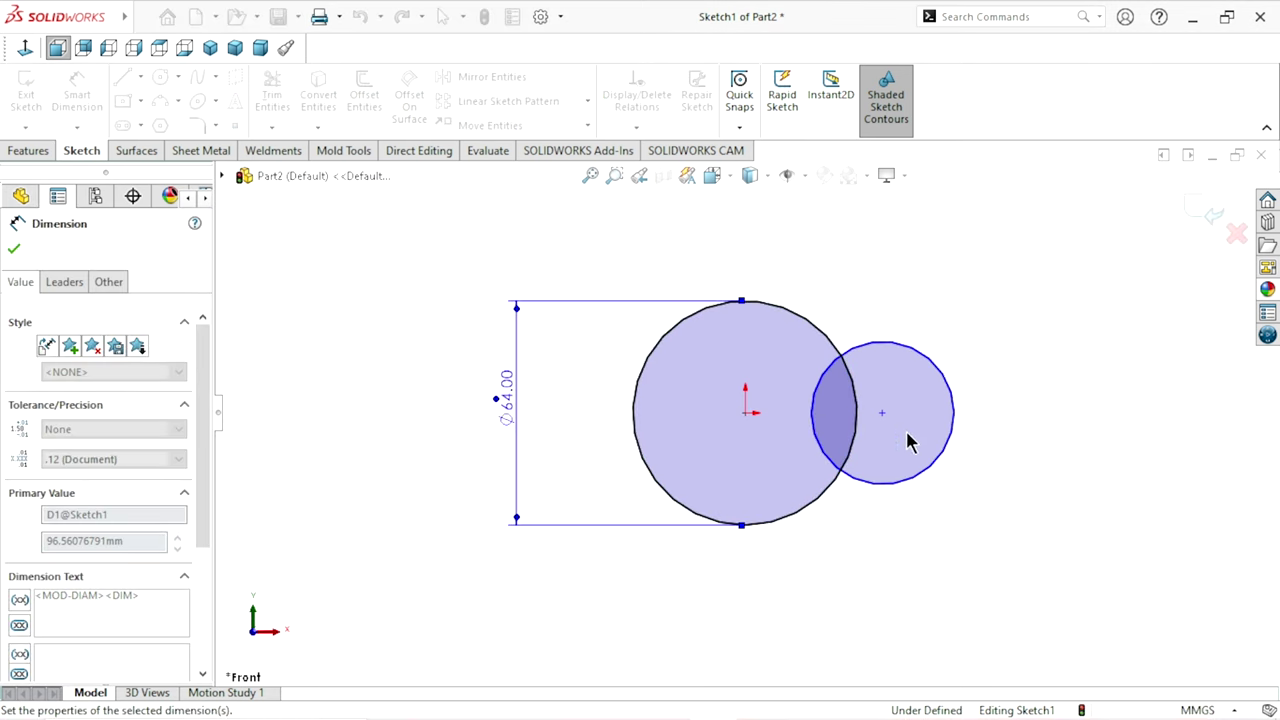
left_click(1008, 428)
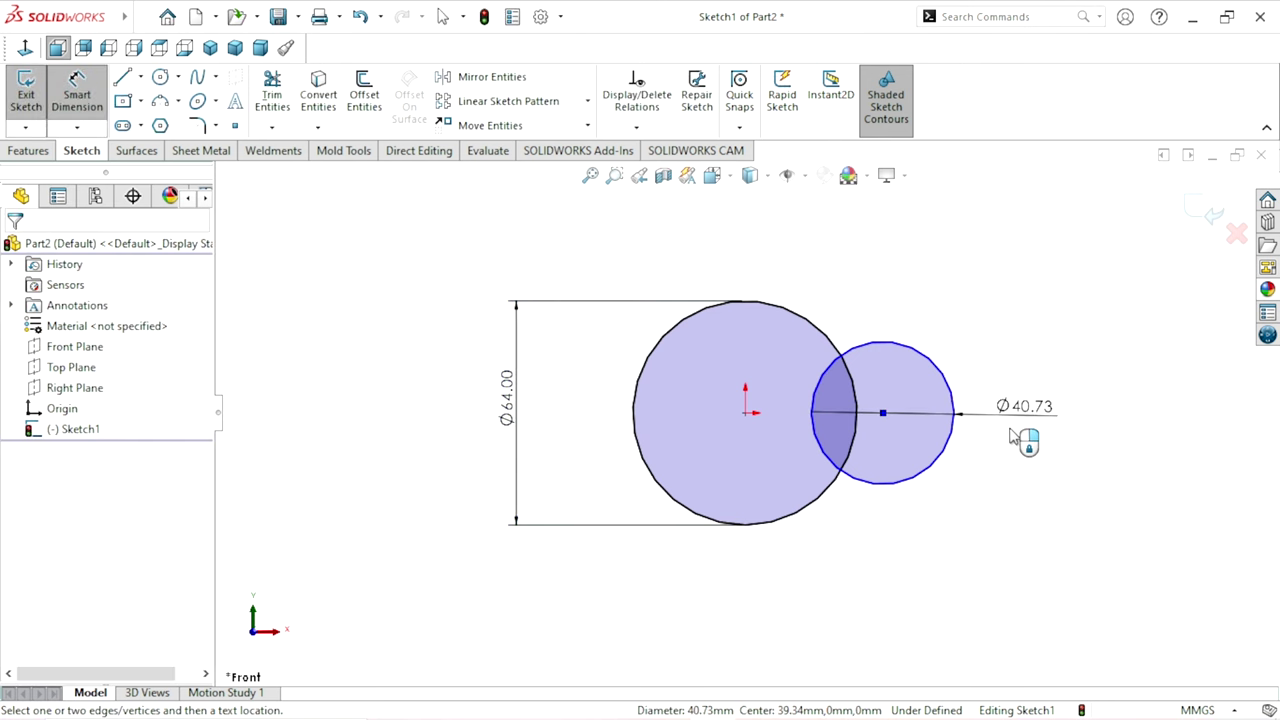
left_click(1010, 436)
type("30")
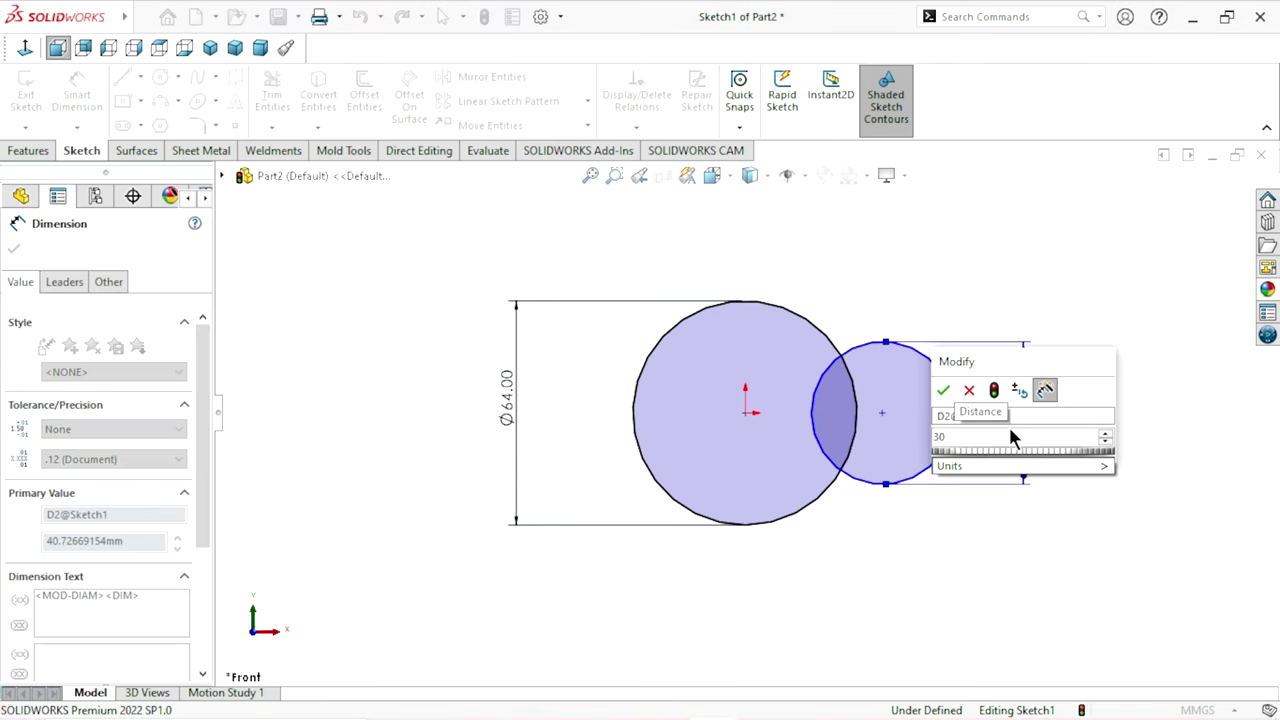
left_click(943, 390)
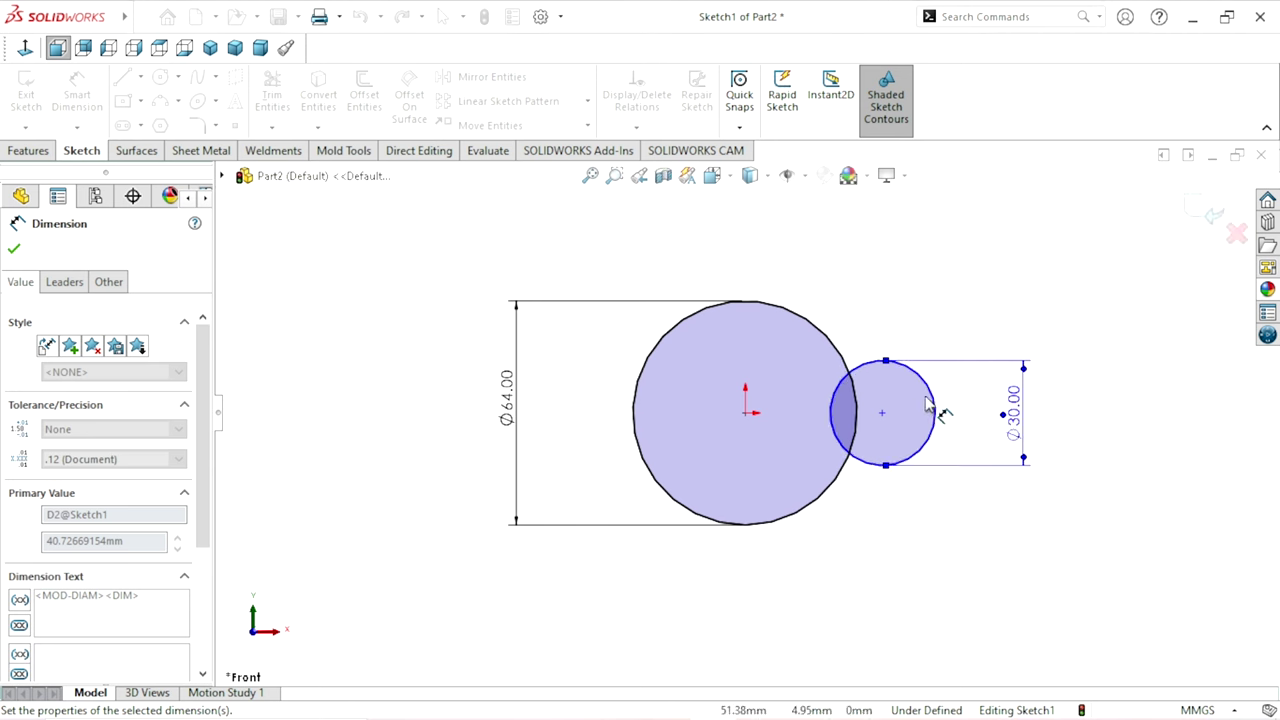
Step: Dimension the horizontal centre-to-centre distance as 39 and tidy the Ø64 label
left_click(748, 415)
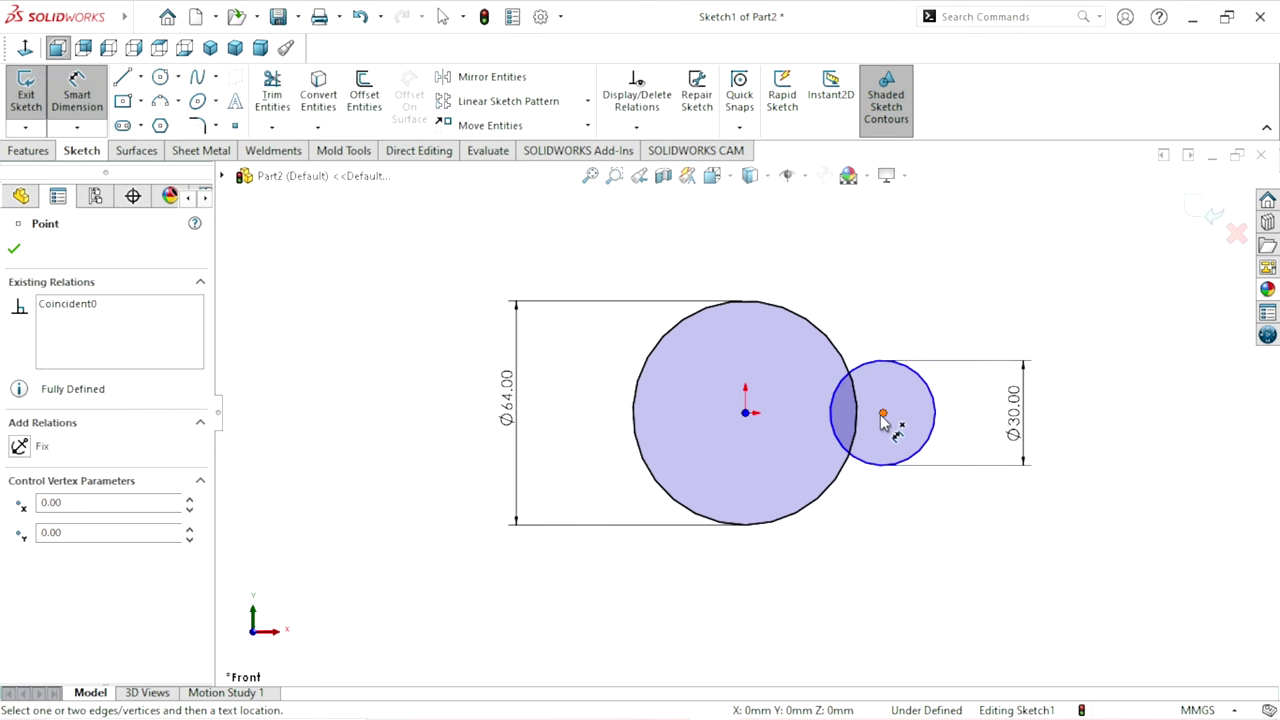
left_click(882, 414)
left_click(815, 262)
type("39")
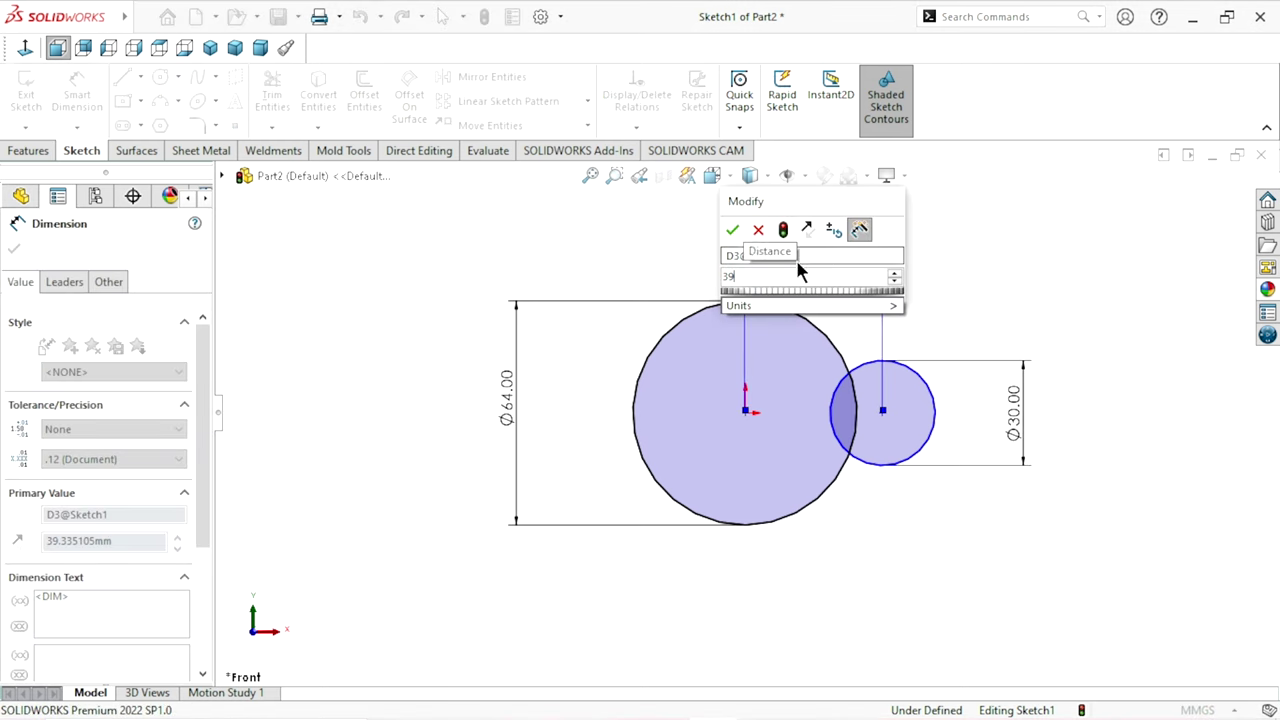
left_click(733, 230)
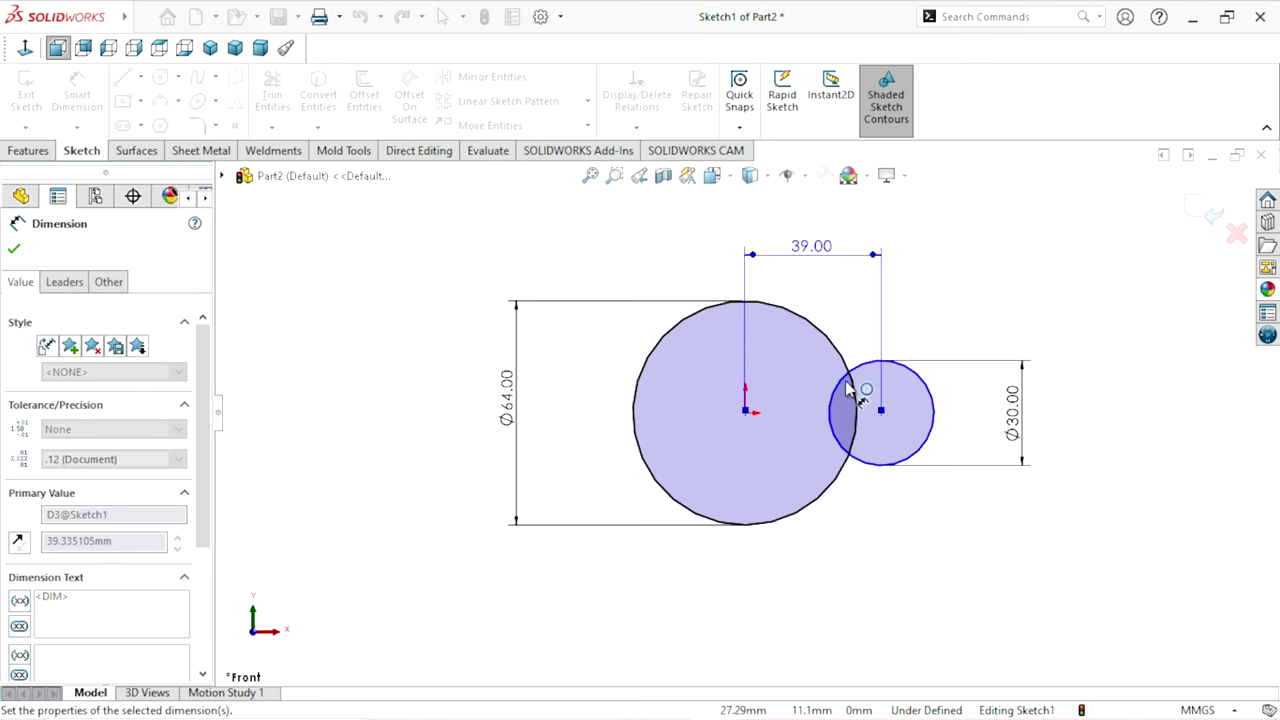
scroll(872, 418, "down", 2)
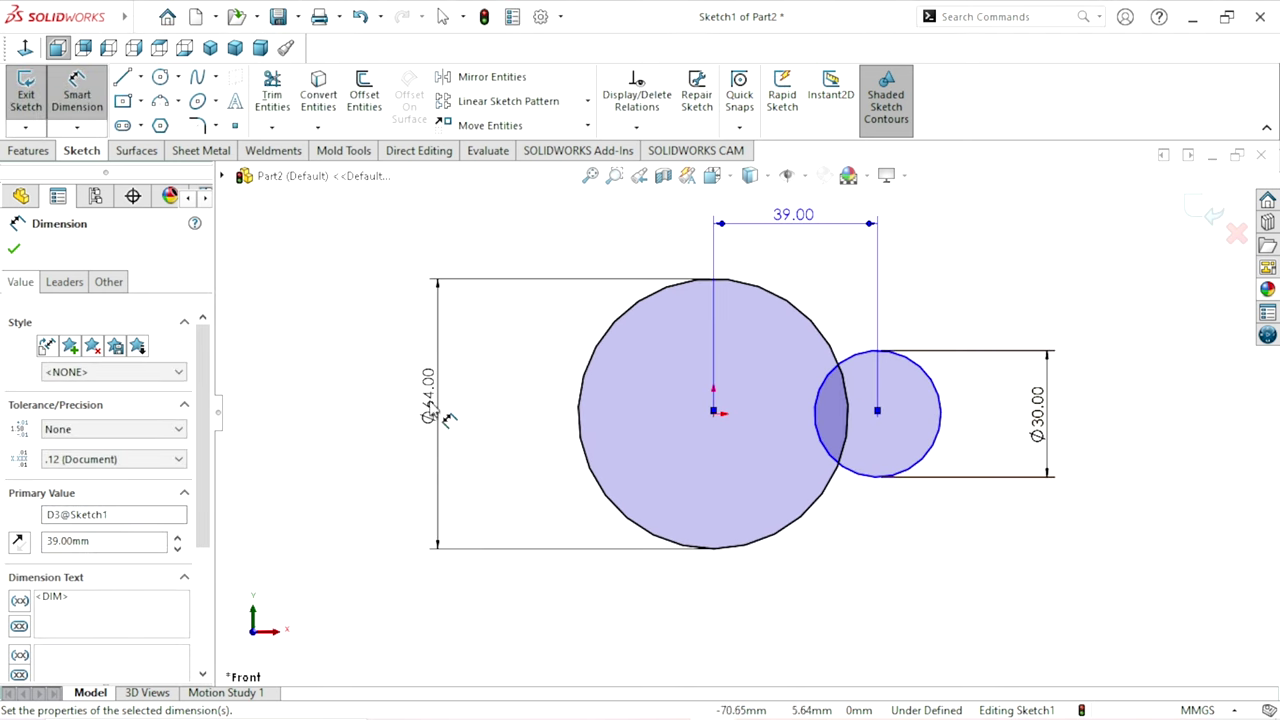
left_click_drag(430, 400, 508, 410)
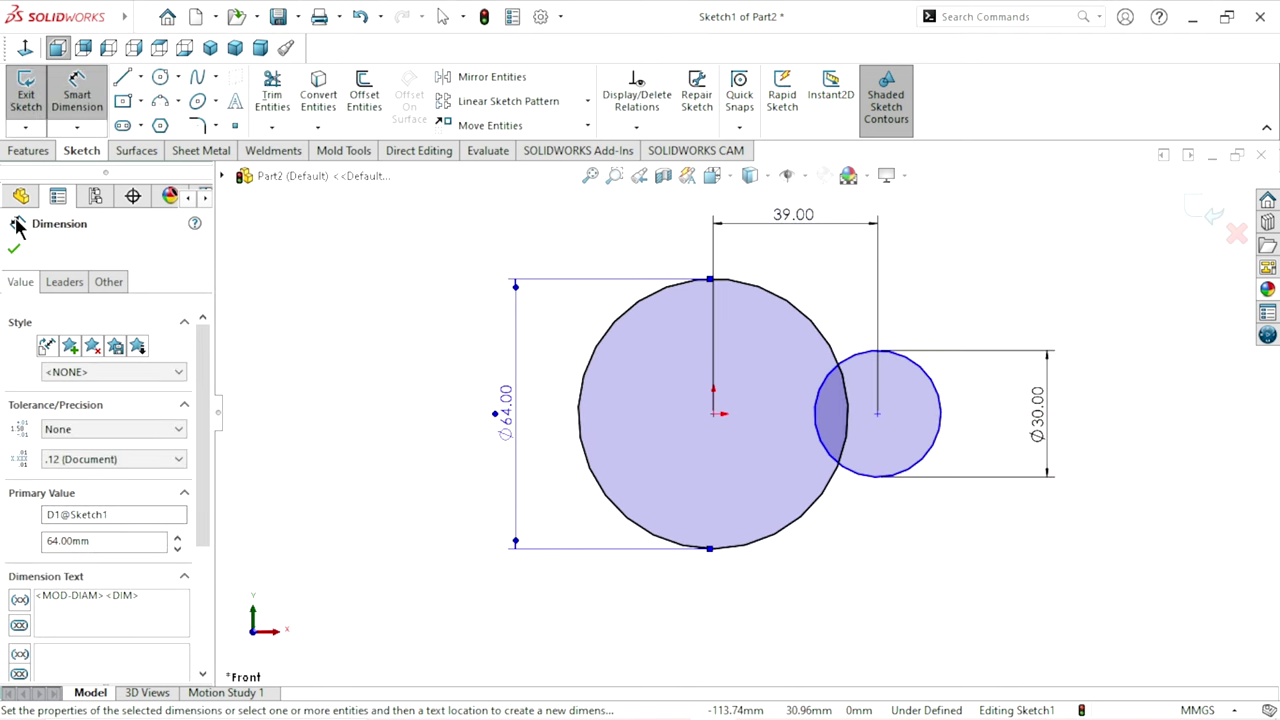
left_click(13, 251)
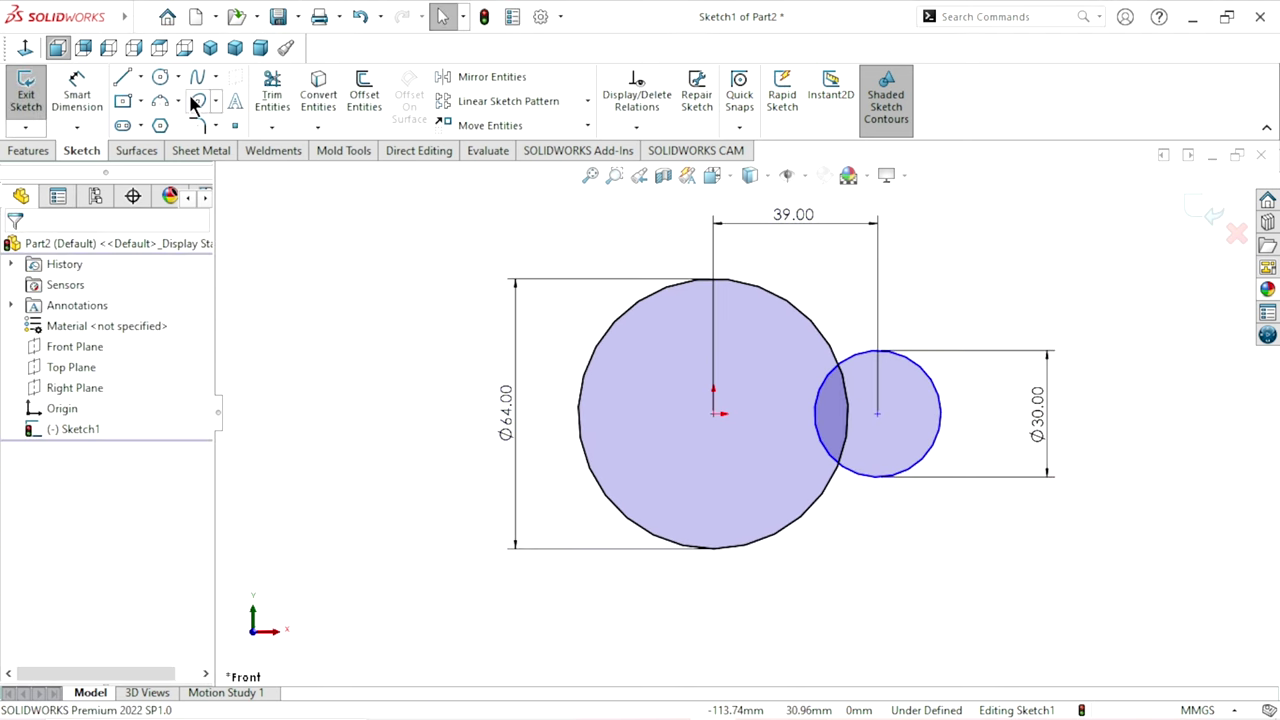
Step: Draw an upper line from the large circle's top edge to the small circle's top
left_click(126, 79)
left_click(823, 329)
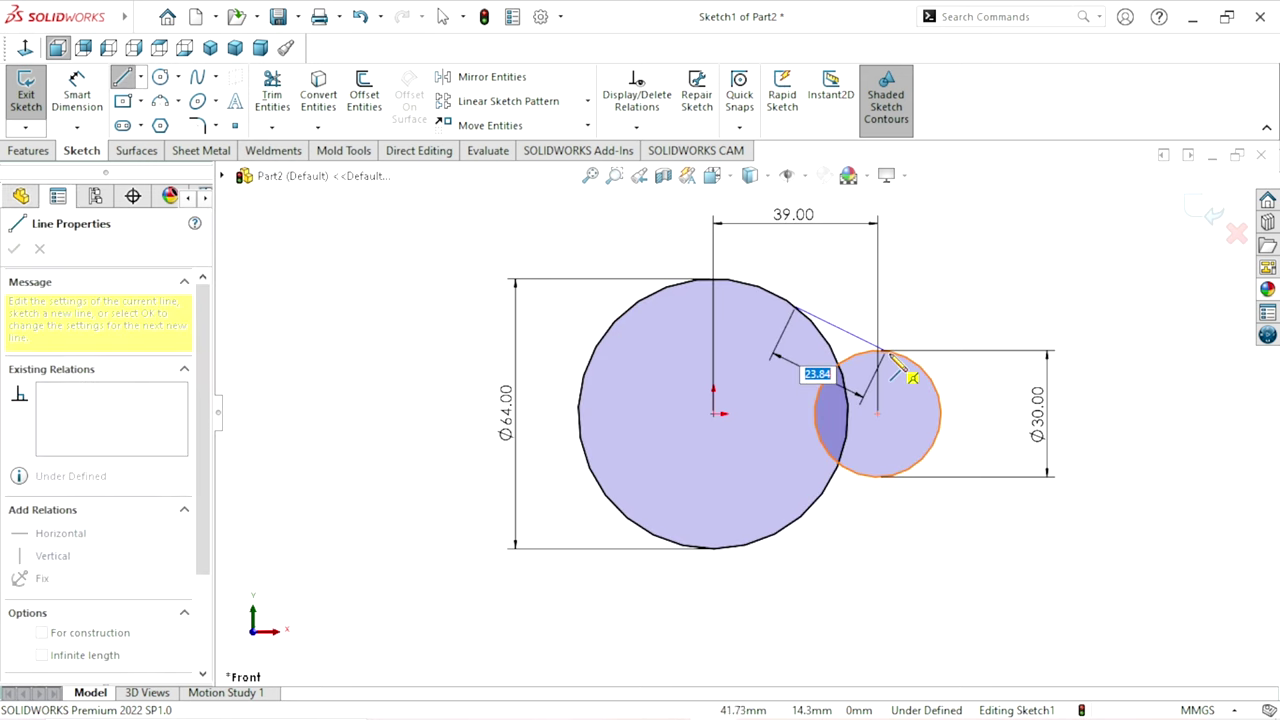
left_click(897, 353)
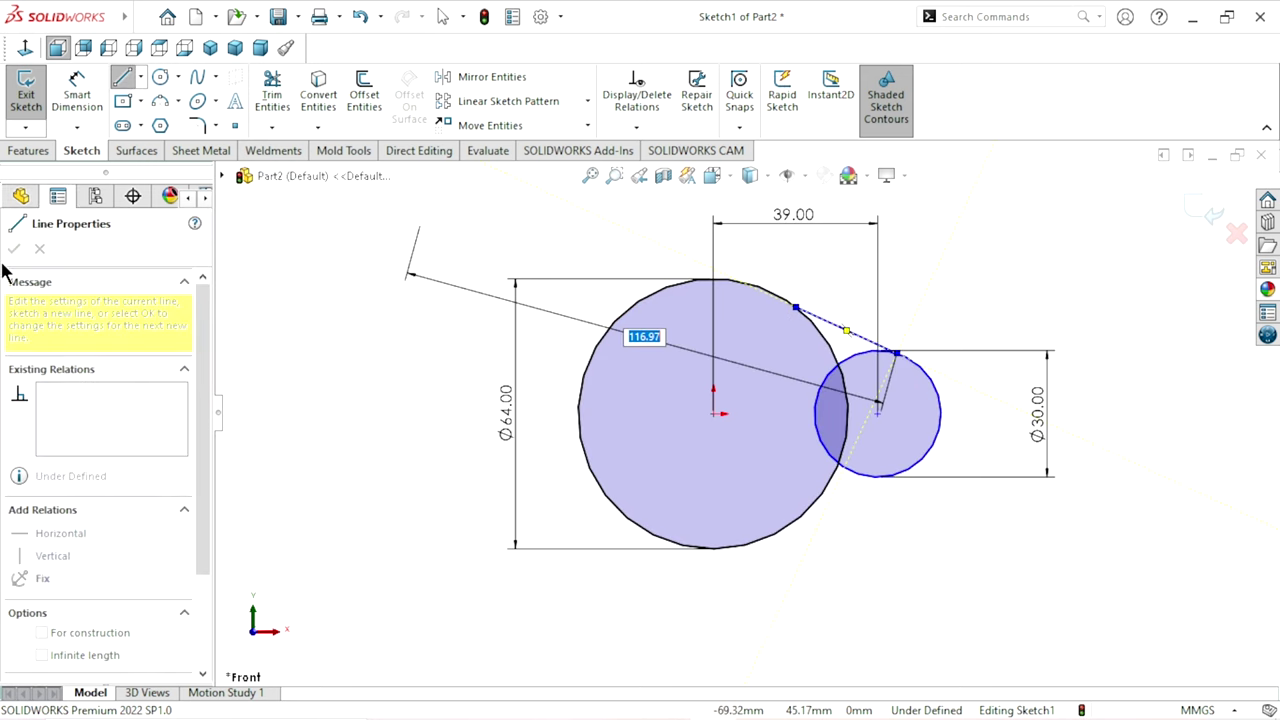
right_click(405, 297)
left_click(422, 304)
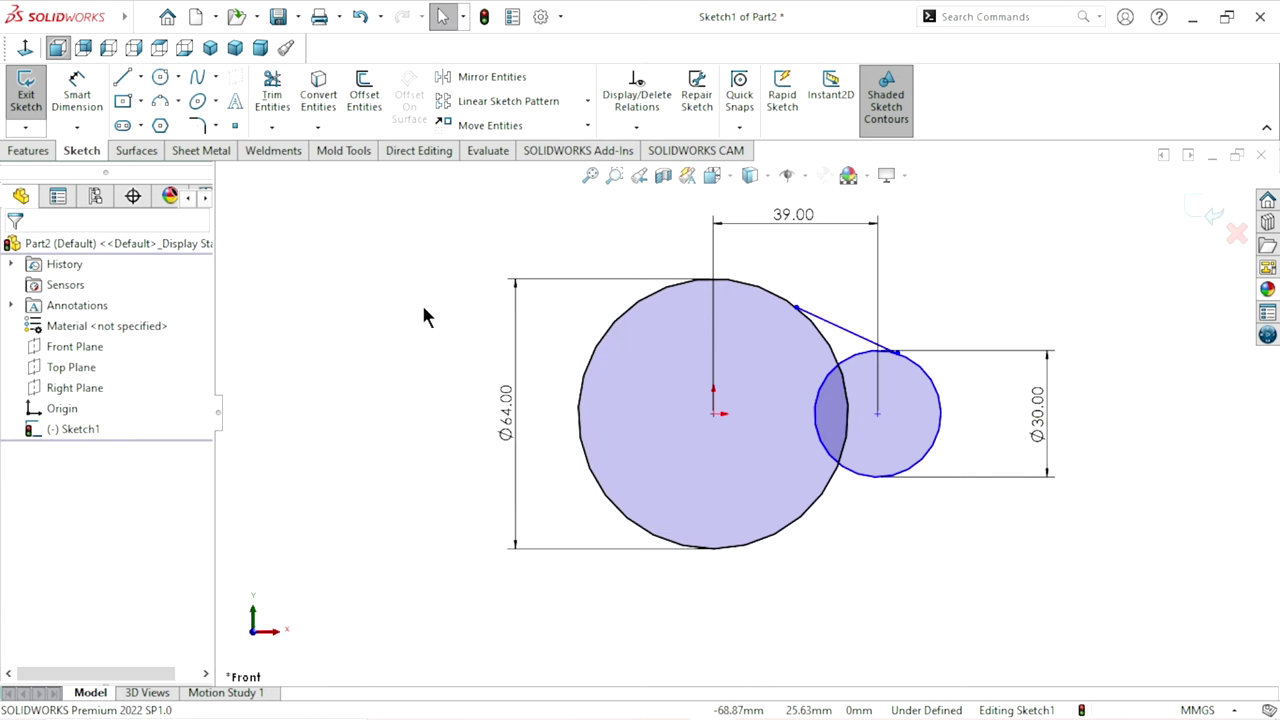
Step: Draw a lower line from the large circle's bottom edge to the small circle's bottom
key("l")
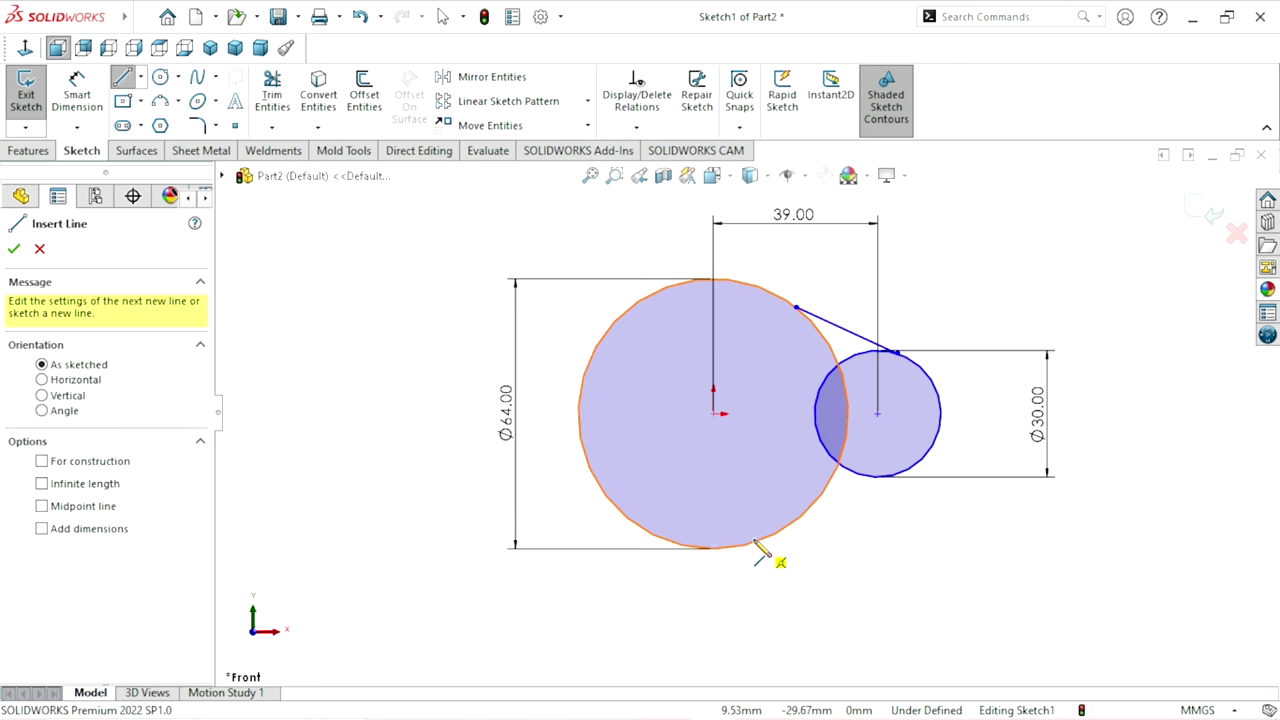
left_click(762, 545)
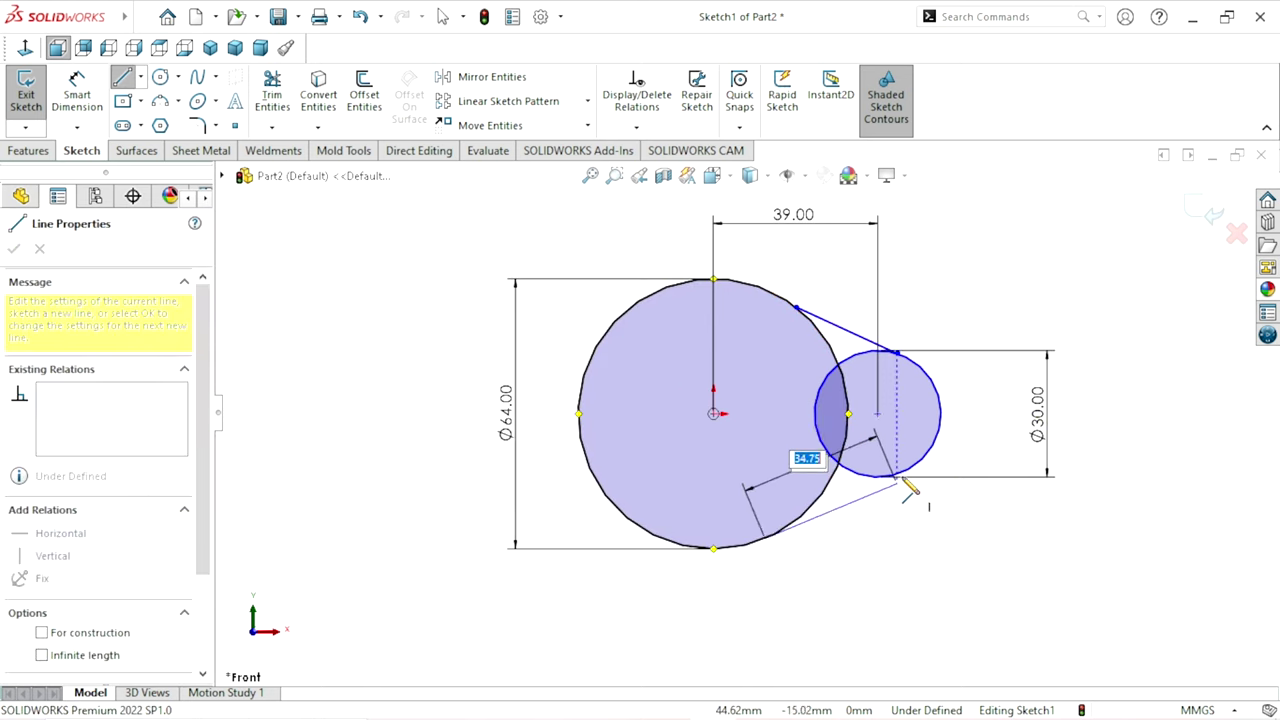
left_click(905, 478)
right_click(903, 490)
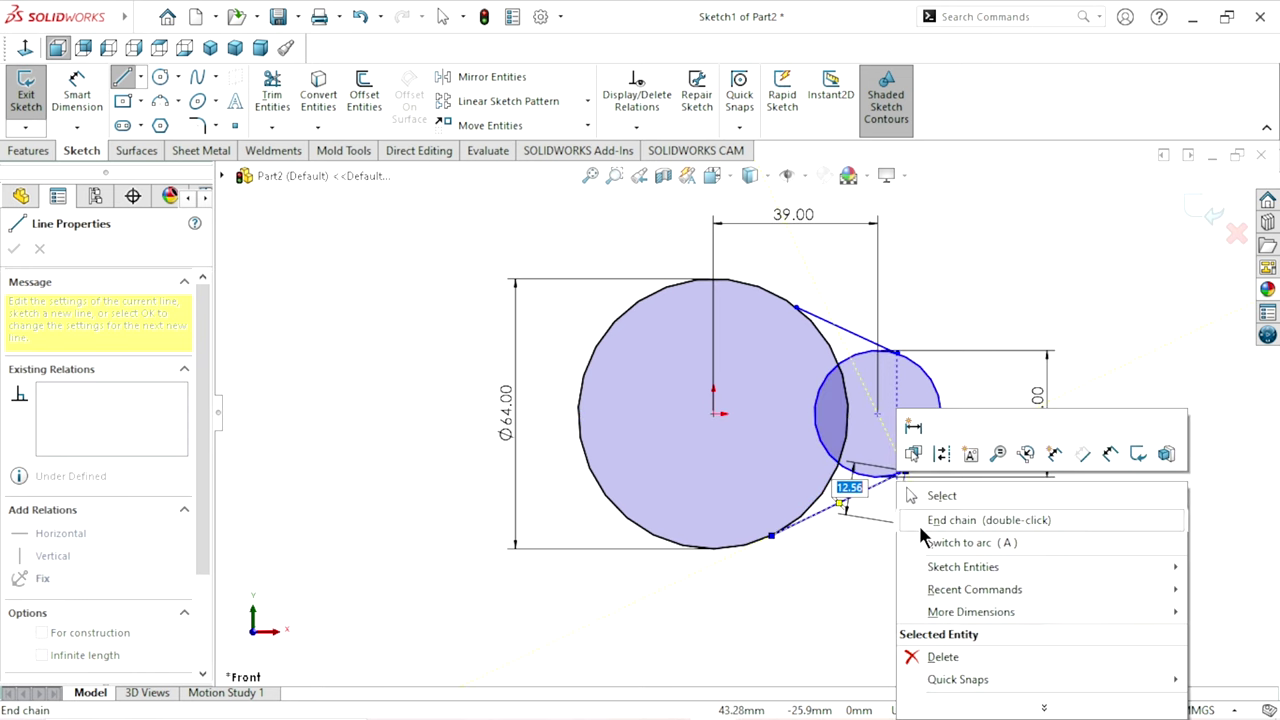
left_click(943, 497)
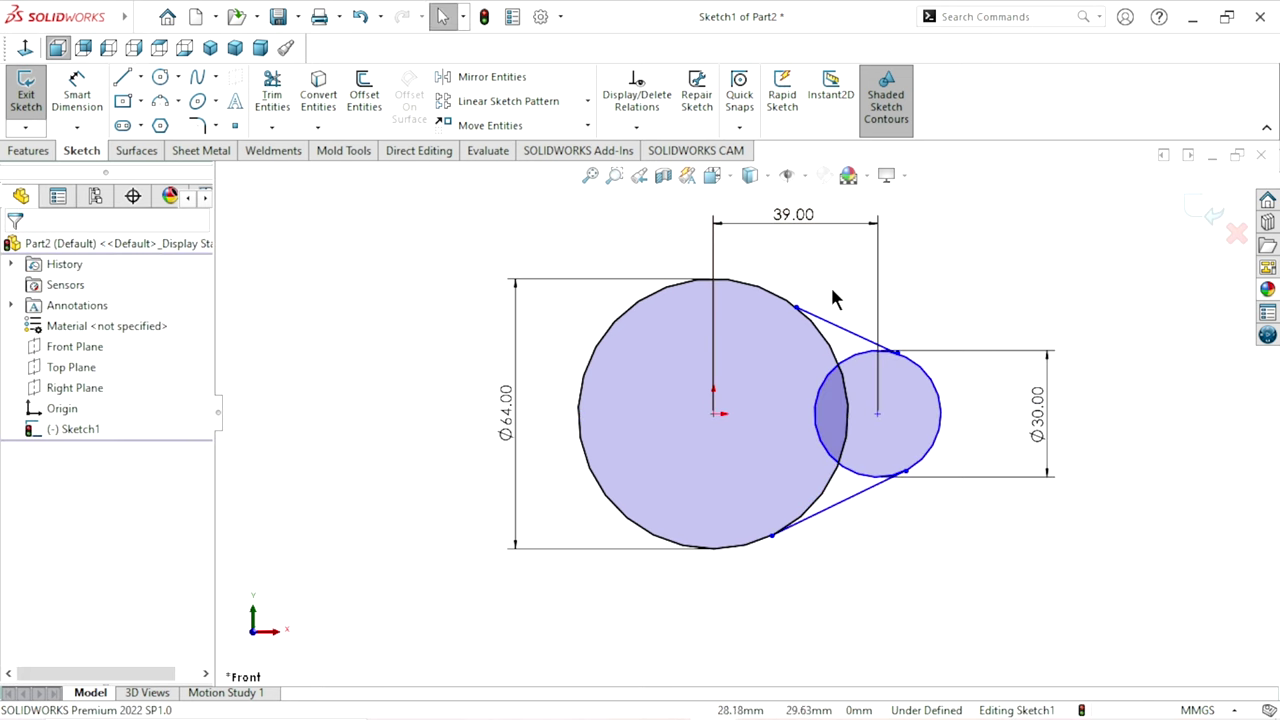
Step: Make the lower connecting line tangent to the large circle
left_click(789, 327)
left_click(803, 312, "ctrl")
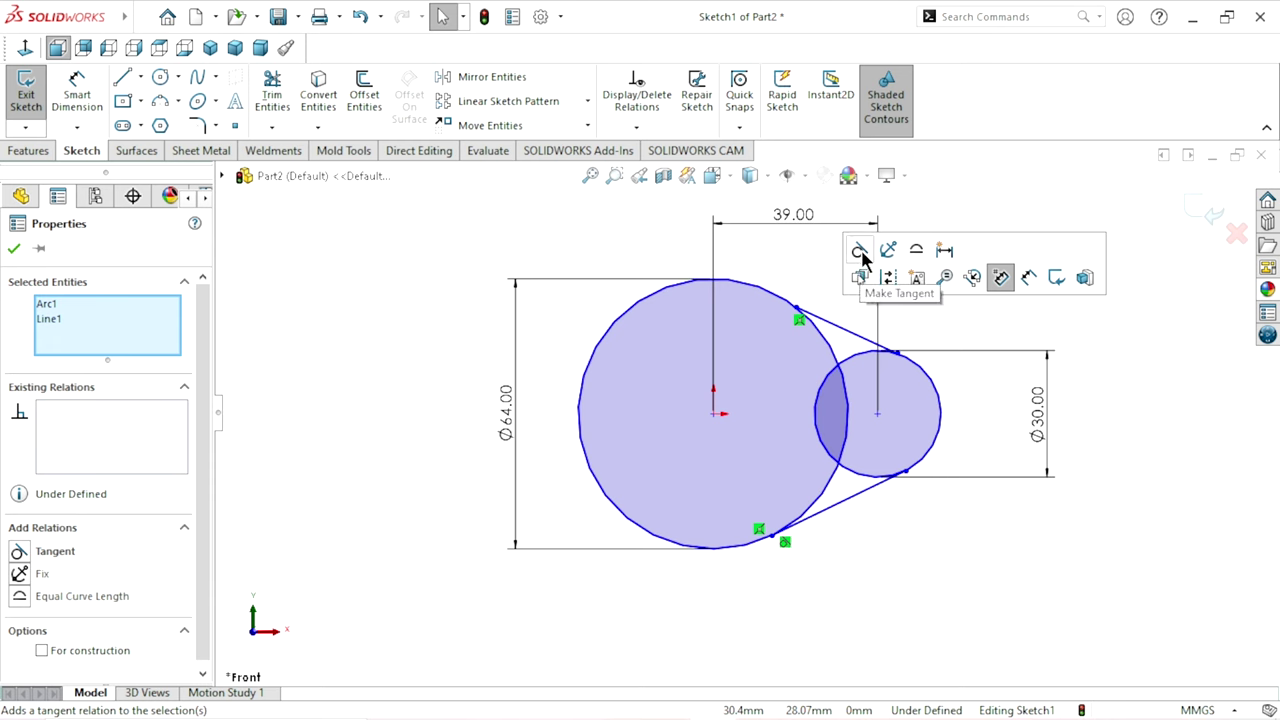
key("Escape")
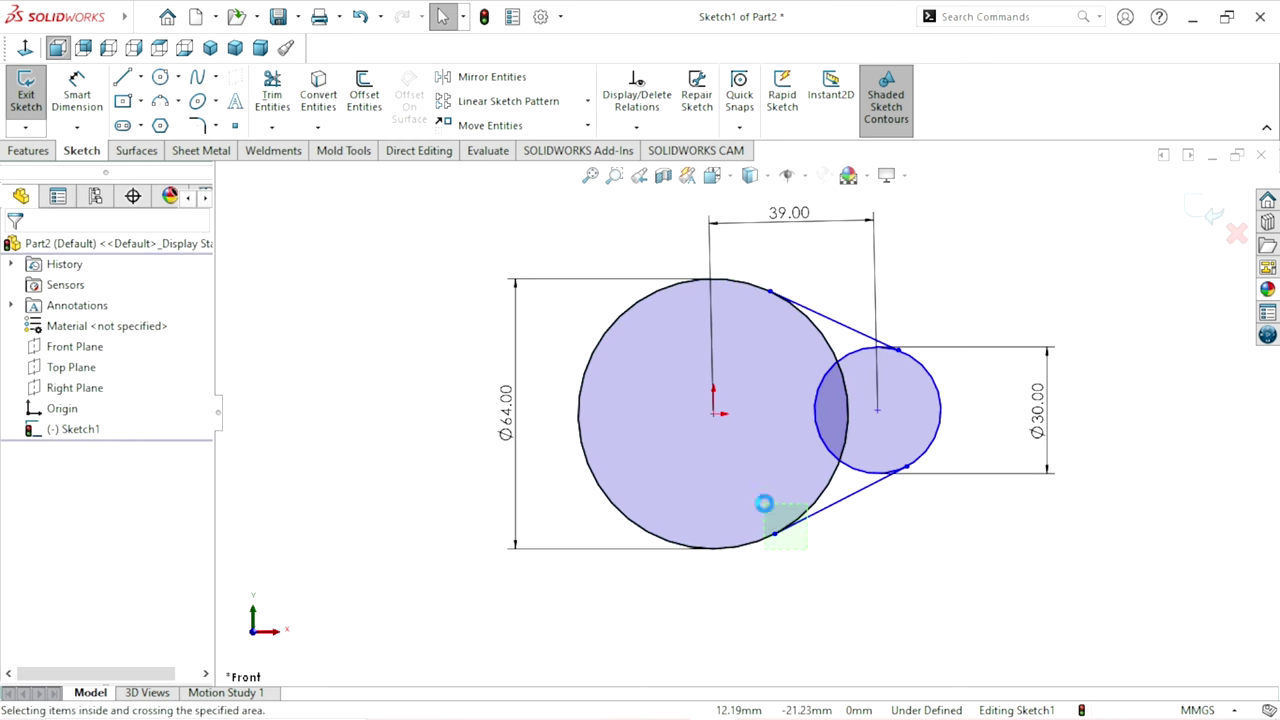
left_click(767, 514)
left_click(778, 528, "ctrl")
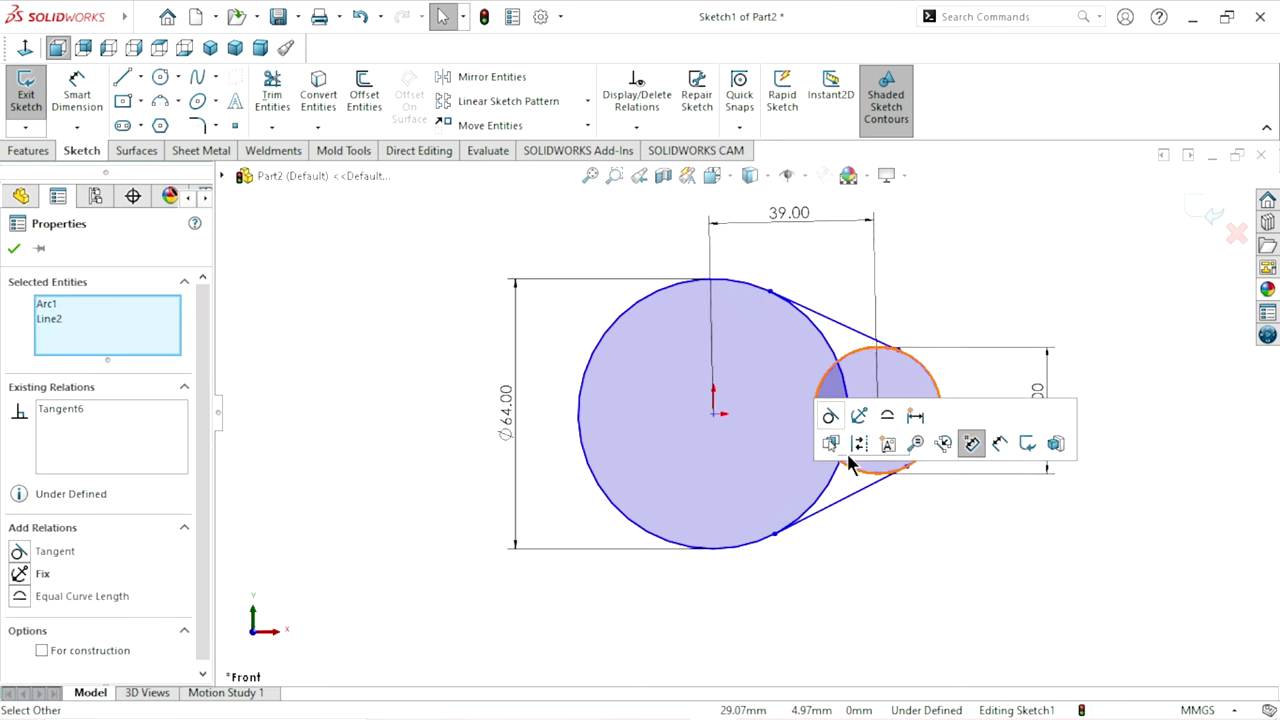
left_click(830, 418)
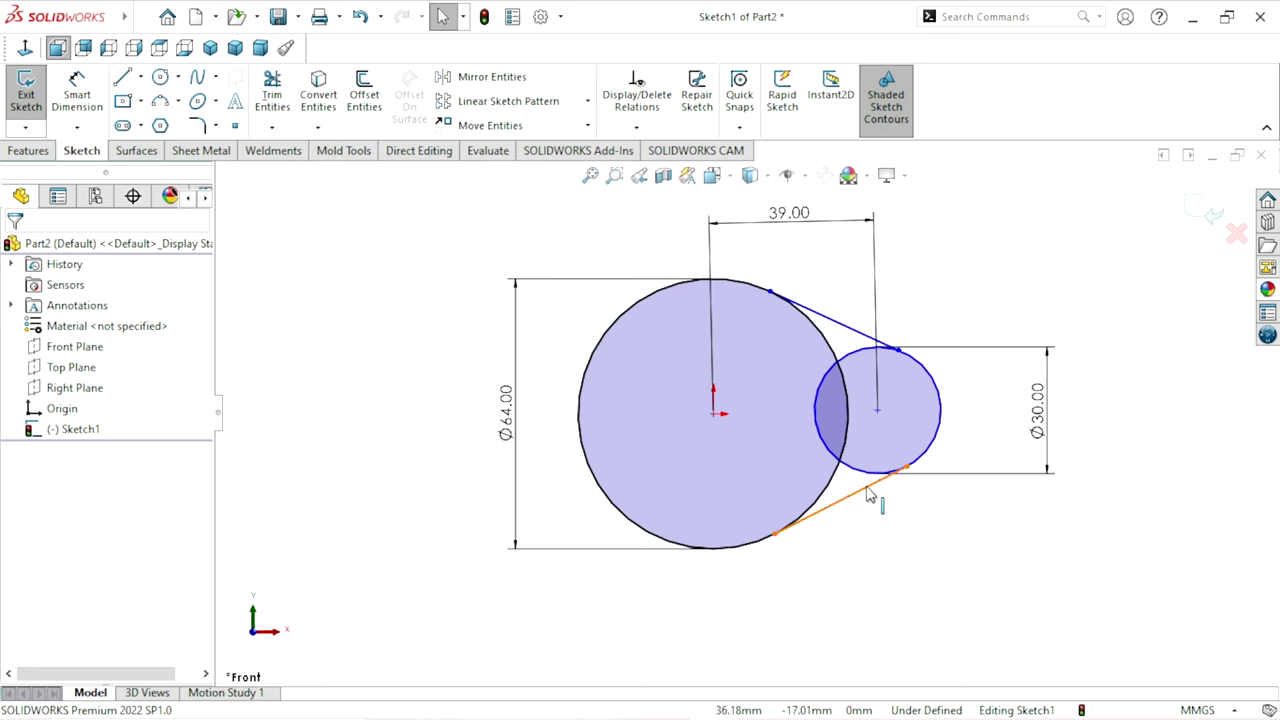
Step: Make the lower connecting line tangent to the small Ø30 circle
left_click(870, 485)
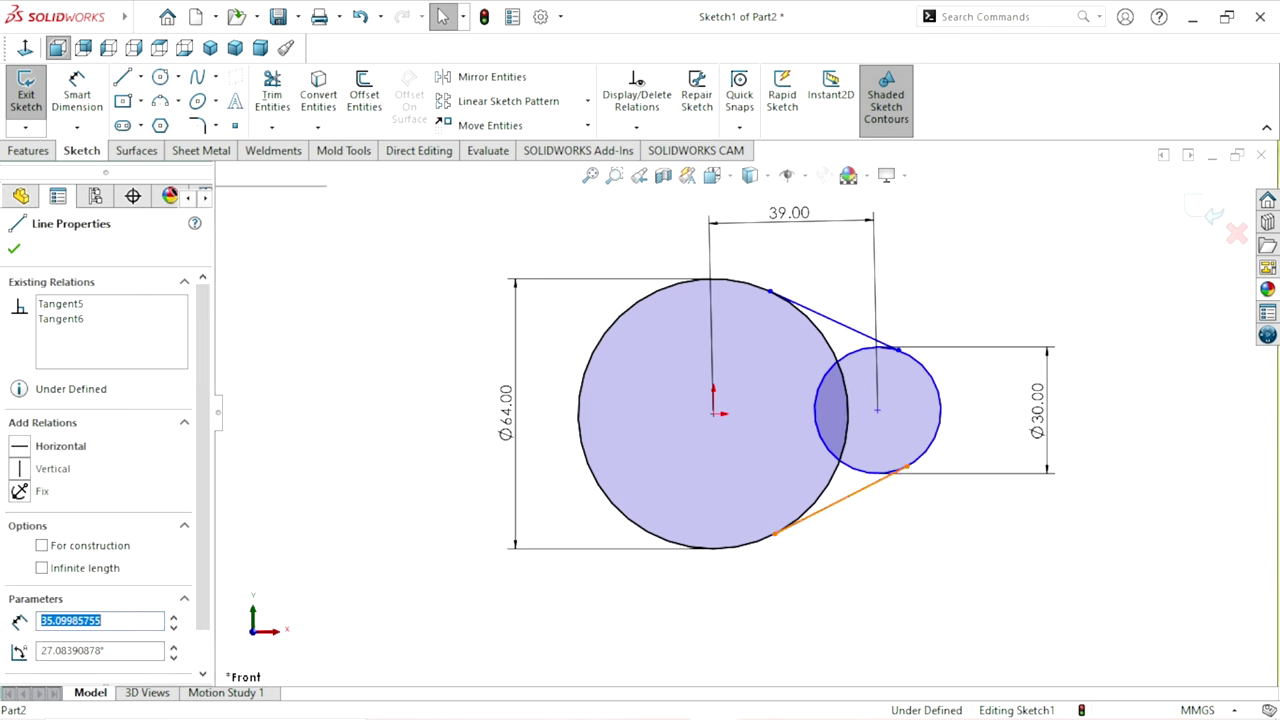
left_click(862, 483)
left_click(865, 487, "ctrl")
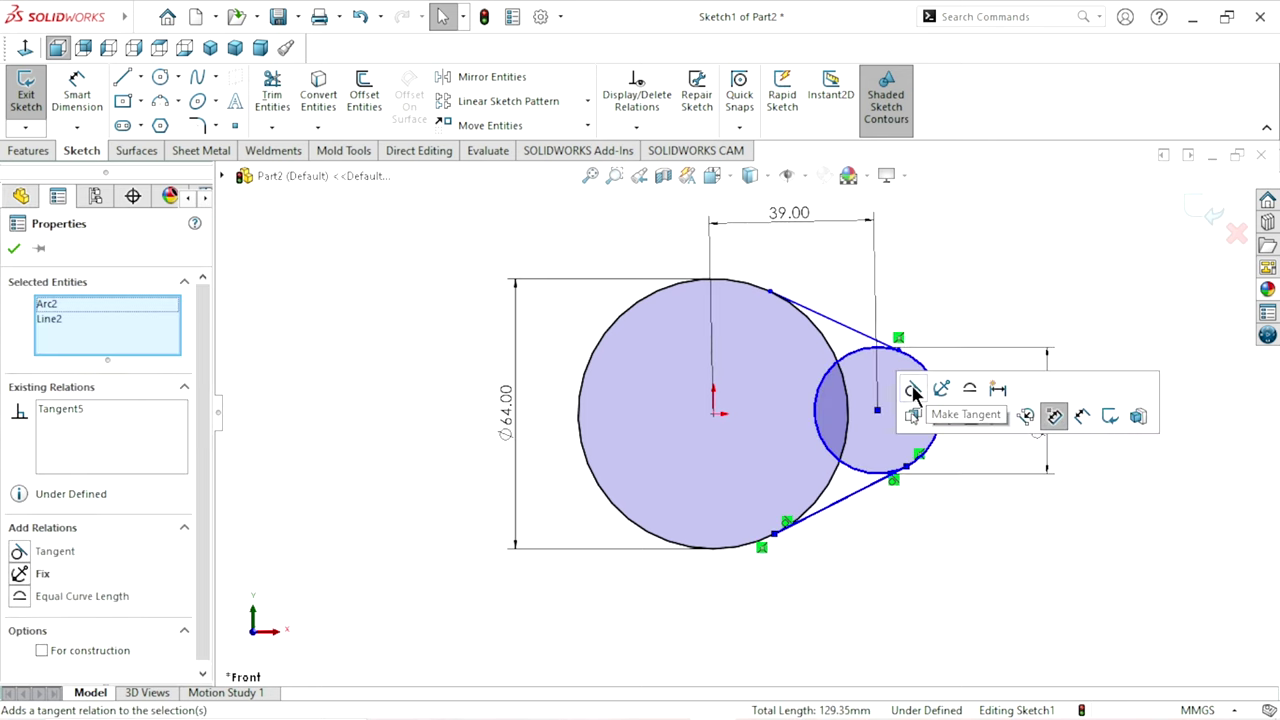
left_click(913, 390)
Step: Make the upper connecting line tangent to the small Ø30 circle
left_click(866, 337)
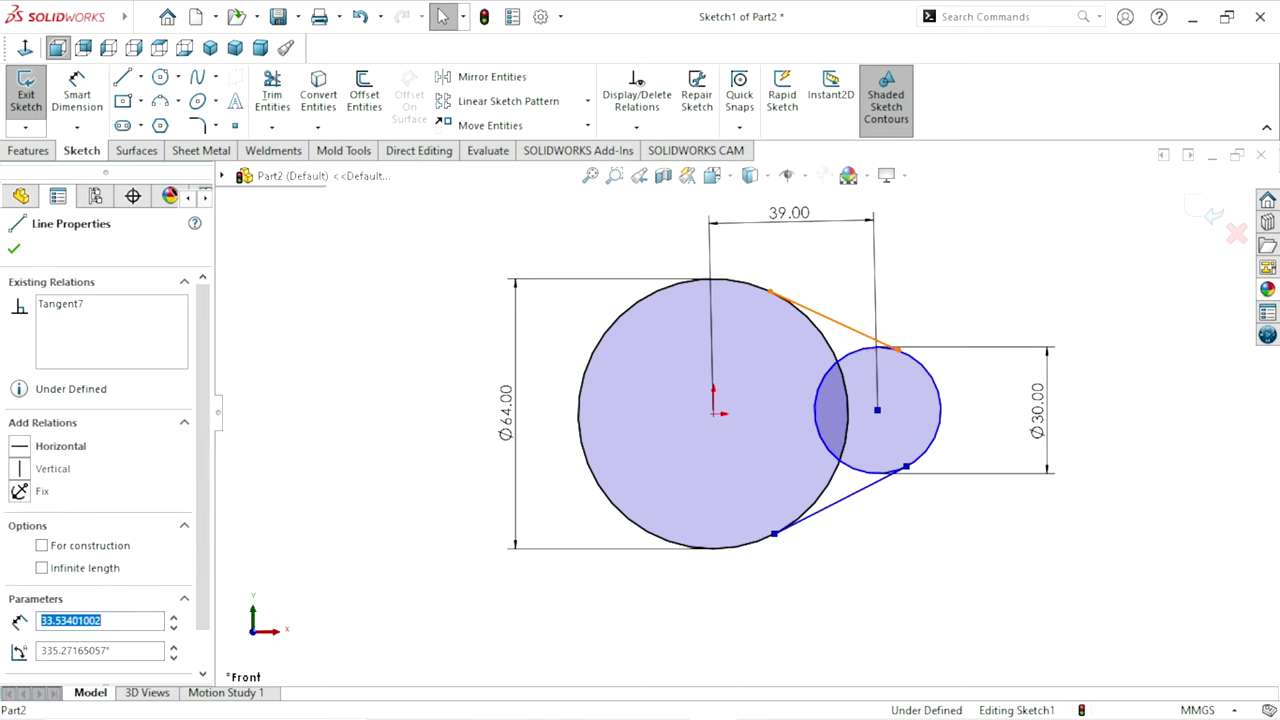
left_click(902, 352)
left_click(880, 340, "ctrl")
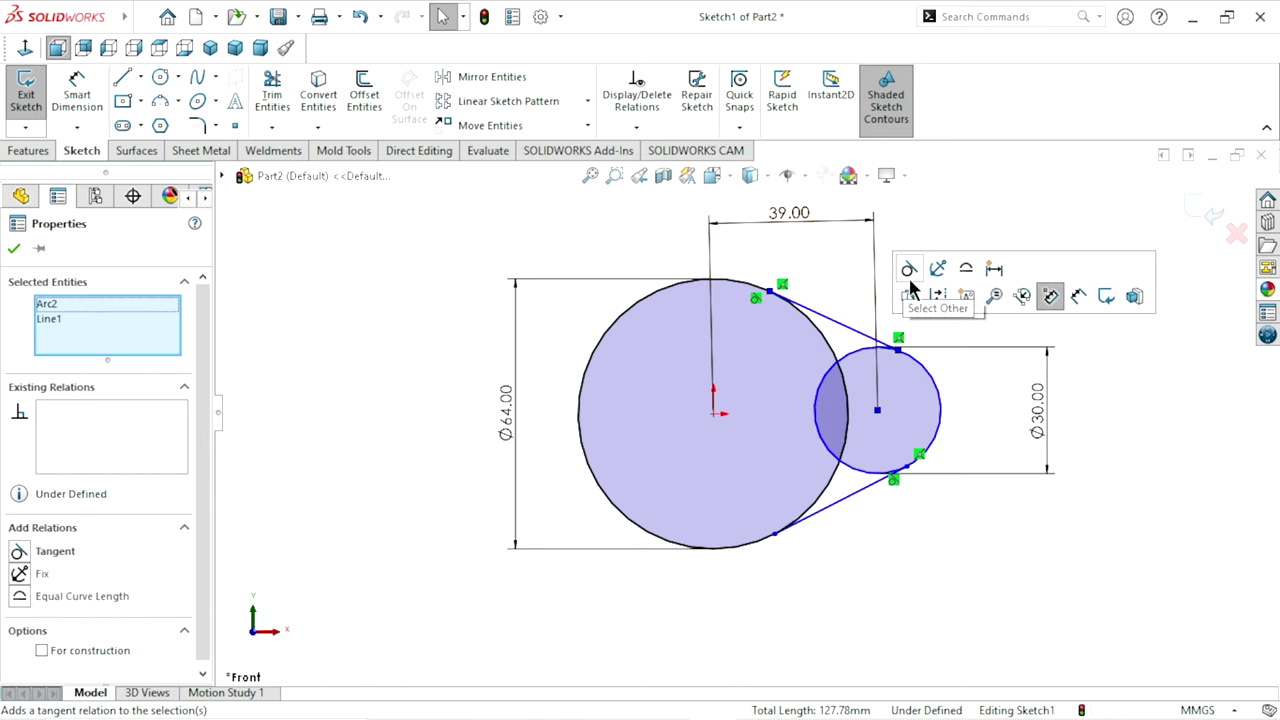
left_click(910, 286)
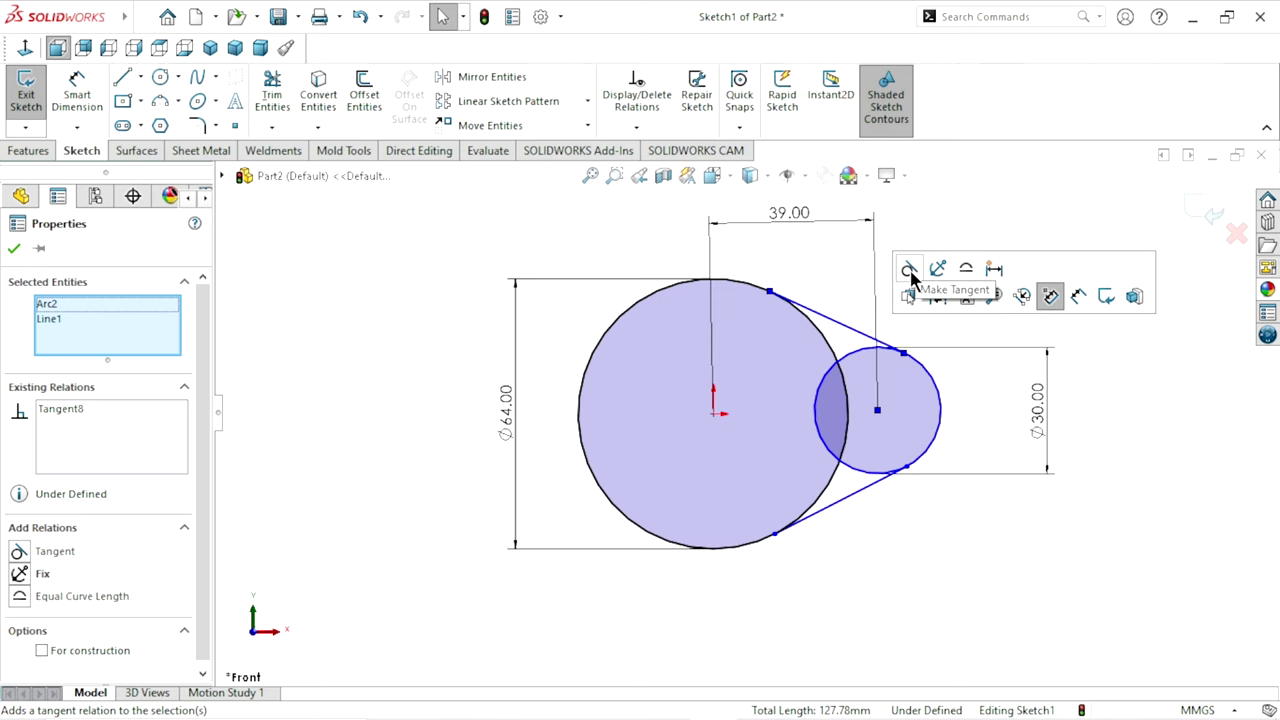
left_click(14, 249)
scroll(909, 479, "down", 1)
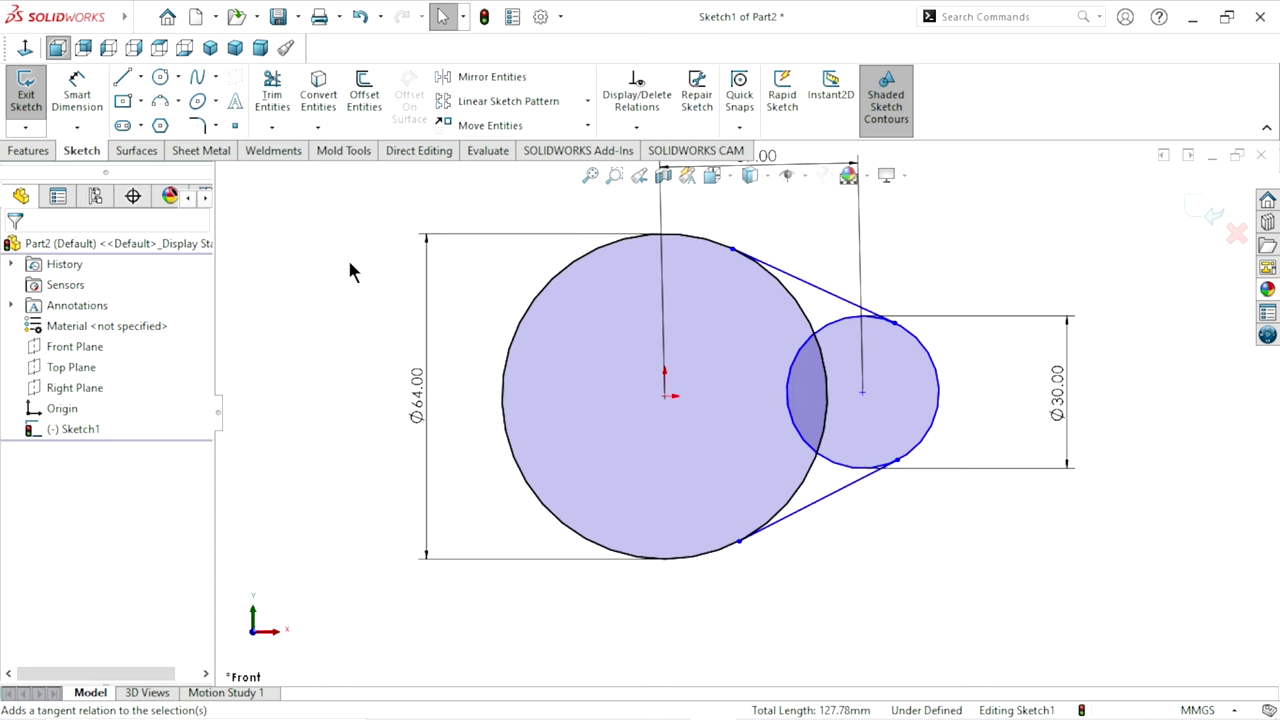
Step: Power-trim the inner overlapping arcs of both circles, leaving a closed teardrop outline
left_click(286, 97)
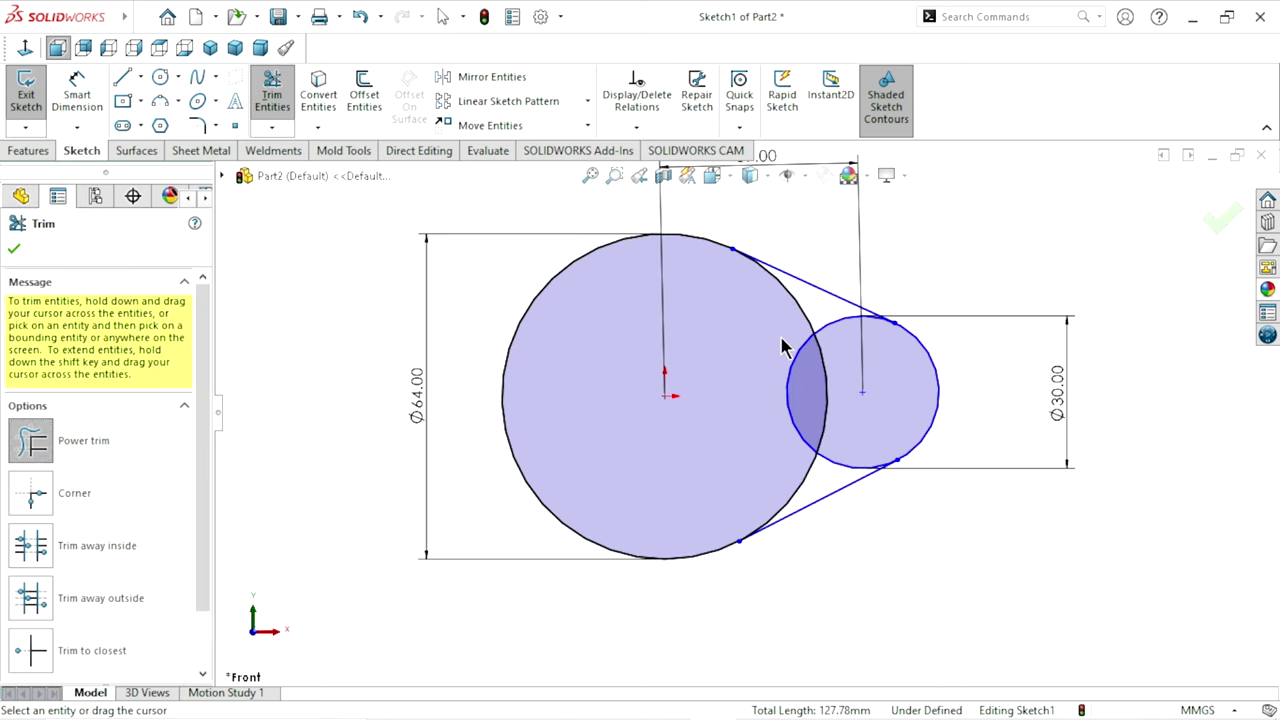
mouse_move(780, 345)
left_mouse_down()
mouse_move(836, 370)
mouse_move(792, 305)
left_mouse_up()
left_click_drag(800, 497, 843, 457)
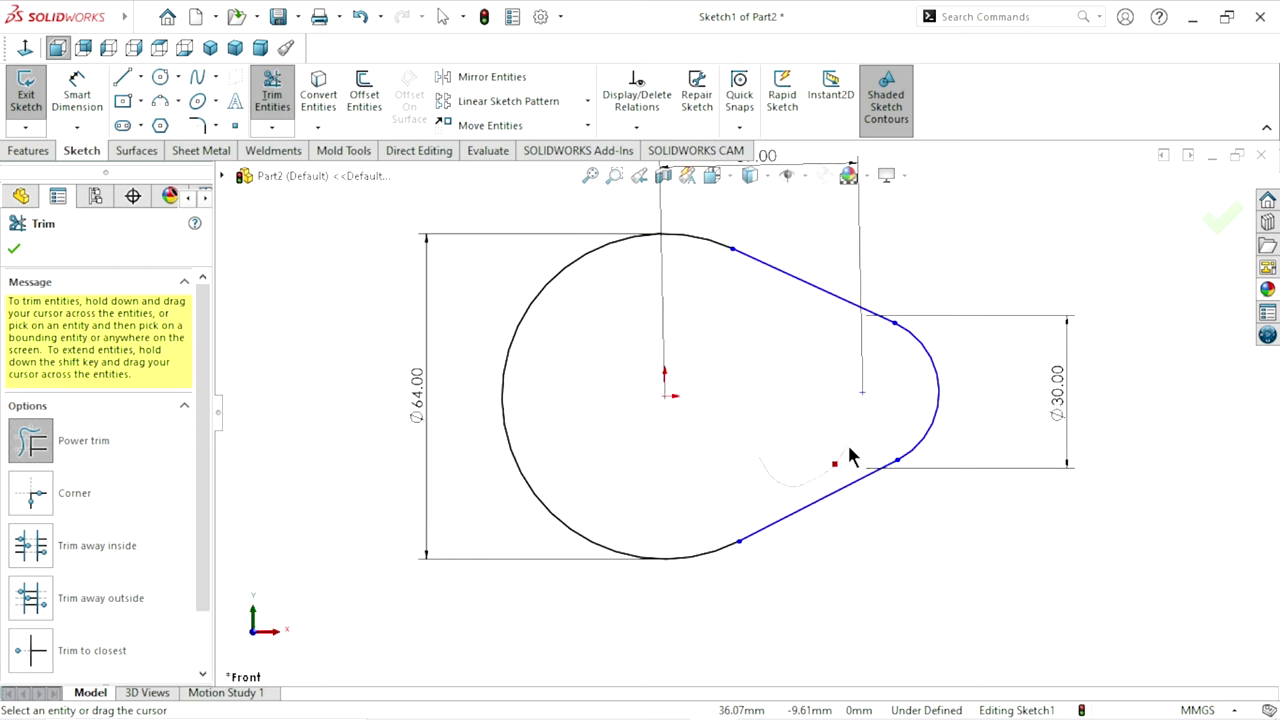
scroll(795, 405, "up", 2)
scroll(790, 402, "up", 1)
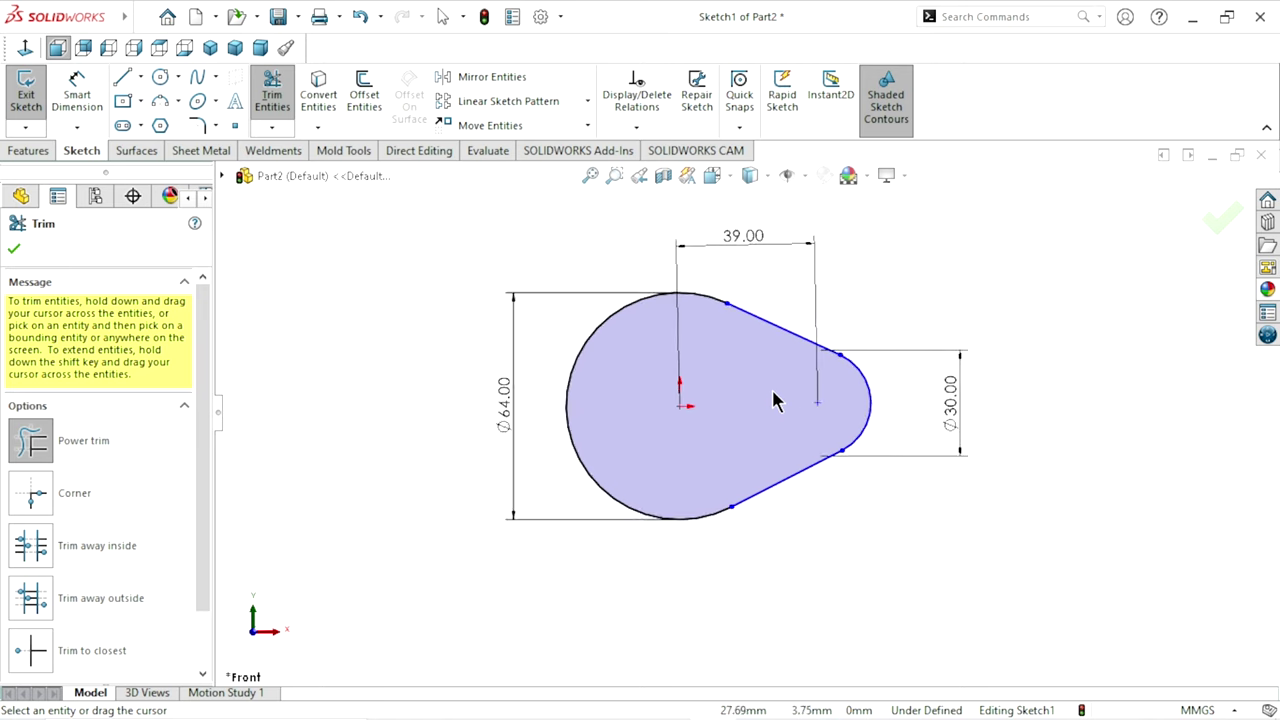
scroll(770, 398, "down", 1)
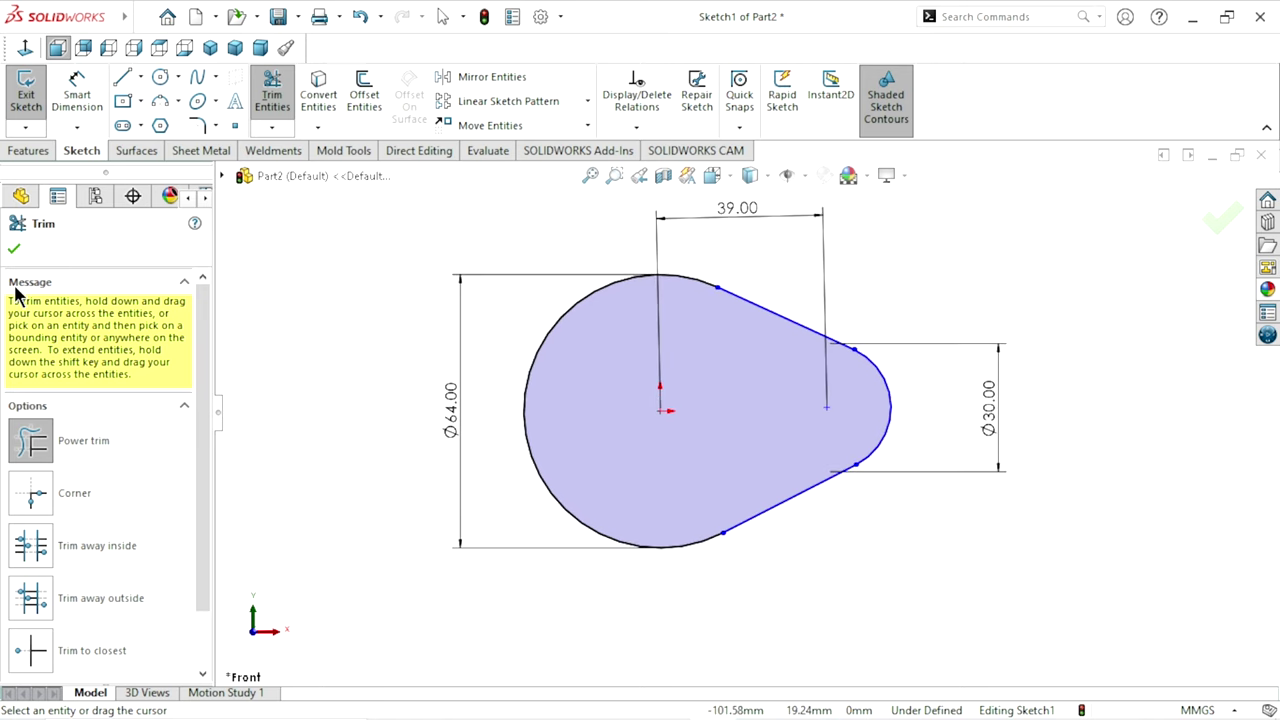
Step: Add a horizontal relation between the origin and the small arc's centre
left_click(14, 250)
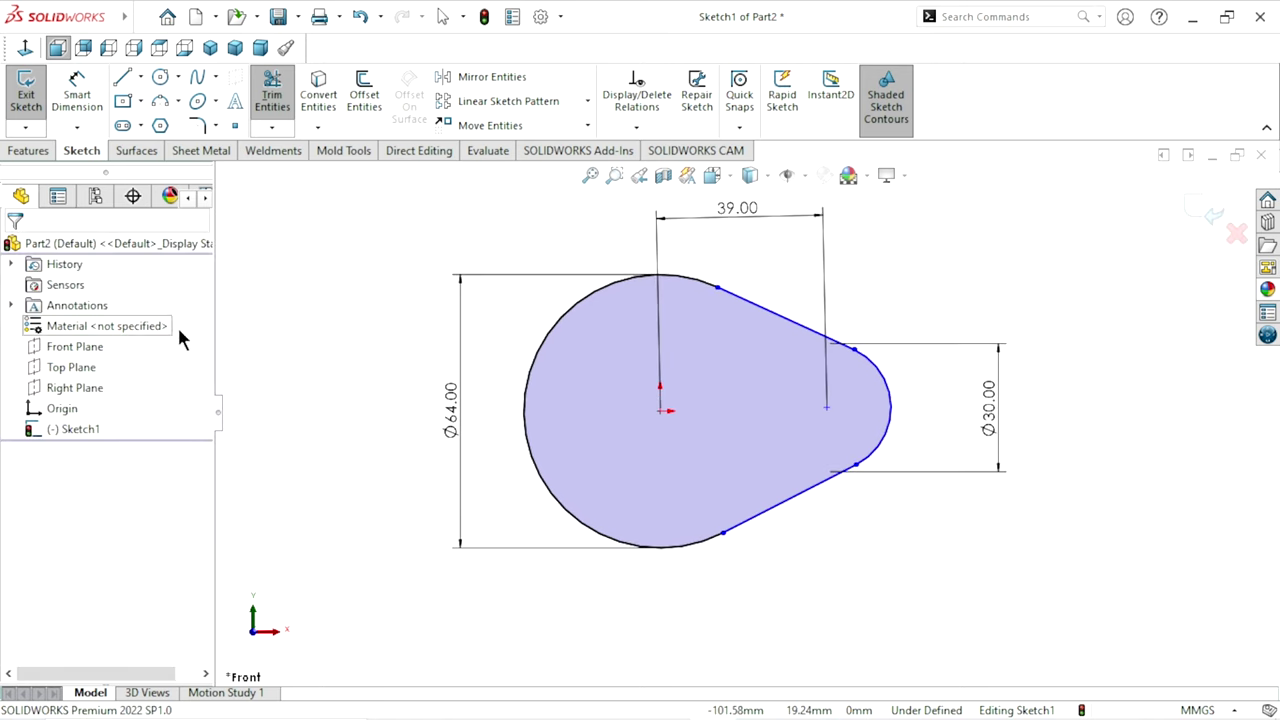
left_click(661, 413)
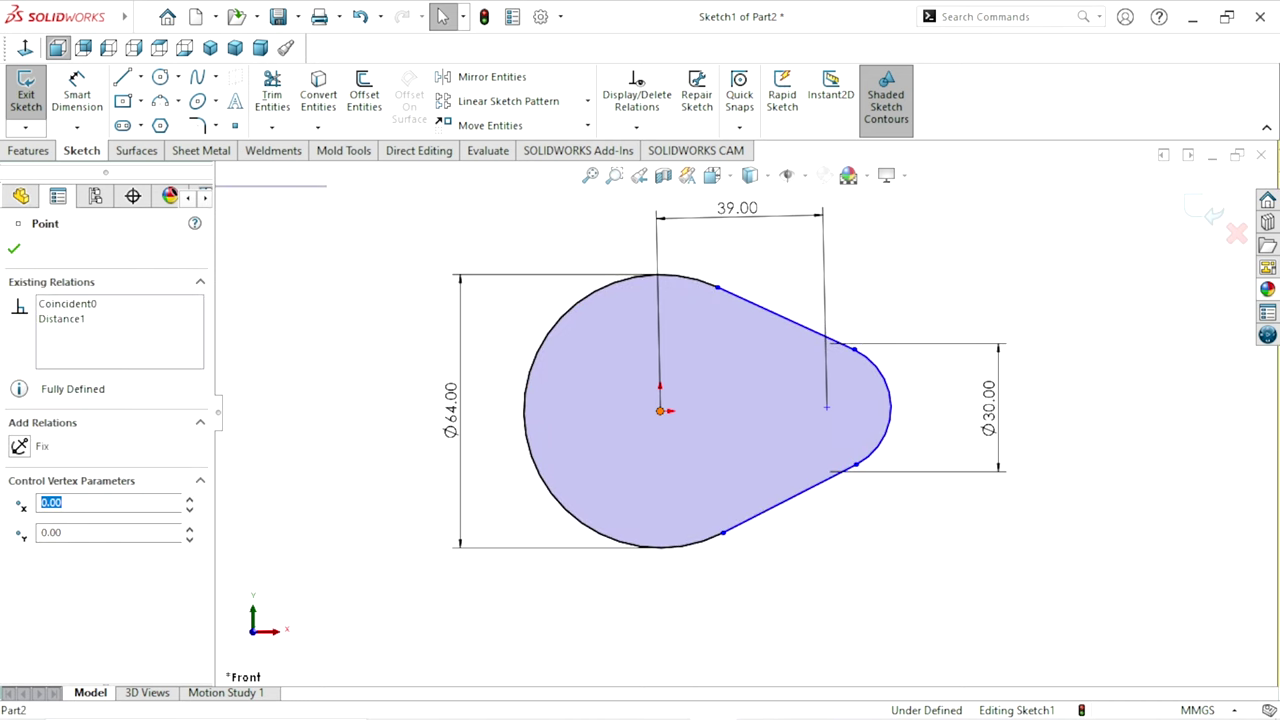
left_click(827, 410, "ctrl")
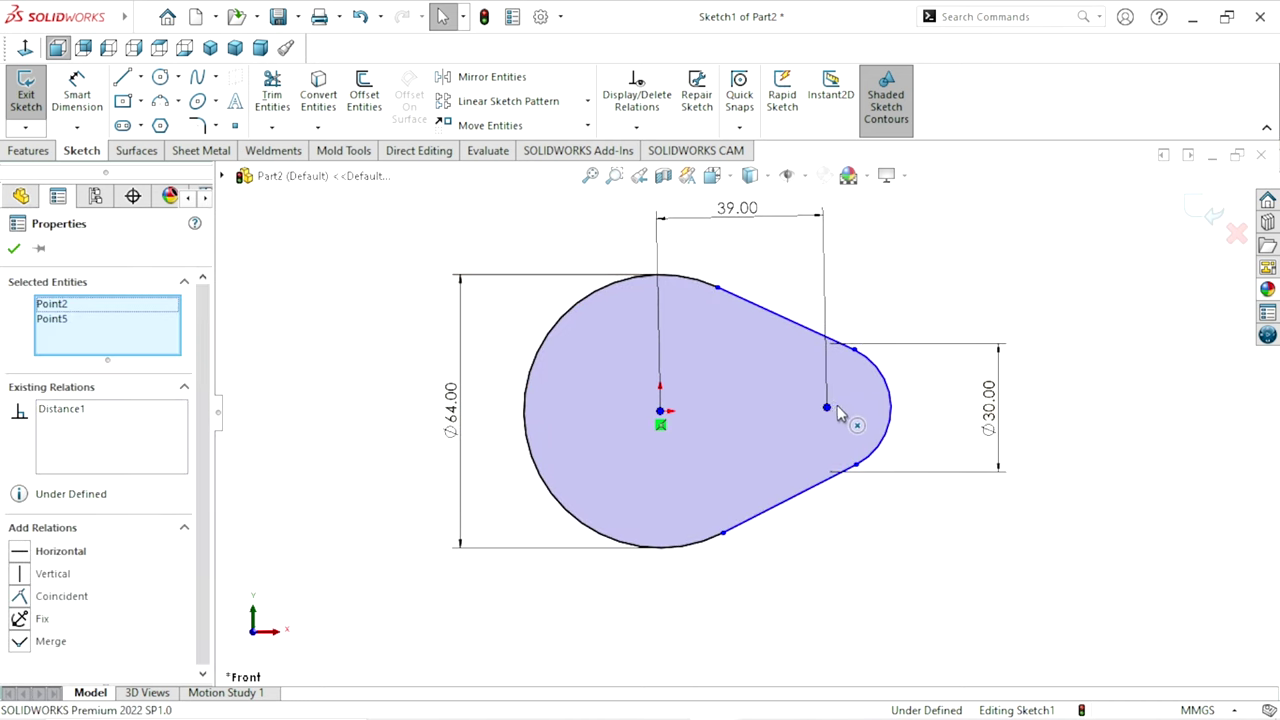
left_click(884, 332)
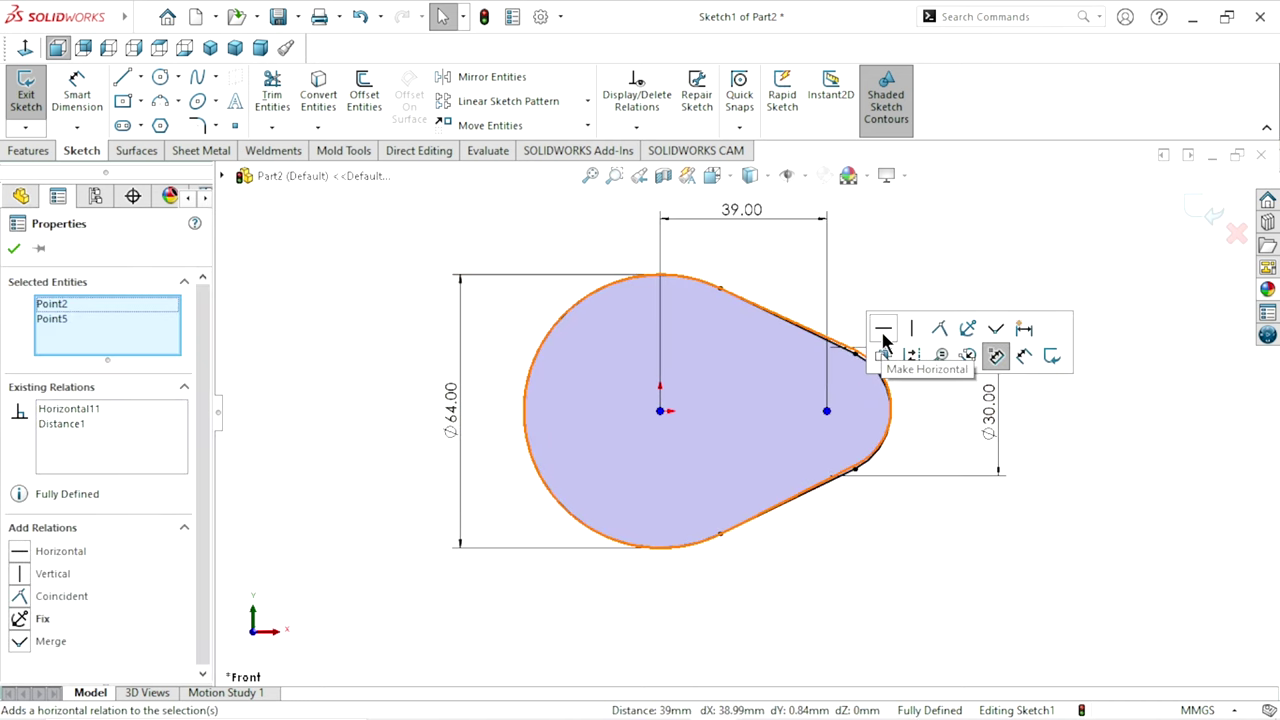
left_click(14, 250)
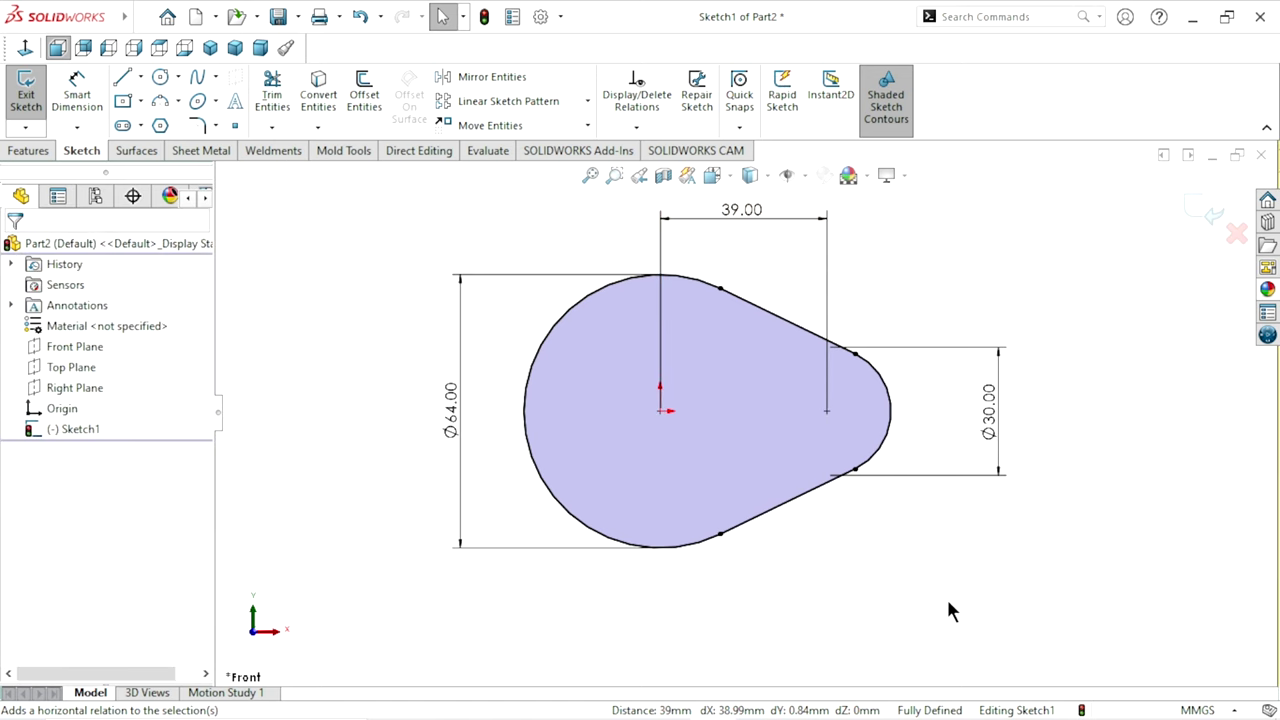
scroll(760, 405, "up", 1)
scroll(775, 397, "down", 1)
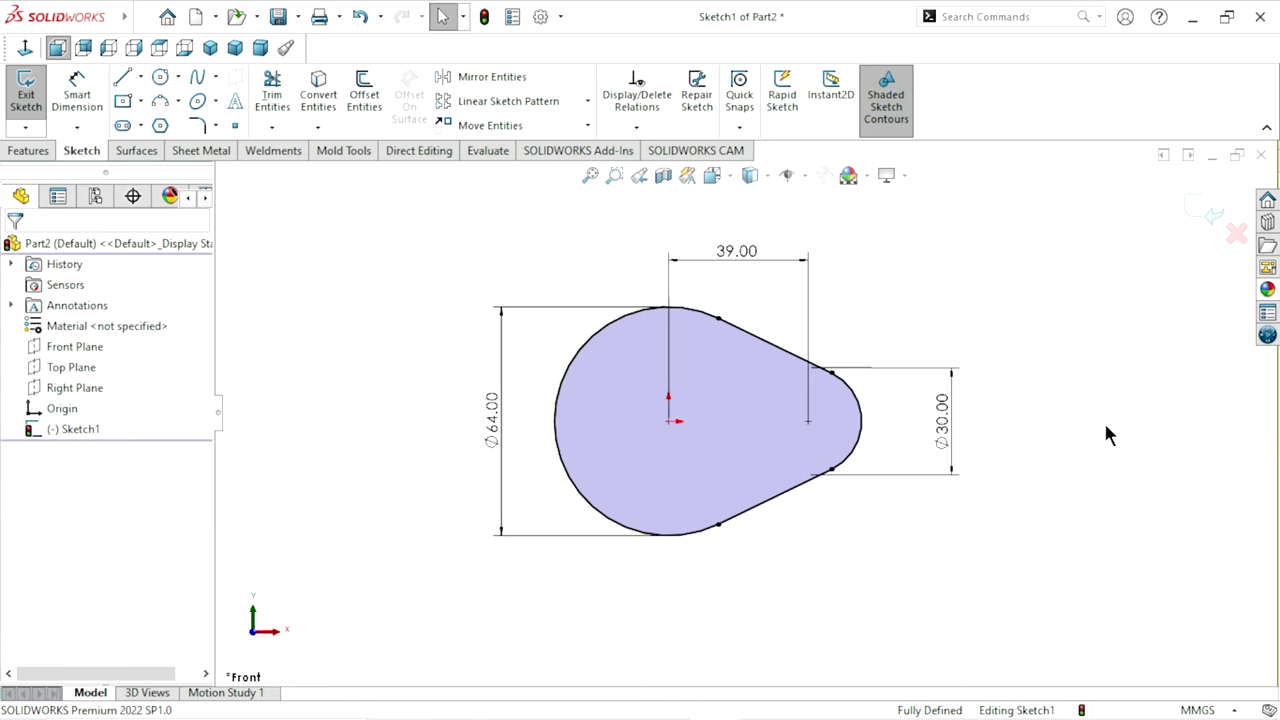
left_click(20, 150)
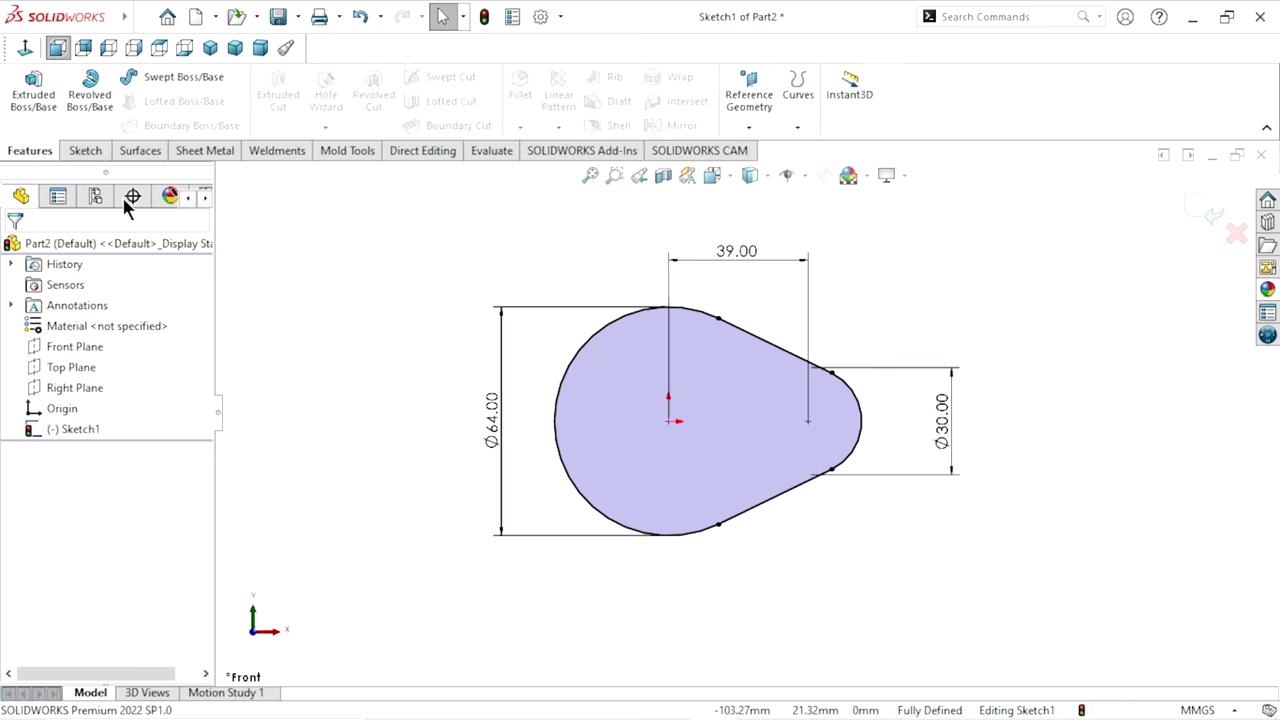
Step: Extrude the teardrop sketch Mid Plane to 12.5 mm depth as Boss-Extrude1
left_click(32, 100)
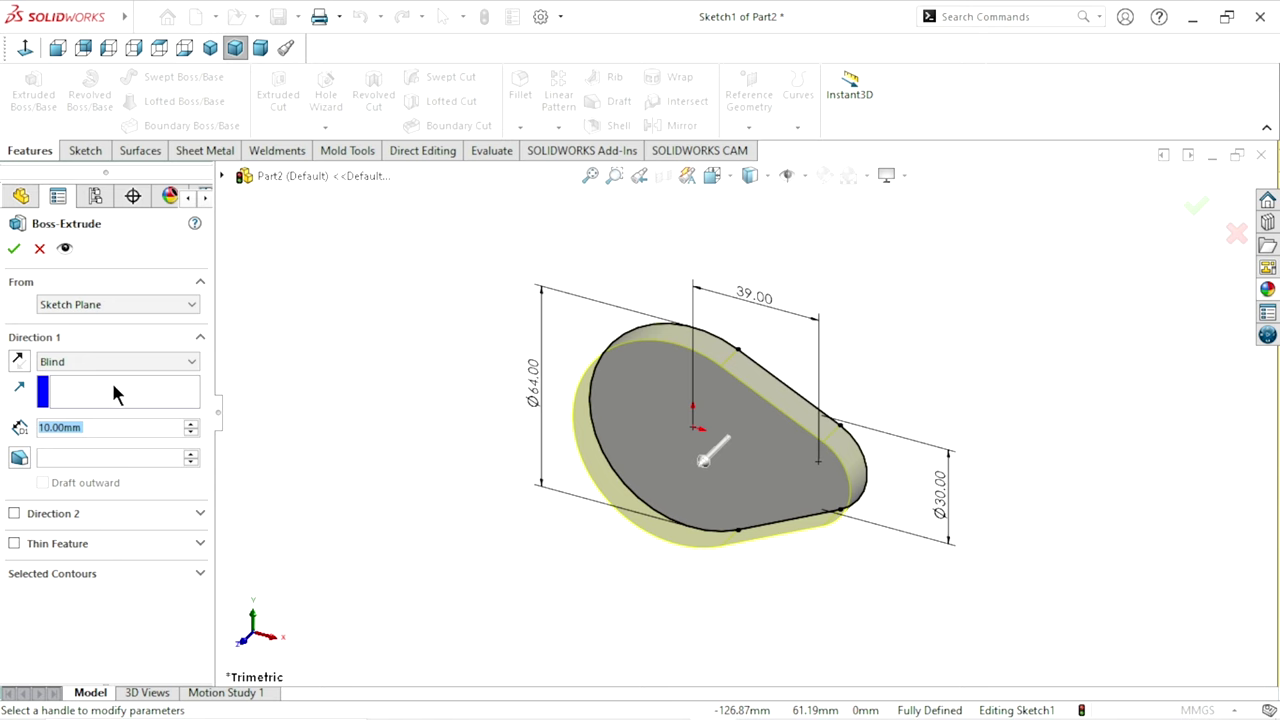
left_click(112, 361)
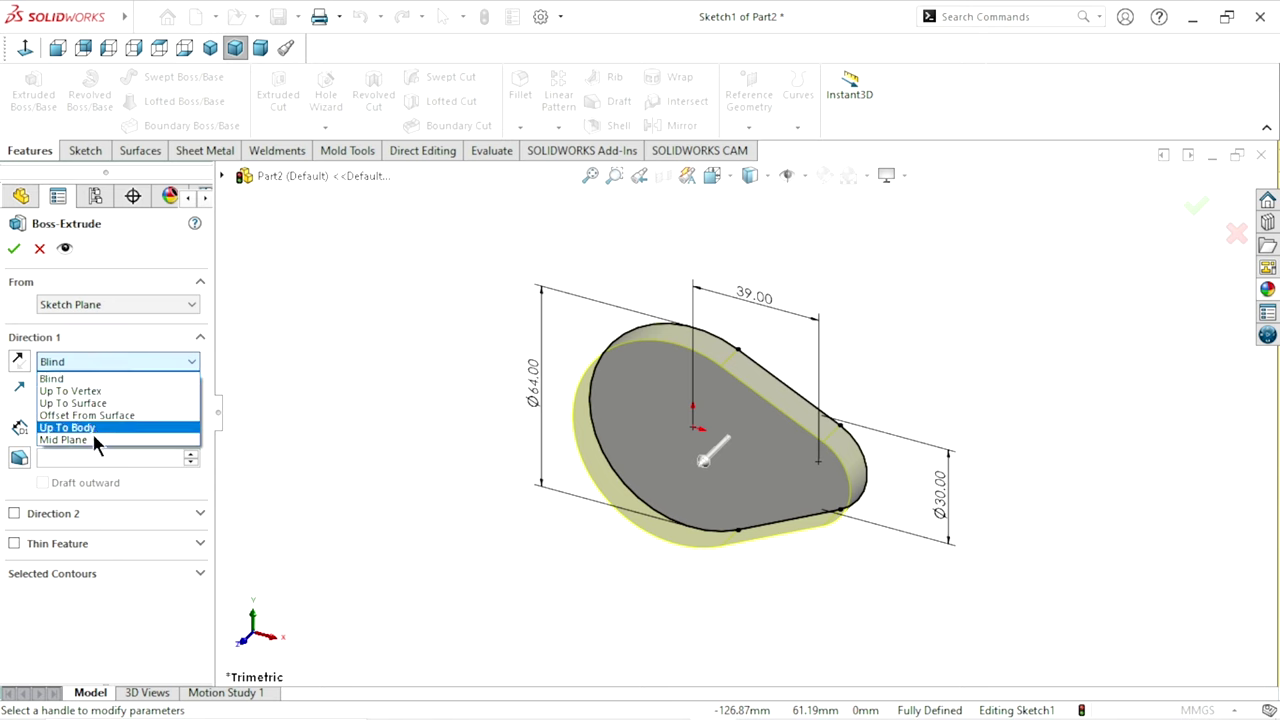
left_click(95, 440)
left_click_drag(90, 429, 53, 429)
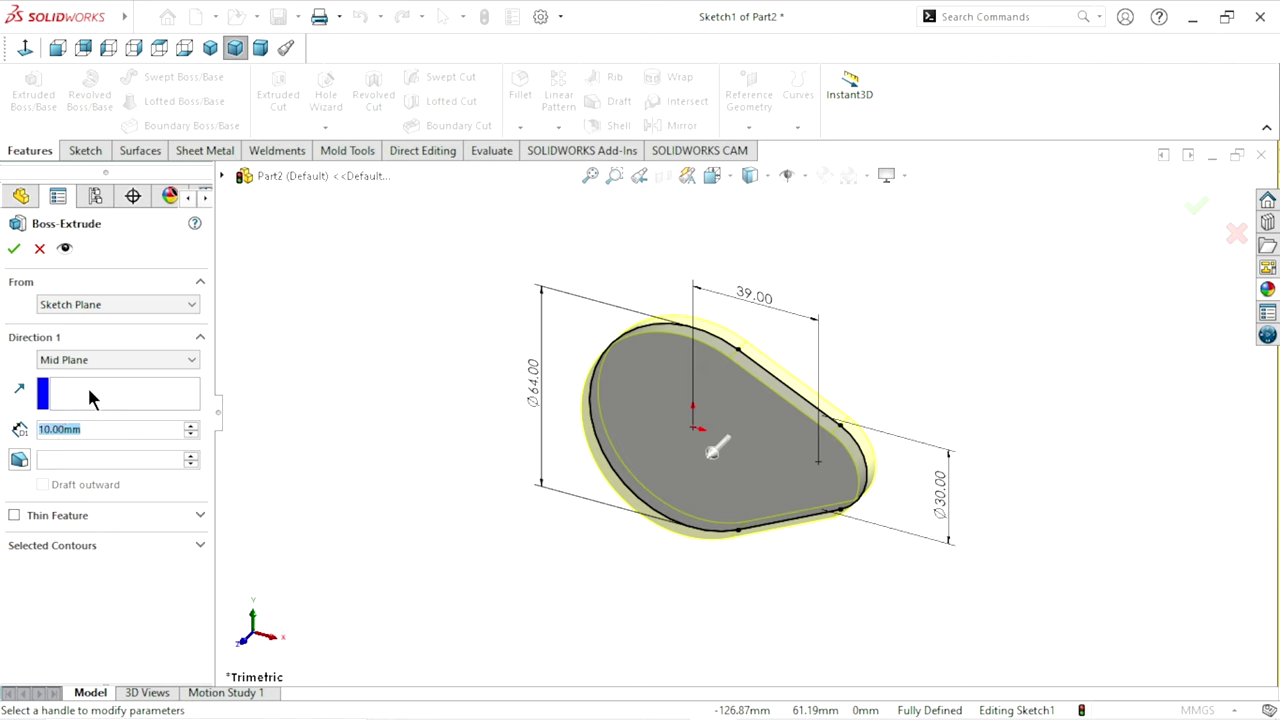
type("12.5")
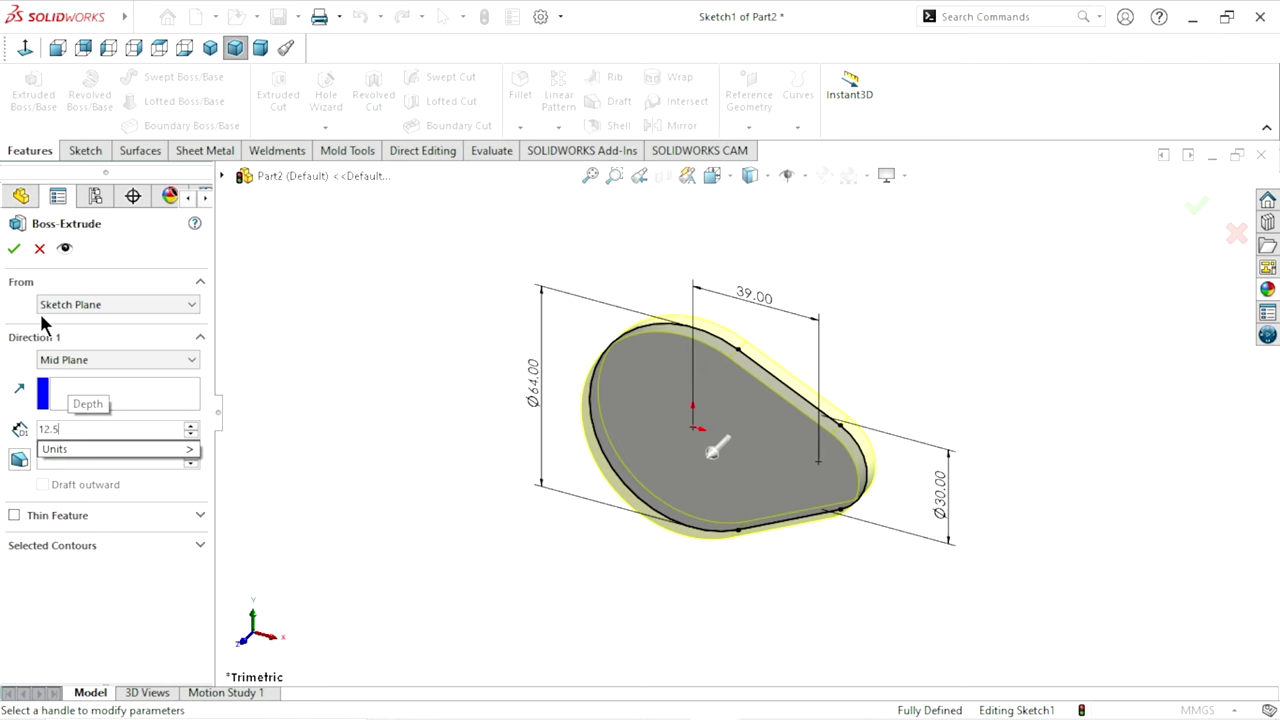
key("Return")
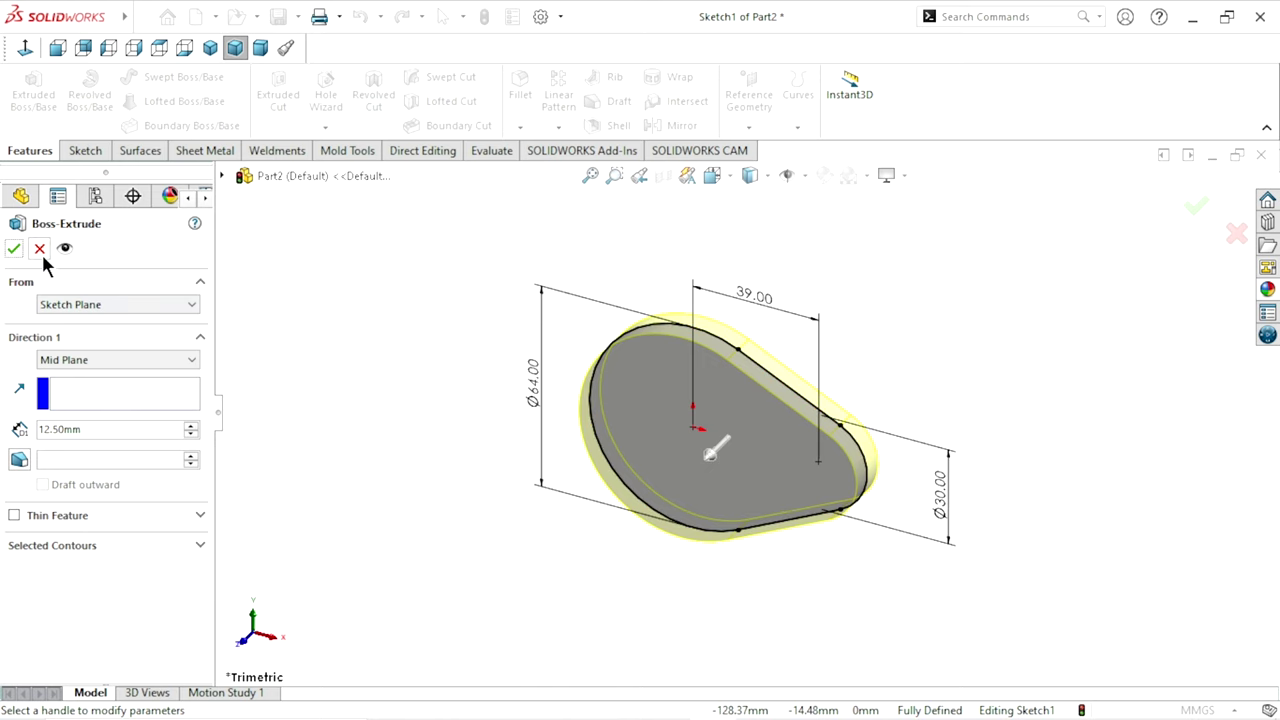
key("Return")
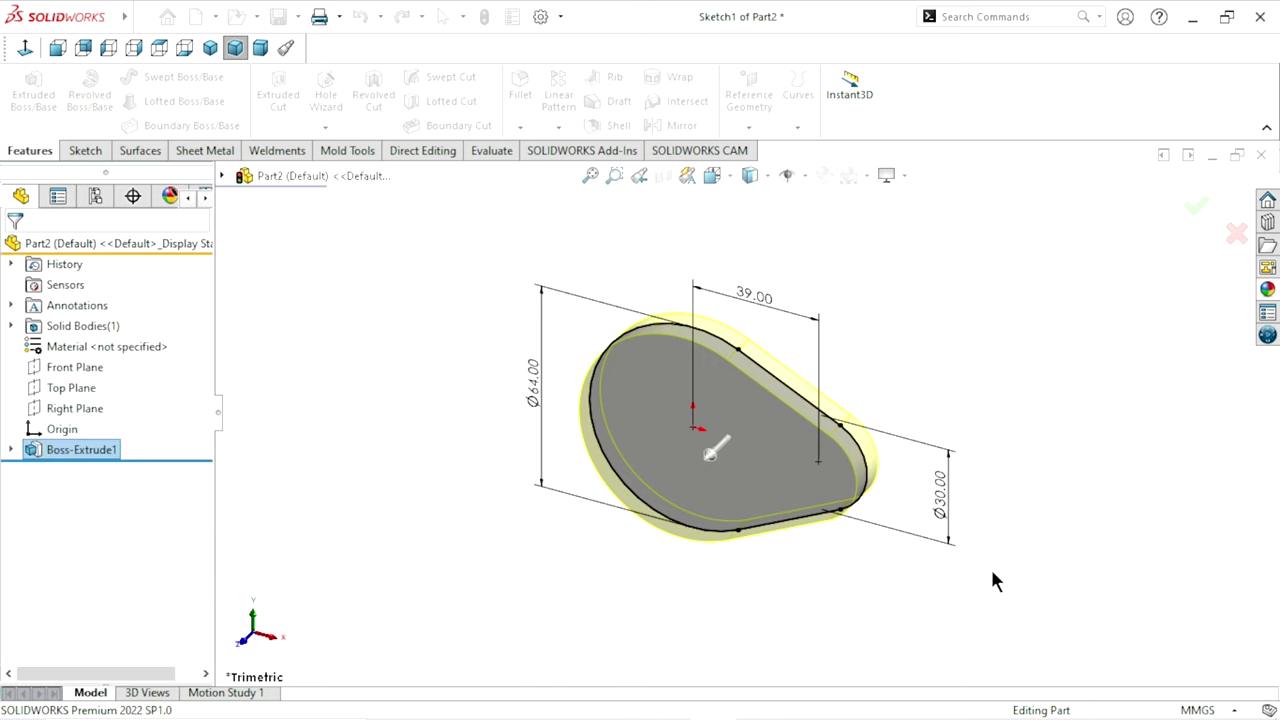
mouse_move(980, 523)
middle_mouse_down()
mouse_move(835, 525)
mouse_move(458, 449)
middle_mouse_up()
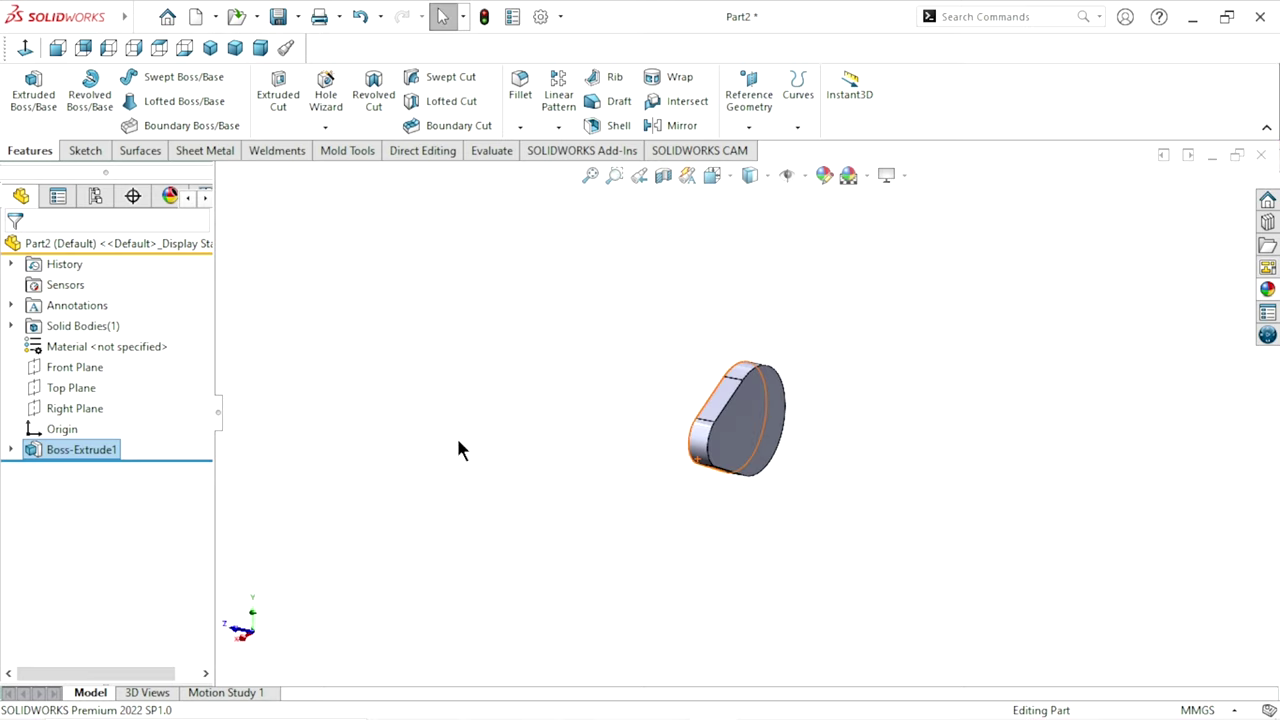
Step: Start a new sketch on the Right Plane
left_click(70, 410)
left_click(84, 382)
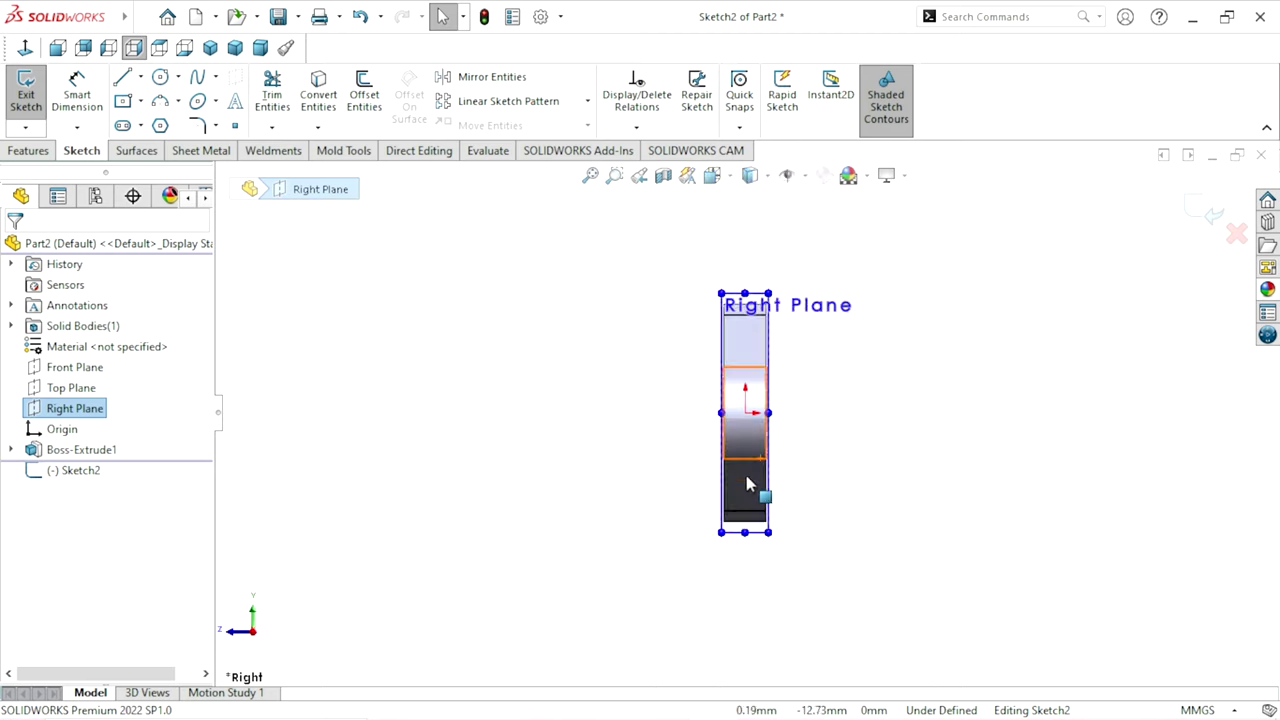
scroll(1006, 423, "down", 2)
scroll(961, 502, "down", 2)
left_click(927, 510)
scroll(927, 510, "up", 3)
scroll(1031, 482, "down", 2)
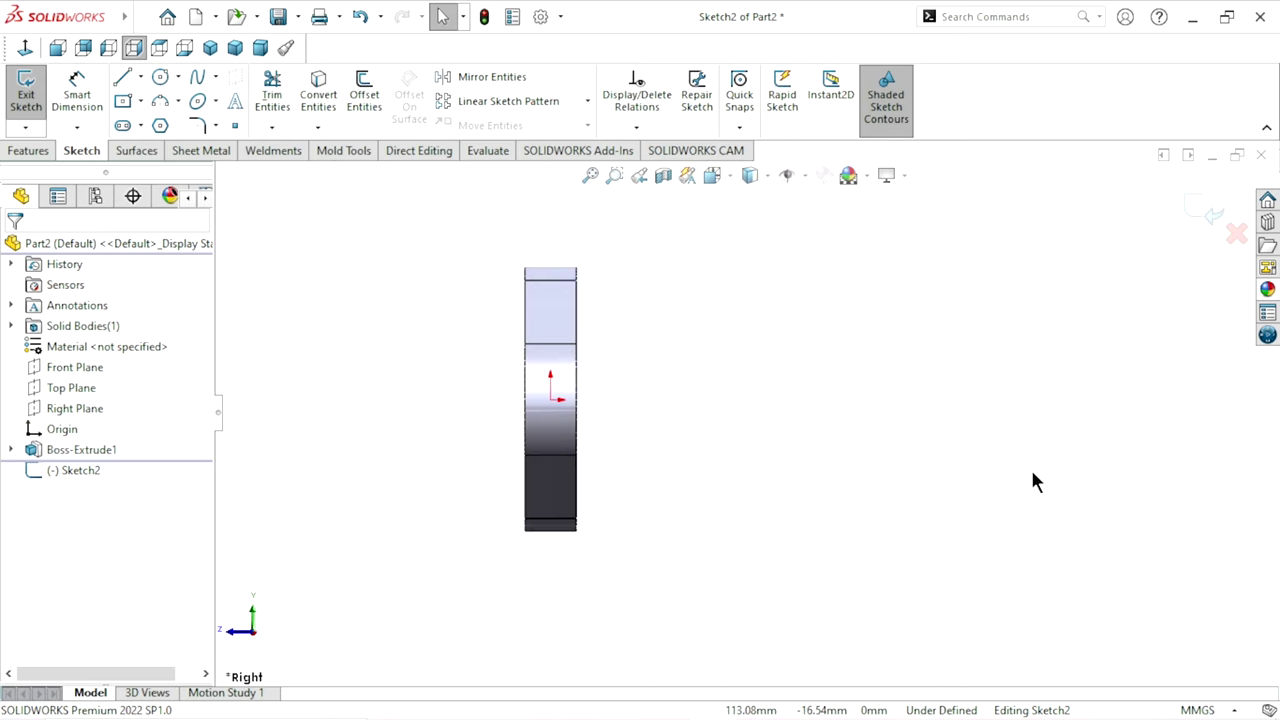
scroll(1020, 475, "down", 1)
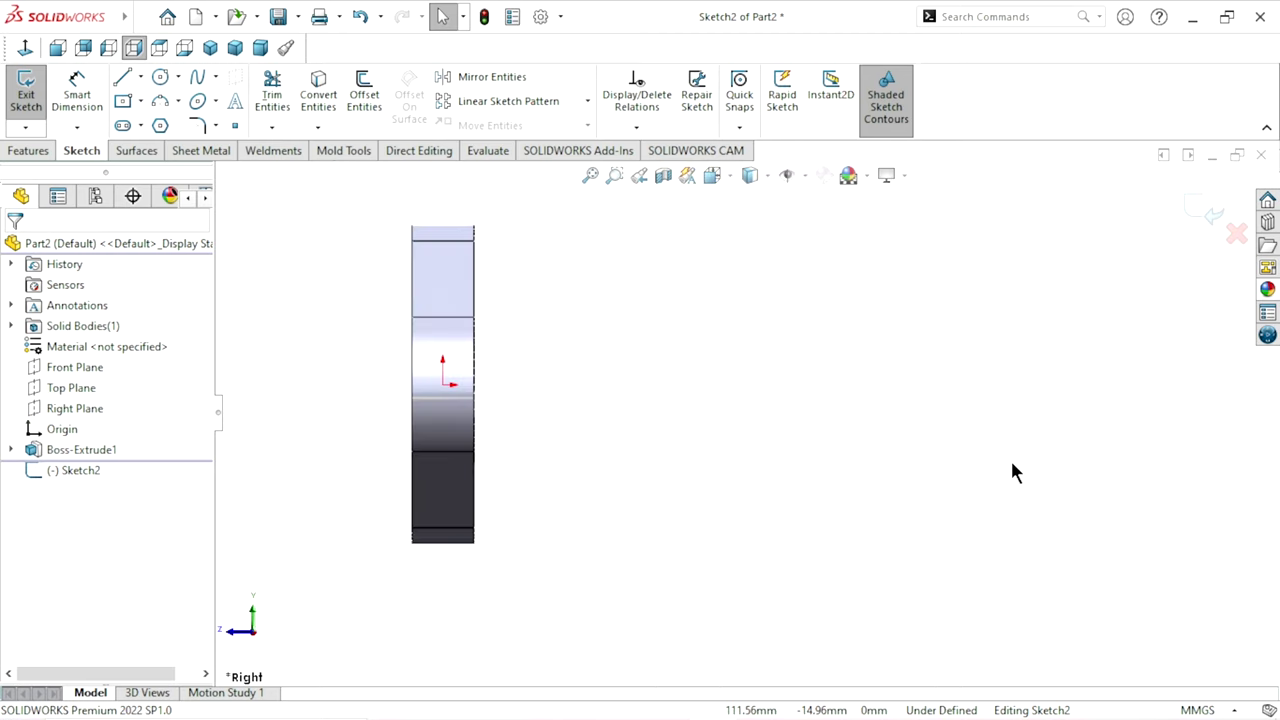
Step: Draw a horizontal centerline through the origin spanning the whole part
left_click(140, 77)
left_click(139, 120)
left_click(340, 385)
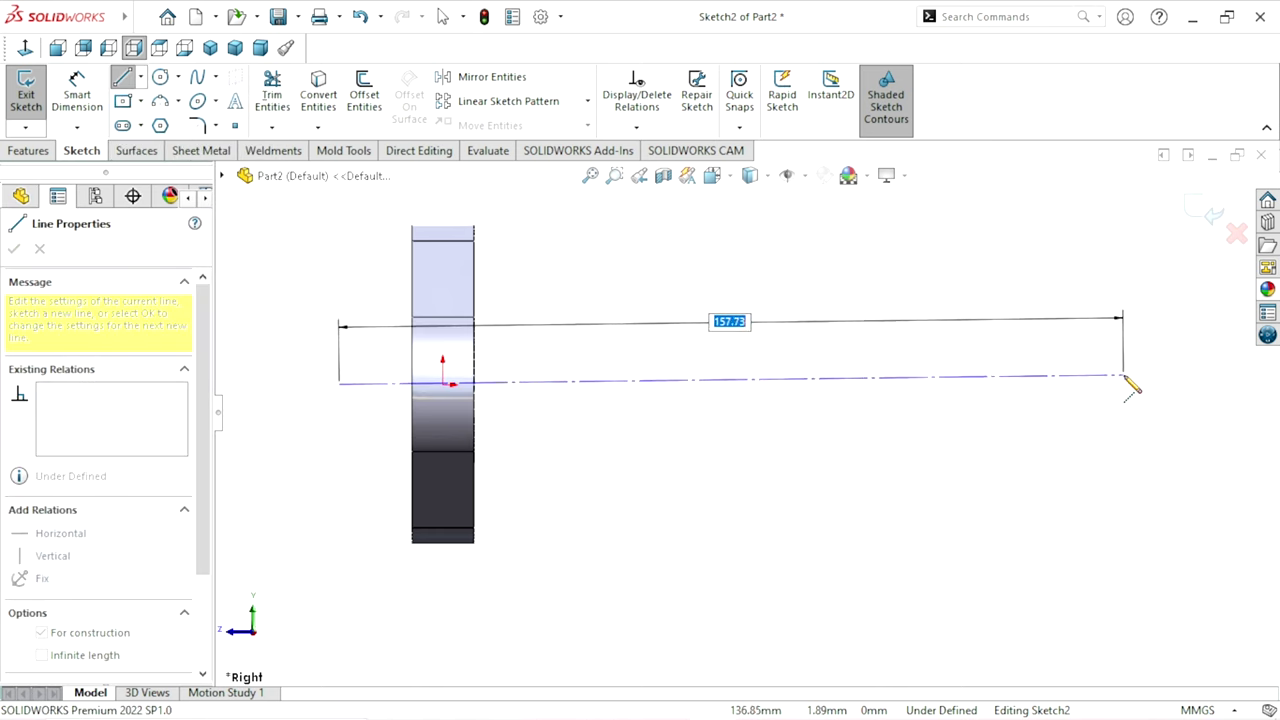
left_click(1123, 384)
right_click(912, 342)
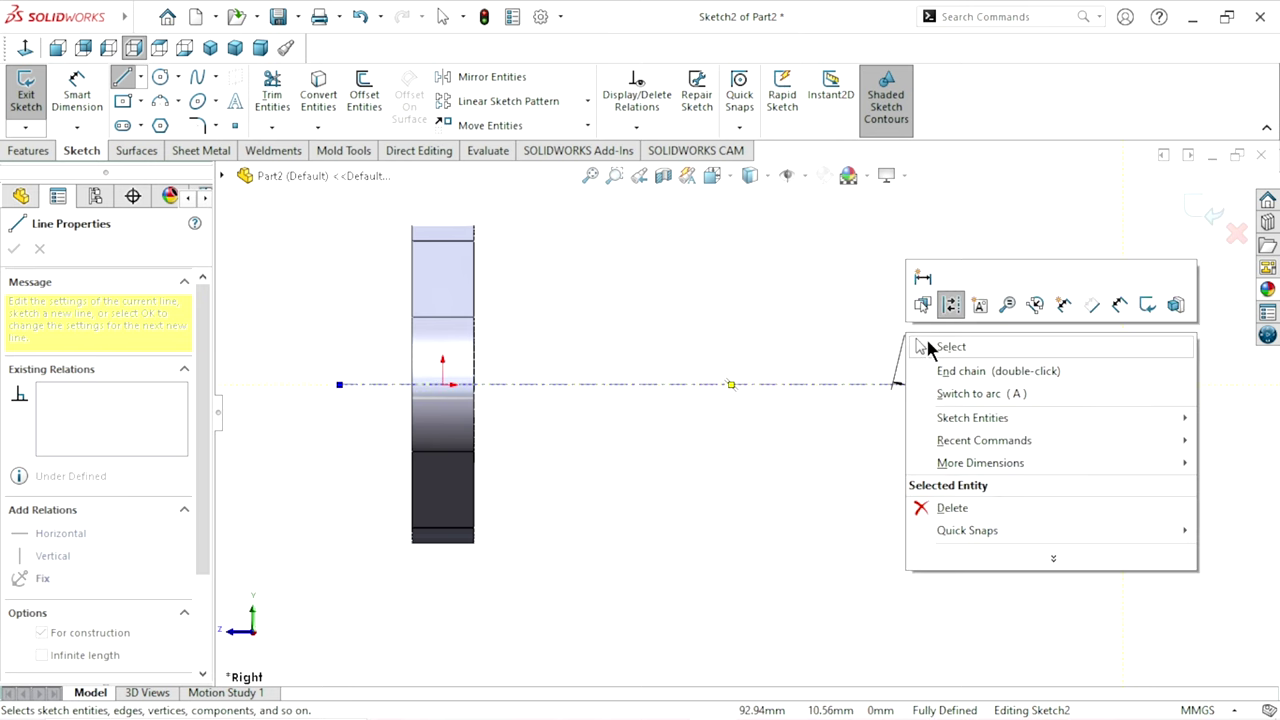
left_click(934, 346)
scroll(815, 401, "up", 2)
scroll(794, 375, "down", 1)
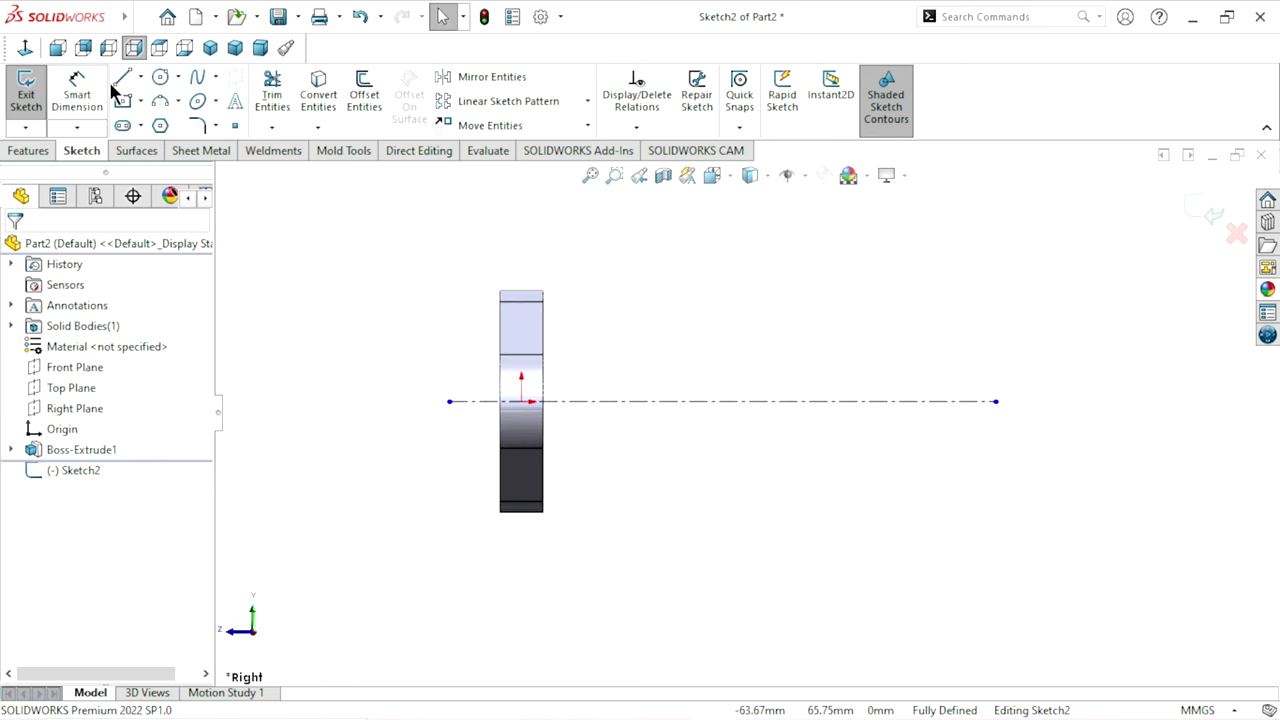
left_click(120, 76)
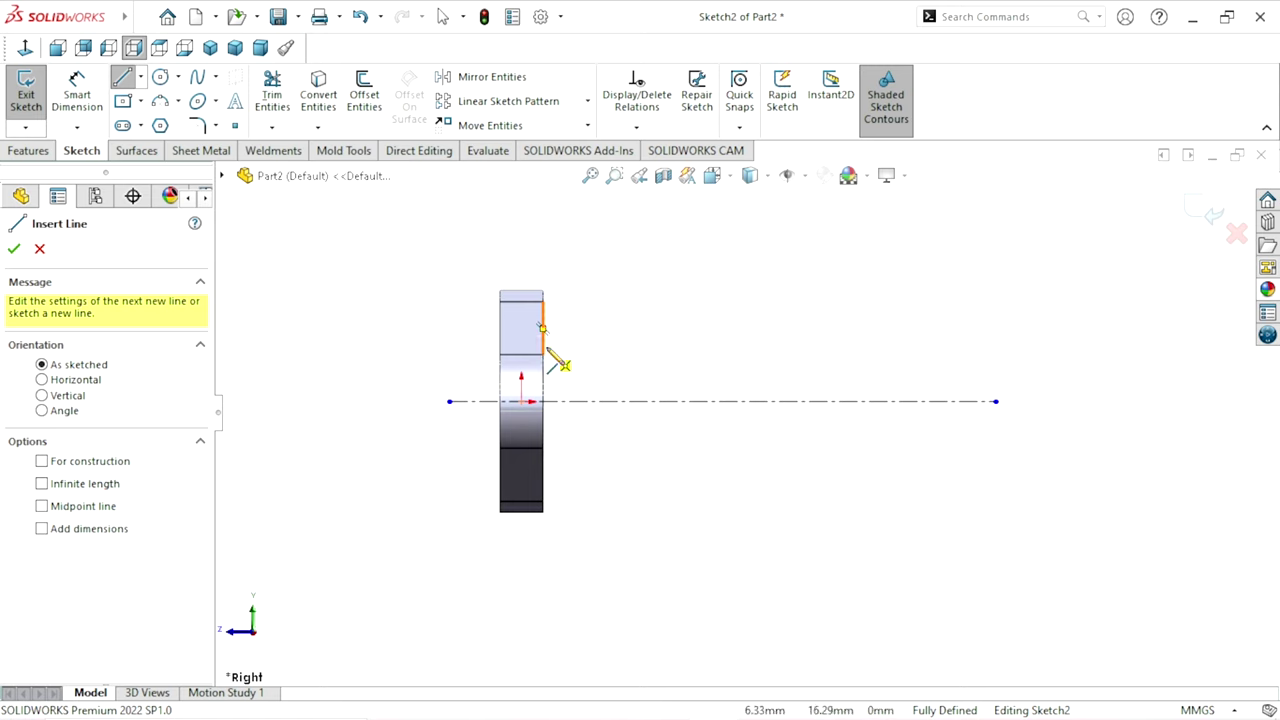
Step: Draw a line chain along the tube top to its end, stepping down to the centerline
left_click(556, 353)
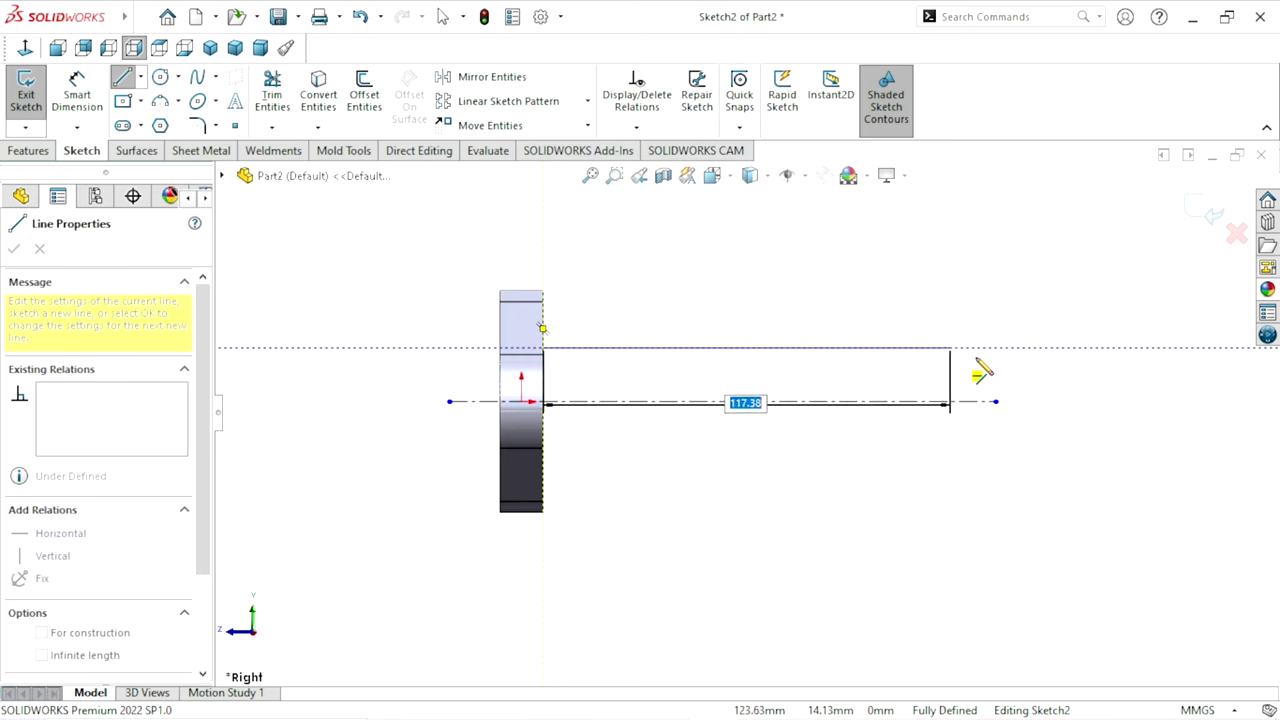
left_click(983, 348)
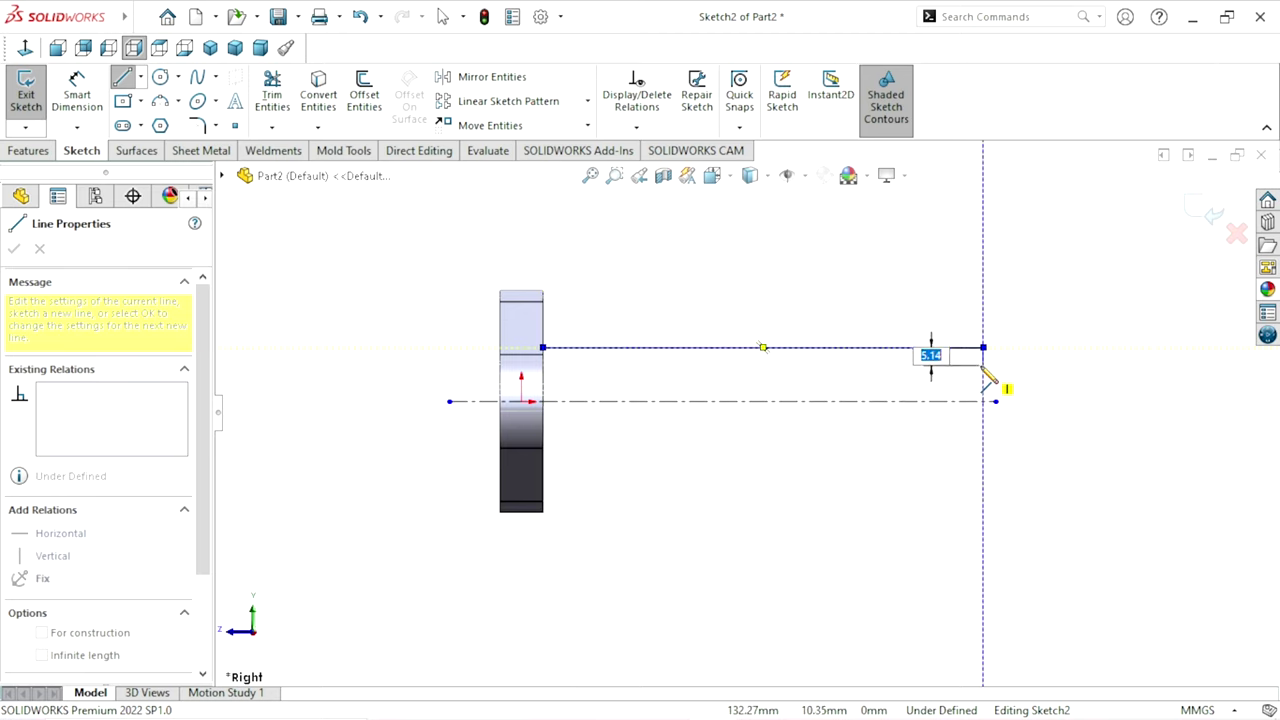
left_click(983, 364)
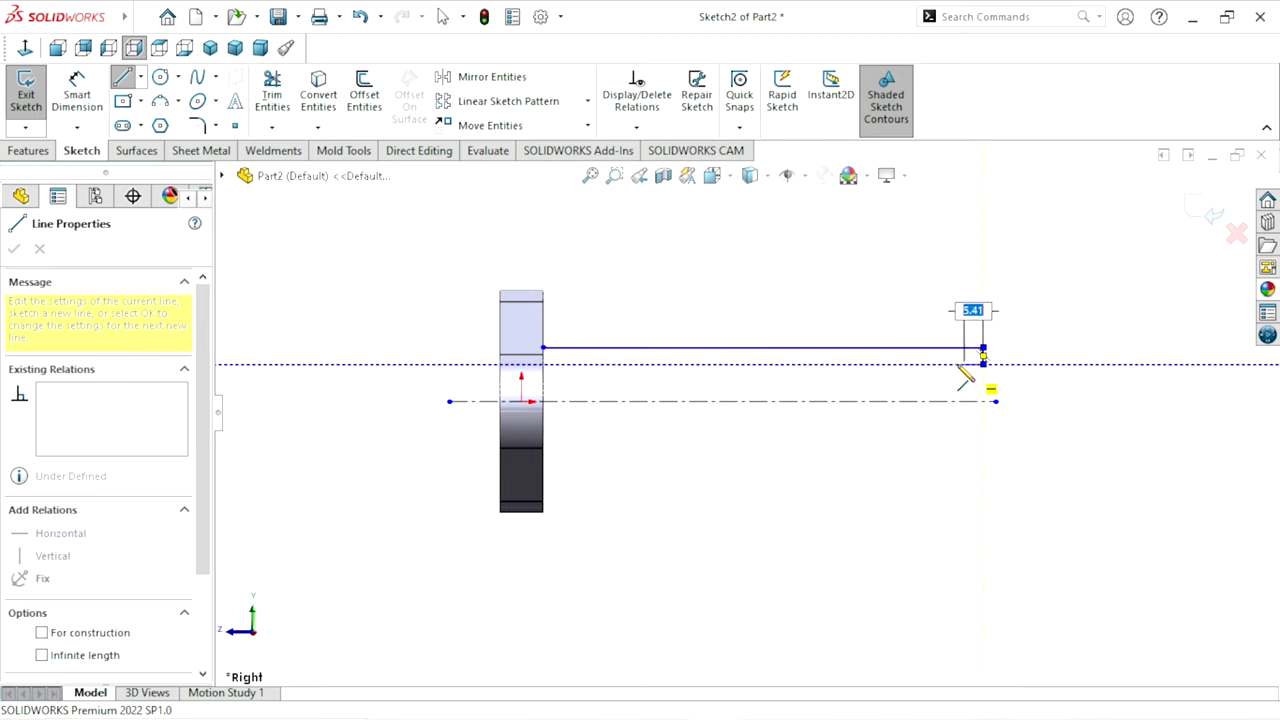
left_click(949, 366)
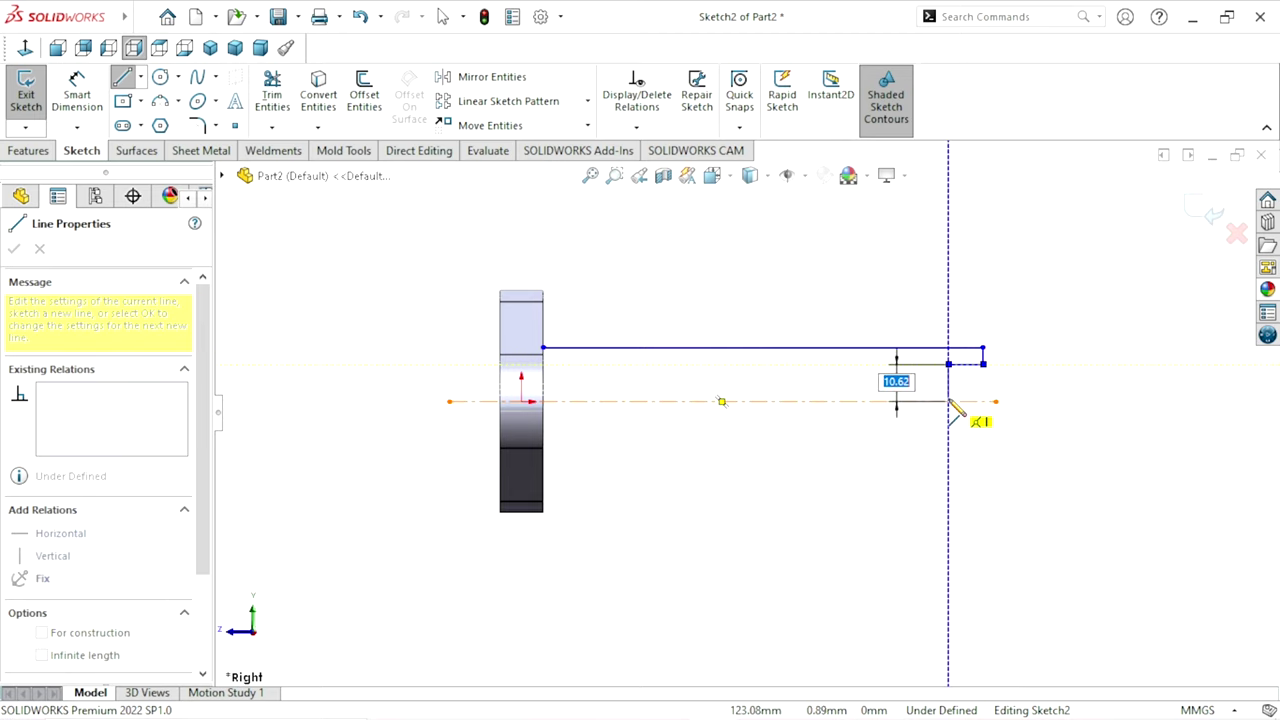
left_click(949, 401)
right_click(1042, 404)
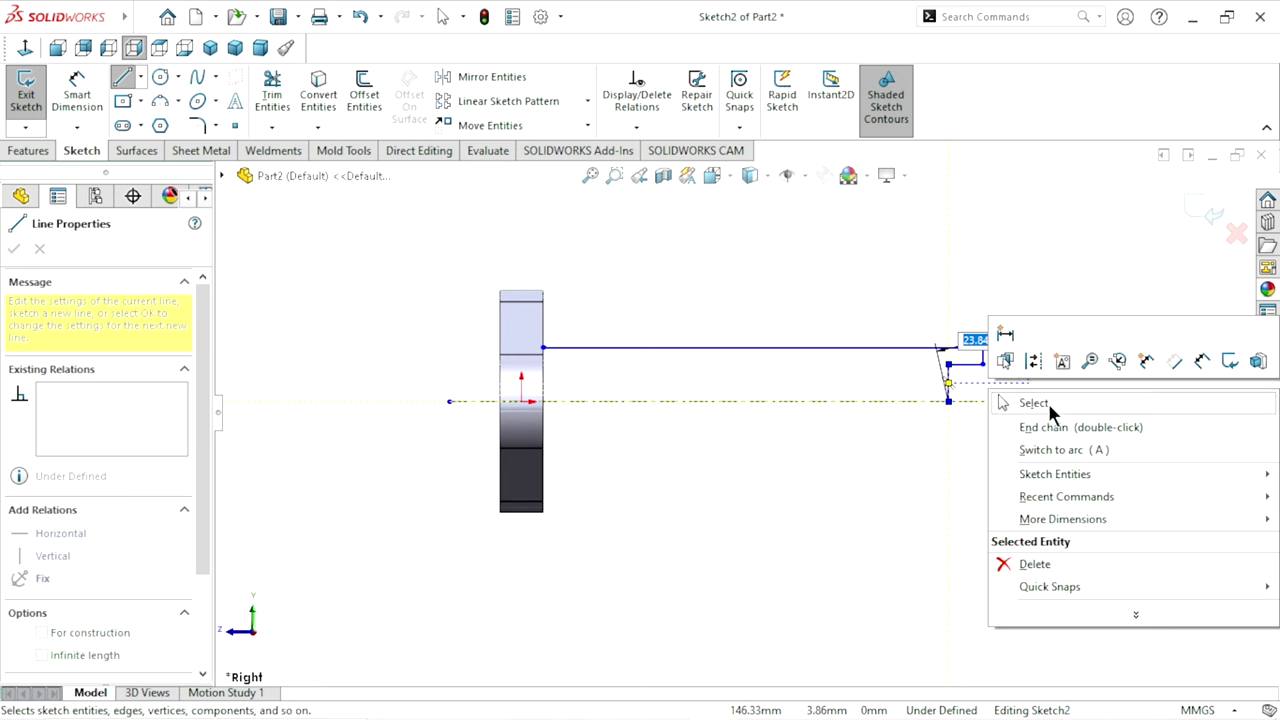
left_click(1050, 406)
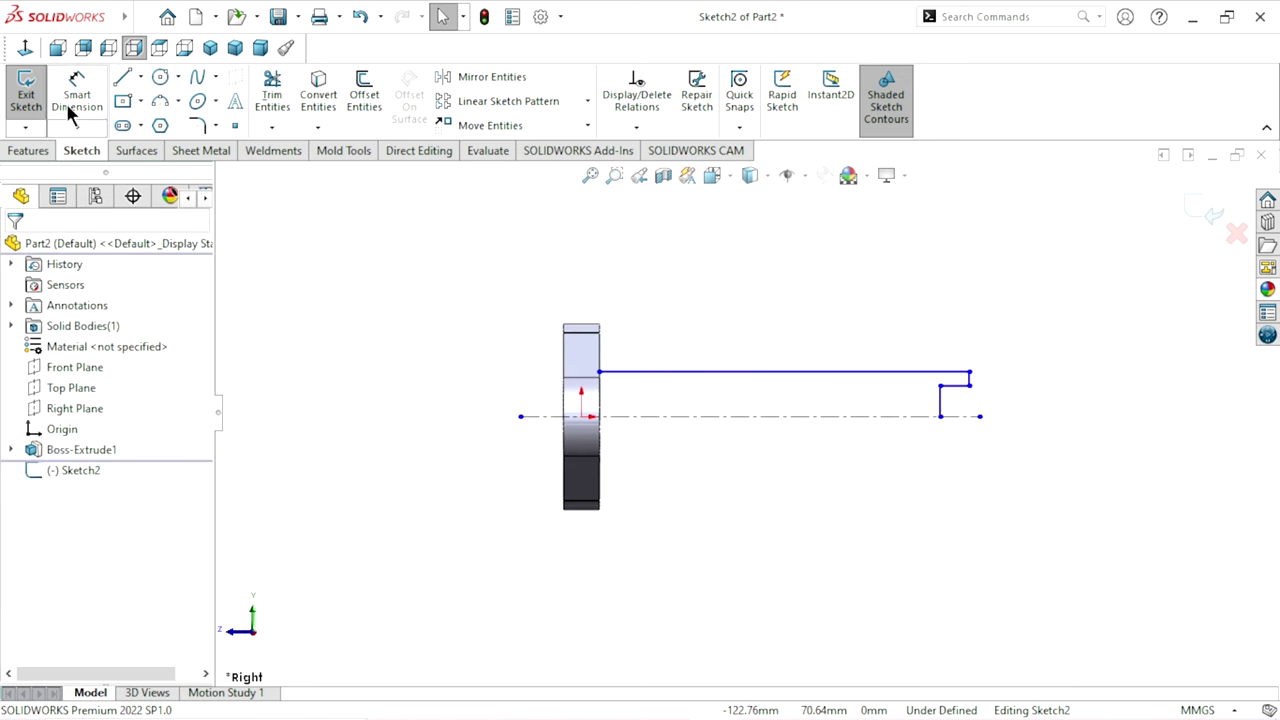
Step: Dimension the outer diameter to 41 mm and the step diameter to 35 mm about the centerline
left_click(72, 100)
left_click(651, 415)
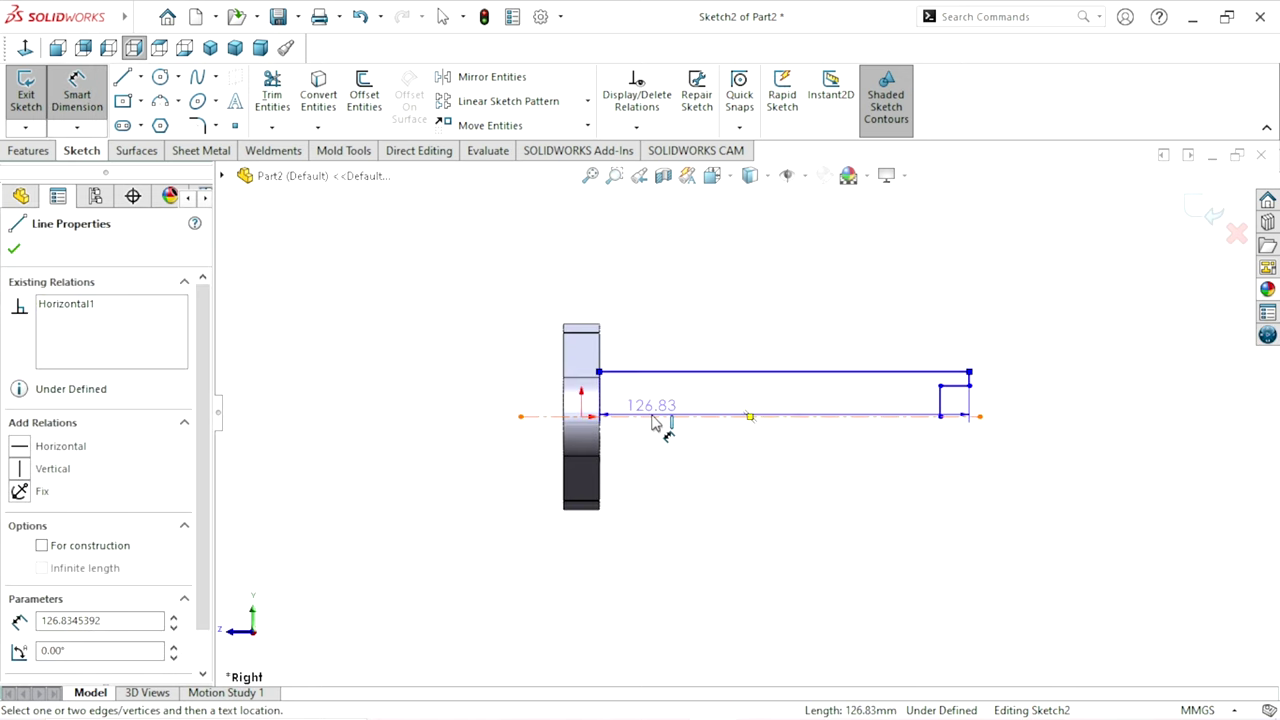
left_click(850, 372)
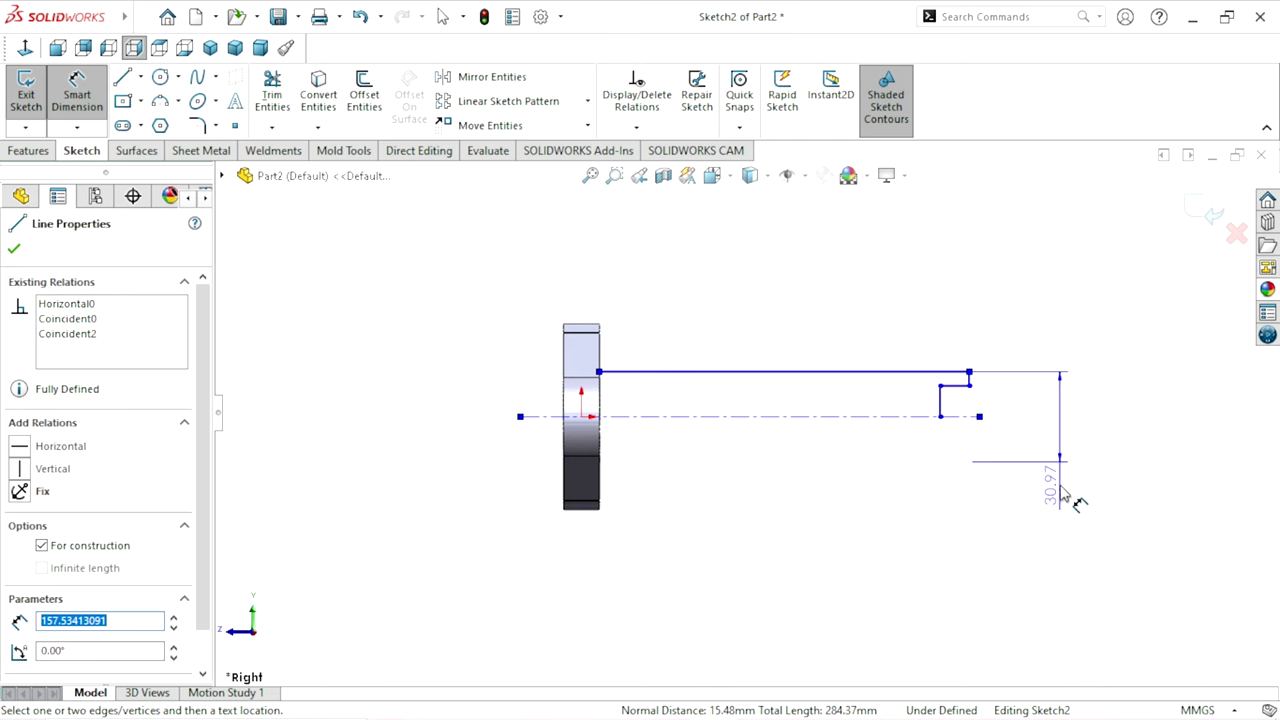
left_click(1062, 492)
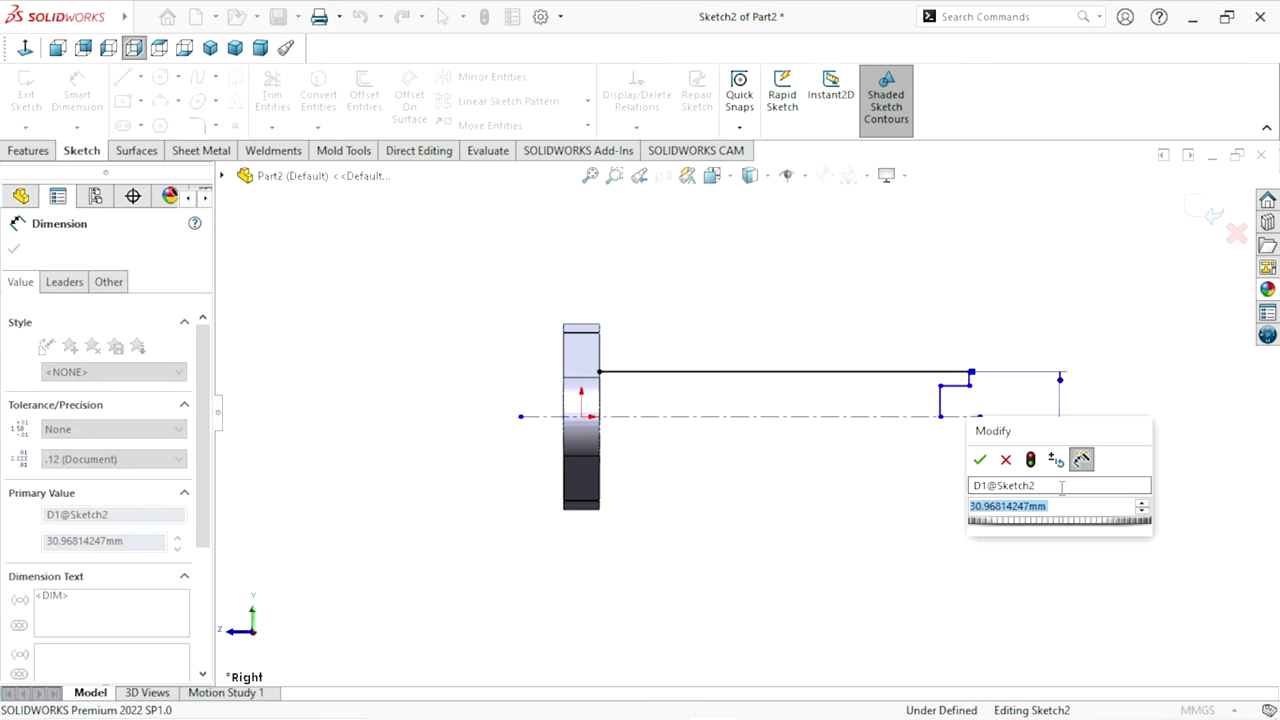
type("41")
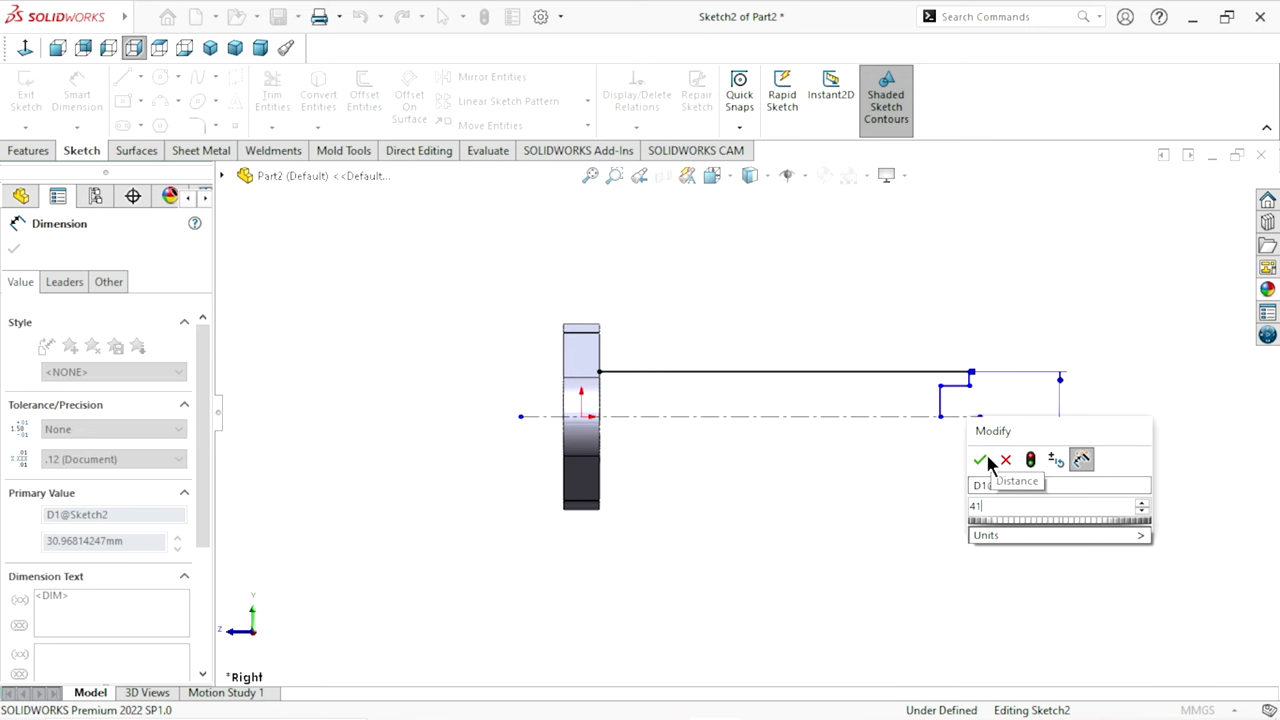
left_click(984, 457)
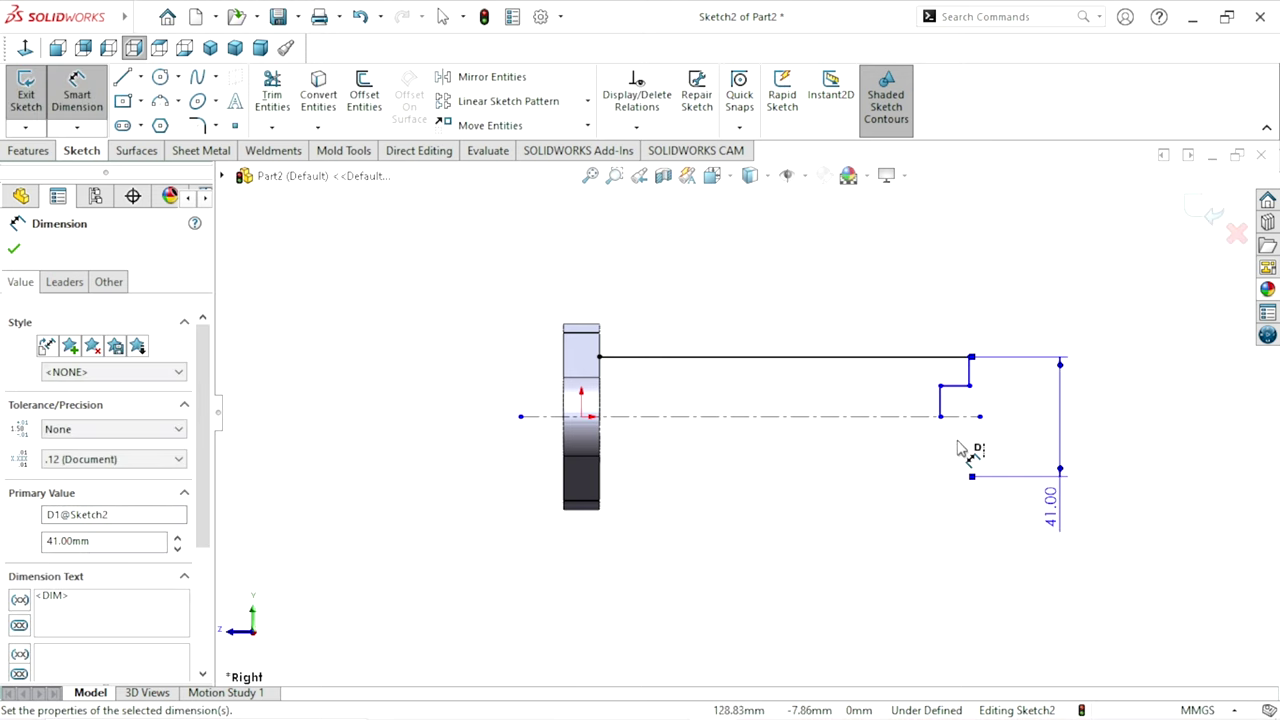
scroll(958, 449, "down", 2)
left_click(929, 360)
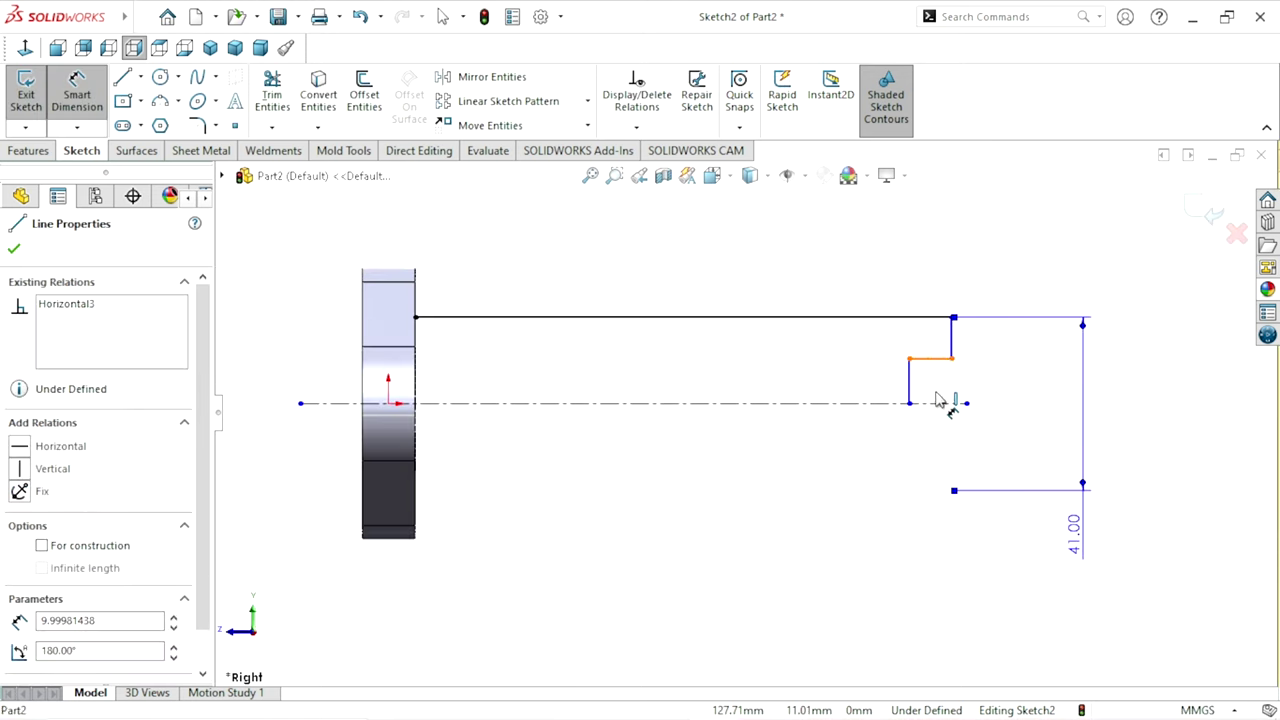
left_click(1010, 423)
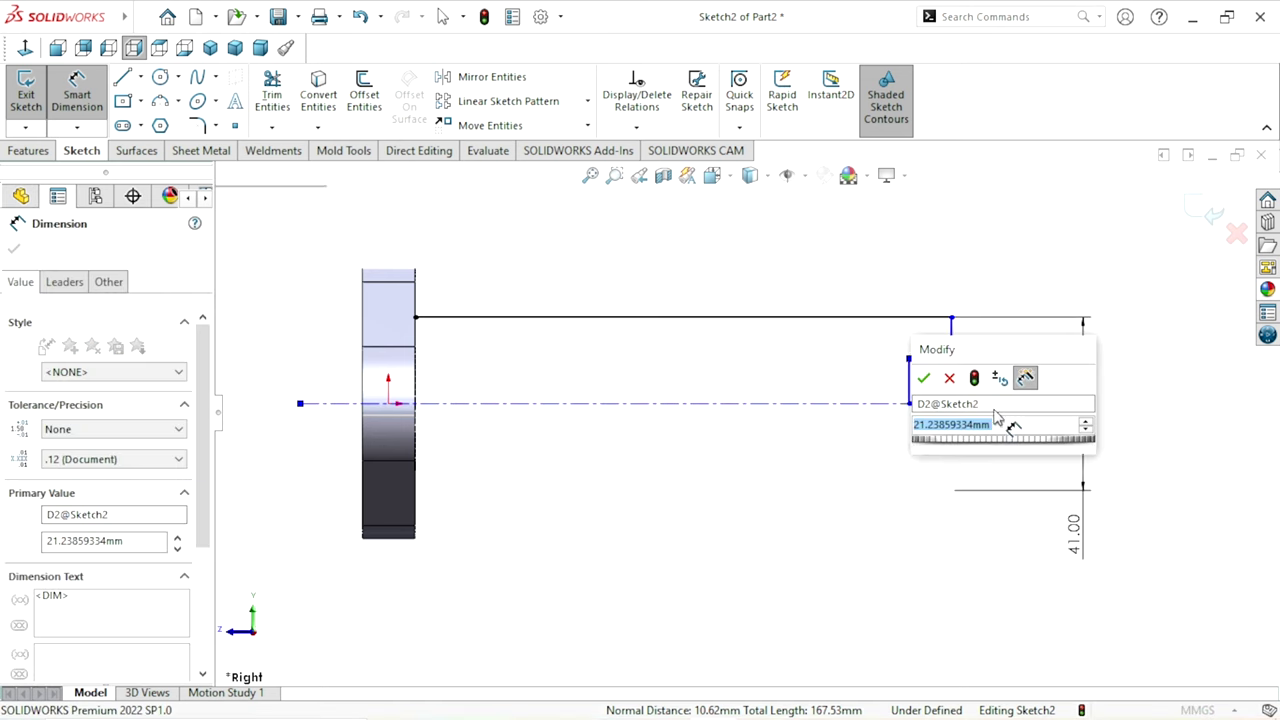
type("35")
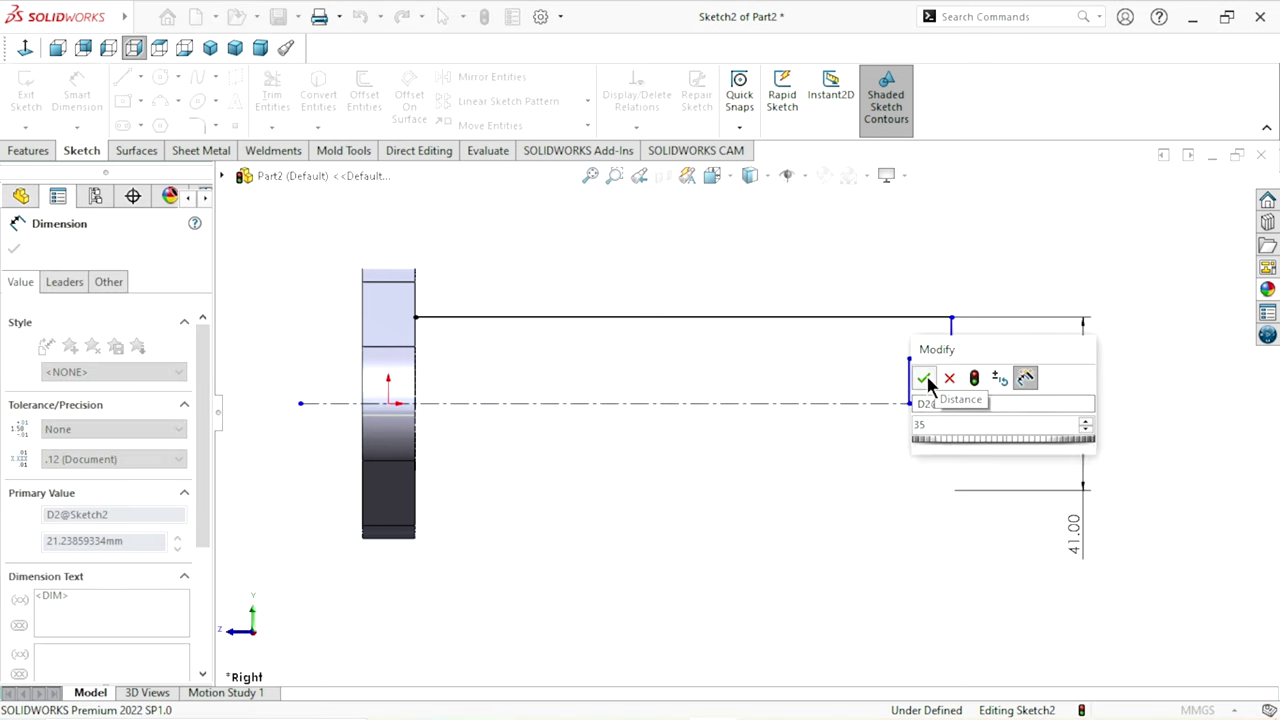
left_click(925, 376)
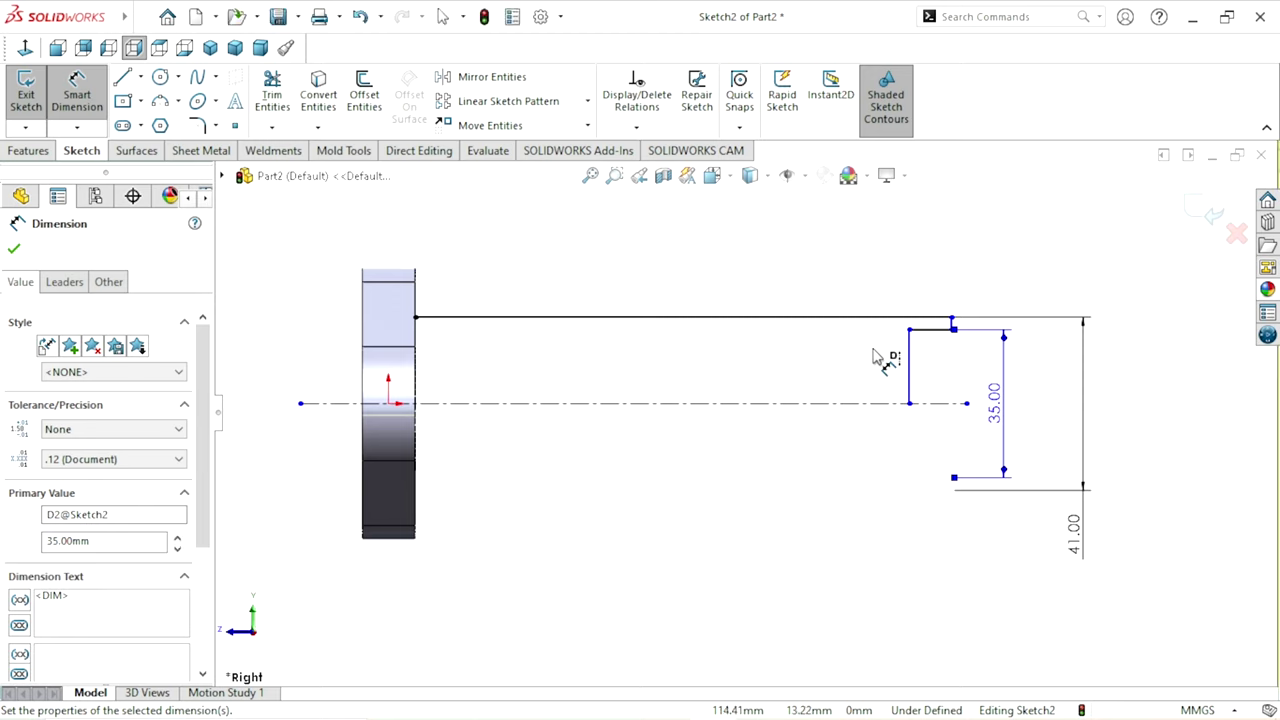
Step: Dimension the tube's top line to a 130 mm length from the flange face
left_click(416, 305)
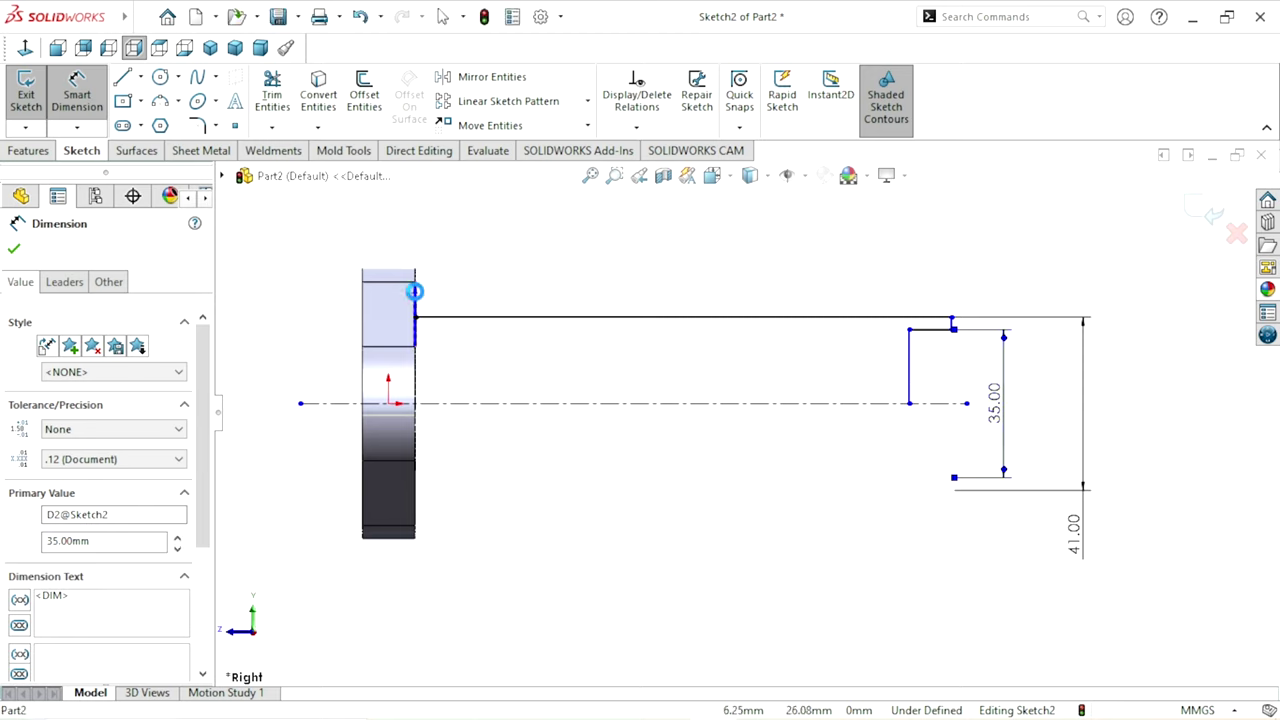
scroll(955, 333, "down", 3)
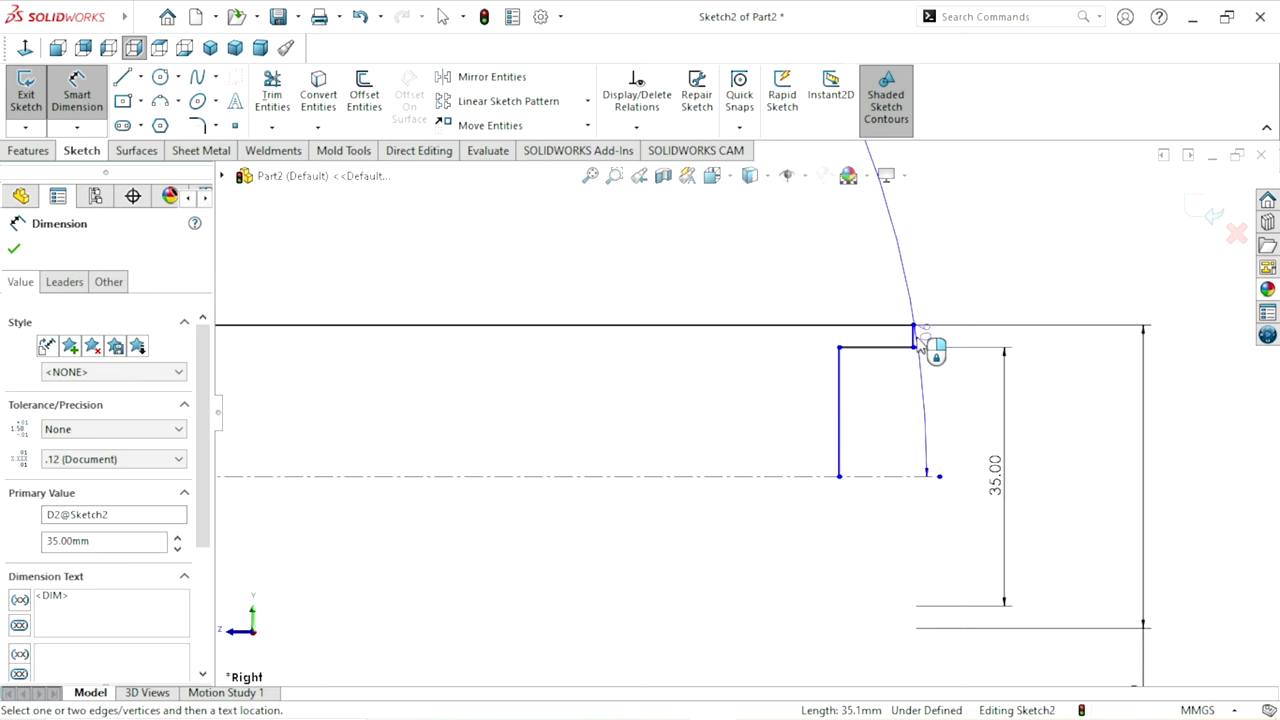
key("Escape")
scroll(840, 420, "up", 1)
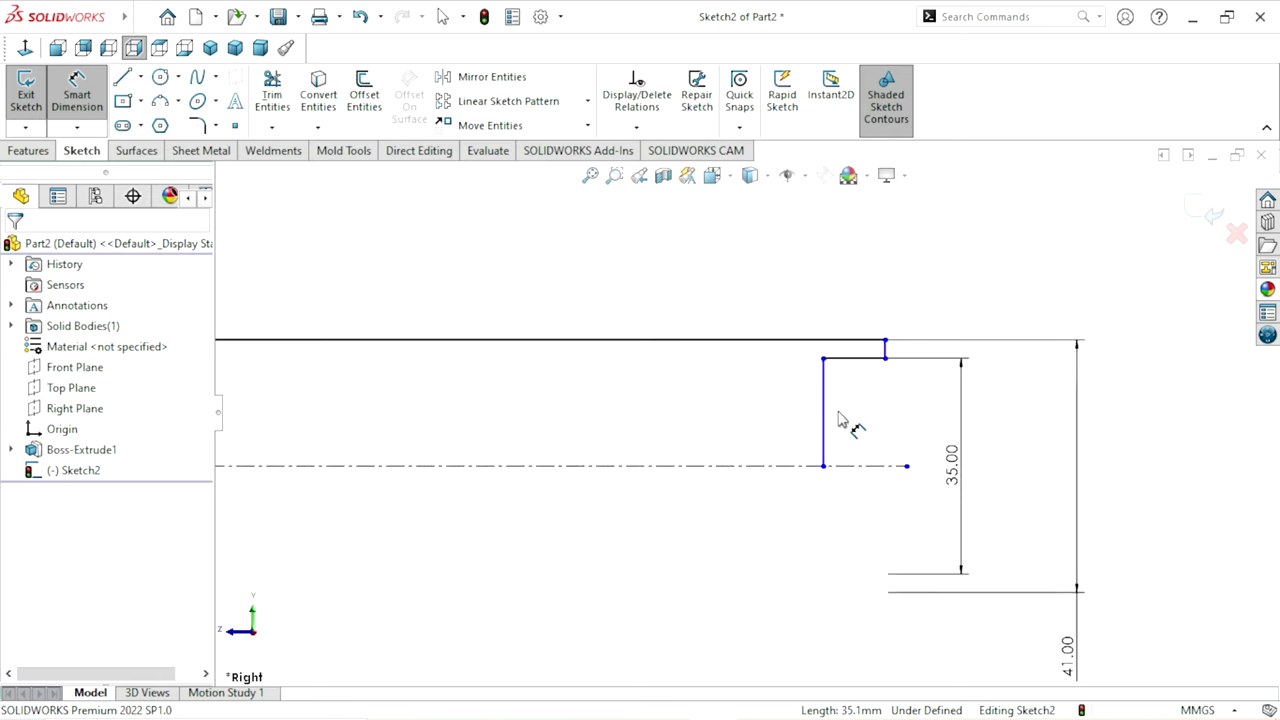
scroll(873, 378, "down", 2)
left_click(877, 331)
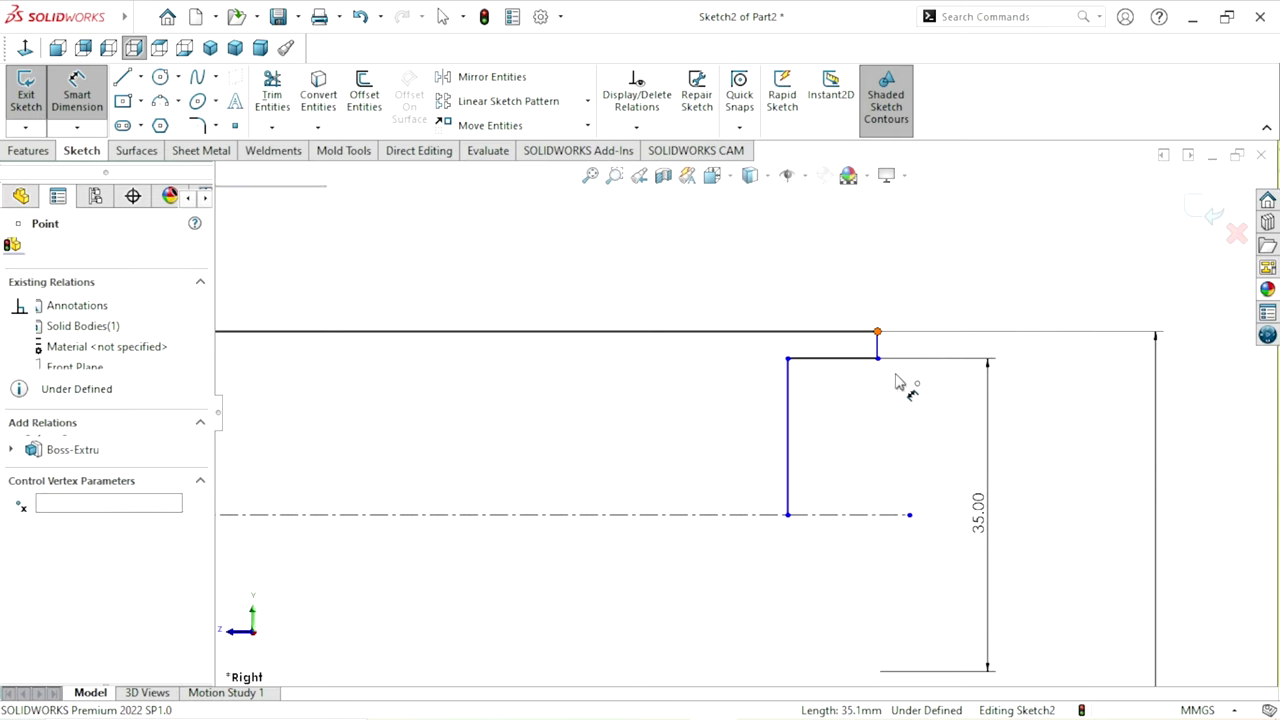
scroll(886, 434, "up", 2)
scroll(886, 434, "up", 1)
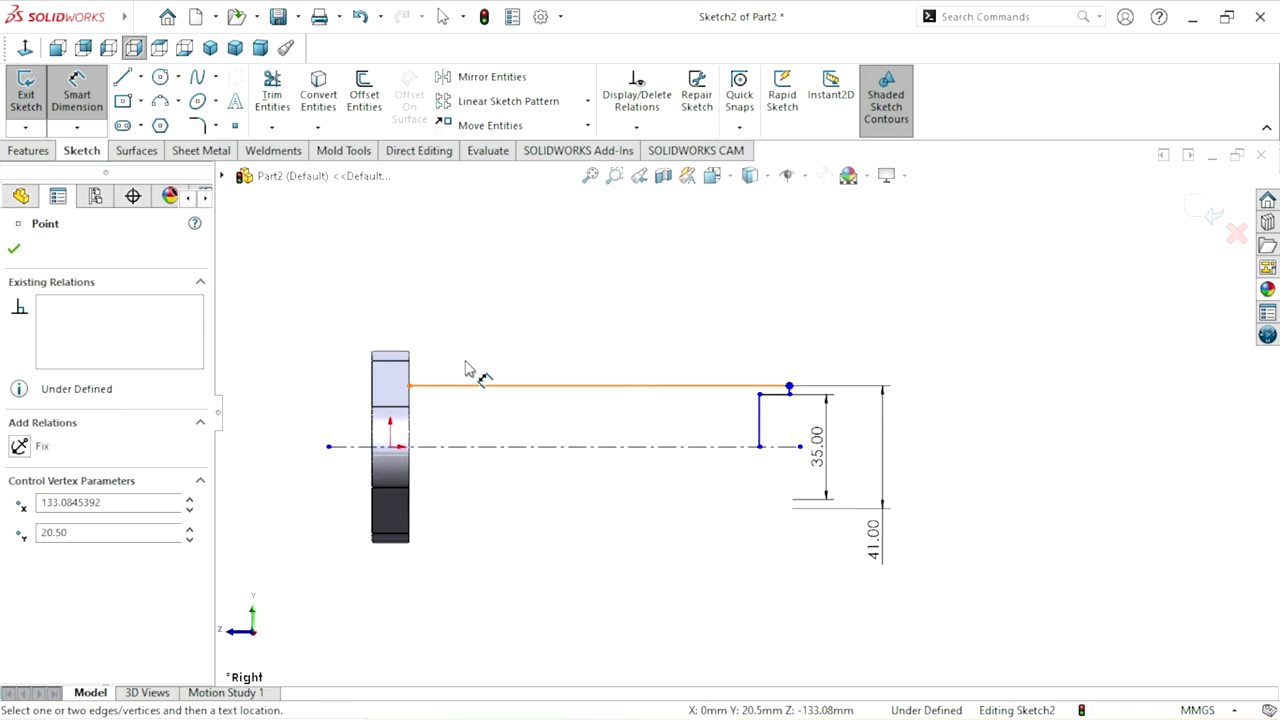
left_click(408, 388)
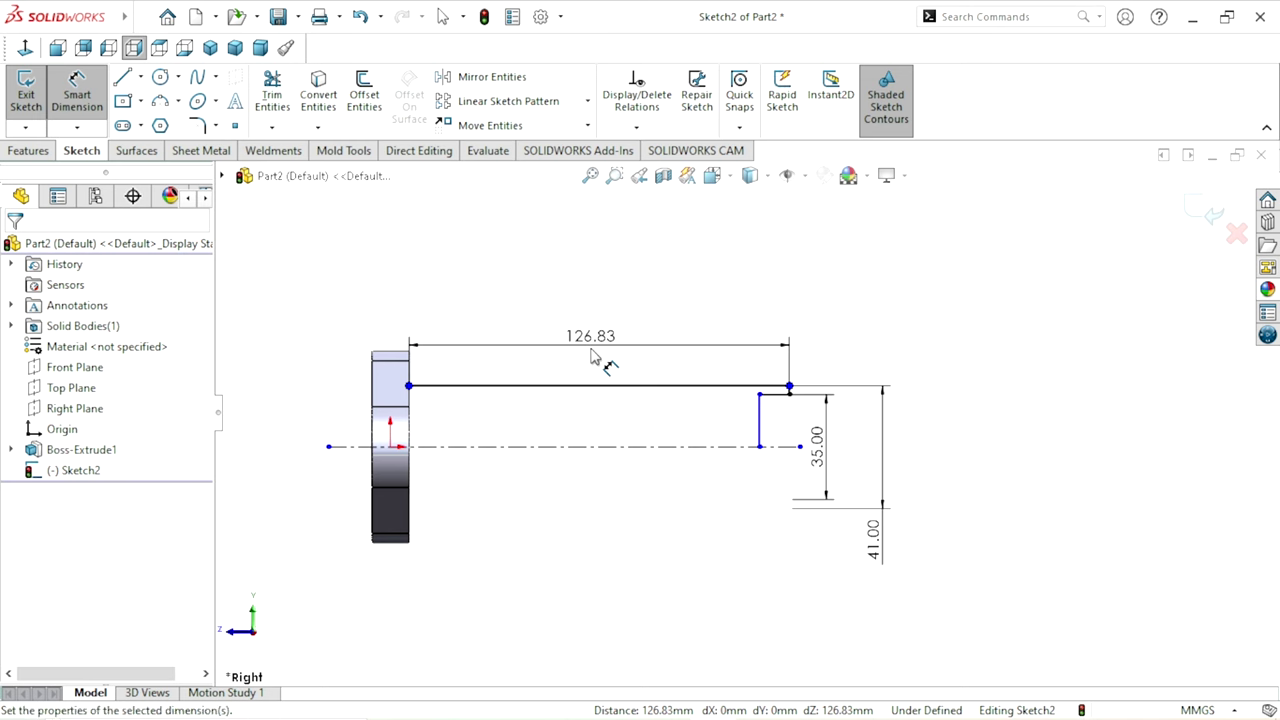
left_click(593, 357)
type("130")
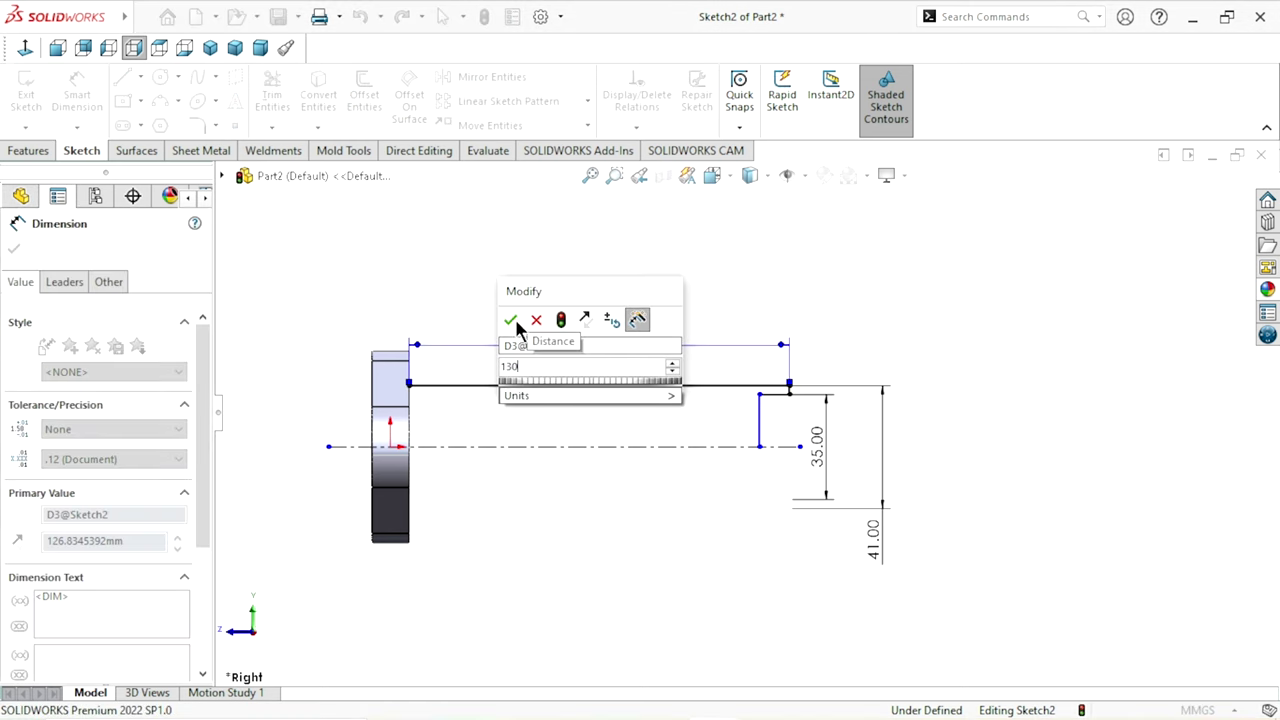
left_click(510, 320)
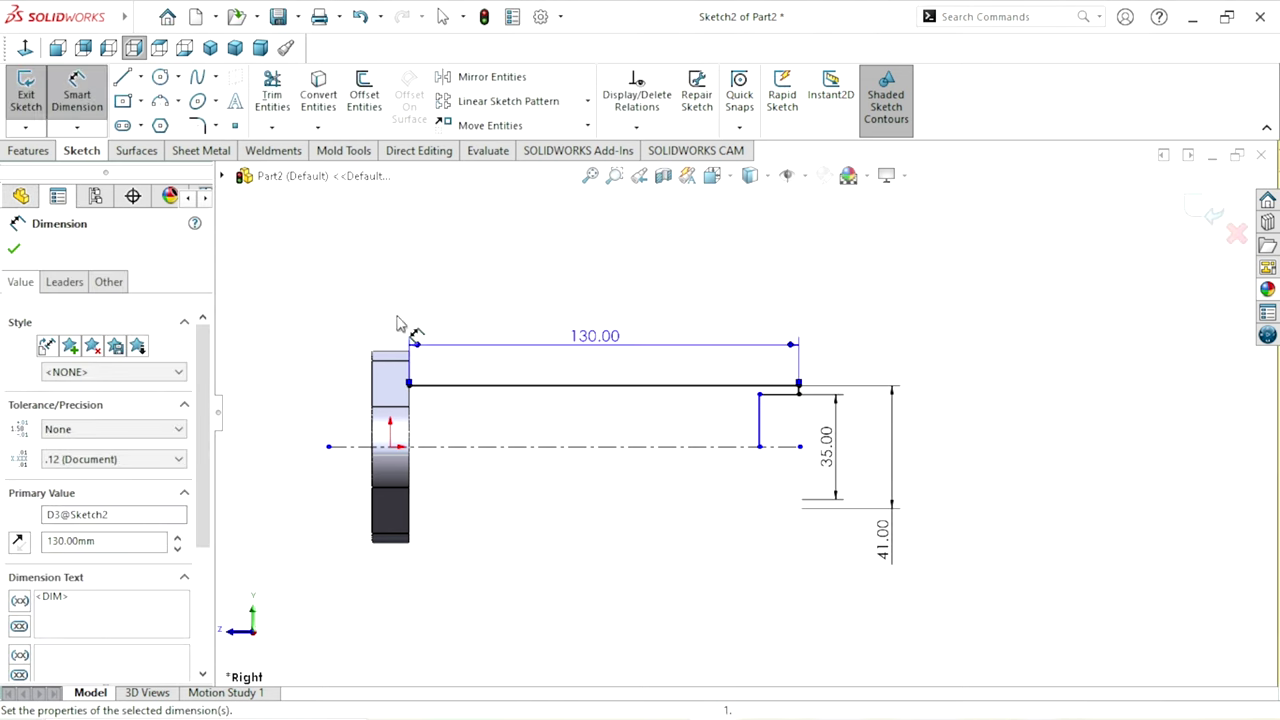
Step: Dimension the step width to 10 mm, fully defining Sketch2
scroll(800, 435, "down", 3)
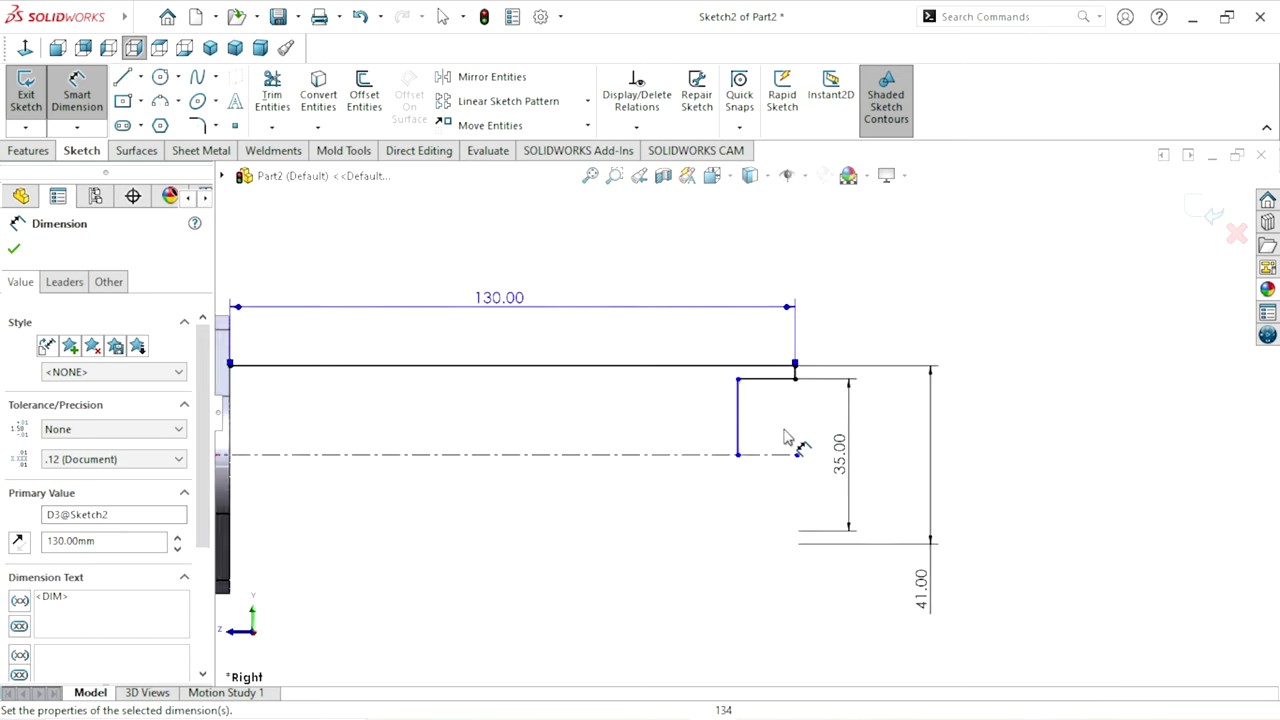
left_click(725, 395)
scroll(805, 390, "down", 2)
scroll(790, 388, "down", 1)
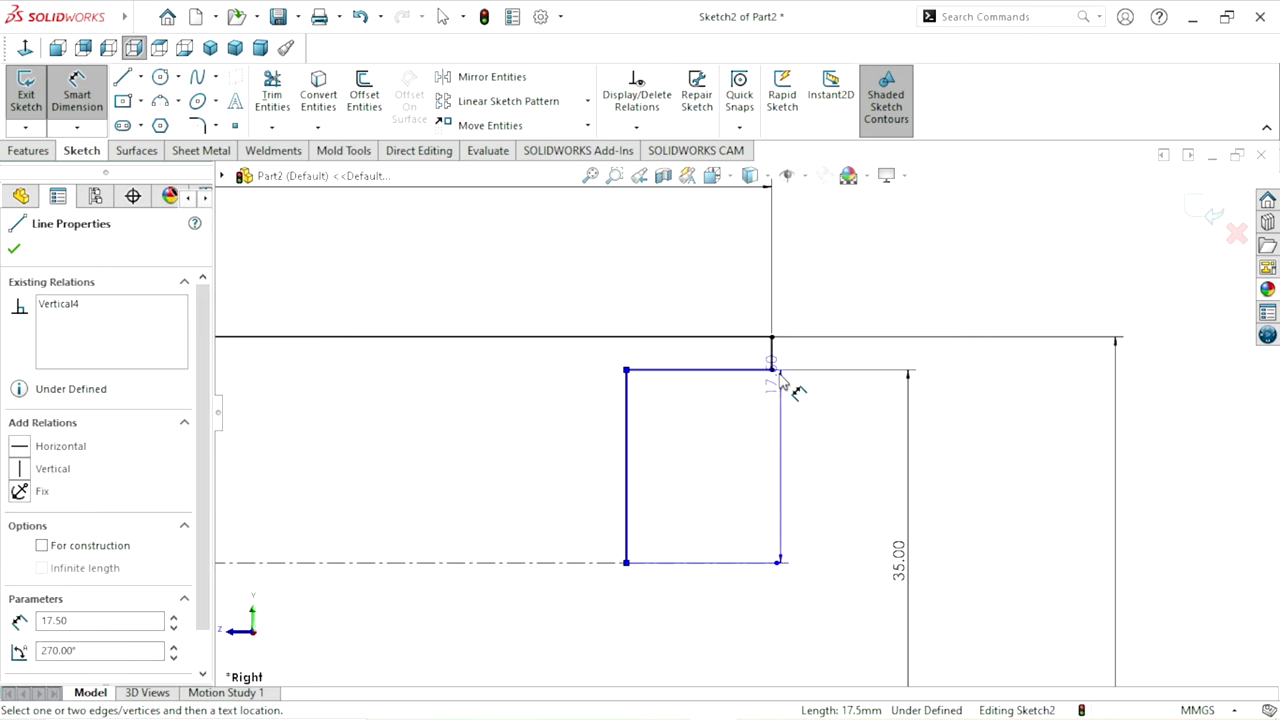
left_click(773, 369)
left_click(737, 423)
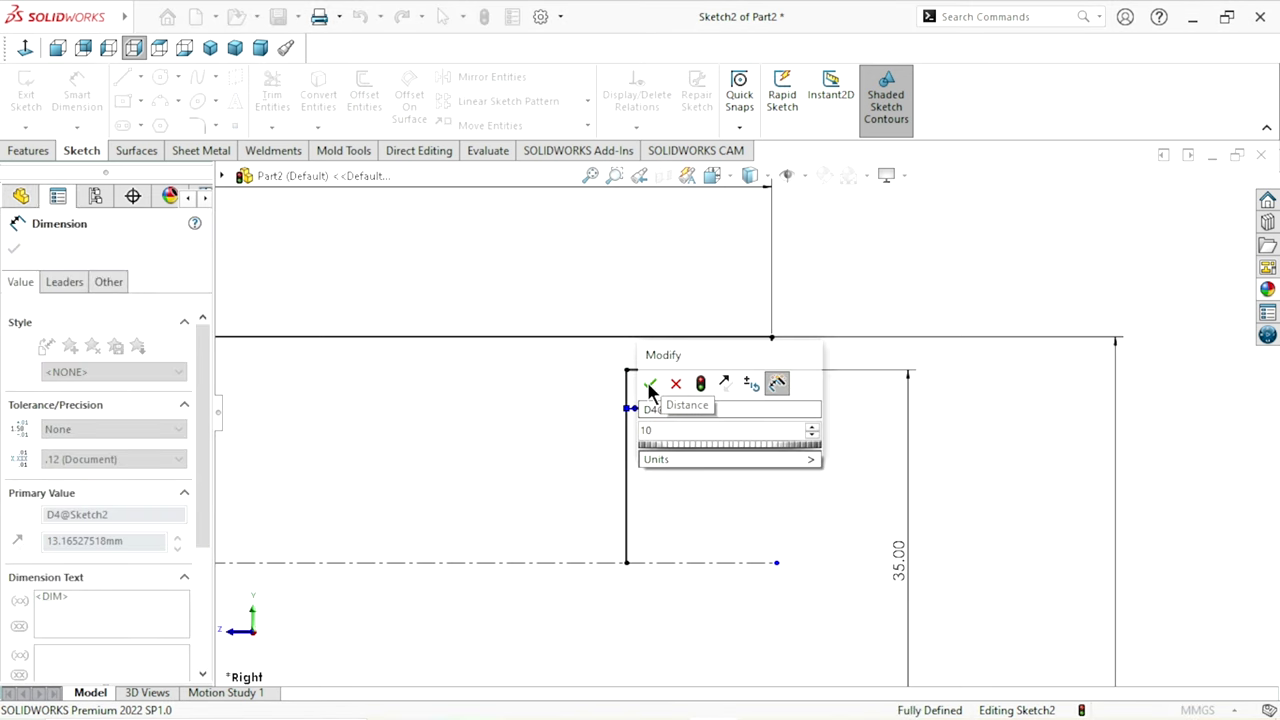
left_click(648, 380)
scroll(640, 510, "up", 5)
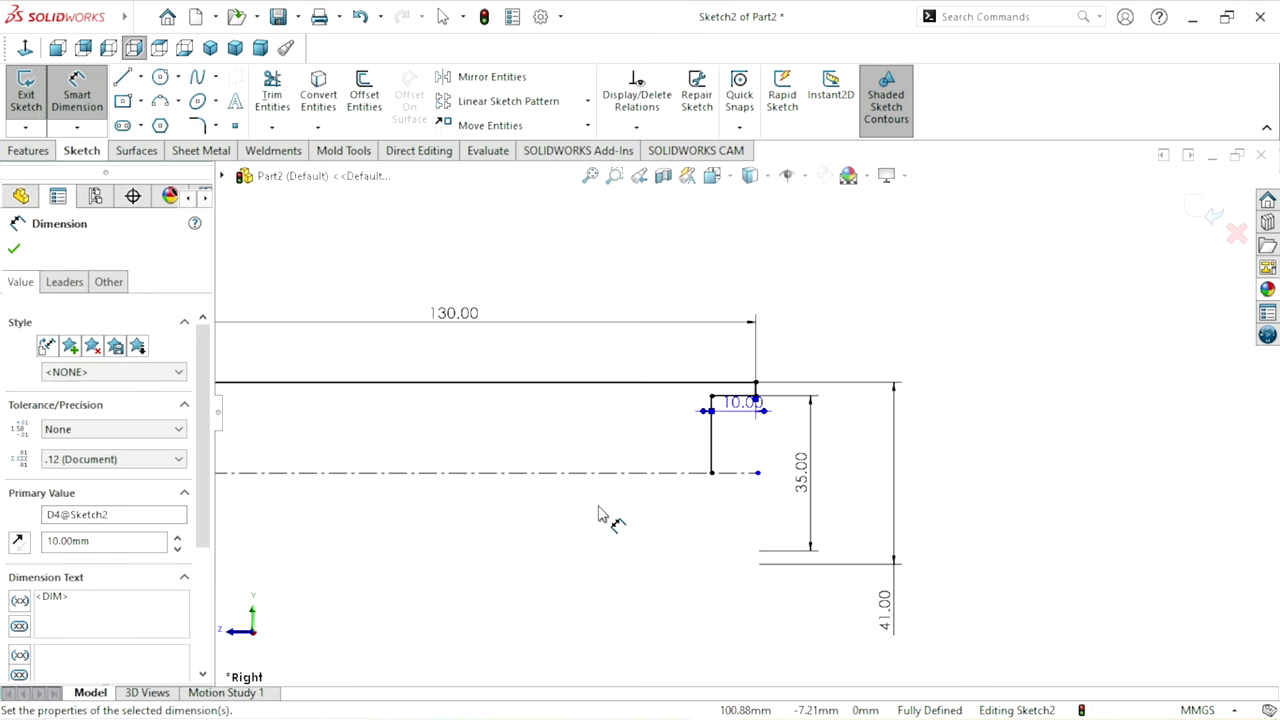
scroll(571, 434, "down", 1)
scroll(480, 457, "down", 1)
scroll(476, 452, "down", 1)
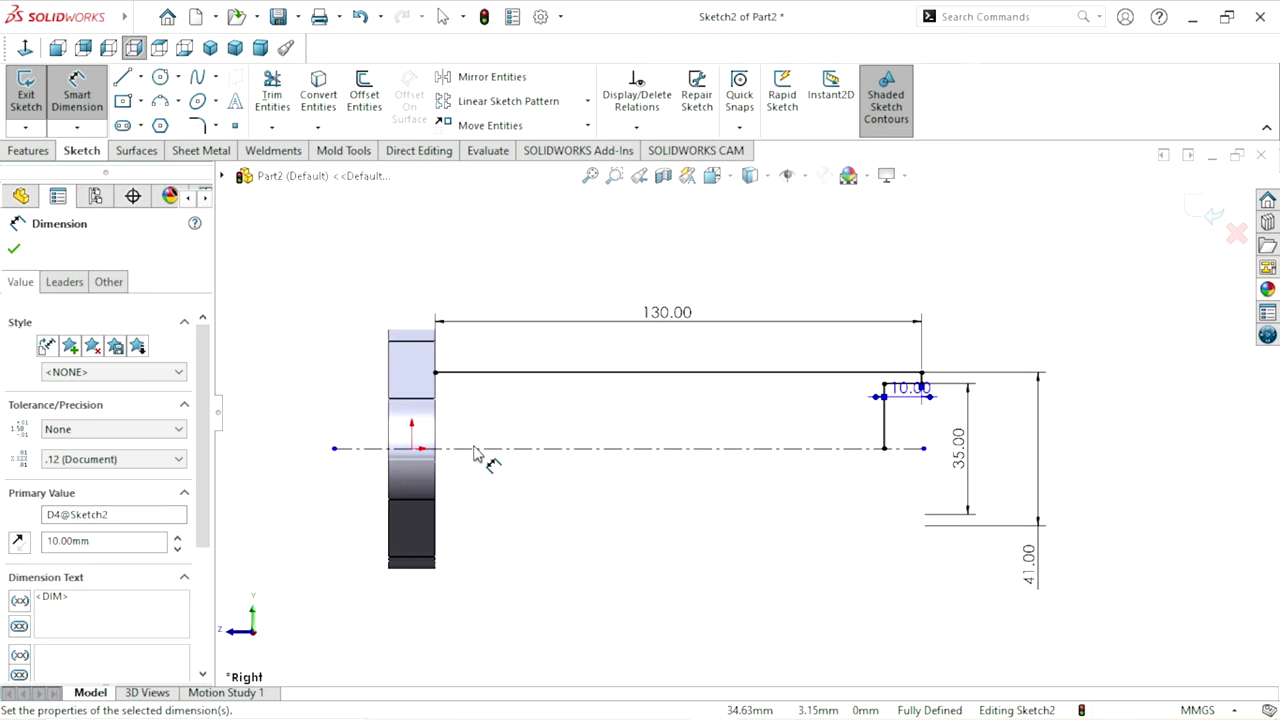
scroll(890, 508, "down", 1)
scroll(900, 430, "down", 1)
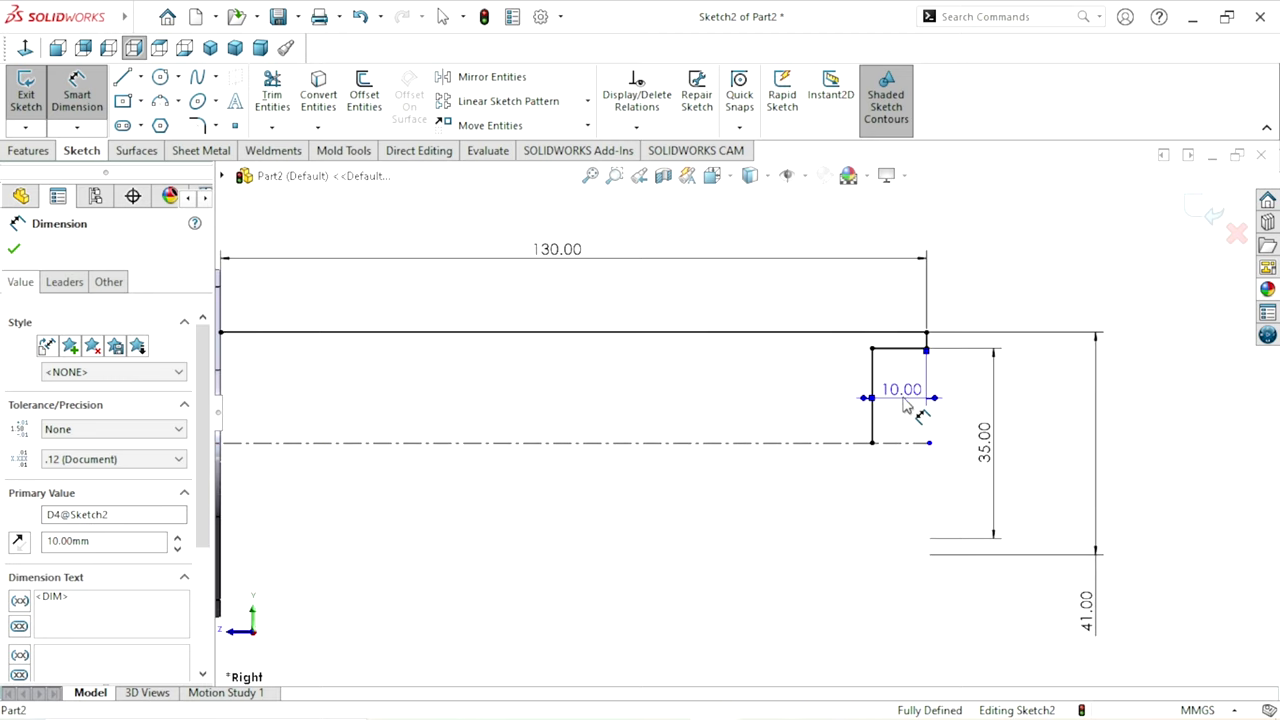
key("Escape")
scroll(700, 470, "up", 2)
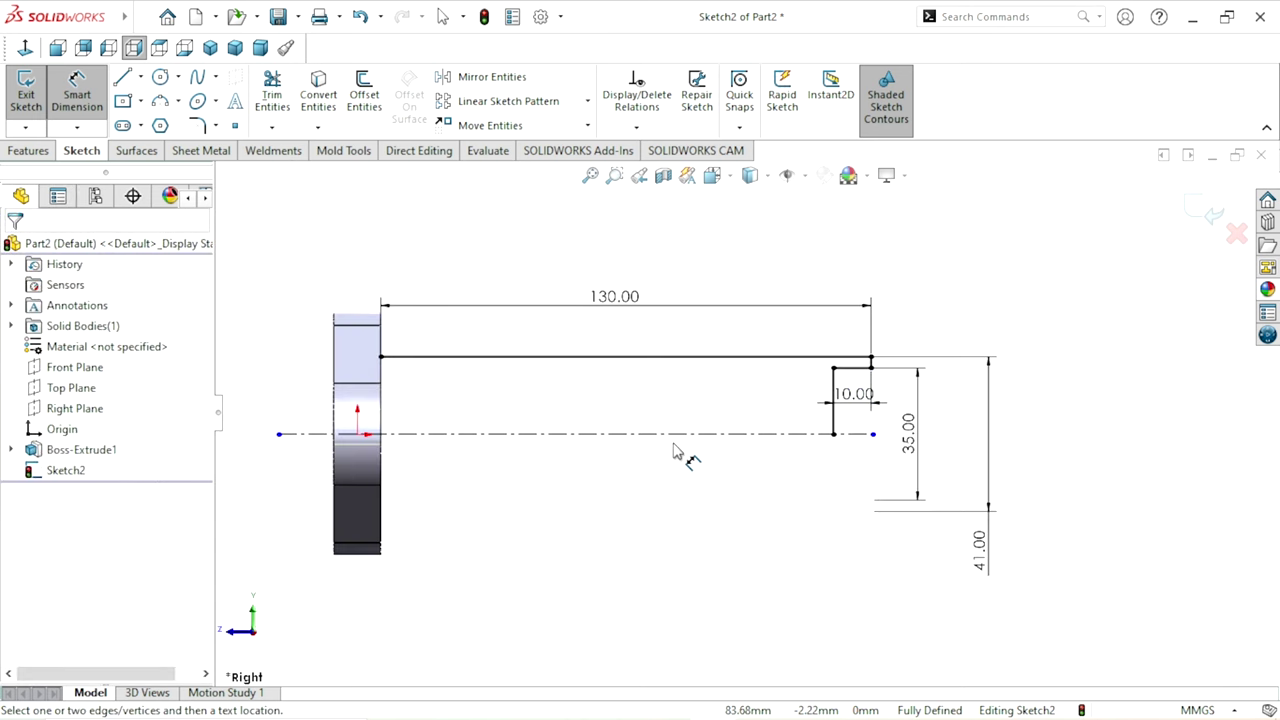
scroll(672, 451, "down", 1)
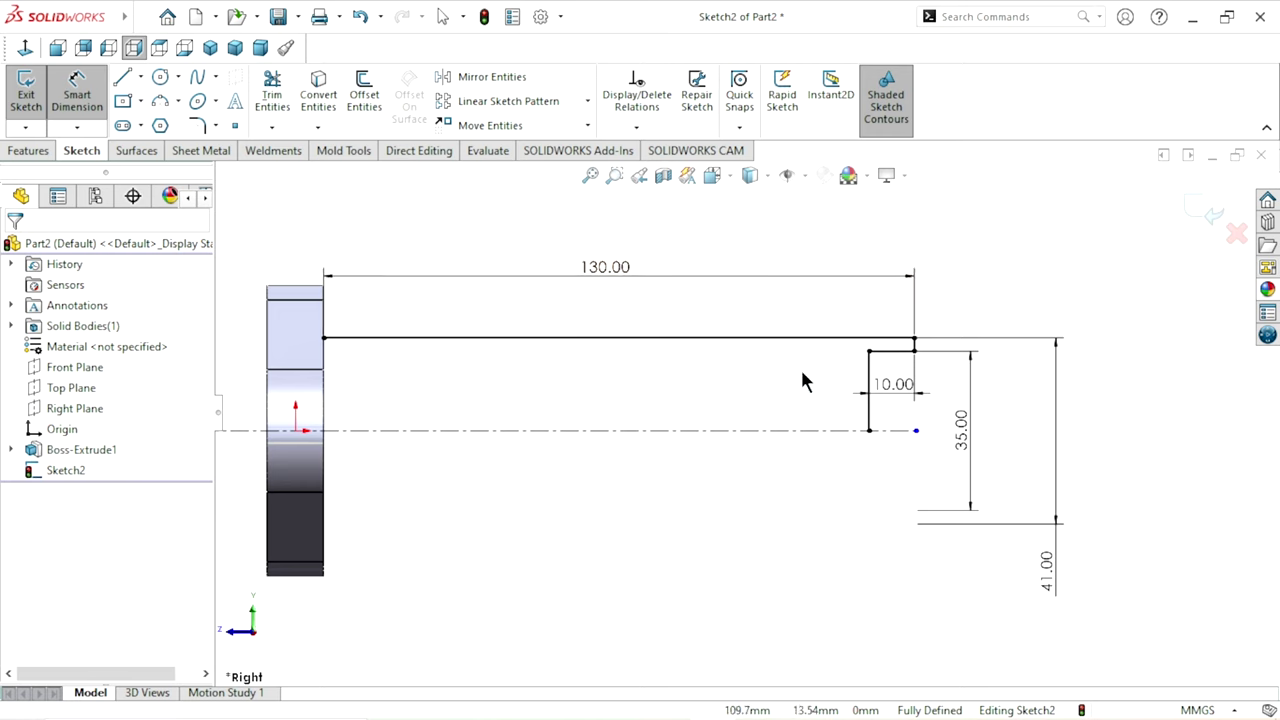
Step: Move the sketch point off the centerline up to the step's lower end
key("Escape")
left_click(869, 431)
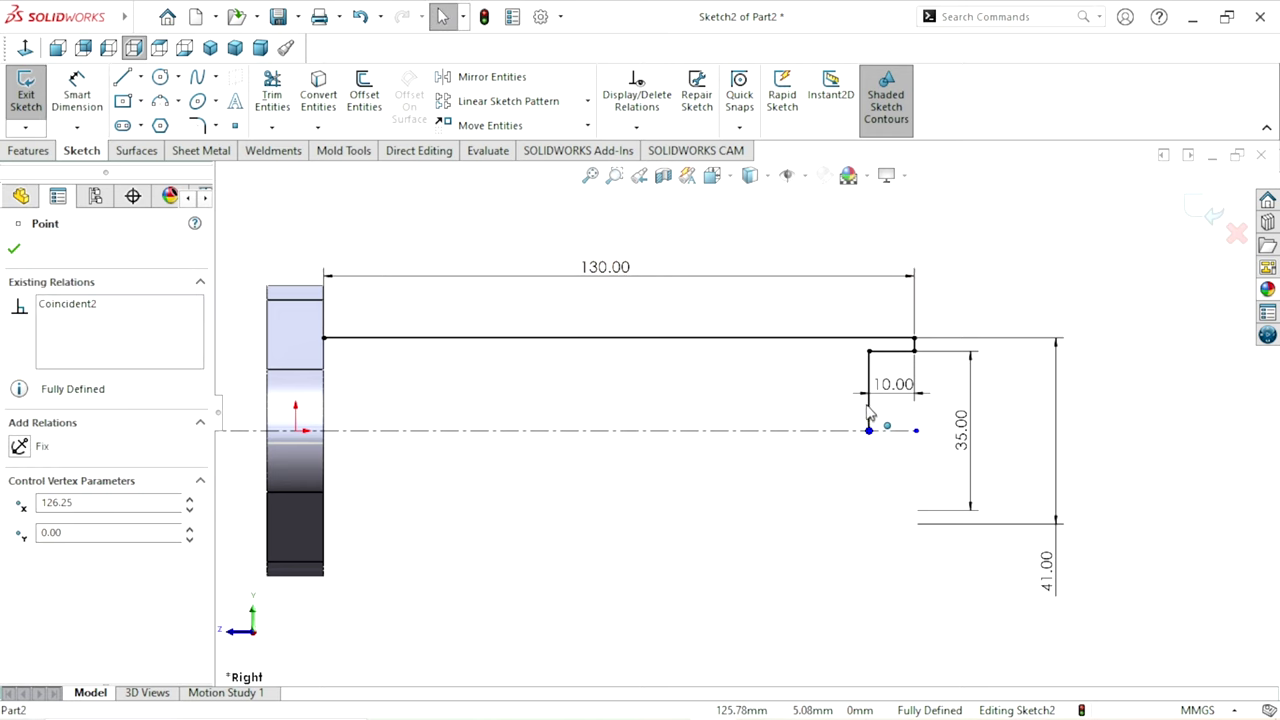
key("Escape")
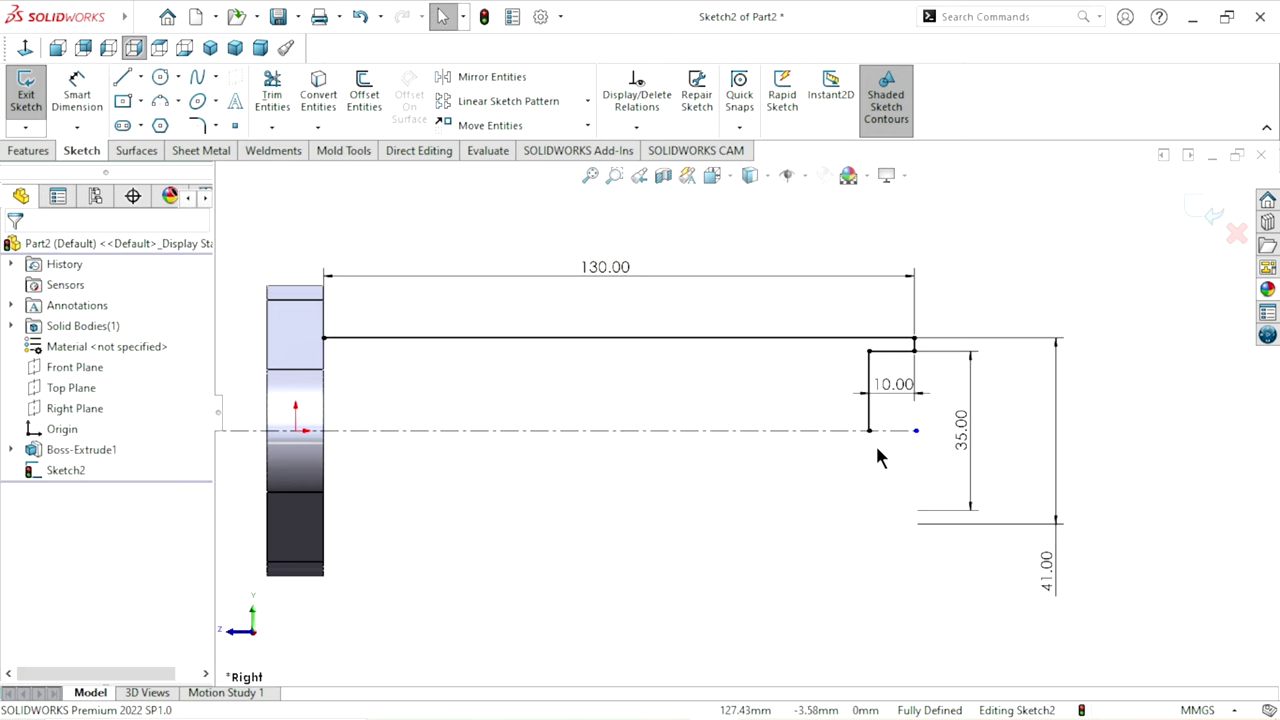
left_click(871, 437)
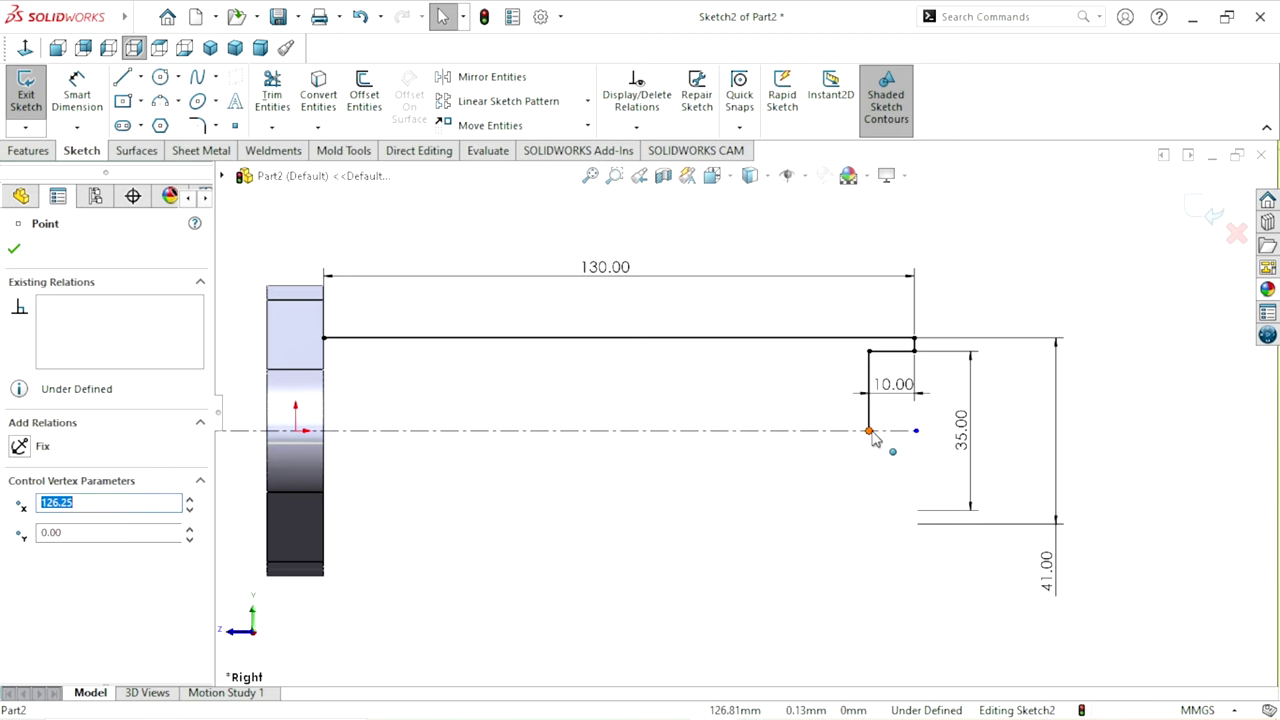
left_click_drag(869, 432, 871, 415)
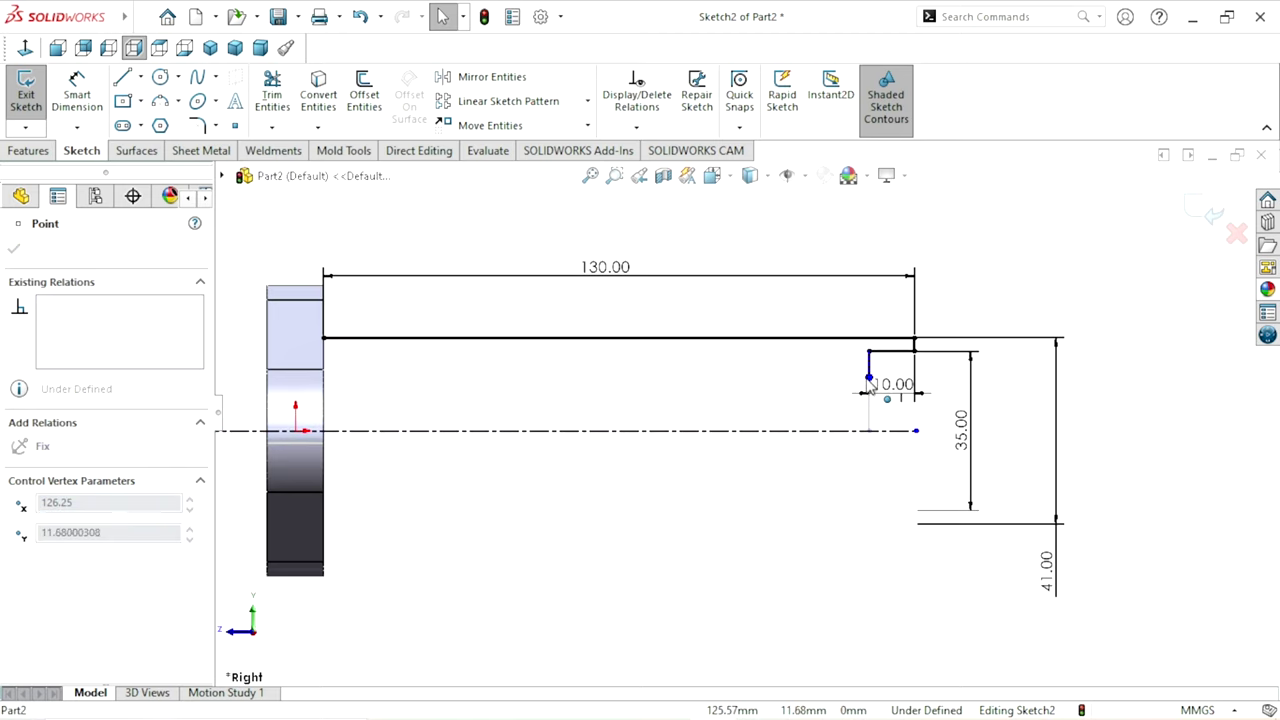
left_click_drag(867, 383, 865, 381)
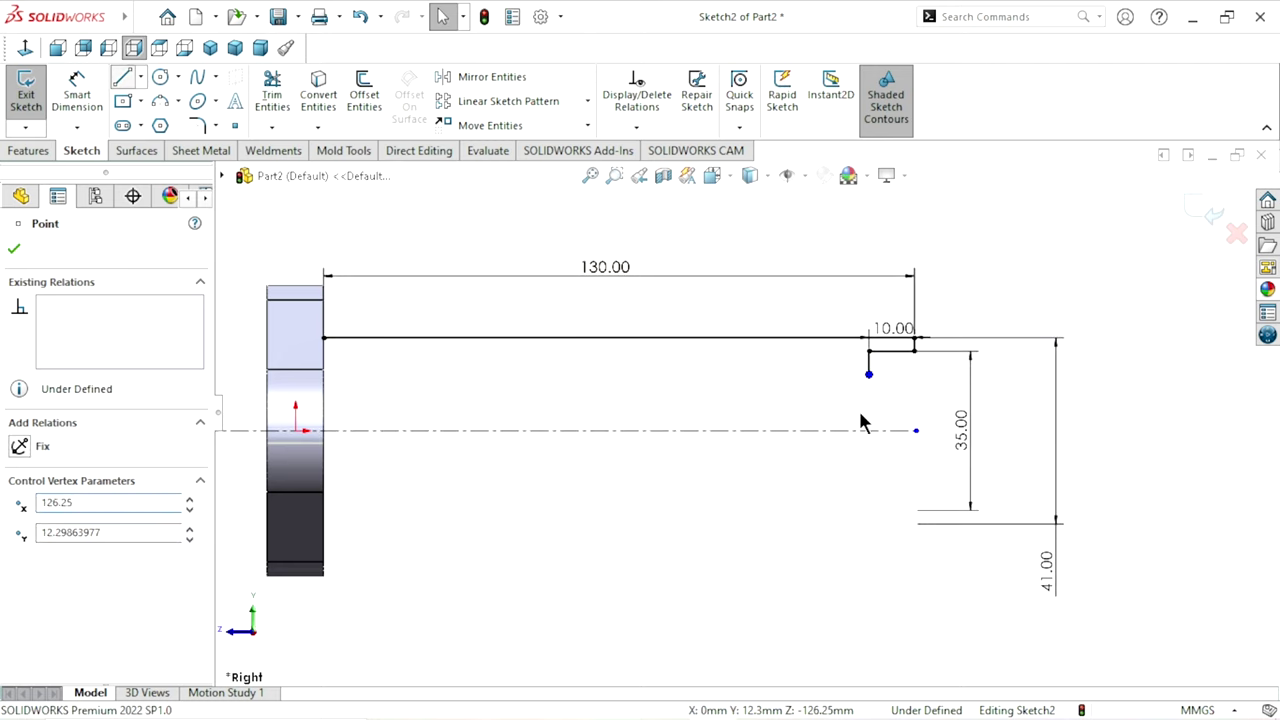
Step: Draw a horizontal inner line from the step's lower end back to the flange face
key("l")
left_click(869, 372)
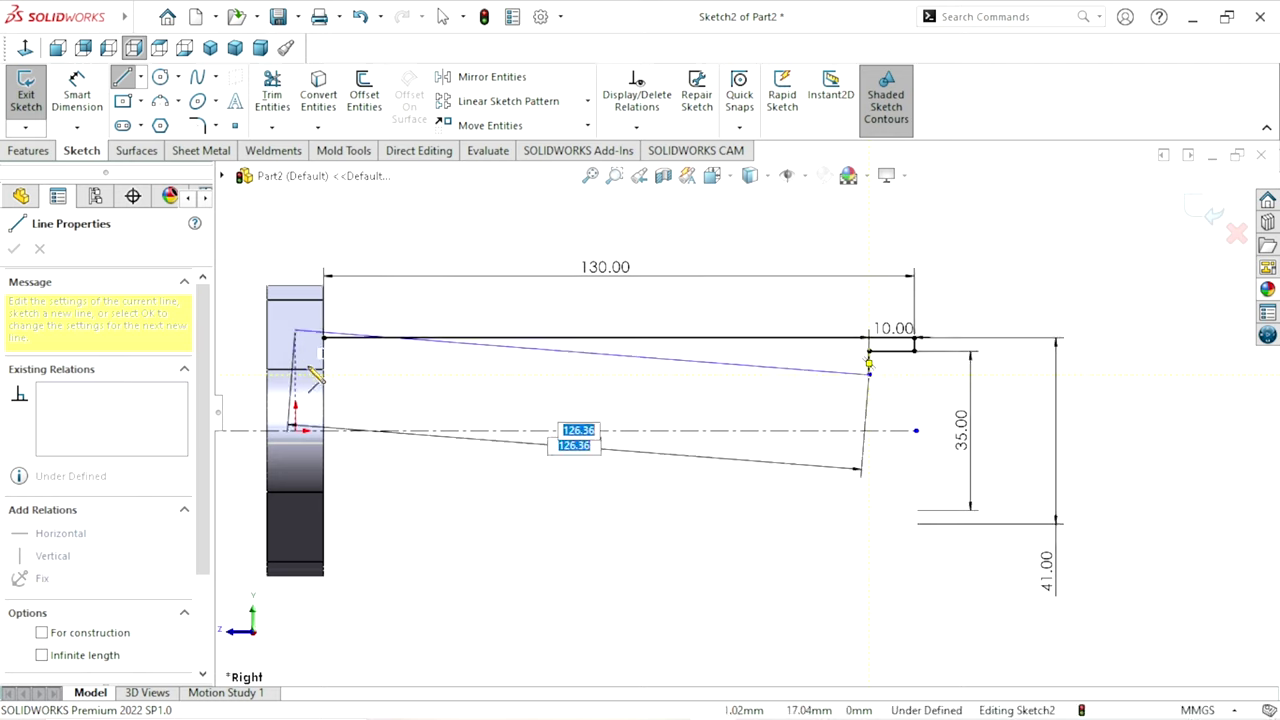
left_click(323, 374)
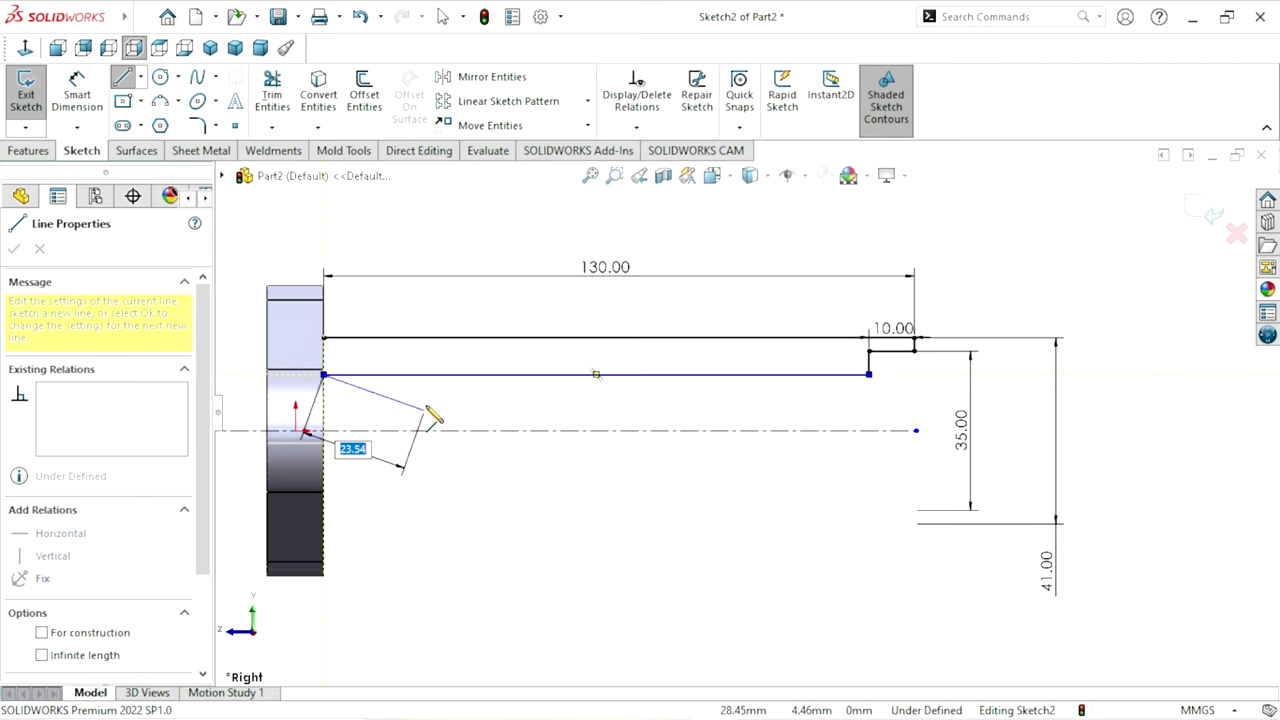
right_click(533, 414)
left_click(475, 443)
key("Escape")
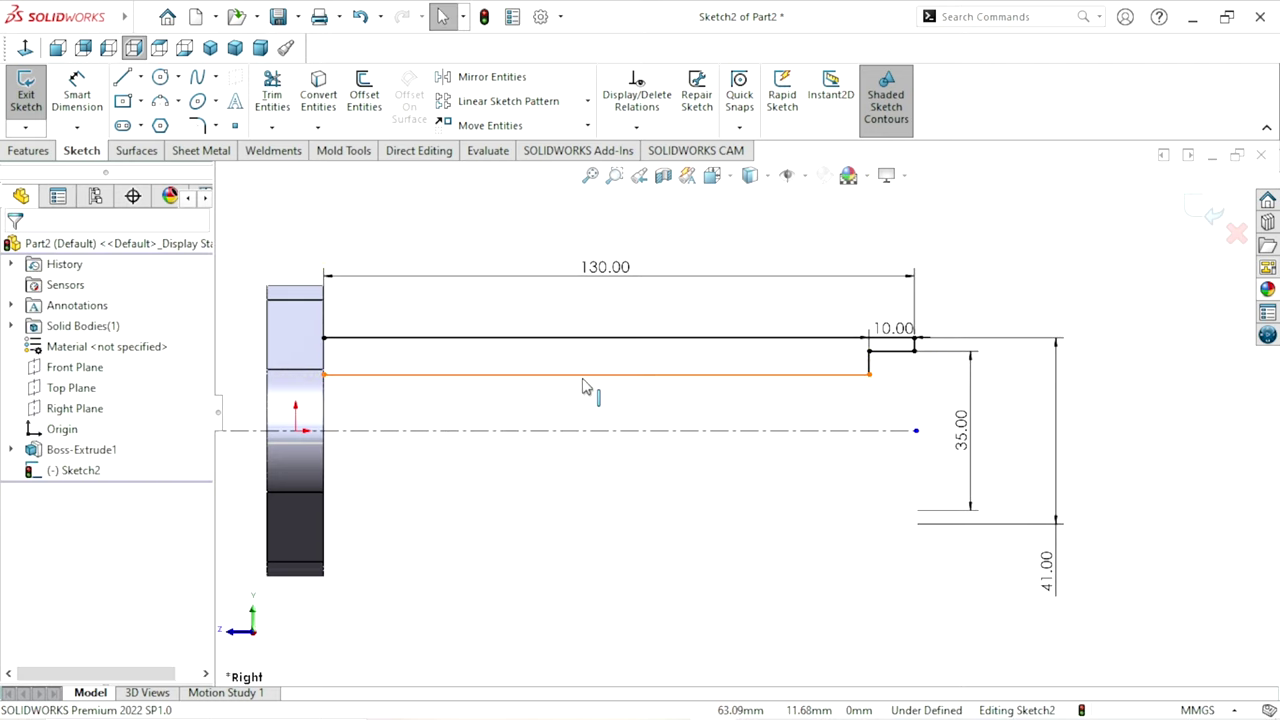
left_click(633, 373)
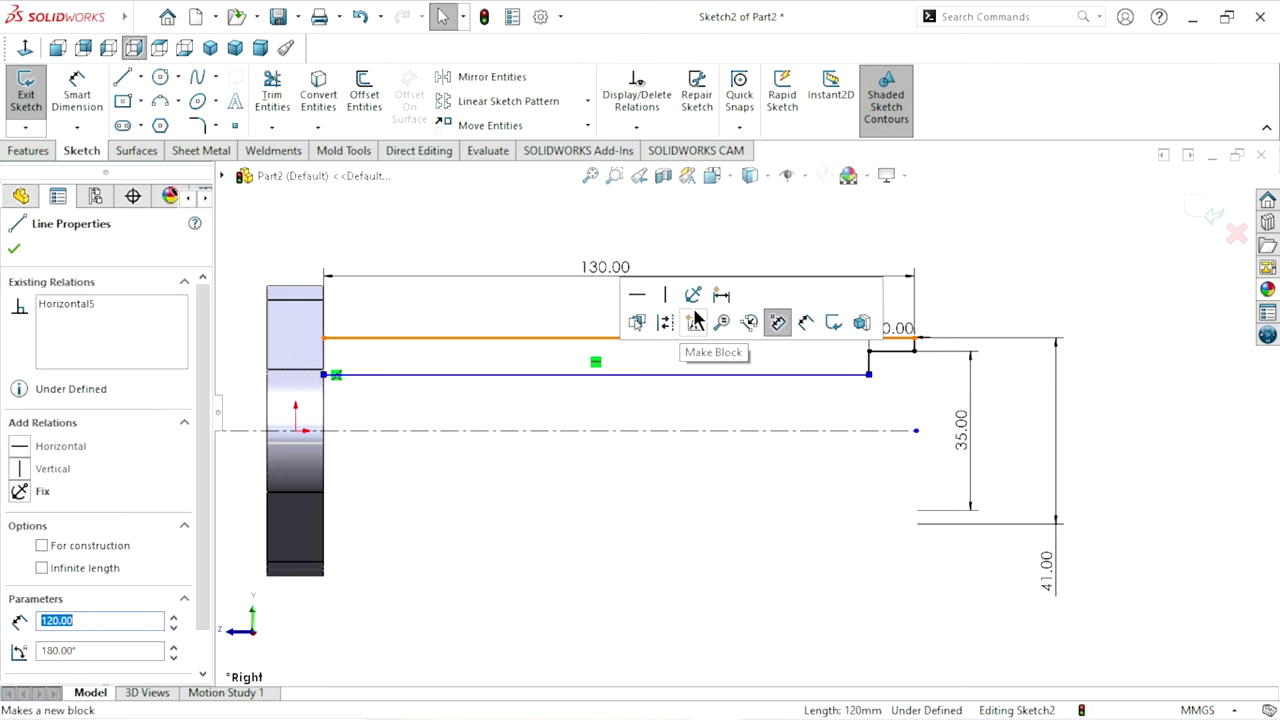
Step: Dimension the inner line as a 27 mm diameter about the centerline
left_click(733, 547)
left_click(78, 95)
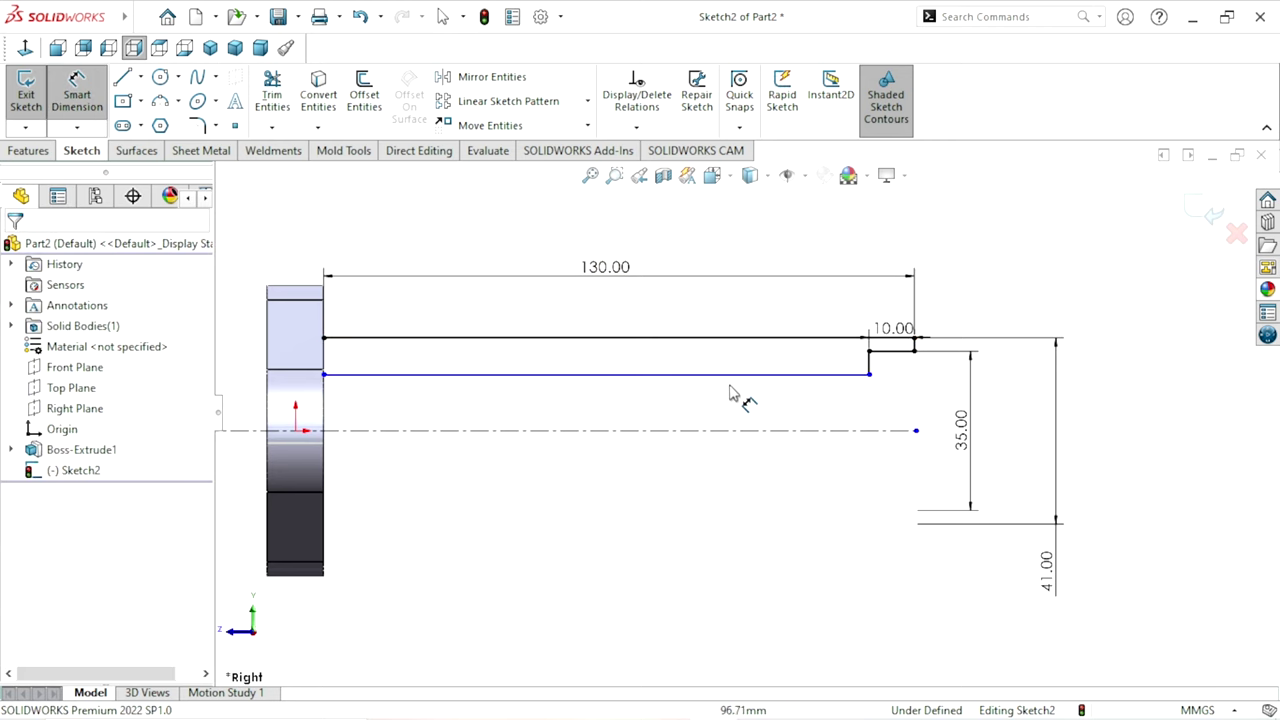
left_click(733, 377)
left_click(738, 430)
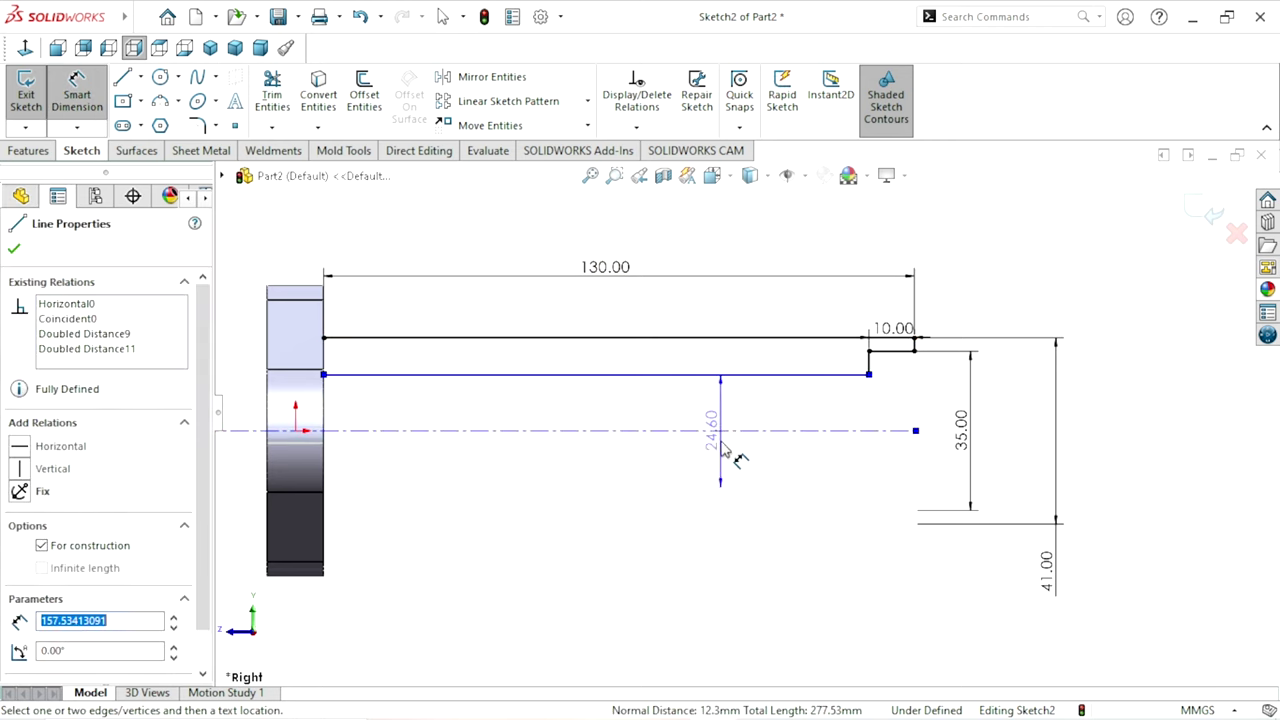
left_click(745, 457)
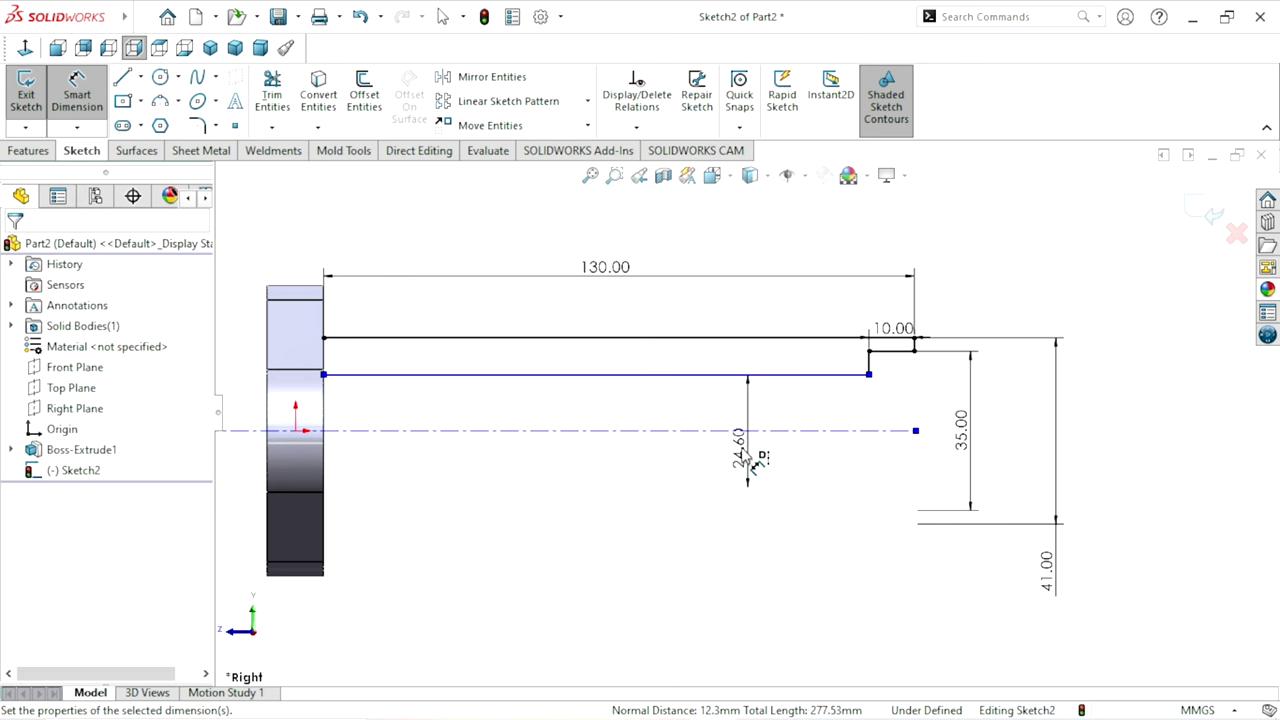
left_click(665, 421)
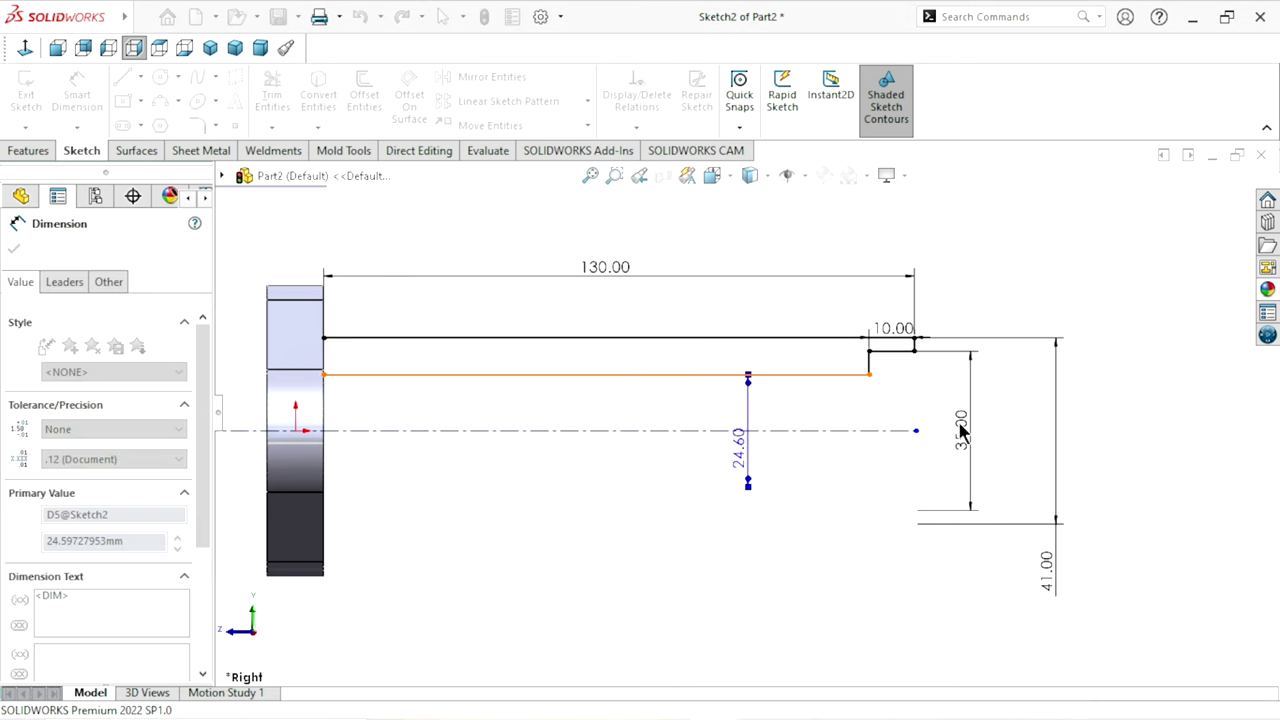
Step: Rearrange the 35, 41, 27 and 10 mm dimensions so they sit neatly beside the profile
left_click_drag(960, 430, 1013, 438)
left_click_drag(1048, 570, 1075, 485)
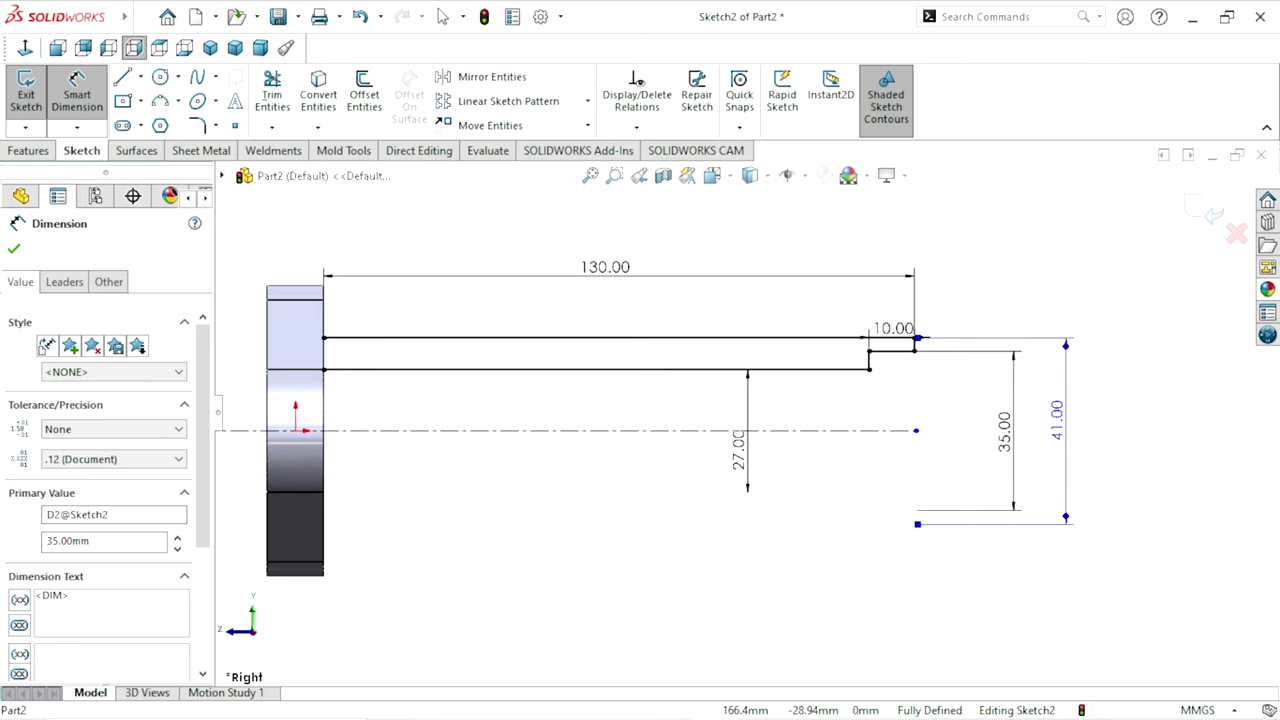
left_click_drag(740, 452, 958, 440)
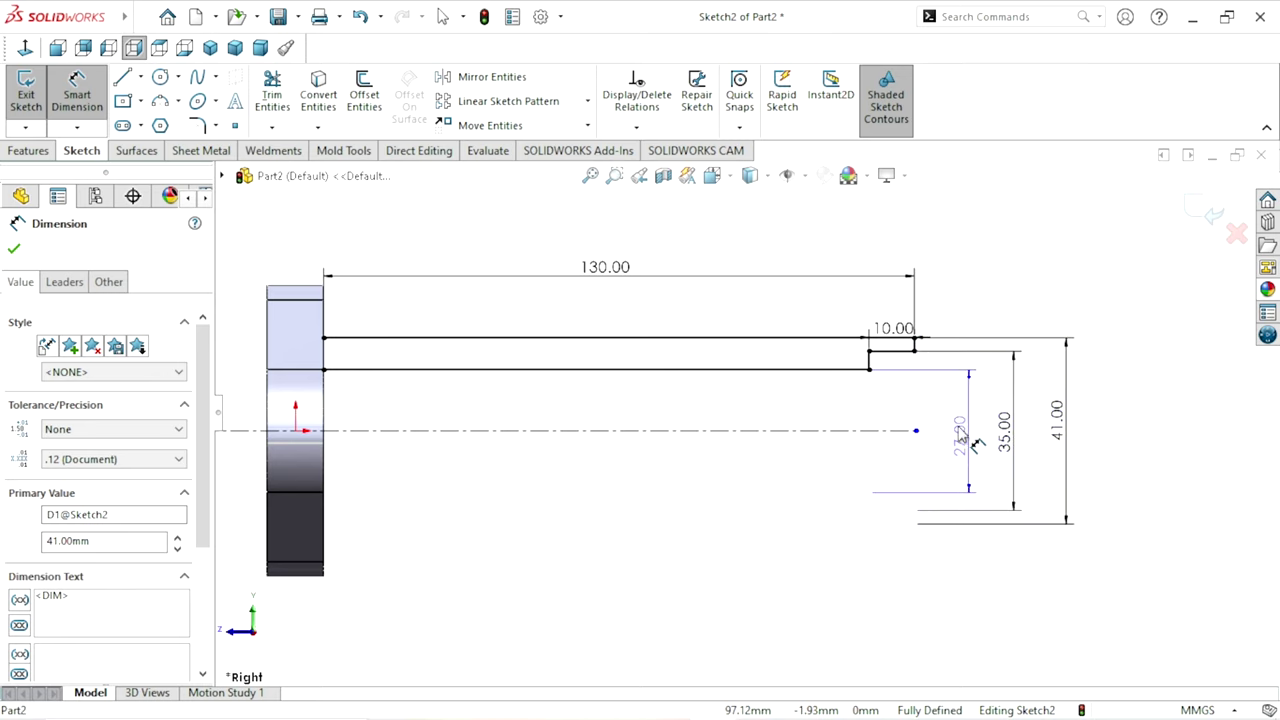
left_click_drag(900, 332, 875, 316)
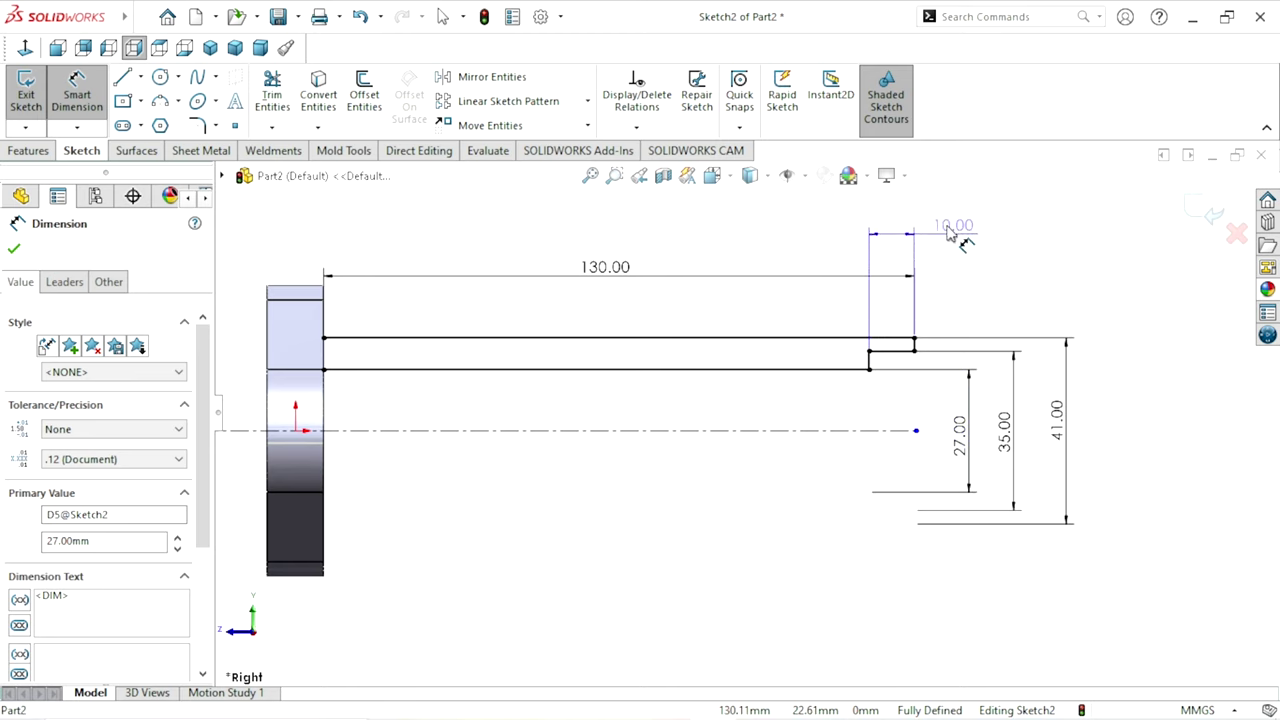
left_click_drag(950, 232, 952, 232)
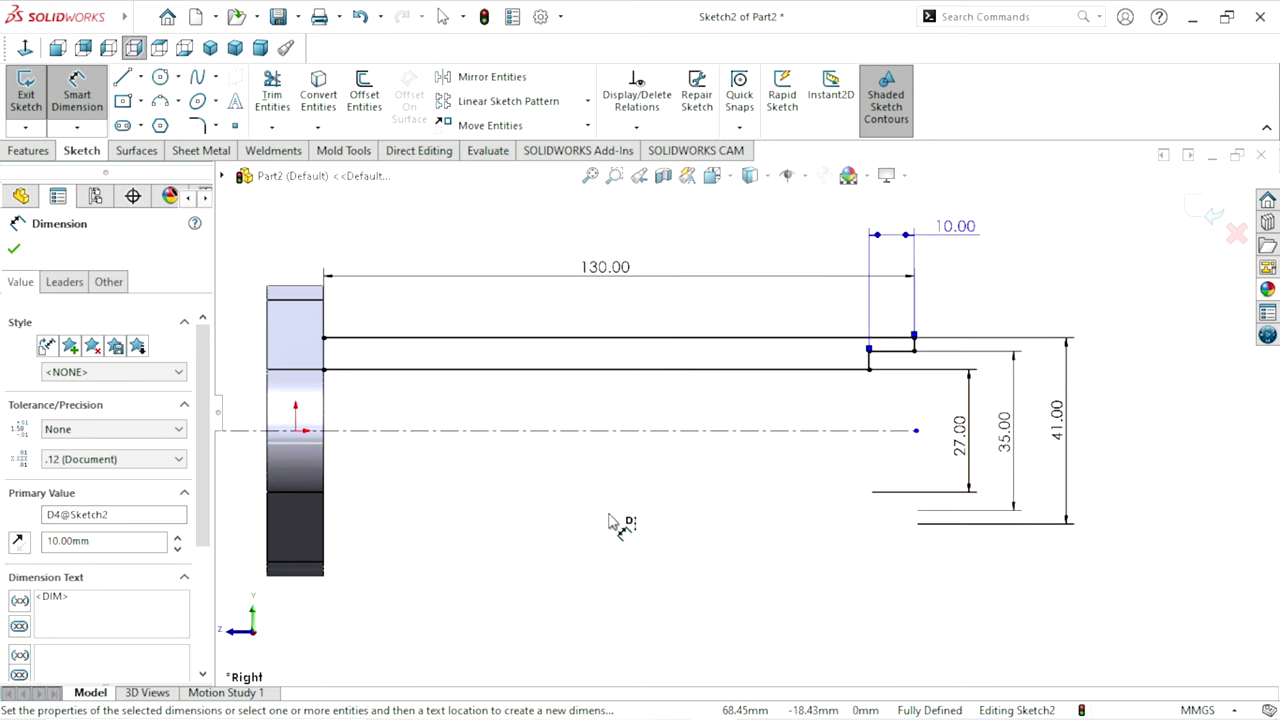
scroll(575, 463, "up", 1)
scroll(690, 428, "down", 1)
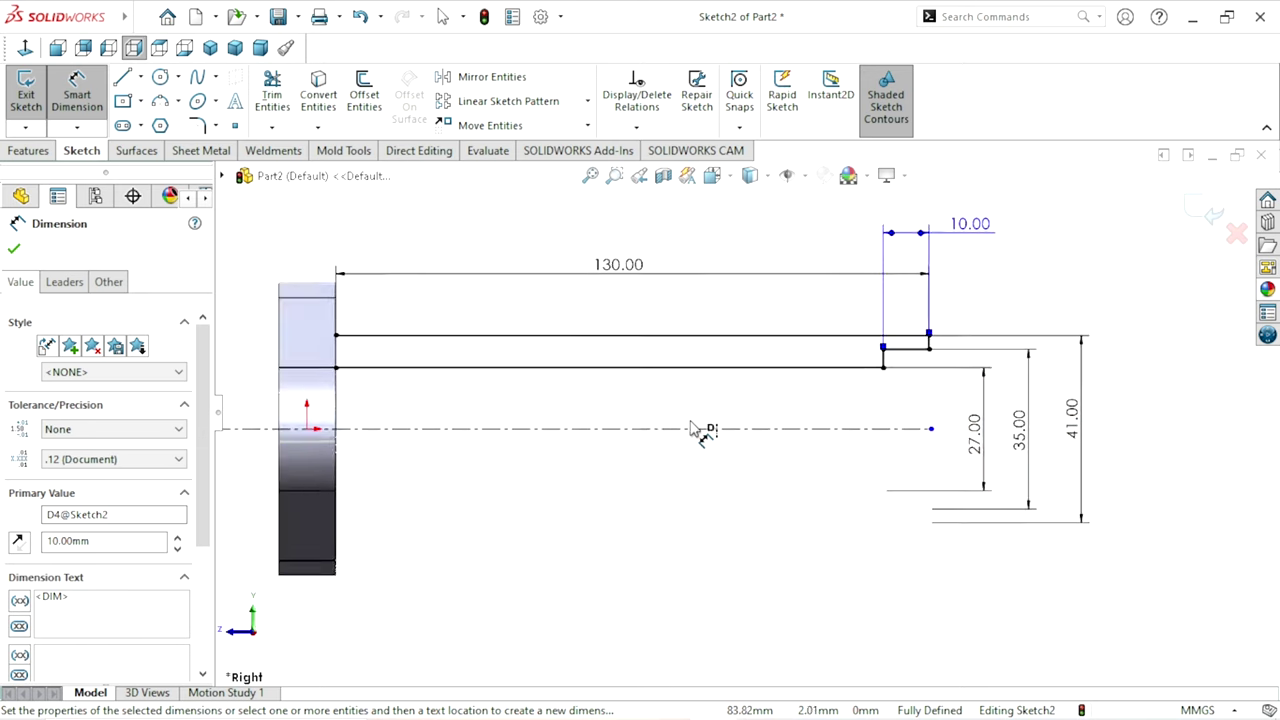
scroll(690, 428, "down", 1)
scroll(335, 377, "up", 1)
scroll(490, 415, "down", 1)
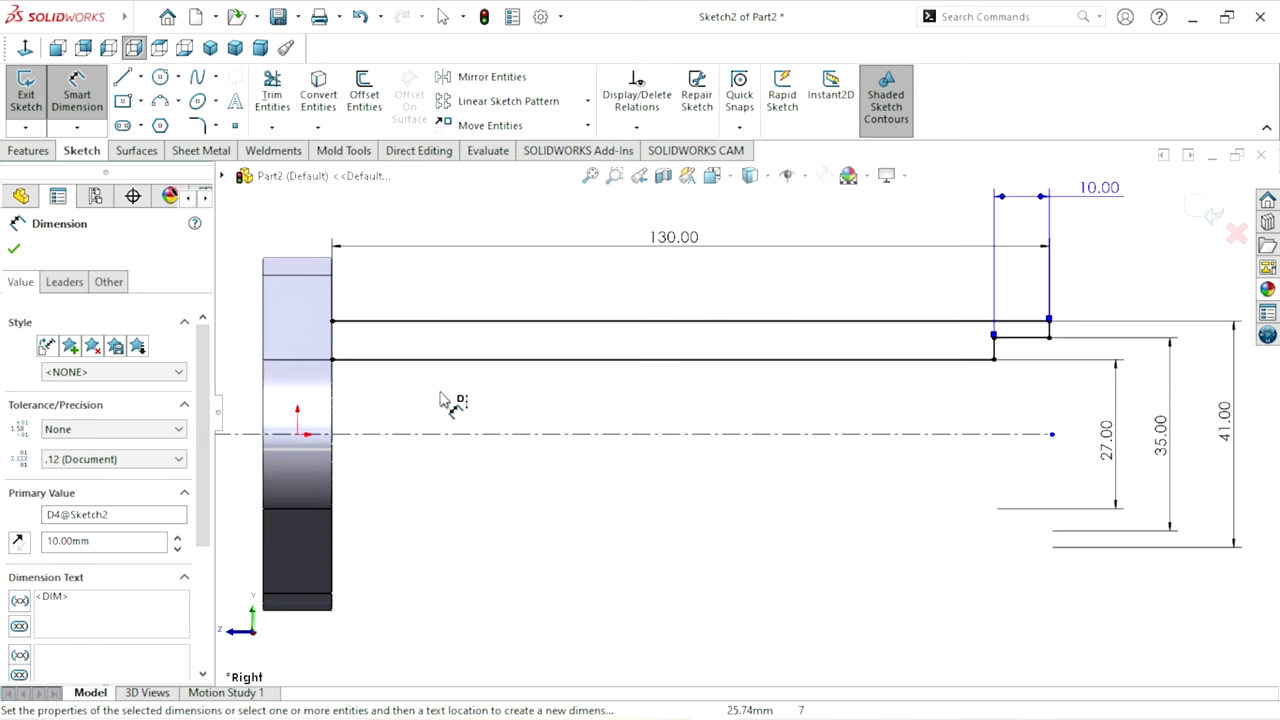
Step: Draw a vertical line at the flange face to close the profile
left_click(123, 77)
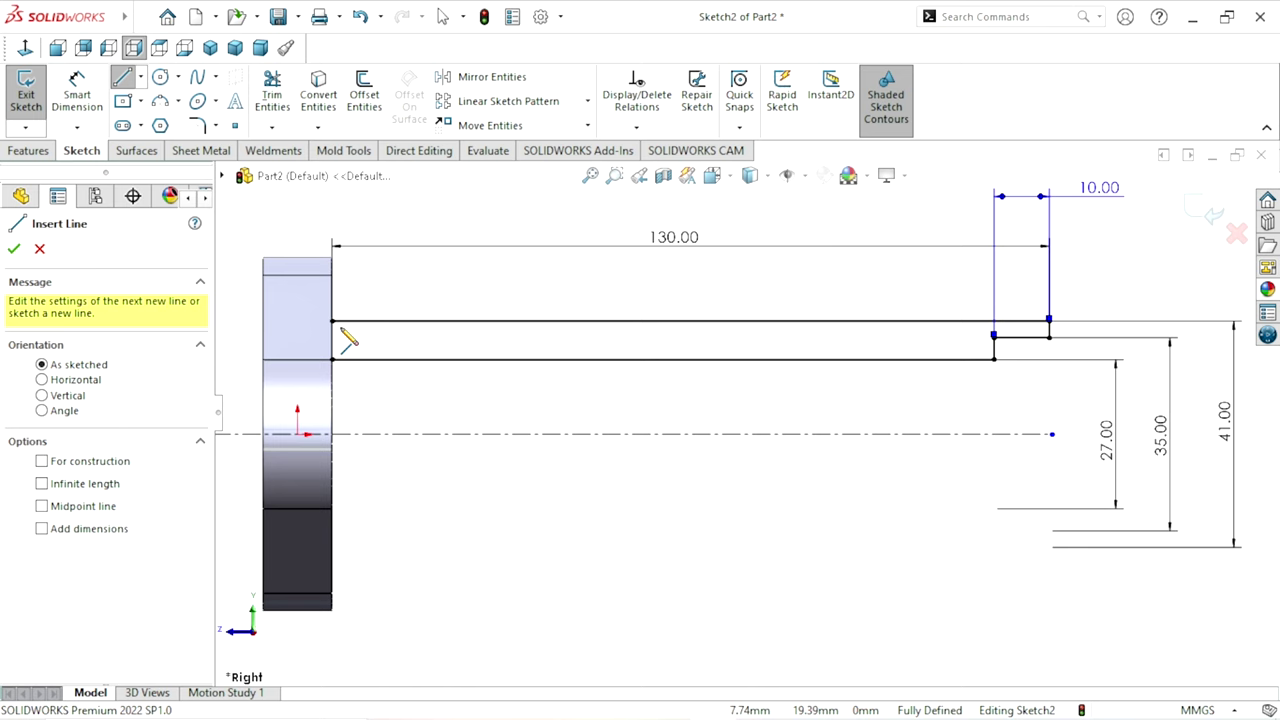
left_click(332, 321)
left_click(332, 359)
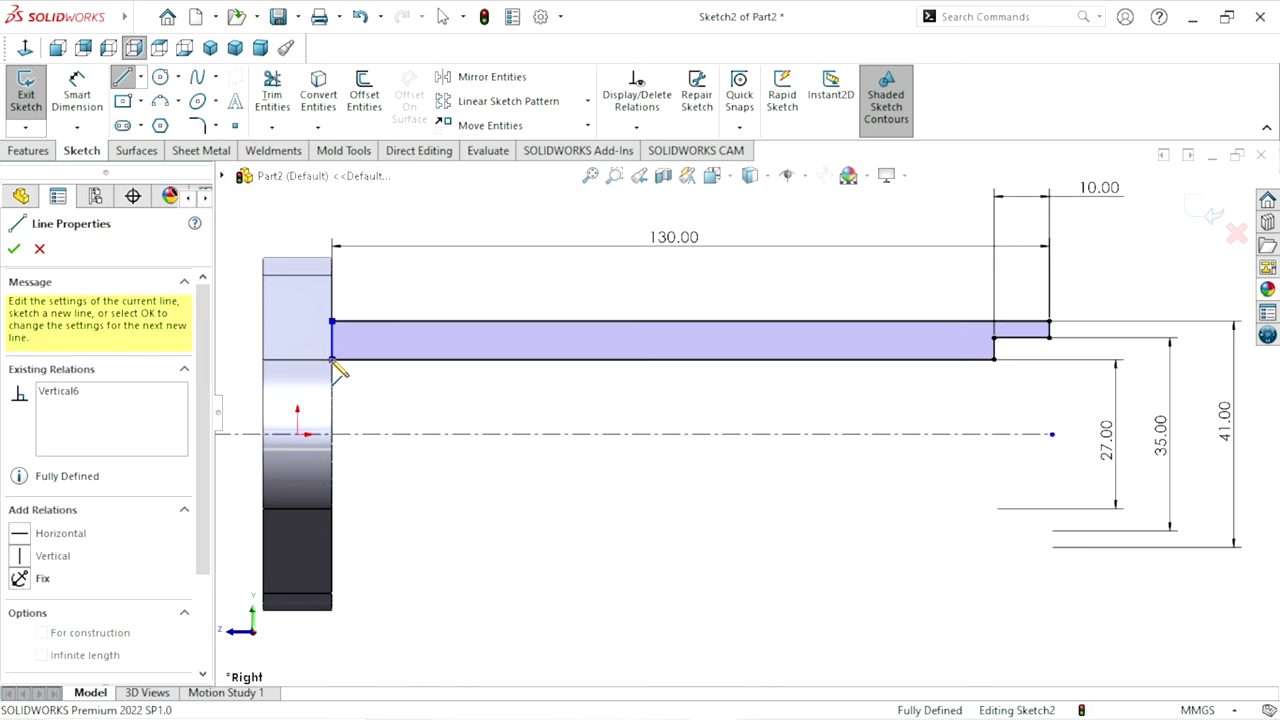
left_click(14, 250)
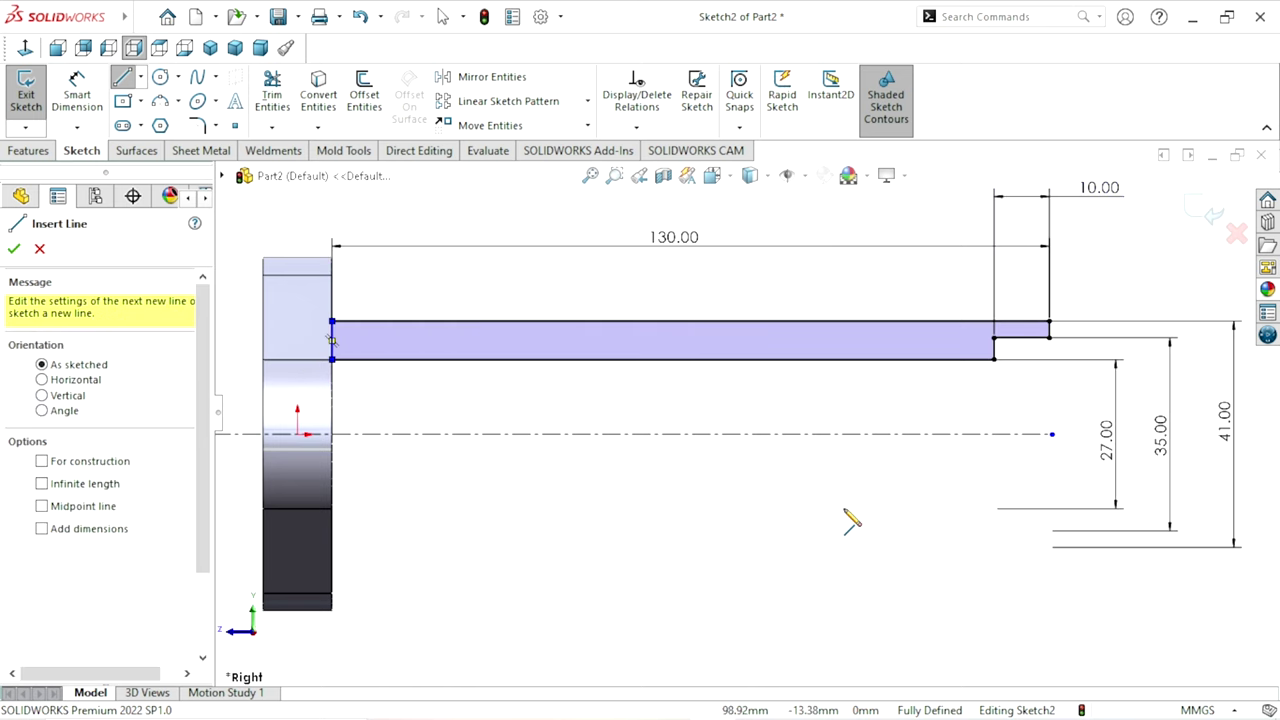
scroll(866, 537, "up", 2)
scroll(894, 491, "down", 1)
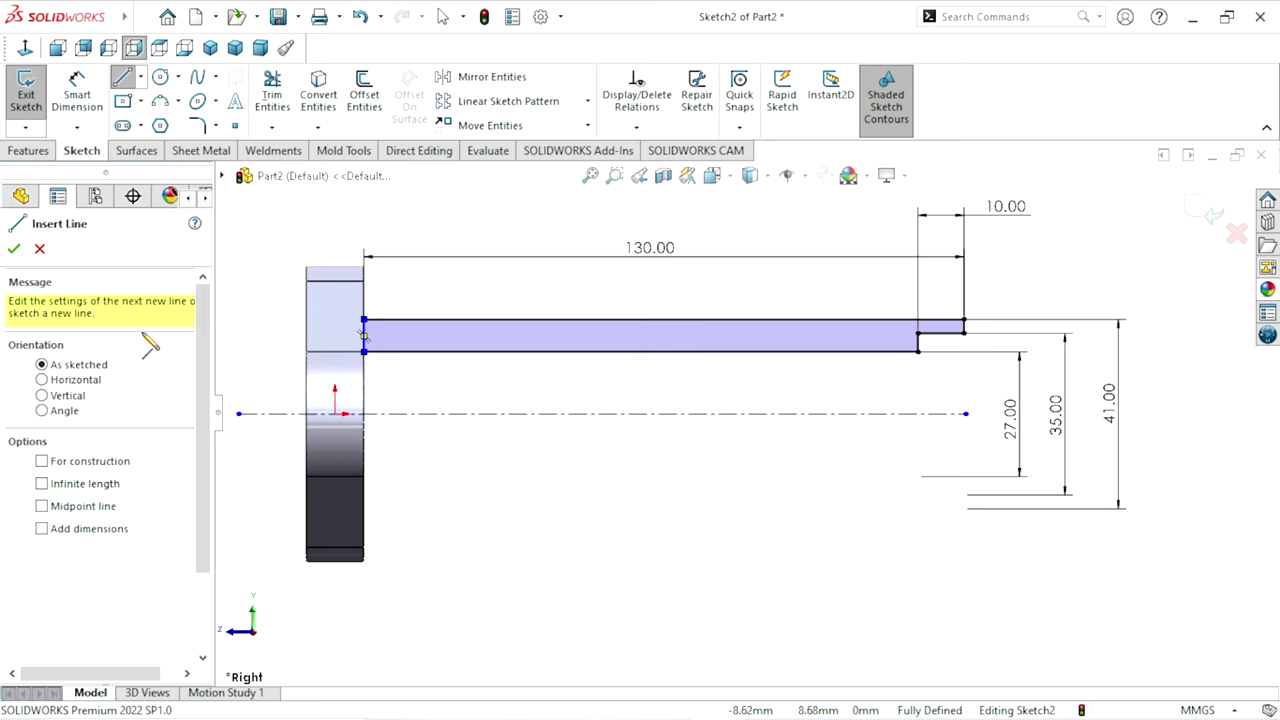
left_click(14, 250)
left_click(30, 150)
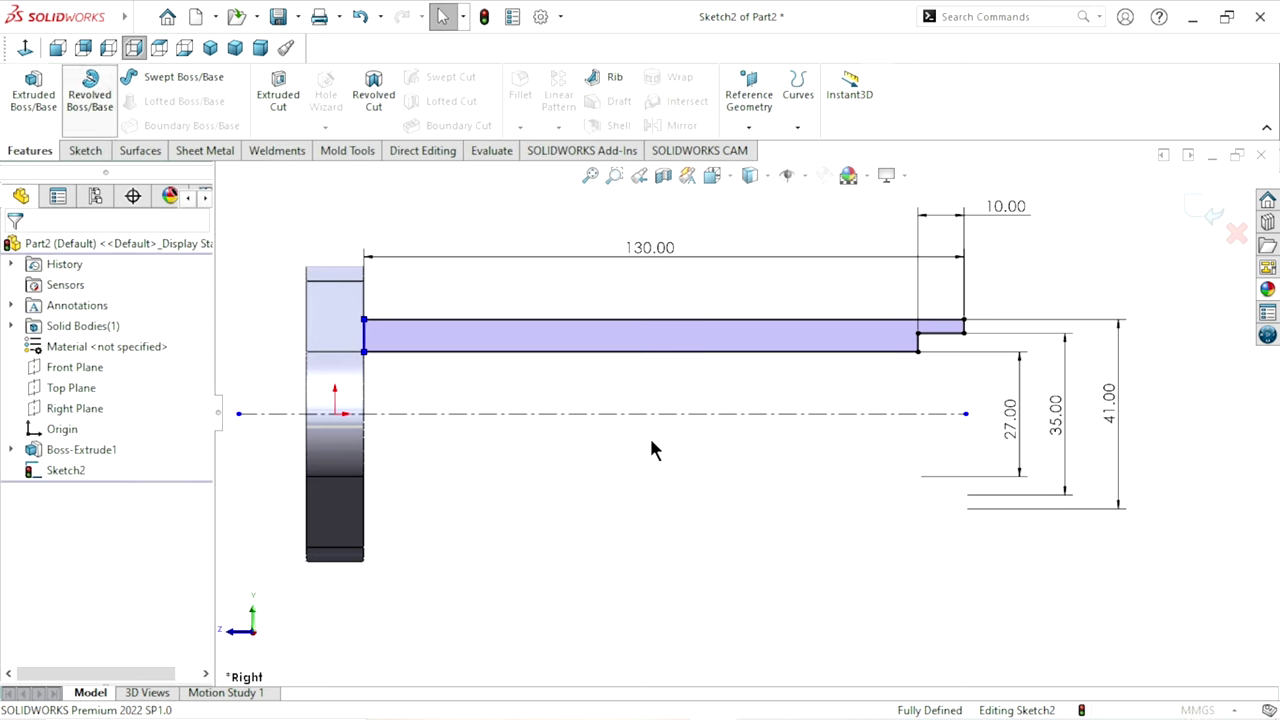
Step: Revolve the profile 360° about the centerline (Line1) instead of Line9
key("z")
scroll(697, 460, "down", 2)
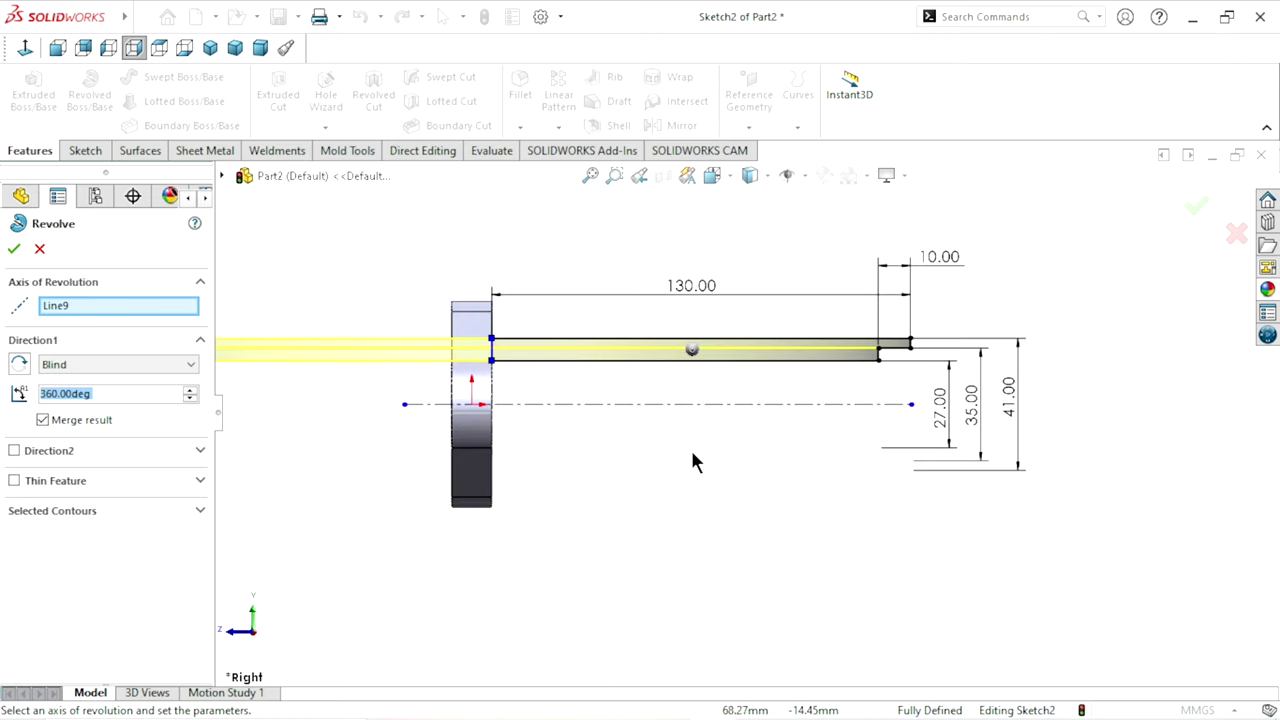
right_click(117, 315)
left_click(142, 318)
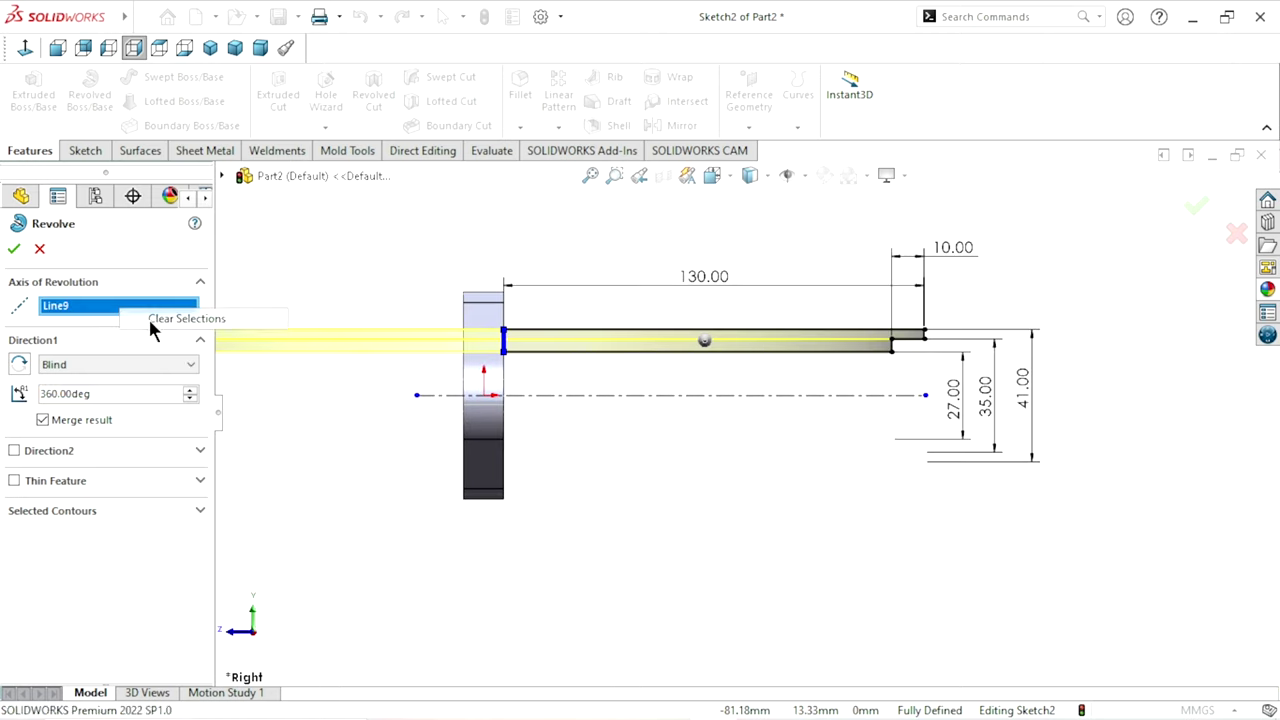
left_click(712, 397)
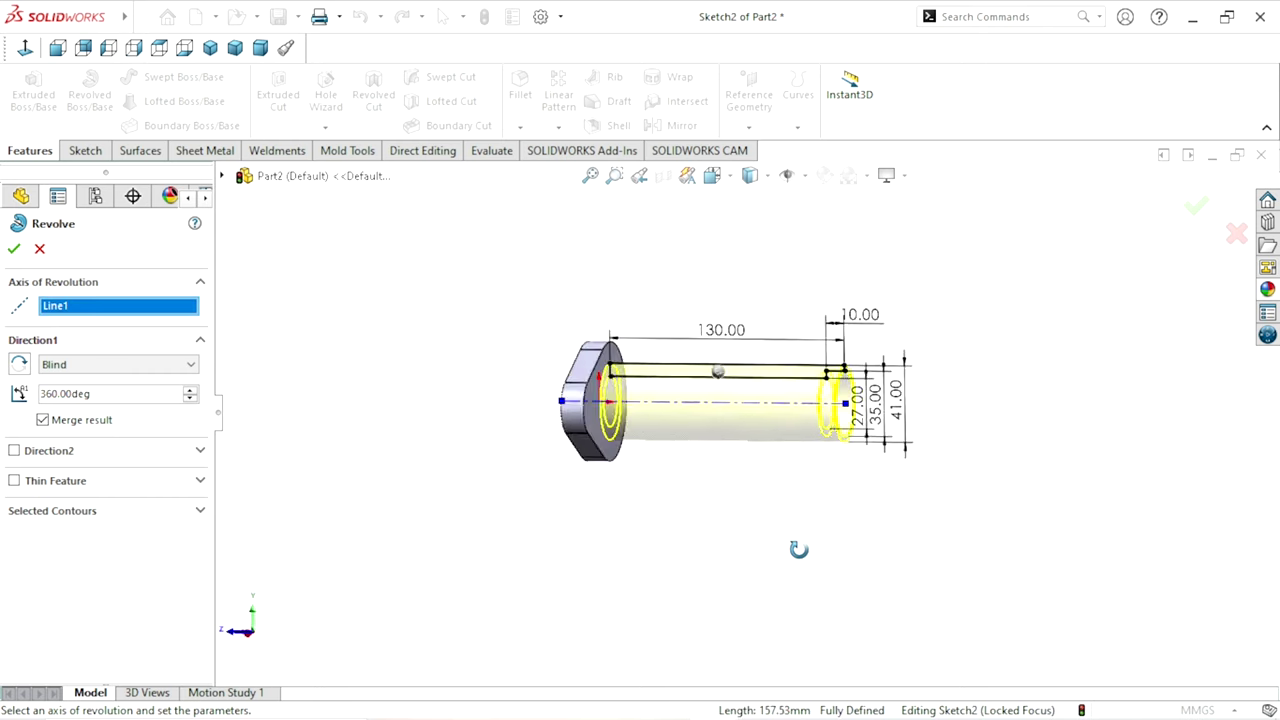
scroll(840, 500, "down", 2)
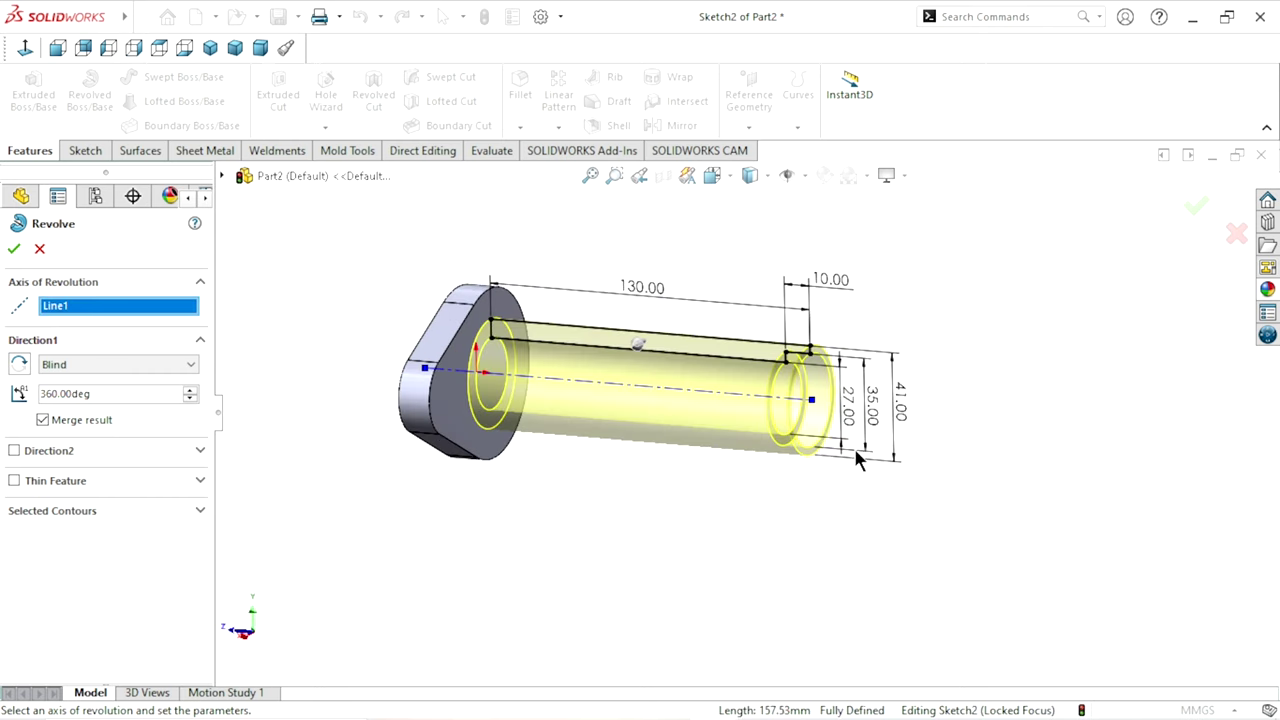
left_click(16, 250)
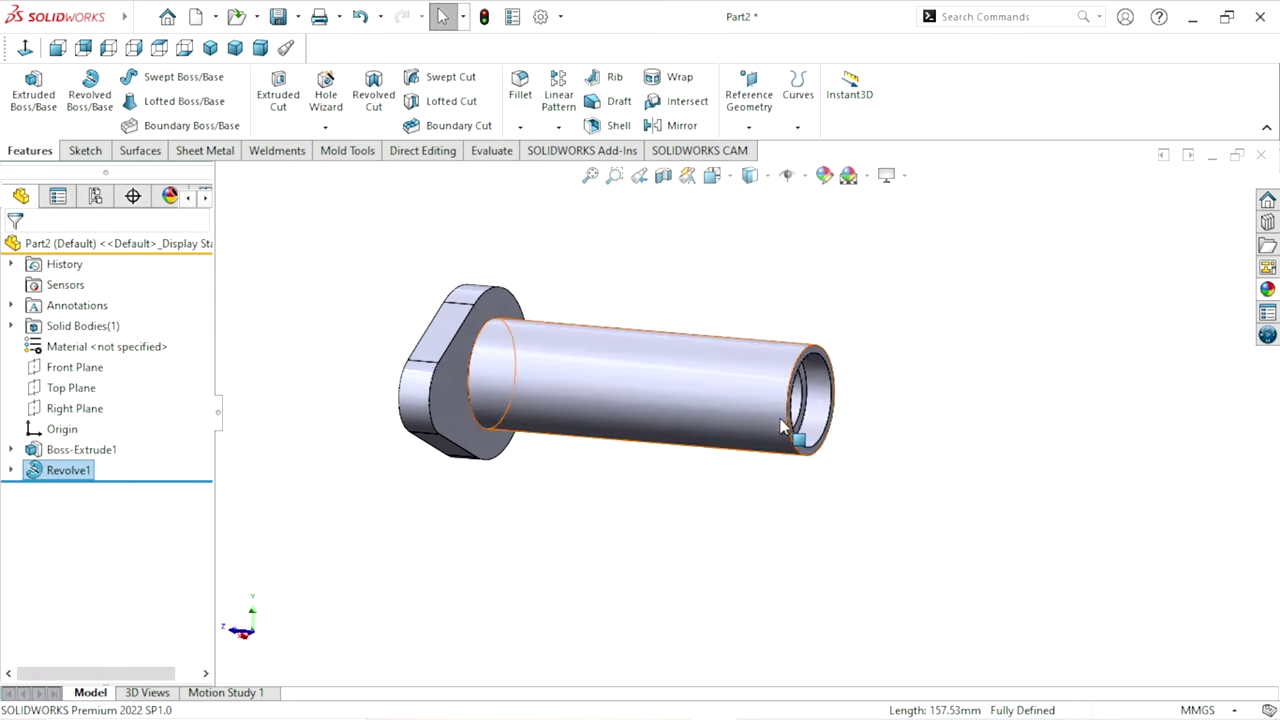
scroll(830, 470, "down", 2)
Step: Orbit the part to inspect the hollow tube and the flange's flat back face
mouse_move(985, 466)
middle_mouse_down()
mouse_move(1048, 468)
mouse_move(851, 305)
mouse_move(914, 400)
mouse_move(791, 434)
mouse_move(820, 509)
mouse_move(614, 415)
middle_mouse_up()
scroll(614, 415, "down", 3)
scroll(808, 341, "up", 2)
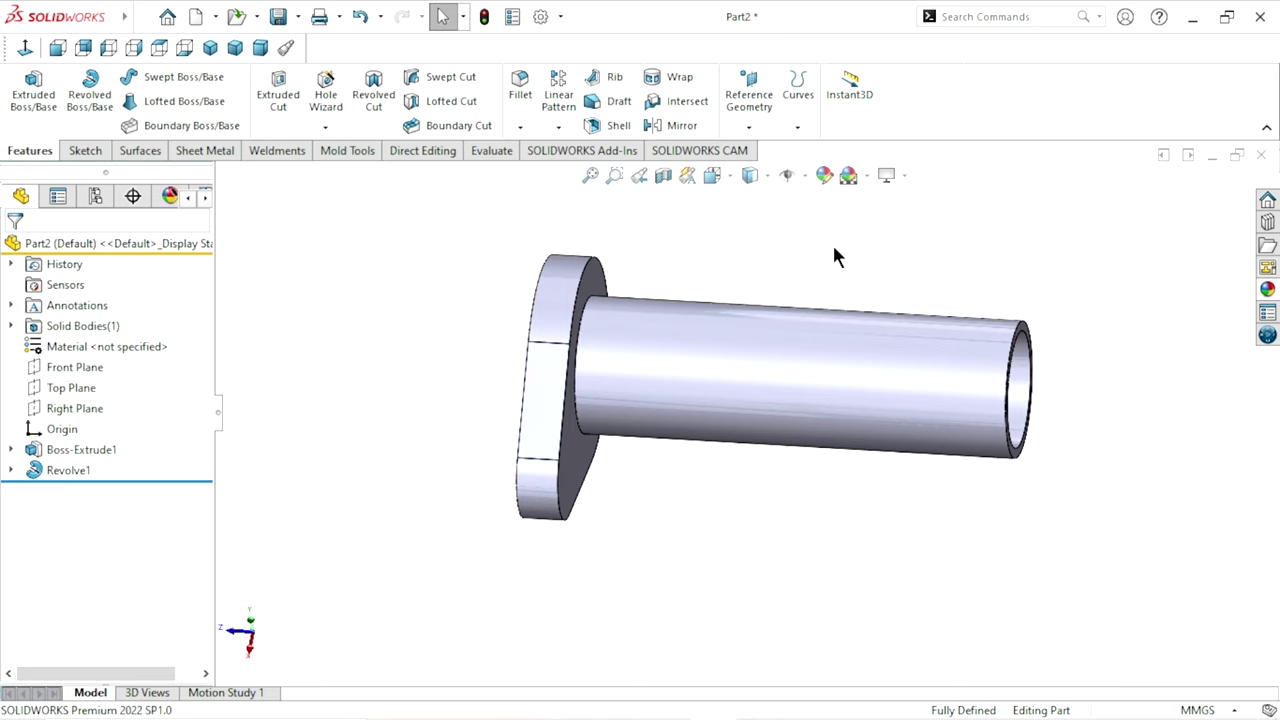
mouse_move(828, 271)
middle_mouse_down()
mouse_move(717, 343)
mouse_move(811, 357)
middle_mouse_up()
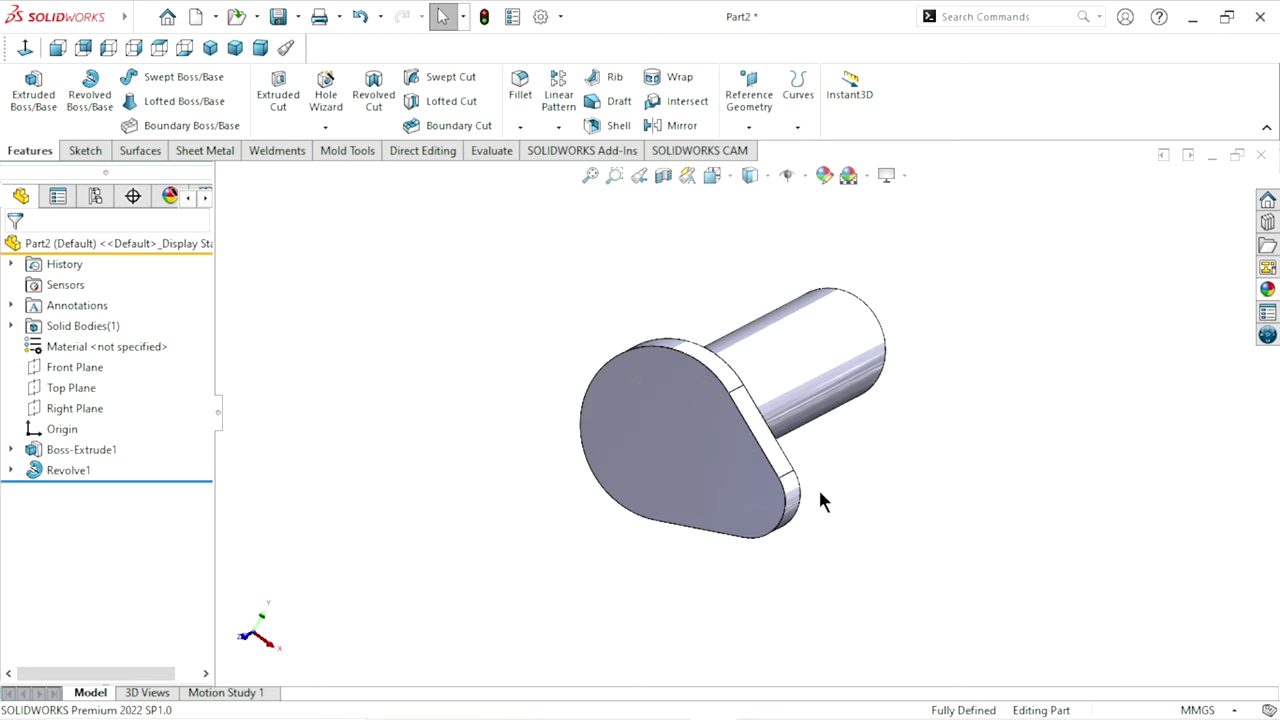
middle_click_drag(823, 517, 631, 497)
scroll(696, 472, "up", 2)
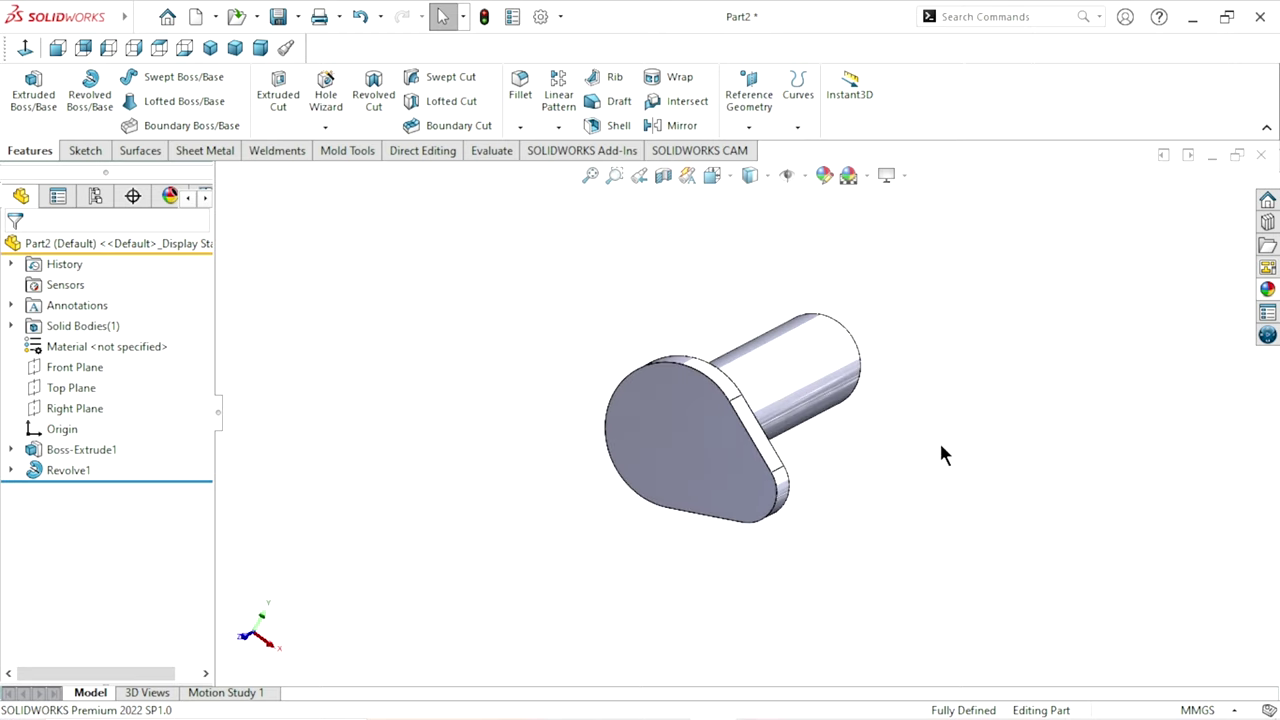
Step: Start Sketch3 on the flange's flat back face, viewed normal to it
left_click(683, 443)
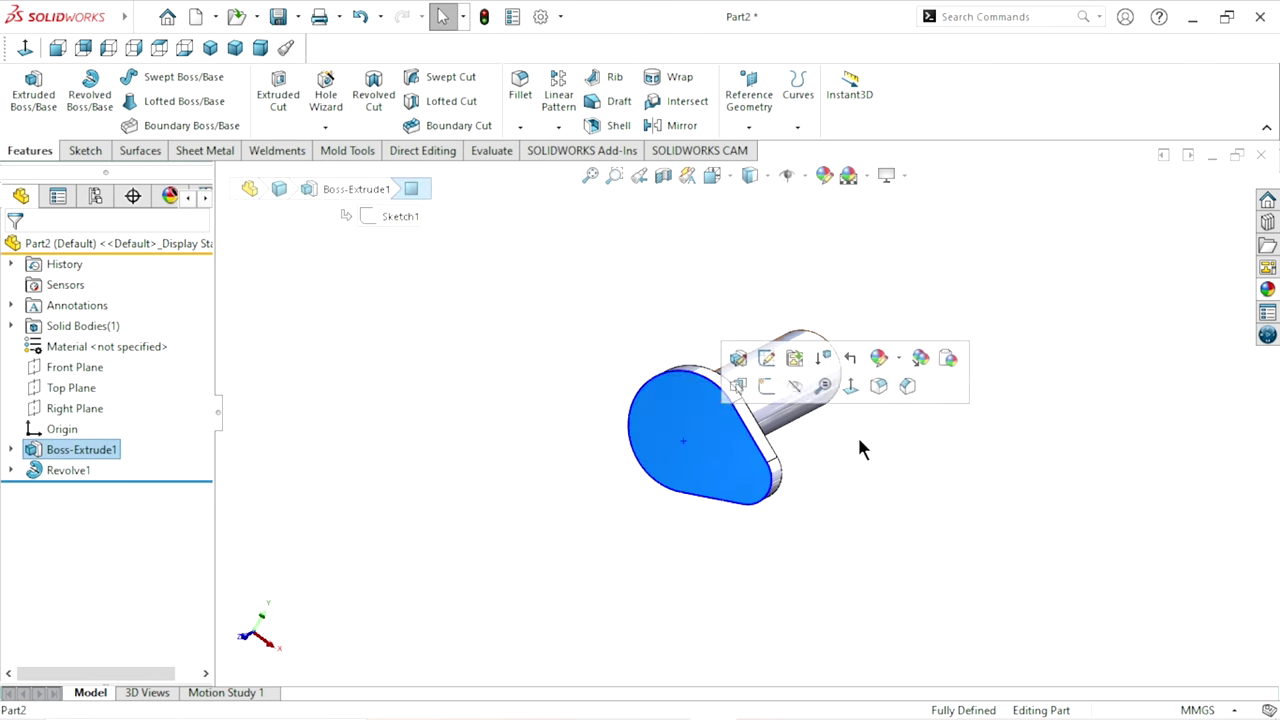
left_click(765, 397)
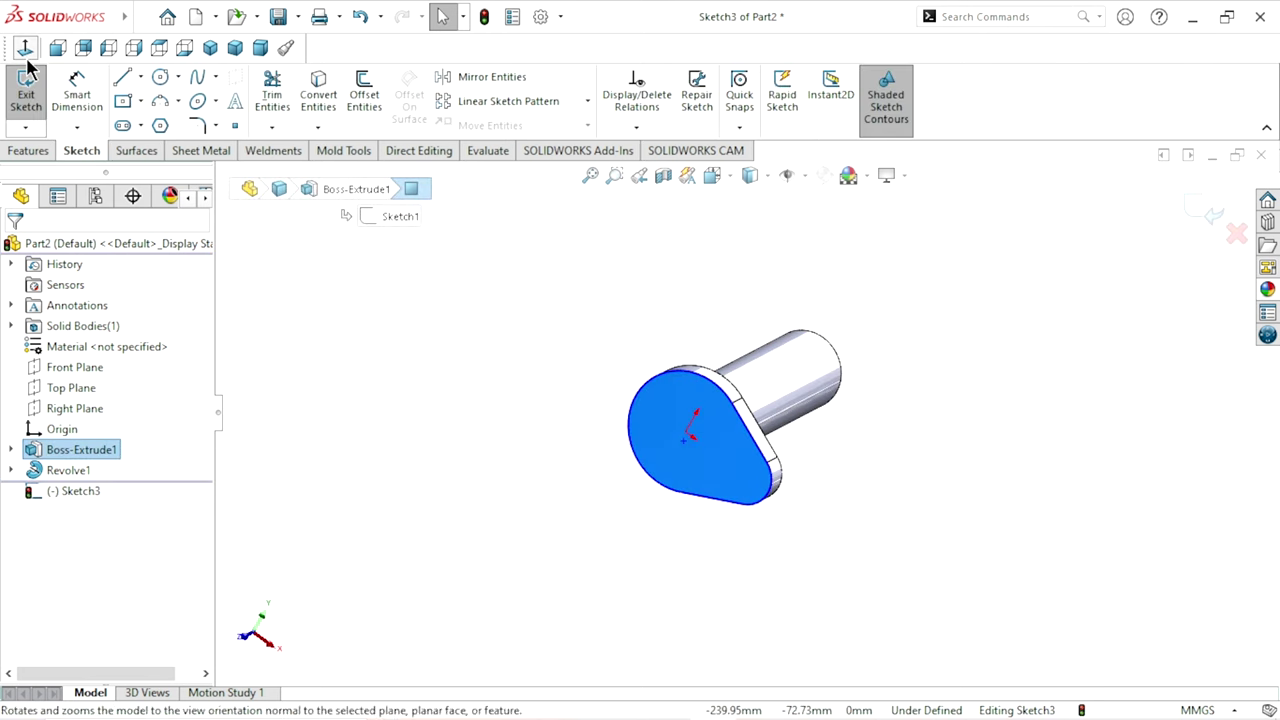
left_click(57, 47)
left_click(160, 79)
scroll(744, 450, "up", 2)
scroll(800, 450, "down", 1)
Step: Draw three concentric circles of decreasing size centred on the origin
left_click(672, 412)
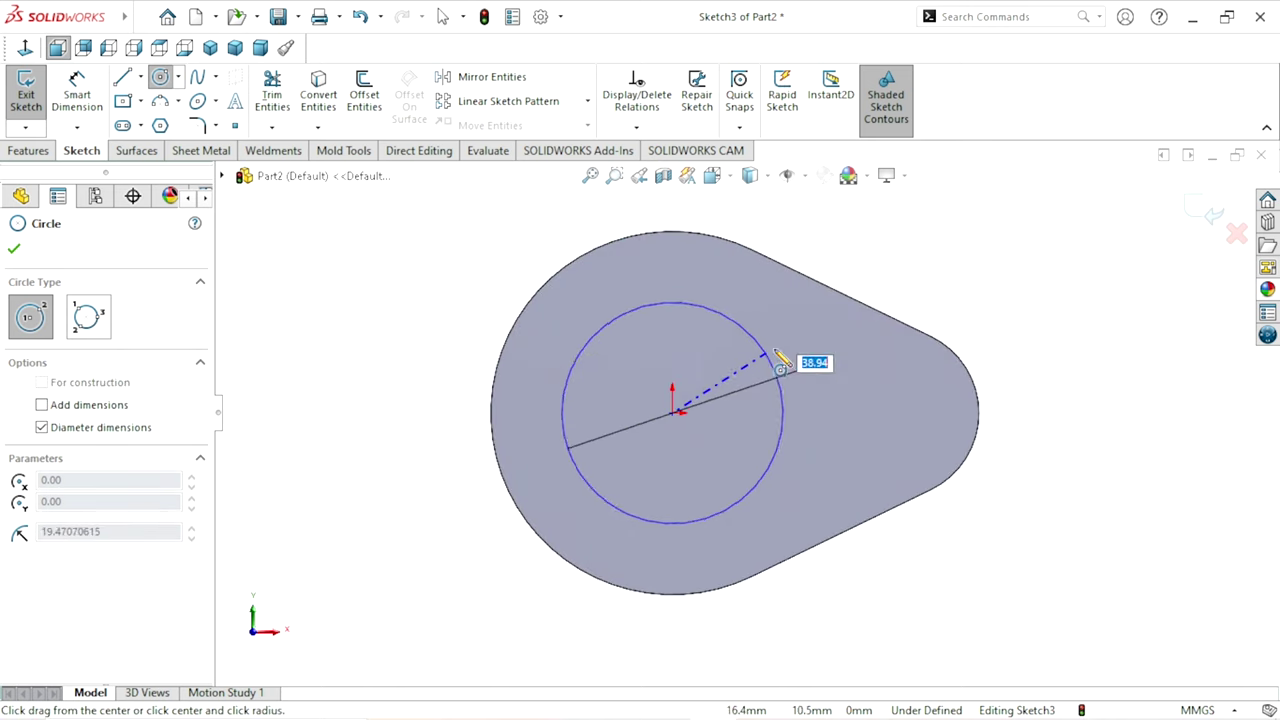
left_click(786, 353)
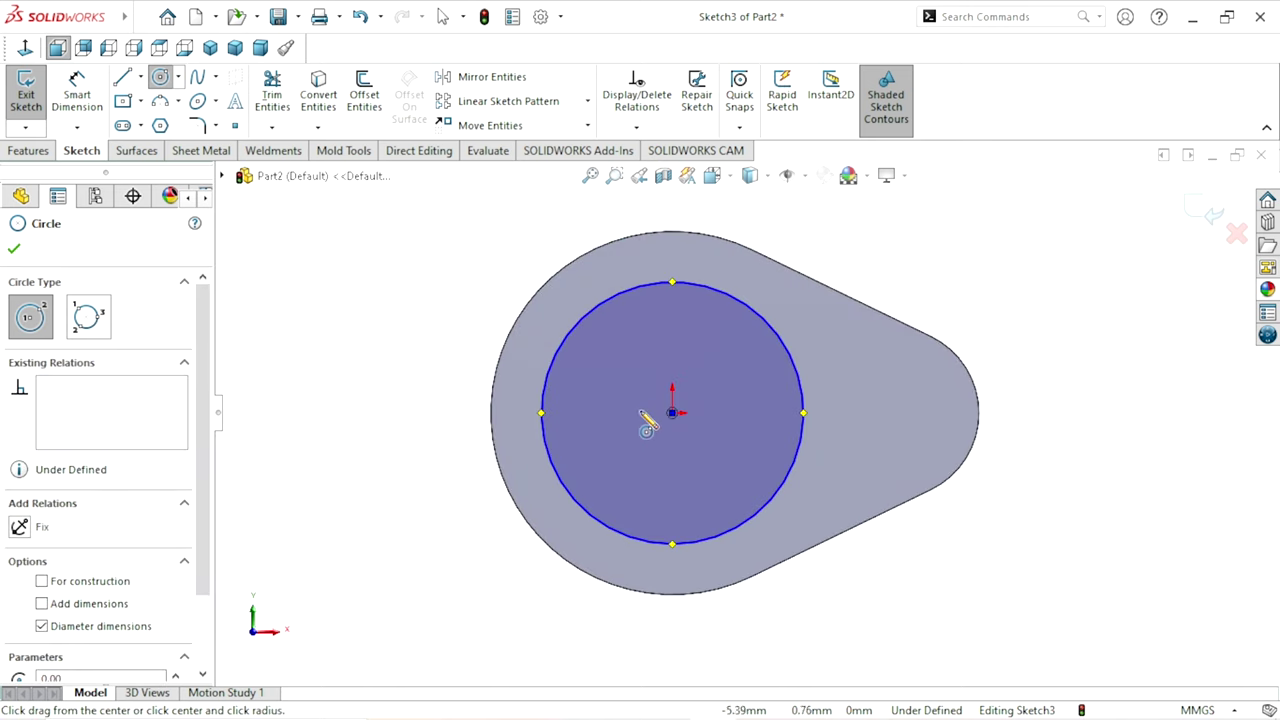
left_click(672, 412)
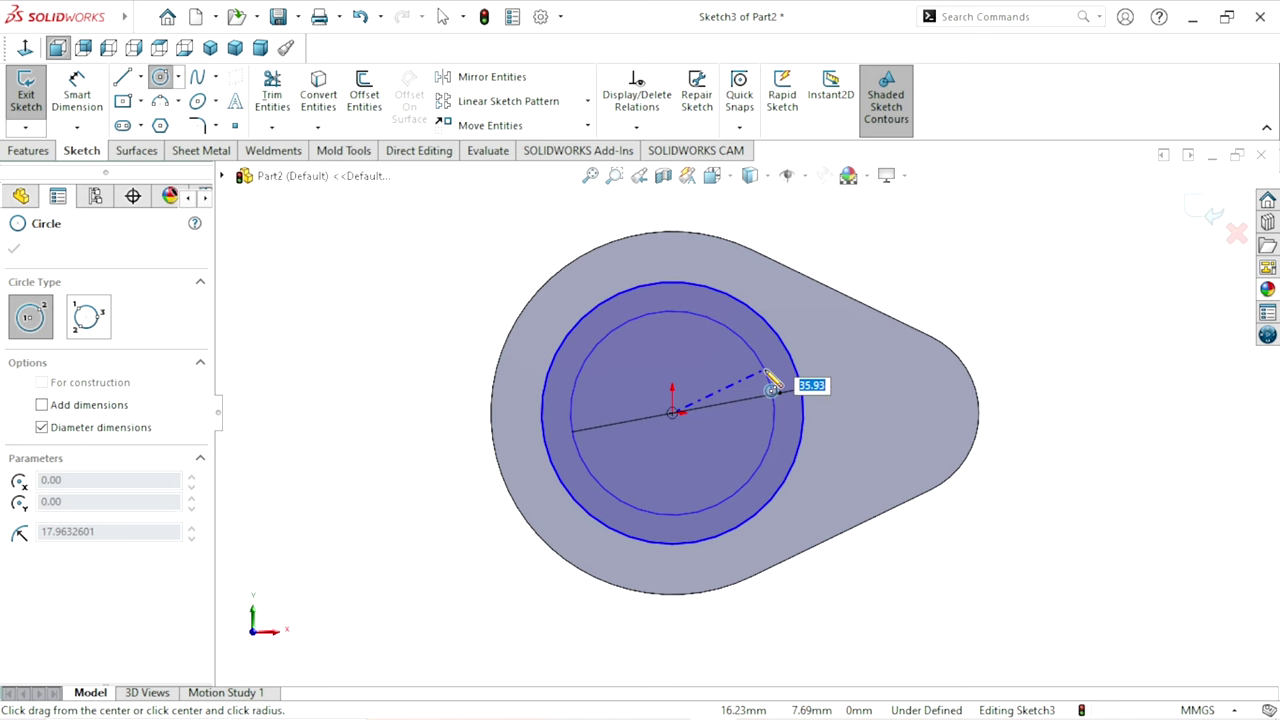
left_click(772, 386)
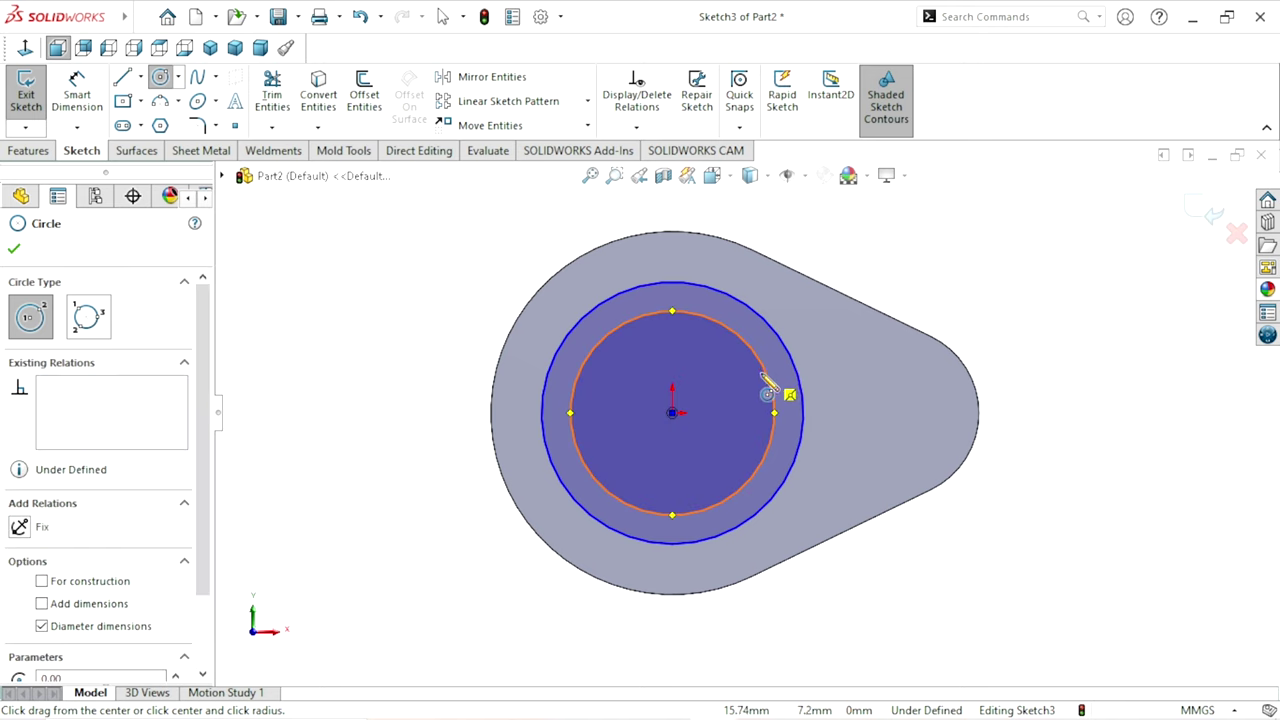
left_click(674, 413)
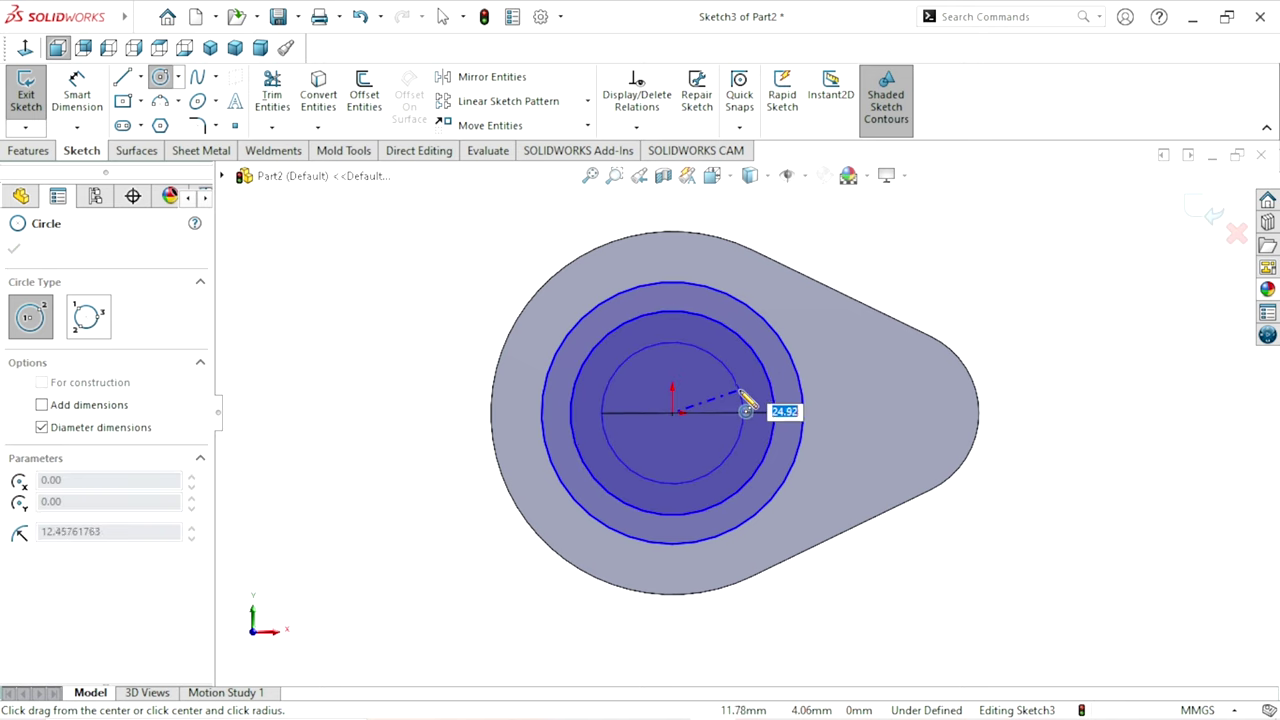
left_click(746, 410)
left_click(14, 248)
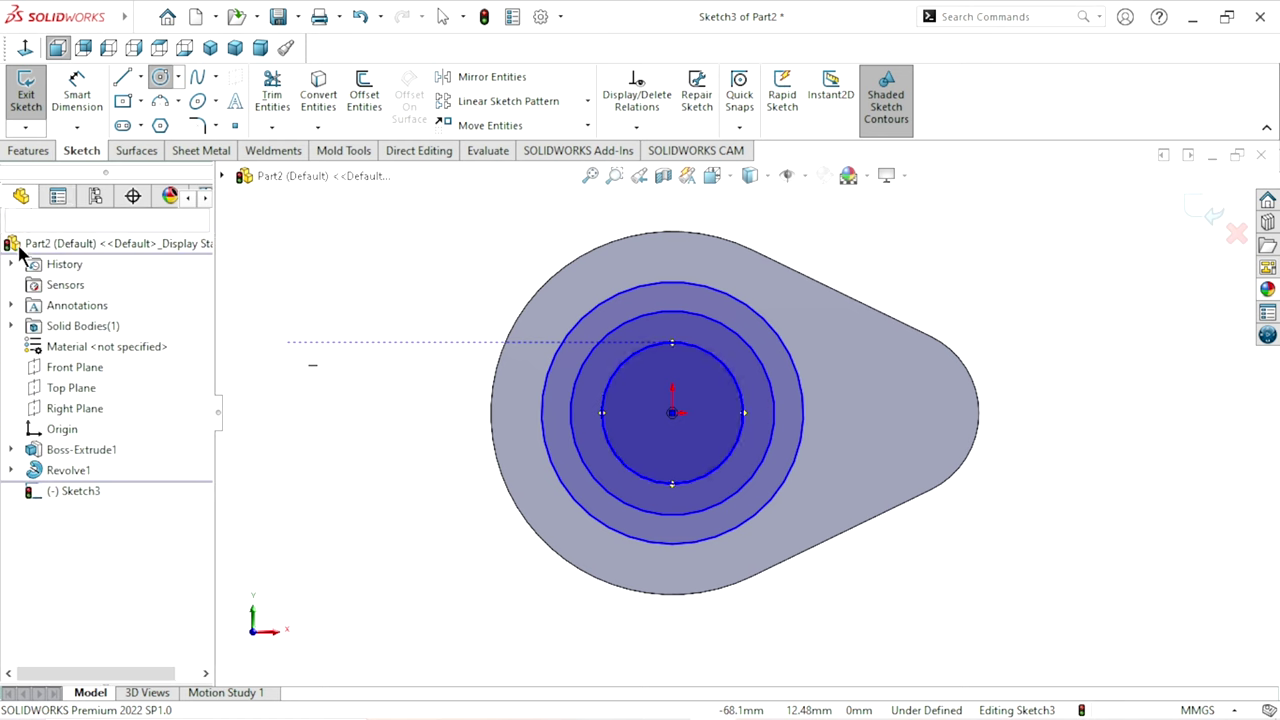
left_click(77, 100)
left_click(812, 395)
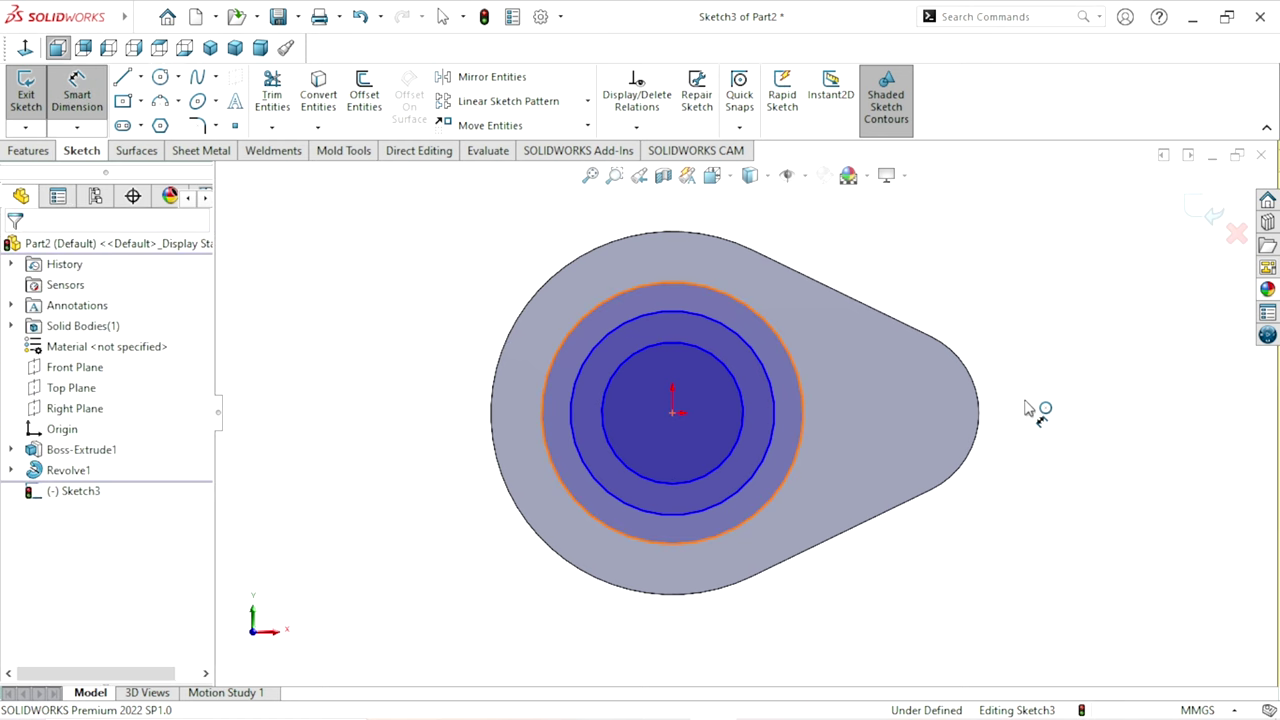
Step: Dimension the outer circle to Ø59 mm and the middle circle to Ø47 mm
left_click(1070, 400)
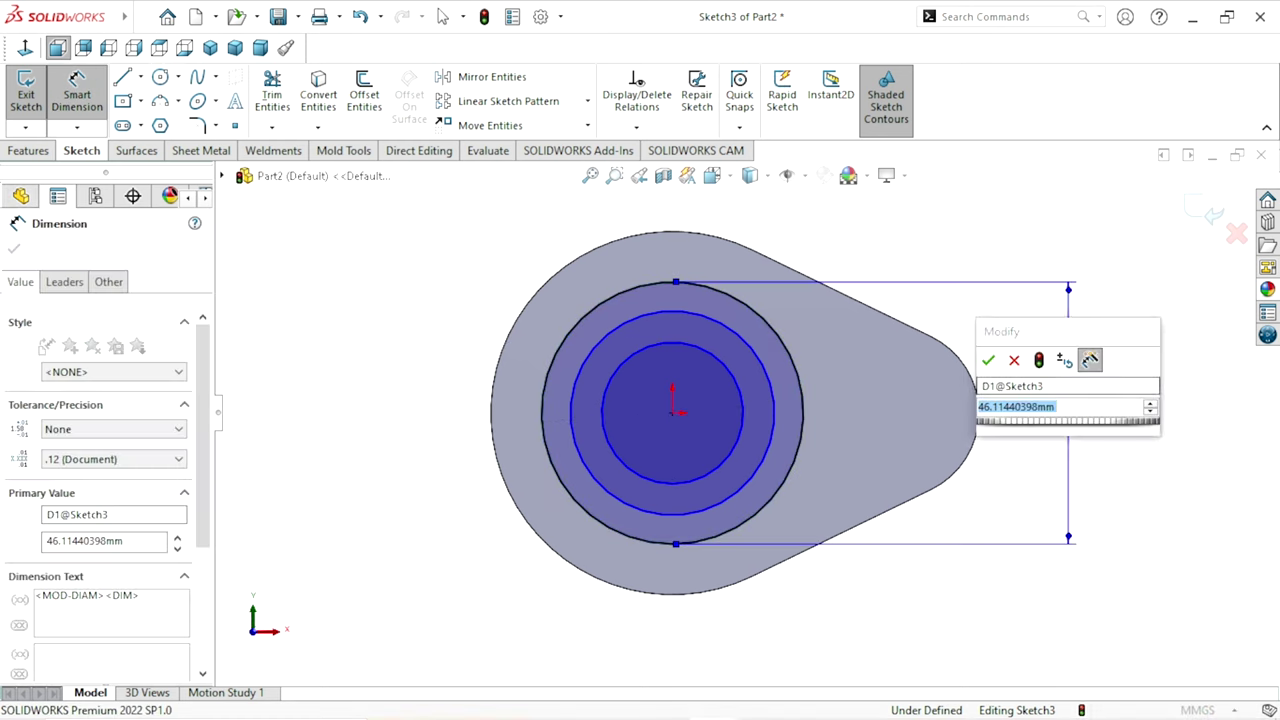
type("59")
left_click(993, 362)
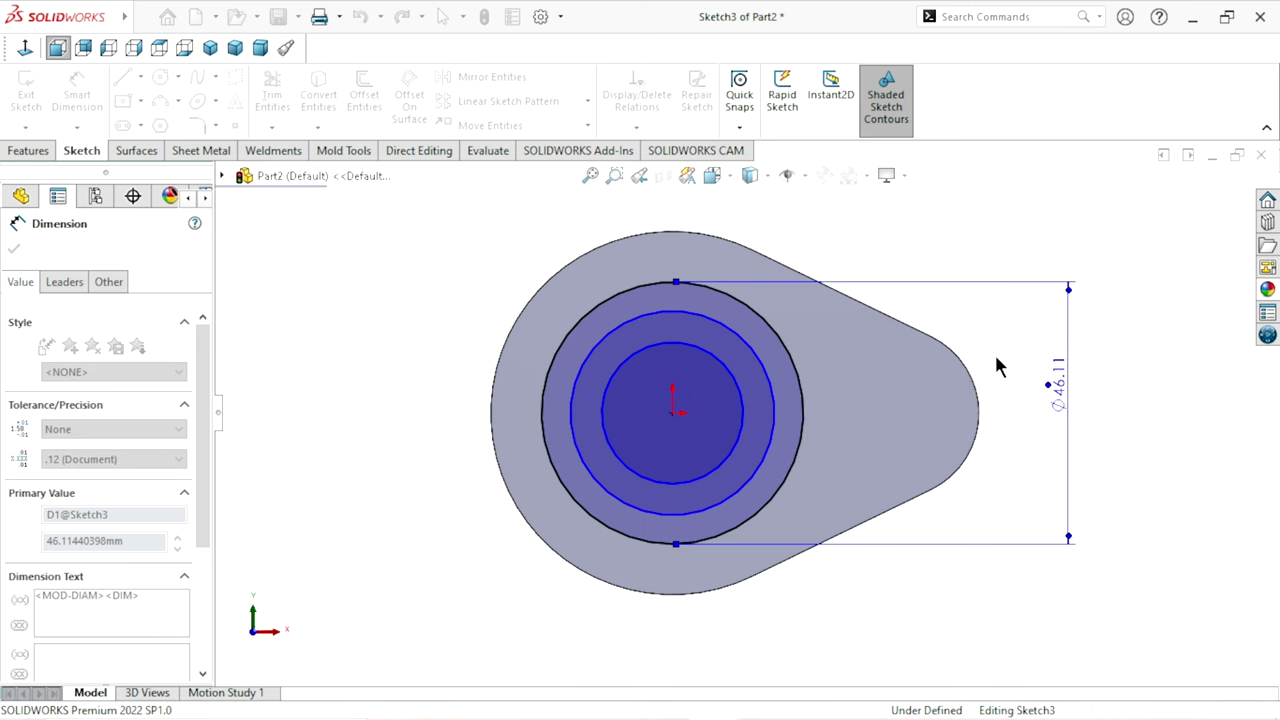
left_click(779, 421)
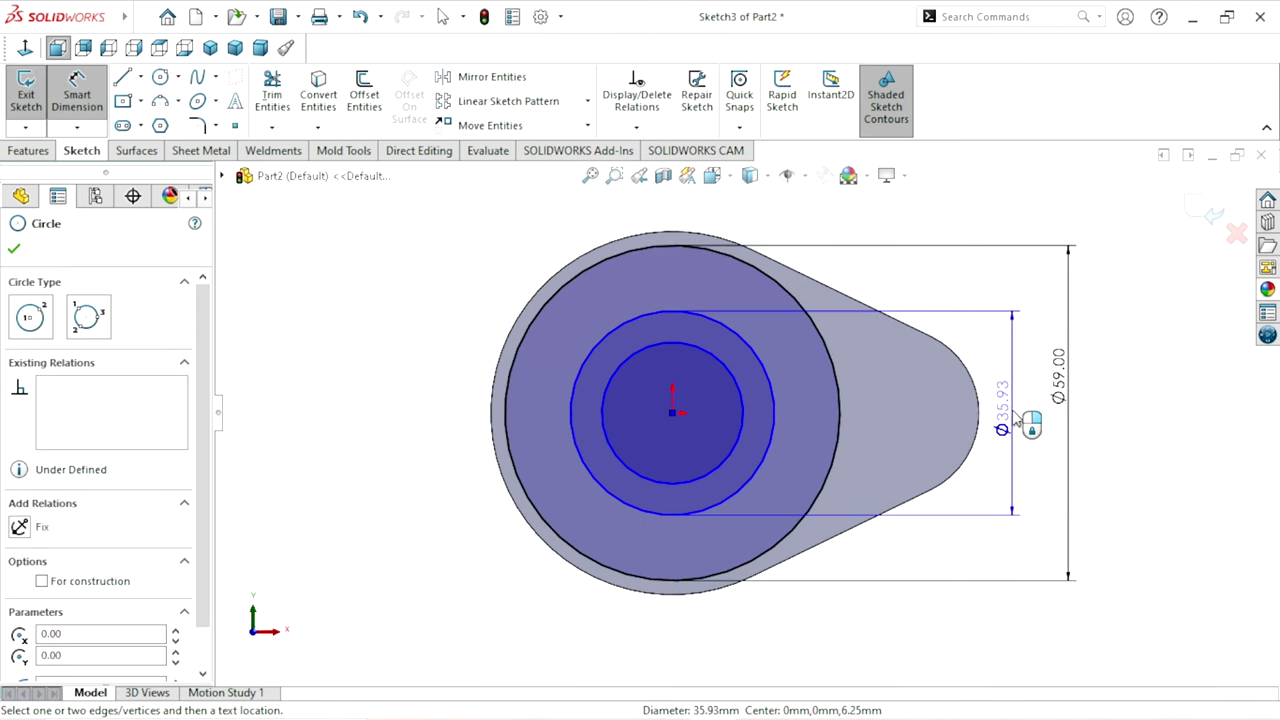
left_click(1010, 418)
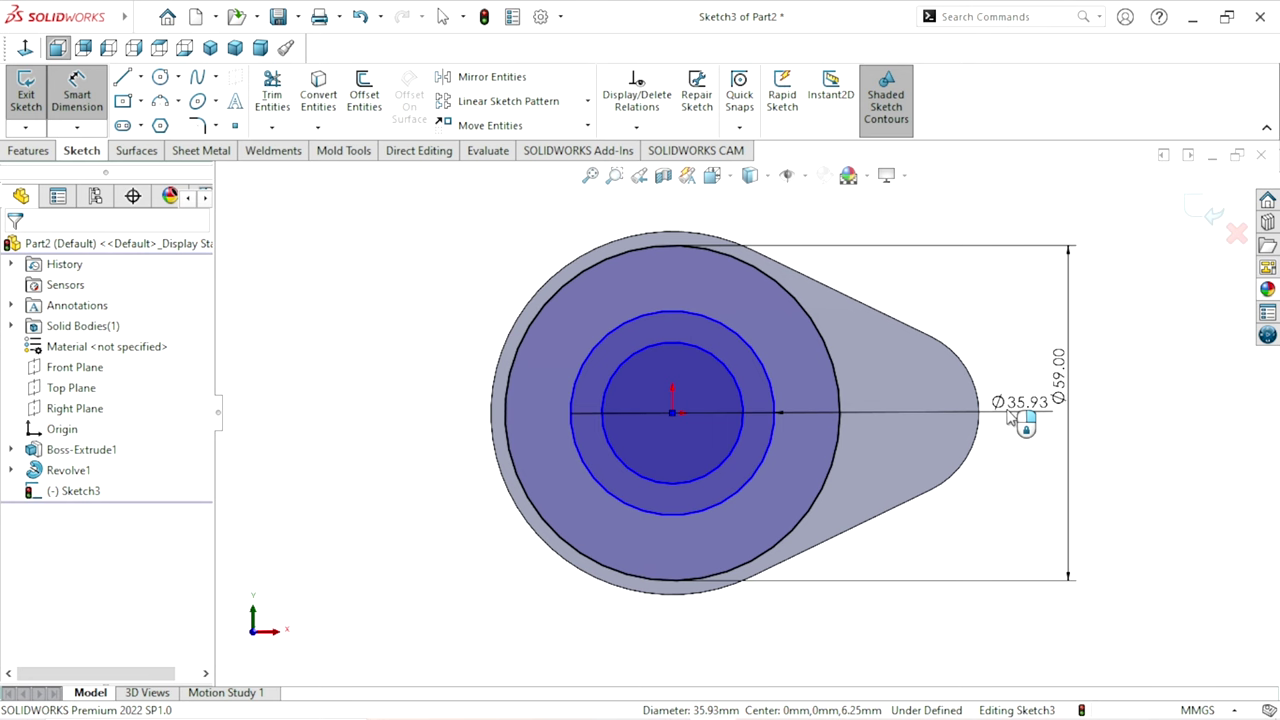
type("47")
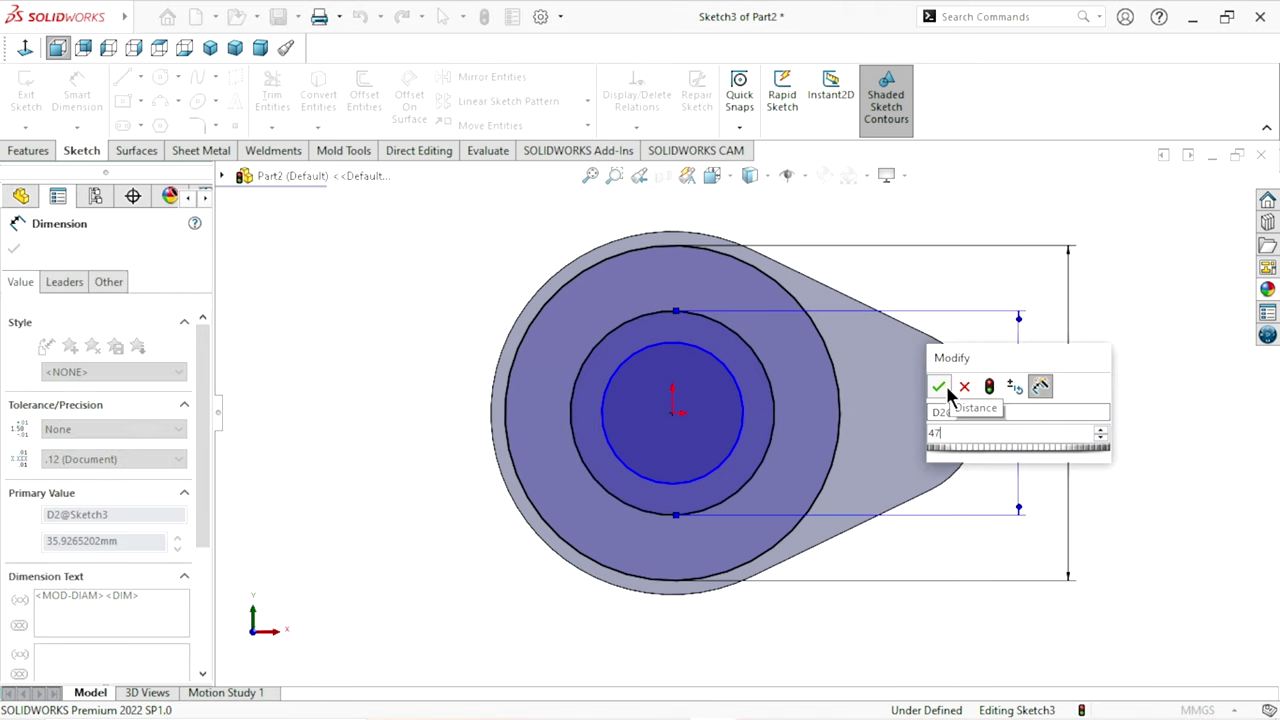
left_click(946, 389)
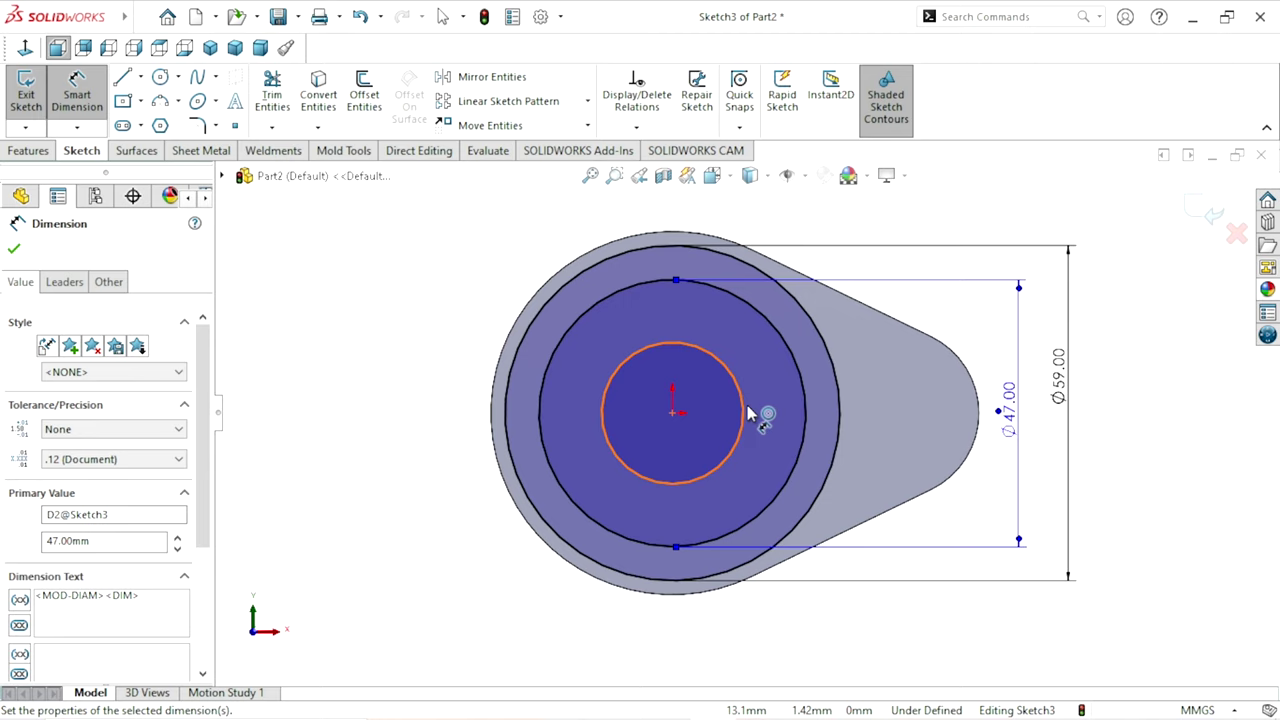
left_click(745, 414)
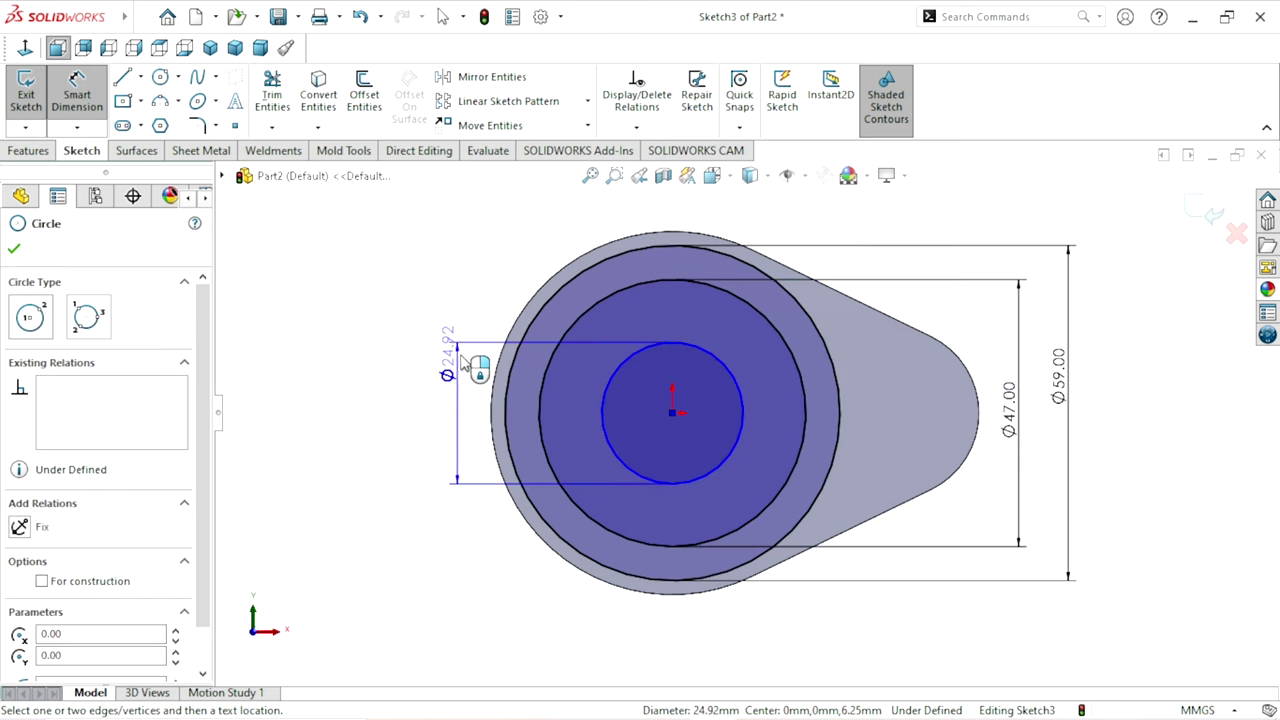
key("Escape")
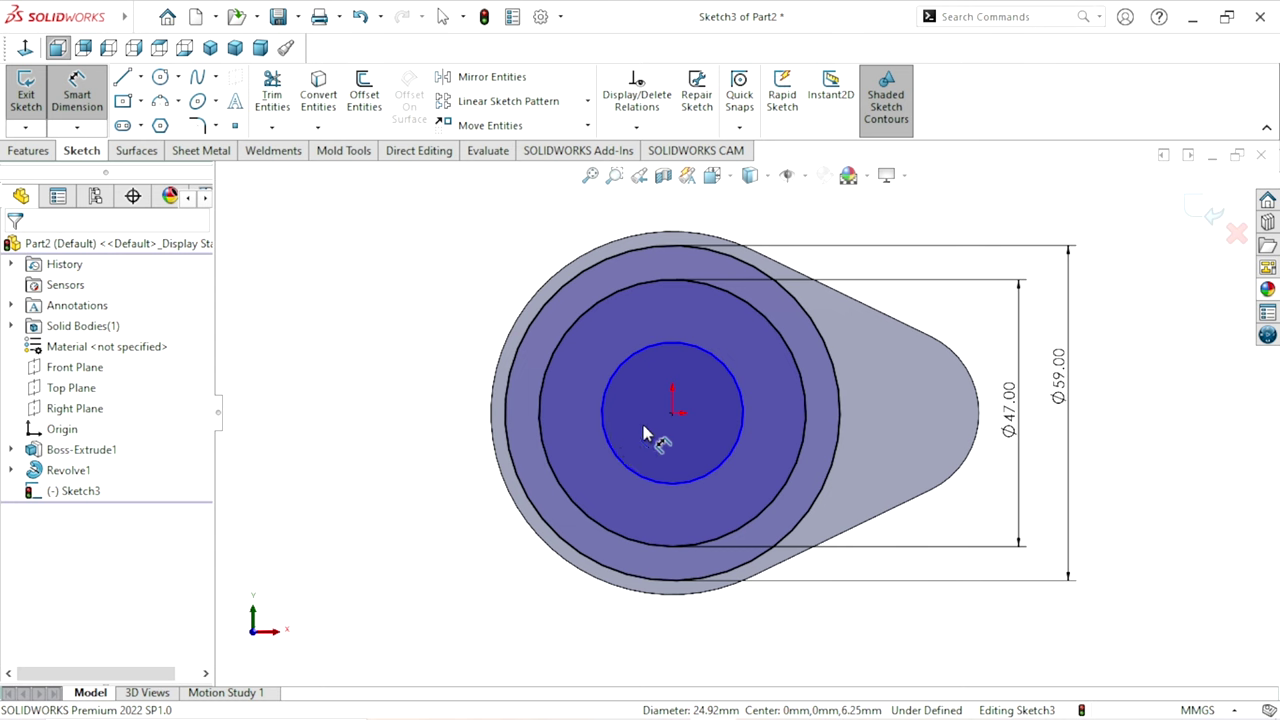
Step: Delete the middle and inner circles, leaving only the Ø59 circle
left_click(600, 320)
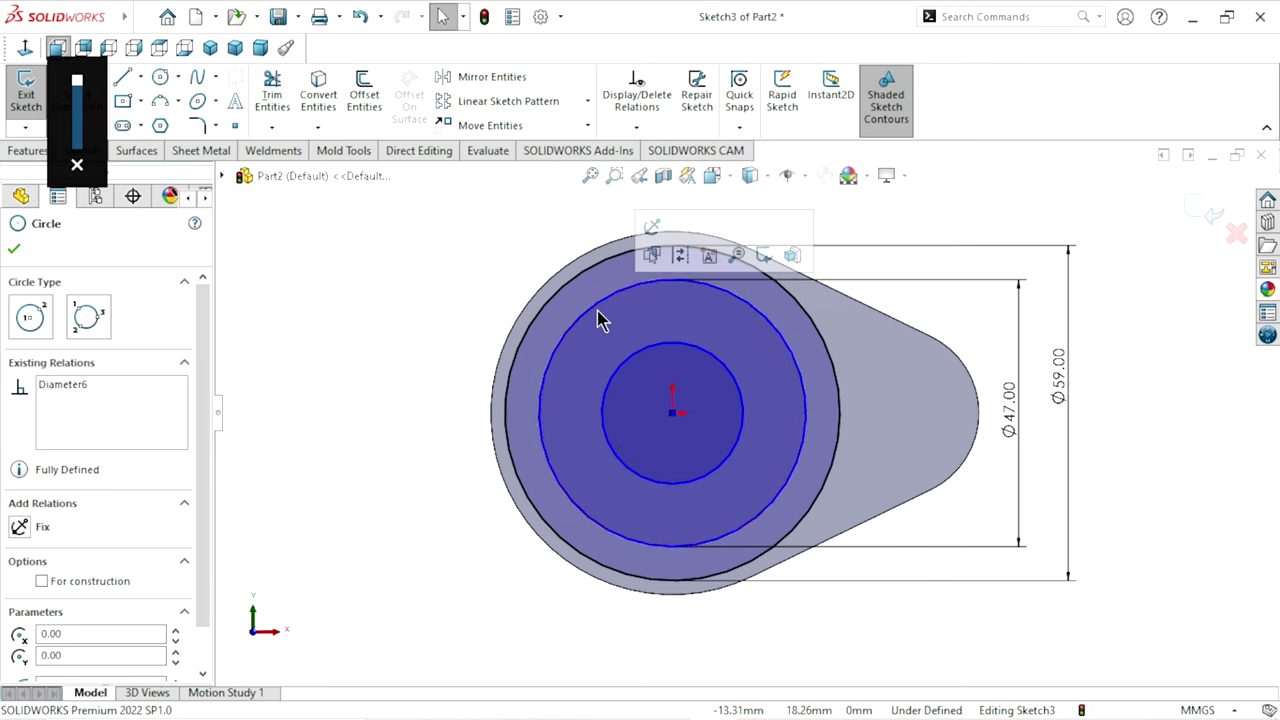
key("Delete")
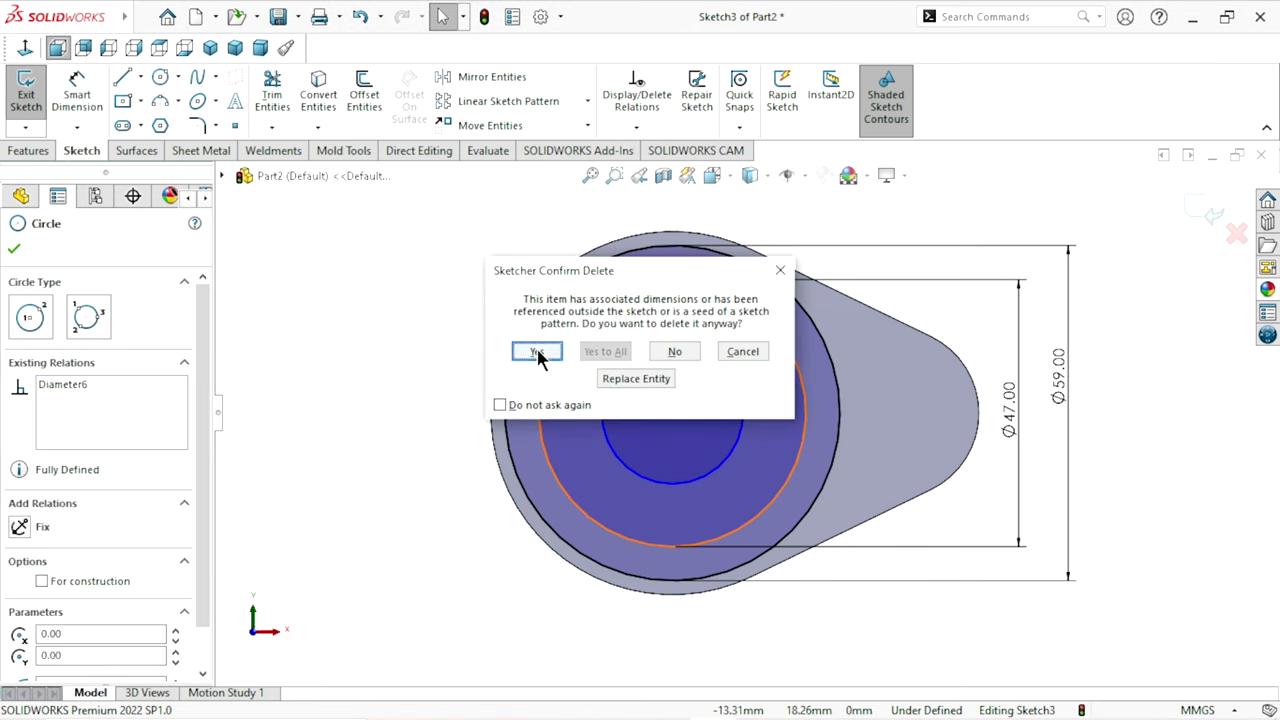
left_click(537, 352)
scroll(780, 410, "up", 1)
scroll(745, 418, "up", 1)
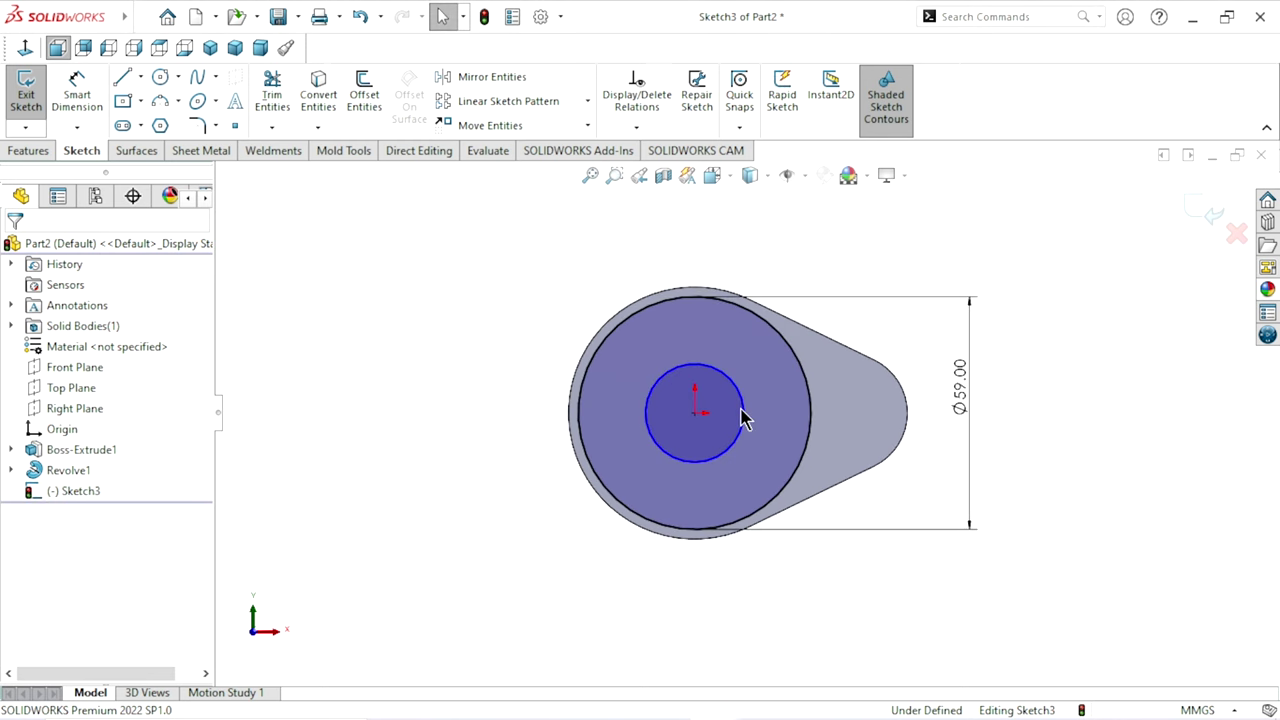
left_click(745, 410)
key("Delete")
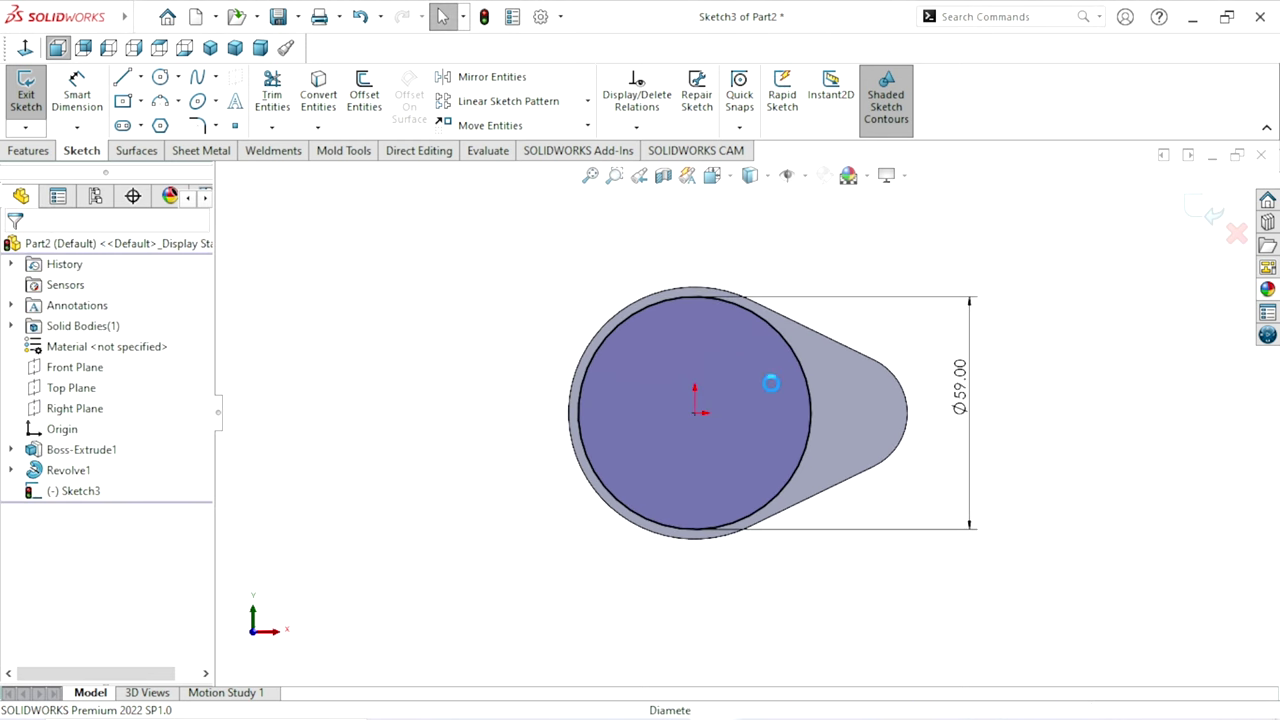
Step: Extrude the Ø59 circle blind 12 mm from the flange face as Boss-Extrude2
mouse_move(955, 448)
middle_mouse_down()
mouse_move(926, 490)
mouse_move(834, 508)
mouse_move(646, 483)
middle_mouse_up()
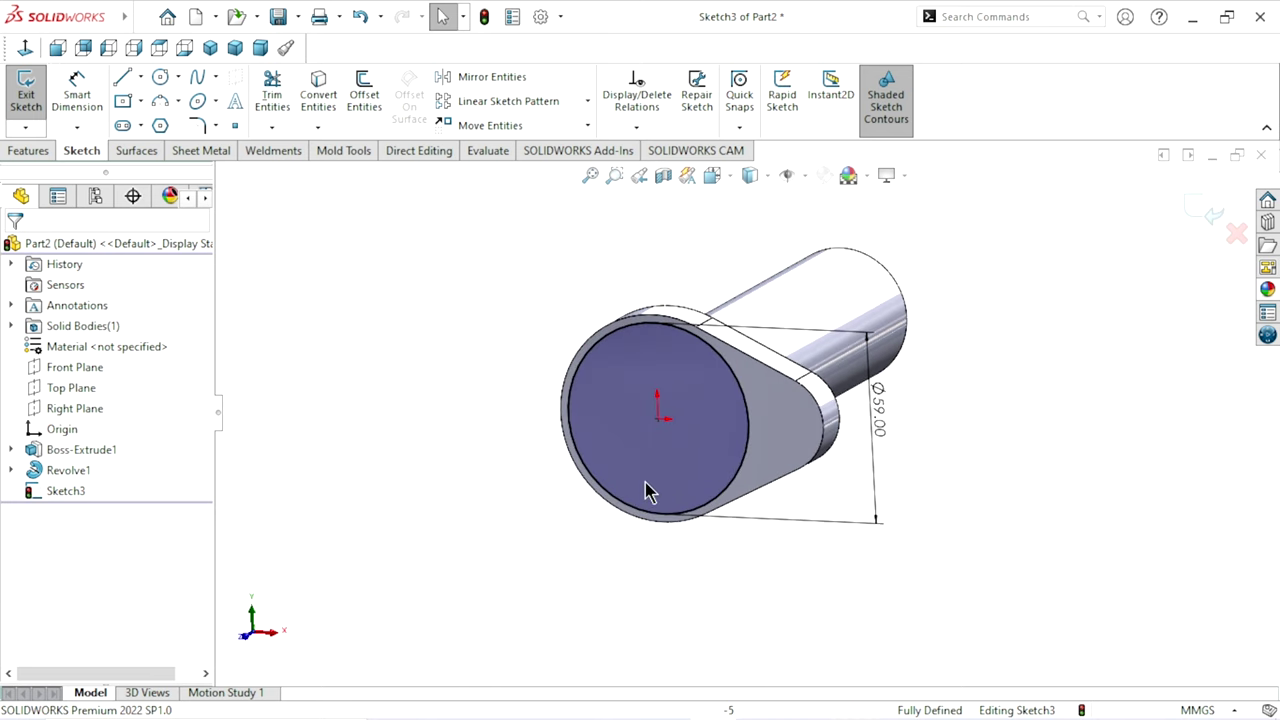
left_click(28, 152)
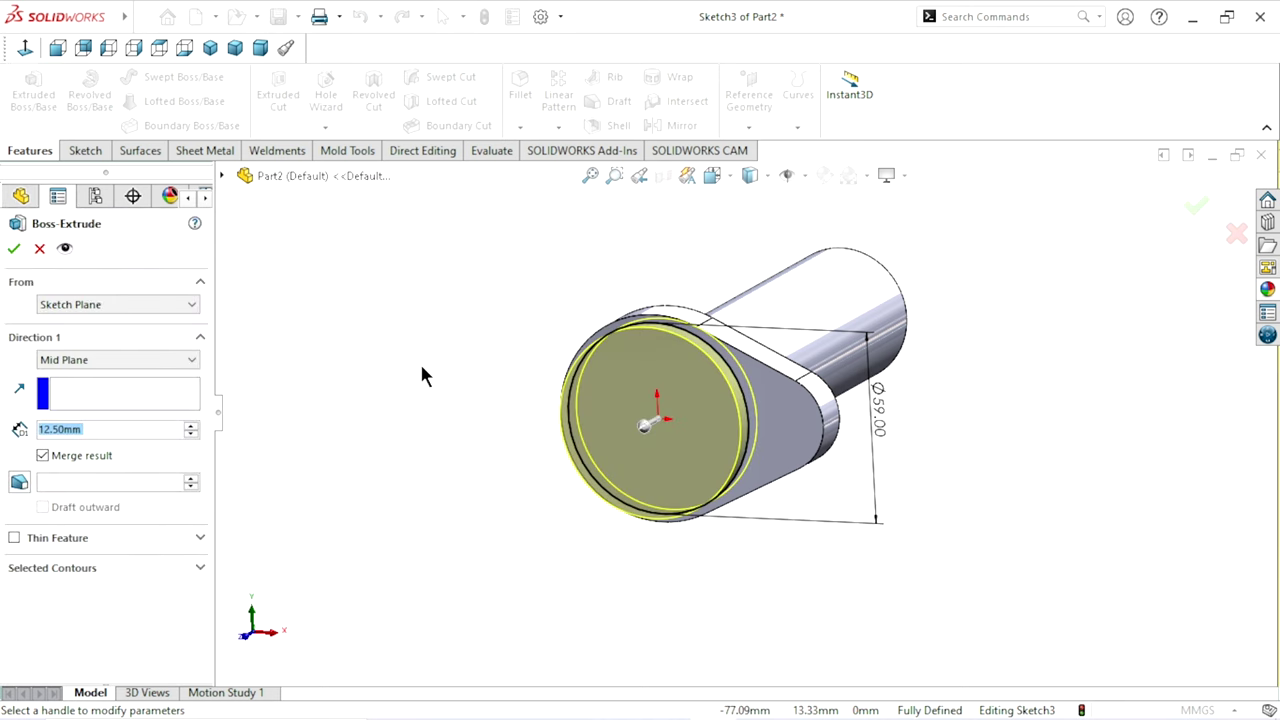
left_click(91, 355)
left_click(87, 372)
type("12")
left_click(361, 427)
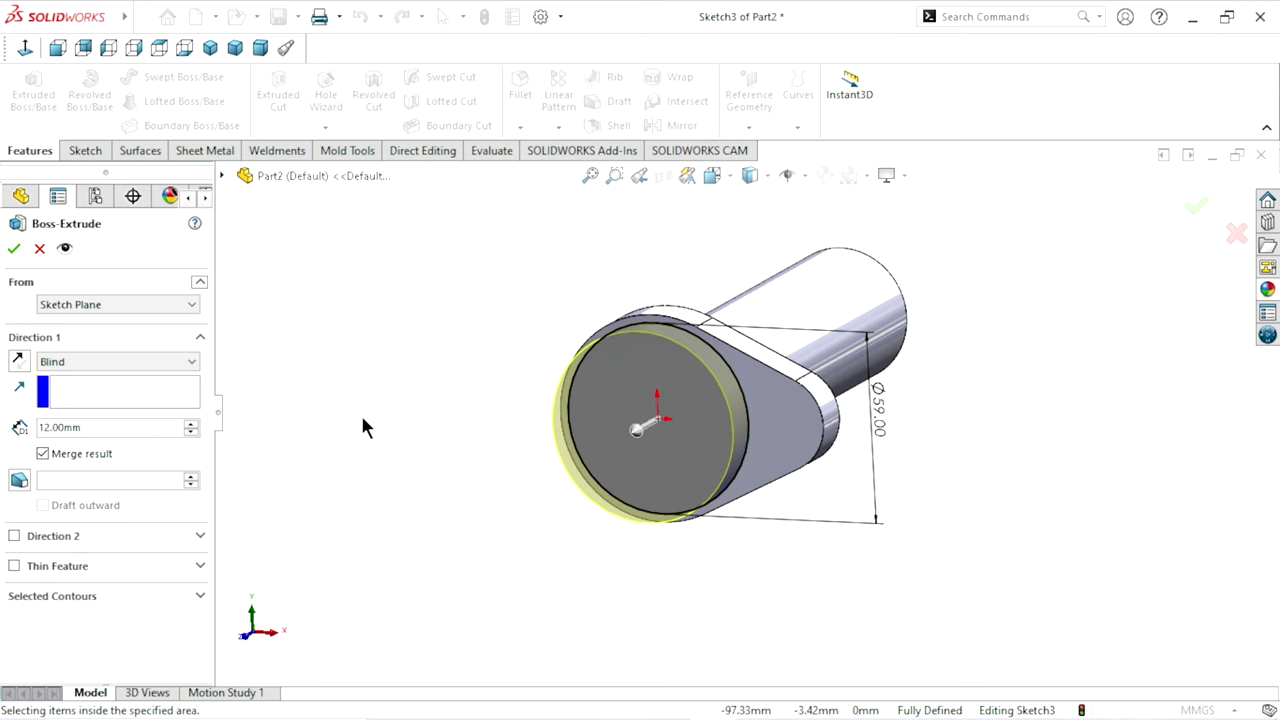
scroll(907, 497, "down", 1)
mouse_move(907, 497)
middle_mouse_down()
mouse_move(1029, 434)
mouse_move(722, 526)
middle_mouse_up()
left_click(14, 249)
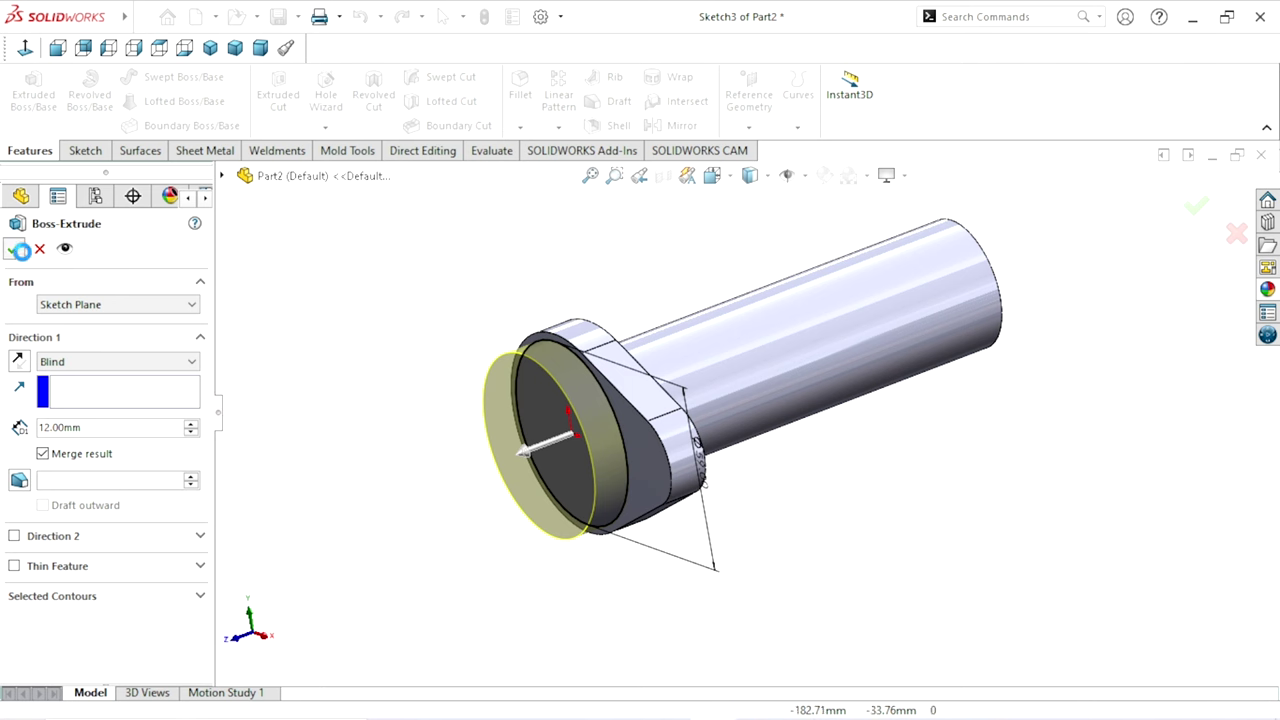
scroll(699, 461, "down", 3)
mouse_move(860, 497)
middle_mouse_down()
mouse_move(871, 437)
mouse_move(600, 449)
middle_mouse_up()
left_click(578, 414)
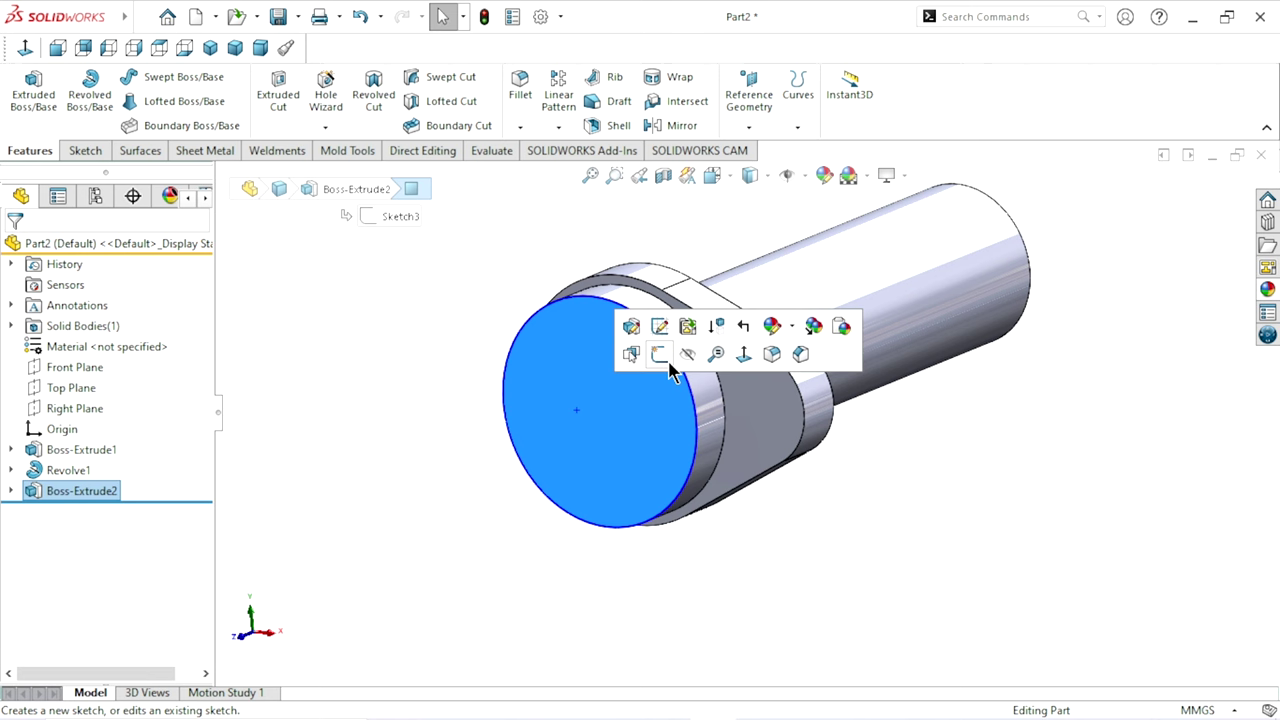
Step: Start a sketch on the end face and draw two concentric circles at the origin
left_click(672, 360)
left_click(24, 50)
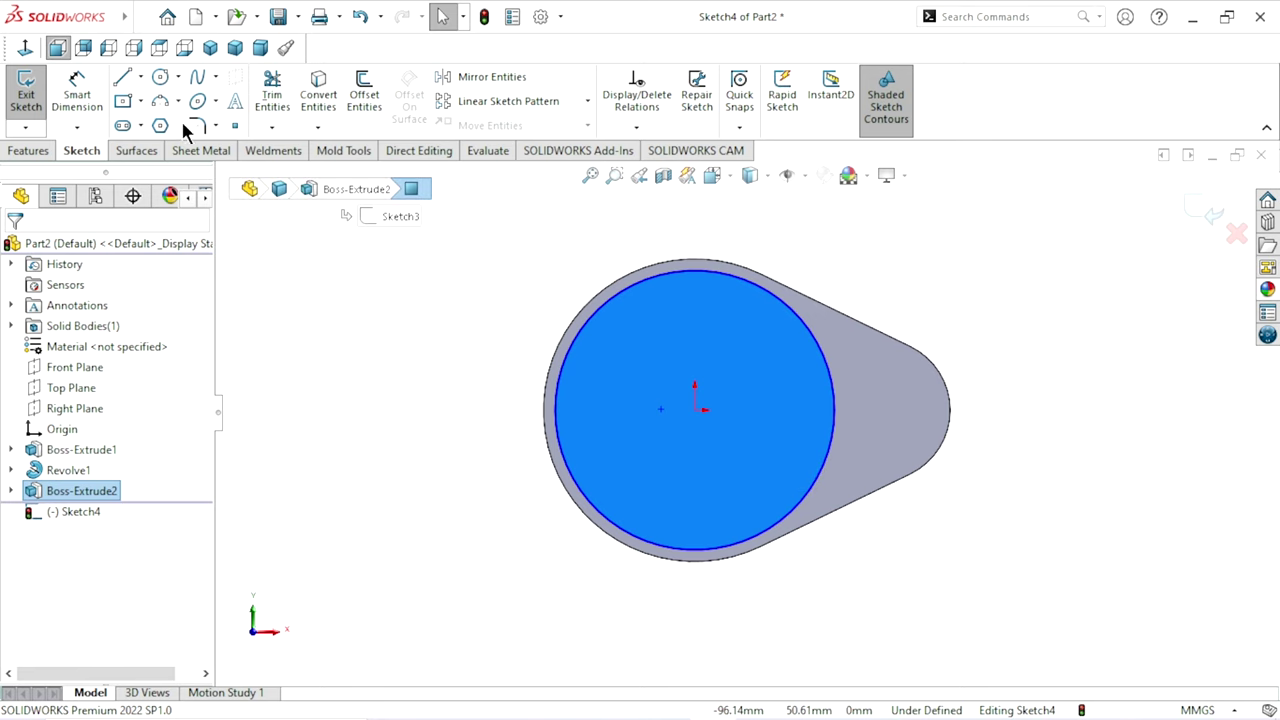
left_click(159, 76)
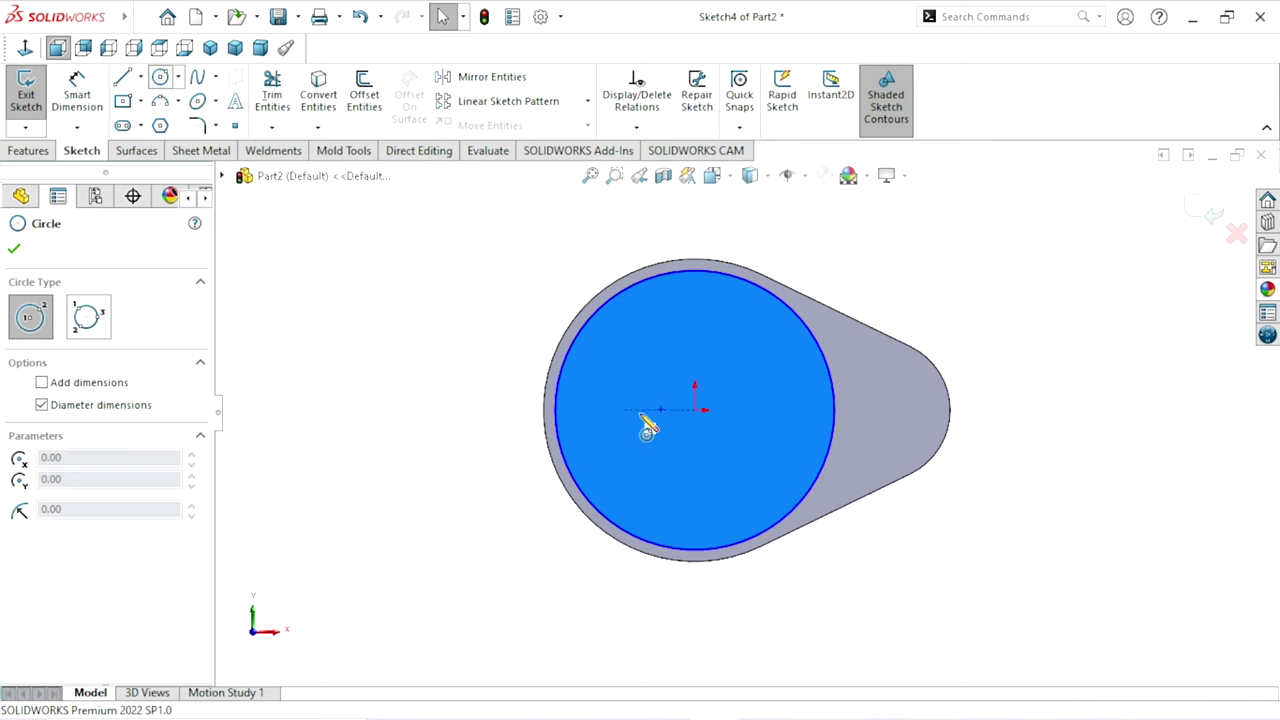
left_click(696, 410)
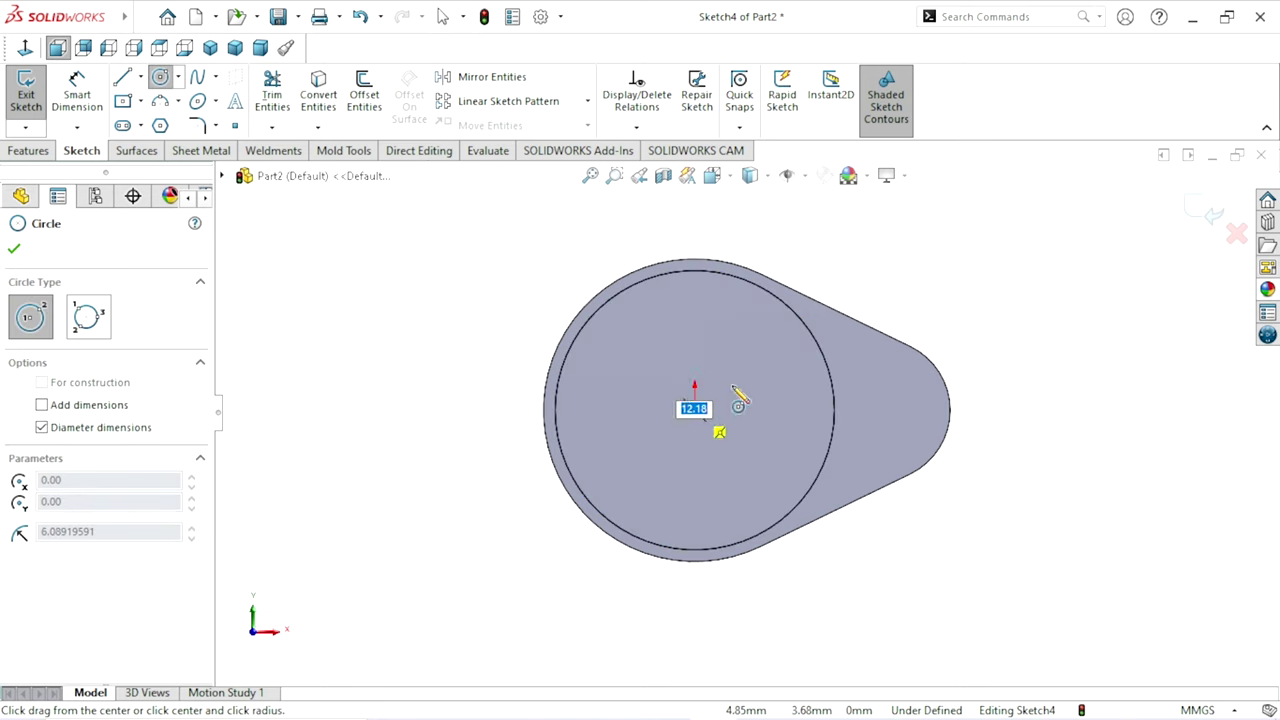
left_click(790, 358)
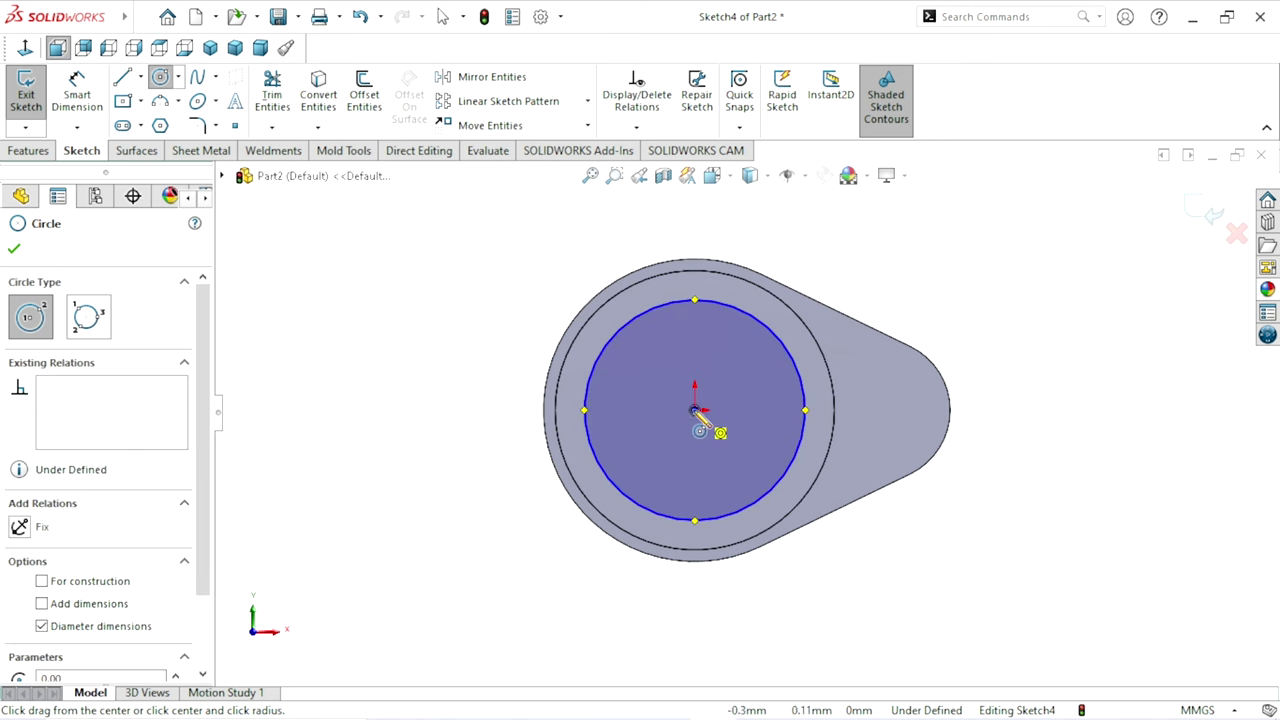
left_click(696, 410)
left_click(775, 378)
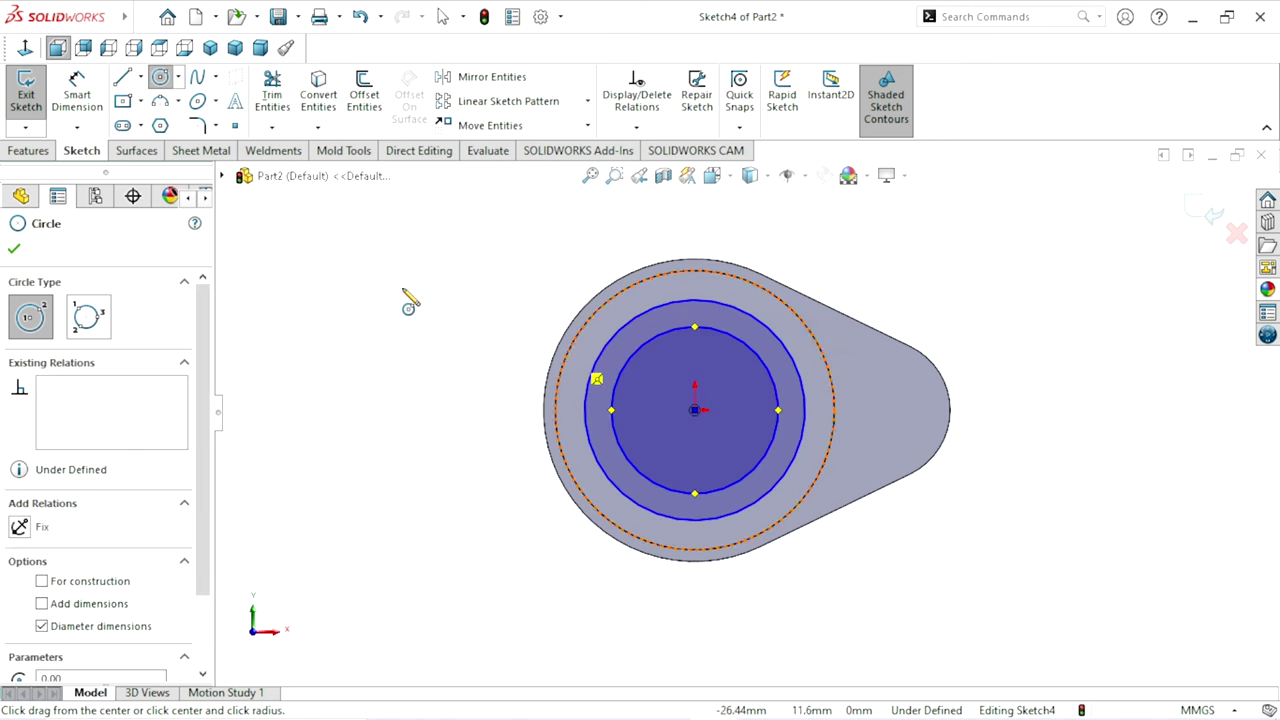
Step: Dimension the outer circle Ø47 and the inner circle Ø40
left_click(80, 90)
left_click(806, 406)
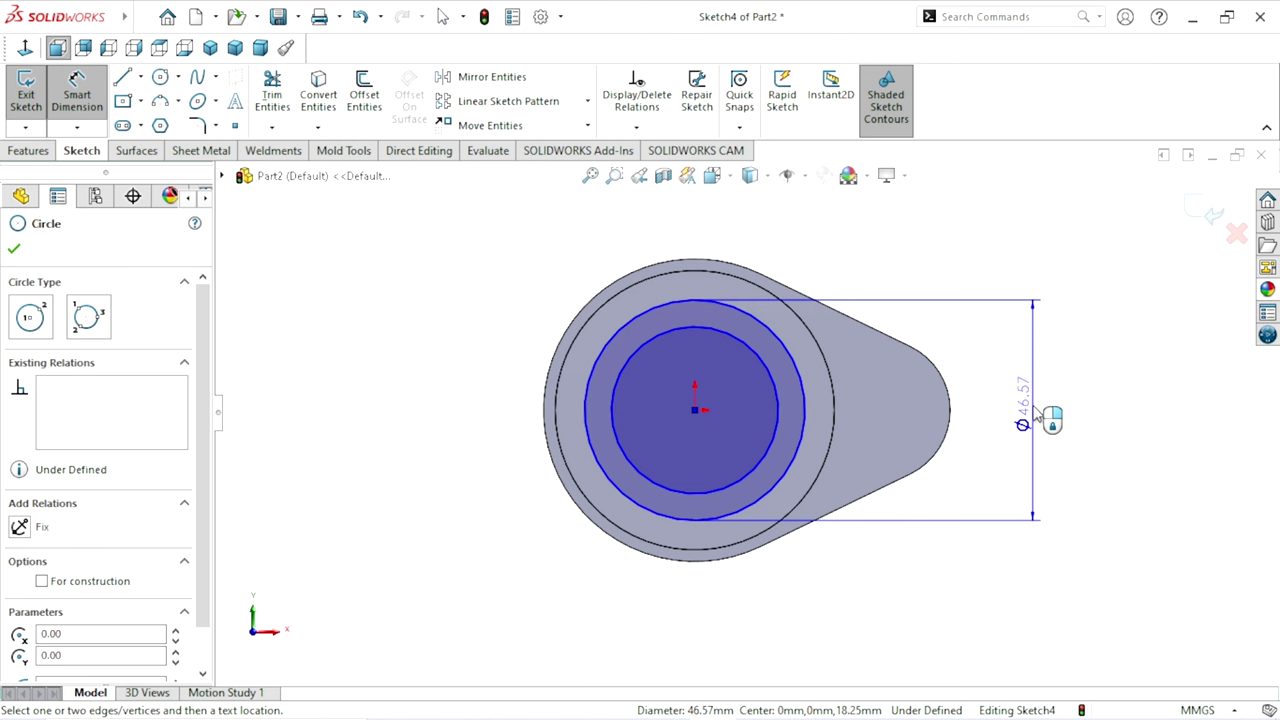
left_click(1040, 418)
left_click(1036, 418)
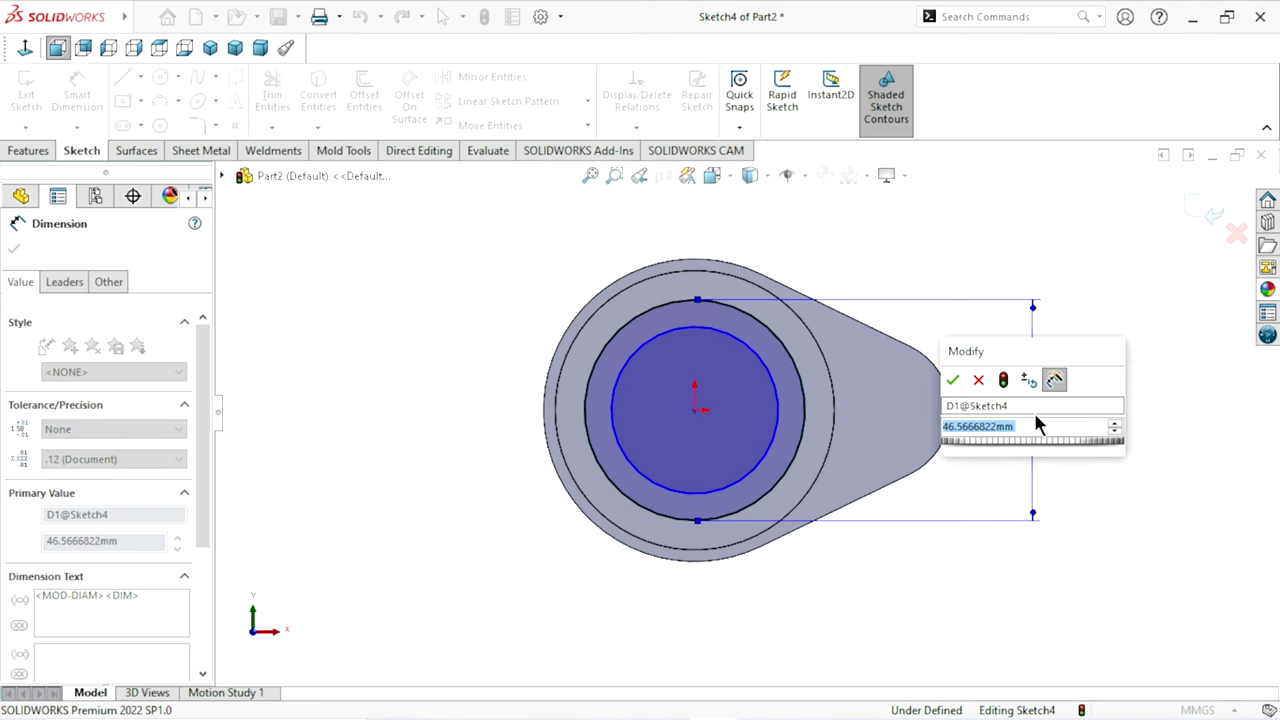
type("47")
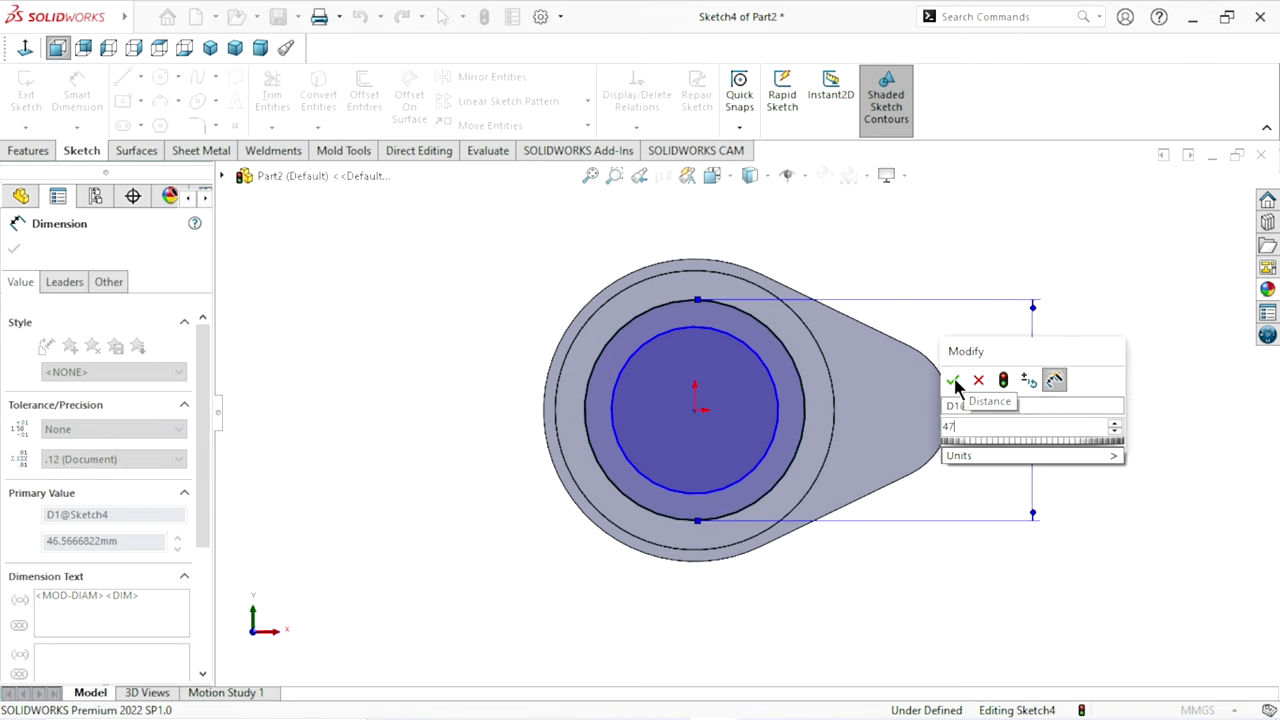
left_click(952, 381)
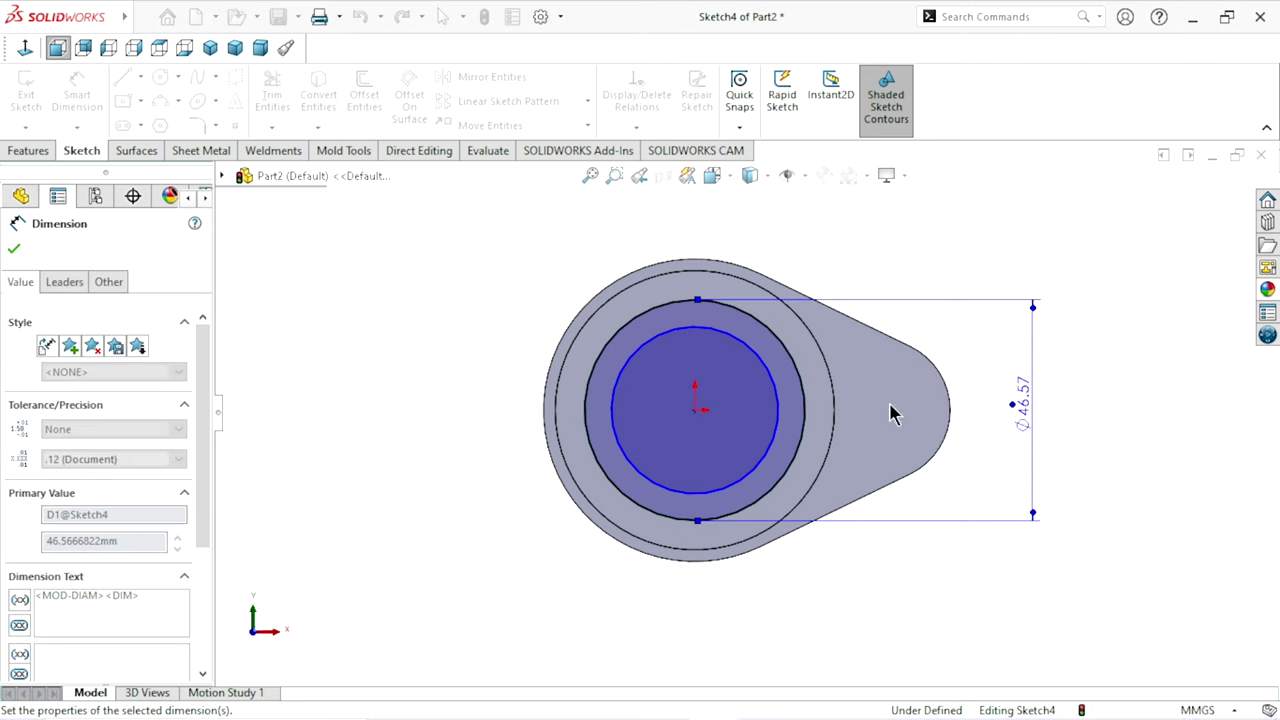
left_click(779, 416)
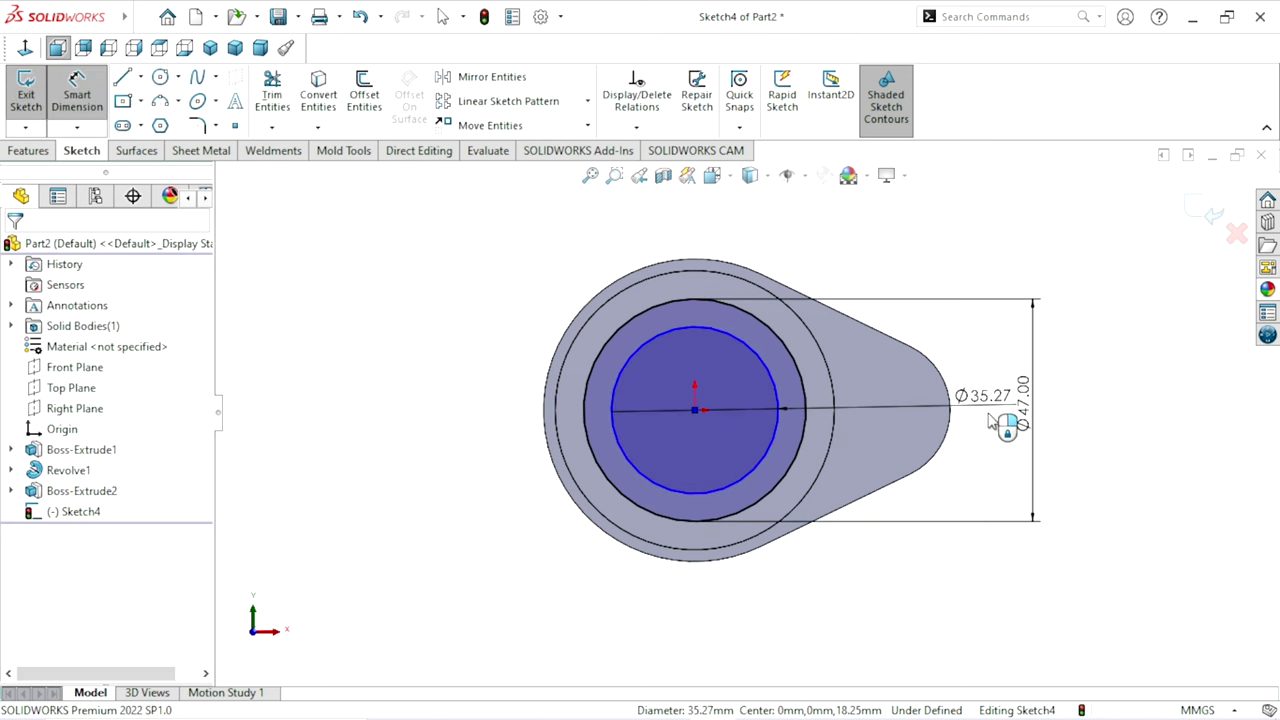
left_click(1003, 422)
type("40")
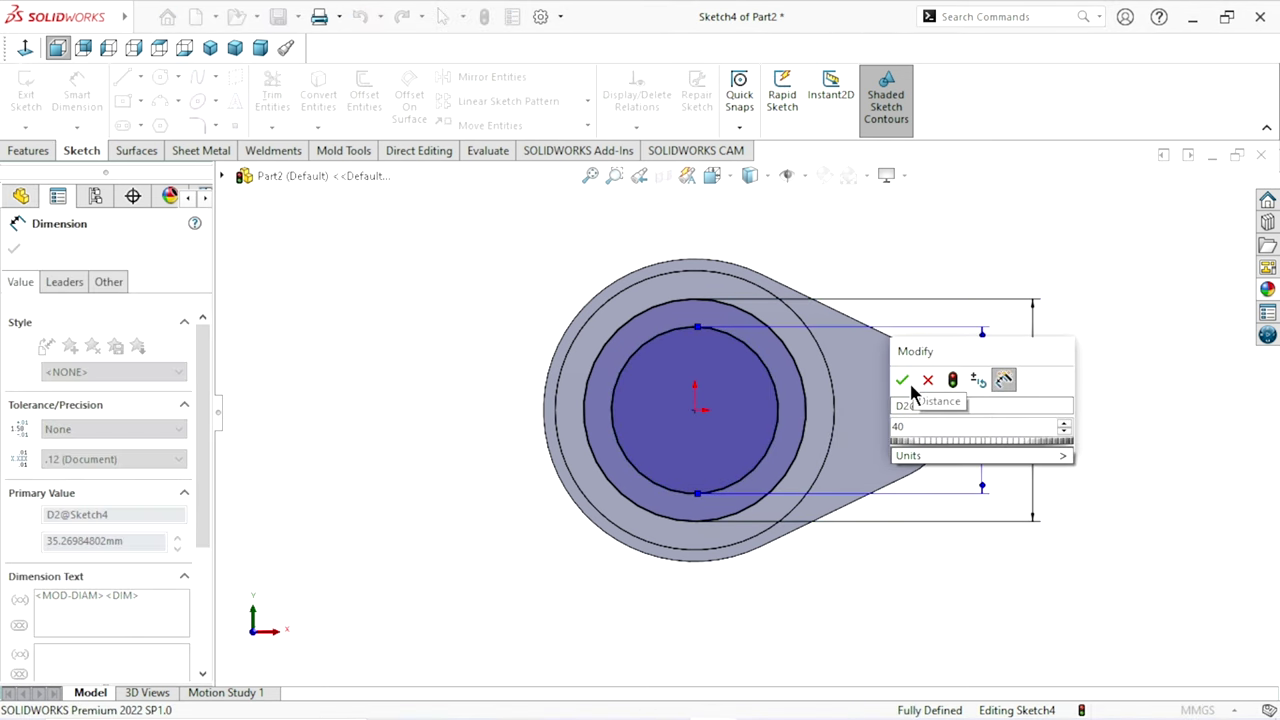
left_click(901, 380)
scroll(866, 470, "up", 1)
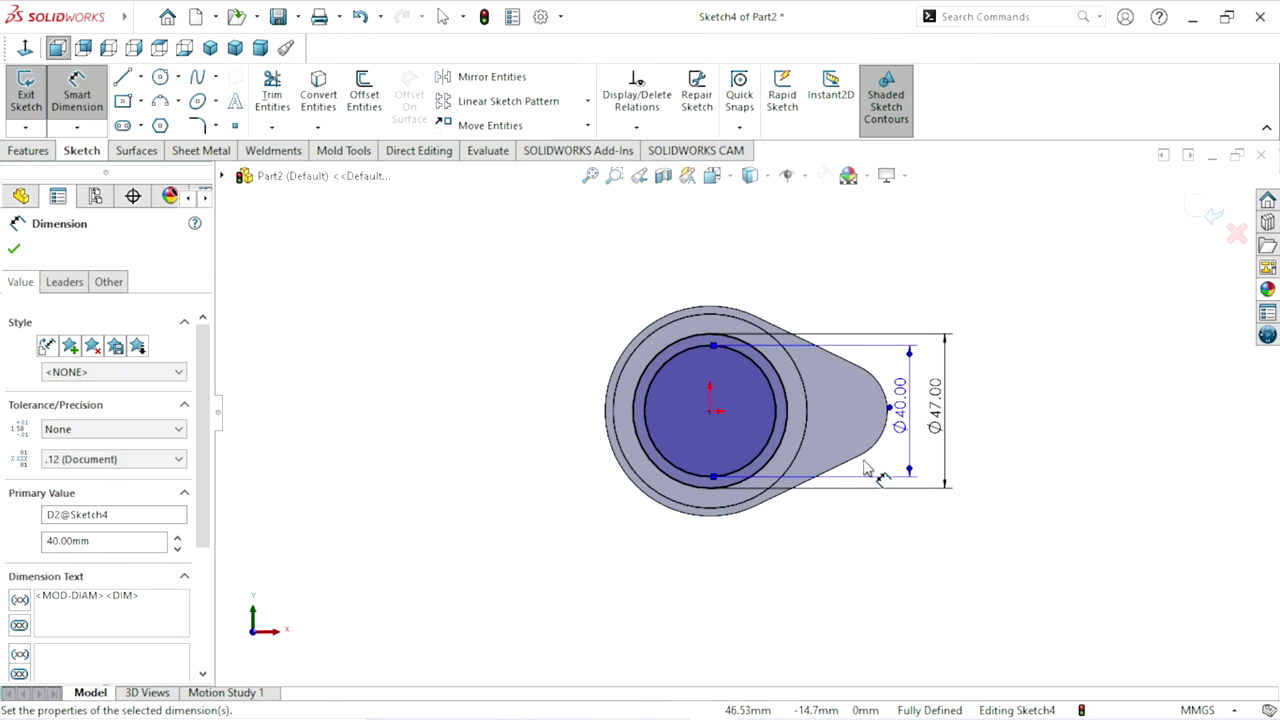
scroll(862, 432, "down", 1)
left_click(12, 248)
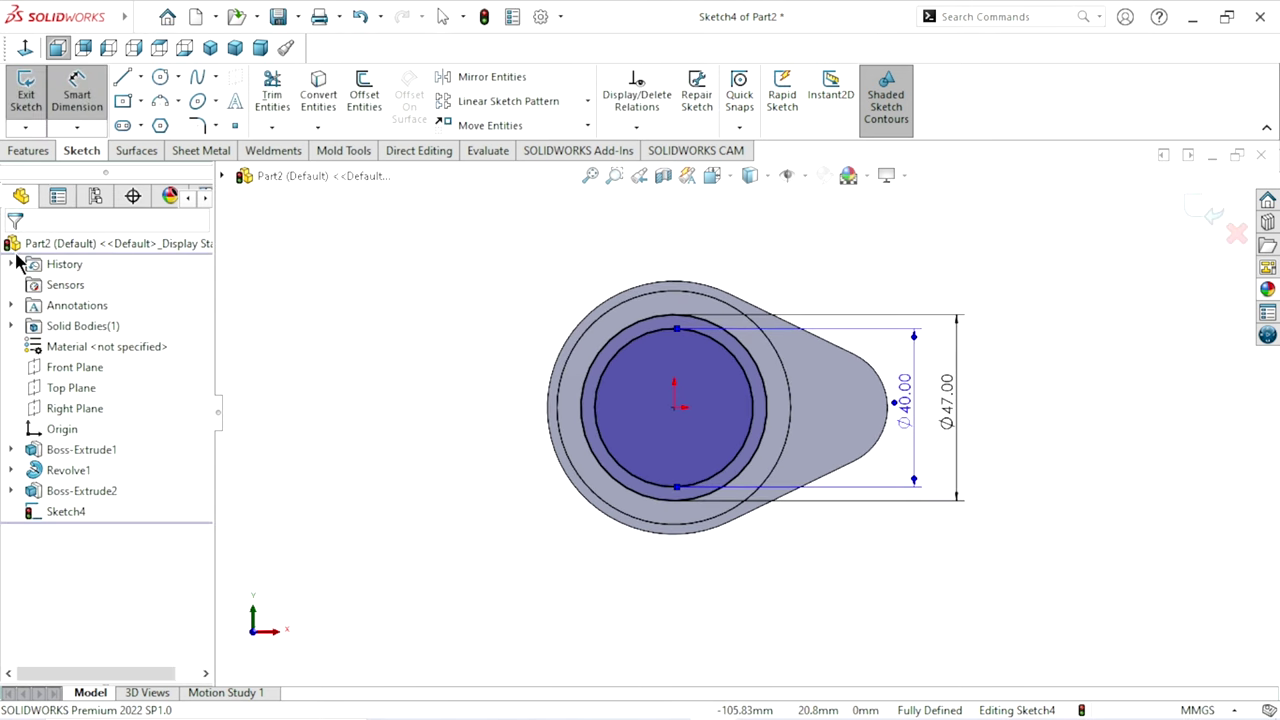
left_click(39, 155)
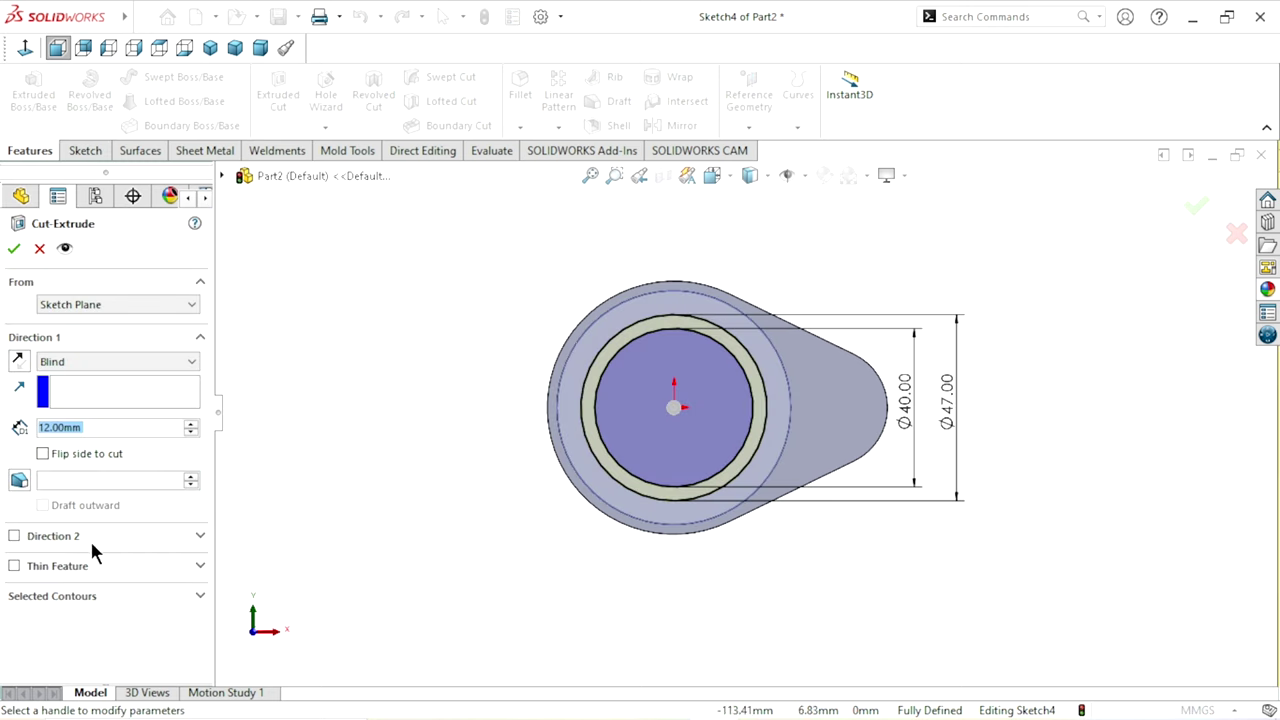
Step: Cut Sketch4's Ø47 contour blind 20 mm into the round end
left_click(90, 595)
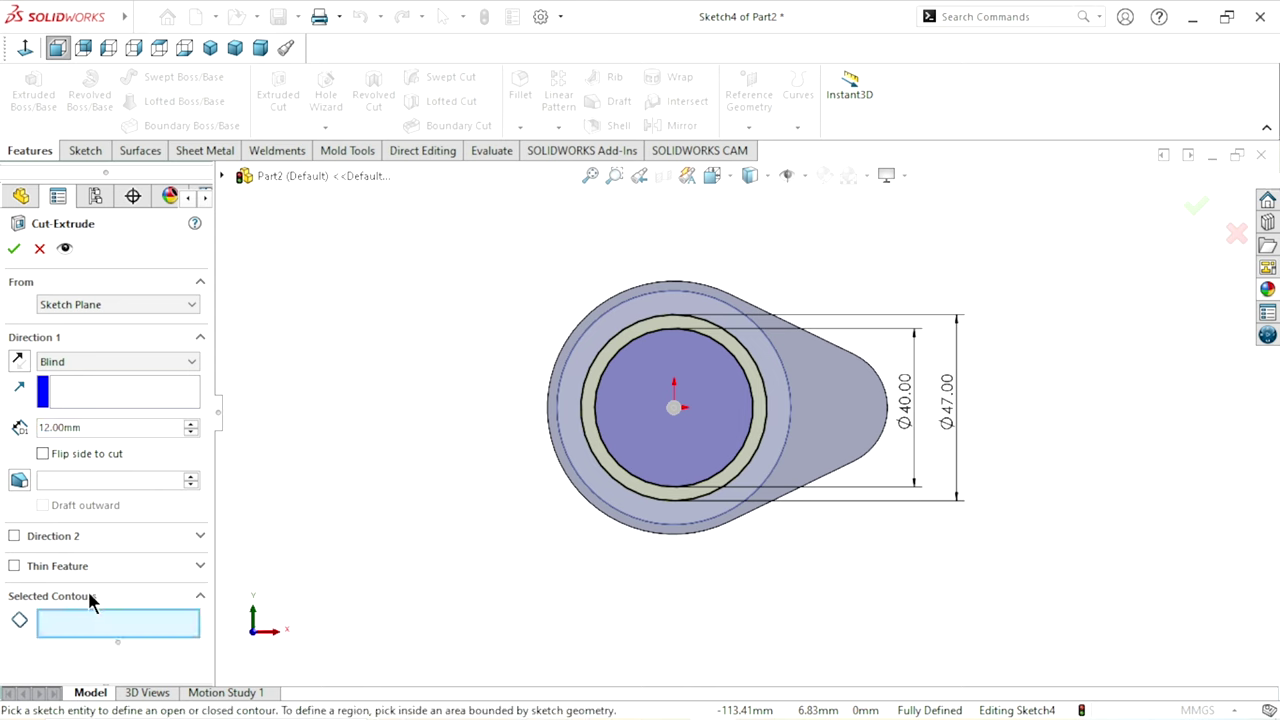
scroll(825, 411, "down", 2)
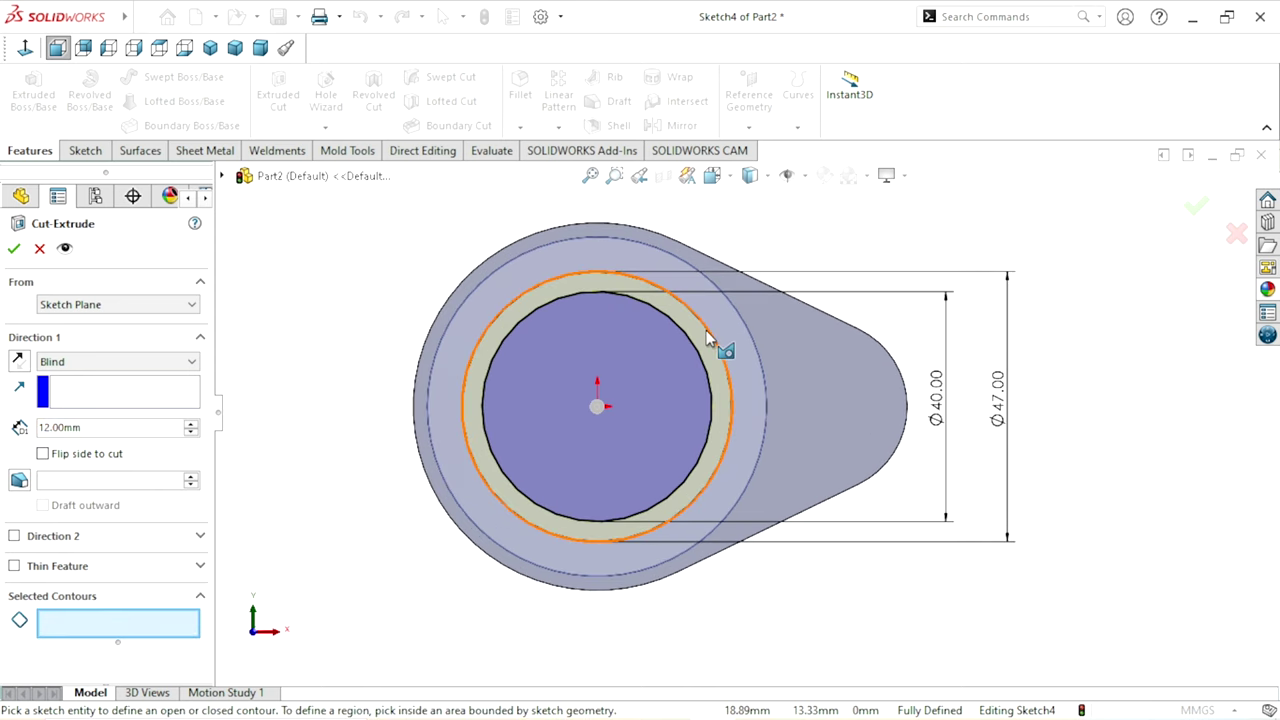
left_click(706, 330)
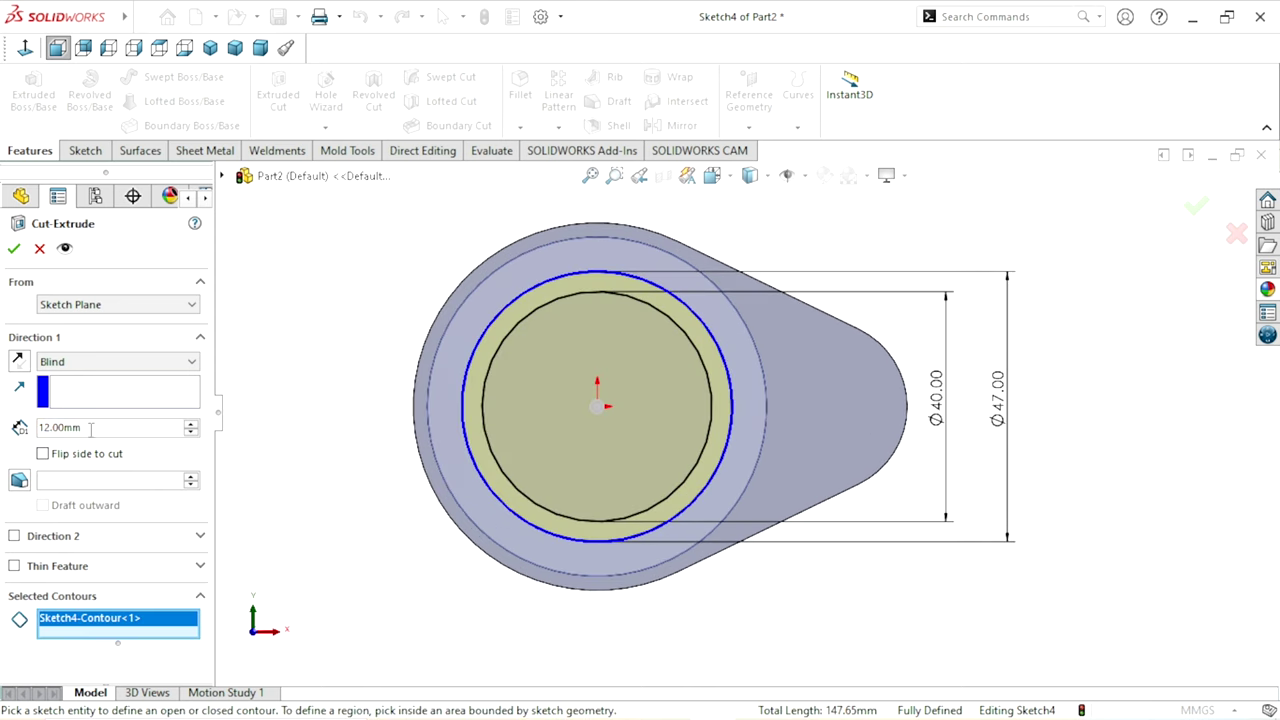
left_click(117, 427)
type("20")
key("Return")
left_click(112, 362)
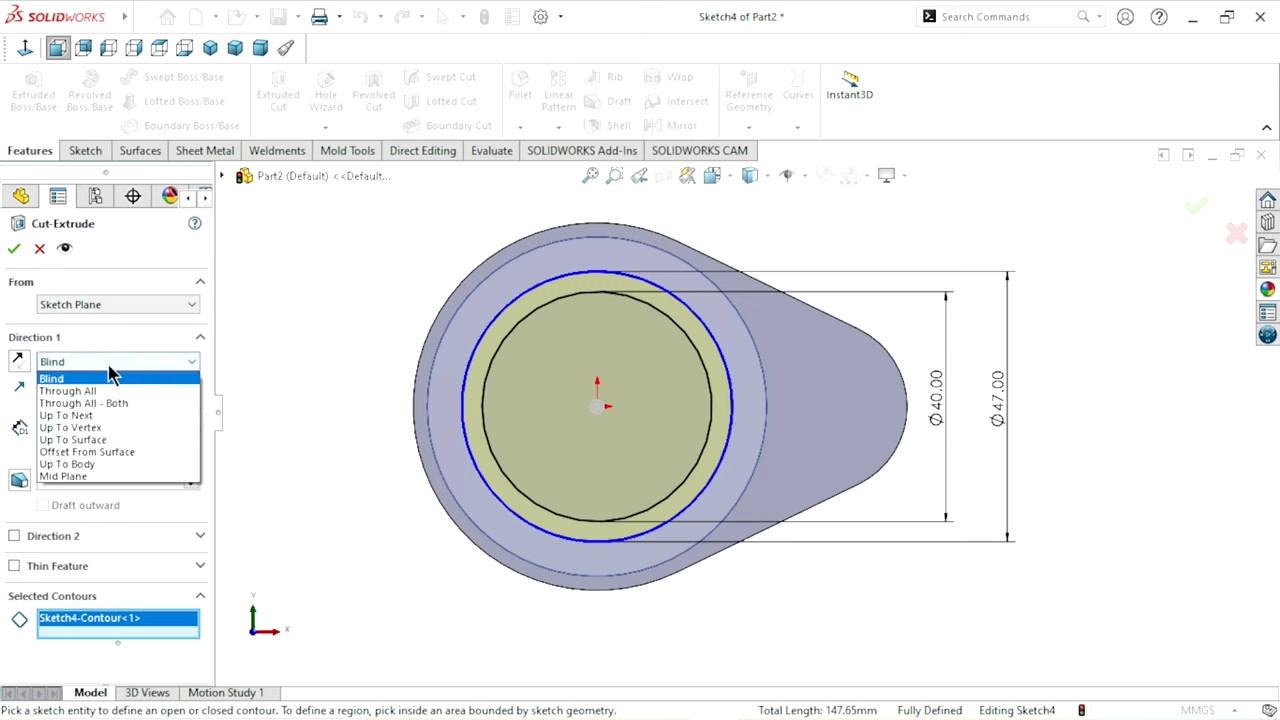
left_click(73, 367)
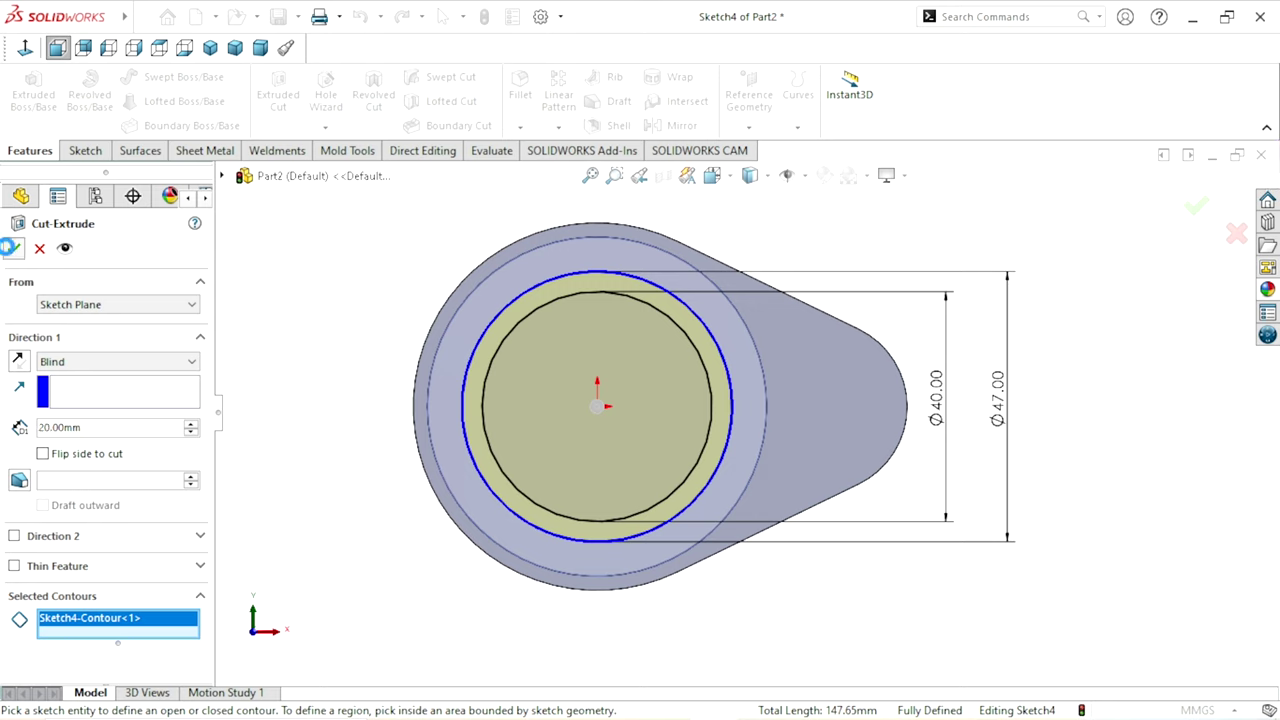
left_click(10, 247)
scroll(640, 455, "down", 2)
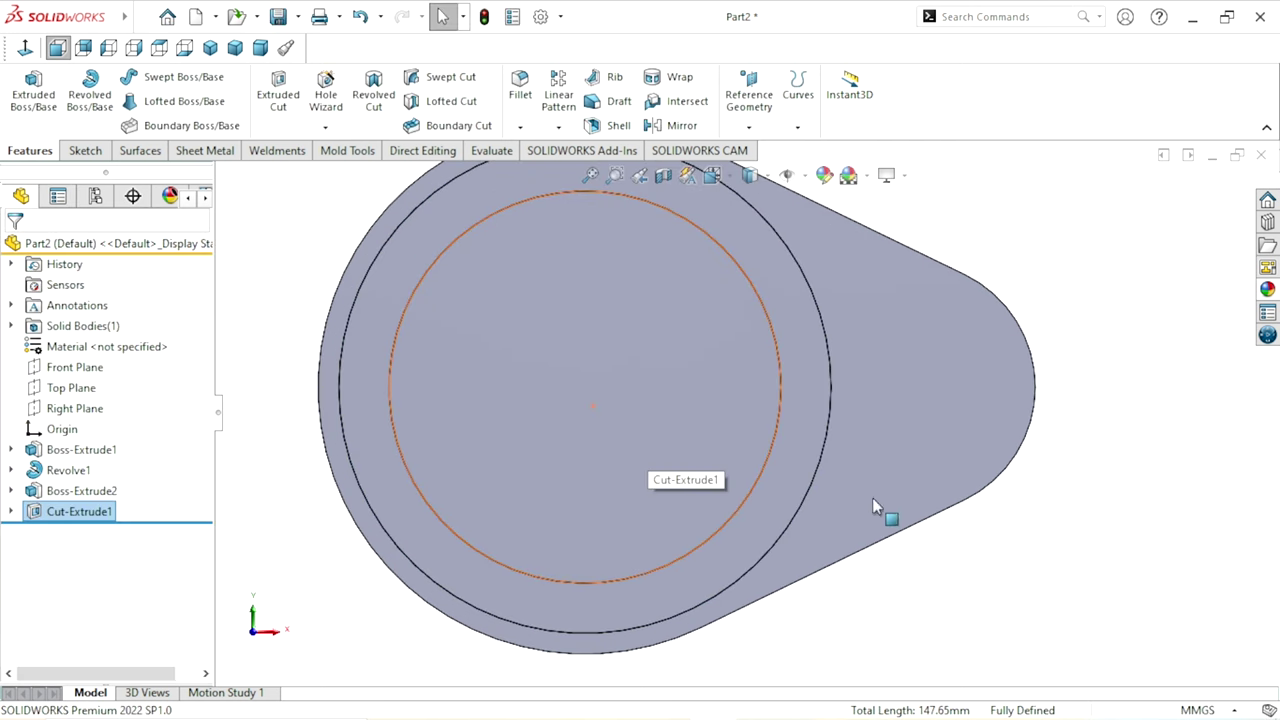
Step: Clear the selection and inspect the cut in an isometric view
scroll(820, 500, "up", 3)
left_click(937, 451)
key("ctrl+7")
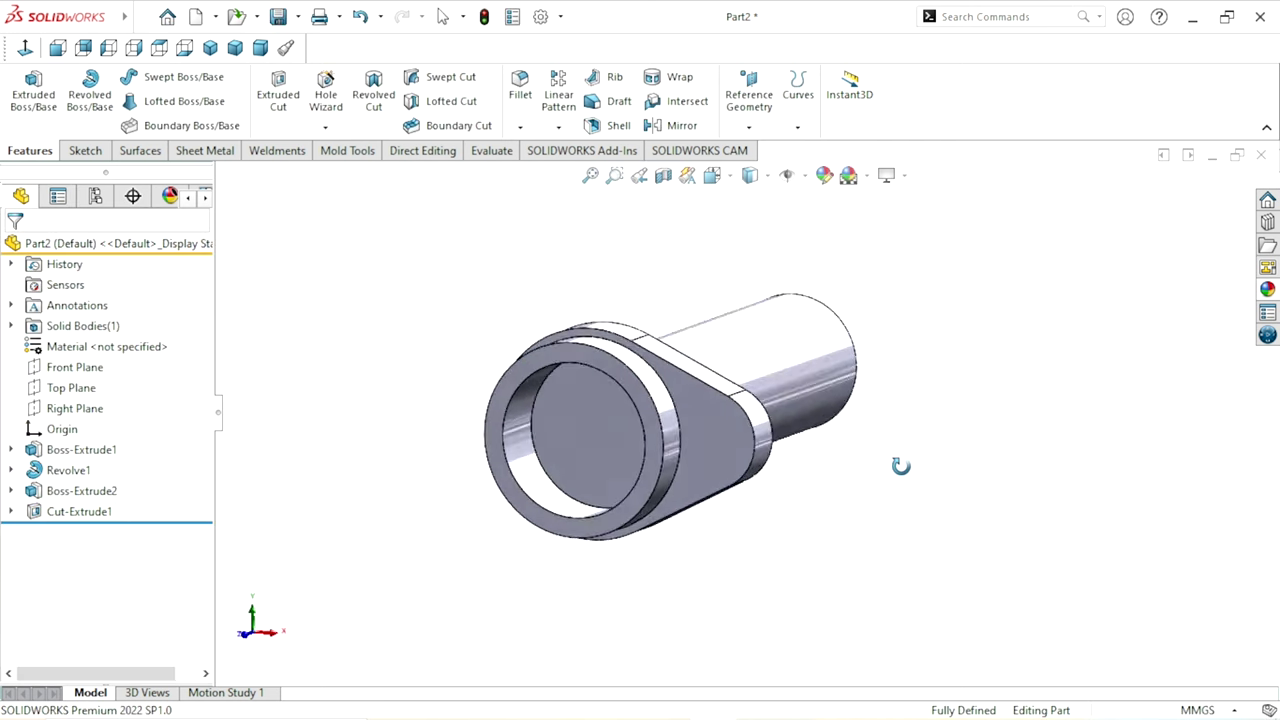
middle_click_drag(900, 466, 903, 486)
scroll(651, 546, "up", 3)
scroll(713, 440, "down", 2)
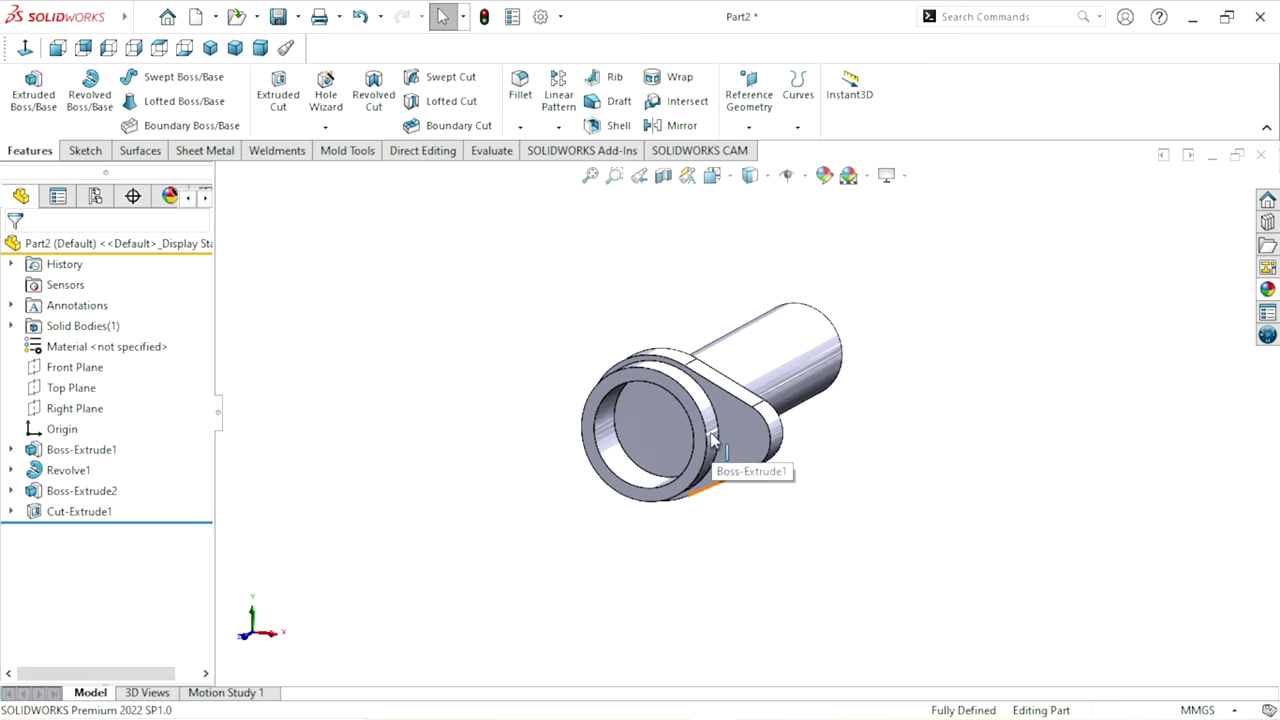
Step: Expand Cut-Extrude1, show Sketch4 on the model, and select it
left_click(9, 513)
left_click(87, 532)
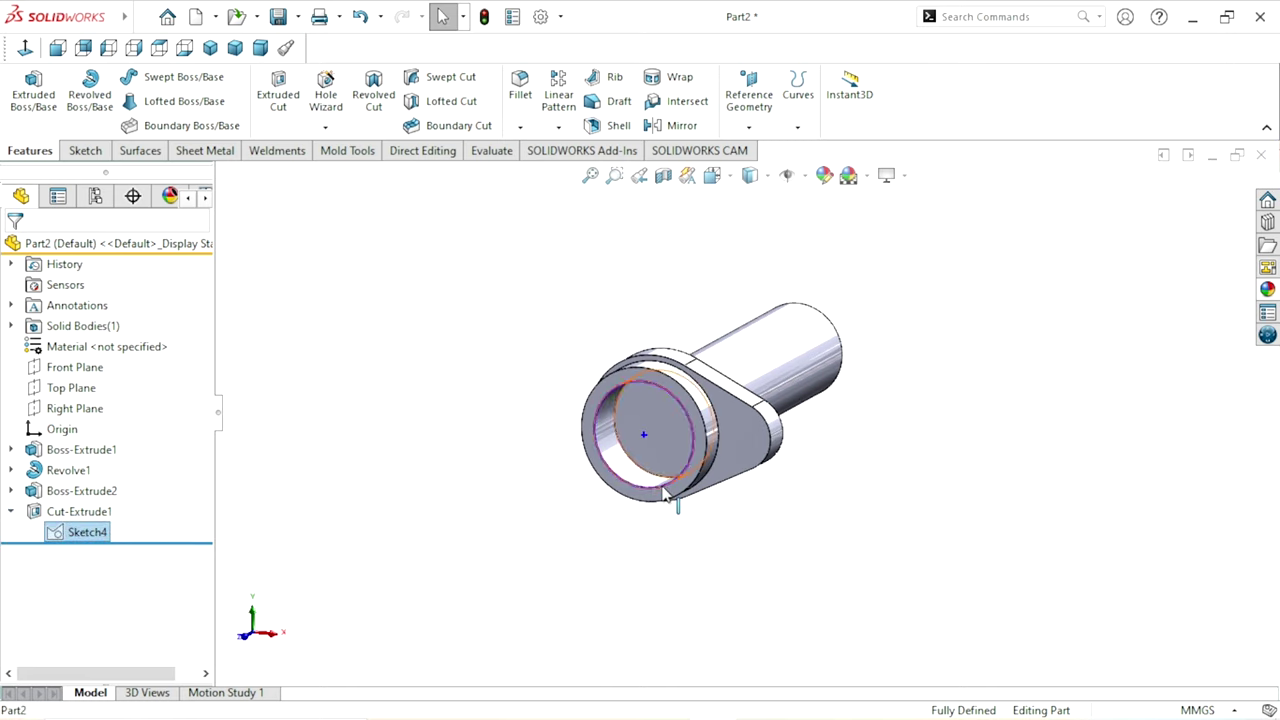
left_click(476, 508)
left_click(90, 534)
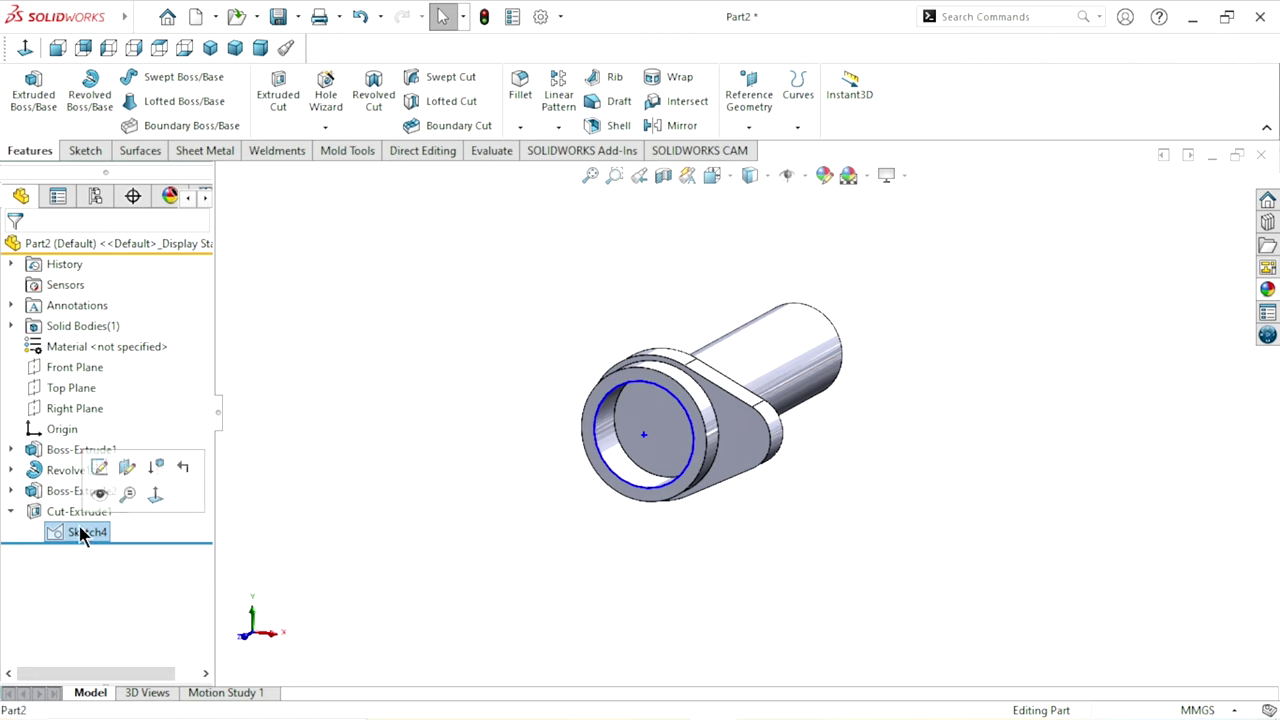
left_click(105, 492)
scroll(640, 455, "down", 2)
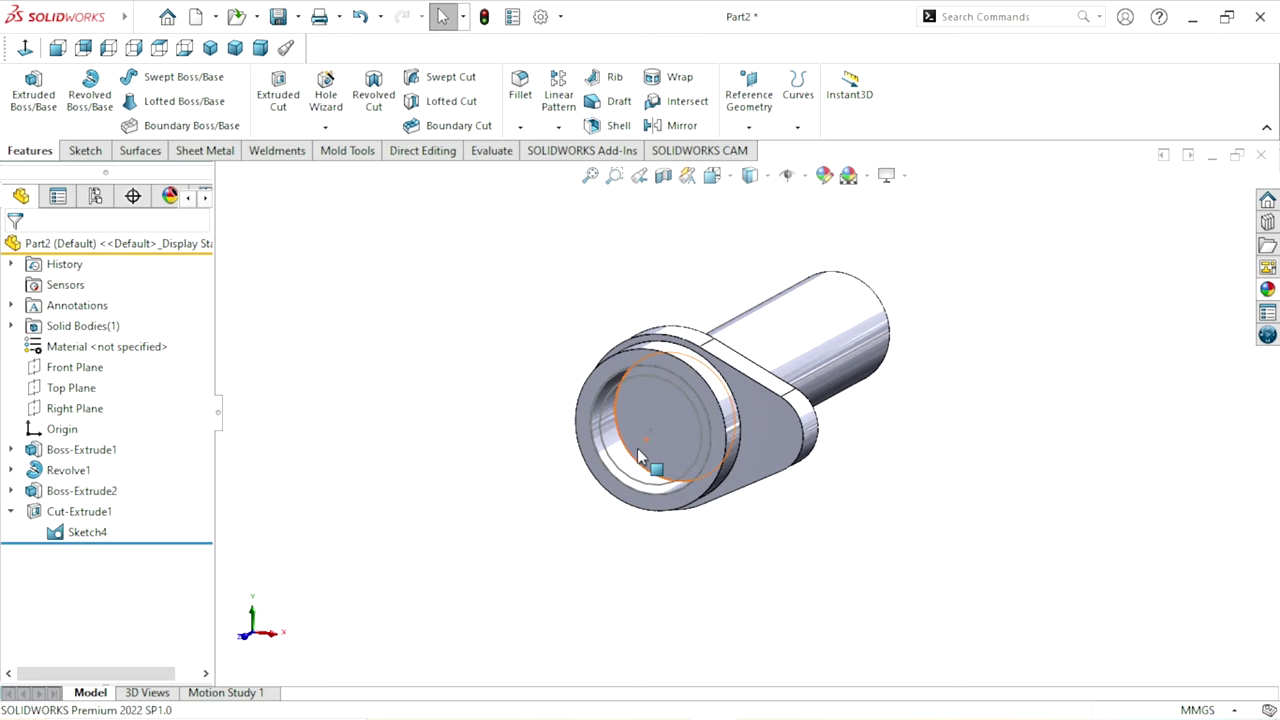
left_click(100, 540)
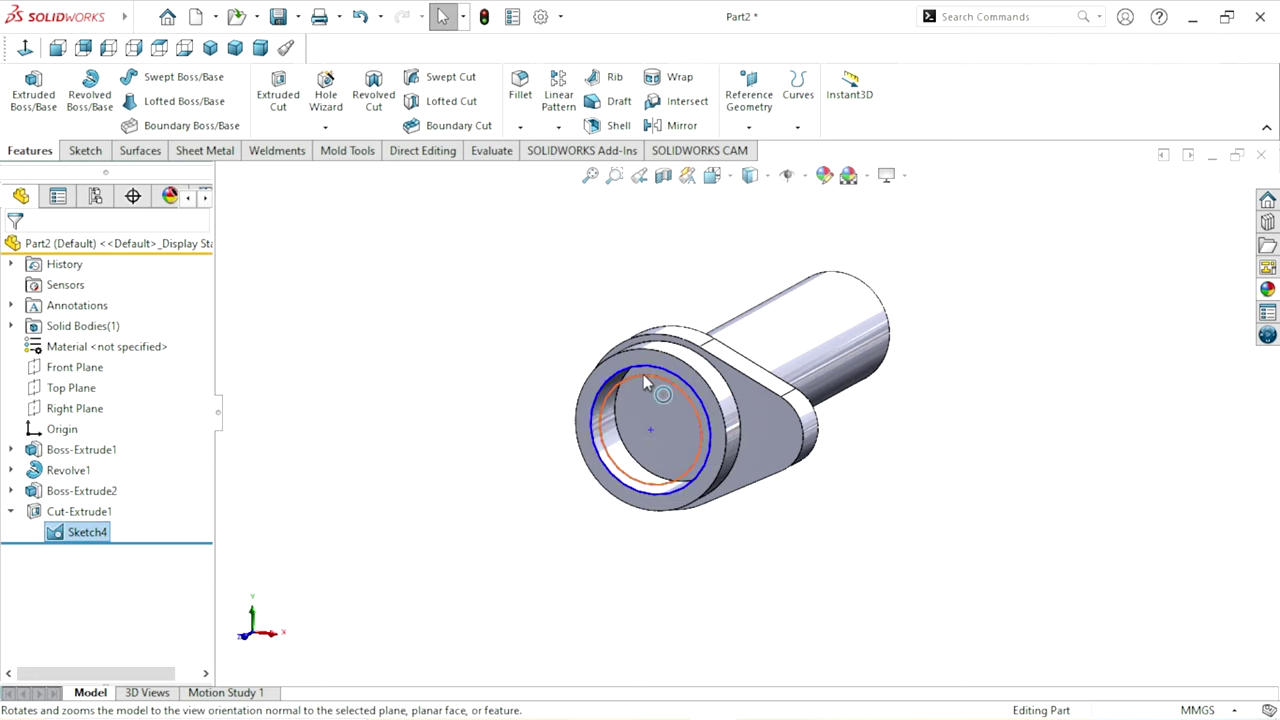
scroll(627, 383, "down", 4)
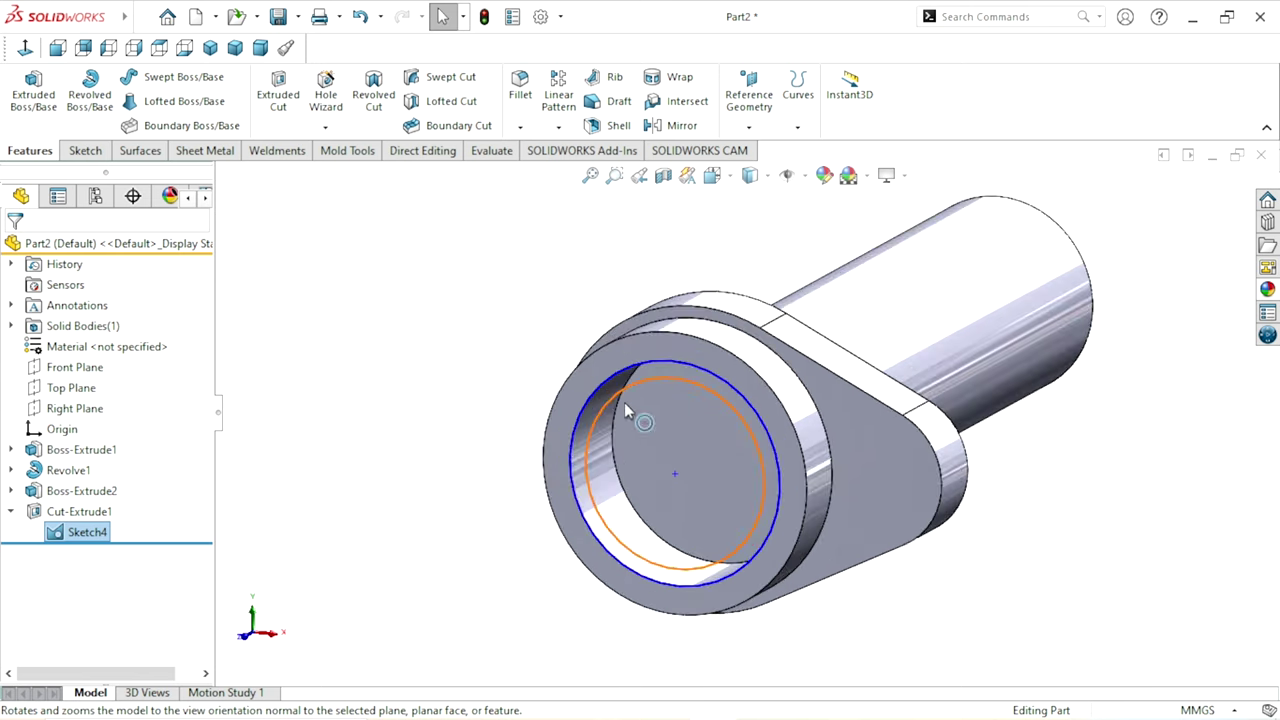
Step: Cut only Sketch4's inner Ø40 contour blind 22 mm deep
left_click(265, 97)
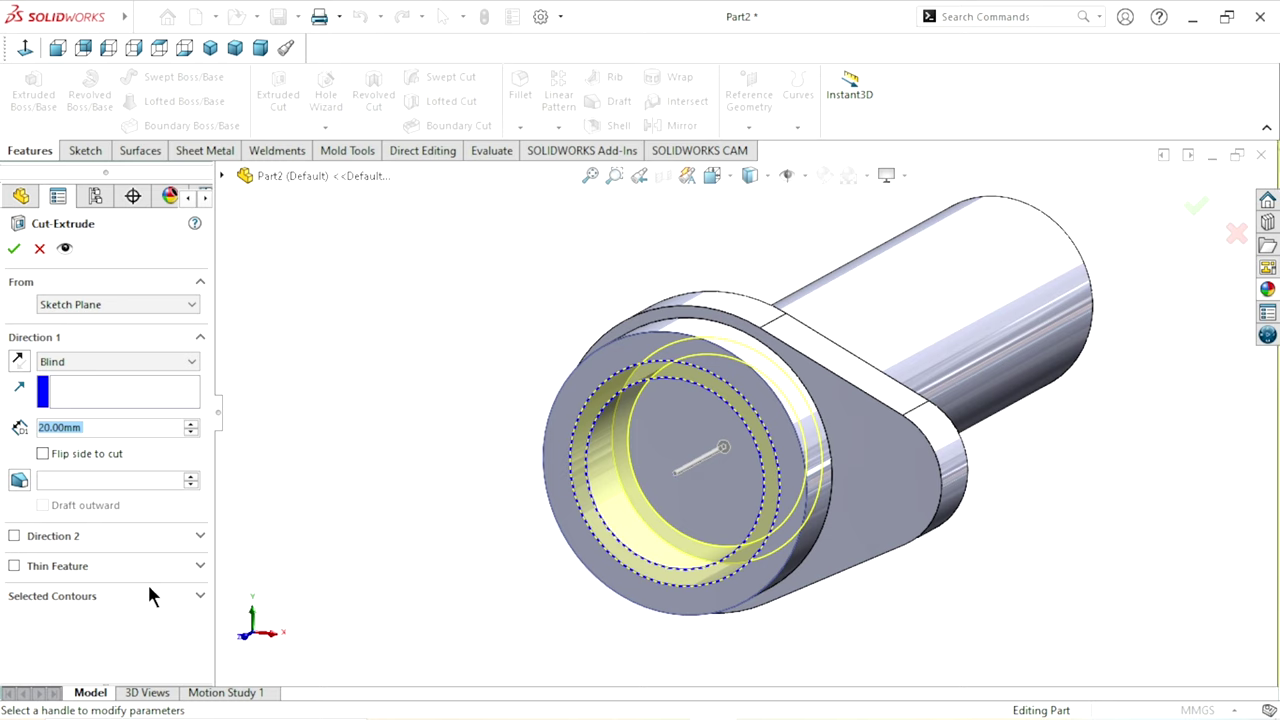
left_click(194, 596)
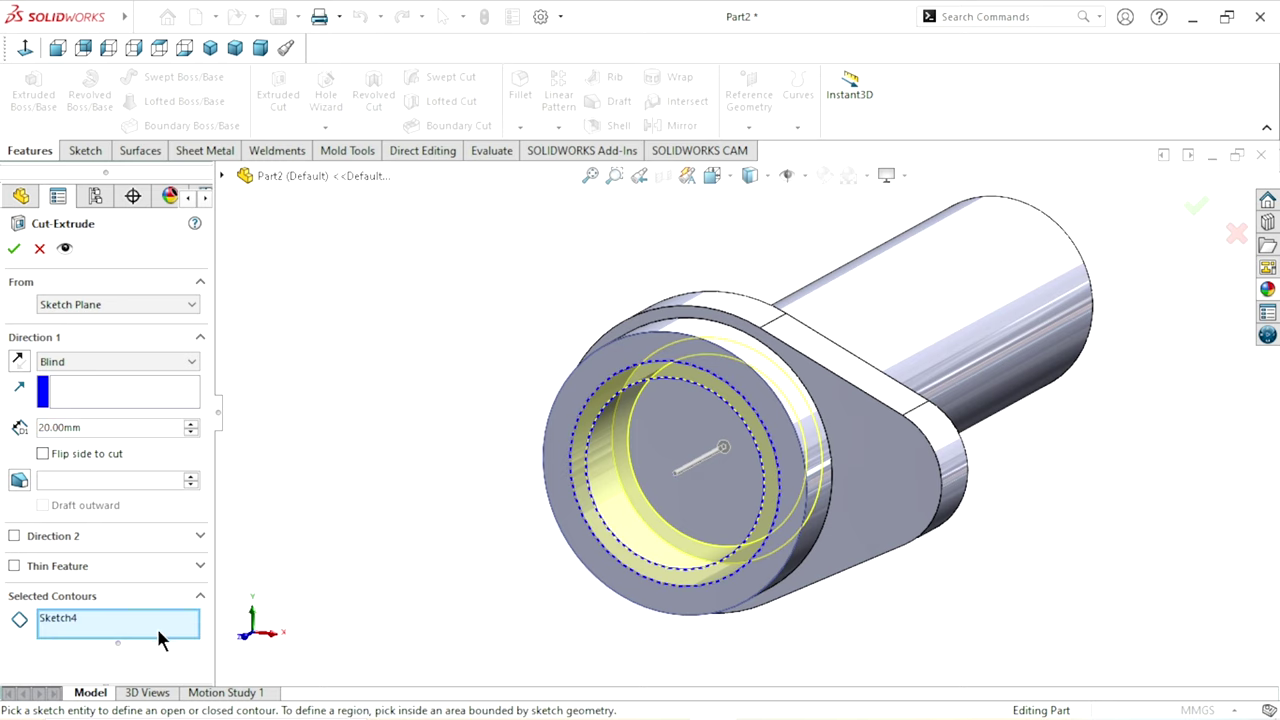
right_click(143, 617)
left_click(171, 630)
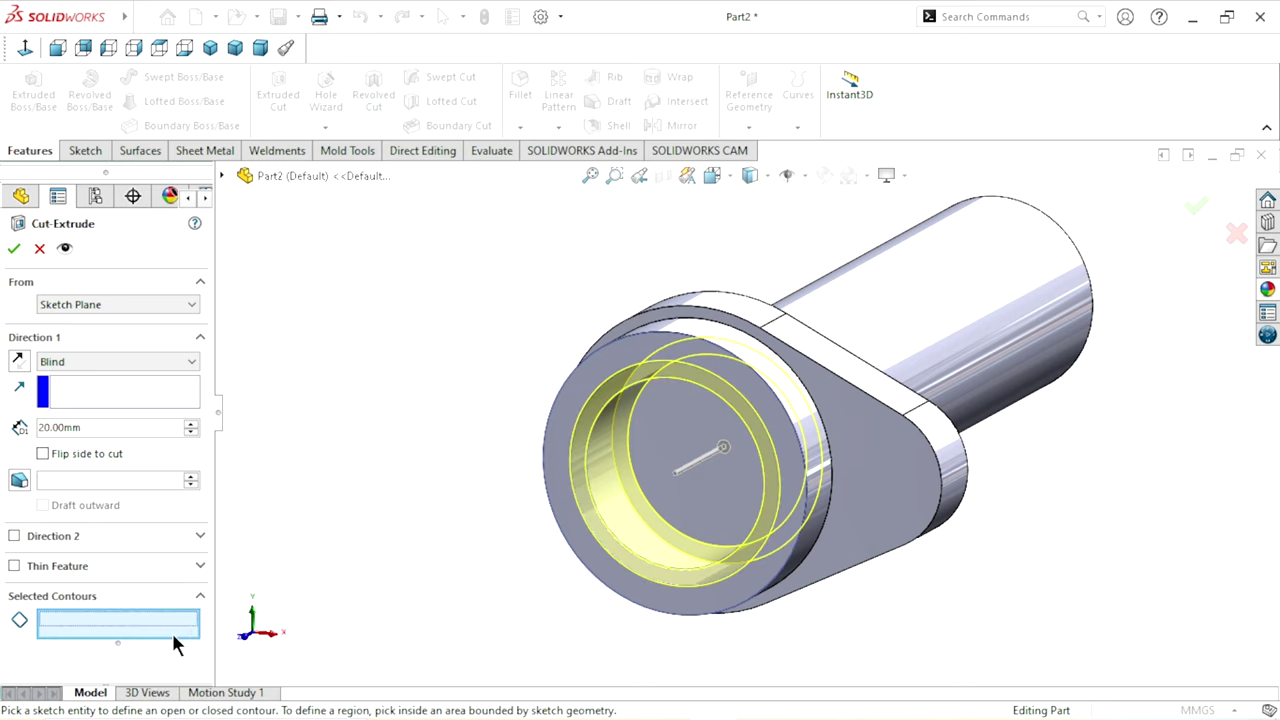
left_click(673, 382)
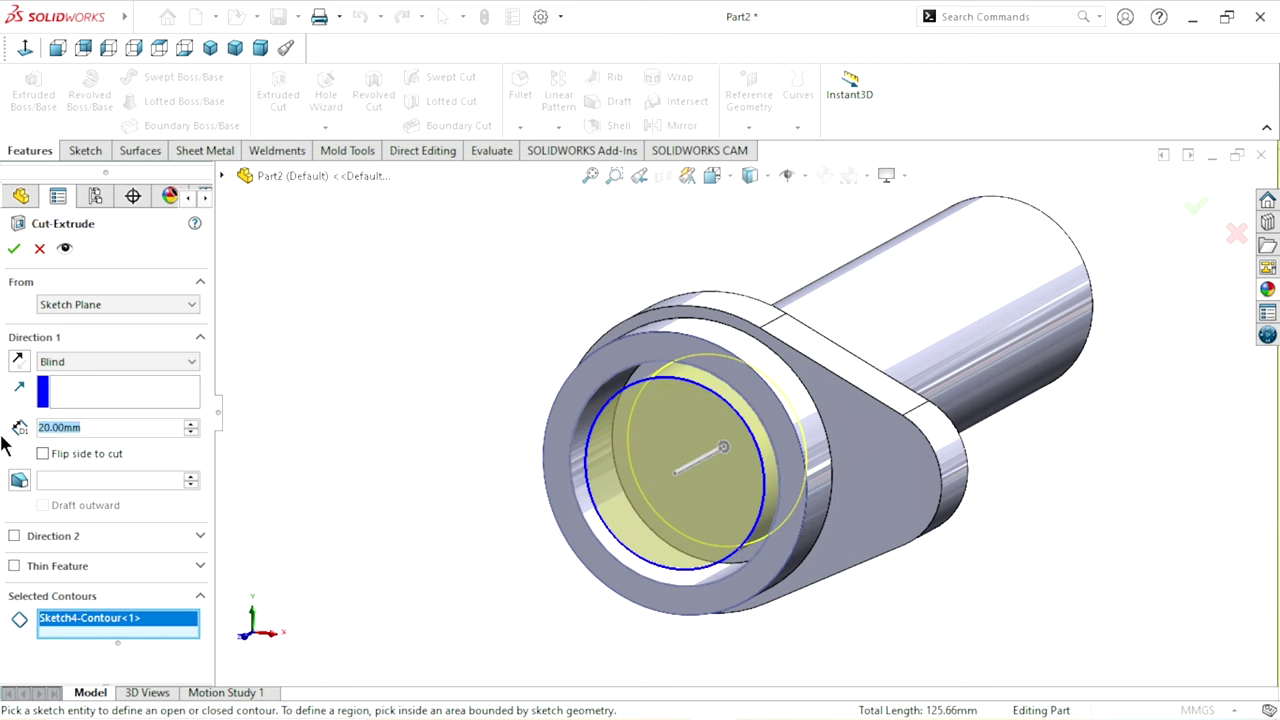
type("22")
key("Return")
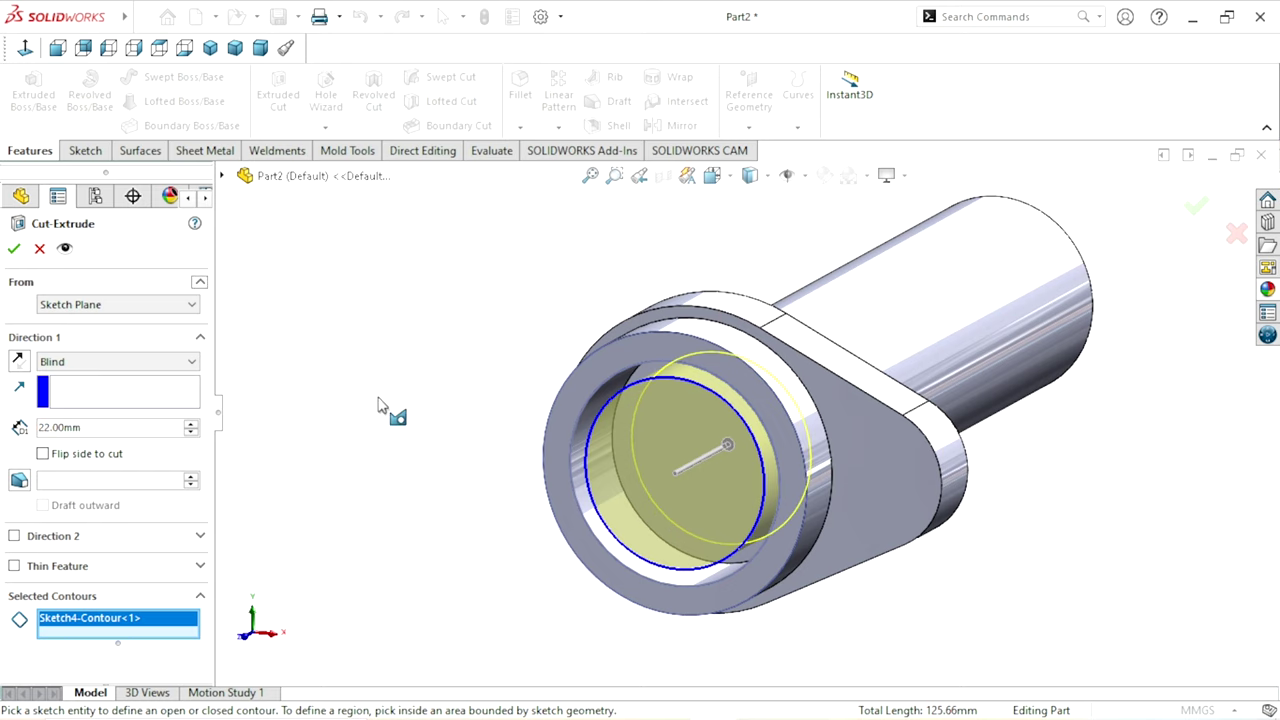
left_click(65, 360)
left_click(72, 379)
left_click(12, 250)
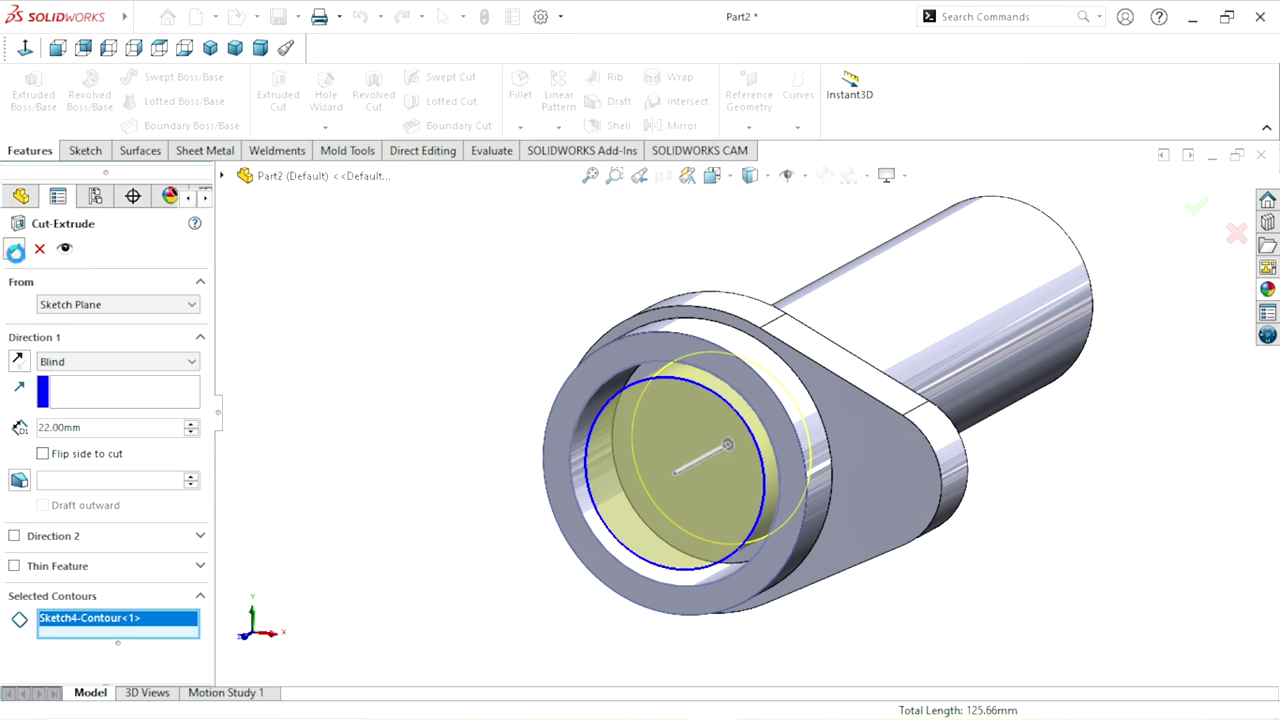
scroll(756, 486, "down", 1)
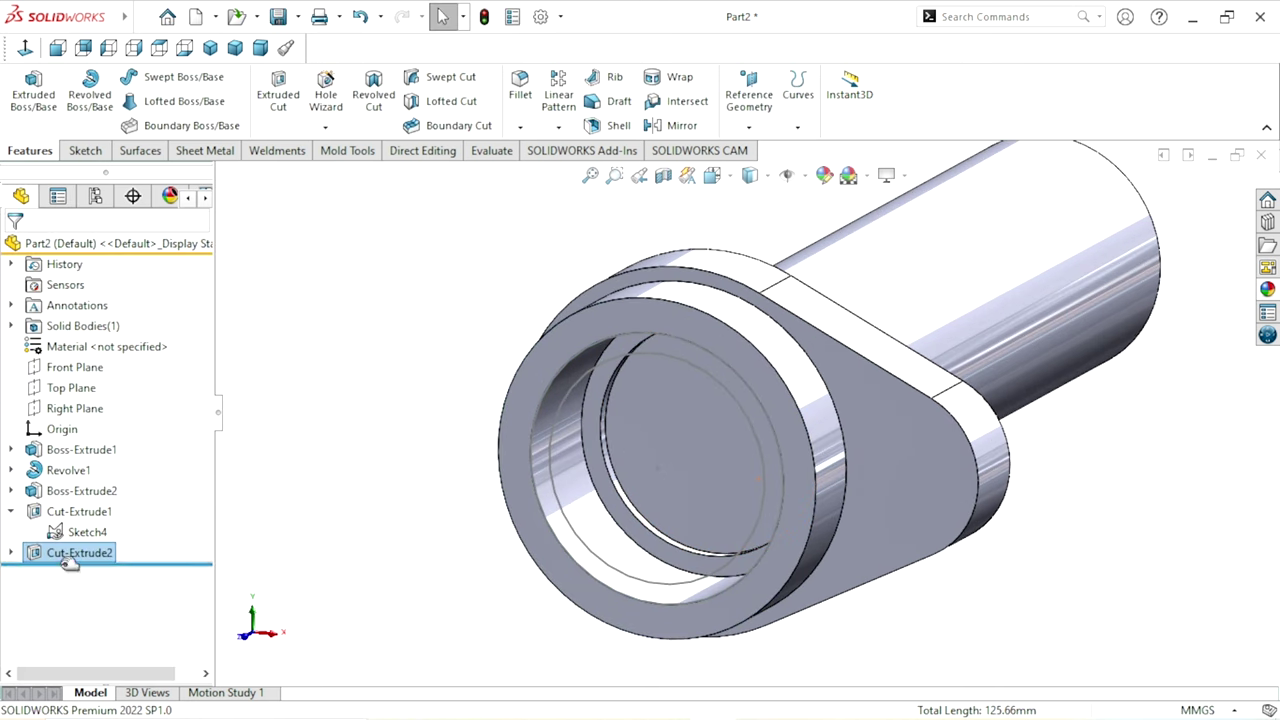
Step: Hide Sketch4 on the model
left_click(88, 530)
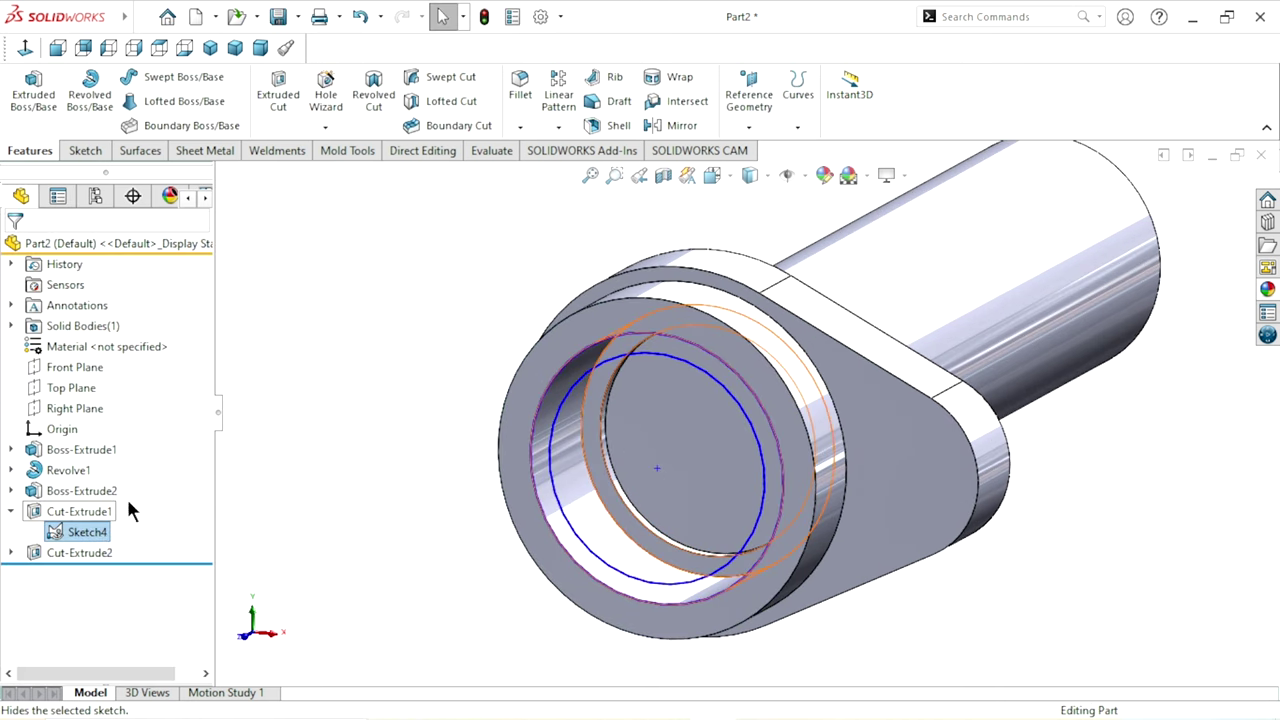
left_click(490, 505)
scroll(680, 510, "up", 3)
scroll(746, 452, "down", 2)
Step: Turn the part end-on and start Sketch5 on the bore's bottom face
mouse_move(746, 444)
middle_mouse_down()
mouse_move(680, 434)
mouse_move(543, 366)
mouse_move(487, 427)
mouse_move(534, 397)
mouse_move(523, 437)
middle_mouse_up()
scroll(1052, 405, "down", 3)
scroll(1052, 405, "up", 2)
mouse_move(1052, 405)
middle_mouse_down()
mouse_move(1043, 357)
mouse_move(1019, 387)
middle_mouse_up()
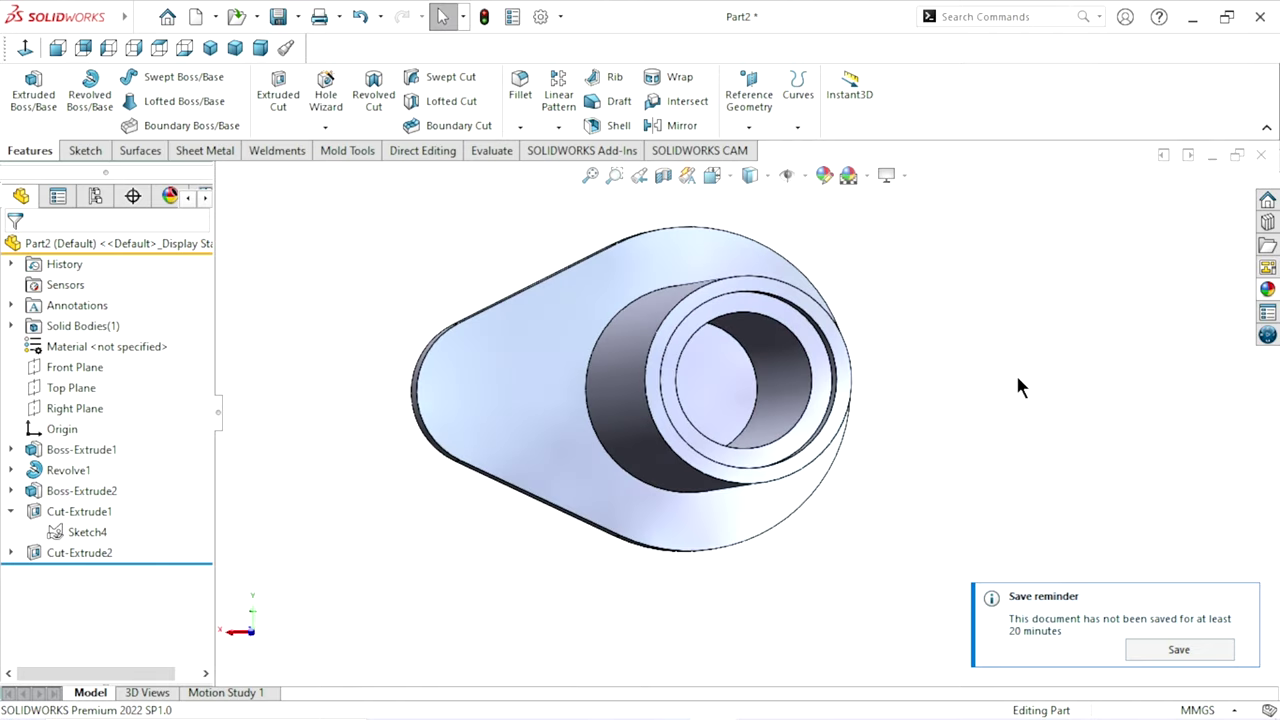
left_click(740, 410)
left_click(819, 345)
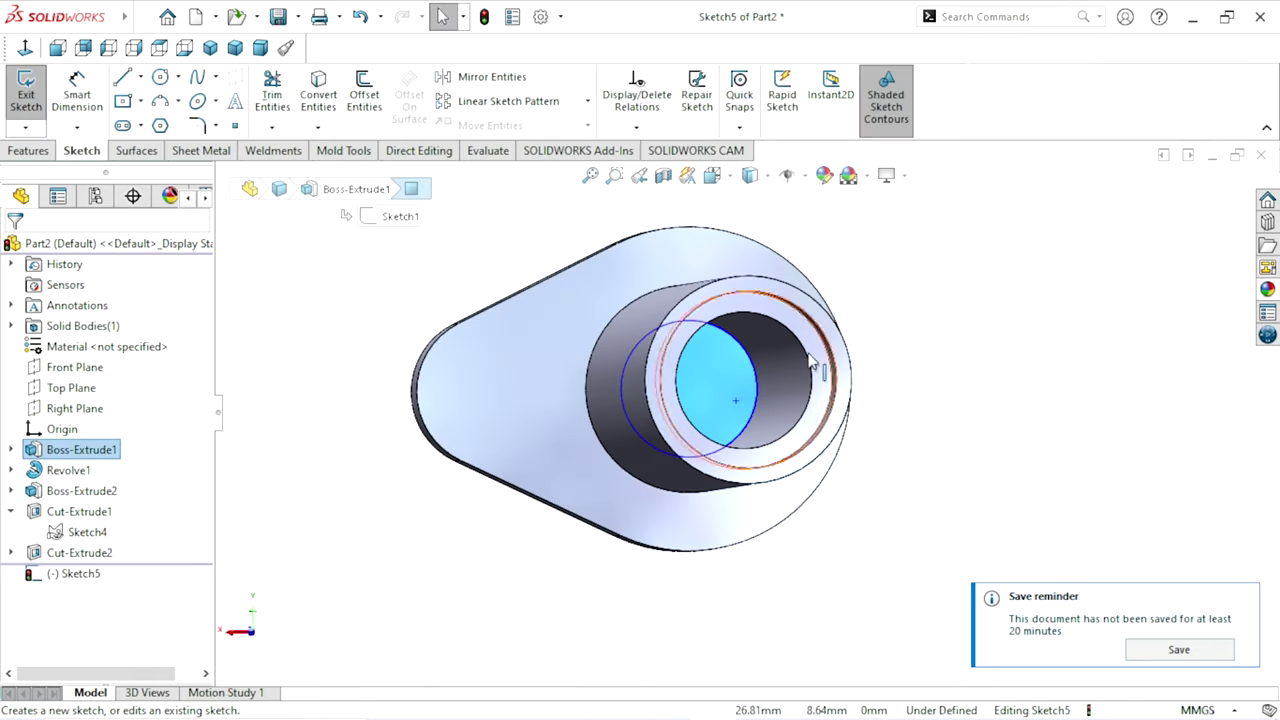
Step: Convert the bore's Ø27 circular edge into Sketch5 and cut it Through All
scroll(760, 415, "down", 3)
left_click(742, 328)
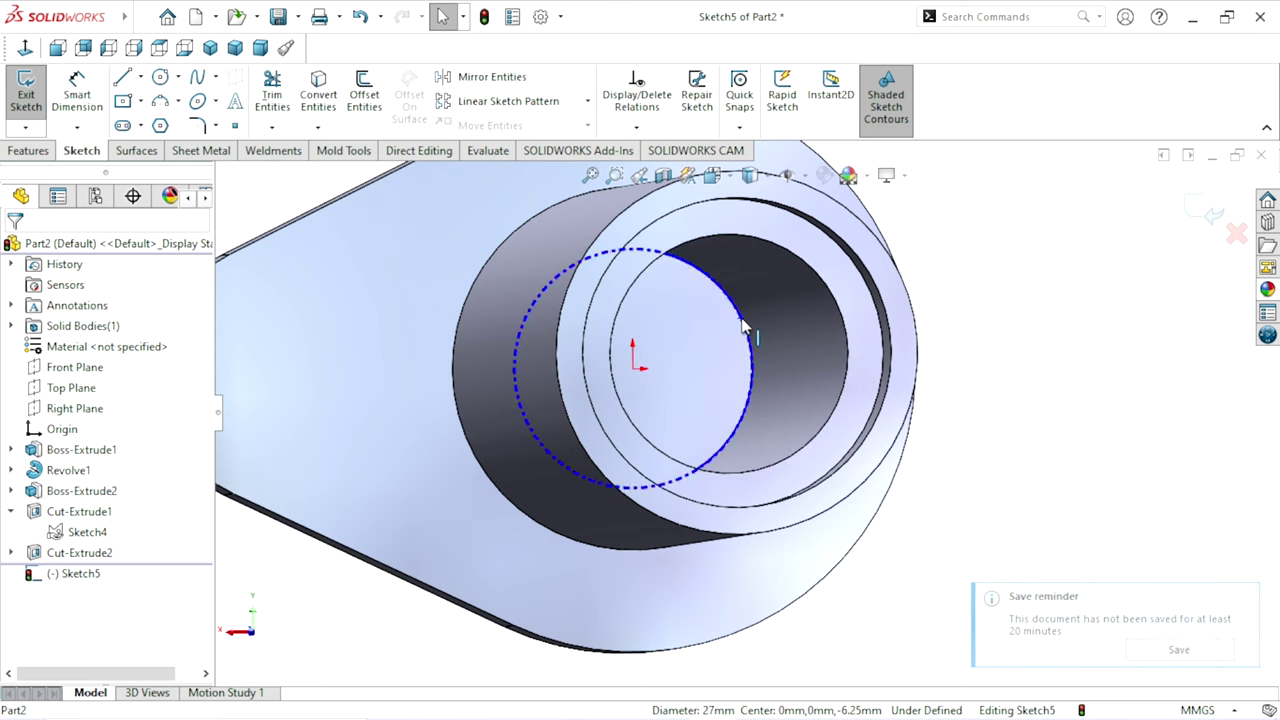
left_click(318, 95)
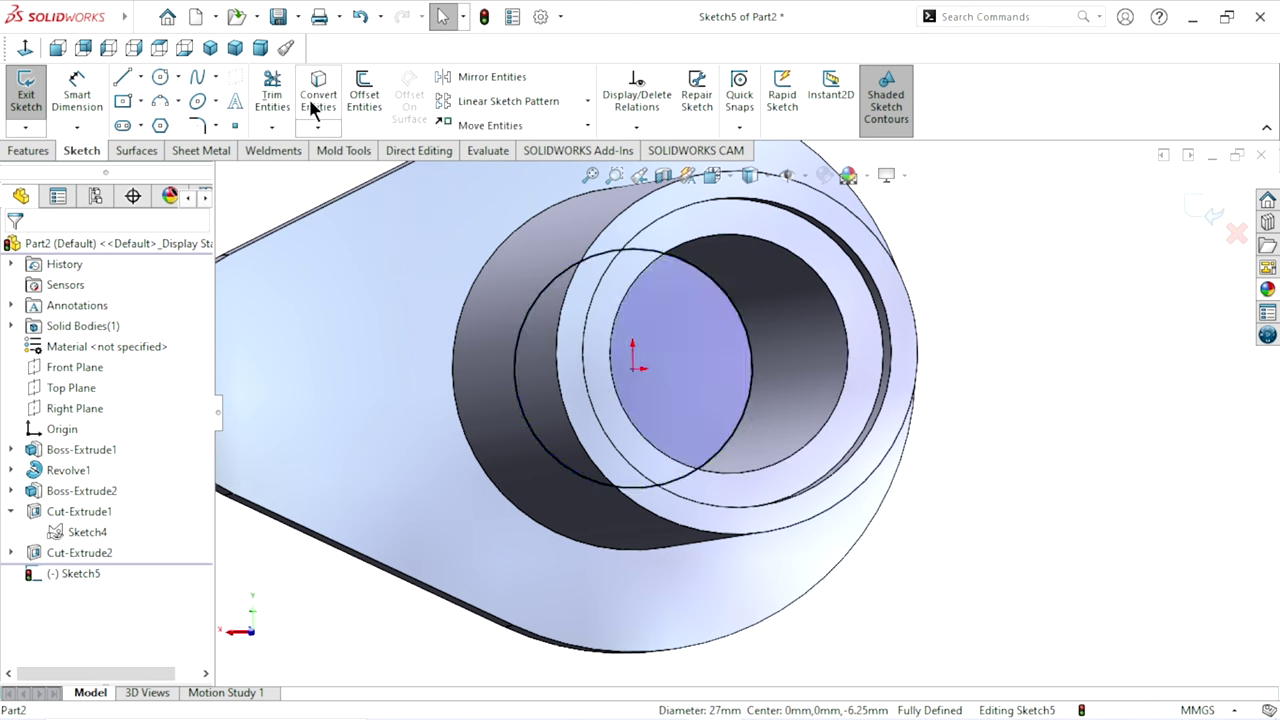
left_click(27, 155)
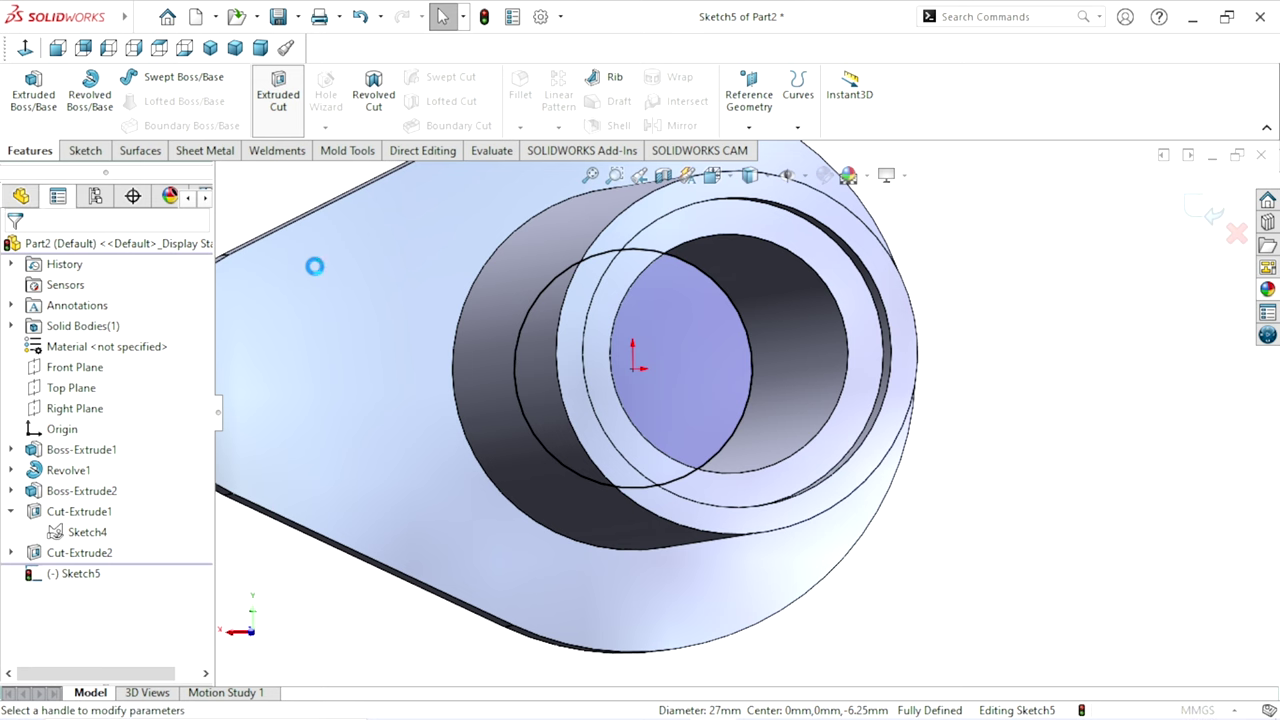
left_click(76, 357)
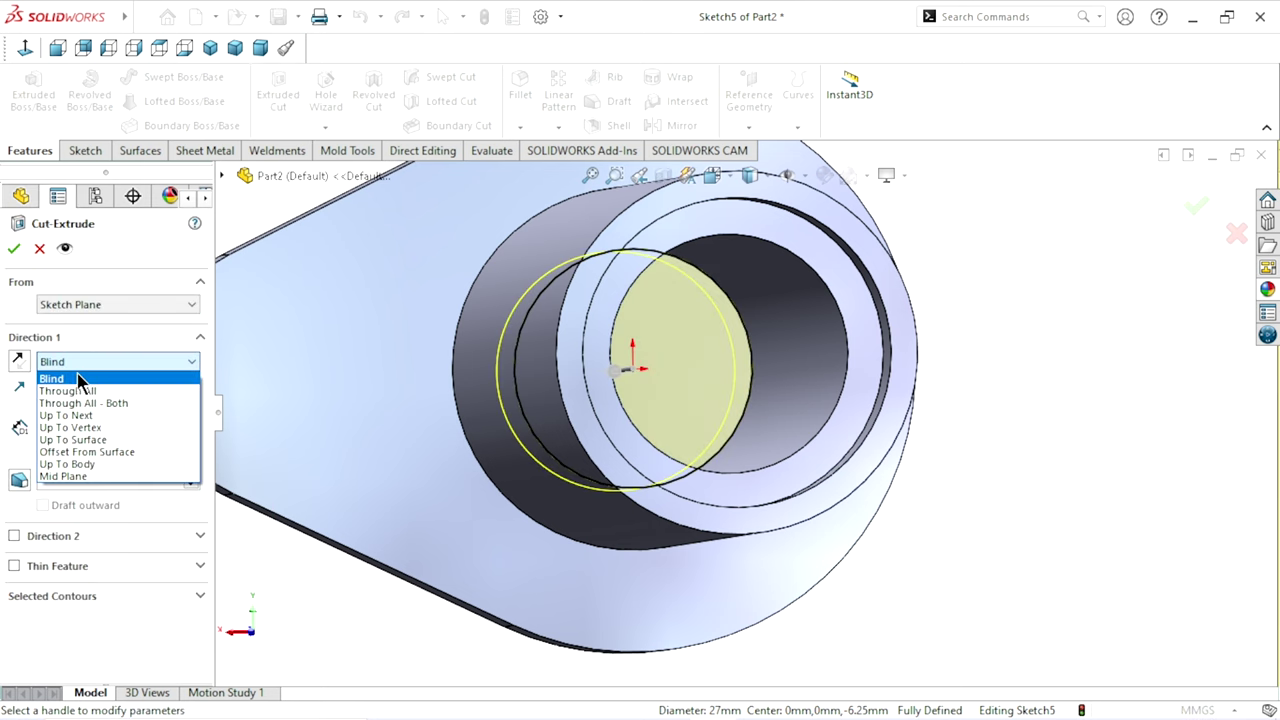
left_click(83, 392)
left_click(14, 251)
scroll(727, 484, "up", 3)
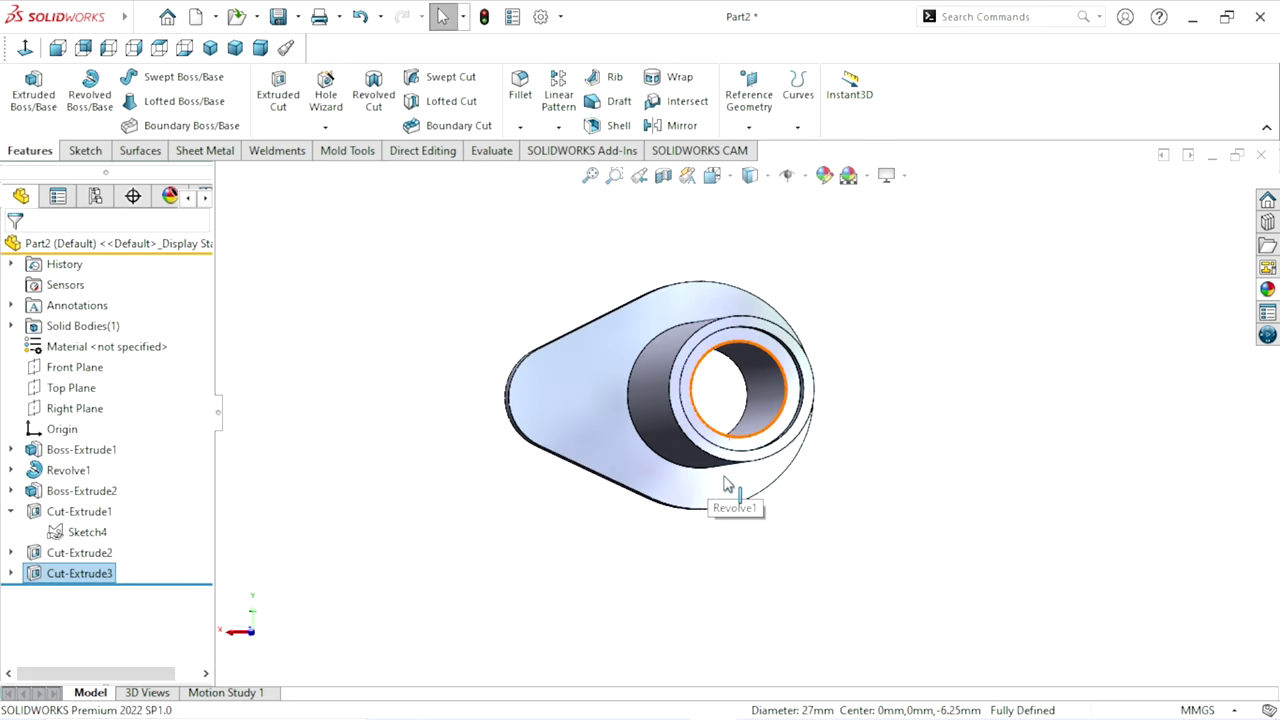
mouse_move(727, 484)
middle_mouse_down()
mouse_move(858, 372)
mouse_move(829, 429)
mouse_move(709, 497)
middle_mouse_up()
scroll(580, 486, "up", 3)
scroll(580, 486, "down", 3)
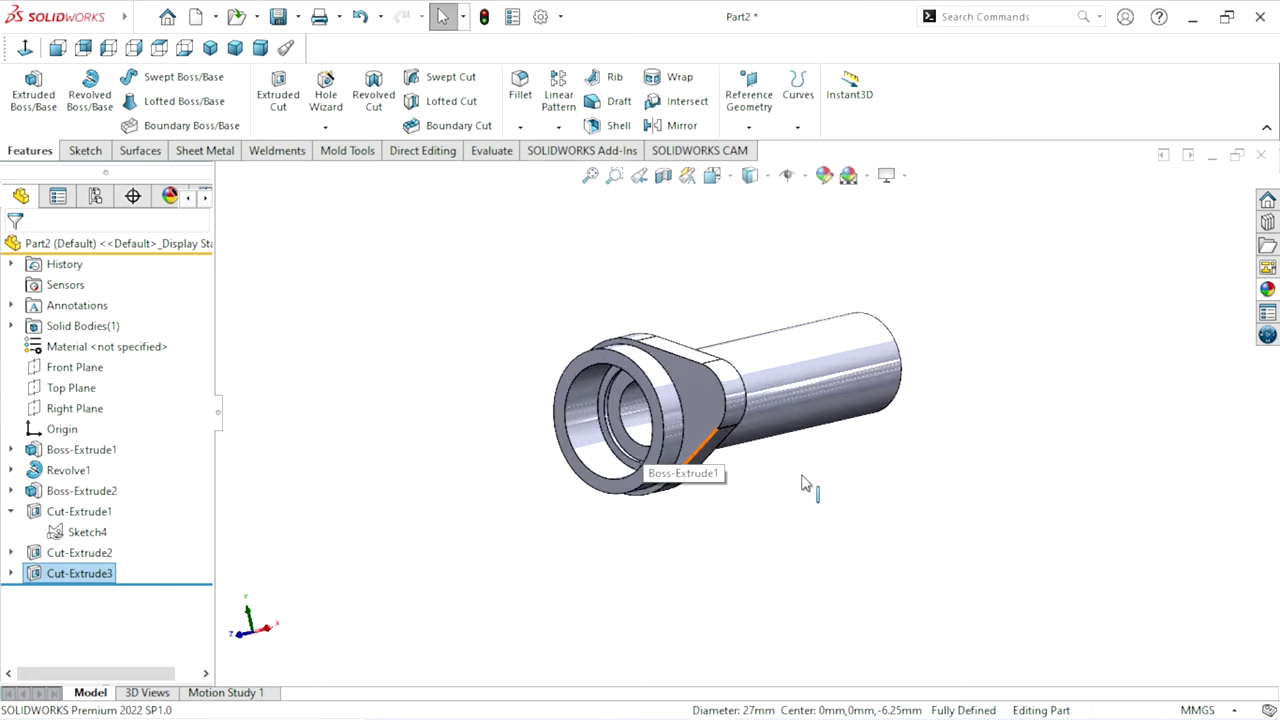
scroll(772, 445, "down", 2)
left_click(895, 457)
mouse_move(769, 500)
middle_mouse_down()
mouse_move(709, 463)
mouse_move(743, 500)
mouse_move(877, 491)
mouse_move(887, 531)
mouse_move(786, 429)
mouse_move(737, 457)
mouse_move(797, 433)
mouse_move(757, 449)
middle_mouse_up()
key("ctrl+7")
Step: Begin a 0.5 mm chamfer on the inner bore edge and bore face
left_click(520, 129)
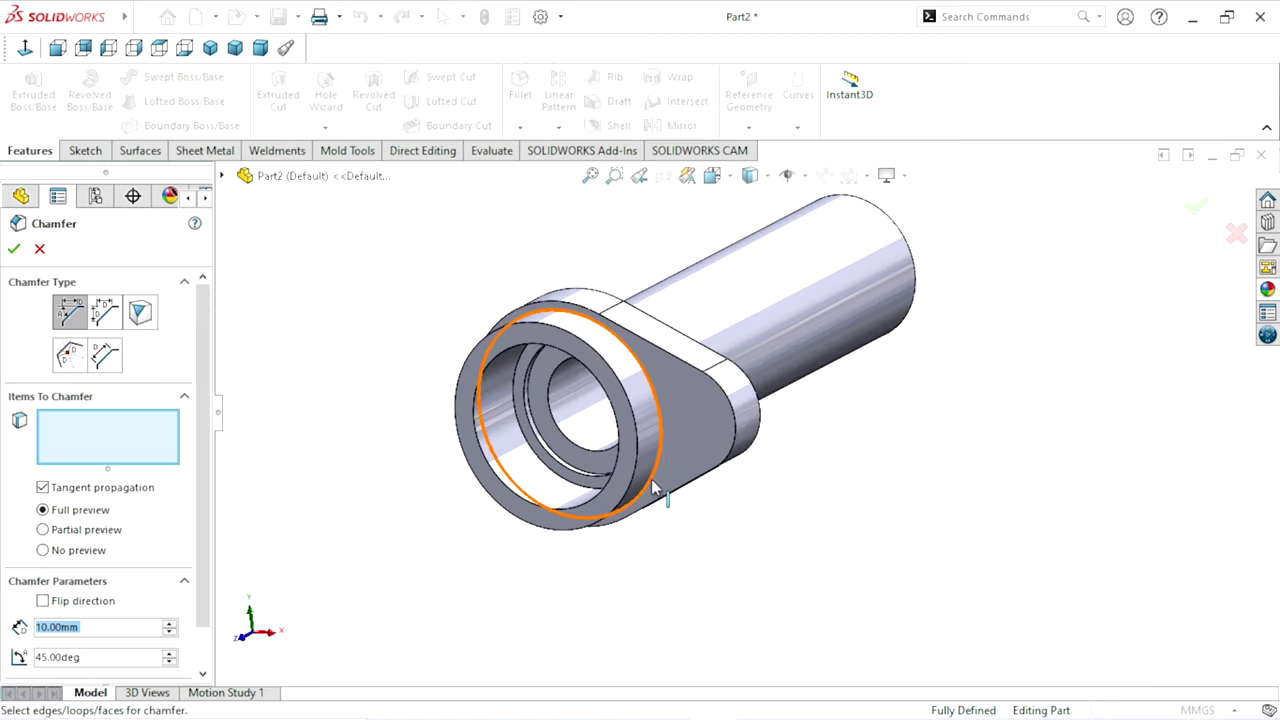
scroll(600, 470, "down", 3)
scroll(585, 455, "down", 2)
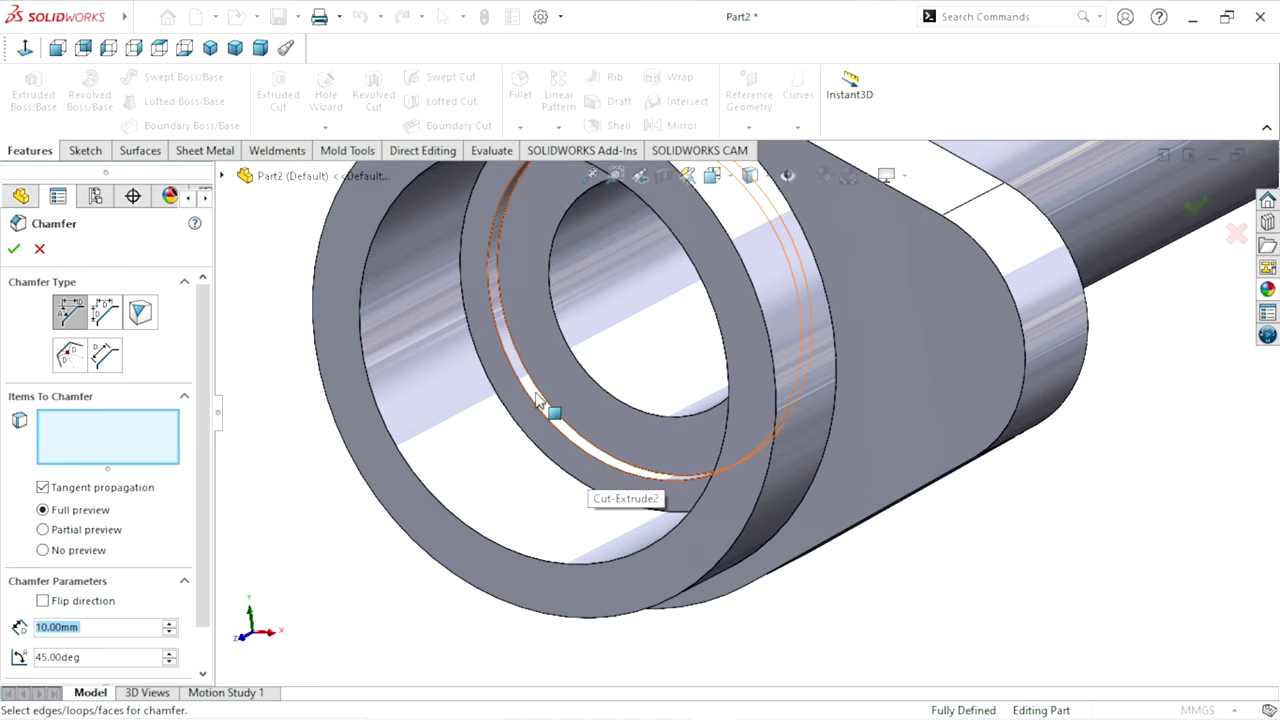
left_click(535, 400)
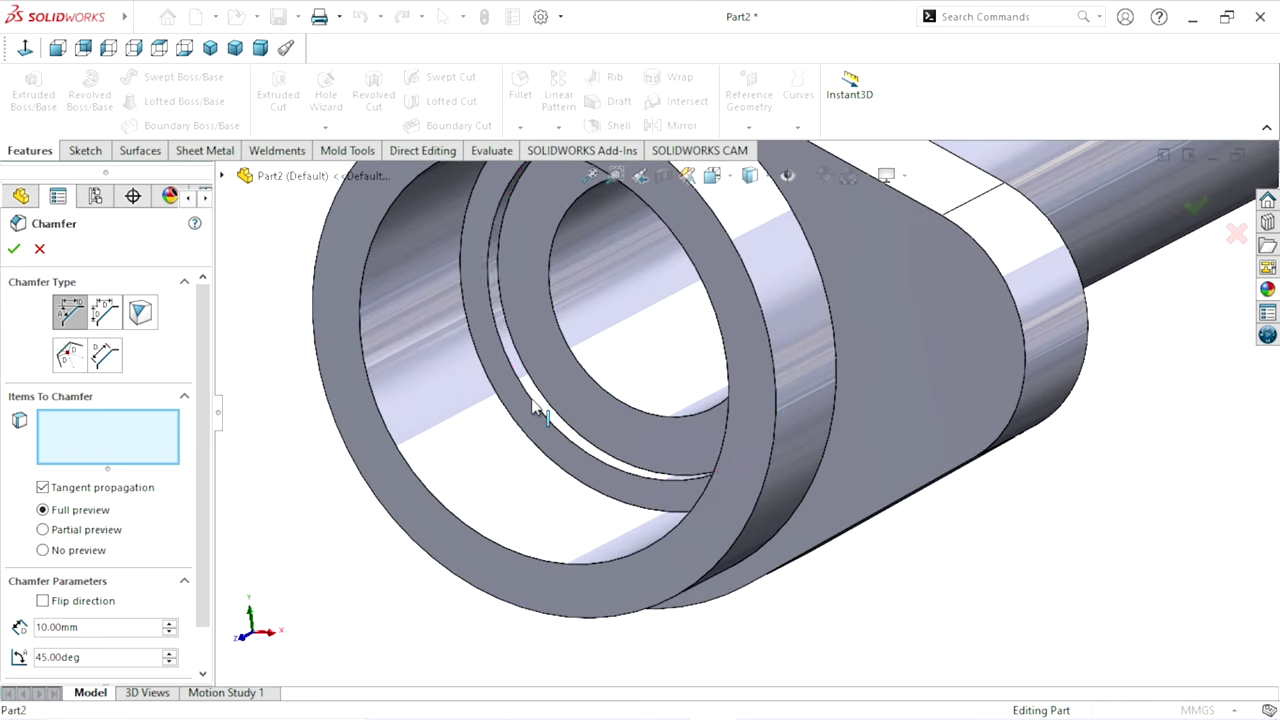
left_click(611, 395)
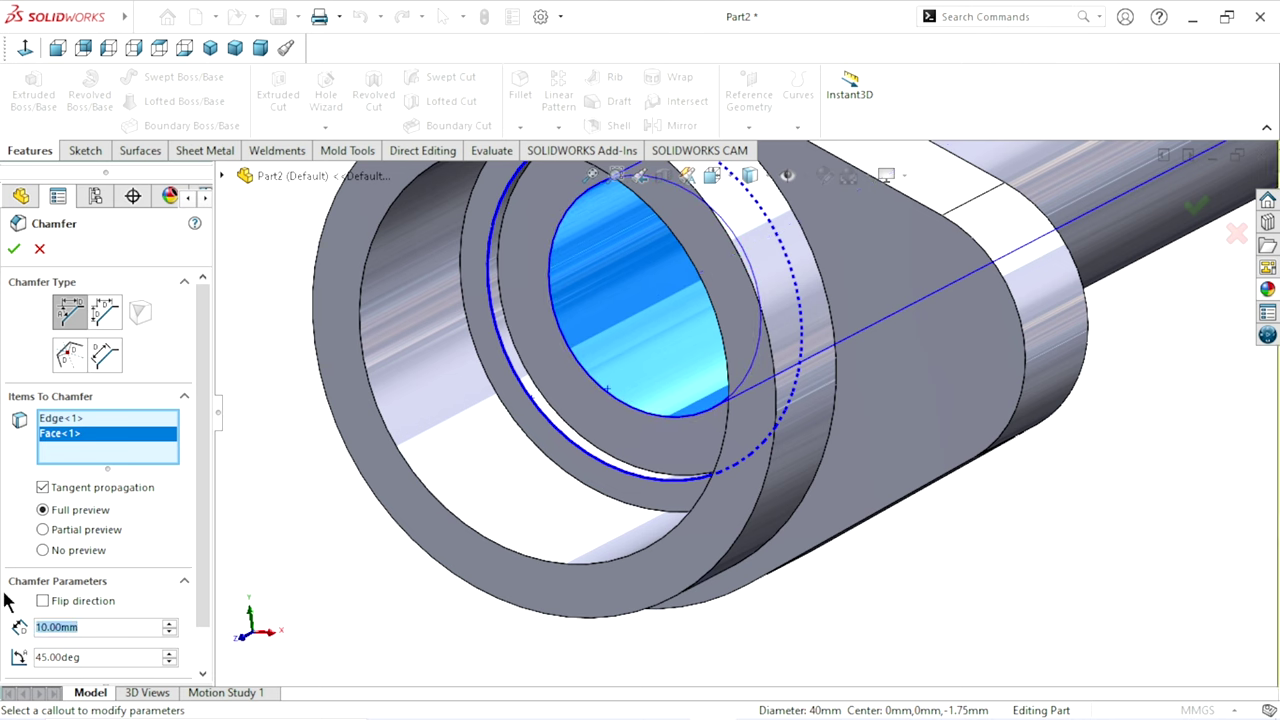
type("0.5")
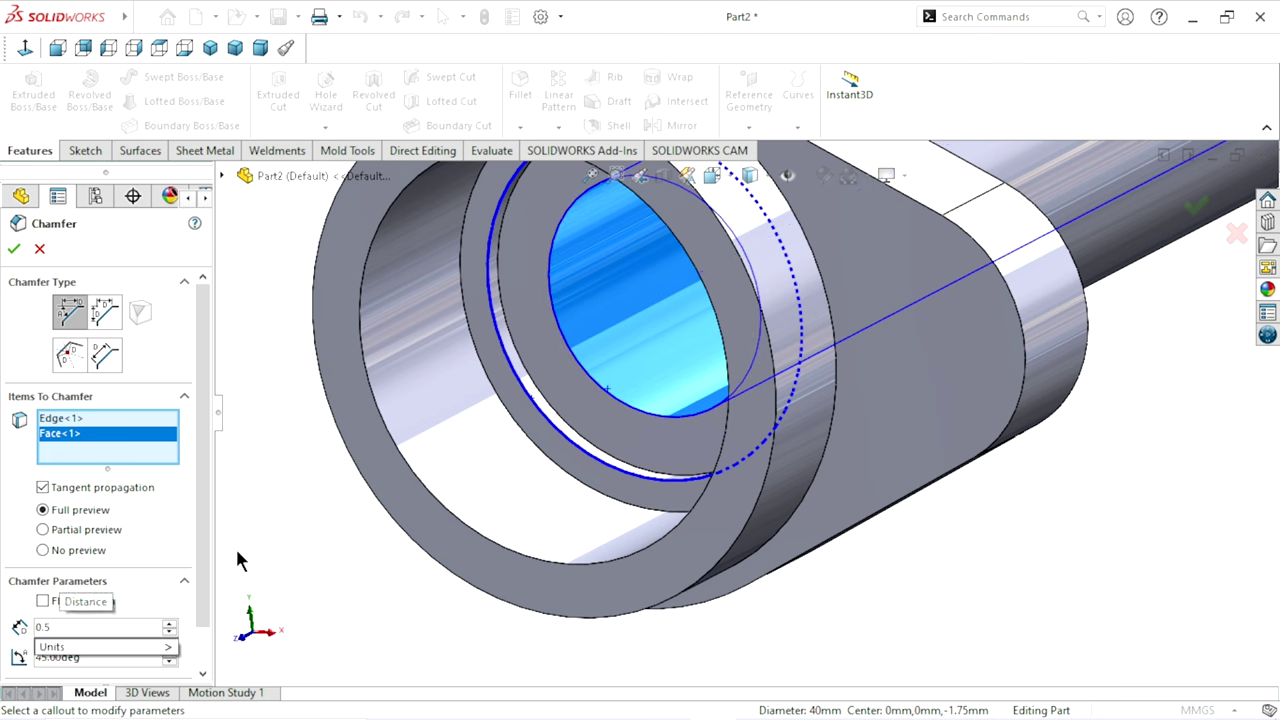
key("Return")
key("f")
Step: Add the two tube-end rim edges to the chamfer
mouse_move(901, 357)
middle_mouse_down()
mouse_move(726, 443)
mouse_move(763, 466)
middle_mouse_up()
scroll(920, 449, "down", 5)
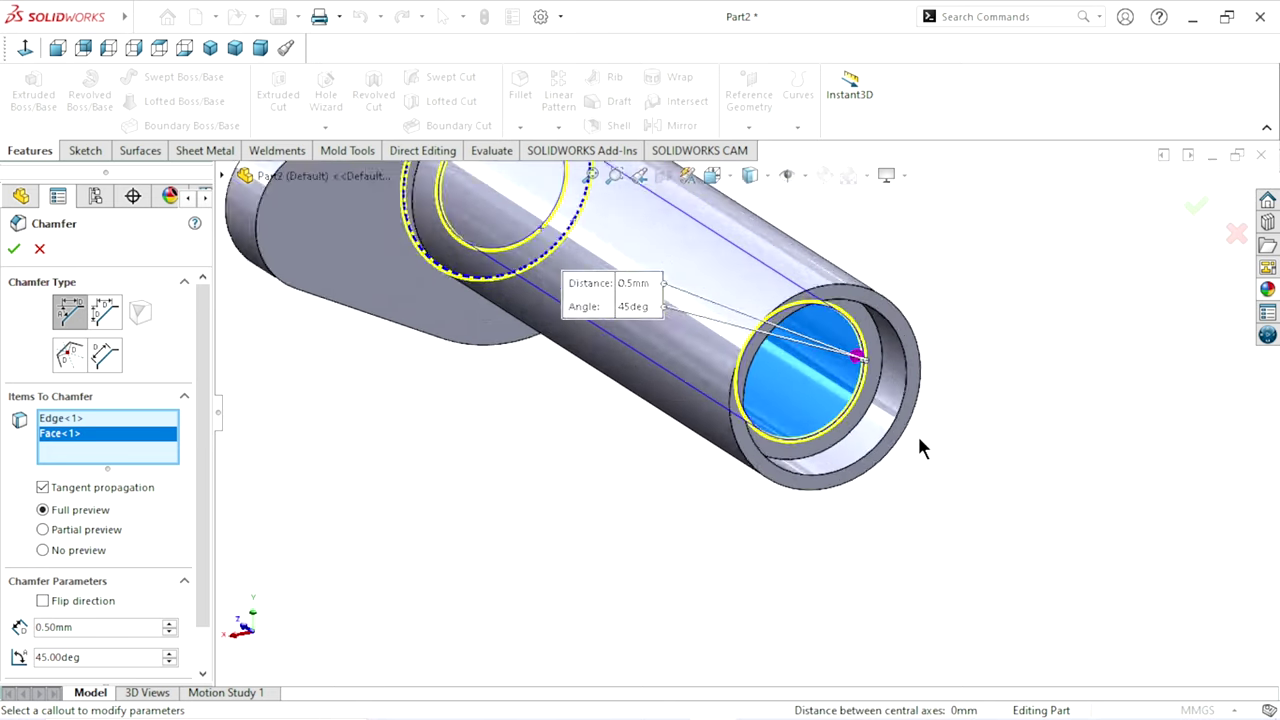
scroll(845, 398, "down", 3)
left_click(840, 368)
scroll(838, 421, "up", 3)
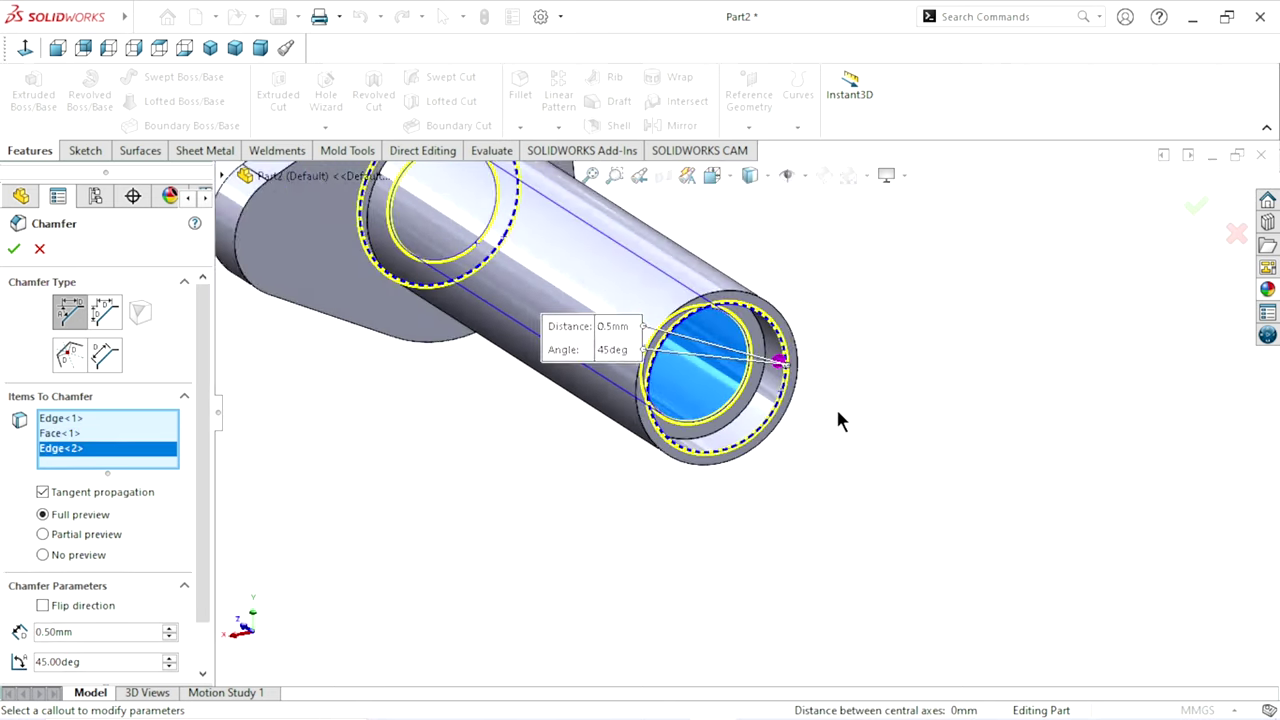
left_click(765, 305)
scroll(669, 479, "up", 5)
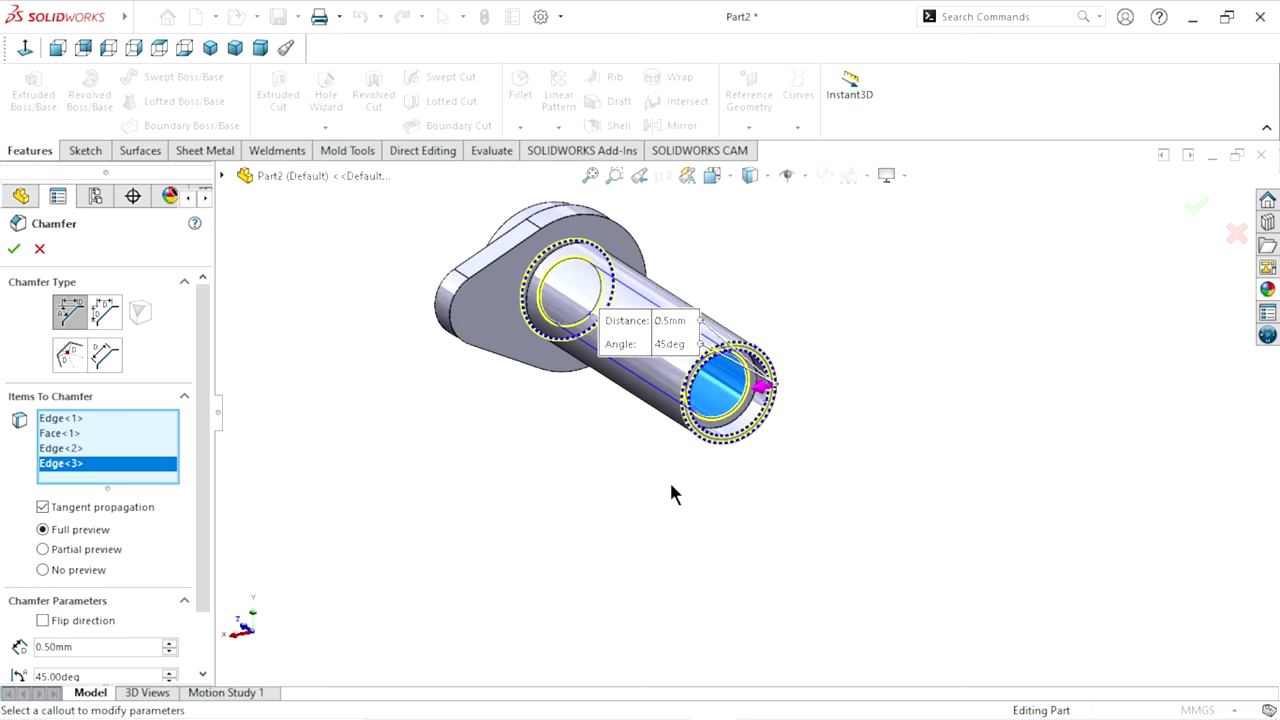
Step: Add two flange edges to the chamfer
middle_click_drag(669, 479, 563, 417)
scroll(709, 423, "down", 3)
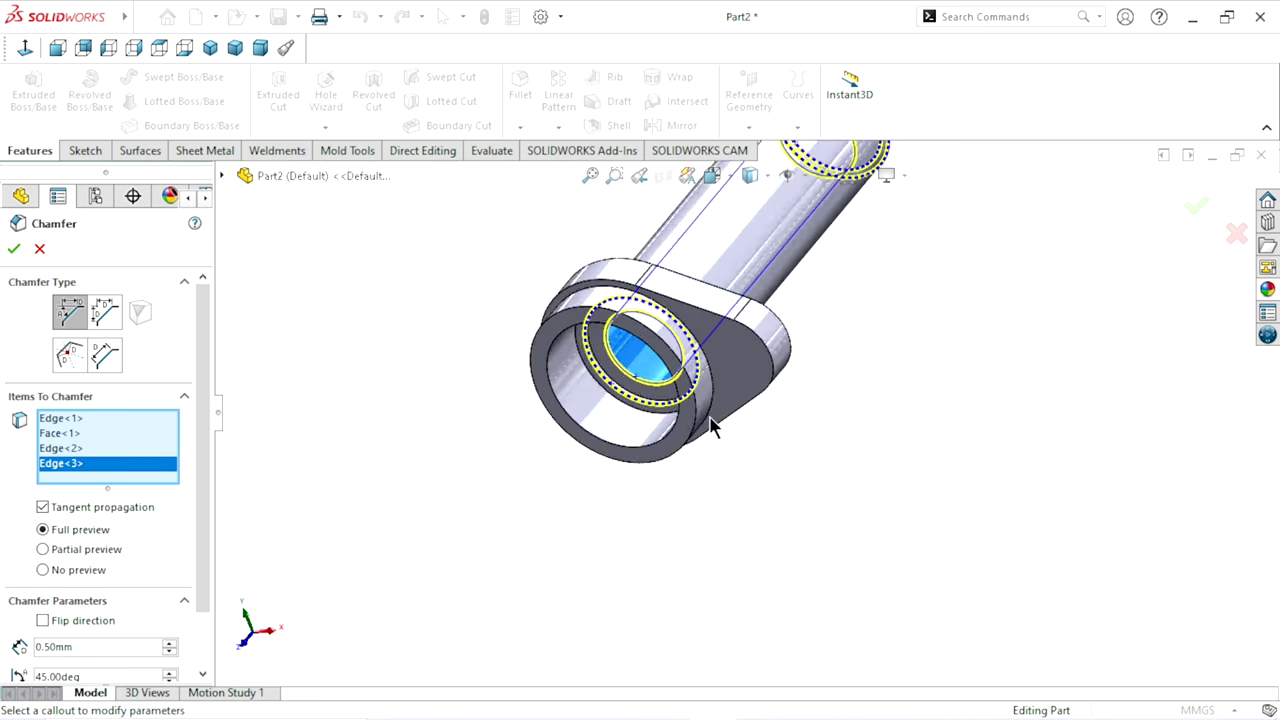
scroll(737, 391, "down", 2)
scroll(705, 280, "down", 2)
left_click(708, 275)
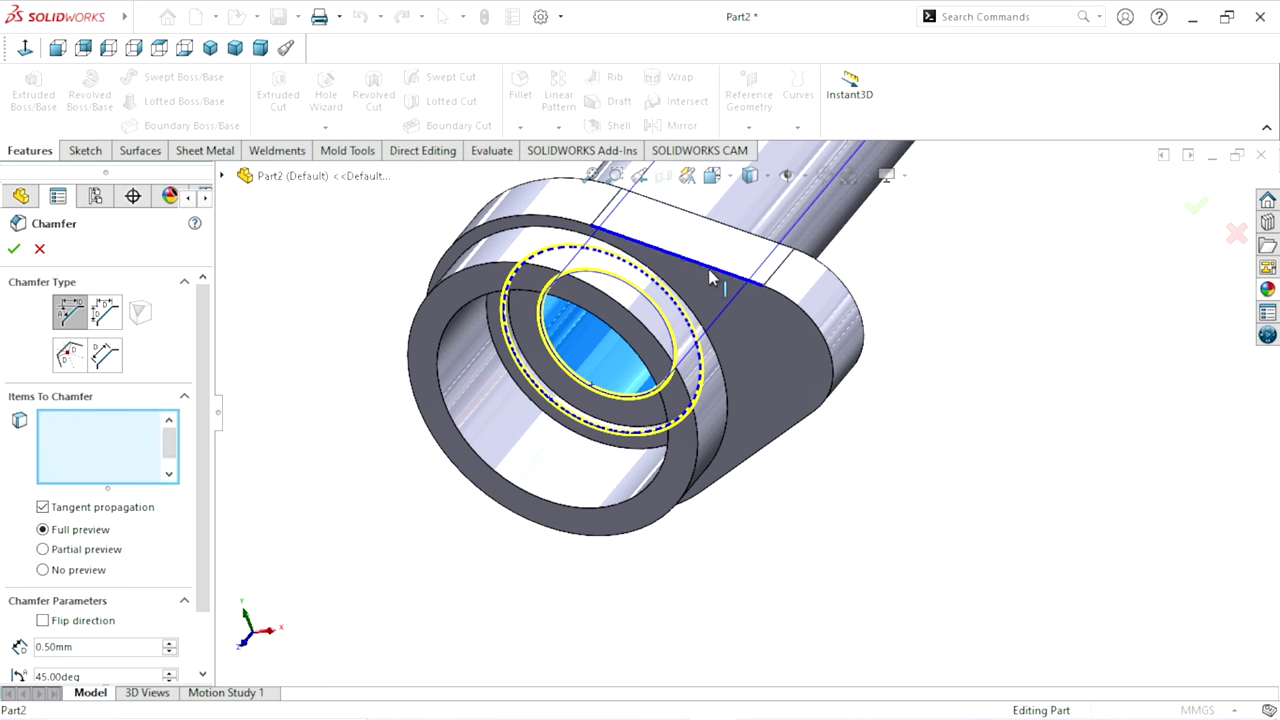
scroll(843, 357, "up", 3)
middle_click_drag(843, 357, 714, 480)
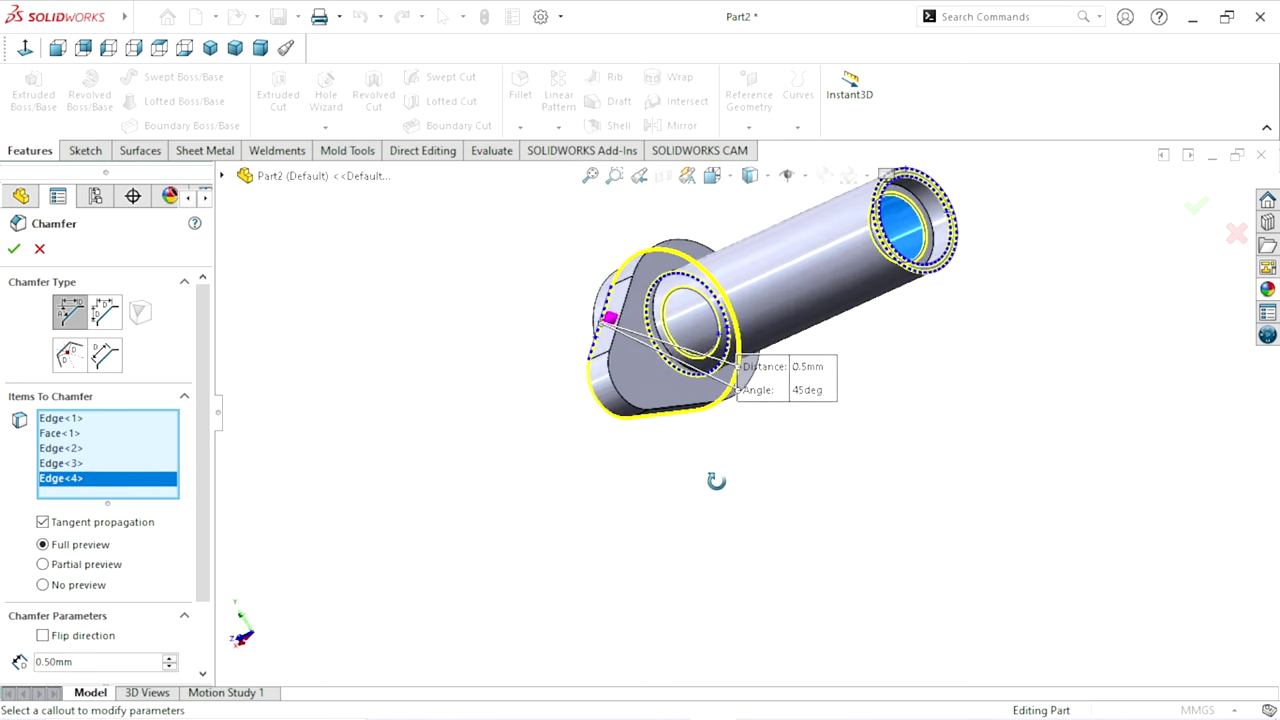
scroll(665, 258, "down", 4)
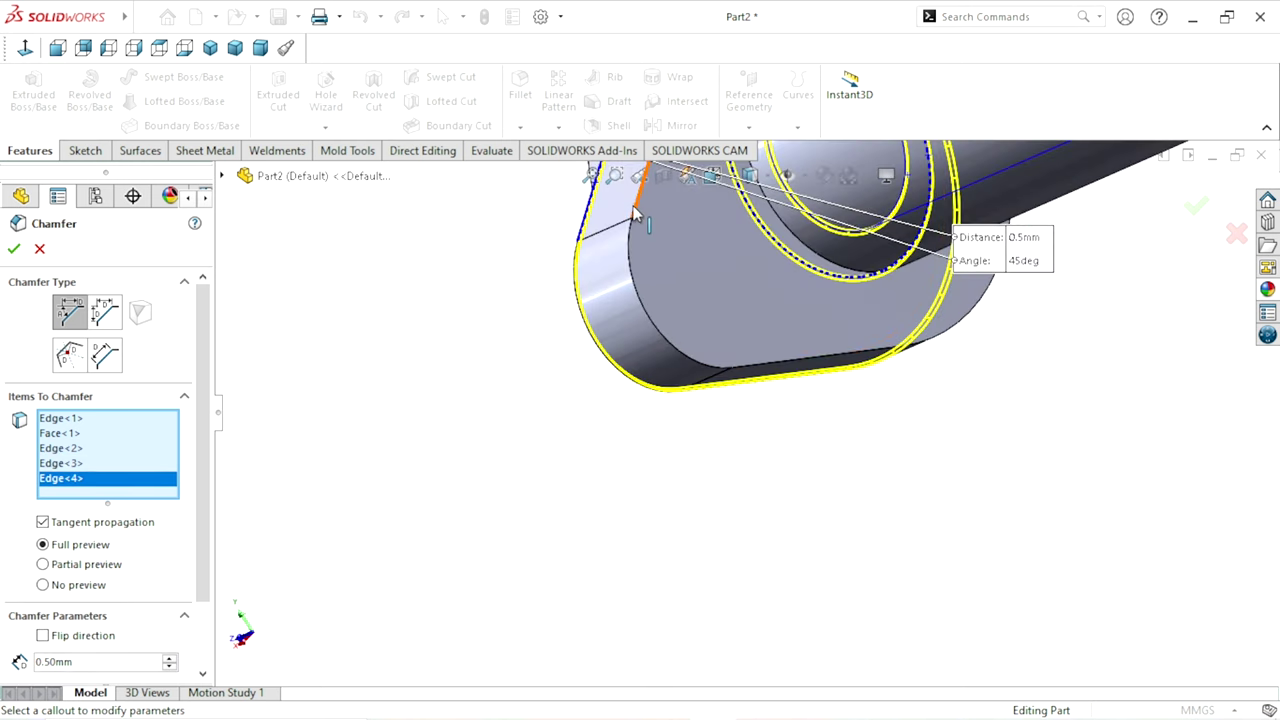
left_click(620, 390)
scroll(620, 392, "up", 4)
Step: Review the whole part and accept the 0.5 mm × 45° chamfer
middle_click_drag(620, 394, 757, 400)
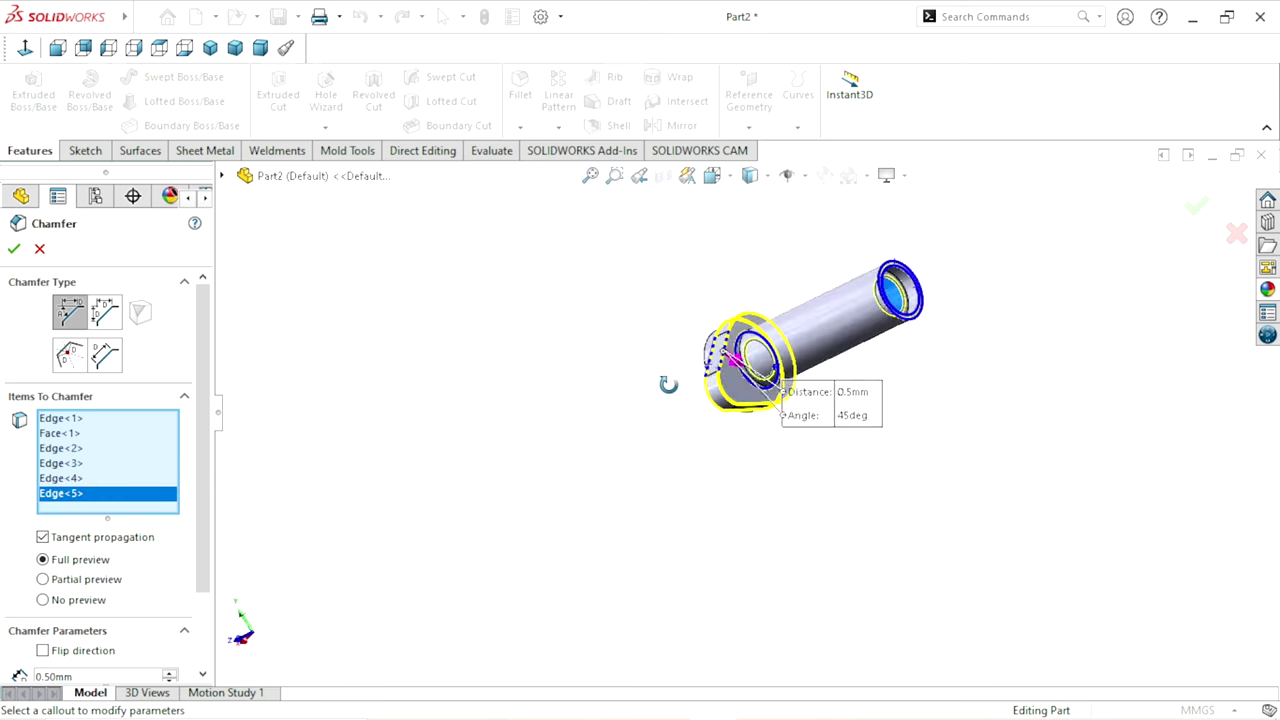
scroll(757, 410, "down", 3)
scroll(757, 420, "down", 2)
mouse_move(909, 423)
middle_mouse_down()
mouse_move(824, 401)
mouse_move(868, 420)
mouse_move(991, 394)
mouse_move(1029, 429)
middle_mouse_up()
scroll(935, 422, "up", 3)
scroll(920, 370, "down", 2)
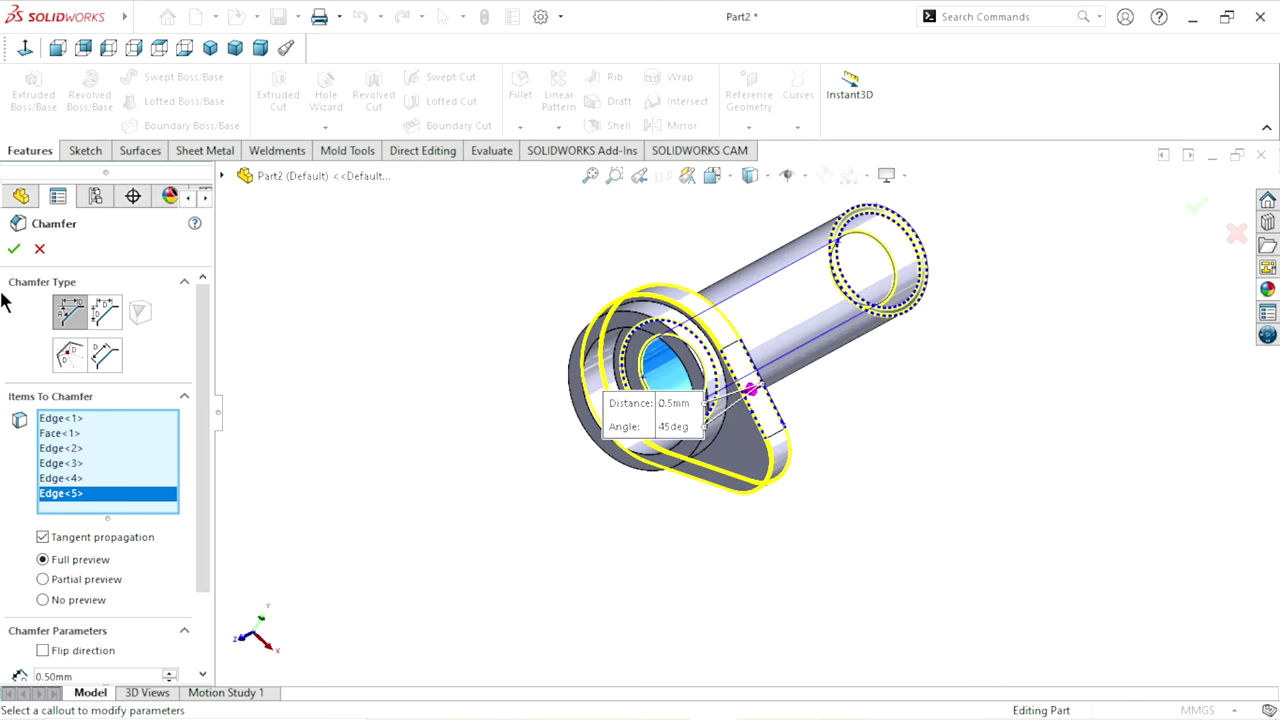
left_click(13, 249)
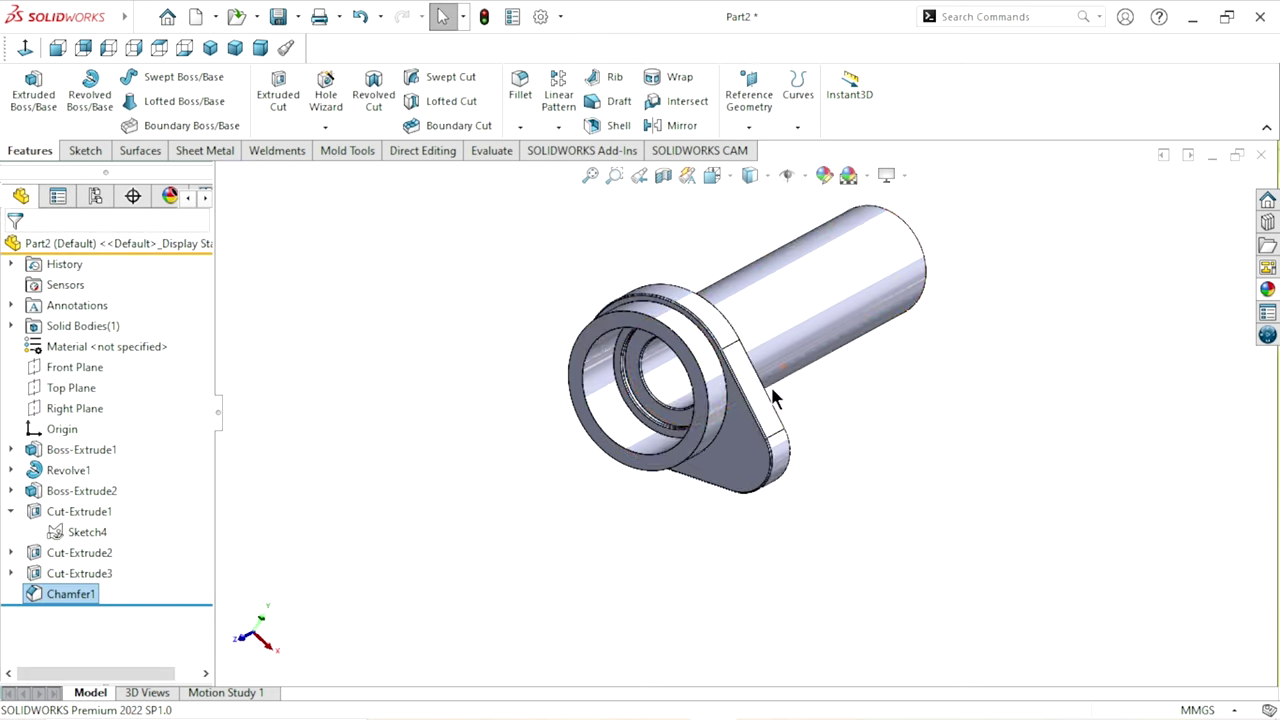
Step: Chamfer the round boss's outer front edge 1 mm × 45°
scroll(772, 387, "down", 3)
mouse_move(910, 398)
middle_mouse_down()
mouse_move(803, 423)
mouse_move(897, 349)
middle_mouse_up()
scroll(735, 485, "up", 3)
scroll(735, 485, "down", 2)
scroll(735, 485, "down", 2)
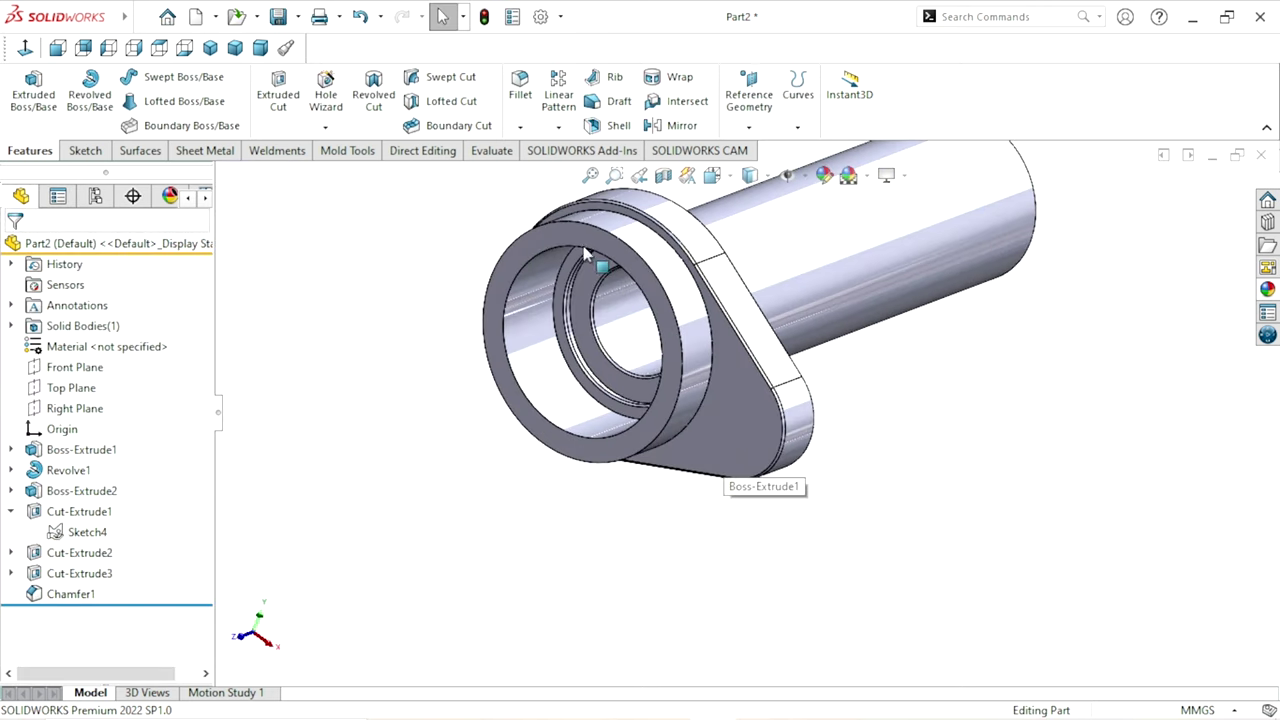
left_click(521, 128)
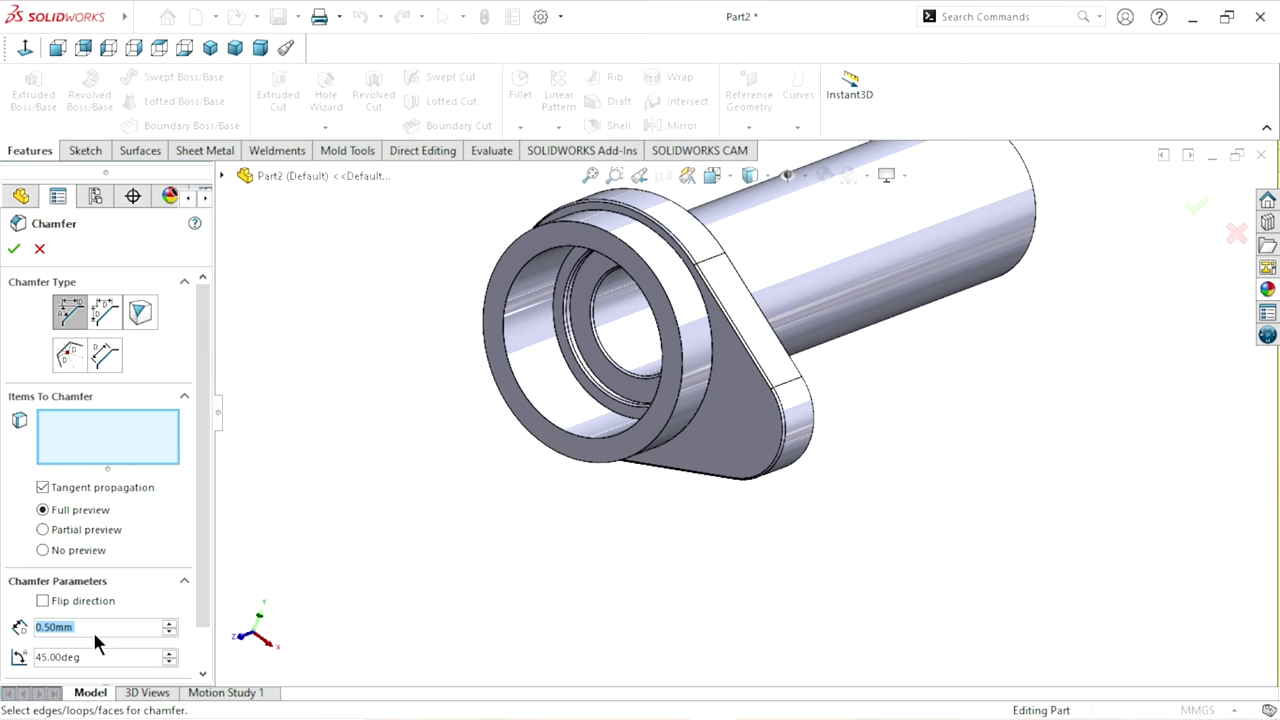
type("1.")
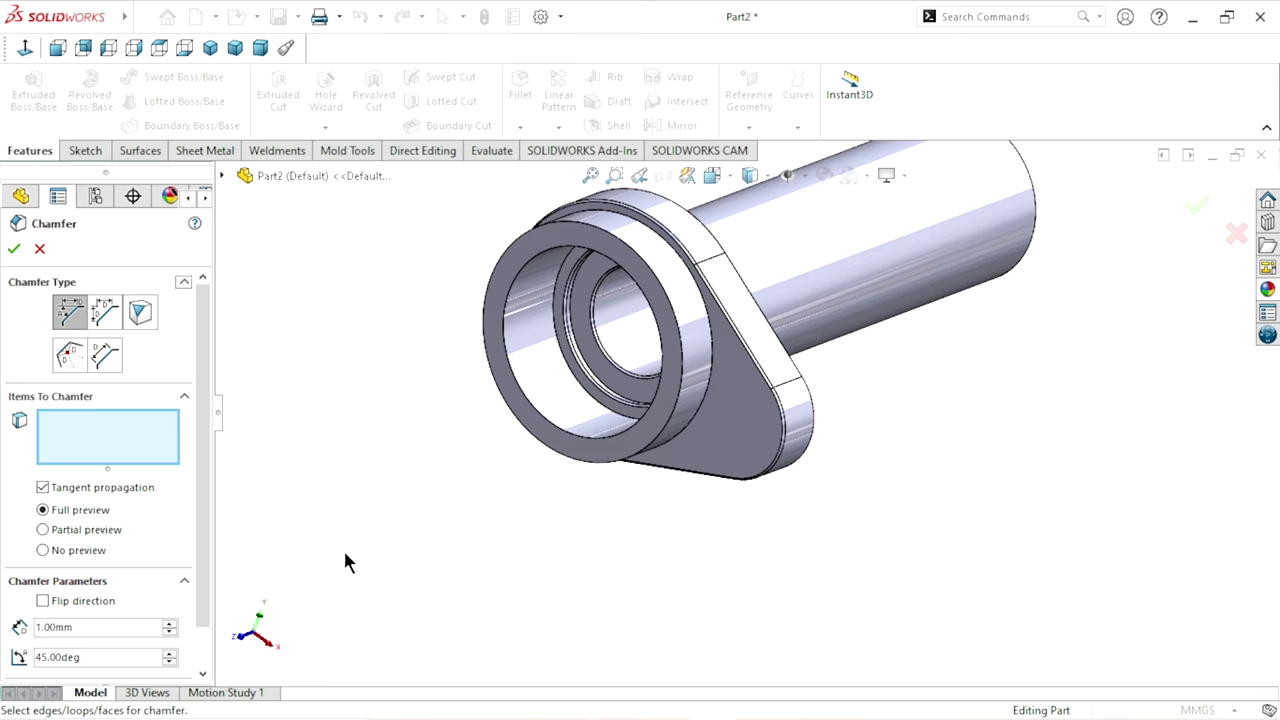
left_click(543, 422)
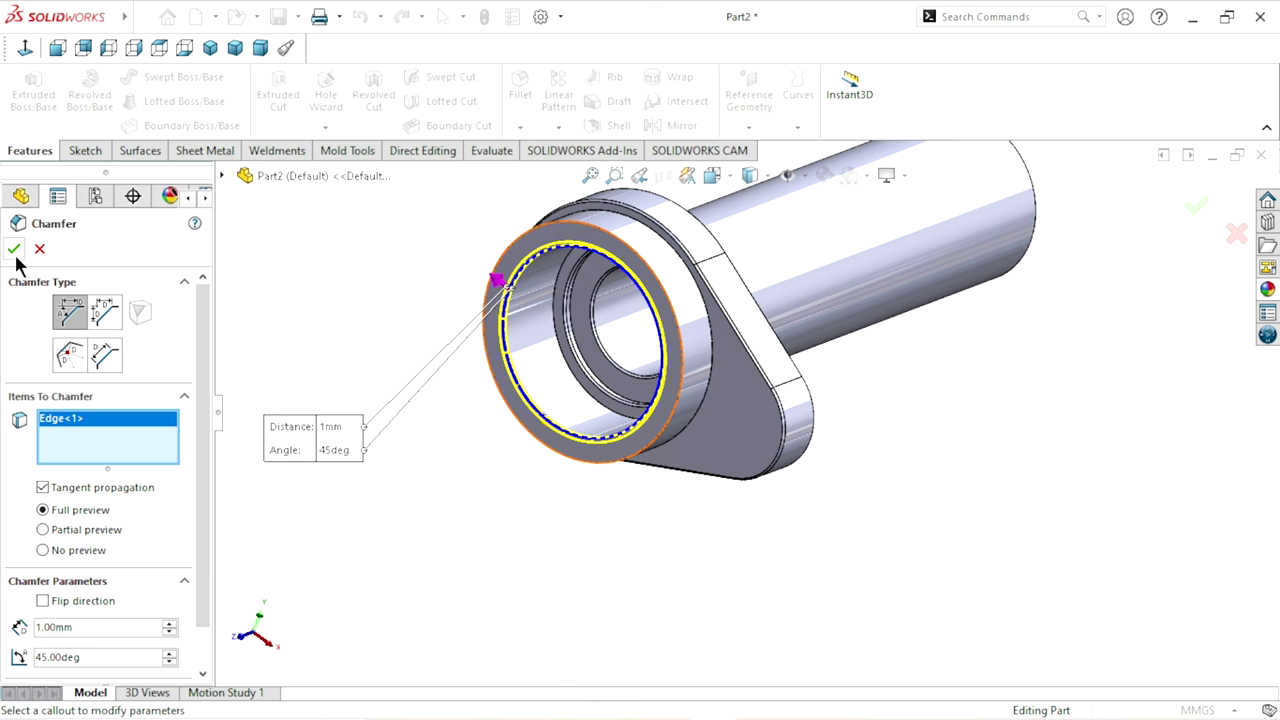
key("Return")
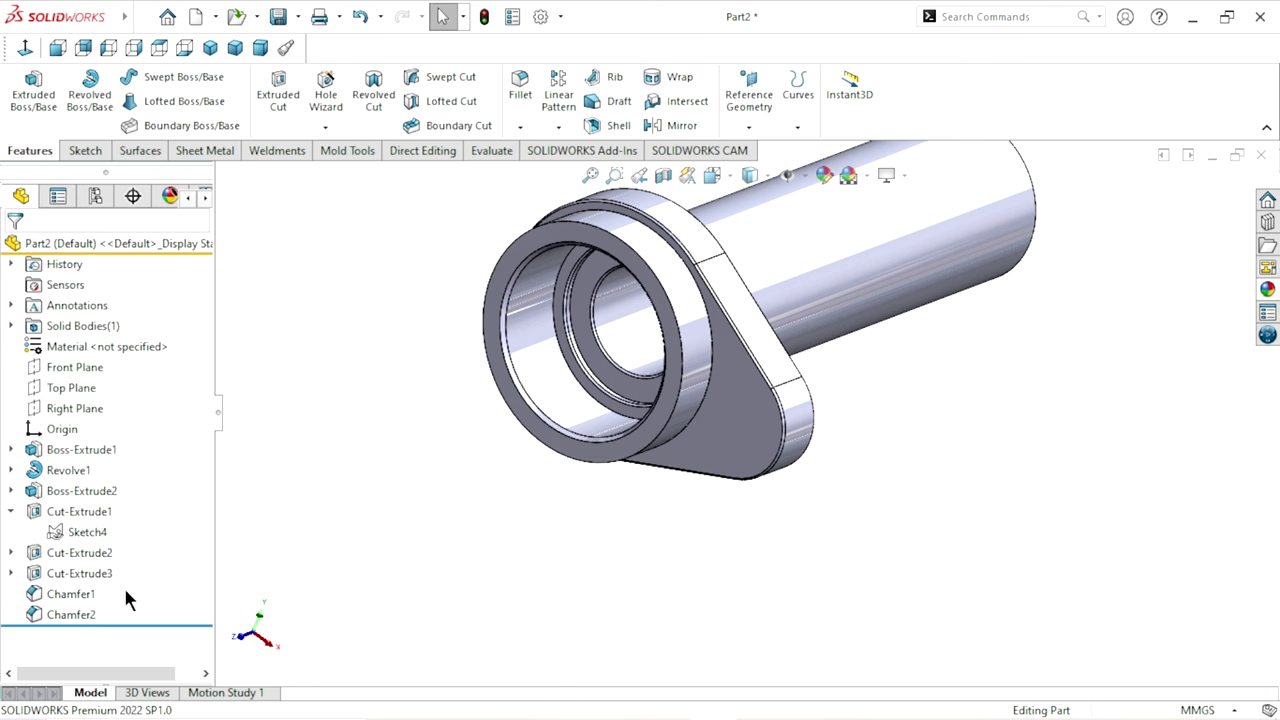
Step: Edit Chamfer1 to include another bore edge
left_click(64, 591)
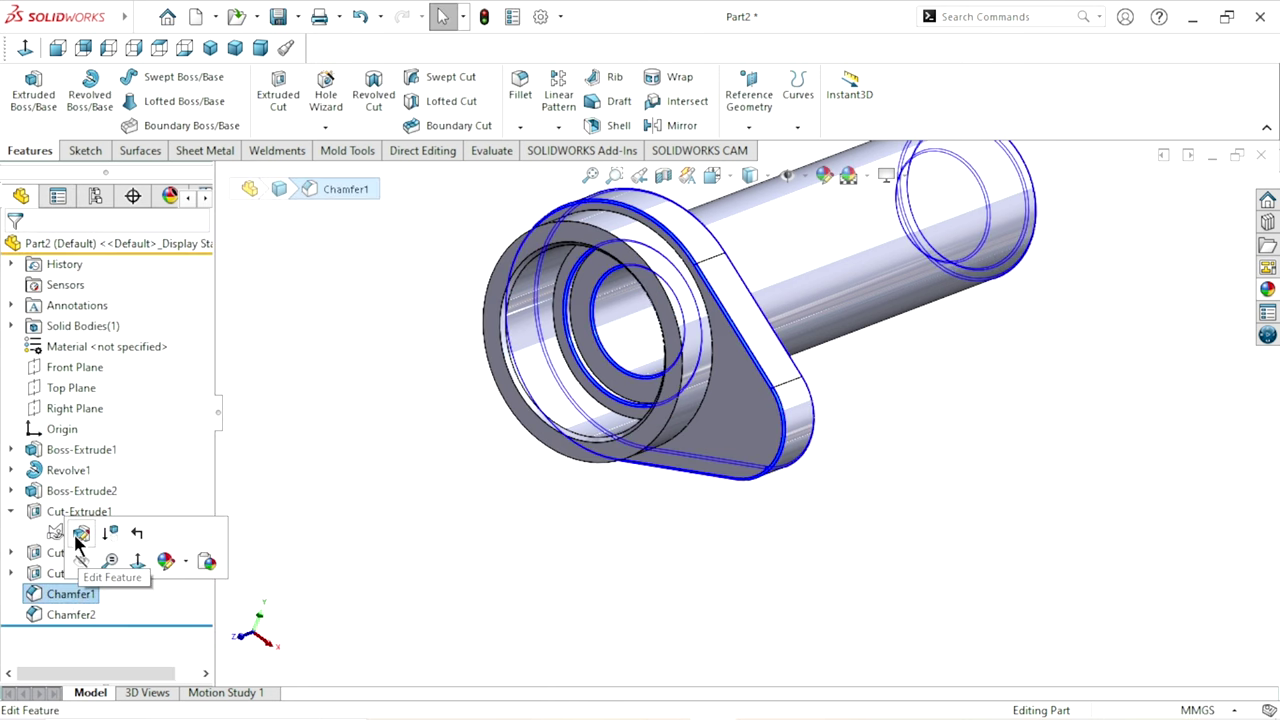
left_click(80, 540)
scroll(660, 325, "down", 5)
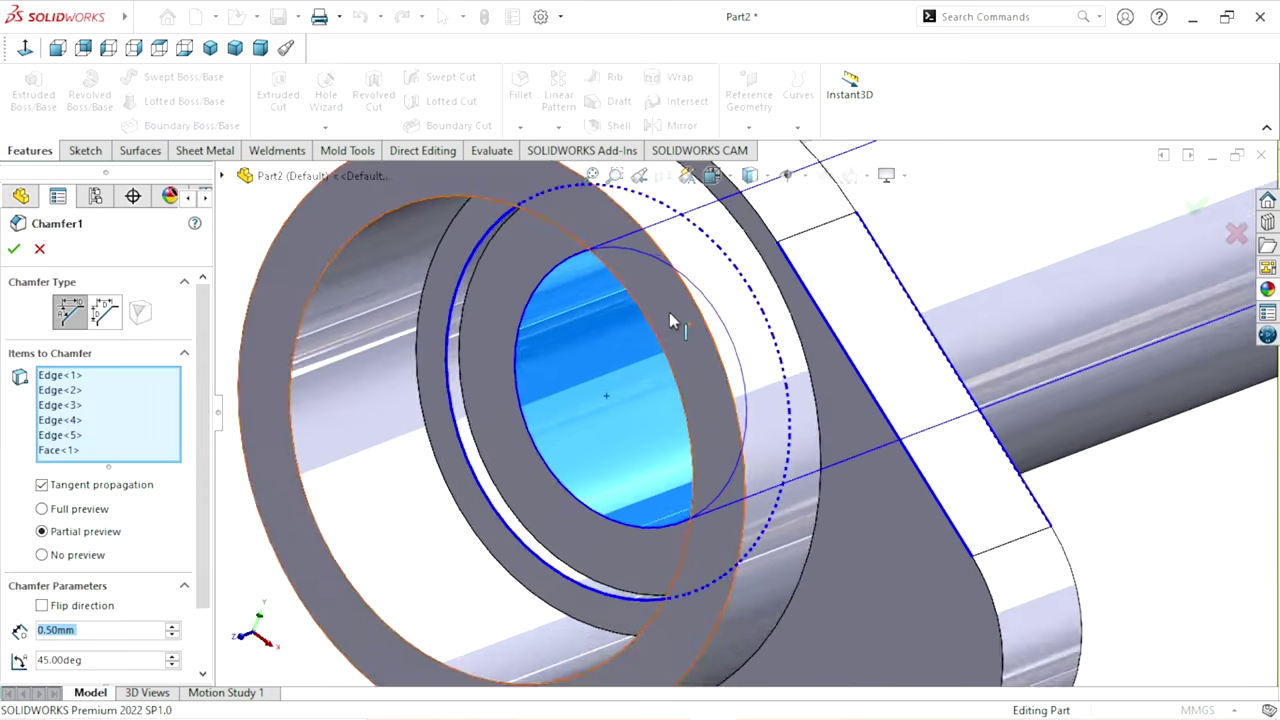
scroll(660, 325, "down", 1)
left_click(700, 320)
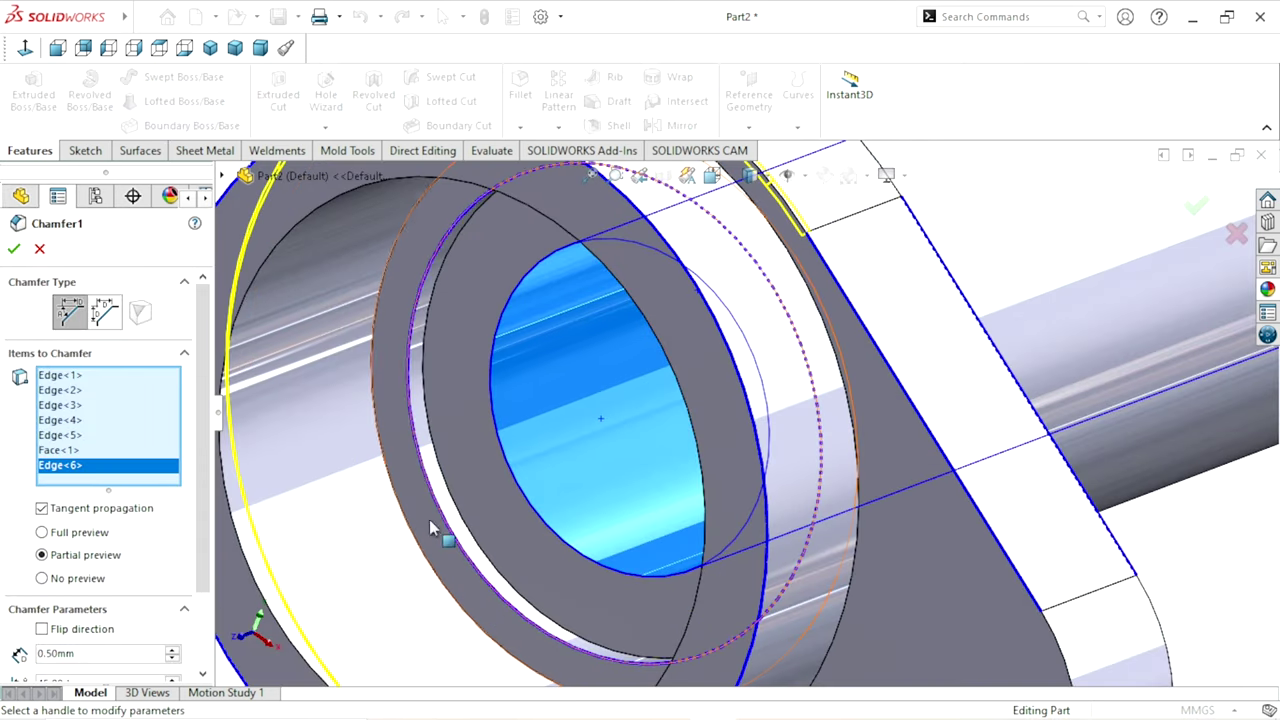
scroll(500, 500, "up", 3)
scroll(569, 477, "up", 3)
scroll(733, 465, "up", 2)
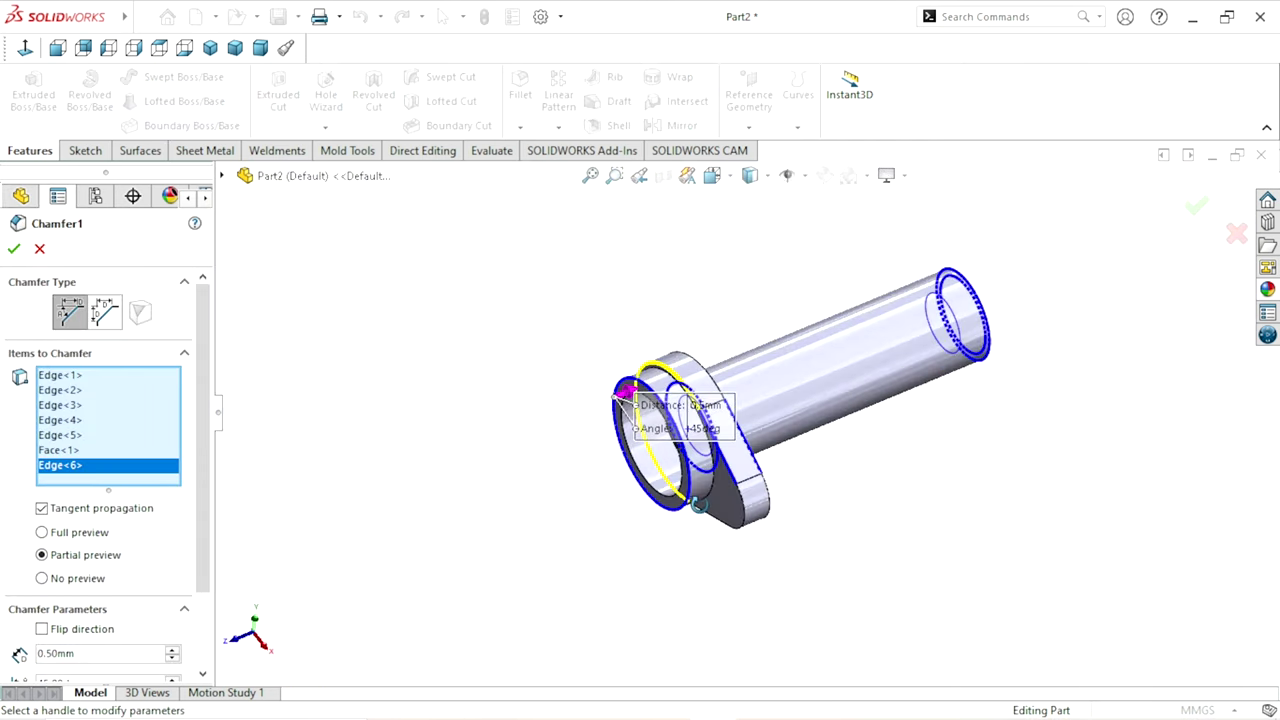
scroll(715, 445, "down", 3)
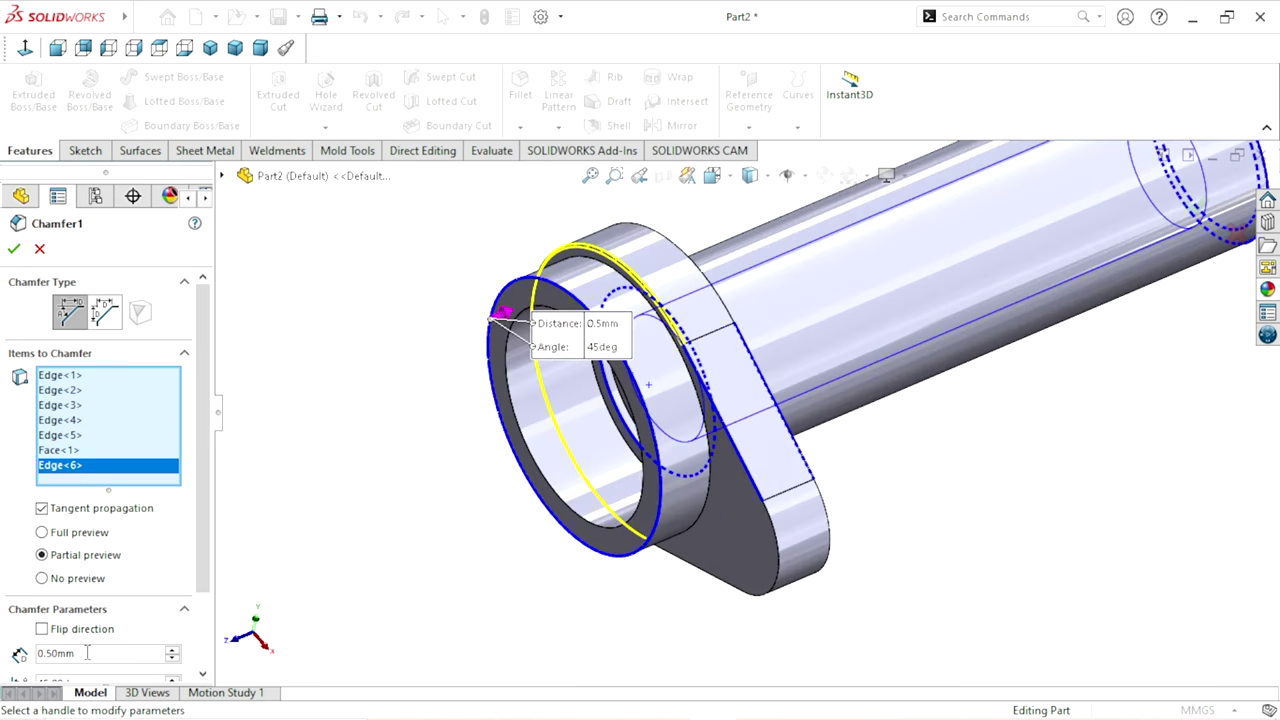
left_click(10, 249)
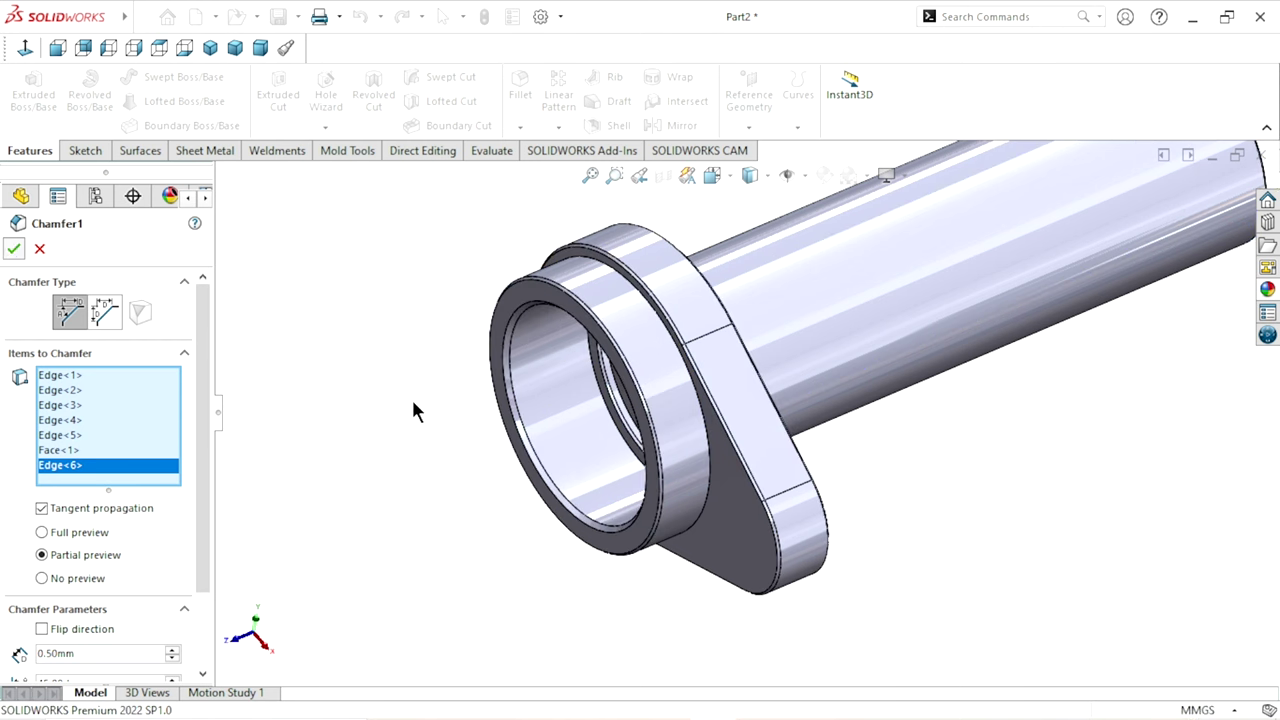
Step: Orbit to show the flange and full tube, then select Right Plane
scroll(676, 460, "up", 3)
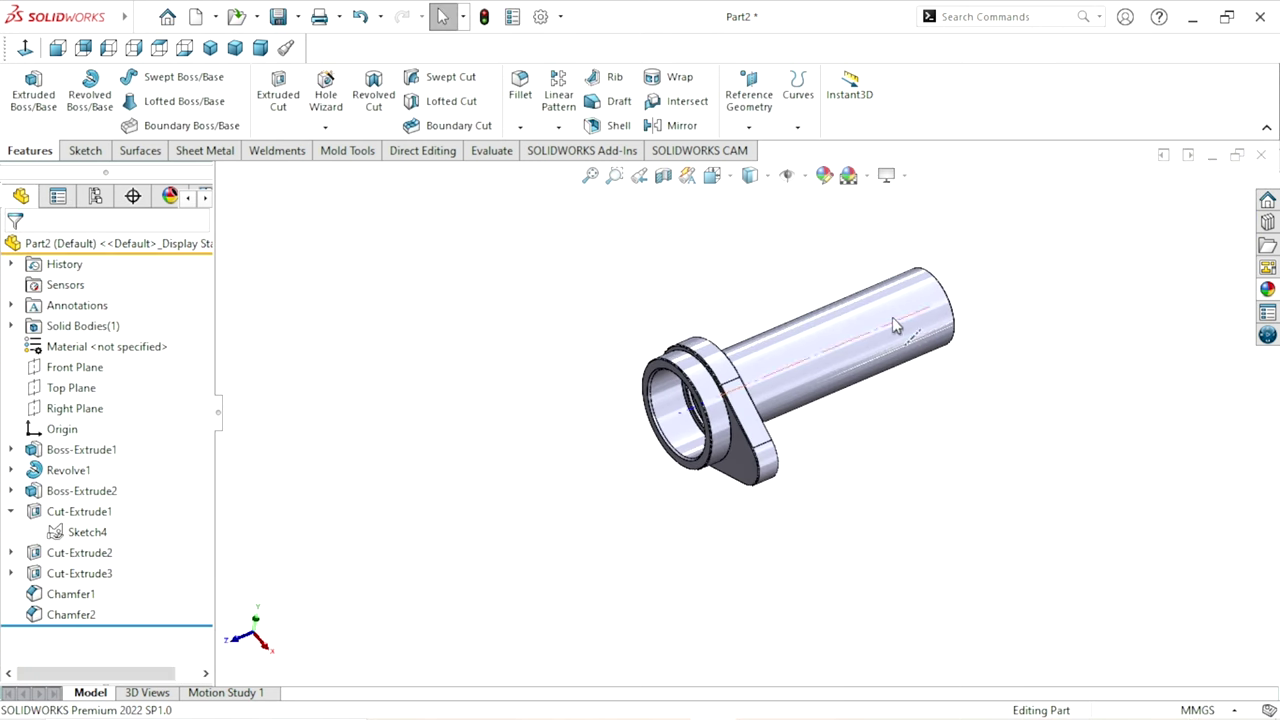
middle_click_drag(886, 491, 910, 390)
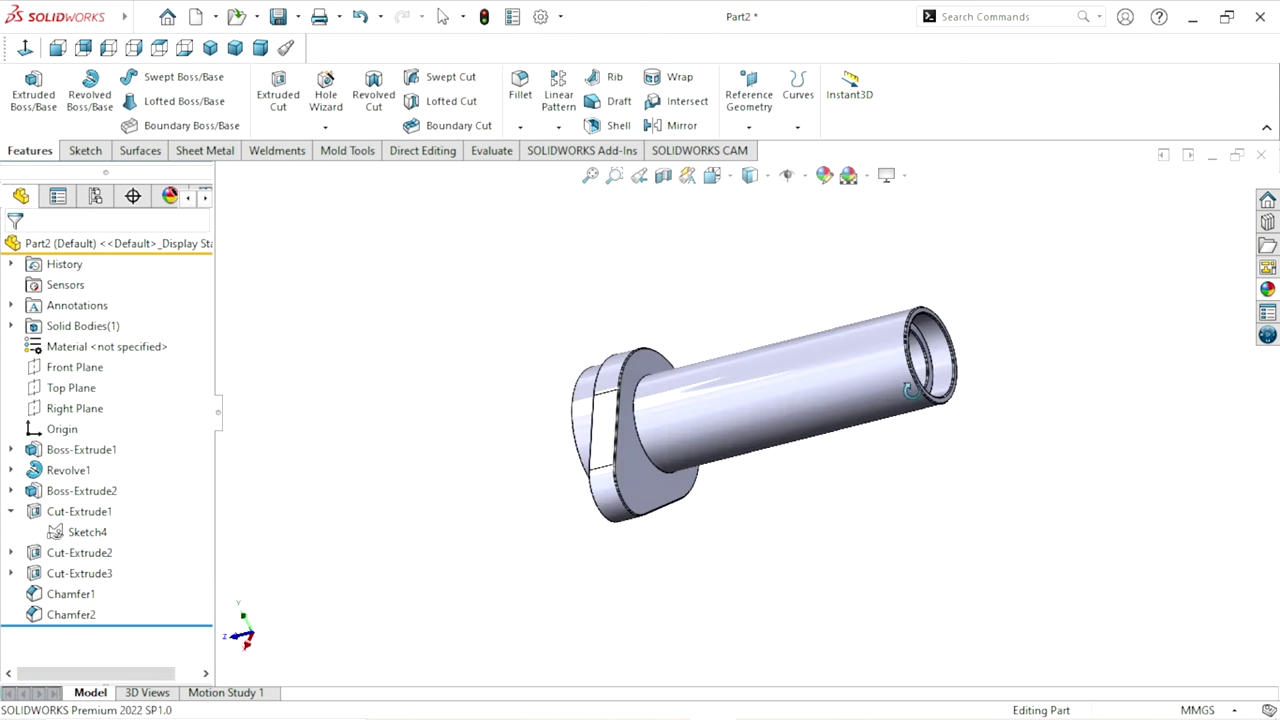
middle_click_drag(812, 494, 689, 390)
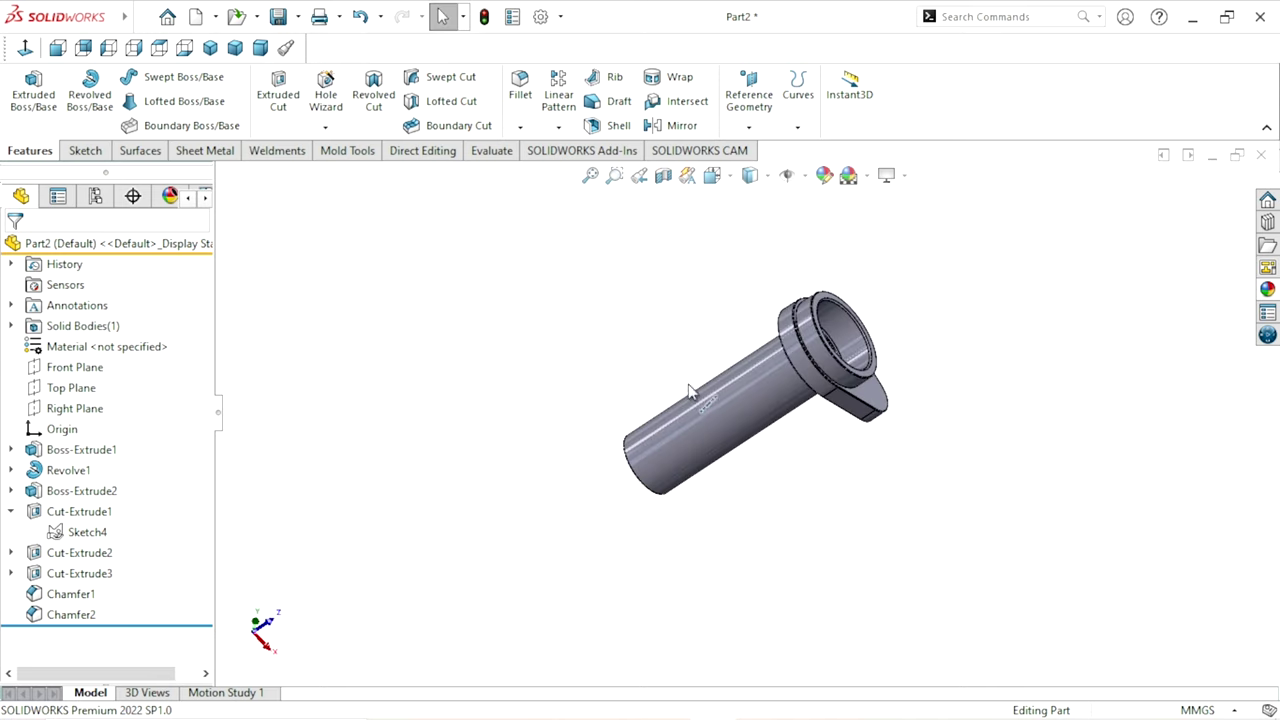
middle_click_drag(915, 340, 746, 506)
scroll(778, 418, "down", 3)
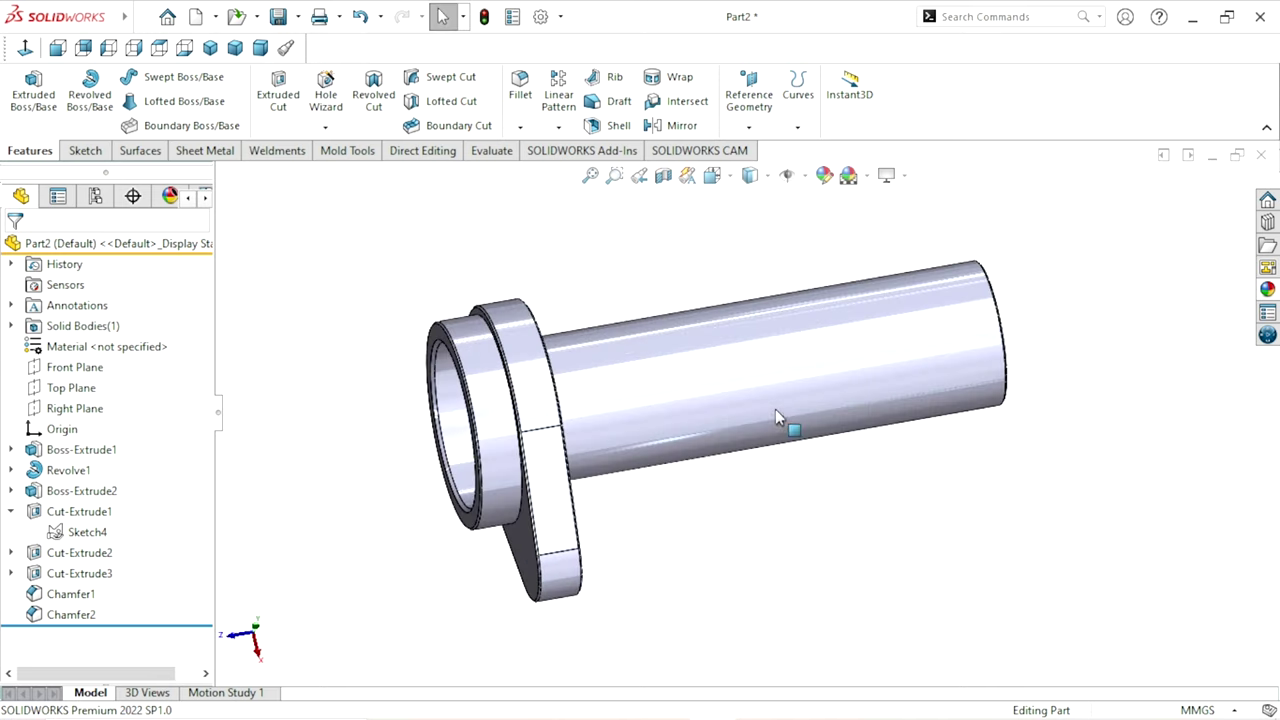
scroll(785, 510, "up", 2)
scroll(770, 475, "down", 2)
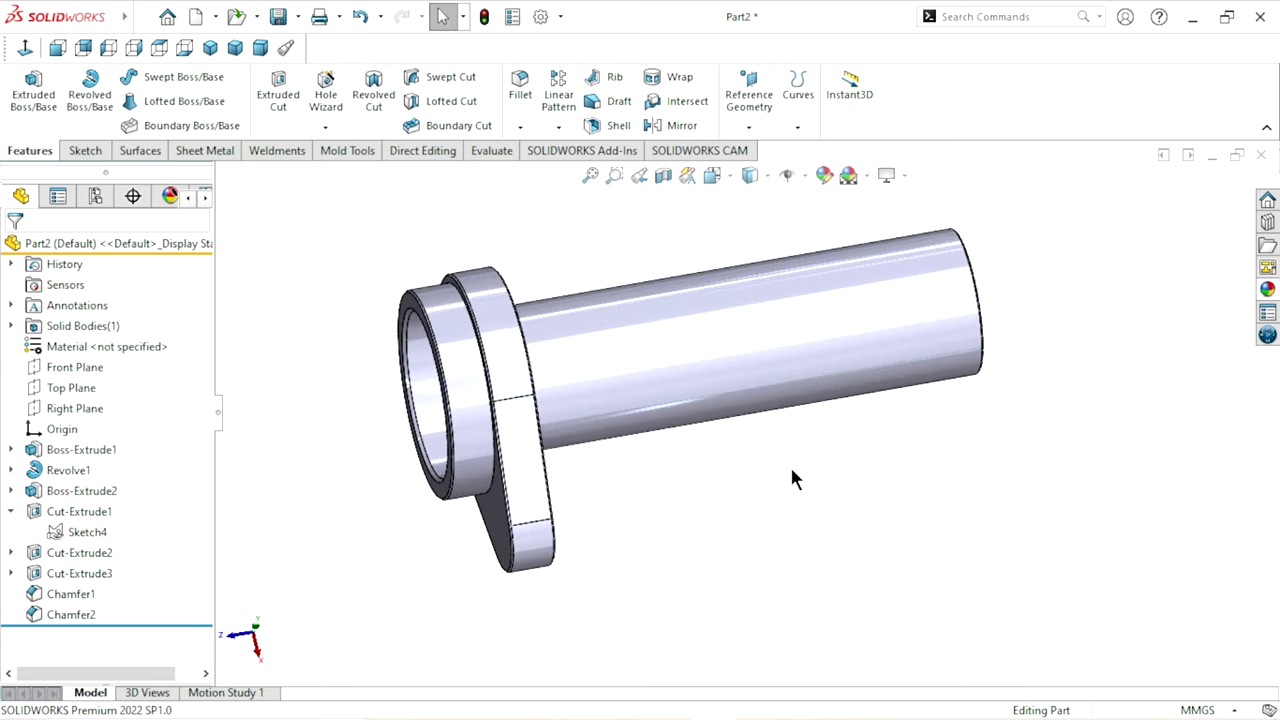
left_click(54, 406)
Step: Start a new sketch on Right Plane and view it normal to the screen
left_click(63, 374)
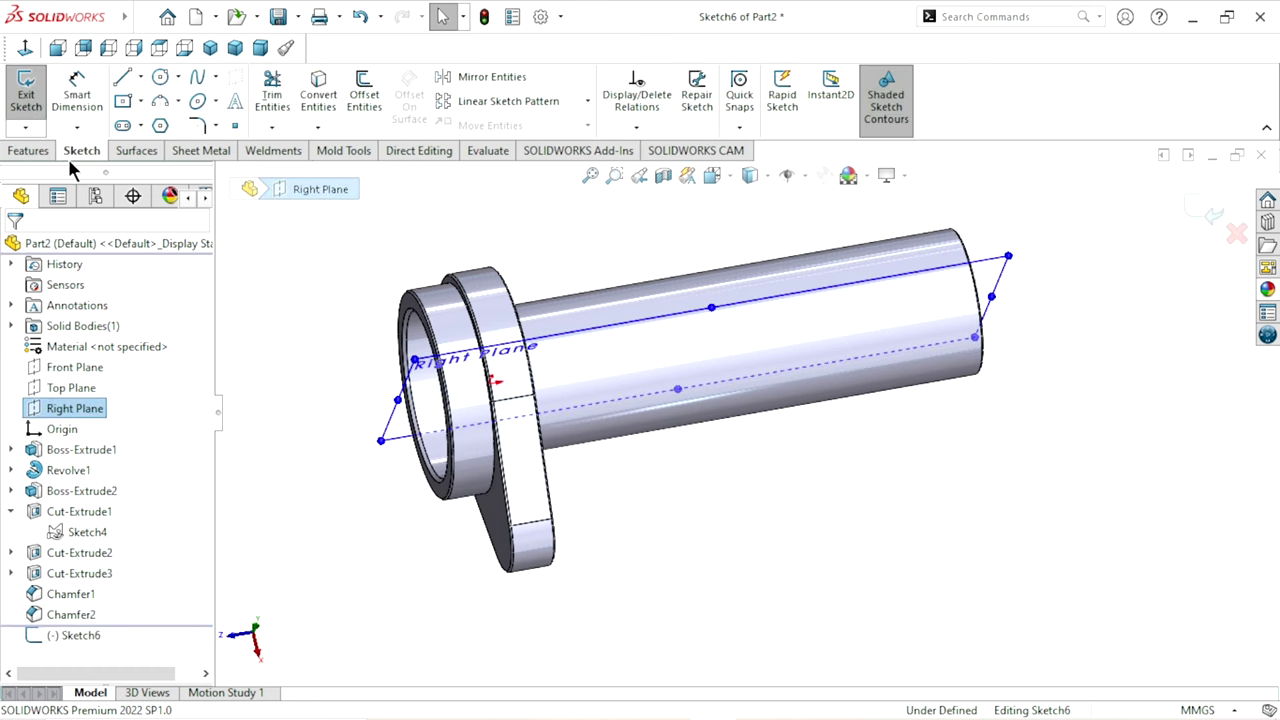
left_click(25, 50)
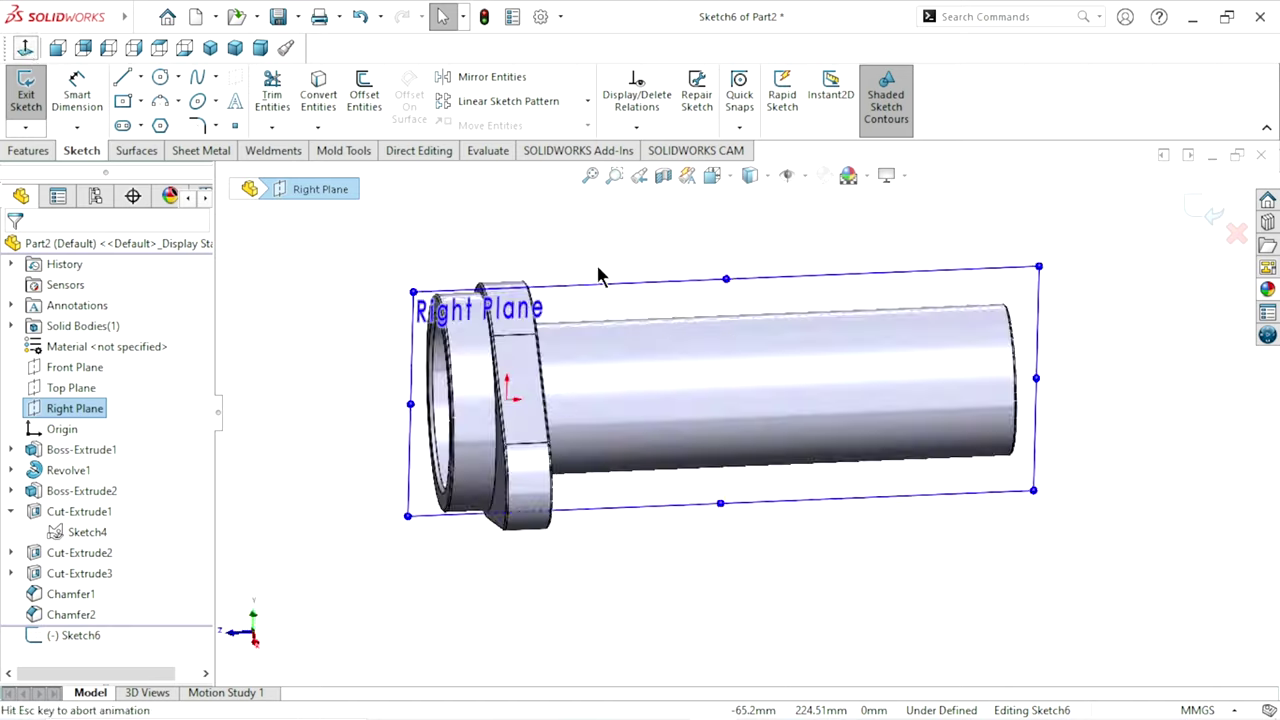
scroll(729, 358, "down", 1)
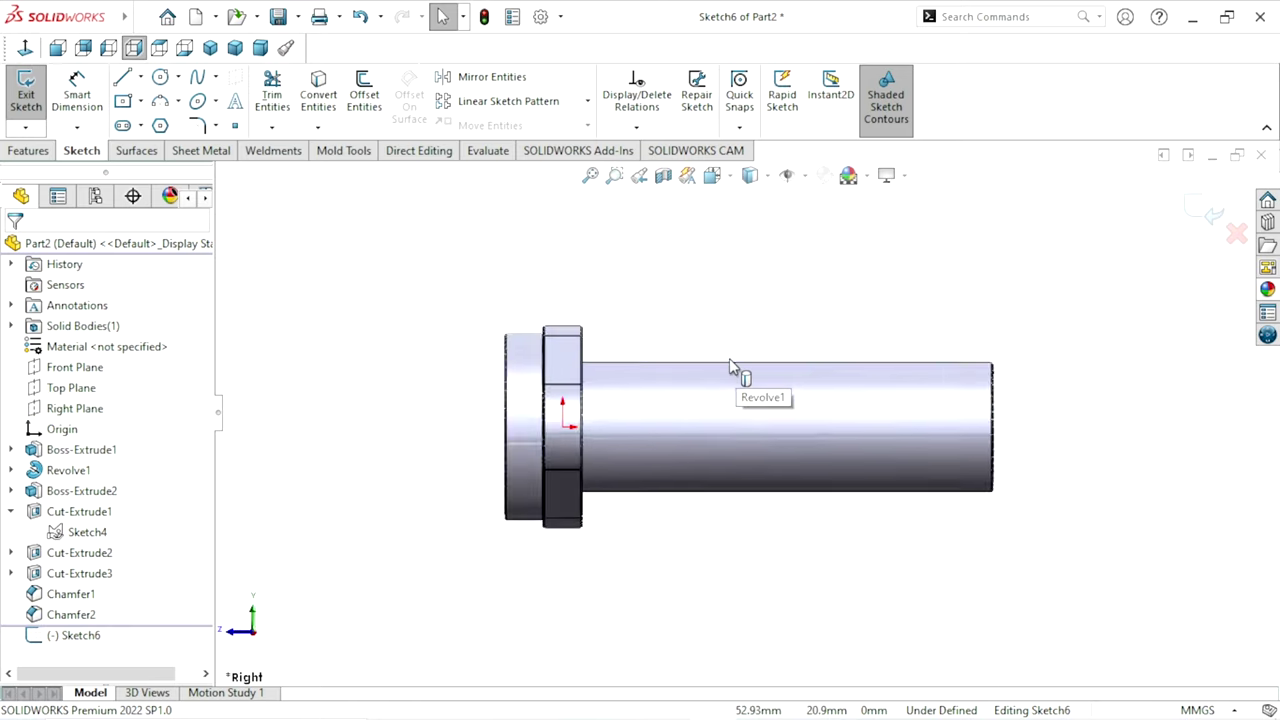
scroll(729, 358, "down", 2)
scroll(786, 426, "up", 1)
scroll(826, 430, "down", 1)
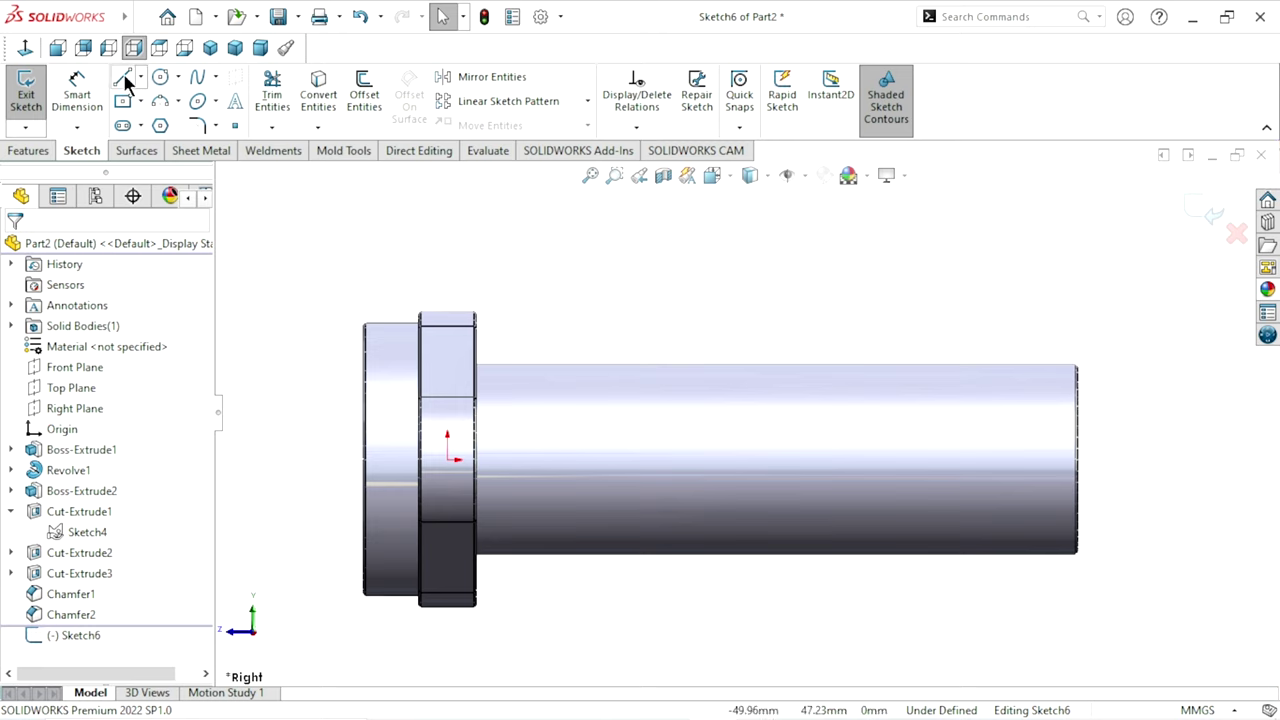
Step: Draw a closed three-line triangle above the tube
key("l")
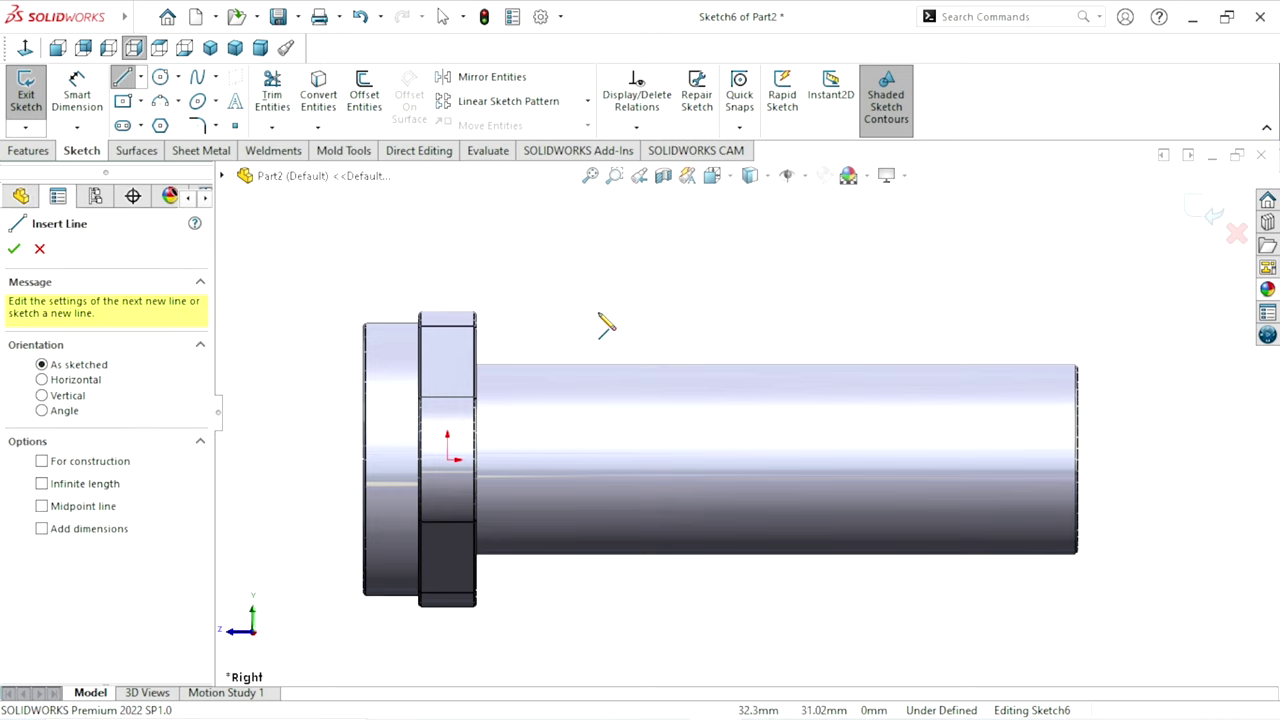
left_click(576, 267)
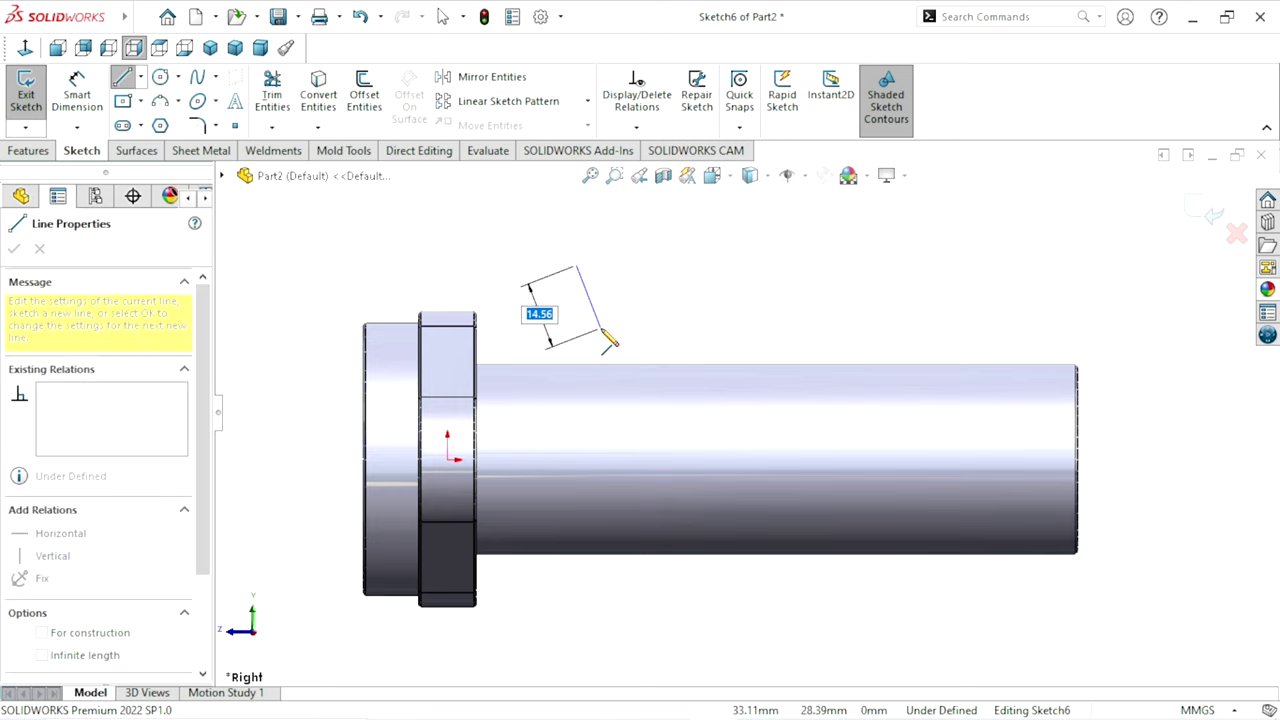
left_click(600, 329)
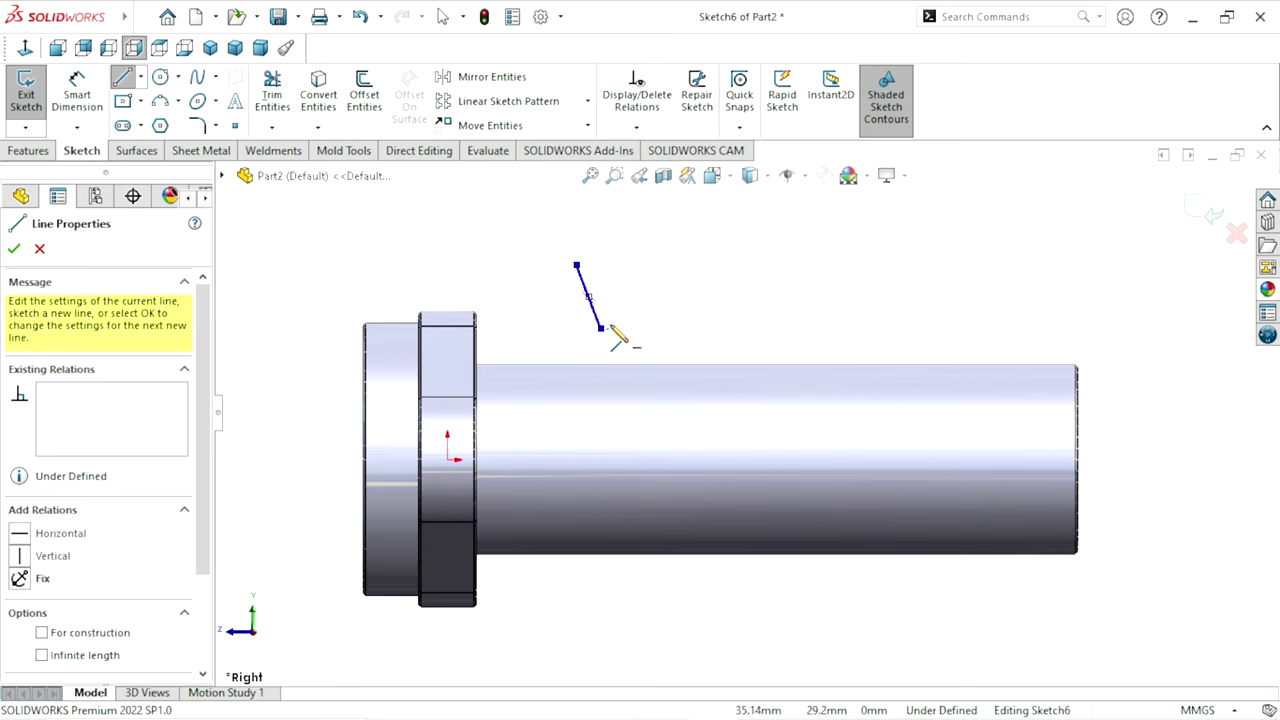
left_click(629, 266)
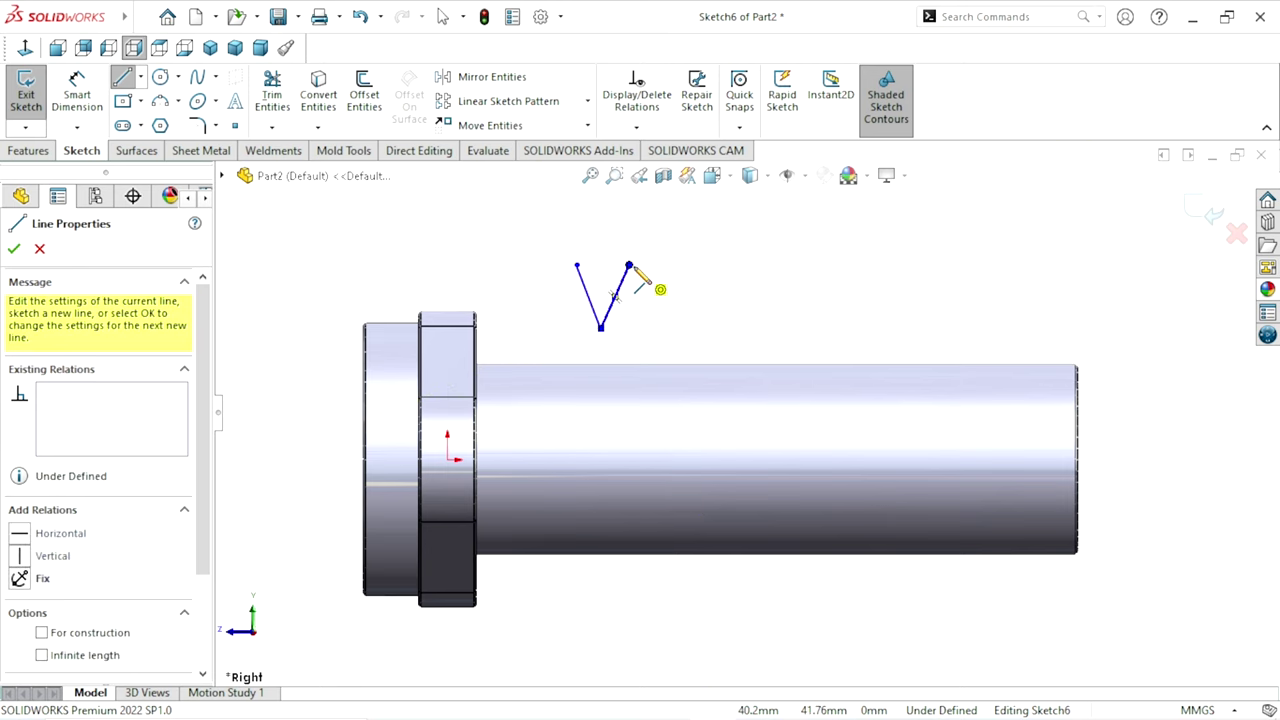
left_click(576, 265)
right_click(523, 263)
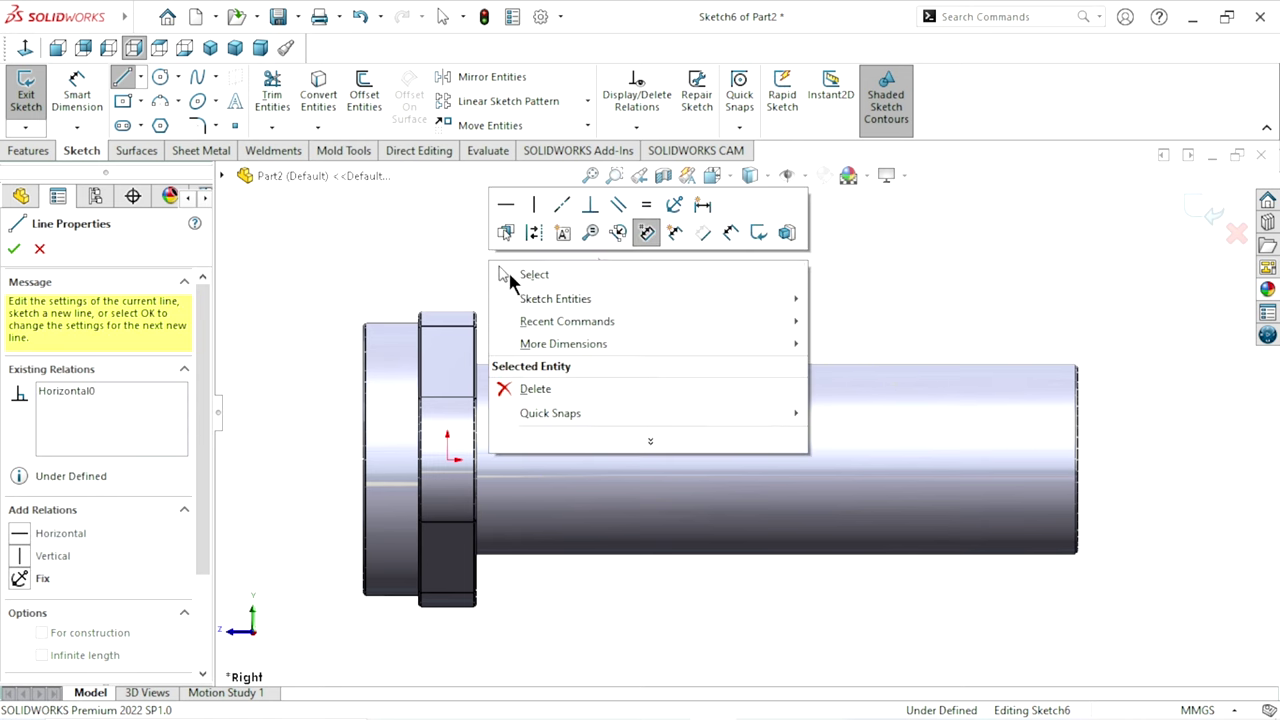
Step: Make the triangle's top edge horizontal and its two slanted sides equal
left_click(516, 274)
scroll(585, 302, "down", 3)
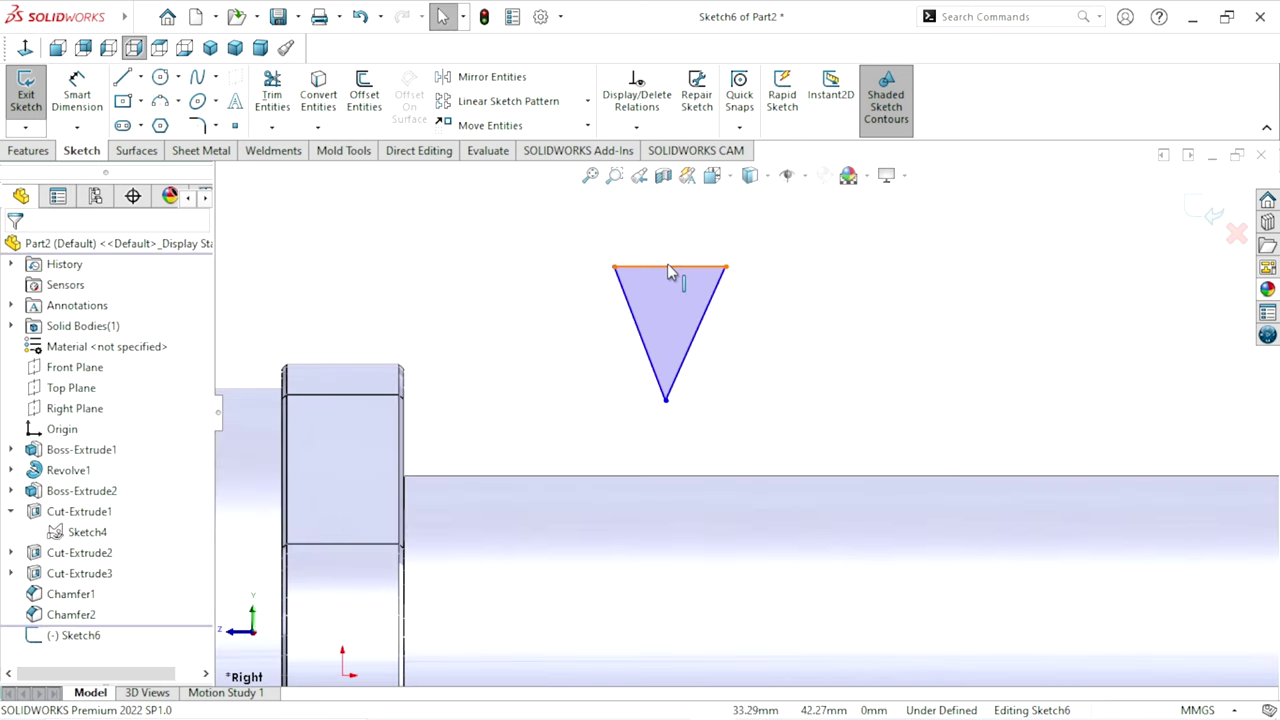
left_click(729, 263)
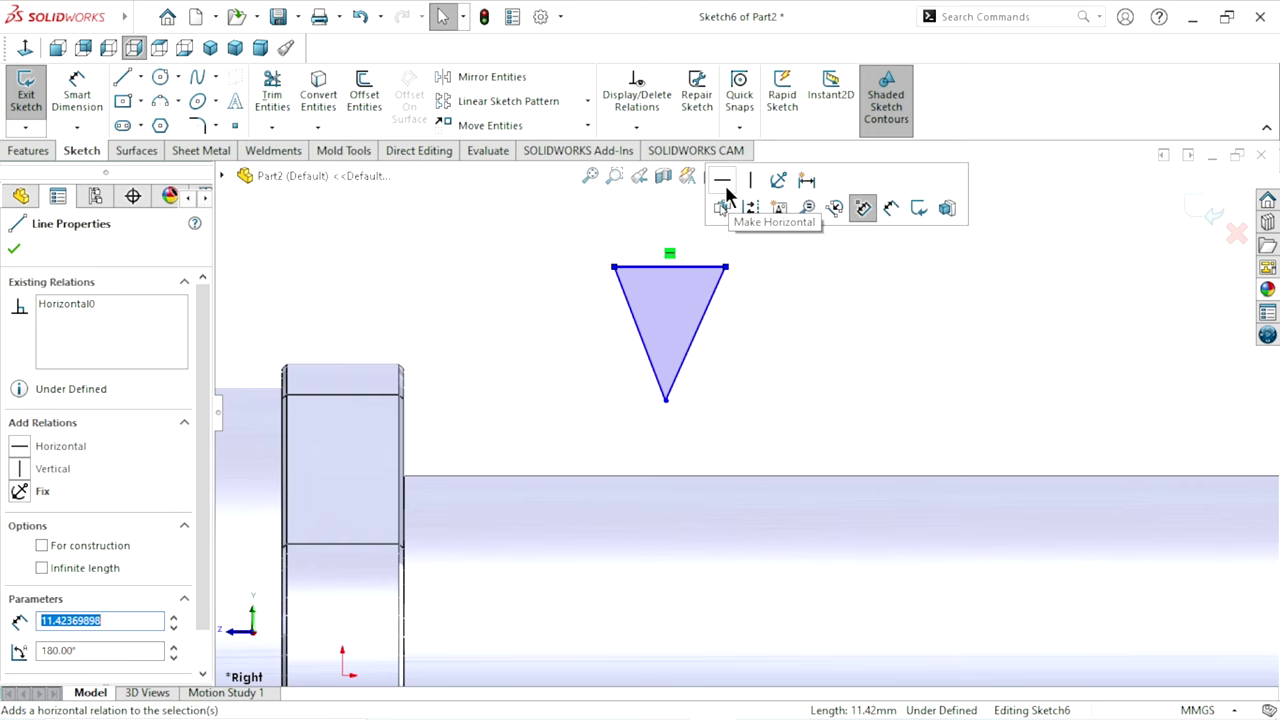
left_click(633, 361)
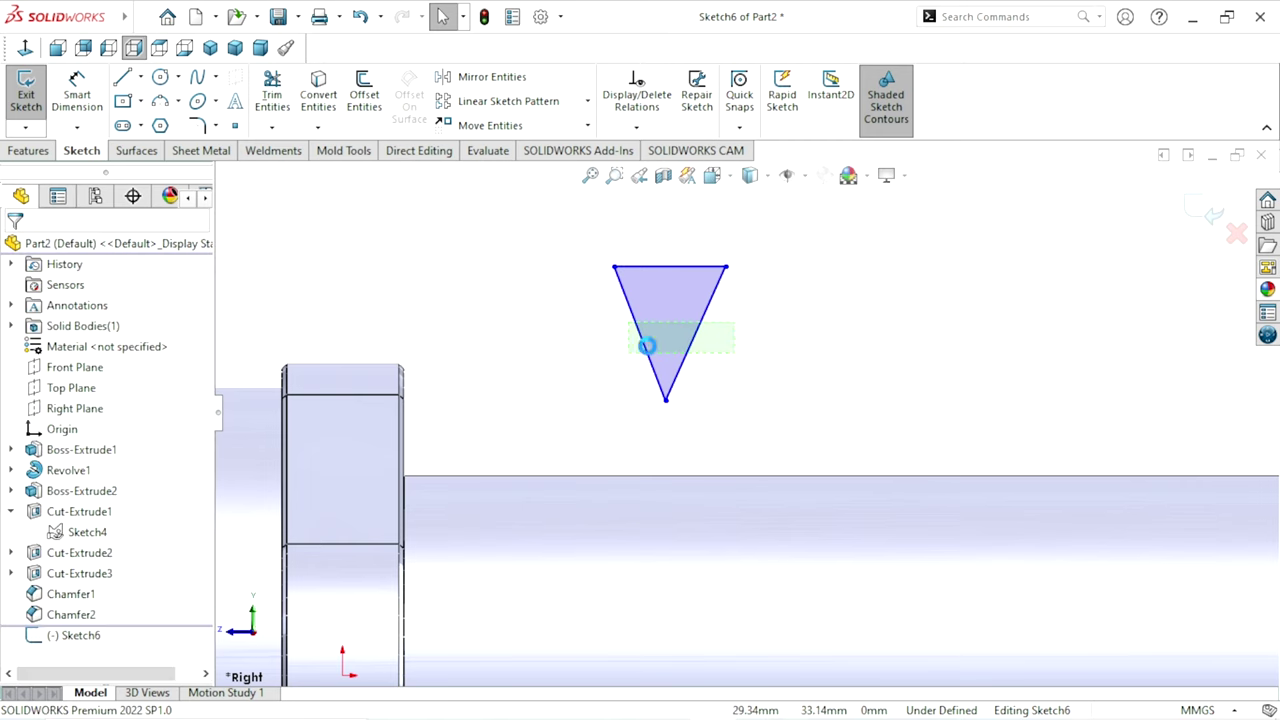
left_click_drag(647, 345, 744, 285)
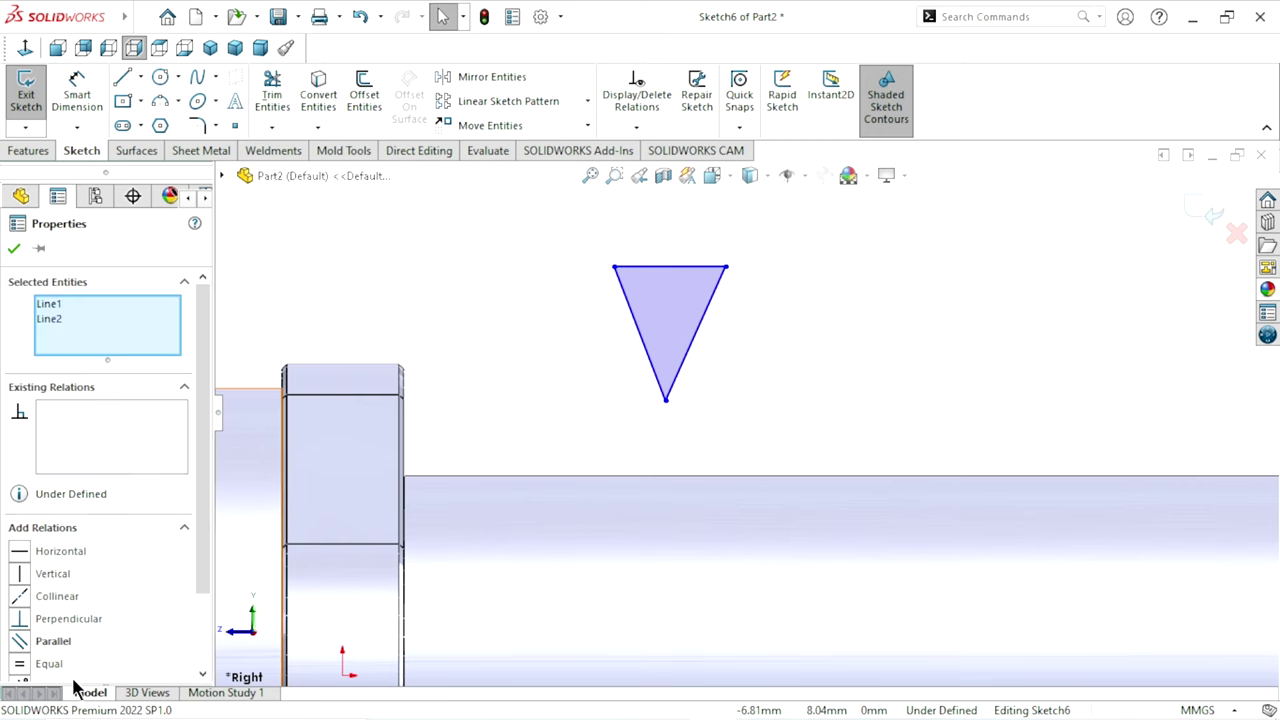
left_click(13, 249)
Step: Dimension the triangle to 4 mm top width and 4 mm height
left_click(97, 95)
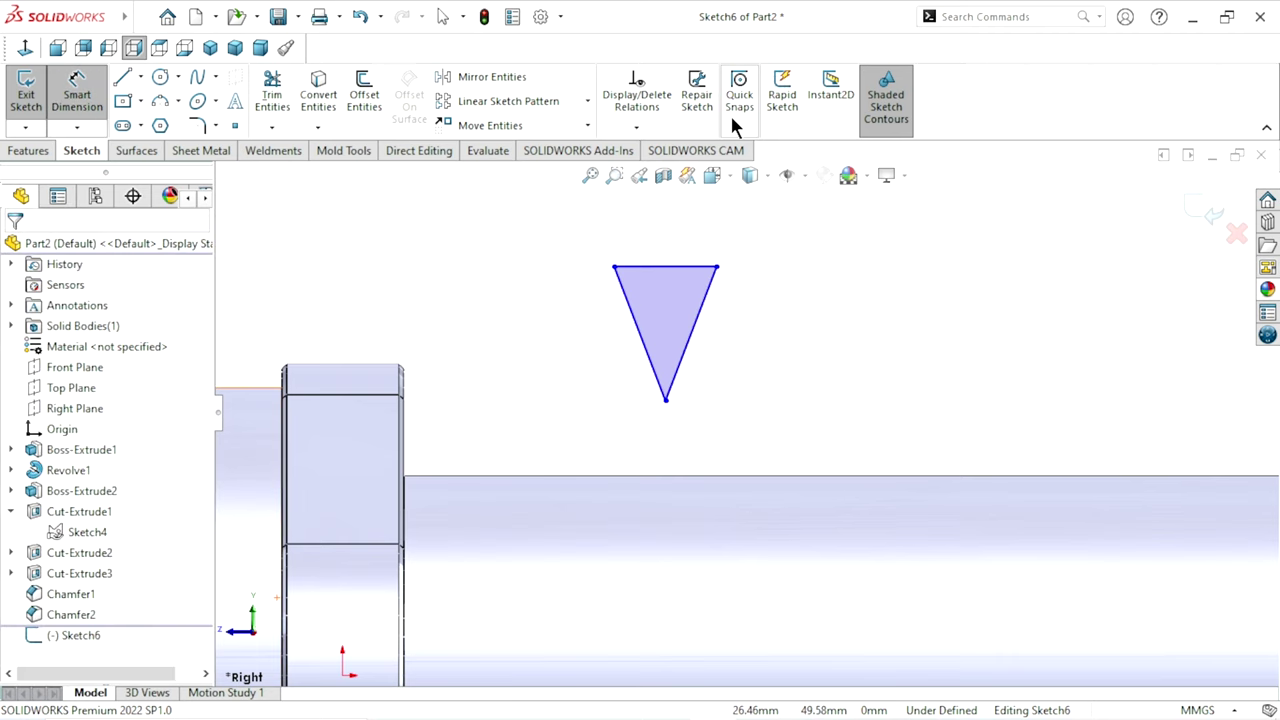
left_click(690, 252)
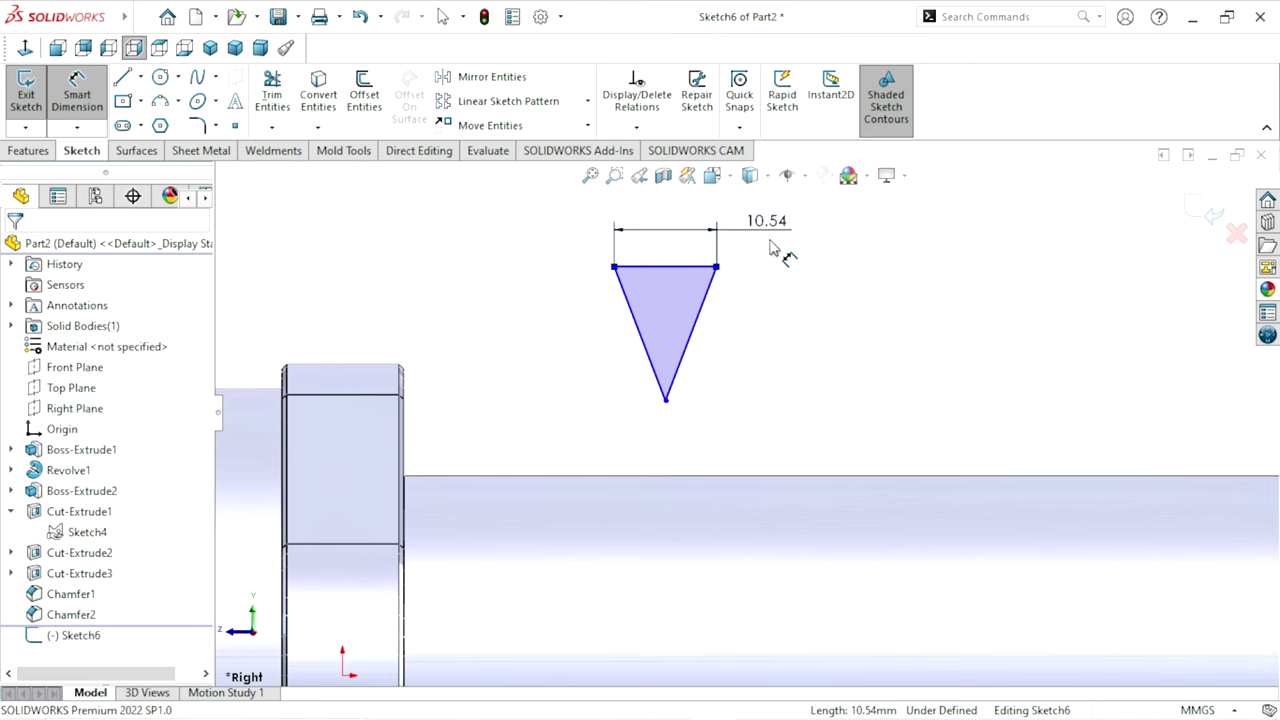
left_click(772, 248)
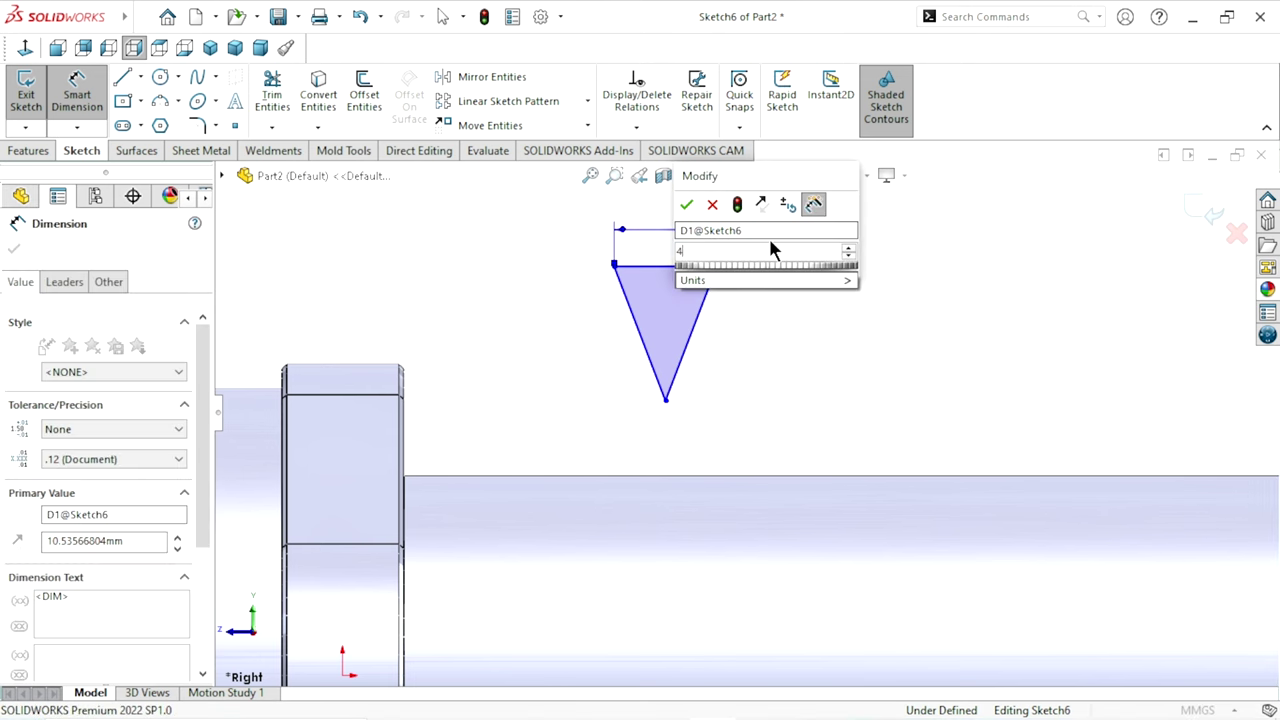
left_click(686, 204)
scroll(700, 395, "down", 2)
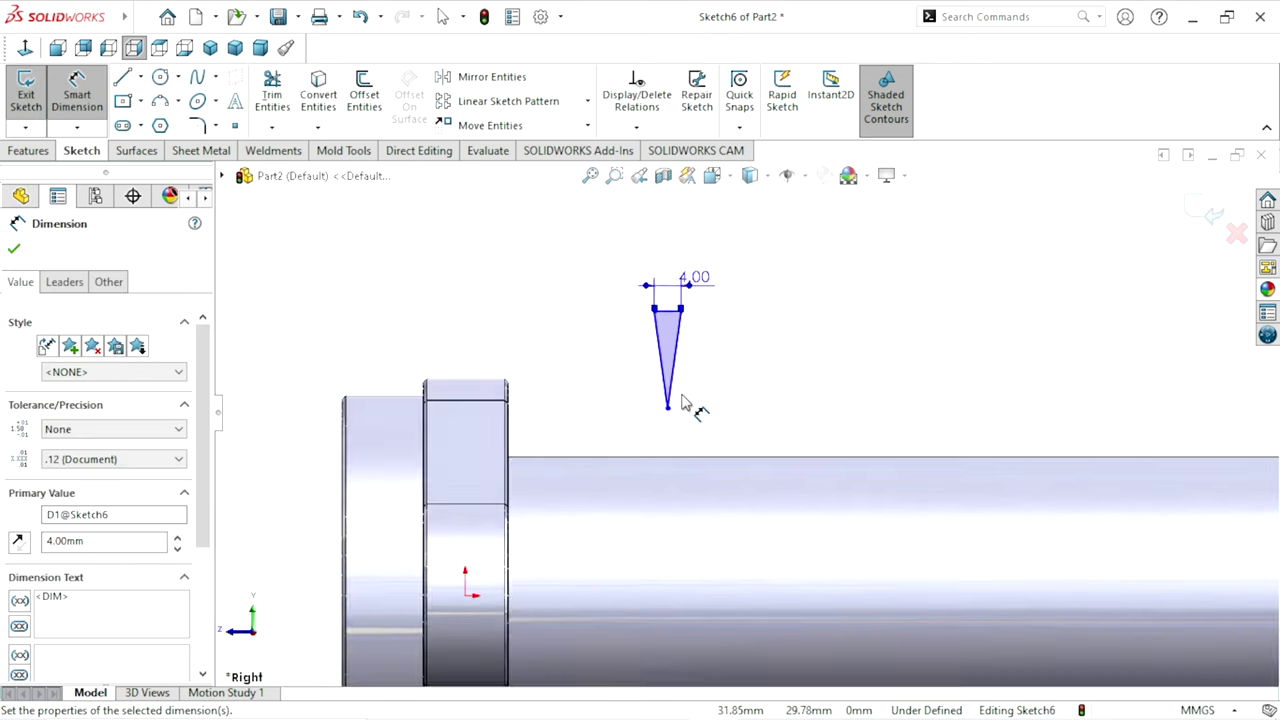
left_click(675, 258)
left_click(671, 424)
left_click(770, 316)
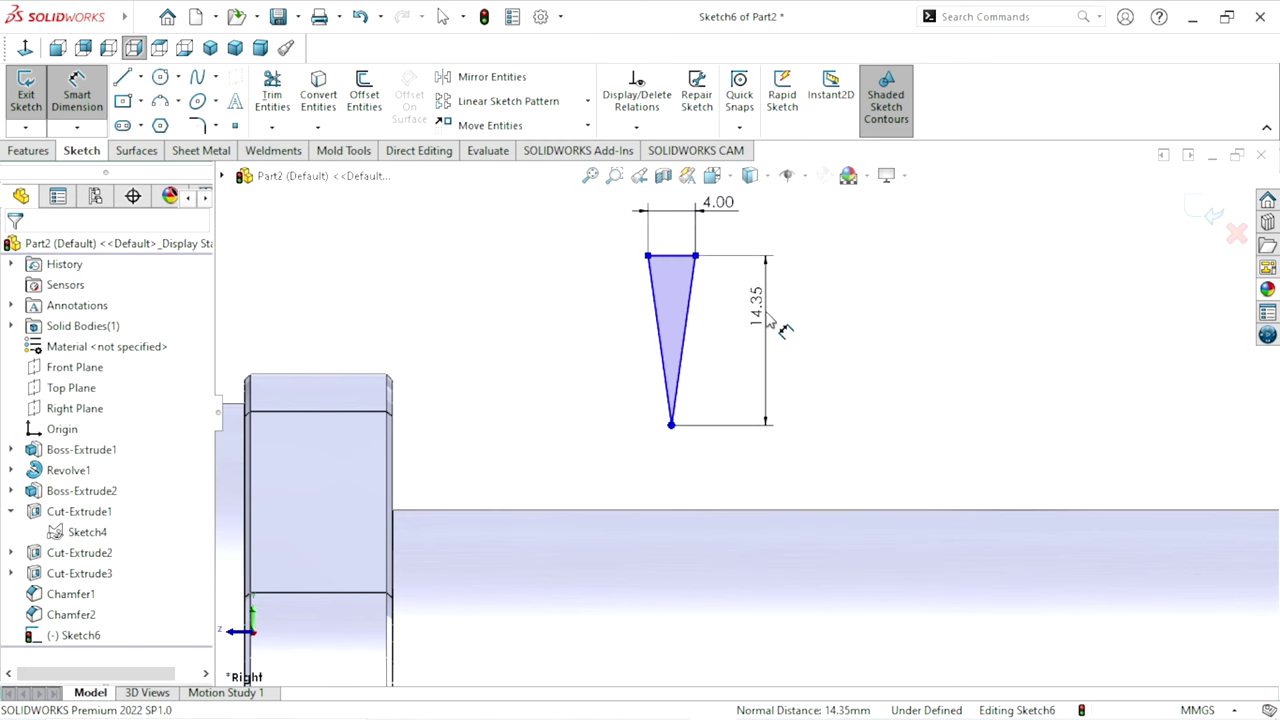
type("4")
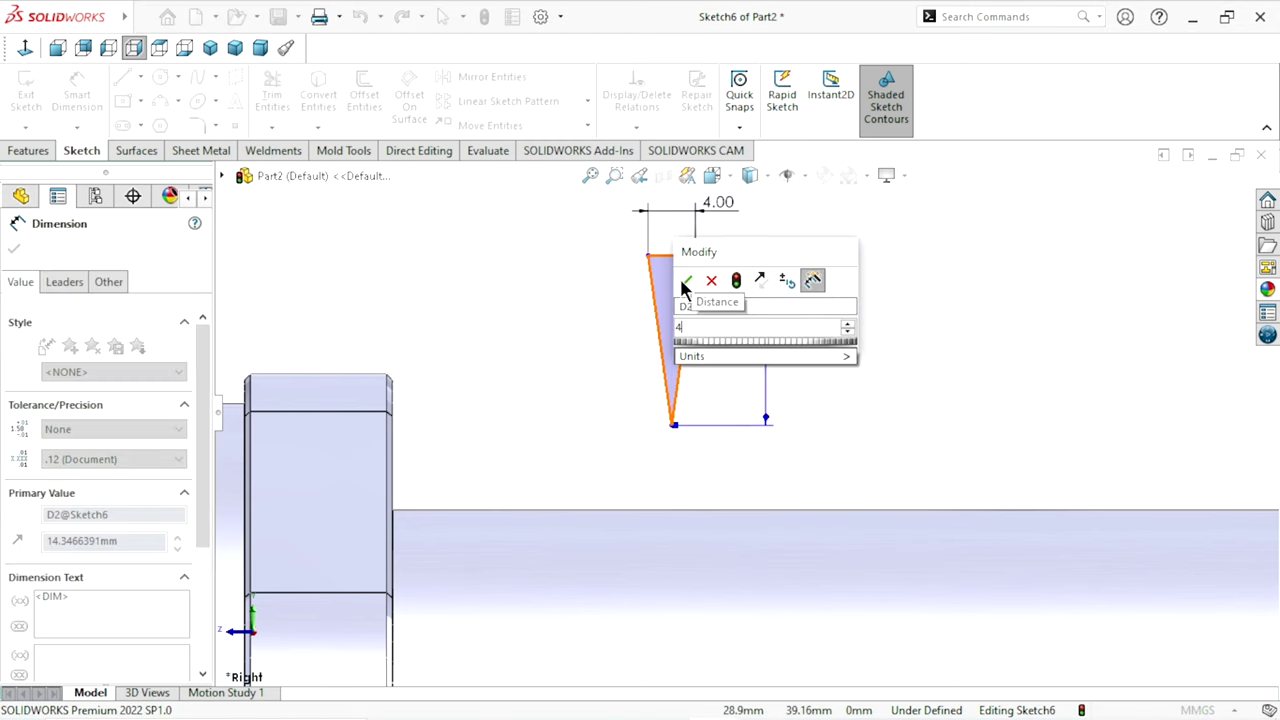
left_click(685, 281)
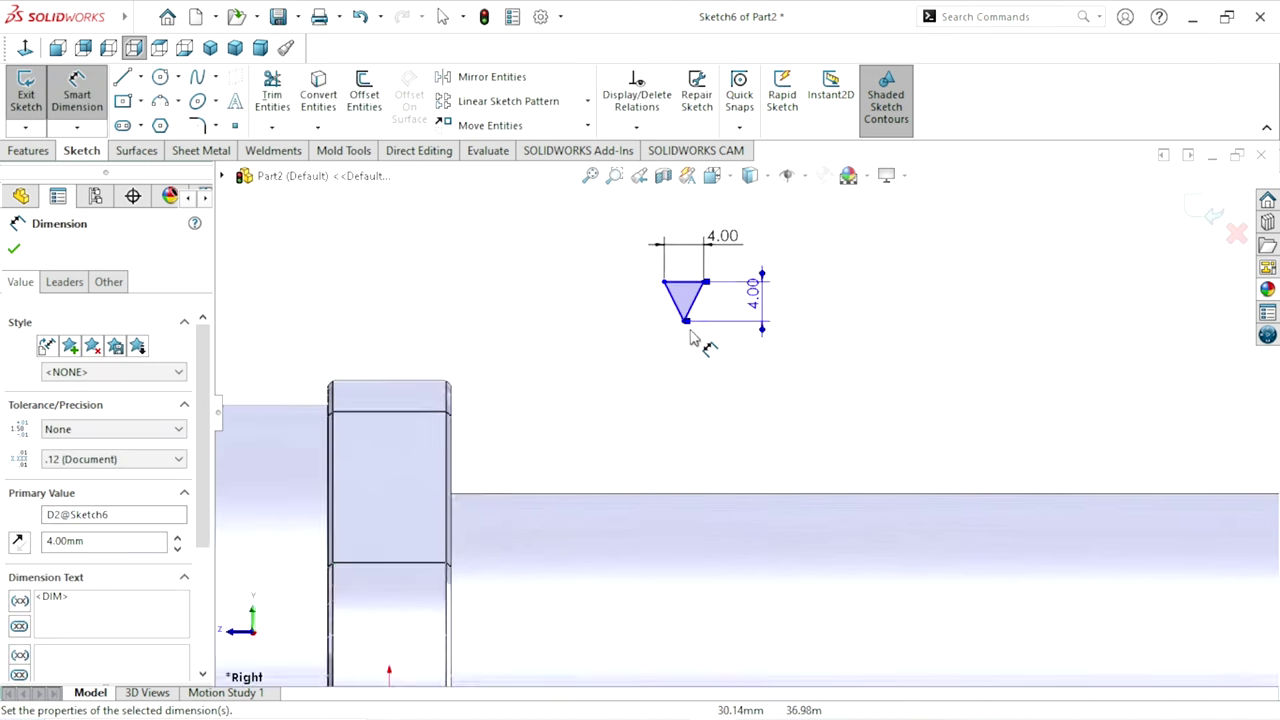
Step: Open the Sketch Chamfer tool from the Sketch Fillet menu
scroll(718, 308, "down", 1)
scroll(718, 308, "down", 1)
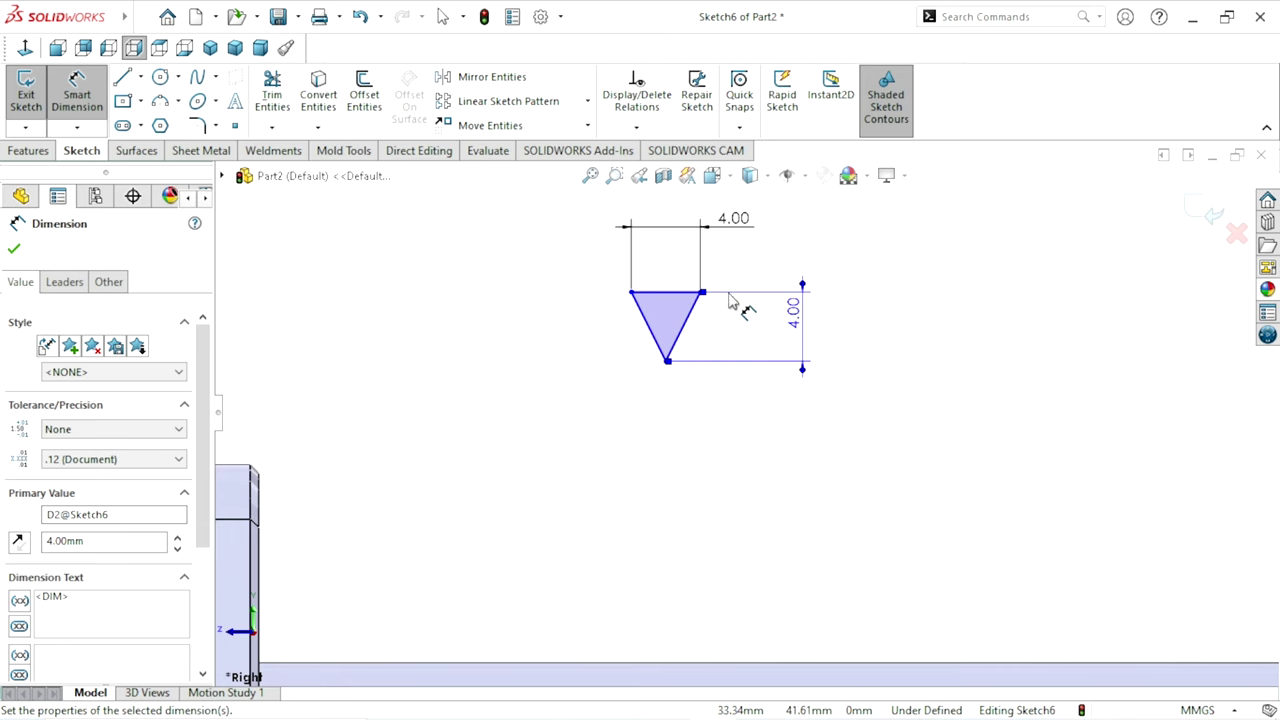
scroll(728, 340, "down", 2)
left_click(14, 250)
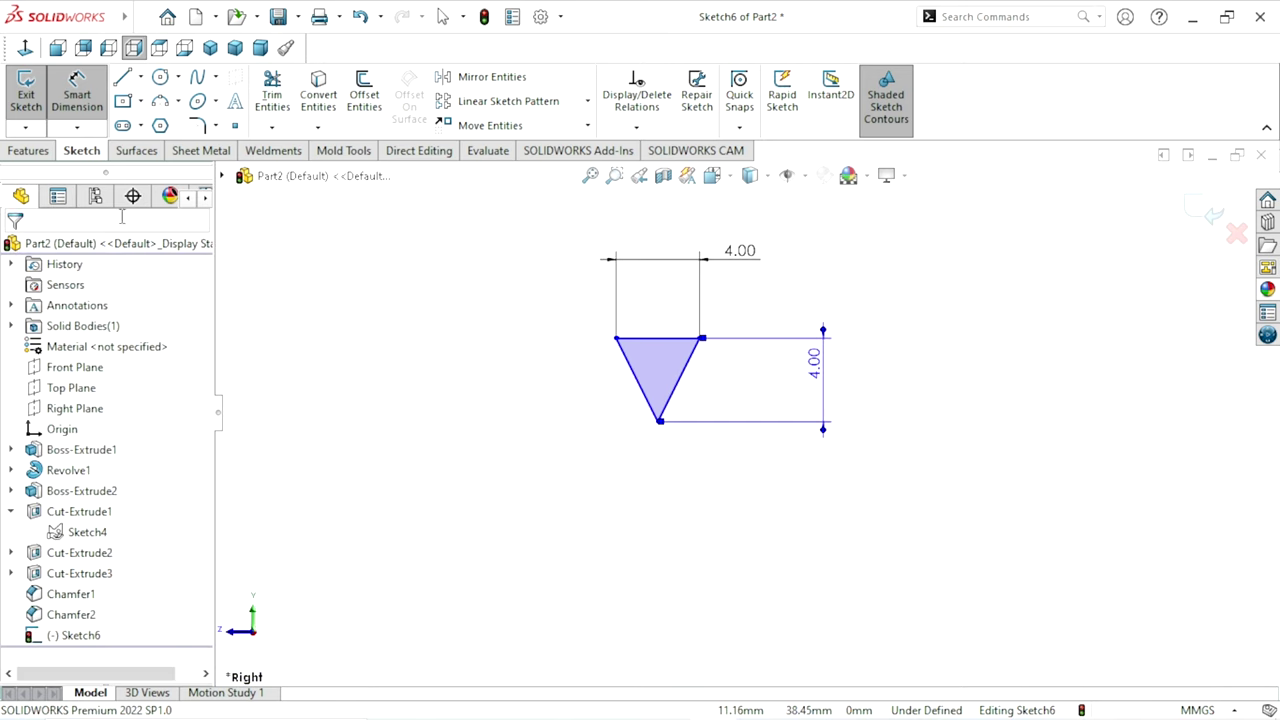
left_click(215, 126)
left_click(224, 174)
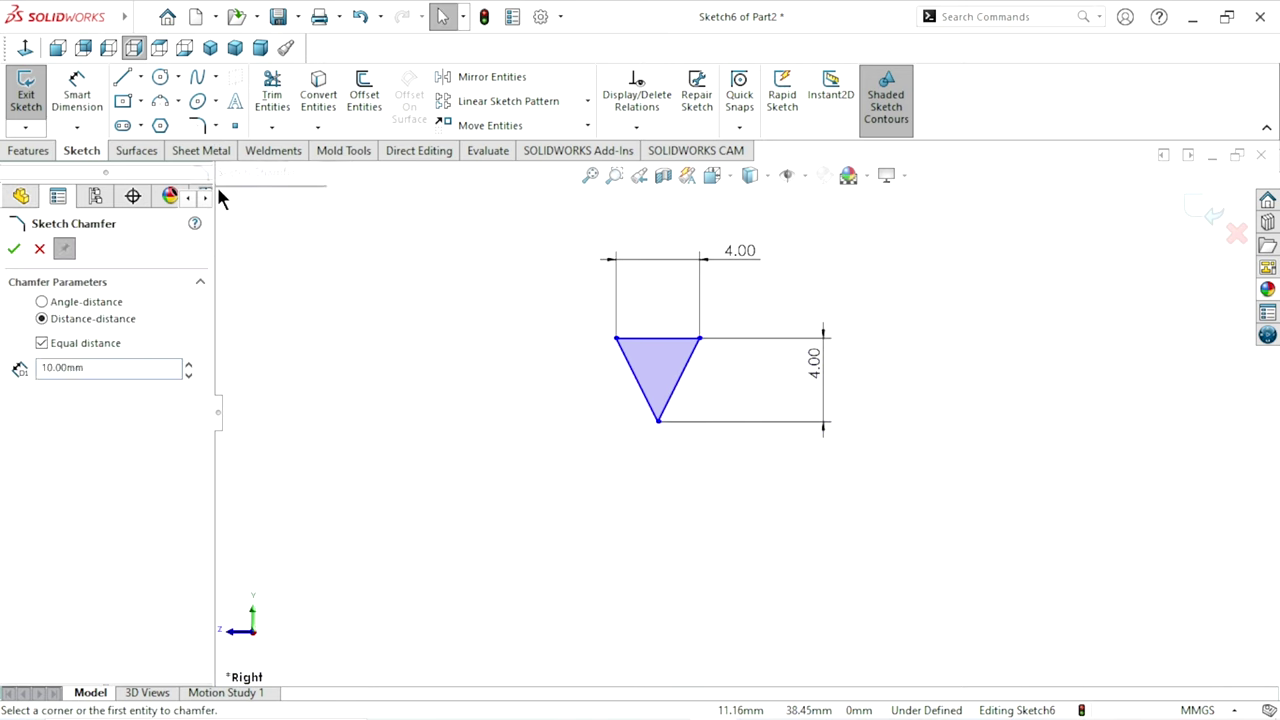
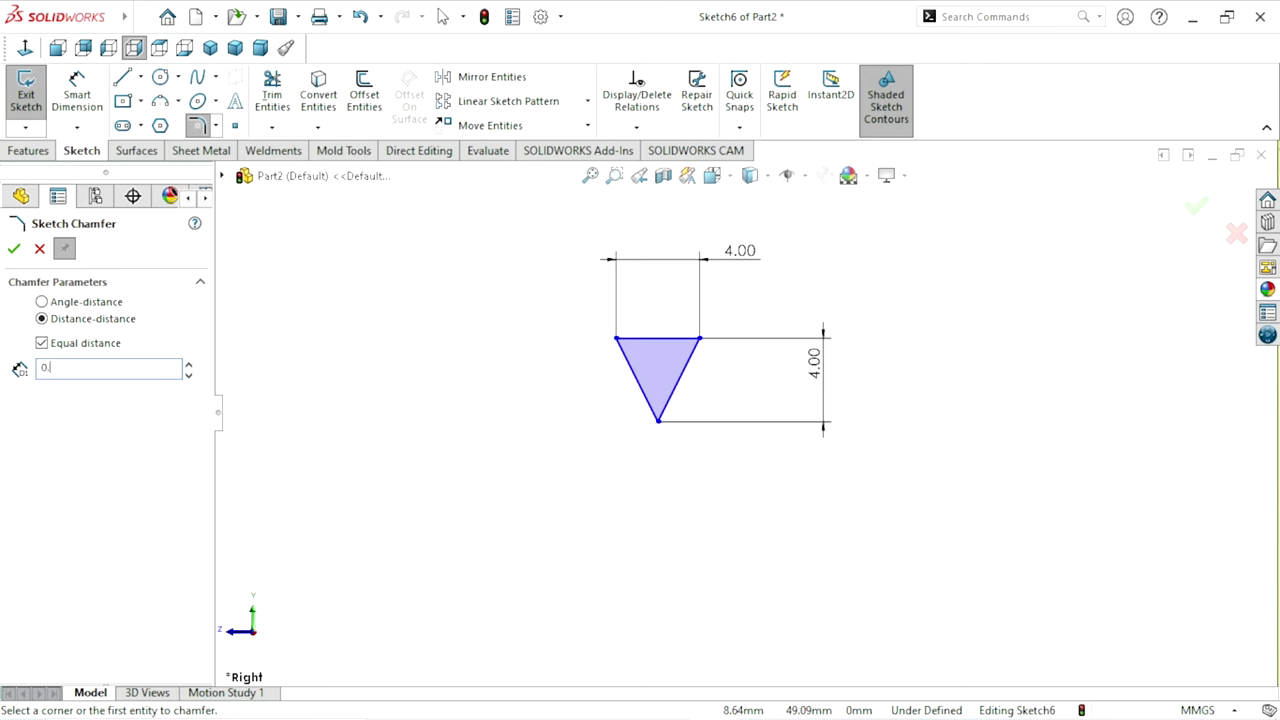
type("20mm")
Step: Chamfer the V sketch's bottom vertex with equal 0.20 mm distances, accepting the constraint warning
key("Return")
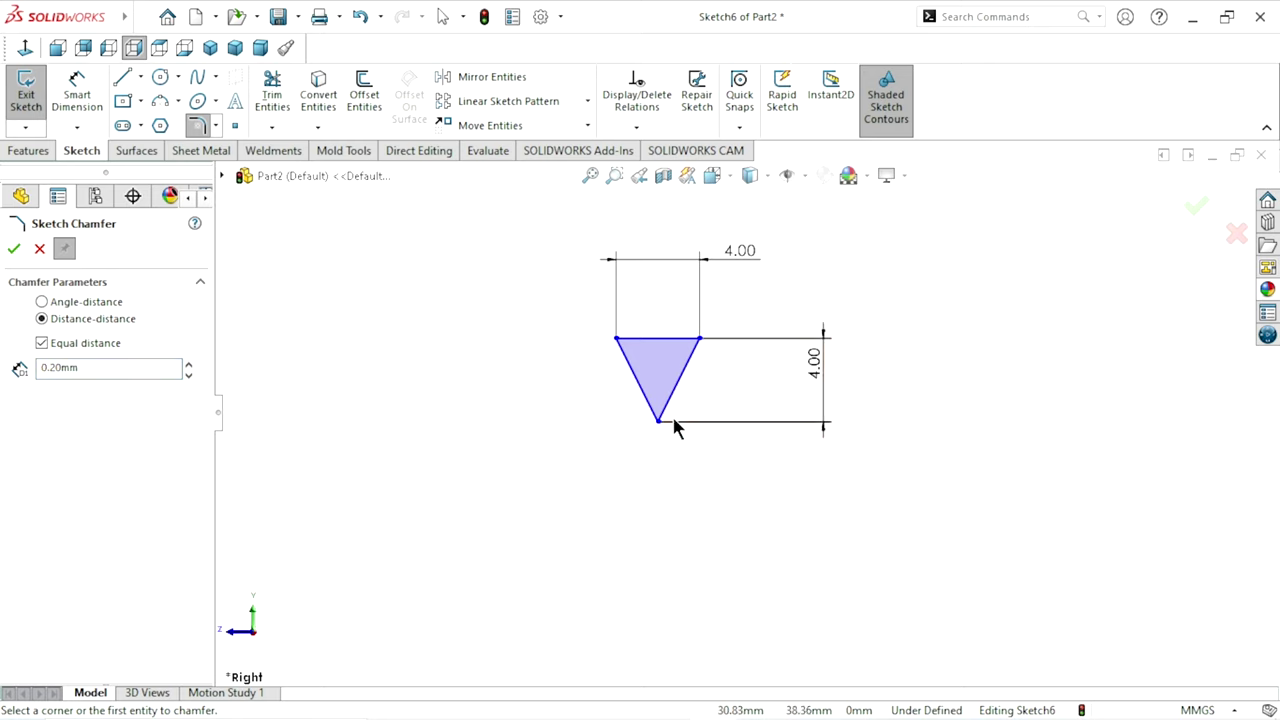
left_click(658, 423)
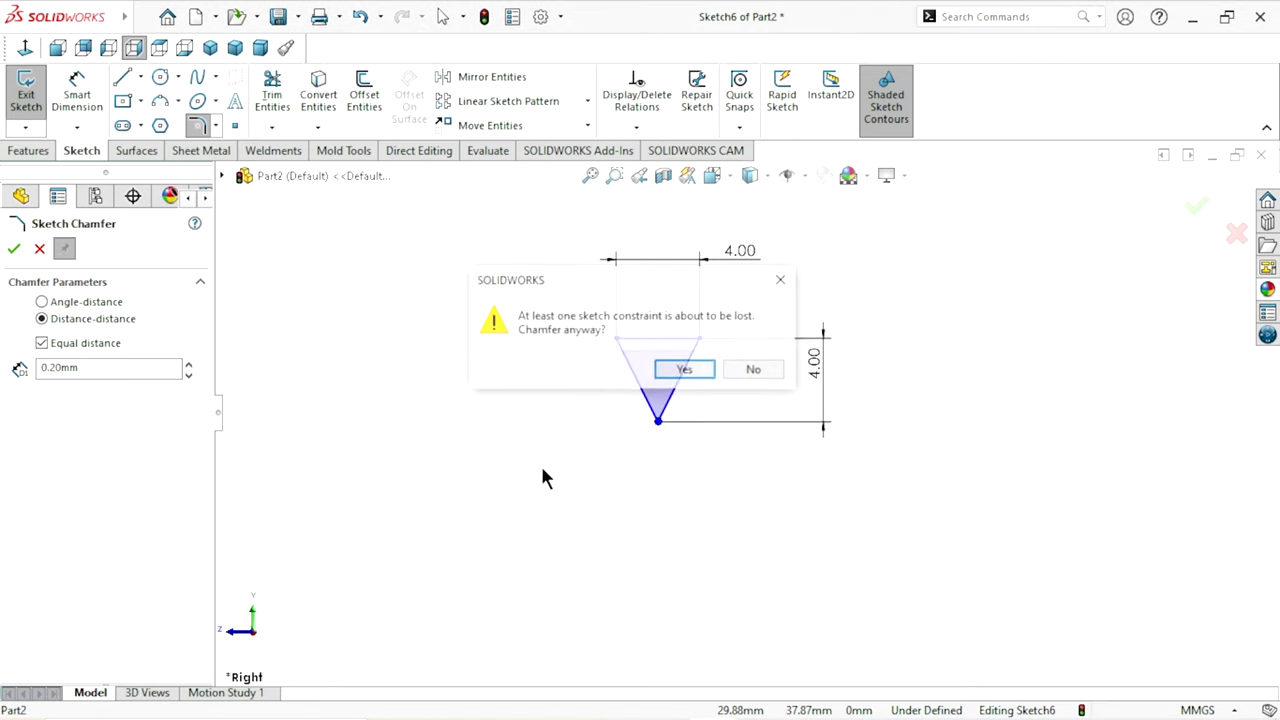
left_click(700, 370)
scroll(686, 436, "up", 3)
scroll(694, 437, "down", 1)
scroll(694, 437, "down", 2)
scroll(746, 408, "up", 3)
scroll(746, 408, "up", 1)
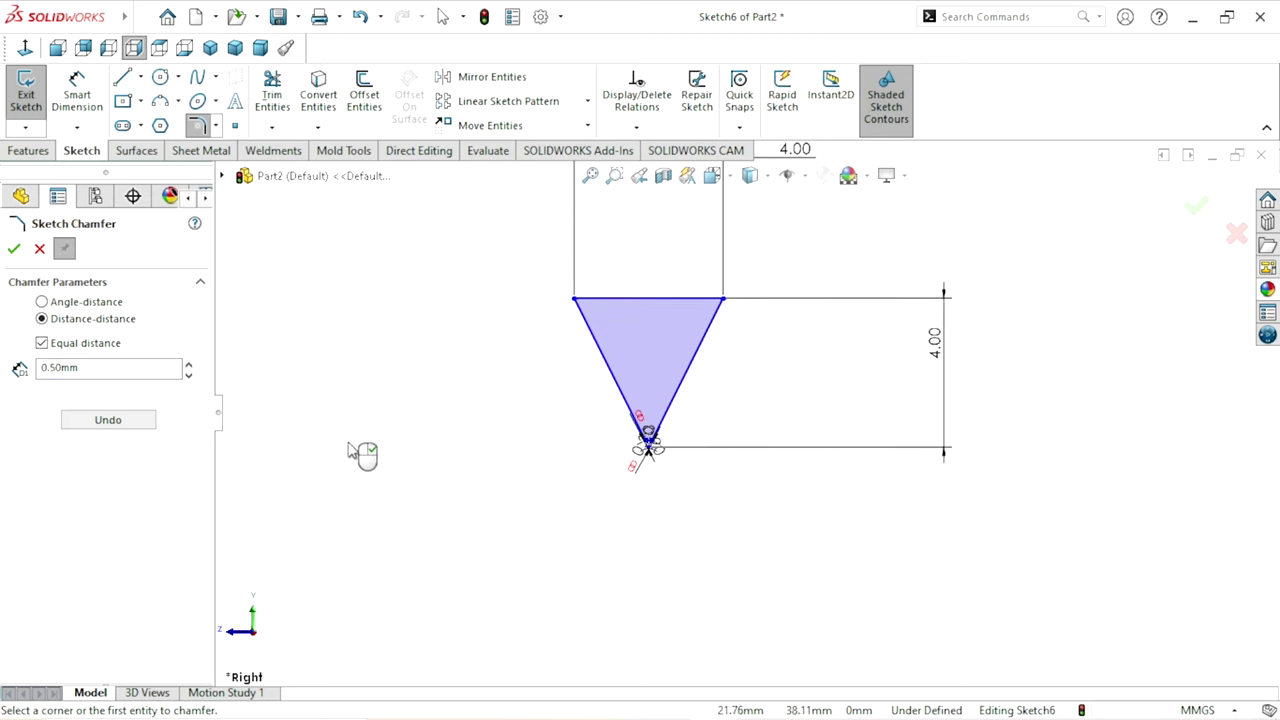
scroll(650, 447, "up", 2)
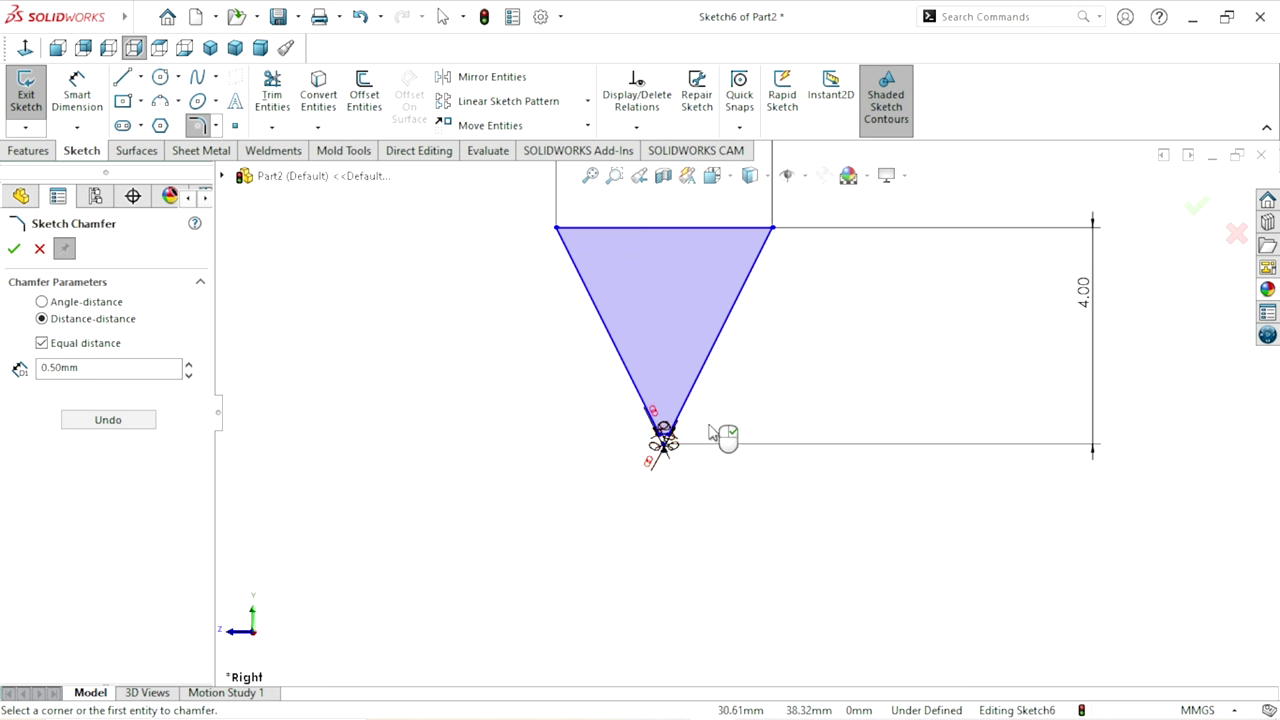
scroll(592, 452, "up", 1)
left_click(13, 253)
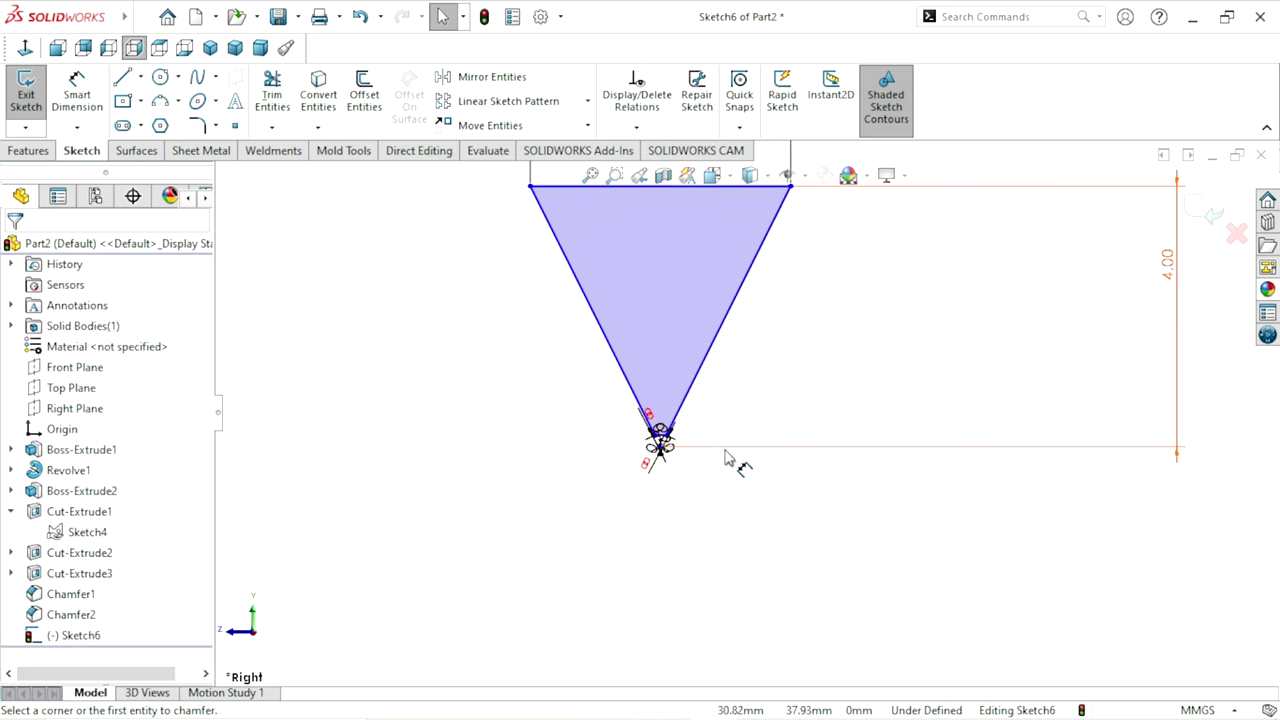
Step: Change the bottom chamfer dimension from 0.20 mm to 0.50 mm
scroll(697, 433, "up", 2)
scroll(654, 455, "up", 1)
scroll(630, 435, "down", 3)
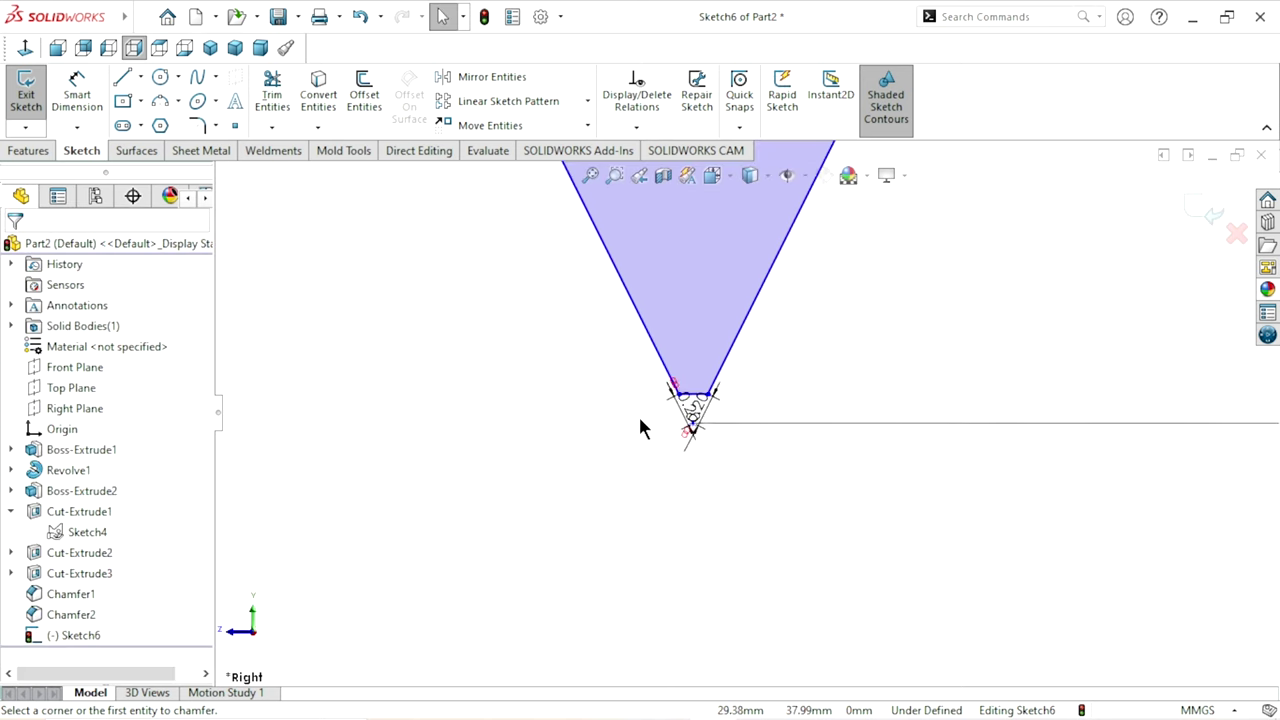
scroll(640, 425, "down", 2)
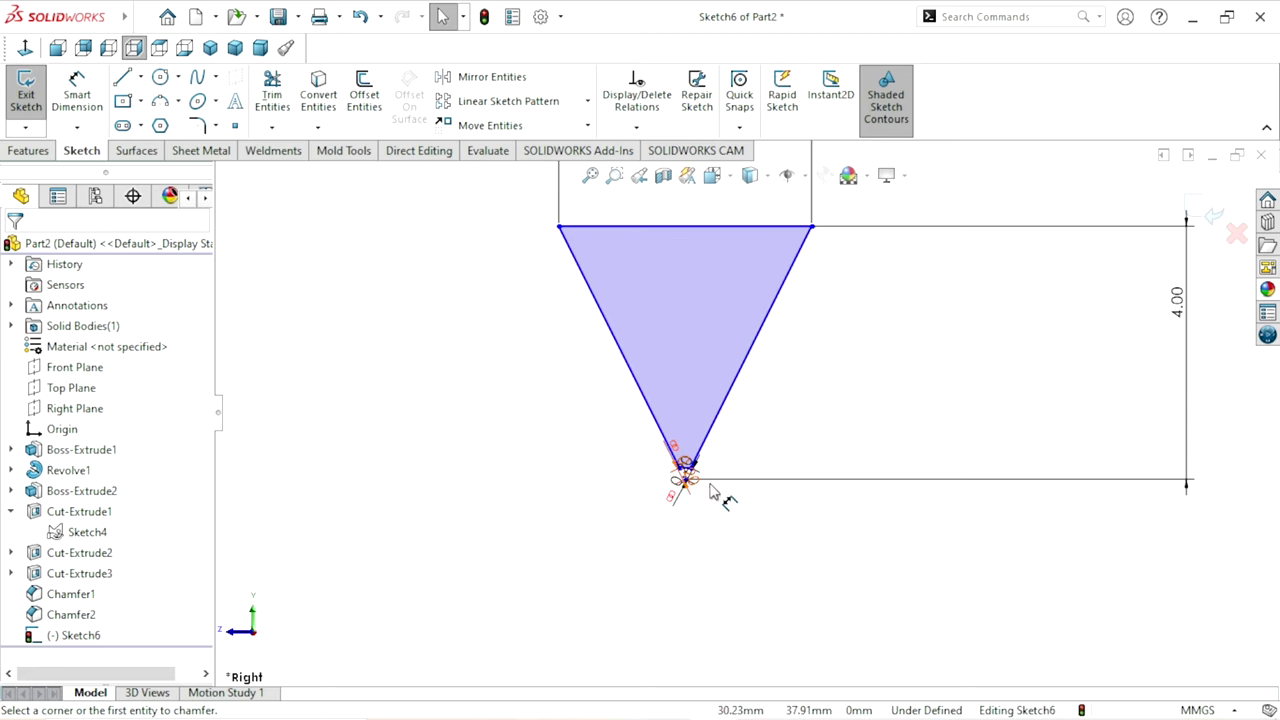
scroll(690, 470, "up", 2)
scroll(655, 435, "up", 2)
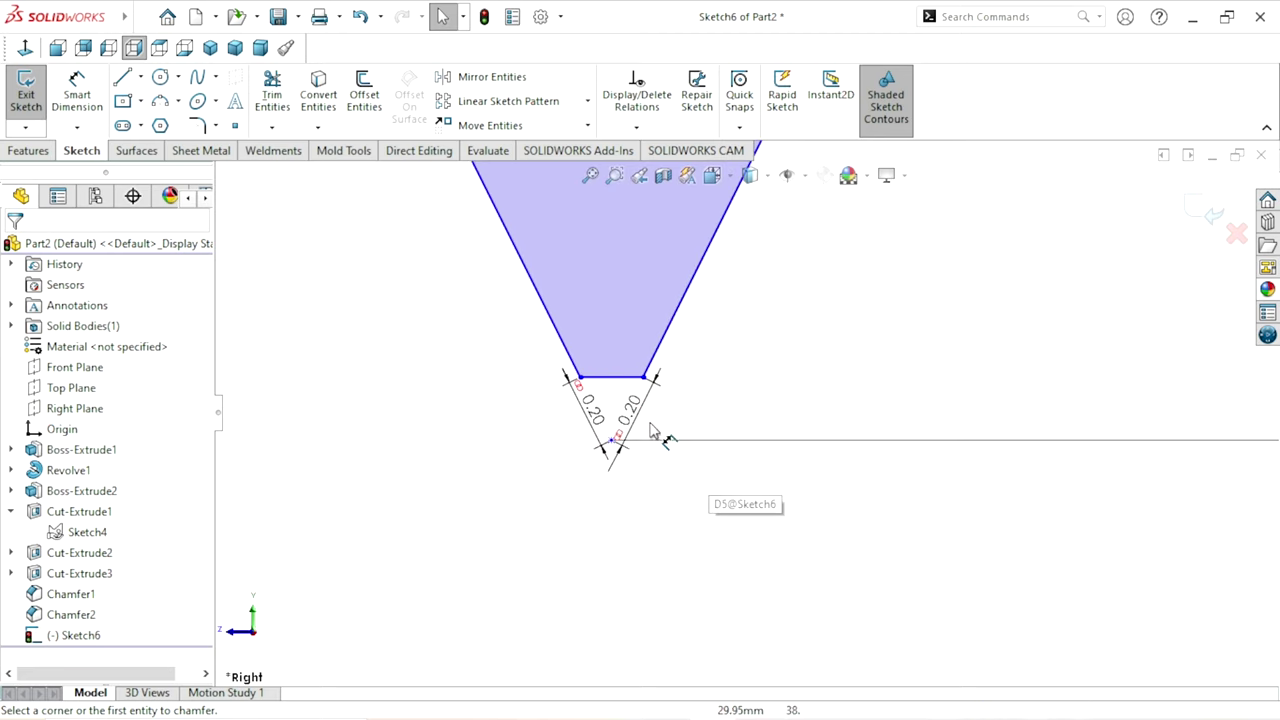
double_click(601, 416)
type("0.5")
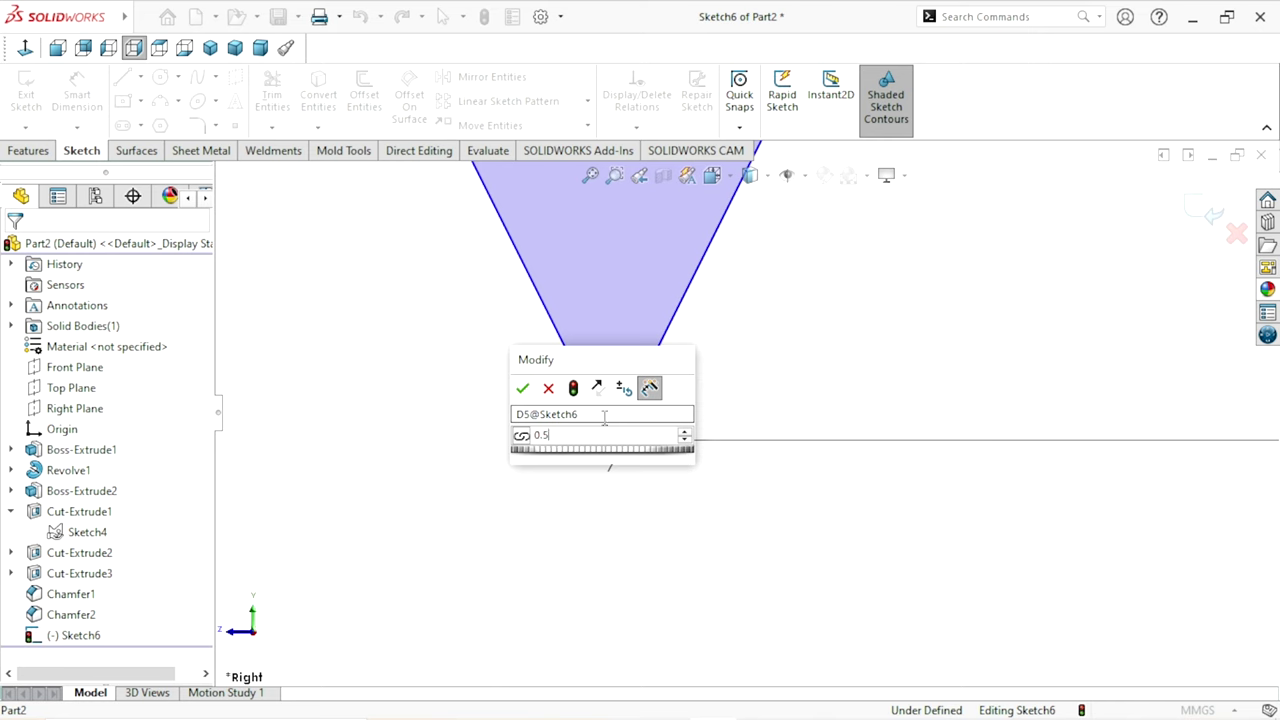
left_click(521, 389)
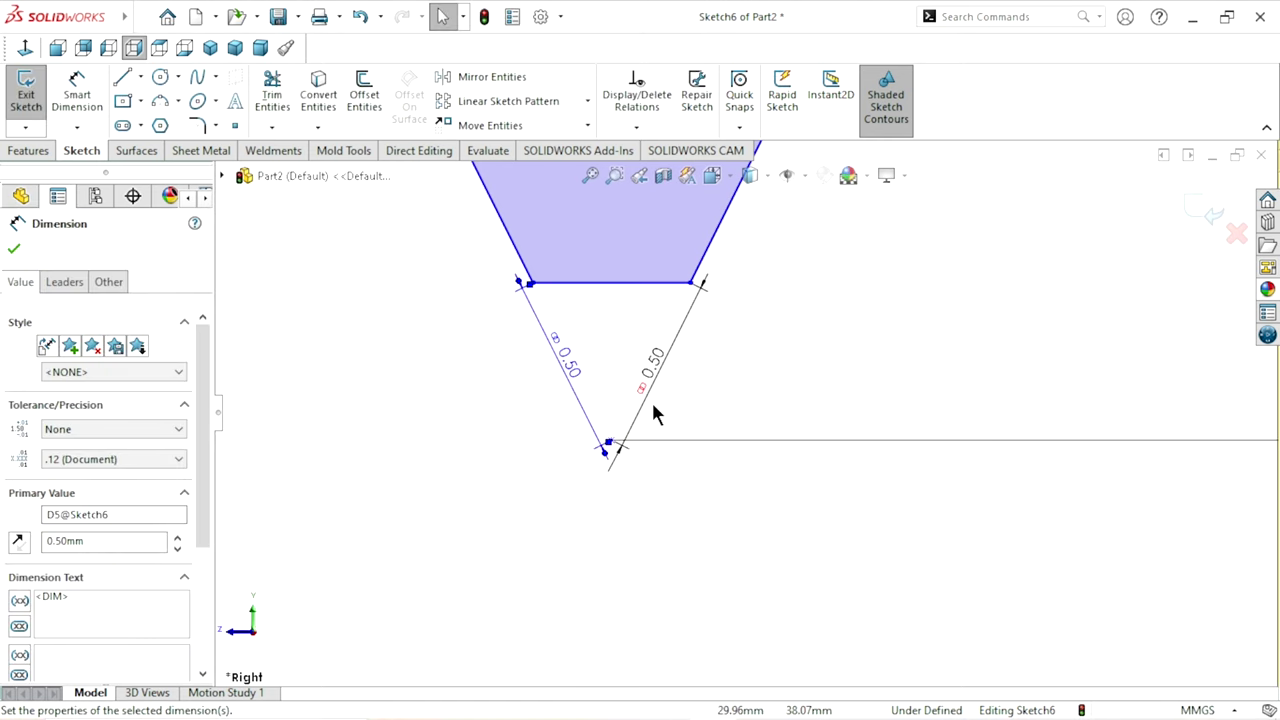
Step: Close the Dimension PropertyManager and start Smart Dimension for the next measurement
scroll(651, 400, "down", 2)
scroll(645, 390, "down", 2)
scroll(785, 335, "up", 1)
scroll(785, 335, "up", 1)
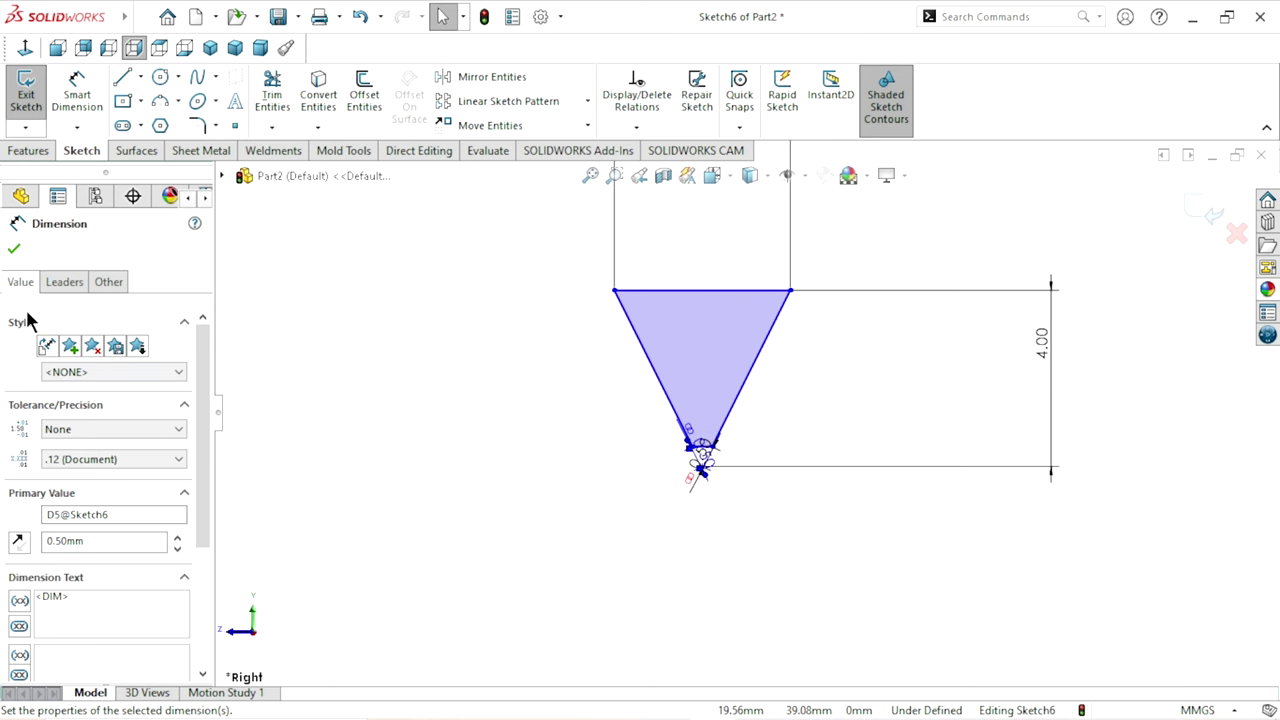
left_click(15, 250)
scroll(740, 436, "down", 2)
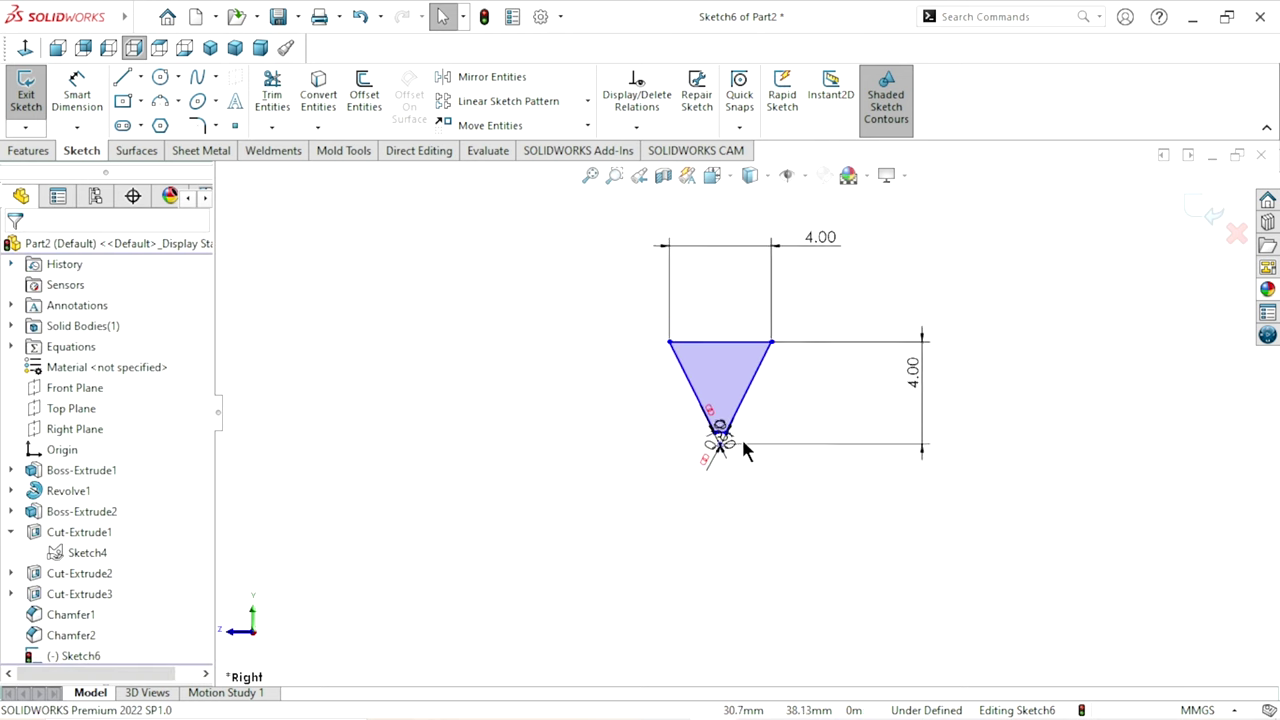
scroll(741, 437, "down", 1)
scroll(803, 414, "down", 2)
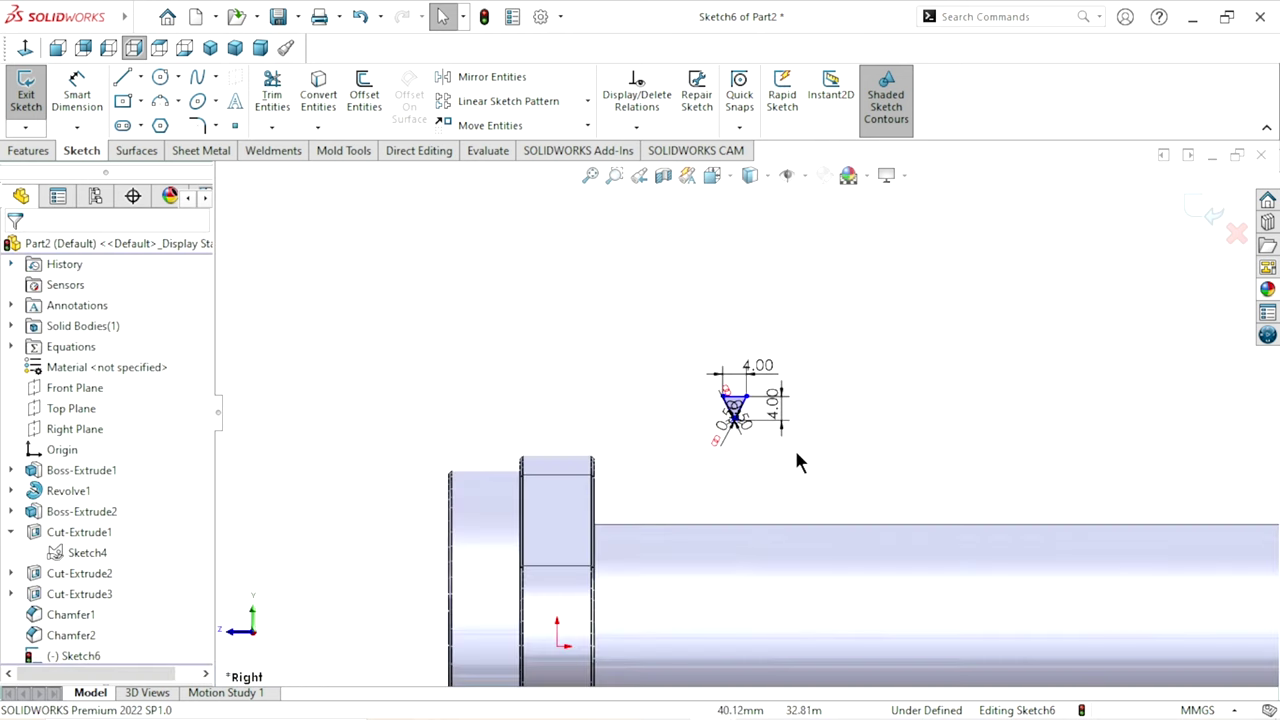
scroll(794, 447, "down", 1)
scroll(743, 400, "up", 2)
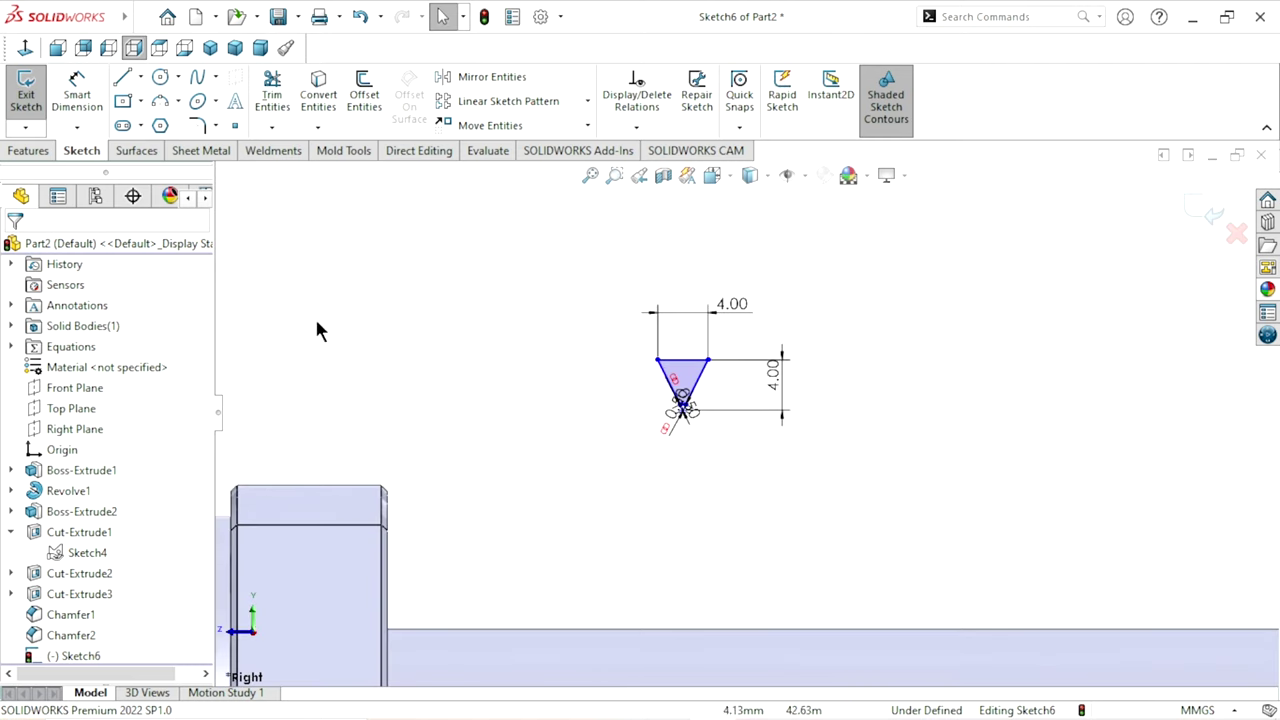
left_click(75, 85)
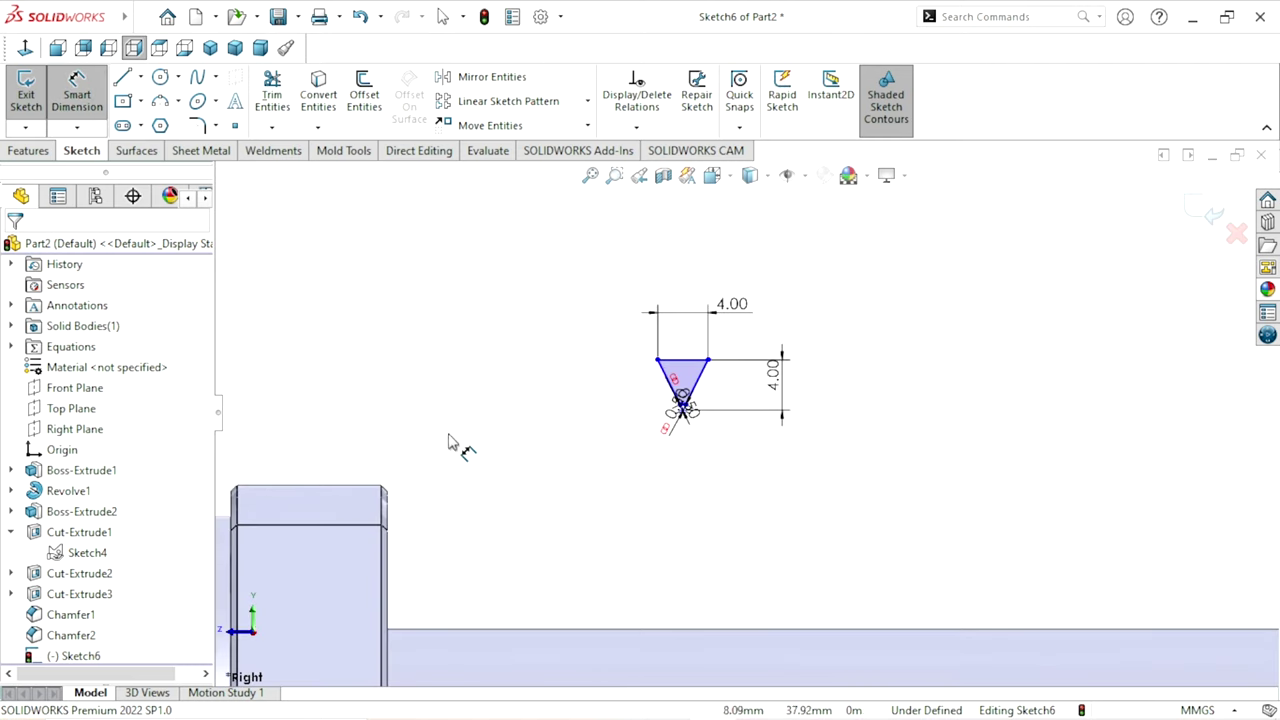
Step: Dimension the triangle's top edge 22 mm from the shaft shoulder's vertical edge
left_click(391, 551)
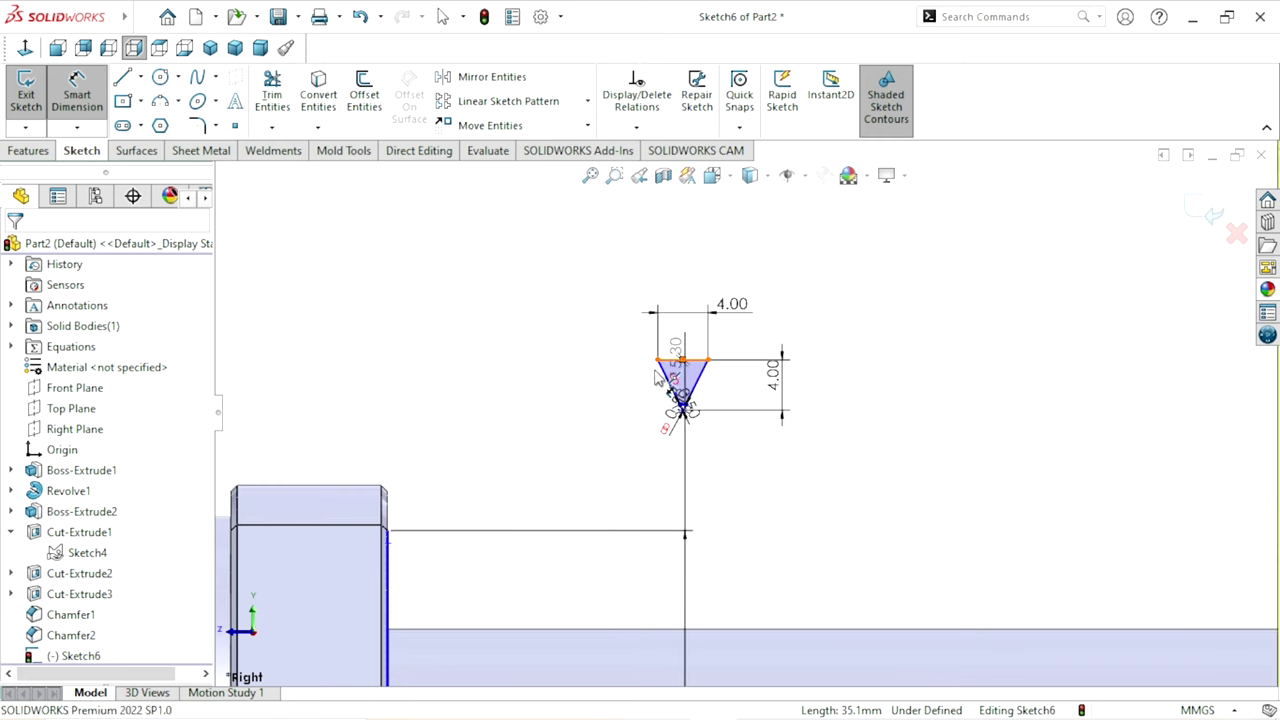
left_click(684, 362)
left_click(575, 347)
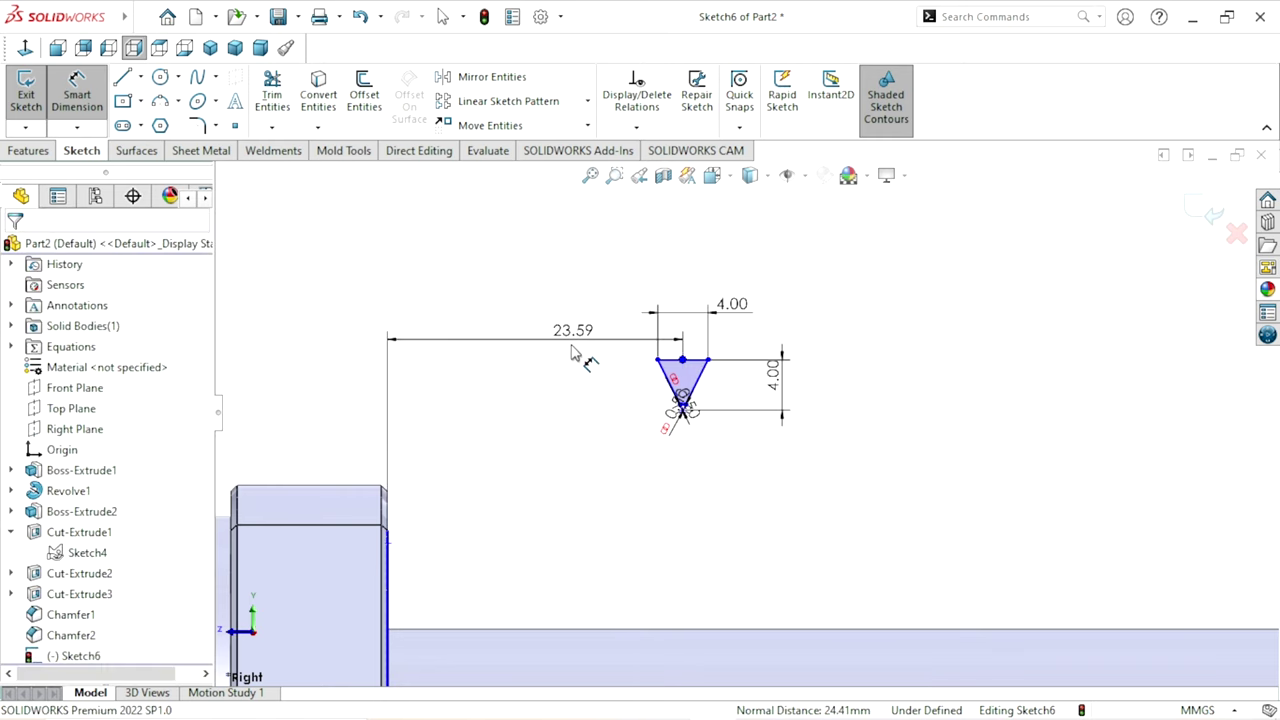
type("22")
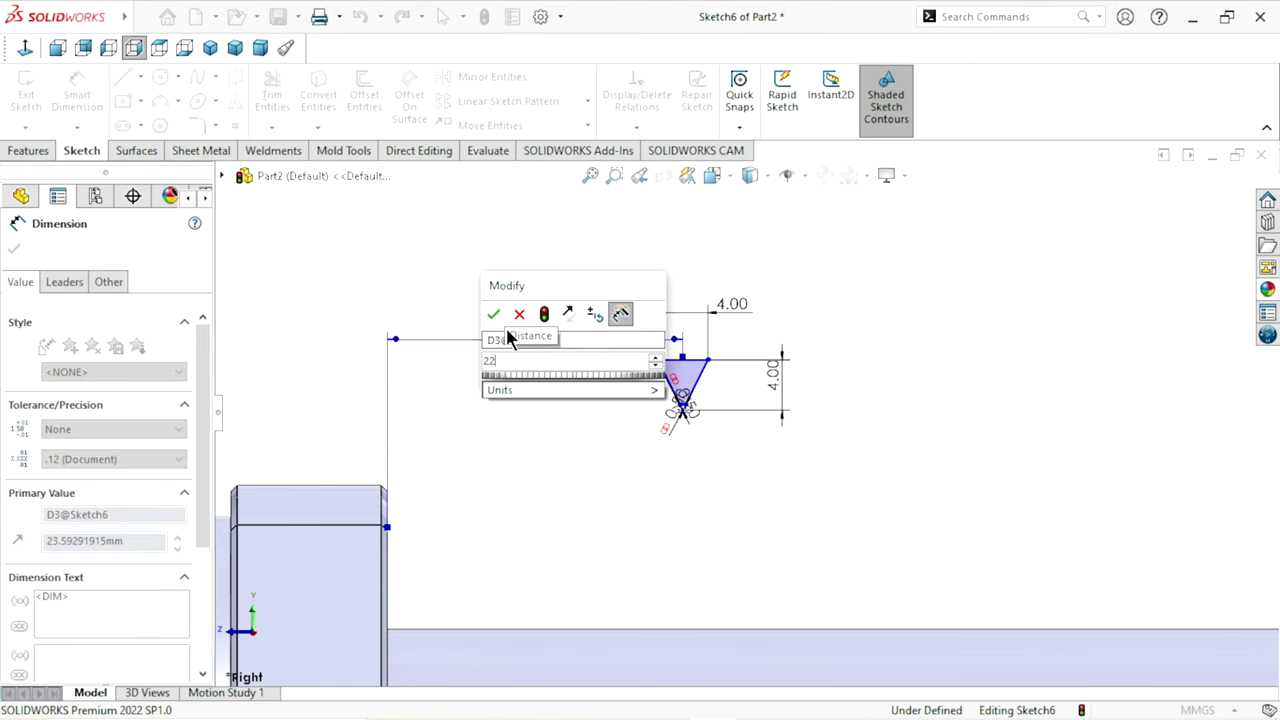
left_click(490, 314)
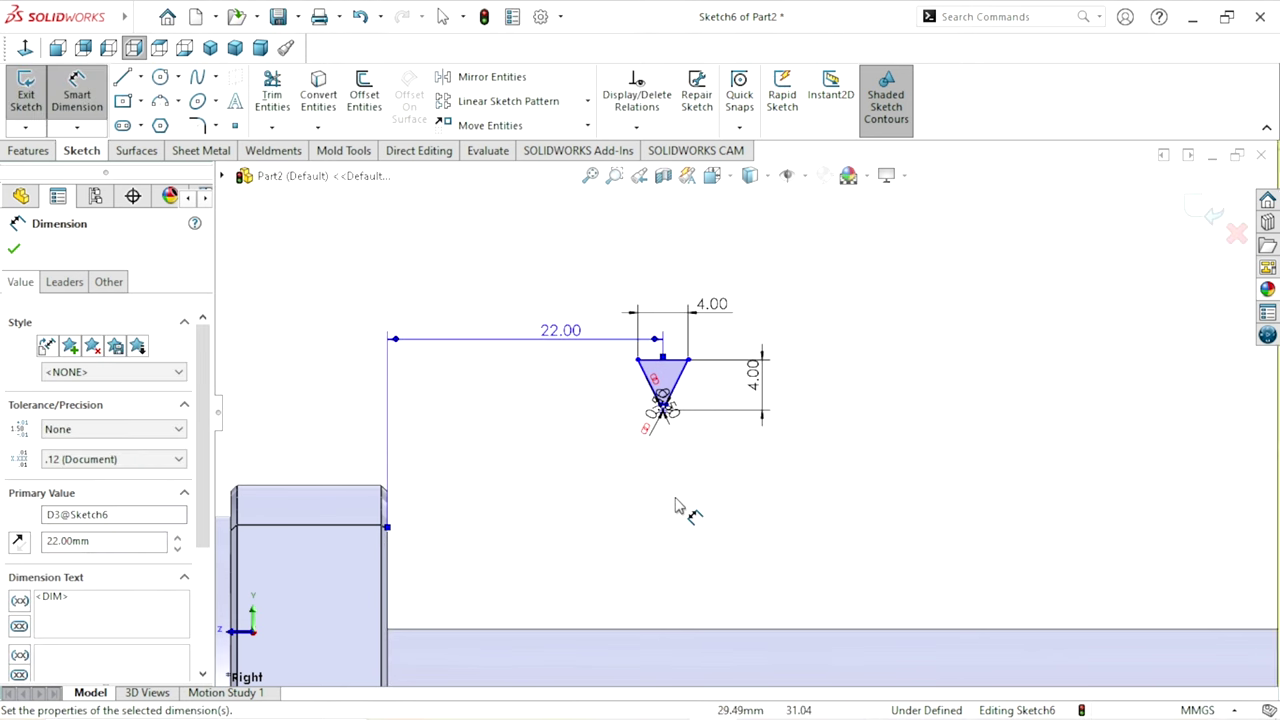
scroll(660, 490, "up", 5)
scroll(780, 462, "down", 1)
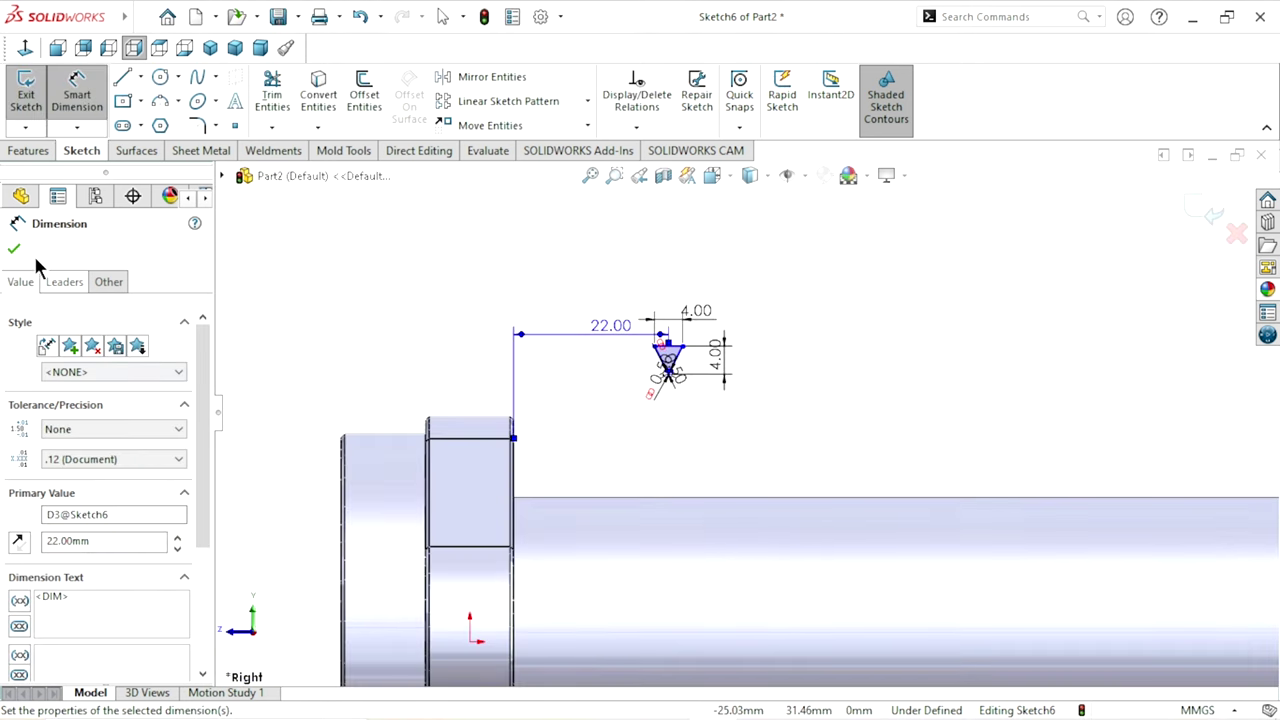
left_click(13, 249)
scroll(678, 341, "down", 5)
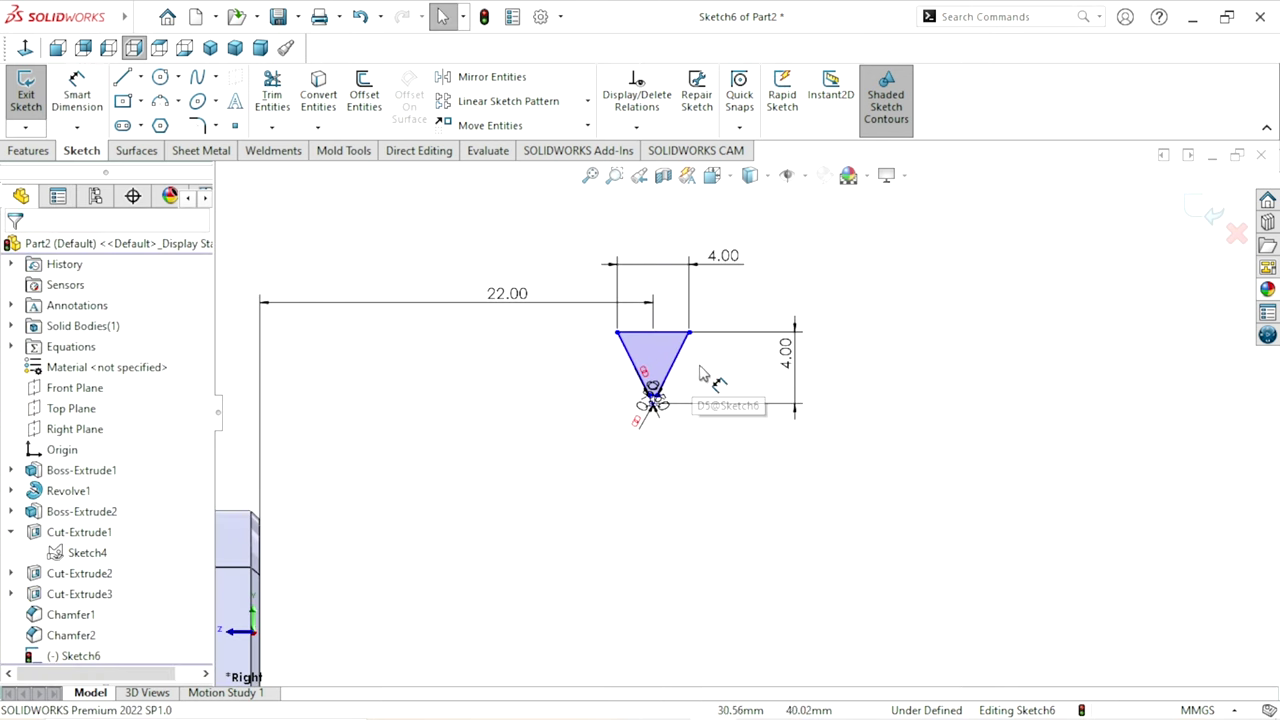
scroll(650, 335, "down", 2)
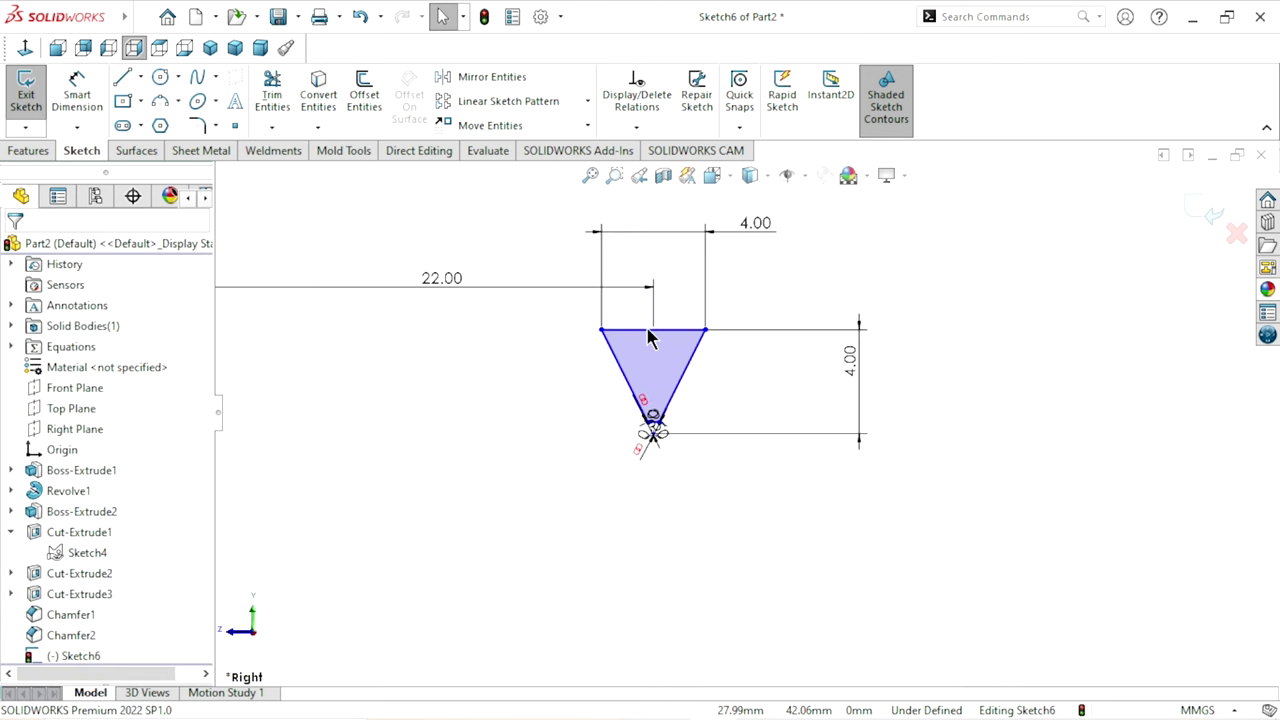
Step: Make the top edge's midpoint coincident with the shaft's upper silhouette edge
left_click(652, 330)
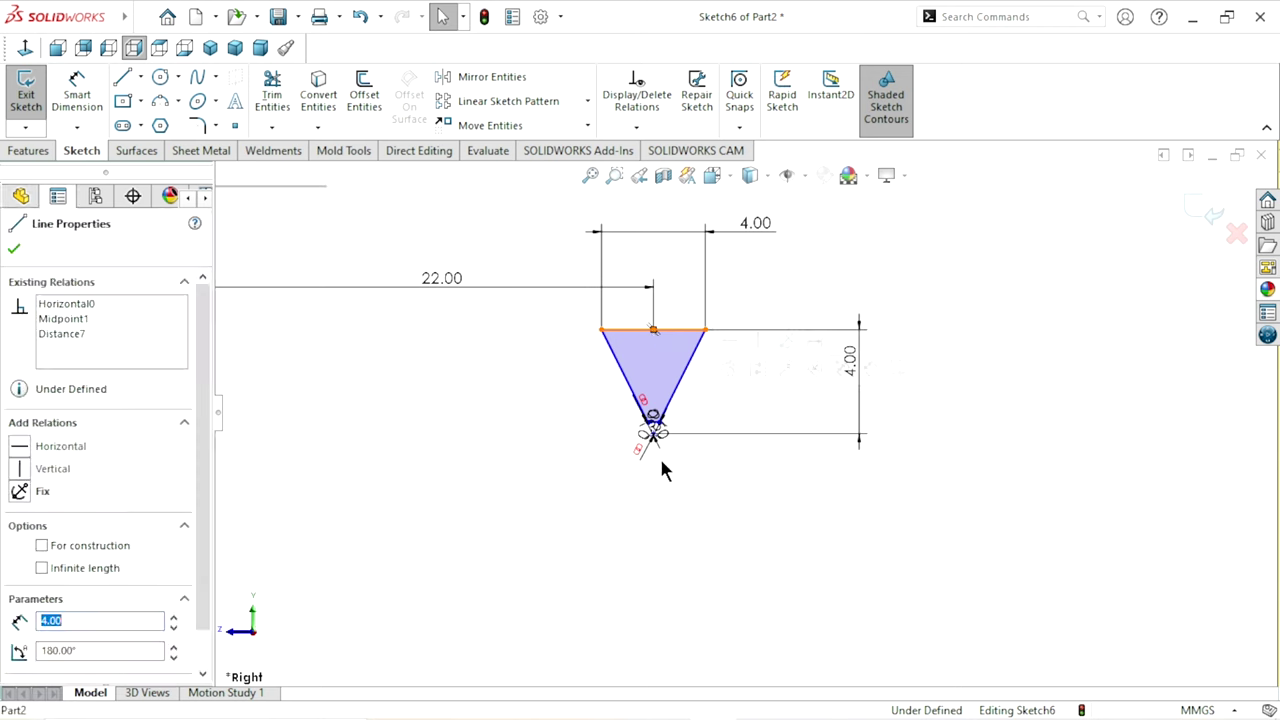
scroll(656, 451, "up", 5)
scroll(770, 483, "down", 2)
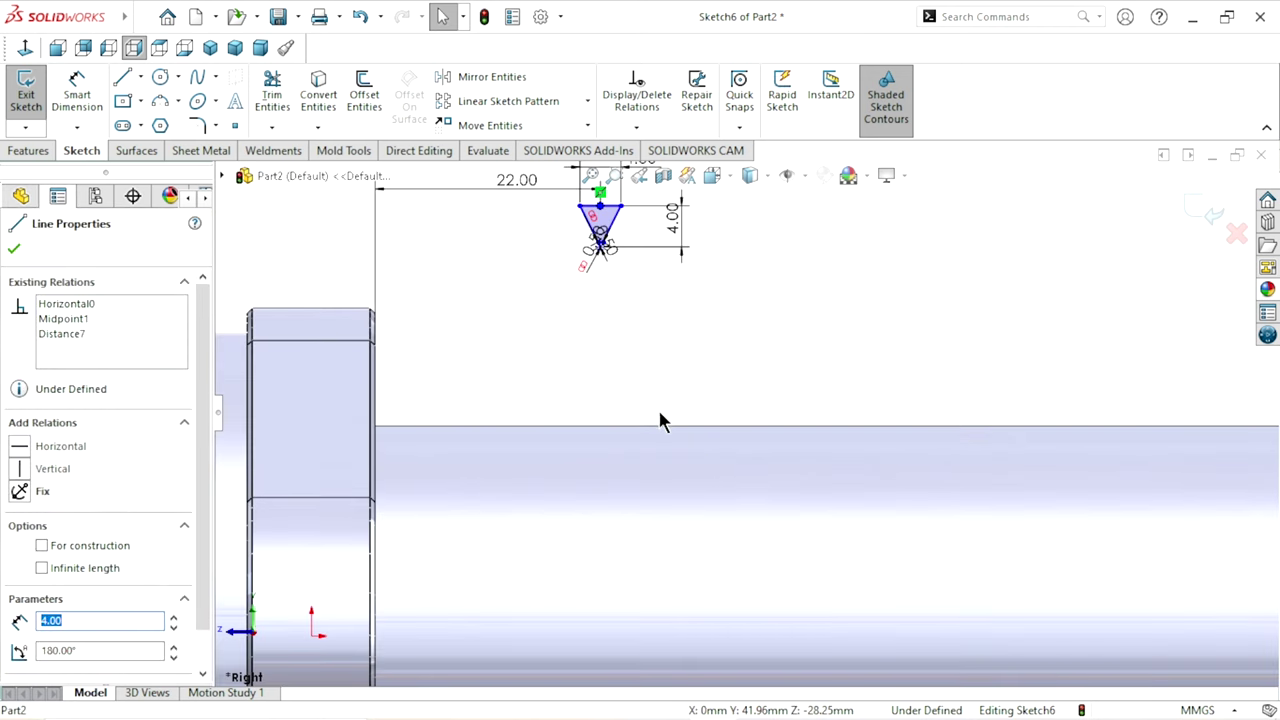
left_click(654, 436, "ctrl")
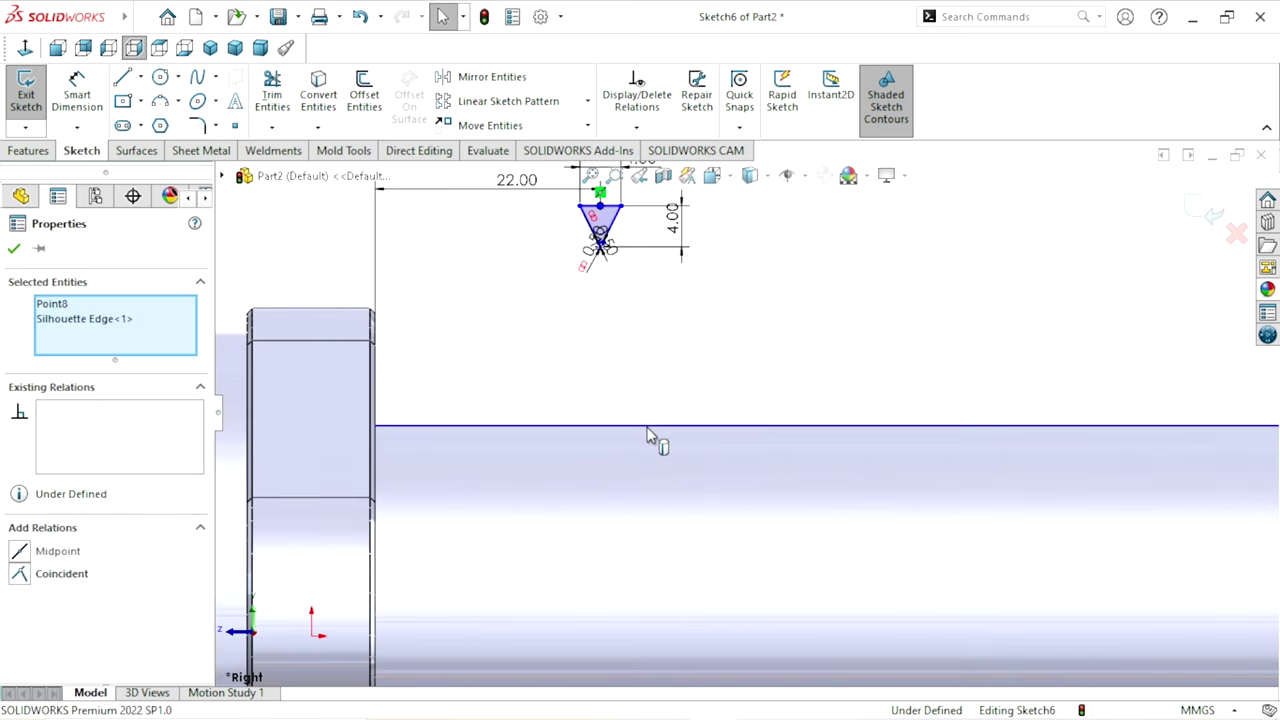
left_click(731, 342)
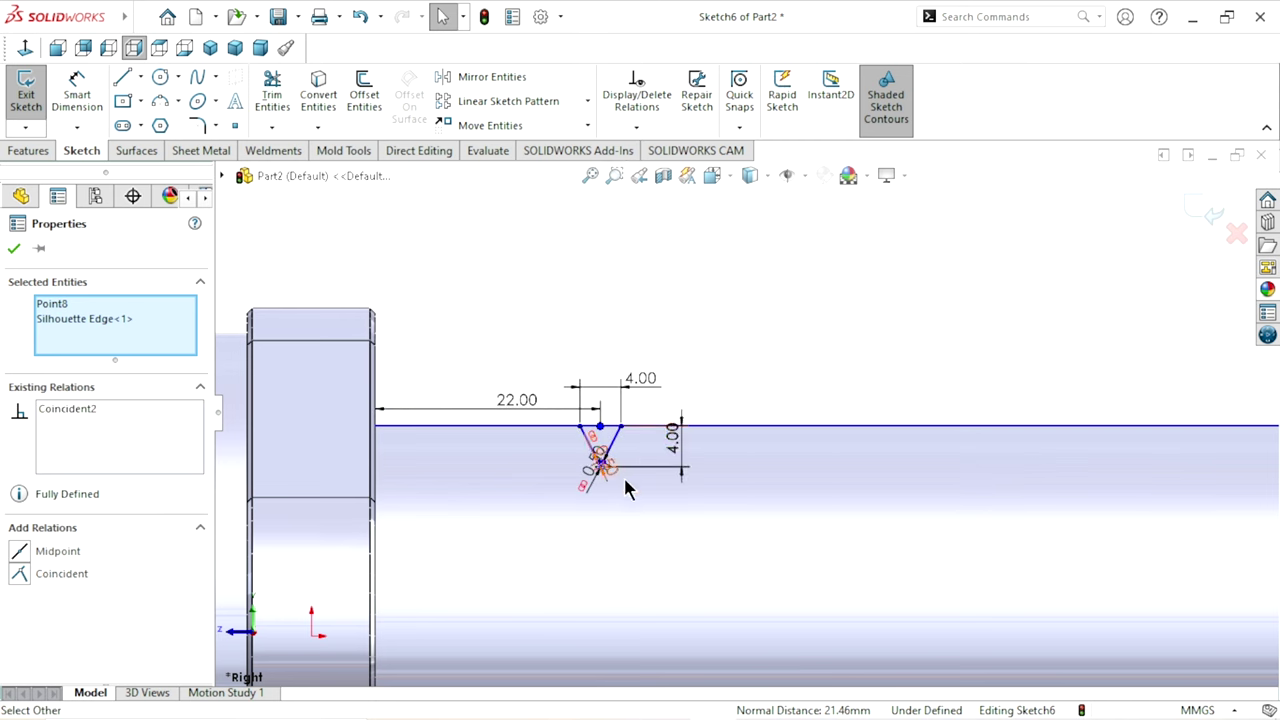
scroll(746, 505, "up", 3)
scroll(746, 505, "down", 1)
scroll(791, 483, "down", 1)
left_click(771, 306)
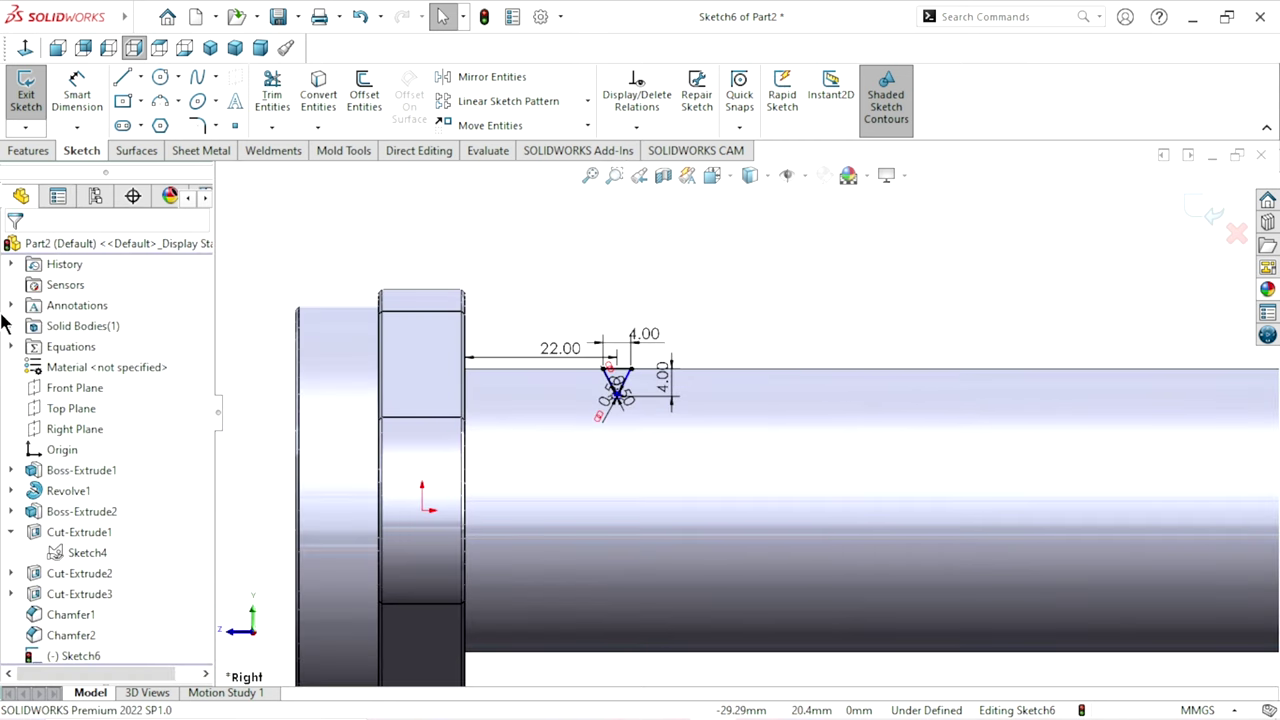
scroll(737, 434, "up", 1)
scroll(737, 434, "down", 1)
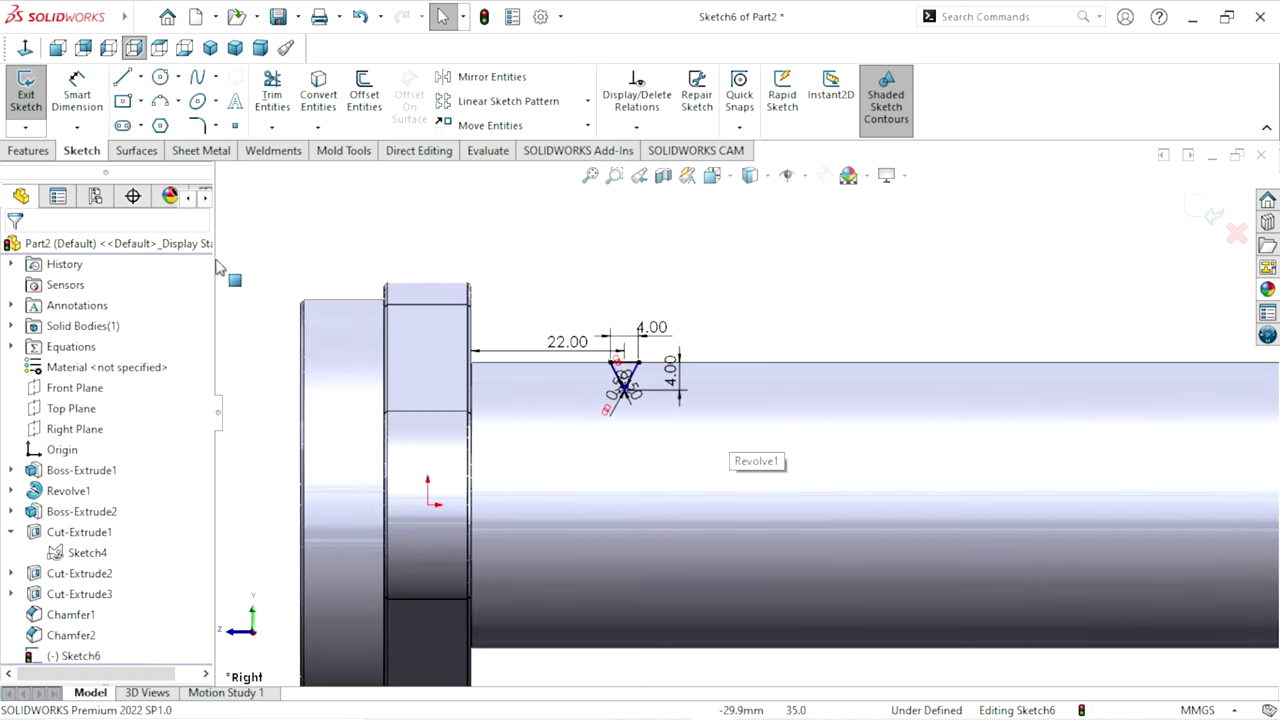
left_click(28, 151)
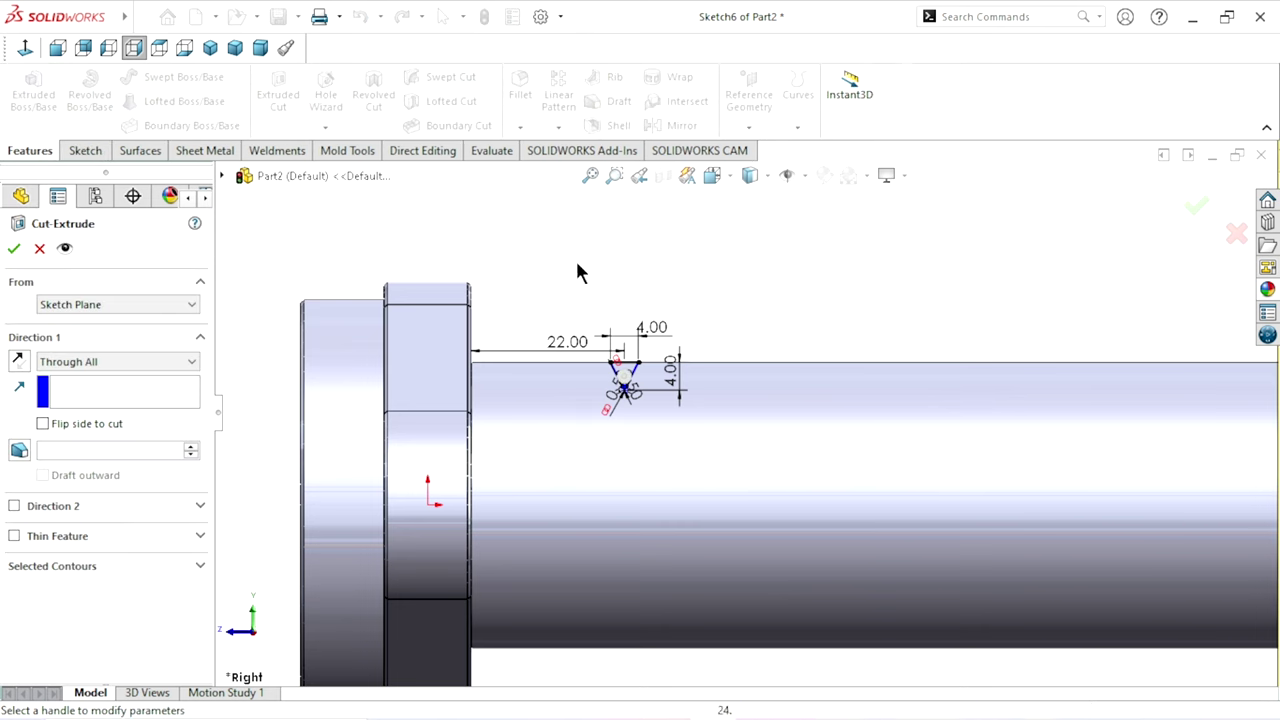
Step: Accept the V-groove Cut-Extrude with a Mid Plane end condition at 72.00 mm depth
left_click(100, 363)
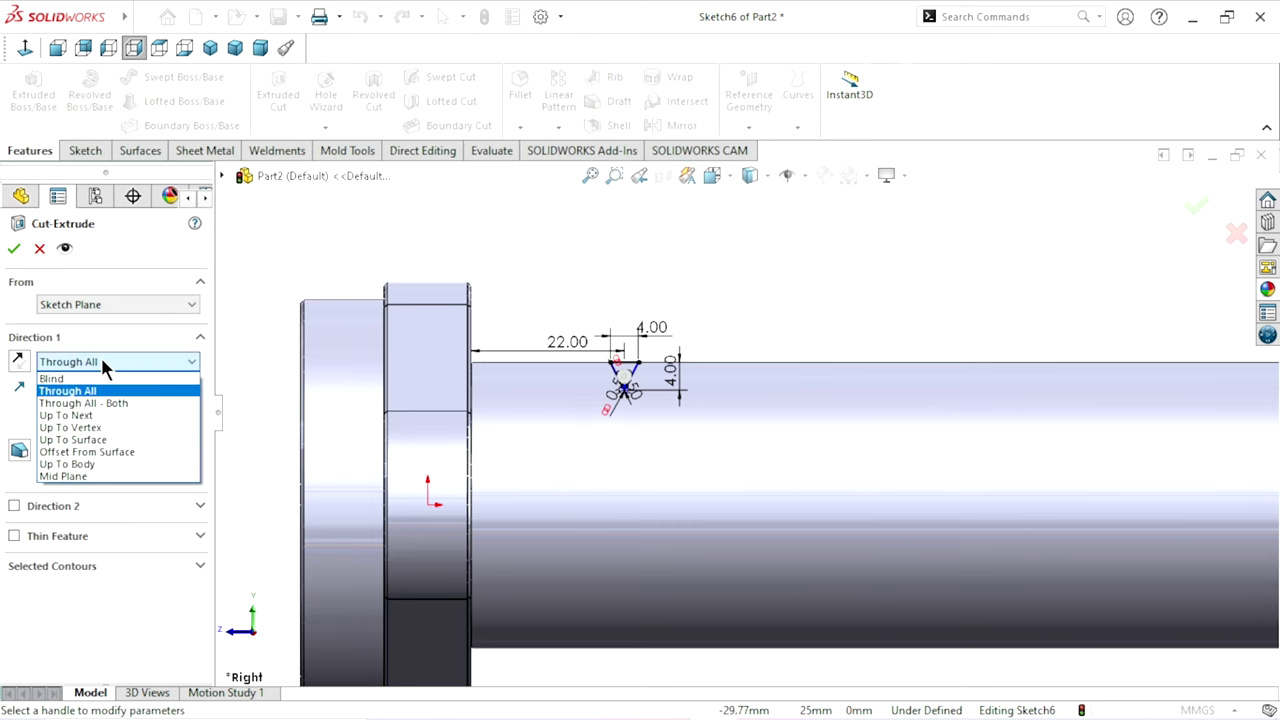
left_click(86, 476)
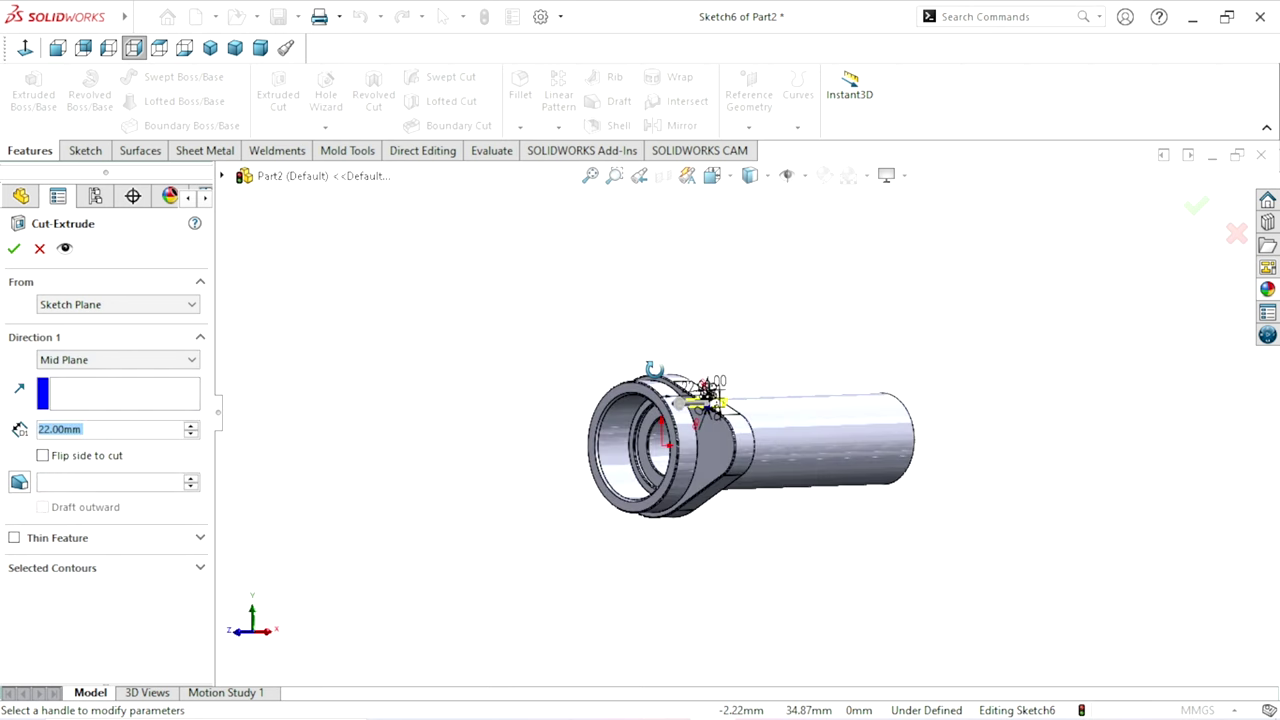
scroll(752, 480, "down", 5)
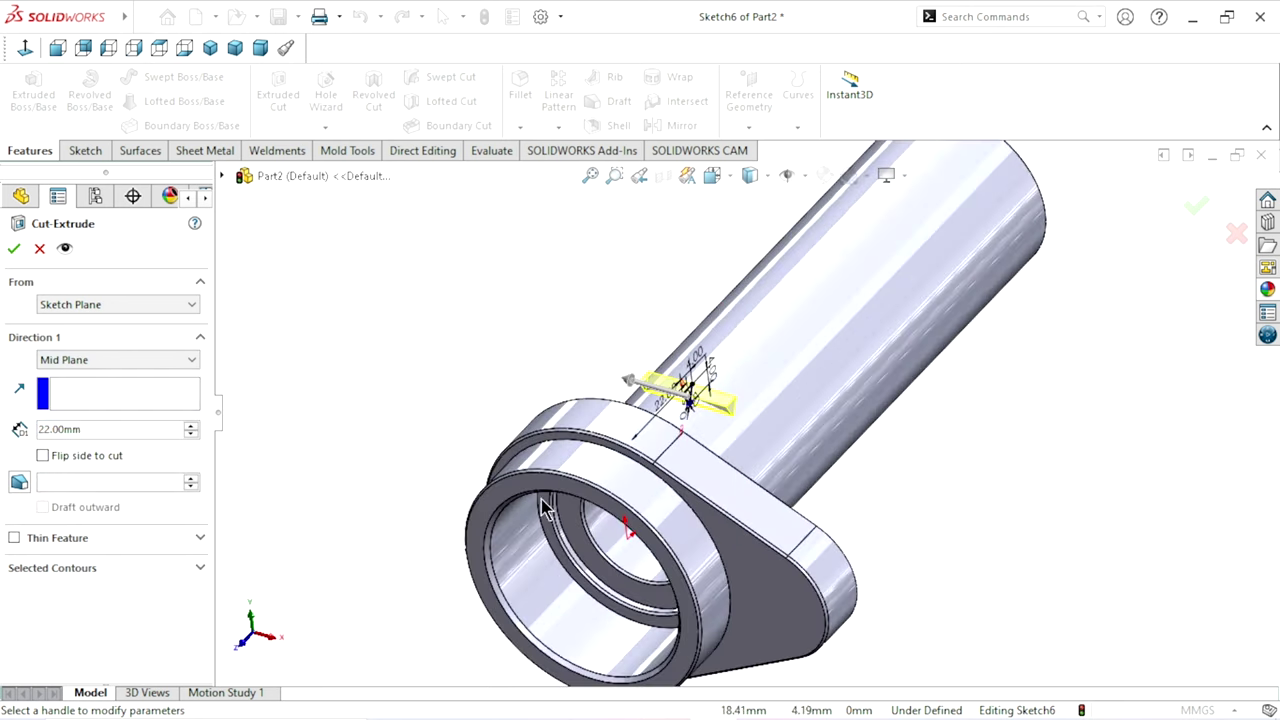
left_click(191, 425)
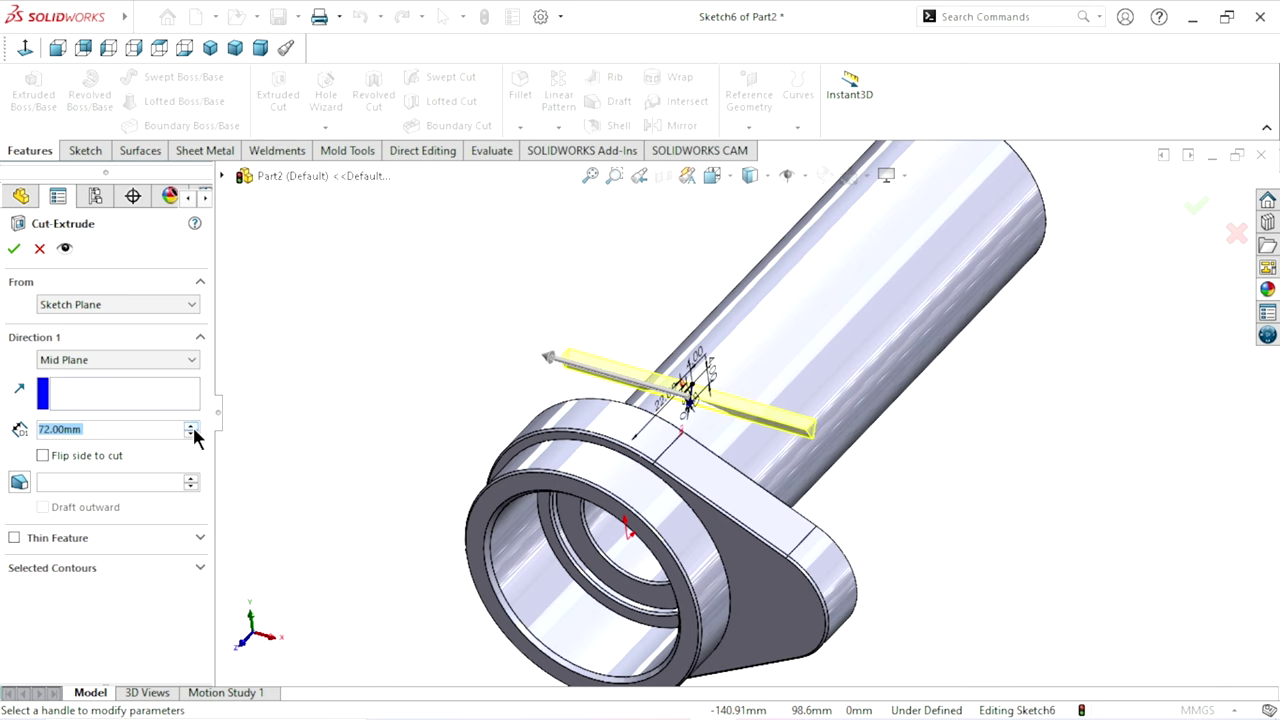
left_click(14, 250)
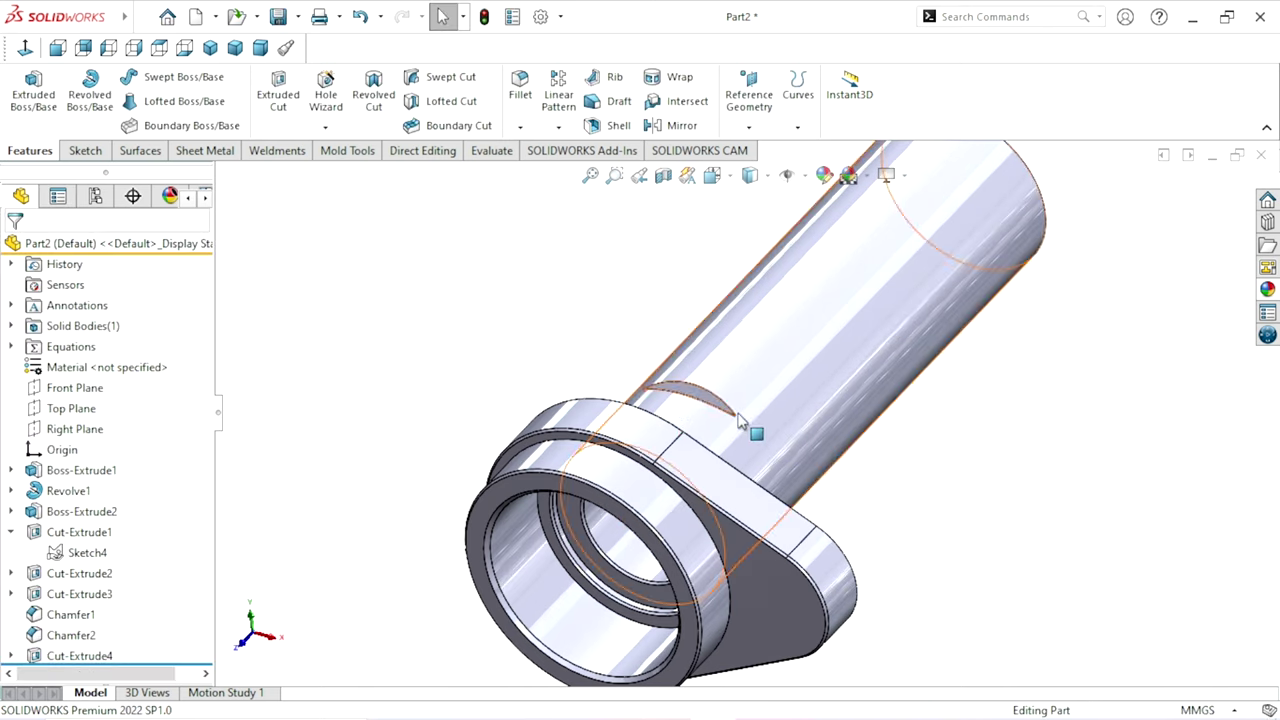
Step: Orbit the shaft to a side-on view and start a Linear Pattern
scroll(740, 423, "up", 5)
middle_click_drag(740, 423, 753, 509)
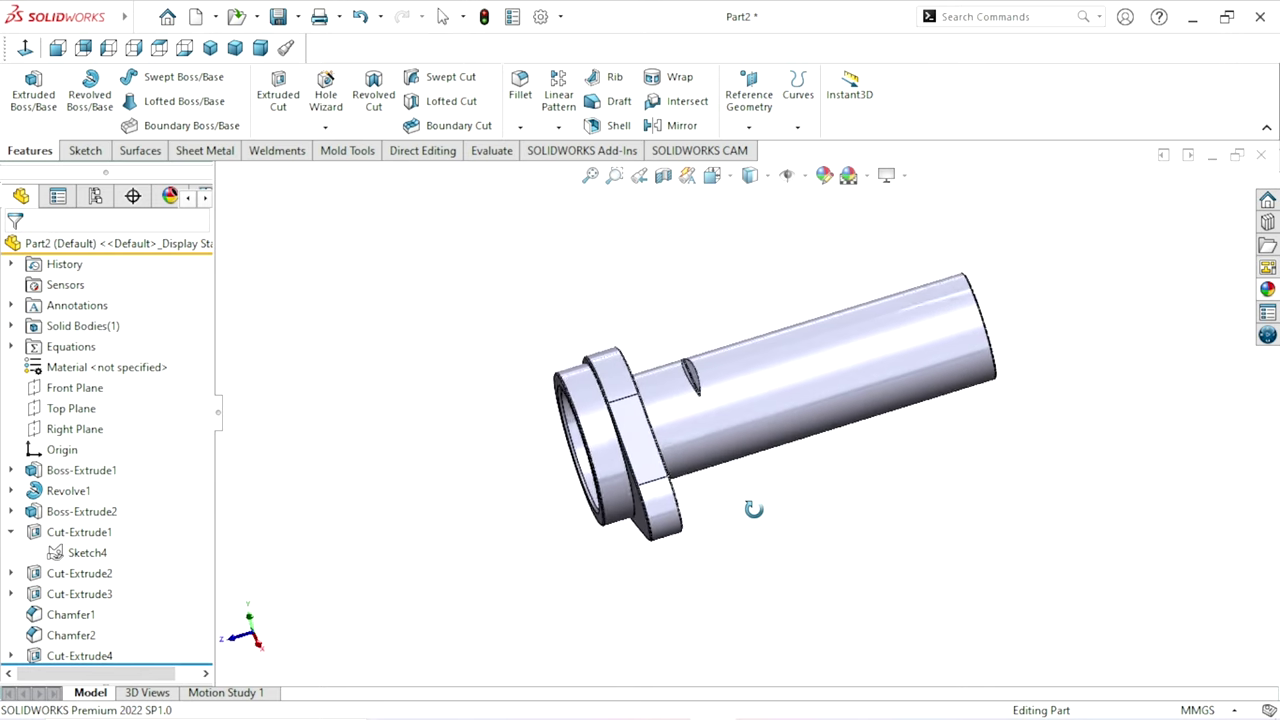
scroll(750, 460, "down", 3)
scroll(729, 377, "down", 2)
scroll(680, 366, "up", 1)
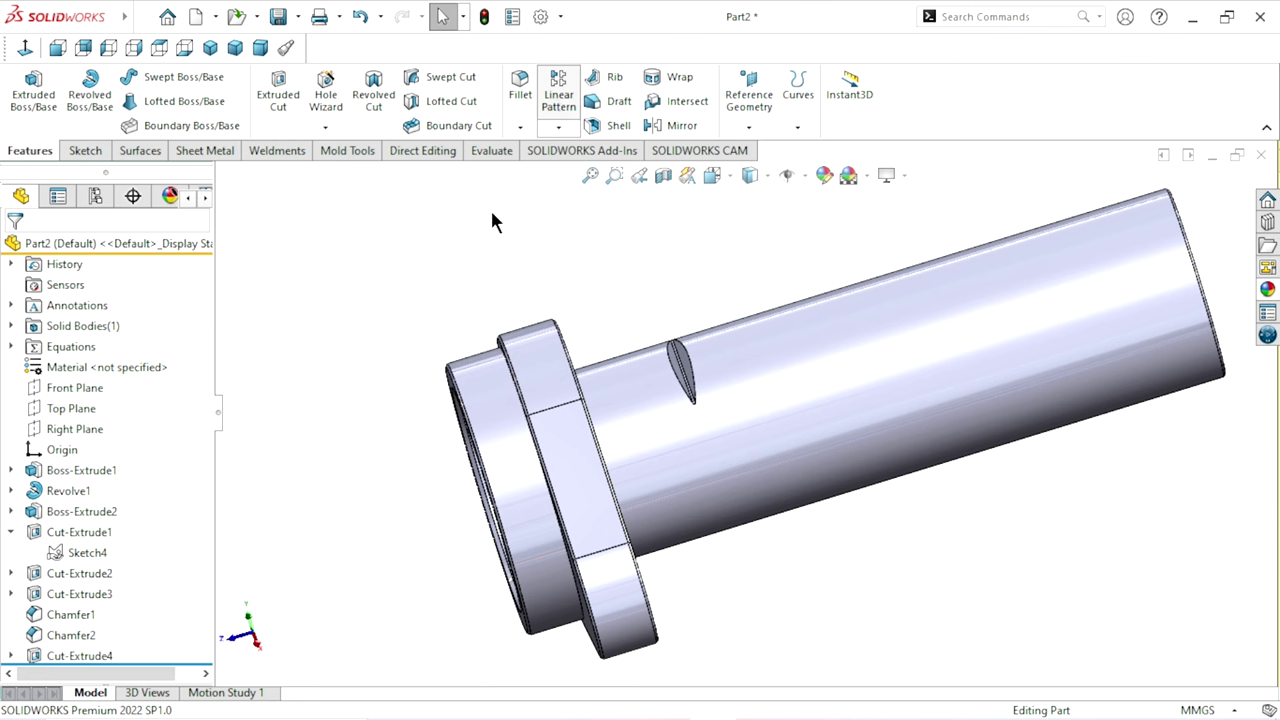
left_click(558, 95)
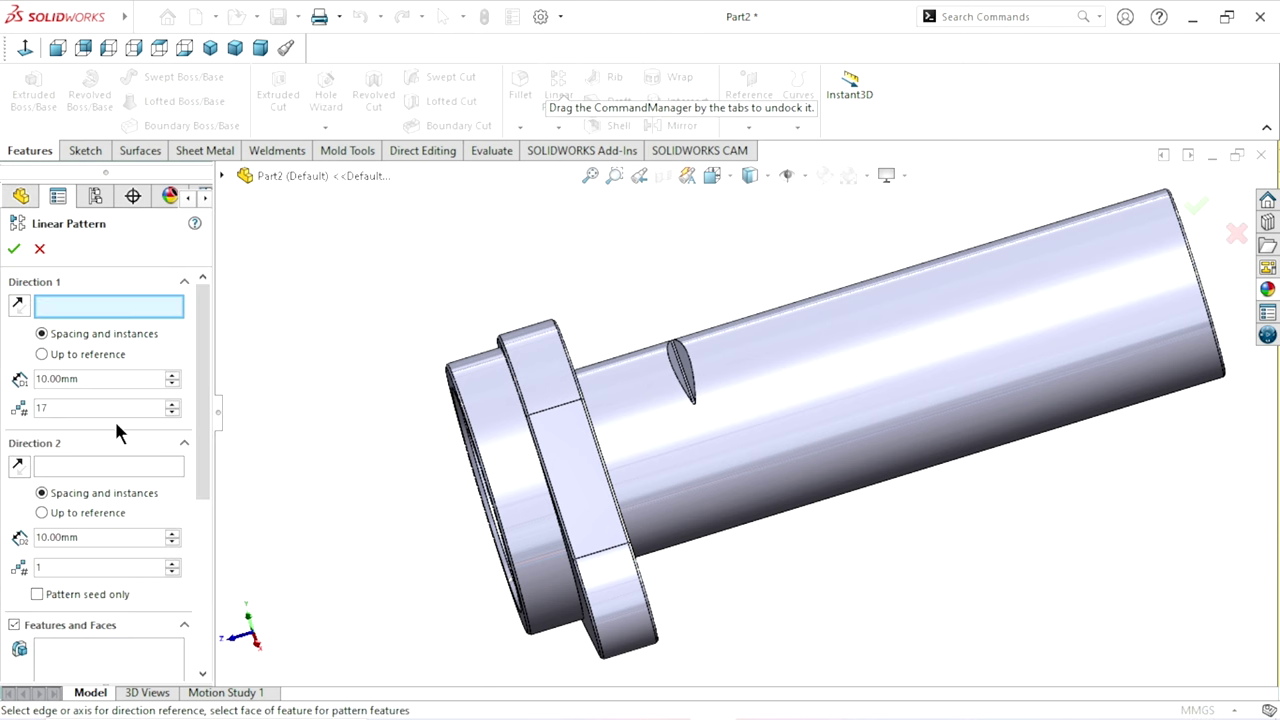
Step: Set the linear pattern spacing to 6 mm and the instance count to 17
left_click_drag(60, 408, 3, 410)
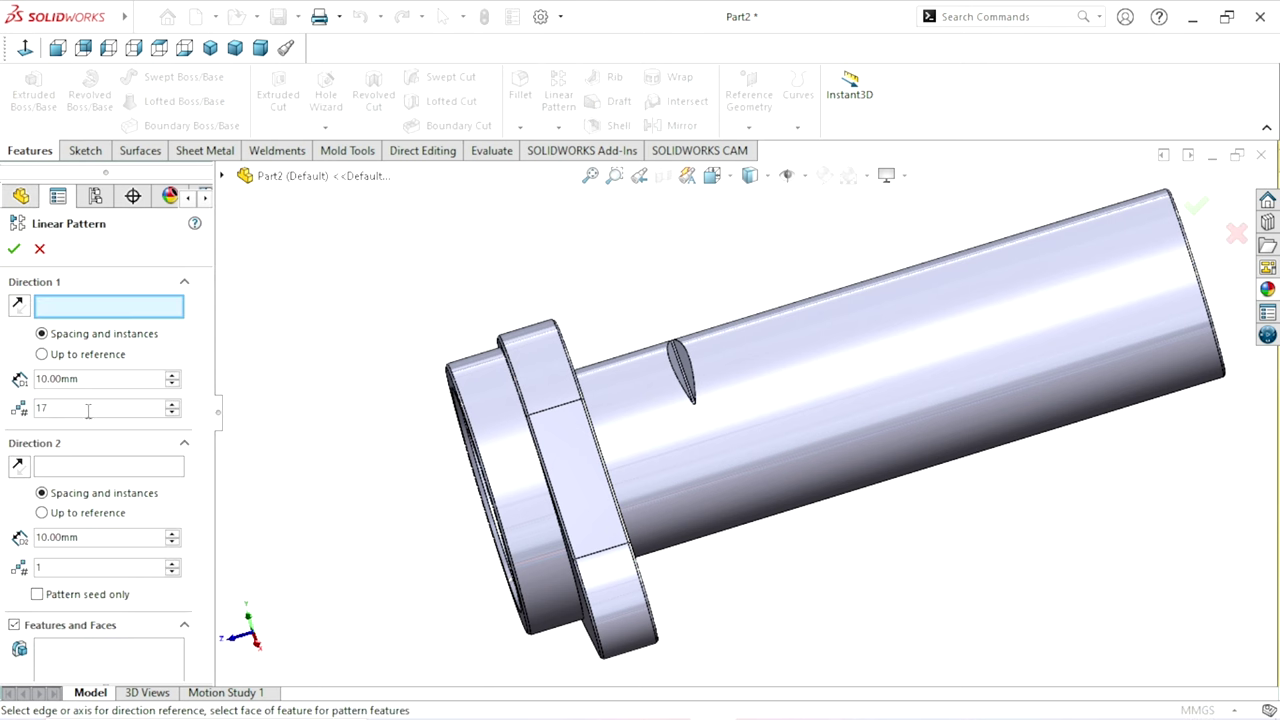
left_click(350, 360)
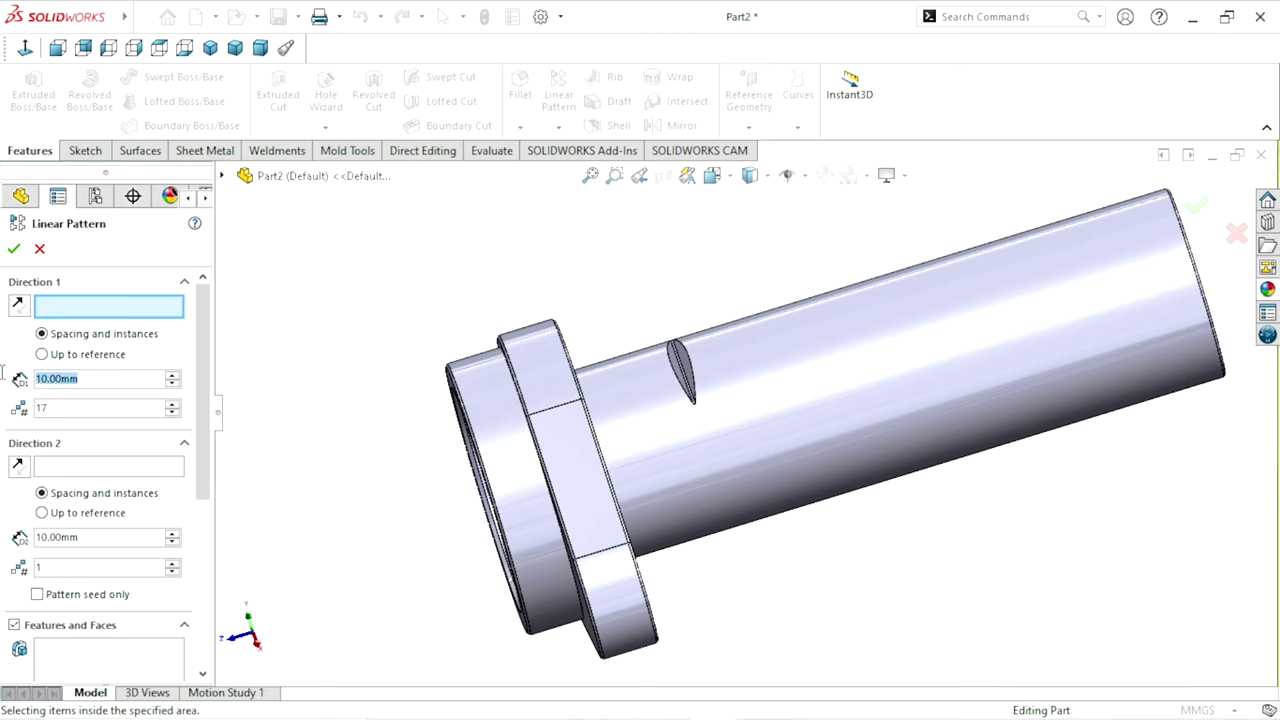
type("6")
key("Return")
left_click_drag(80, 410, 10, 408)
left_click(296, 388)
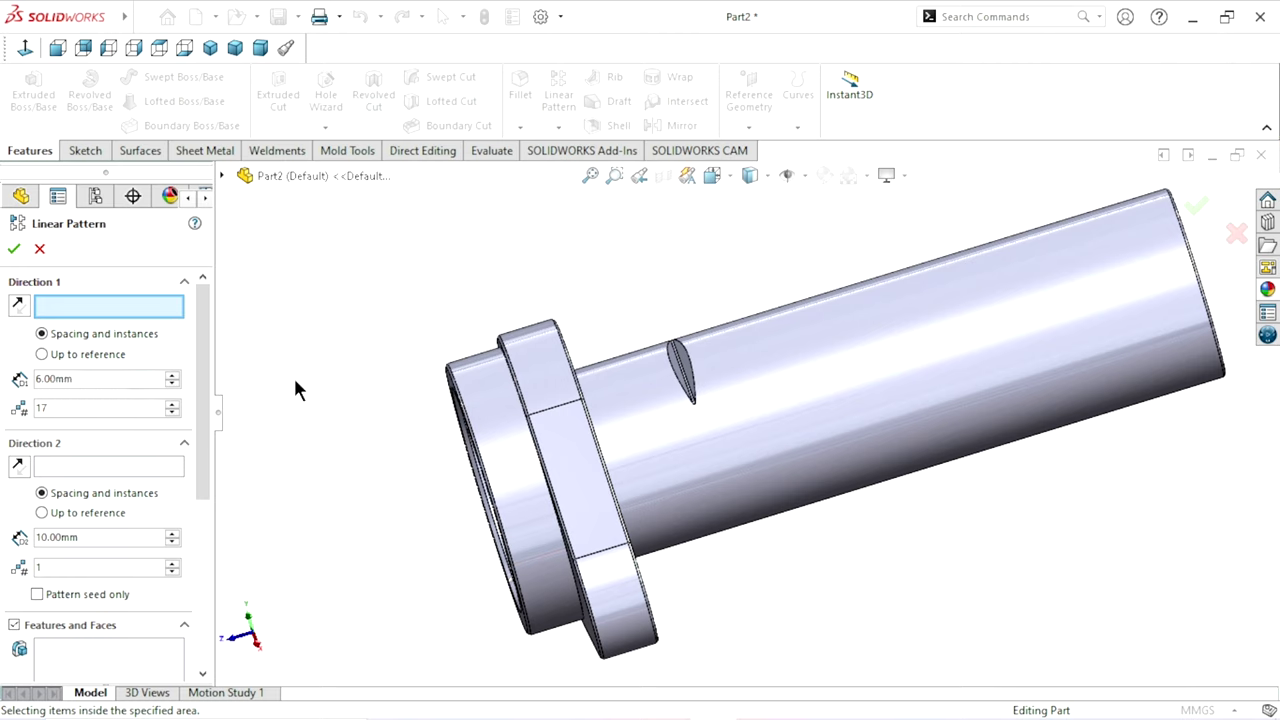
Step: Pattern Cut-Extrude4 along Axis<1> in the reversed direction and accept it
left_click(101, 645)
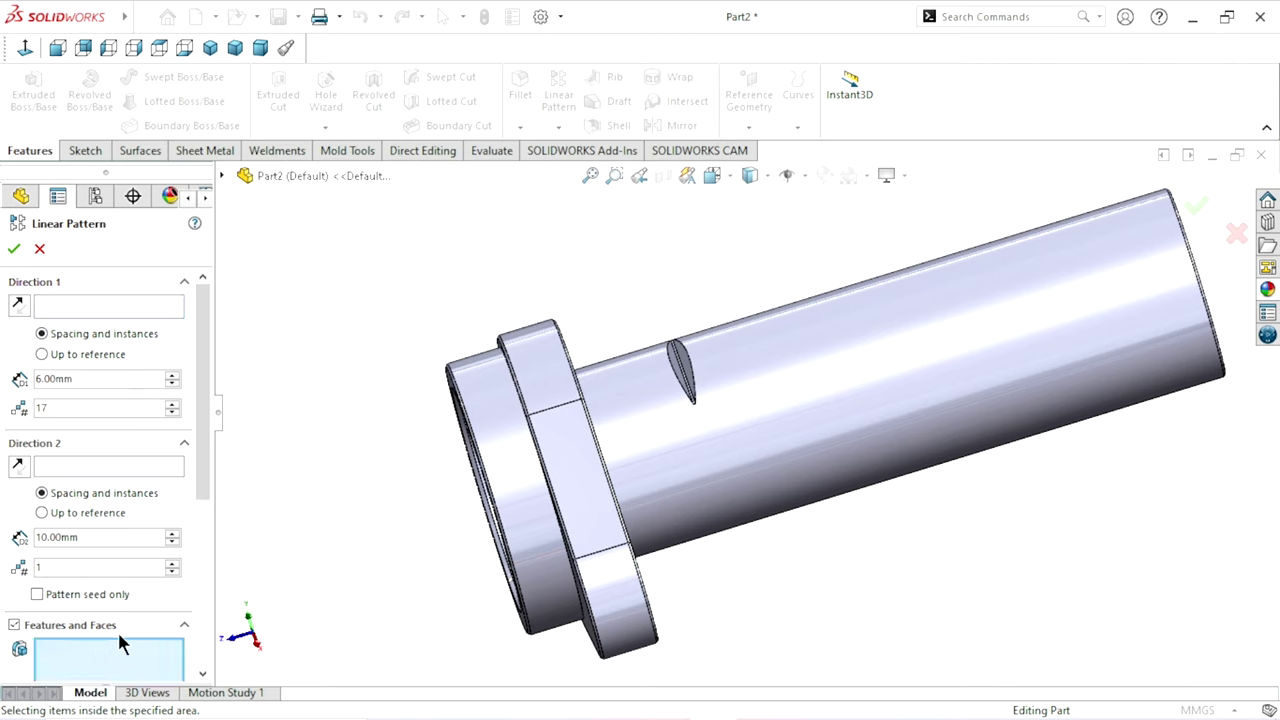
left_click(222, 175)
left_click(308, 576)
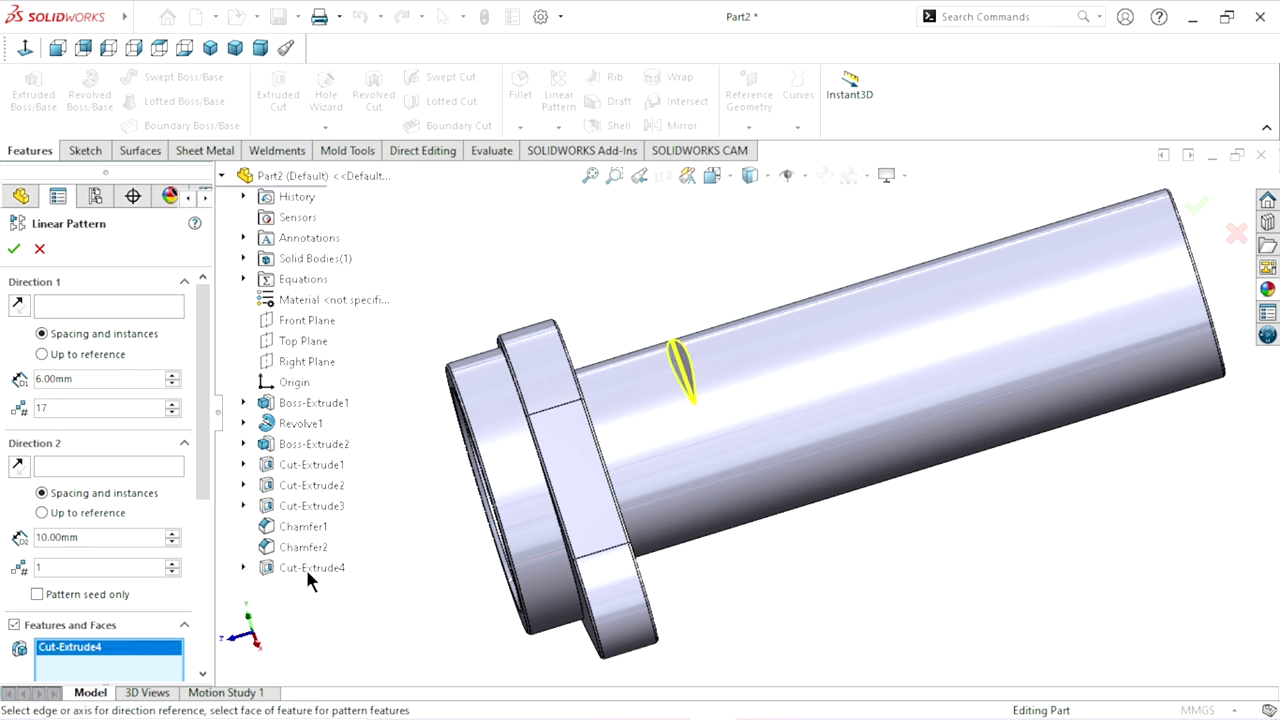
left_click(90, 308)
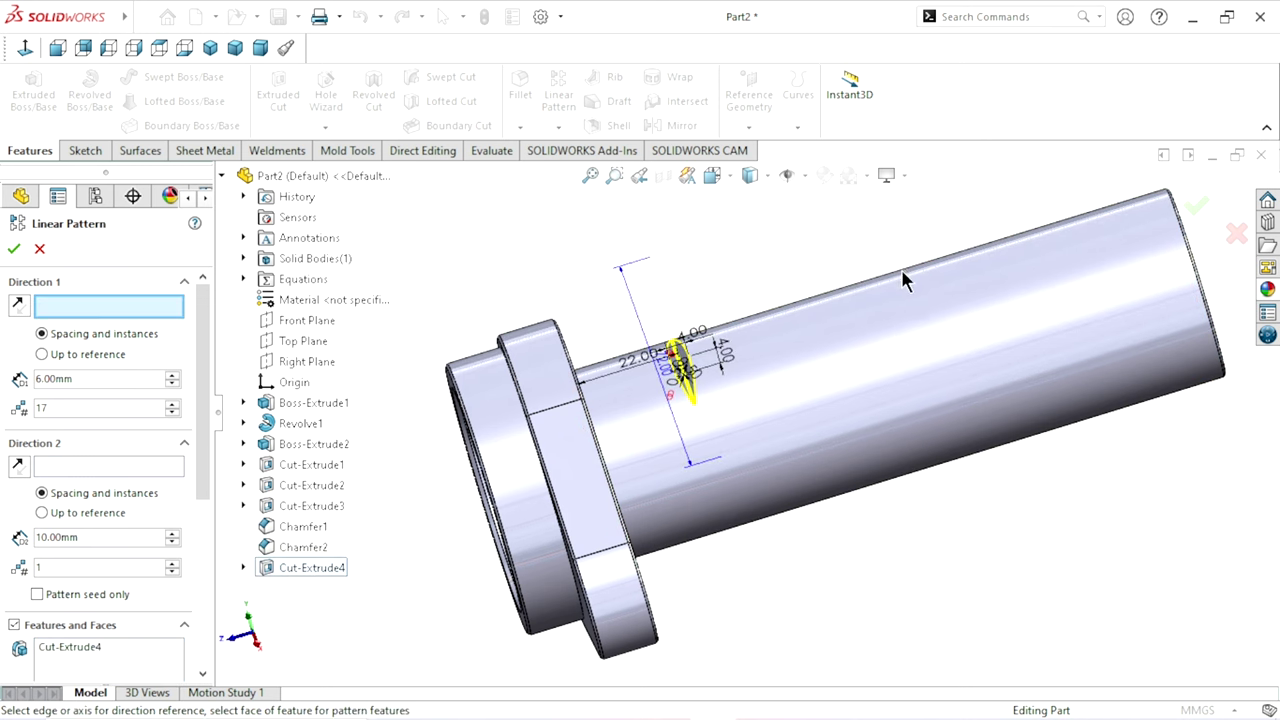
left_click(925, 368)
scroll(700, 400, "up", 3)
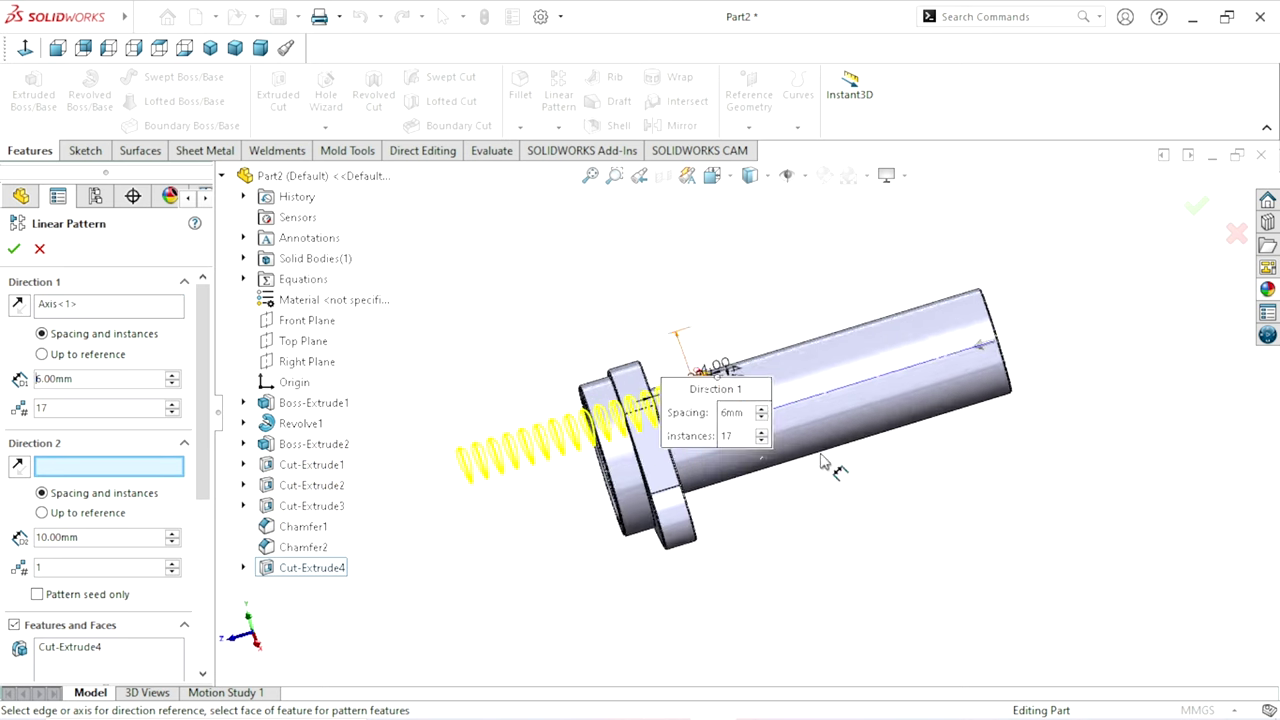
left_click(20, 308)
scroll(795, 374, "down", 3)
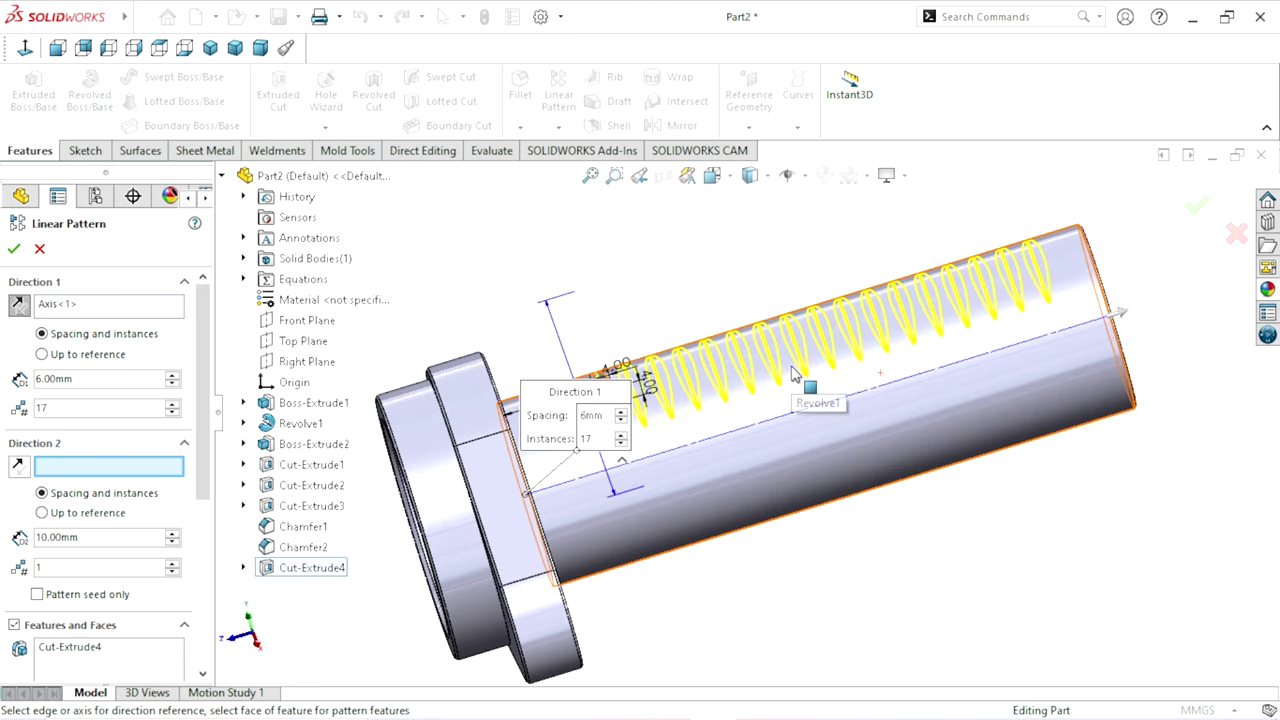
left_click_drag(630, 417, 501, 257)
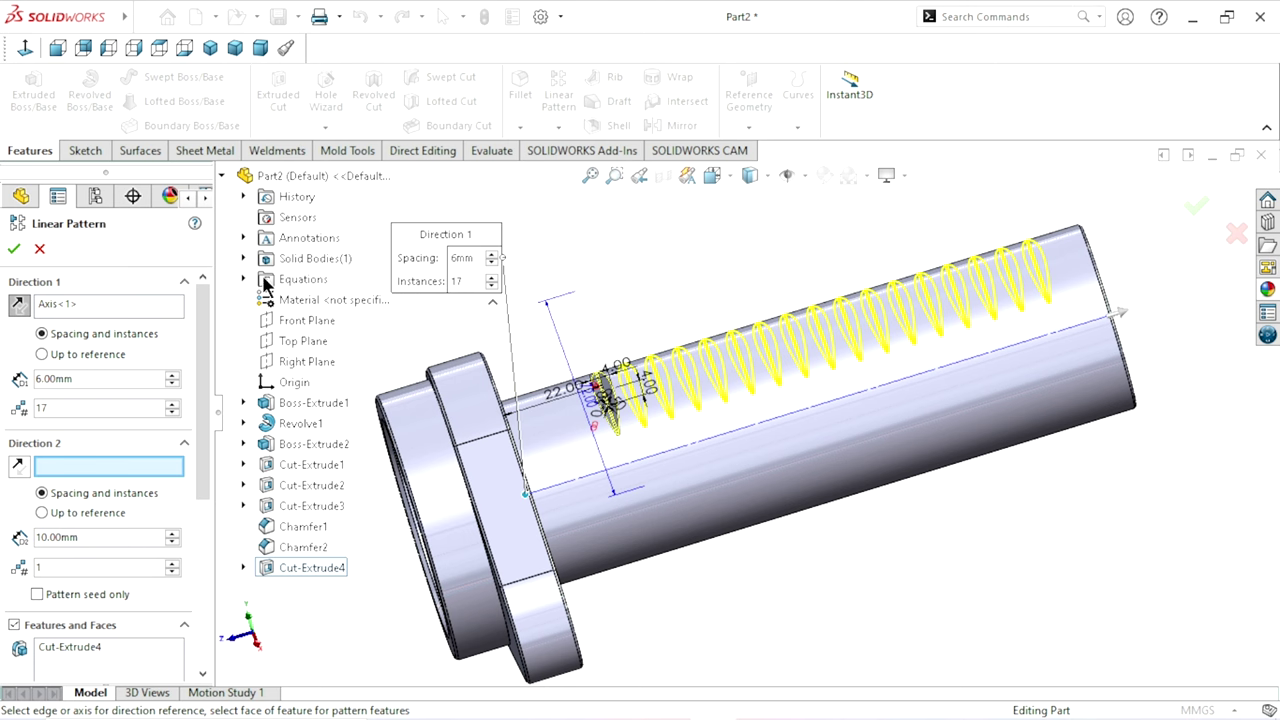
left_click(14, 250)
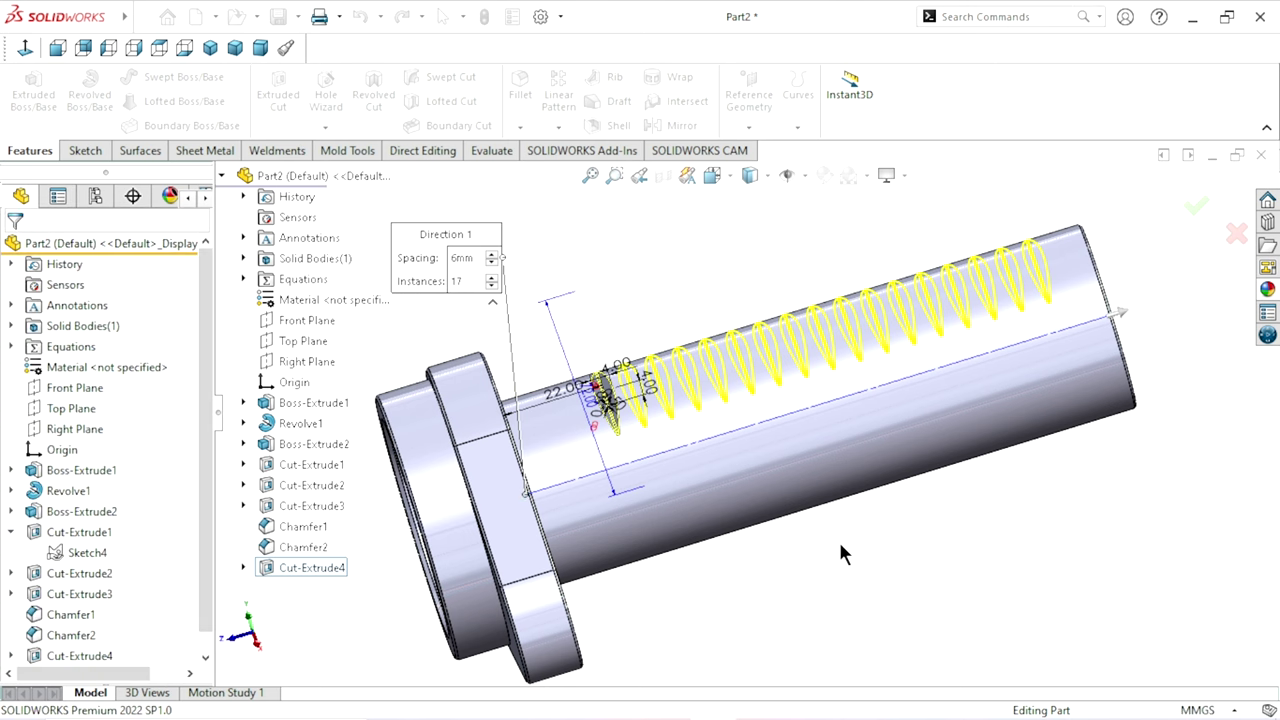
Step: Fit and orbit the part to inspect the grooves from the flange end
key("f")
mouse_move(925, 537)
middle_mouse_down()
mouse_move(971, 400)
mouse_move(903, 423)
mouse_move(846, 354)
mouse_move(990, 370)
mouse_move(938, 463)
mouse_move(865, 447)
middle_mouse_up()
scroll(829, 307, "down", 2)
scroll(808, 520, "up", 2)
mouse_move(808, 521)
middle_mouse_down()
mouse_move(925, 454)
mouse_move(889, 523)
middle_mouse_up()
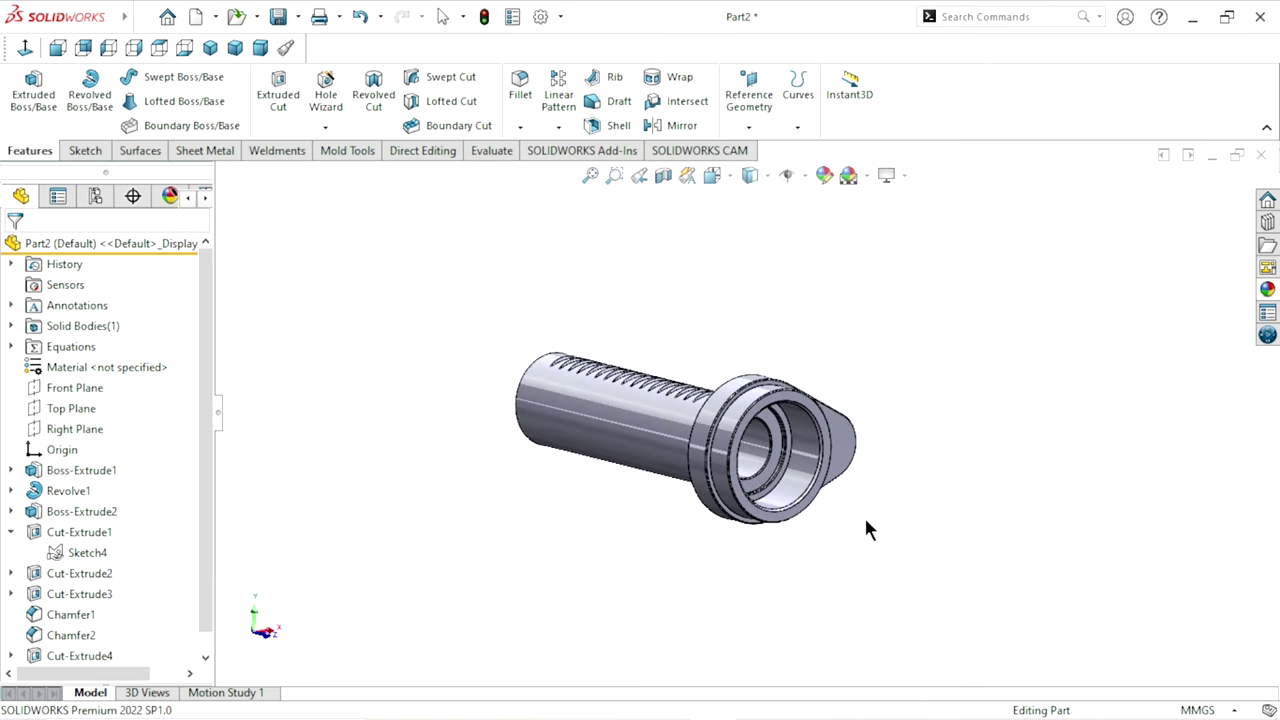
Step: Sketch on the flange face and convert the bore's inner edge into a 47 mm circle
scroll(831, 457, "down", 3)
scroll(806, 396, "up", 2)
scroll(806, 396, "down", 2)
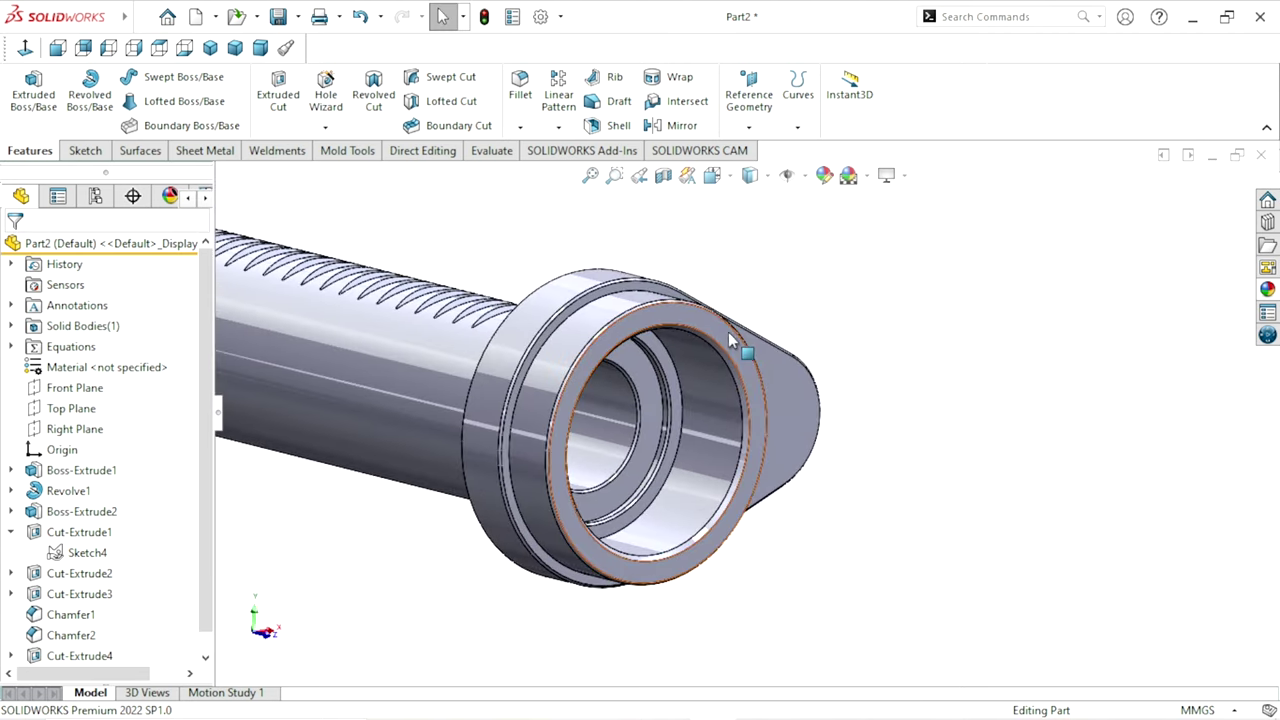
left_click(727, 333)
left_click(810, 277)
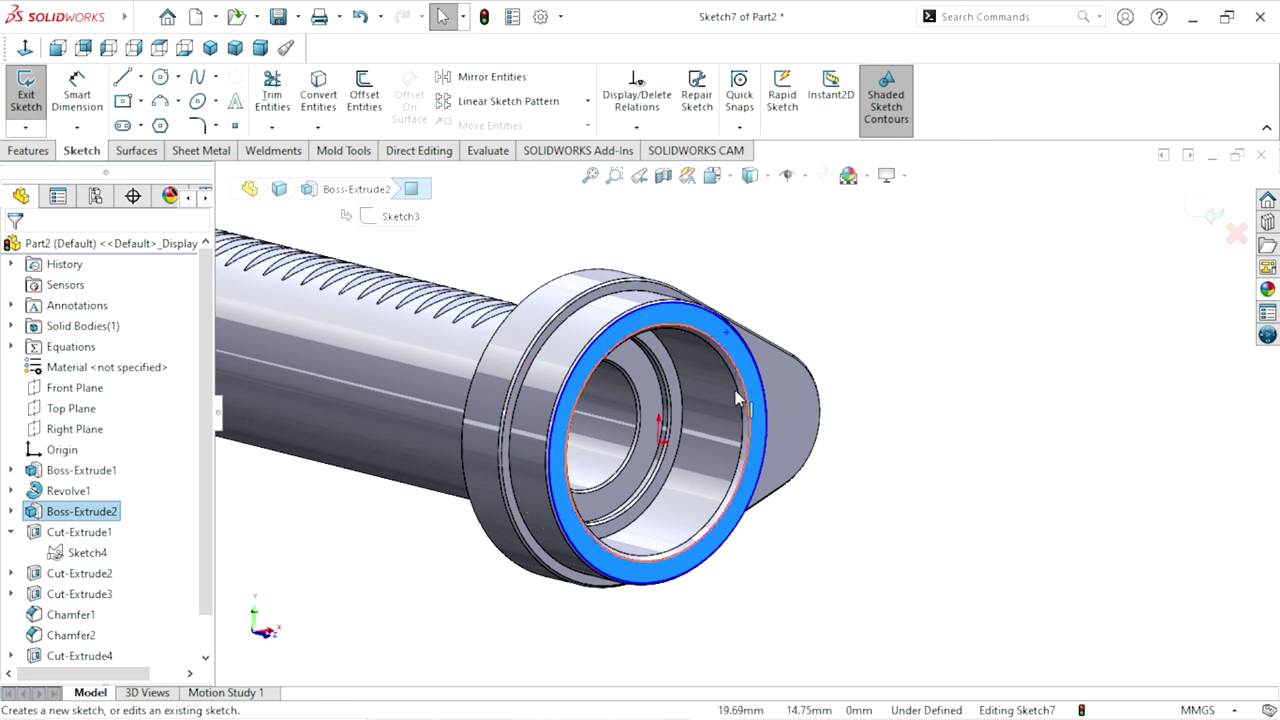
scroll(725, 452, "down", 2)
scroll(759, 334, "down", 2)
left_click(763, 331)
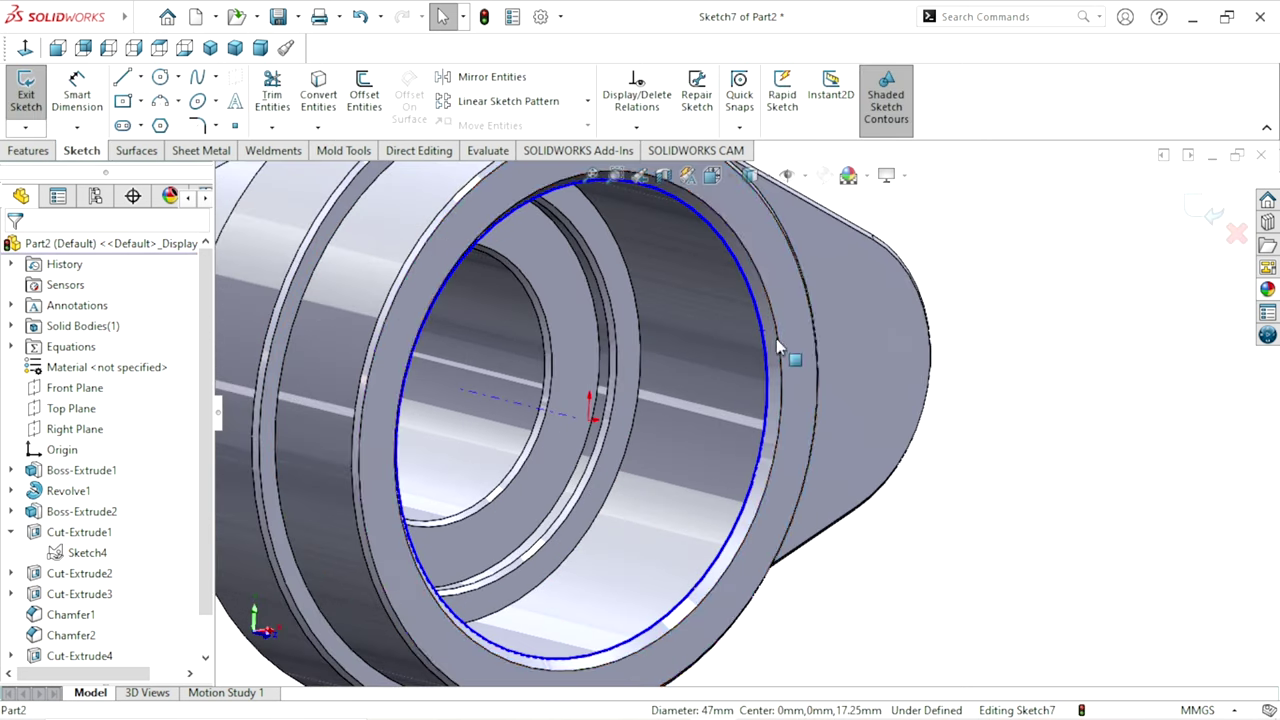
left_click(320, 95)
scroll(855, 450, "up", 2)
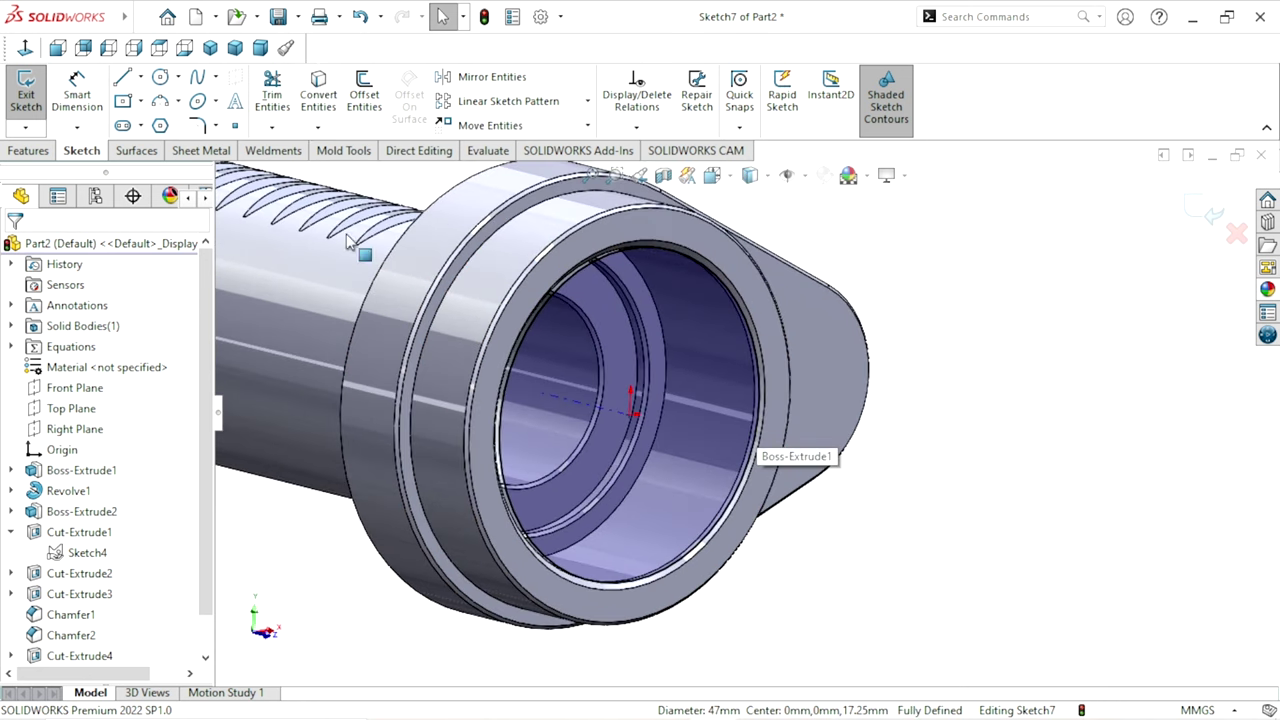
left_click(30, 152)
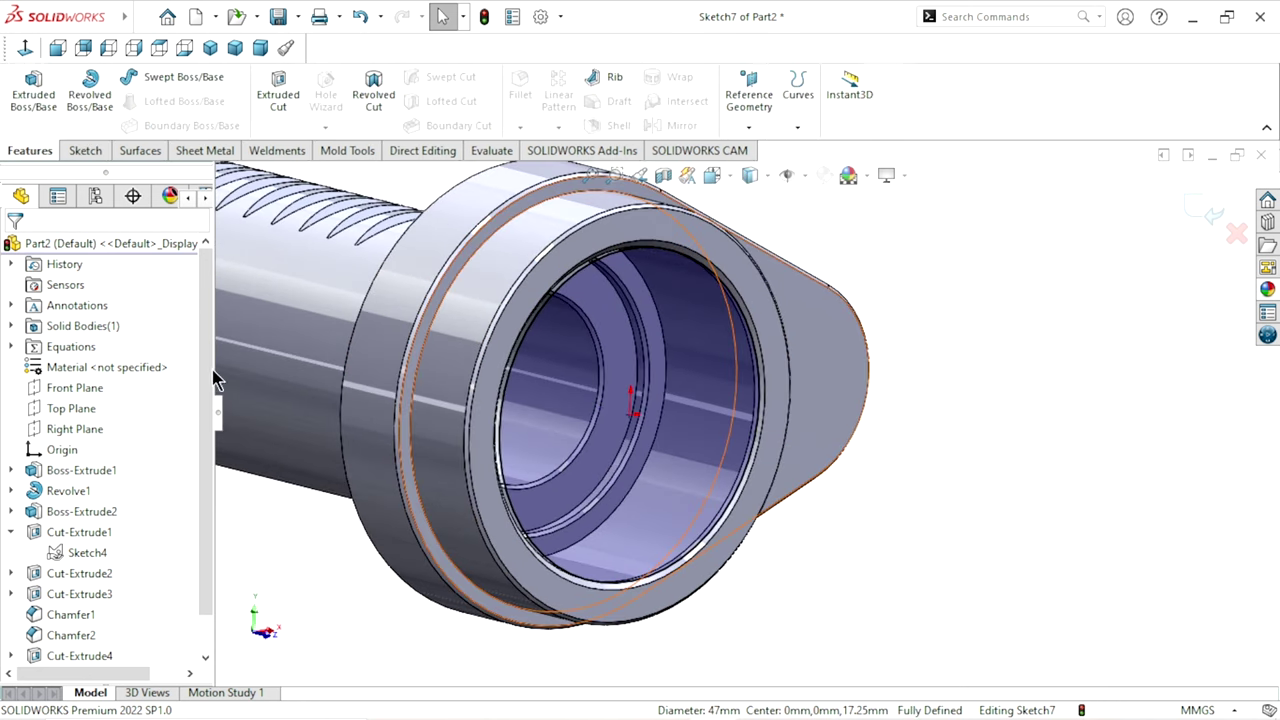
left_click(798, 128)
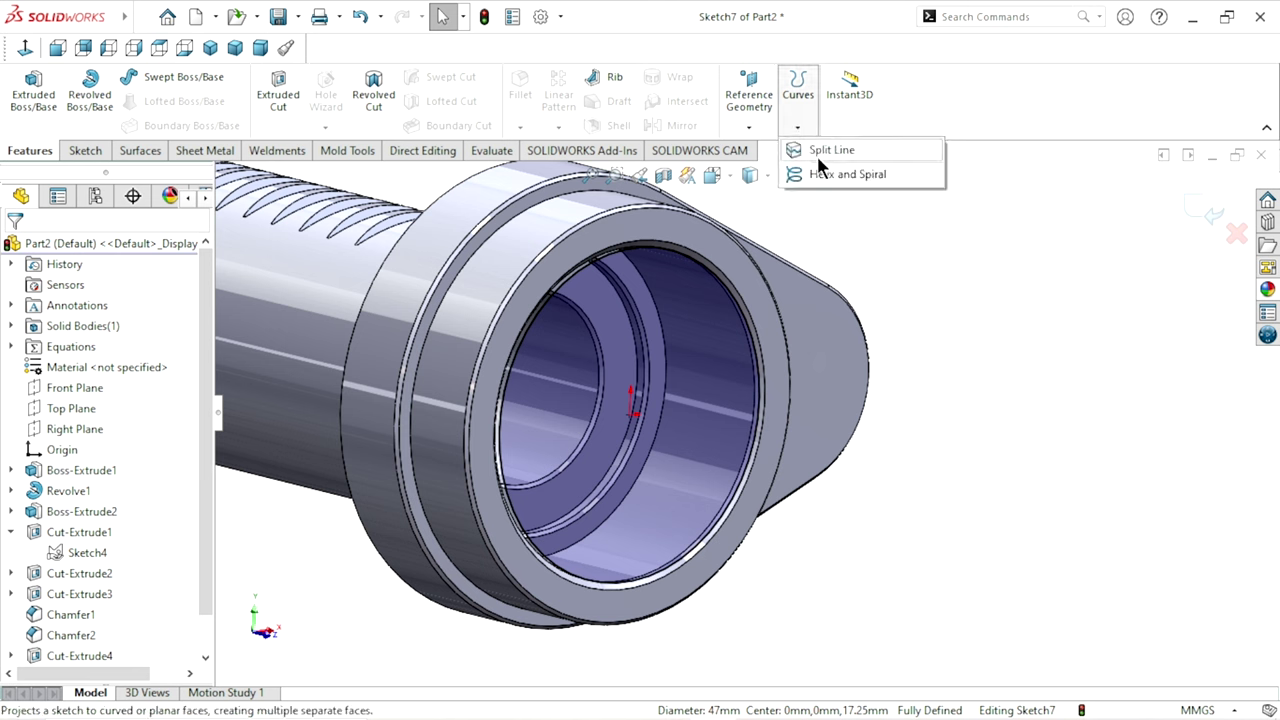
Step: Create a Pitch and Revolution helix on the 47 mm circle and begin entering the pitch
left_click(816, 172)
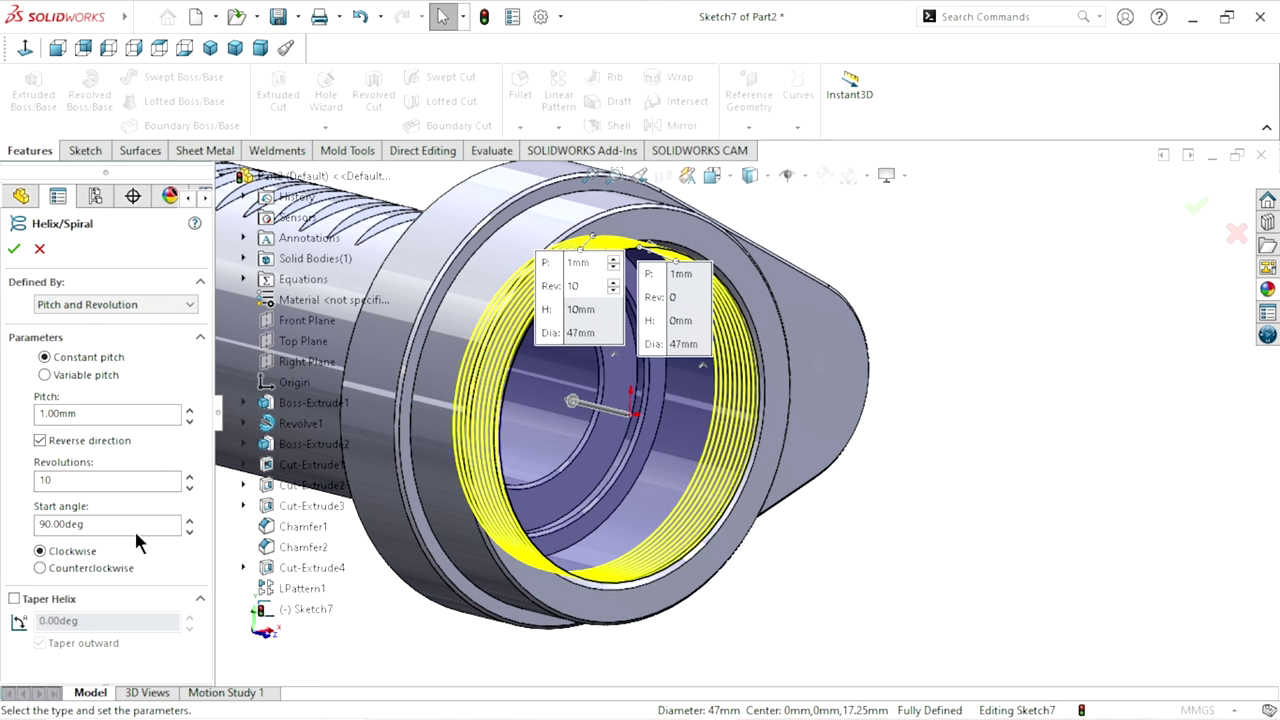
left_click(143, 305)
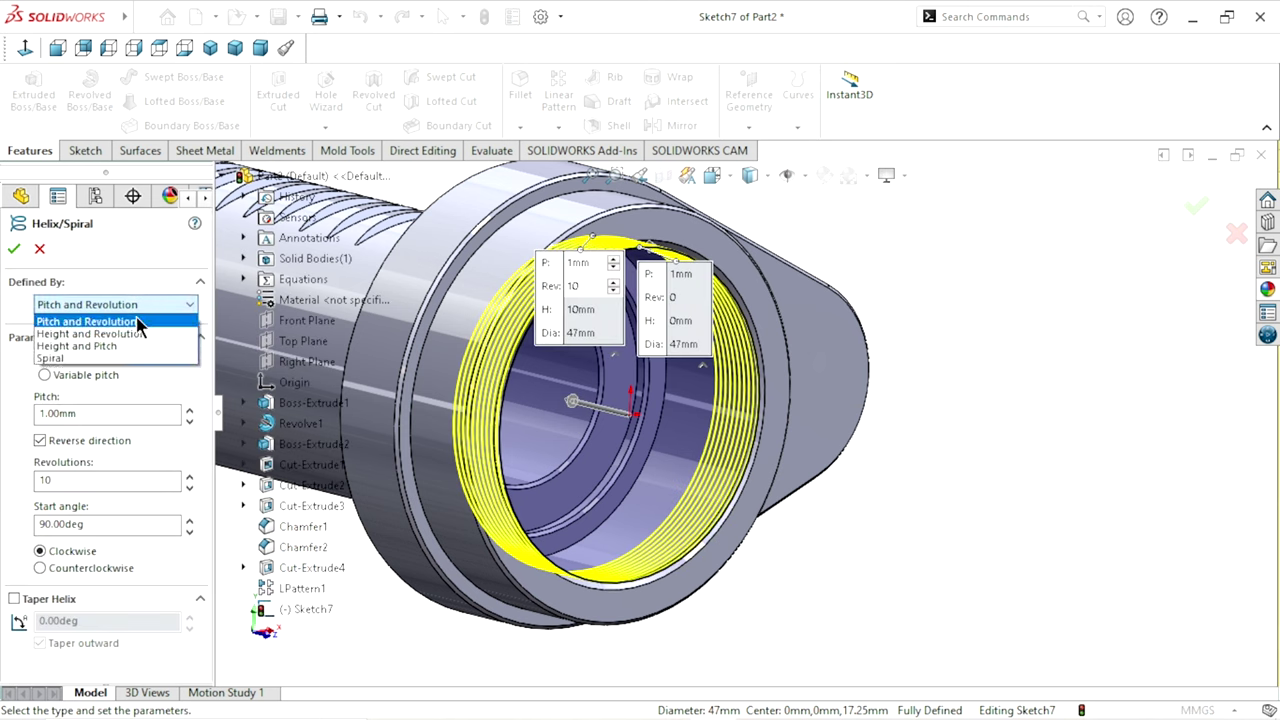
left_click(138, 322)
left_click(79, 413)
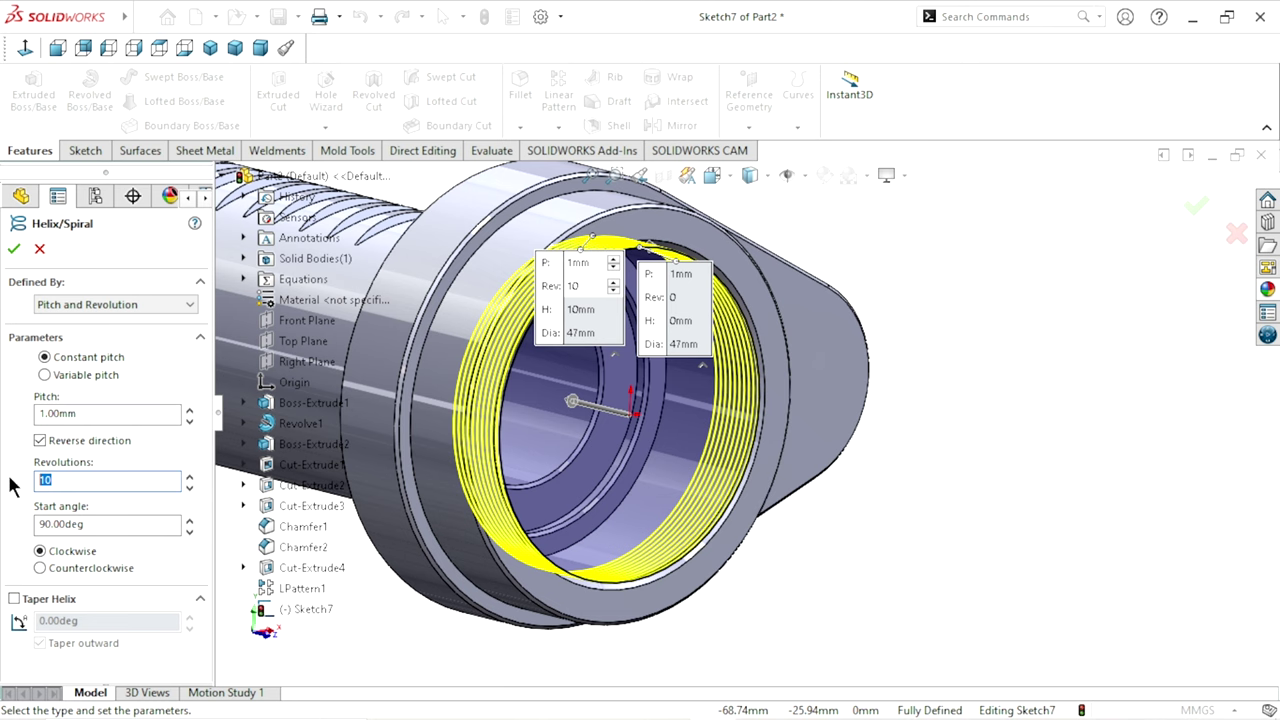
left_click(107, 480)
type("10")
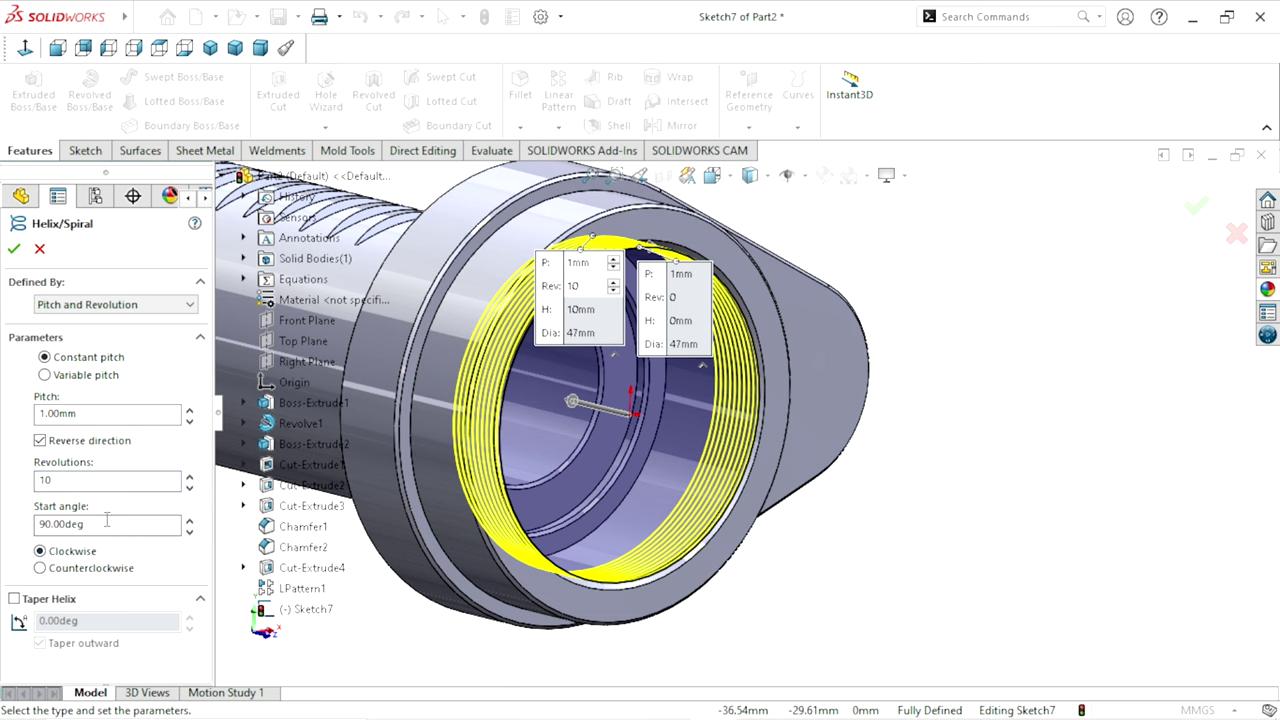
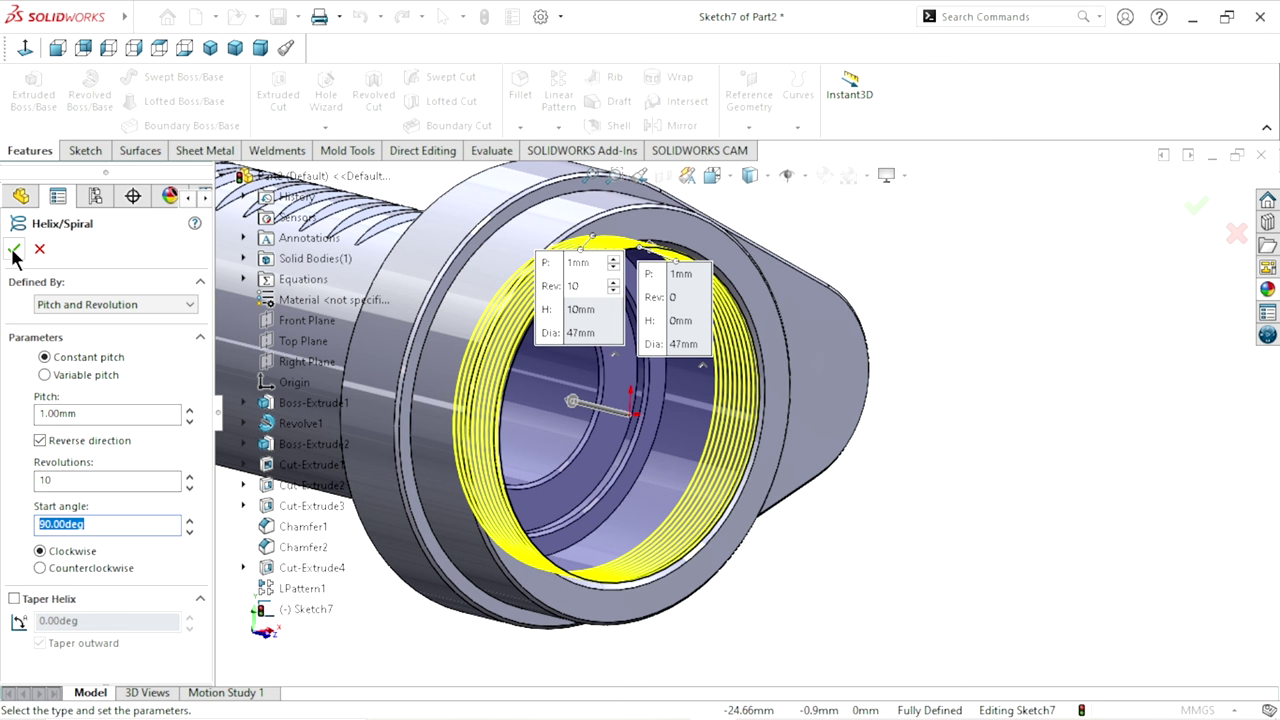
Step: Finish the helix, then start a new sketch on the Right Plane
left_click(13, 250)
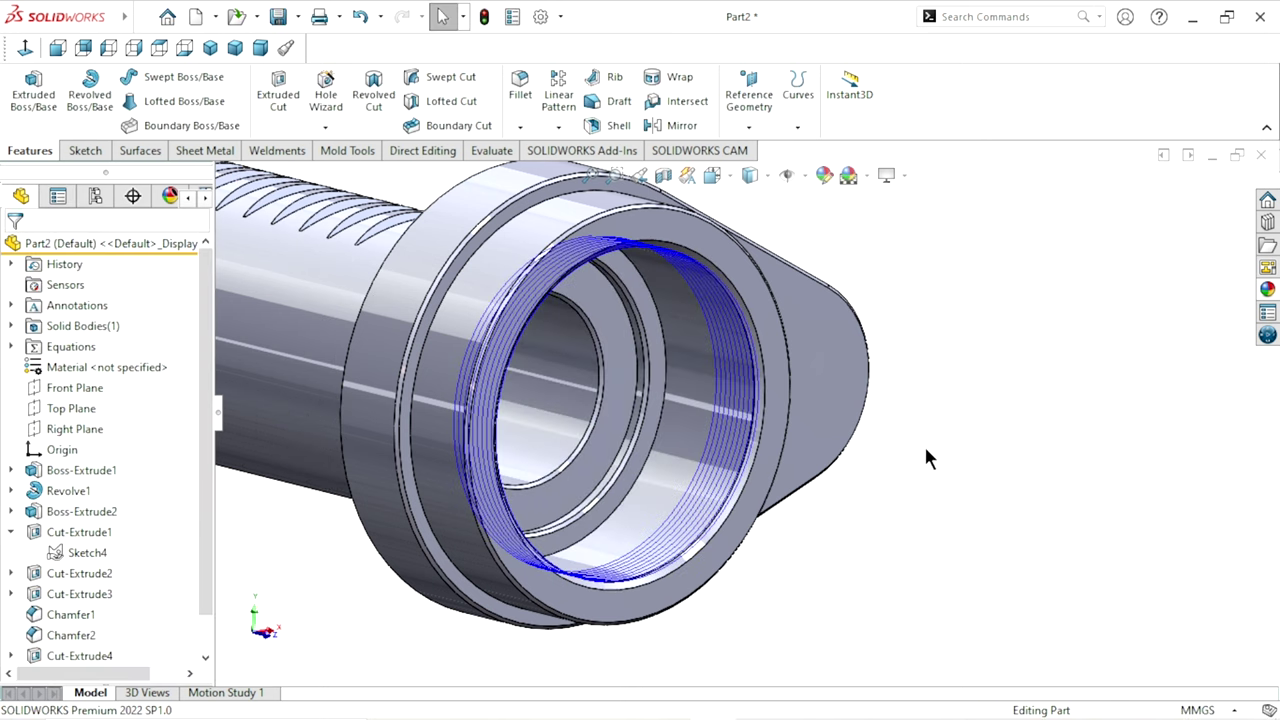
scroll(932, 448, "up", 2)
mouse_move(762, 464)
middle_mouse_down()
mouse_move(948, 553)
mouse_move(834, 571)
middle_mouse_up()
left_click(38, 430)
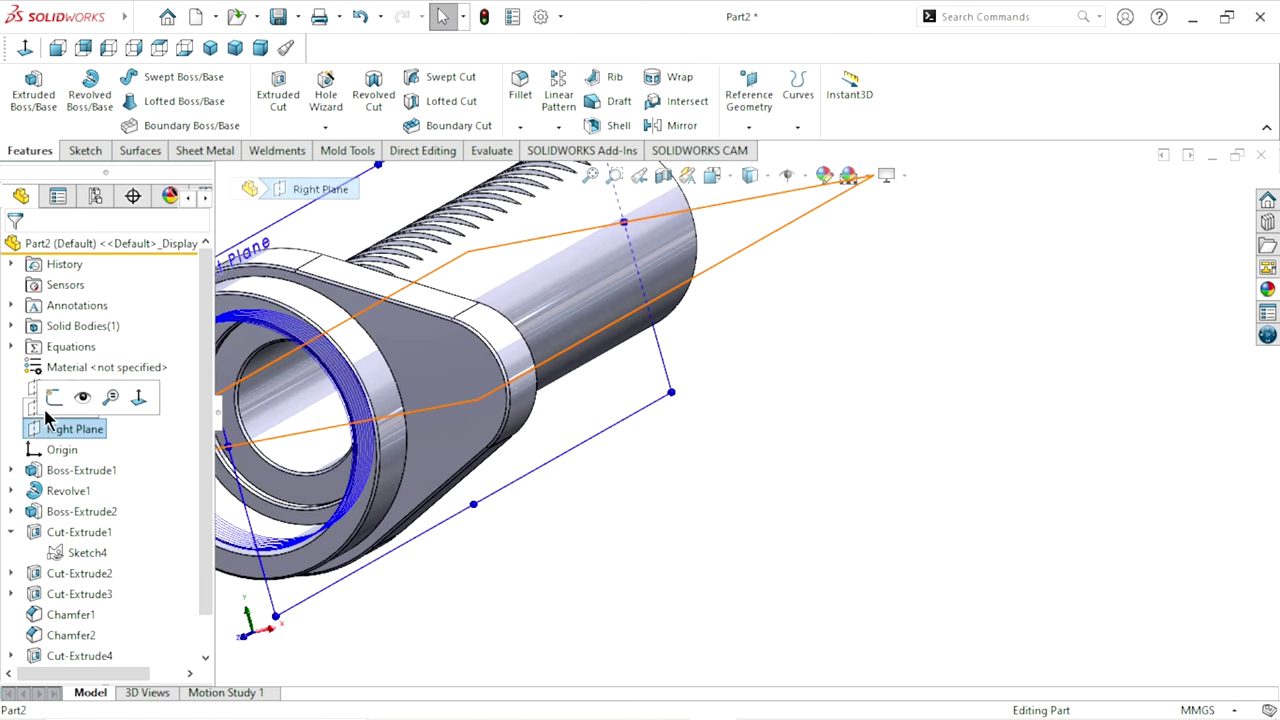
left_click(38, 392)
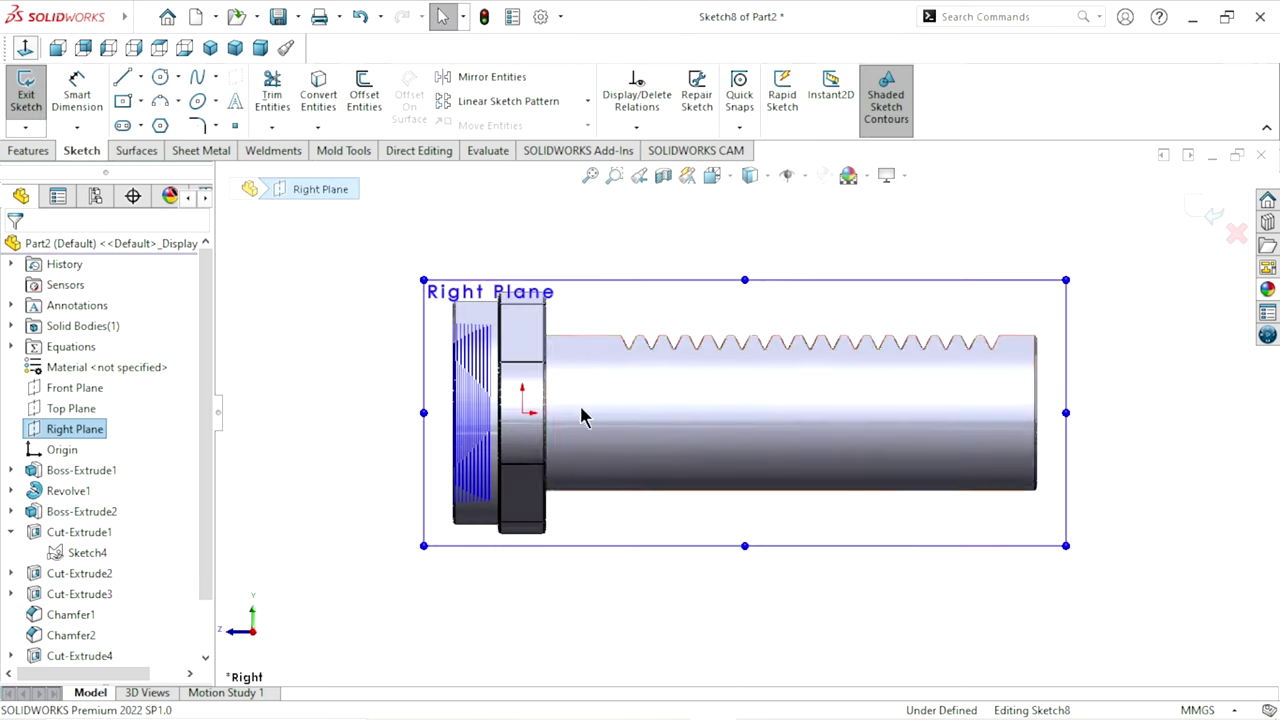
scroll(494, 346, "down", 3)
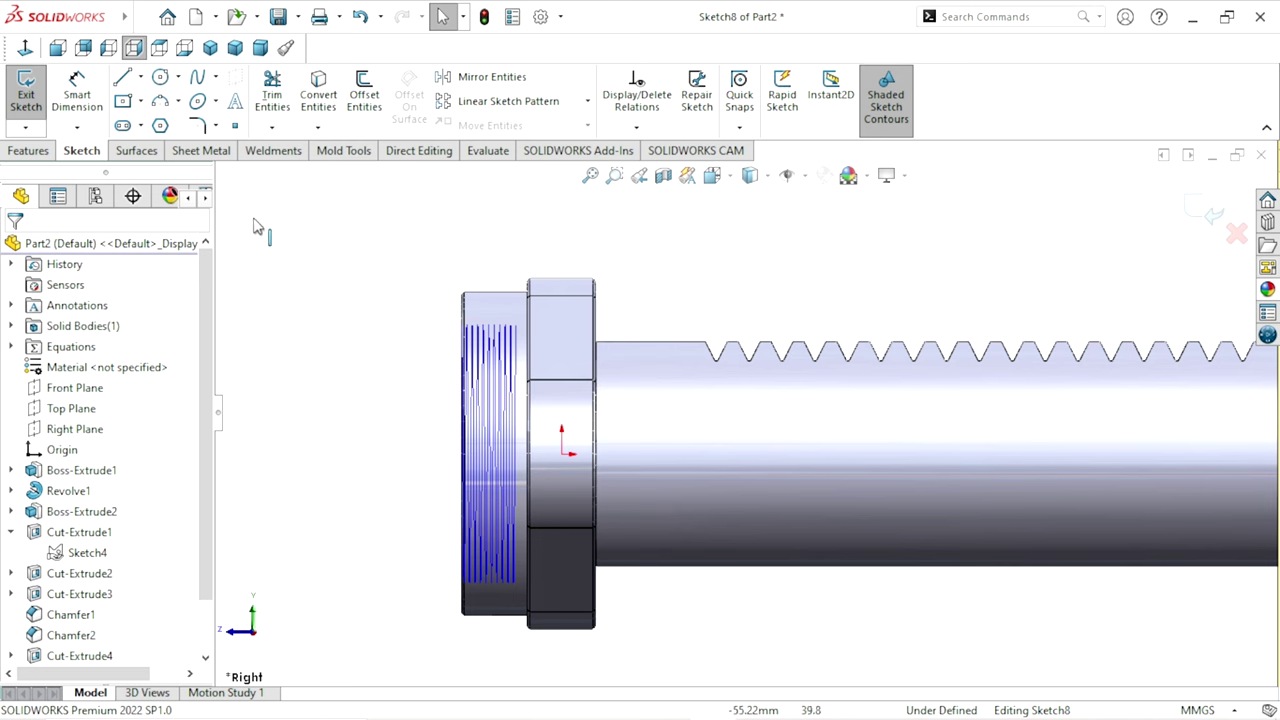
Step: Draw a small three-sided polygon (triangle) above the part's threaded end
left_click(158, 126)
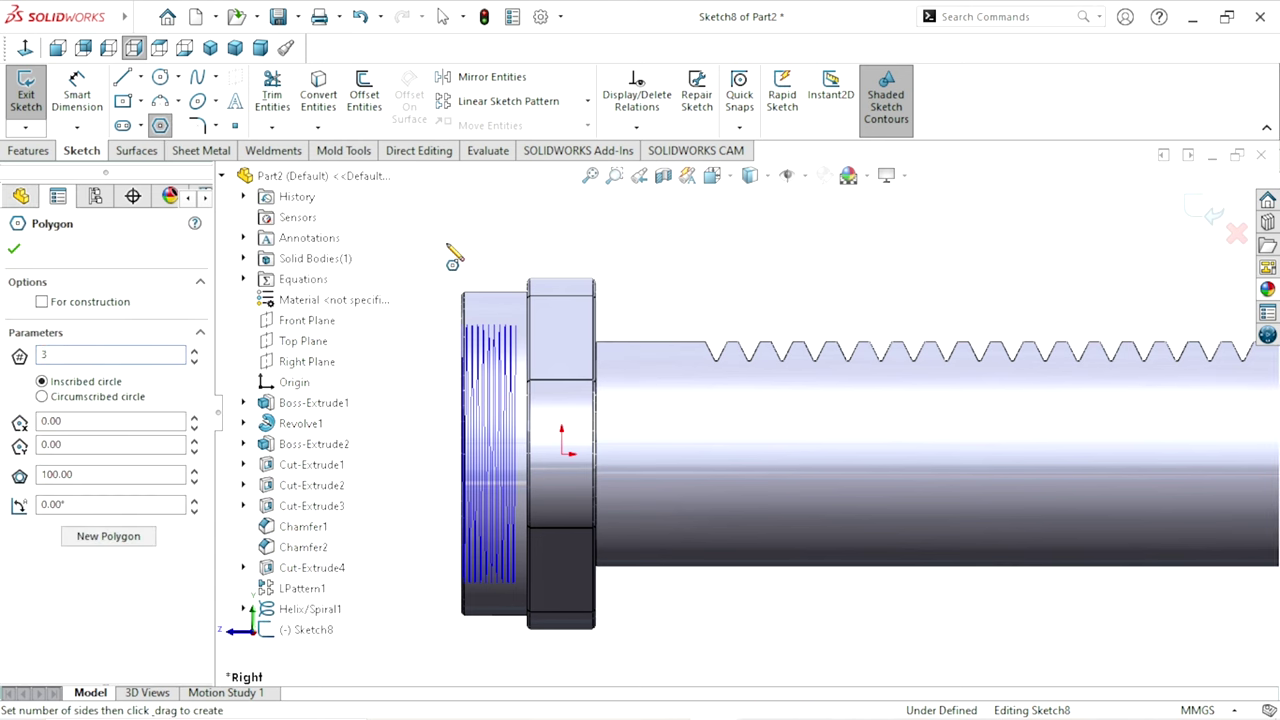
left_click_drag(450, 248, 436, 272)
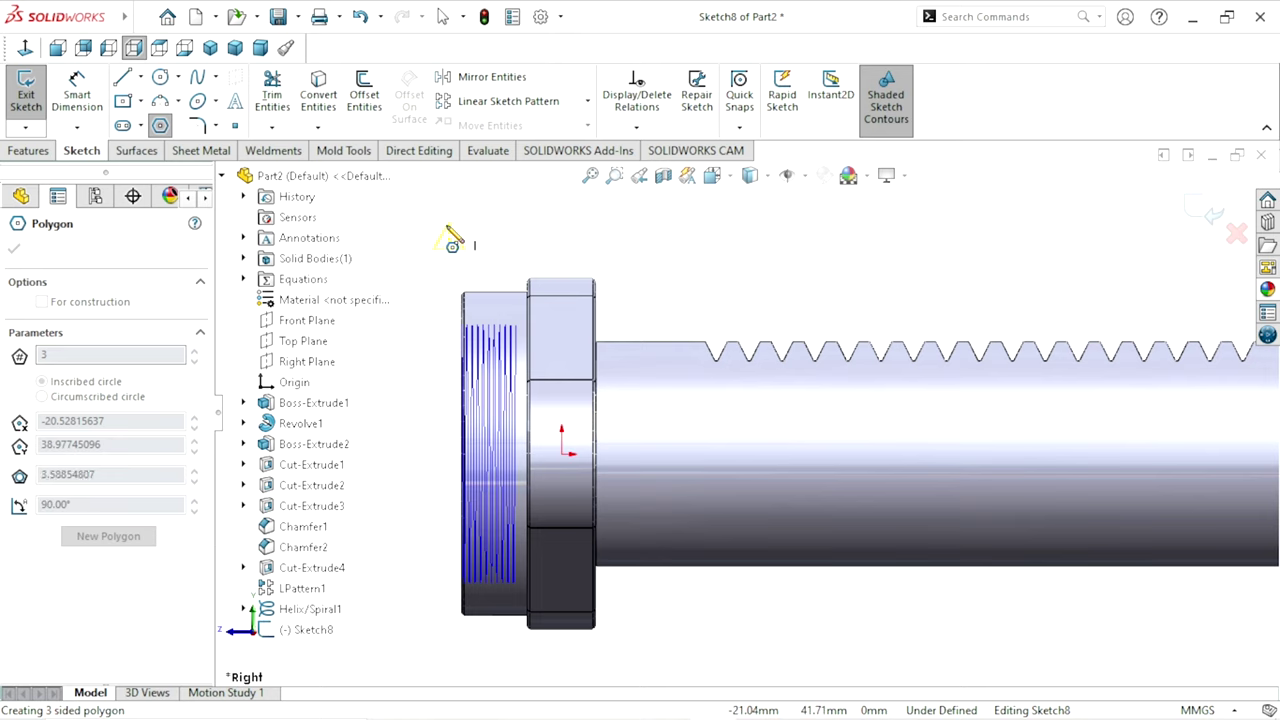
left_click(450, 214)
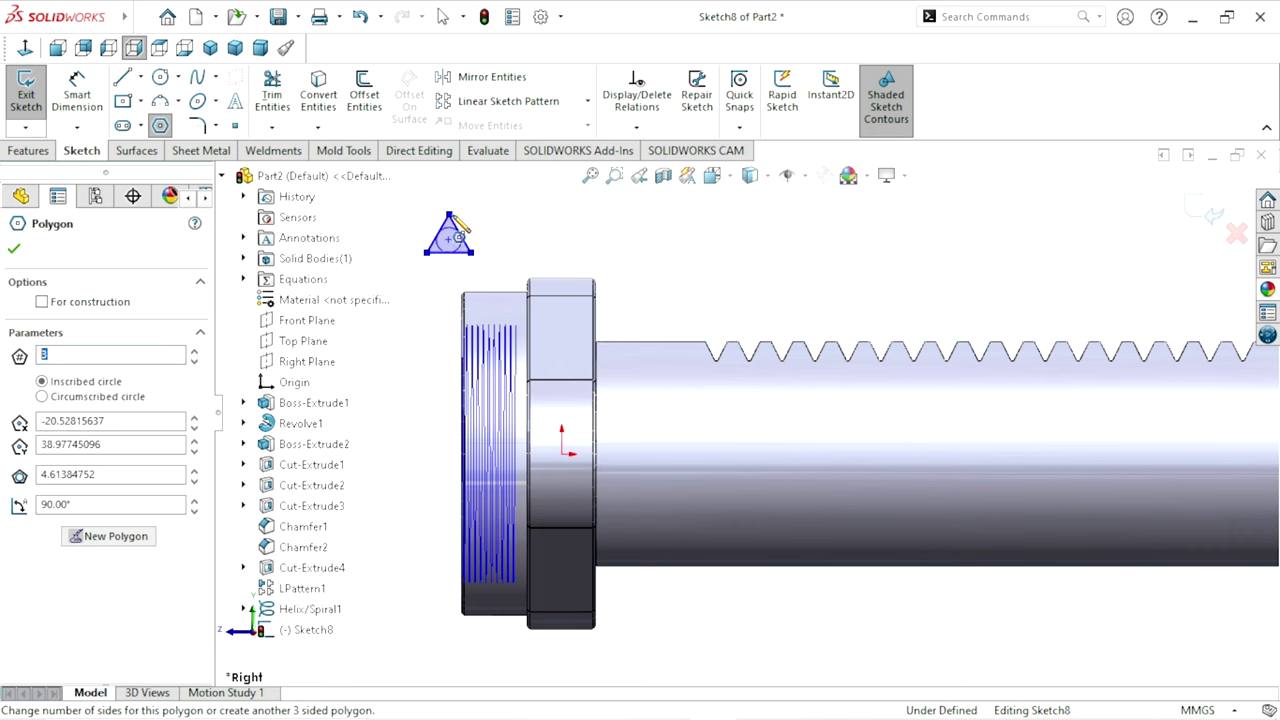
left_click(14, 249)
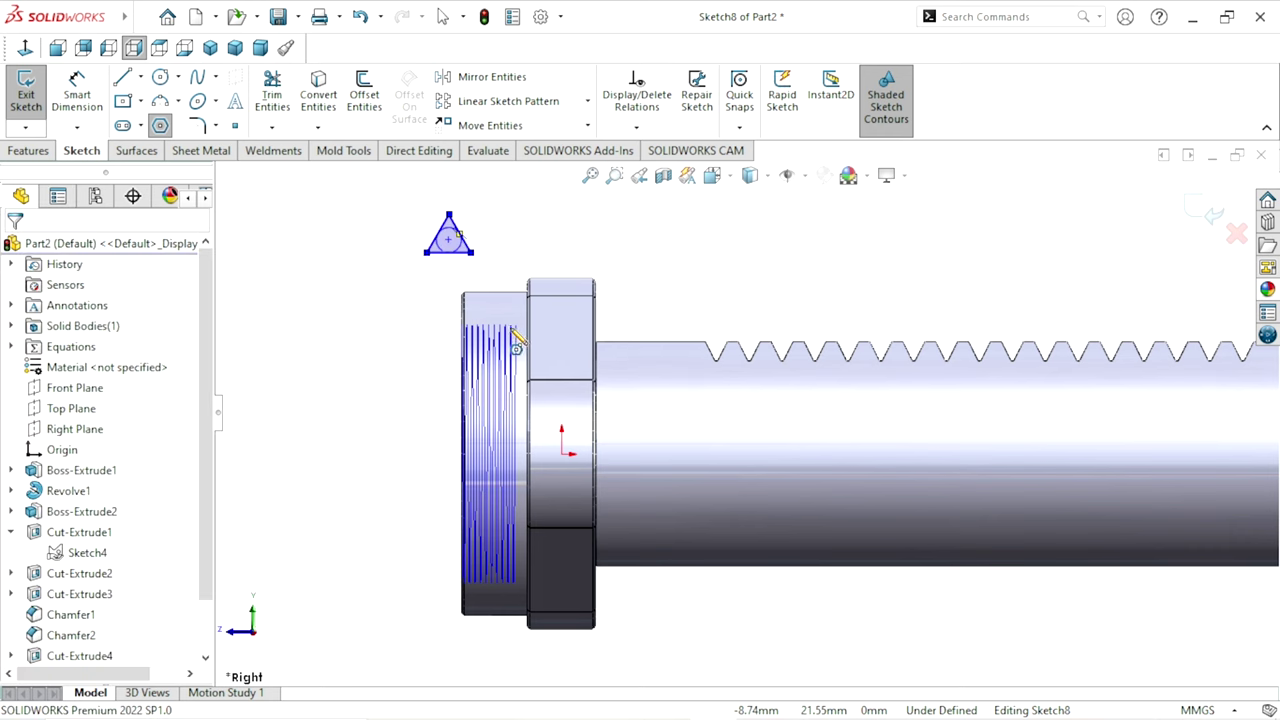
scroll(520, 280, "down", 3)
scroll(665, 345, "down", 2)
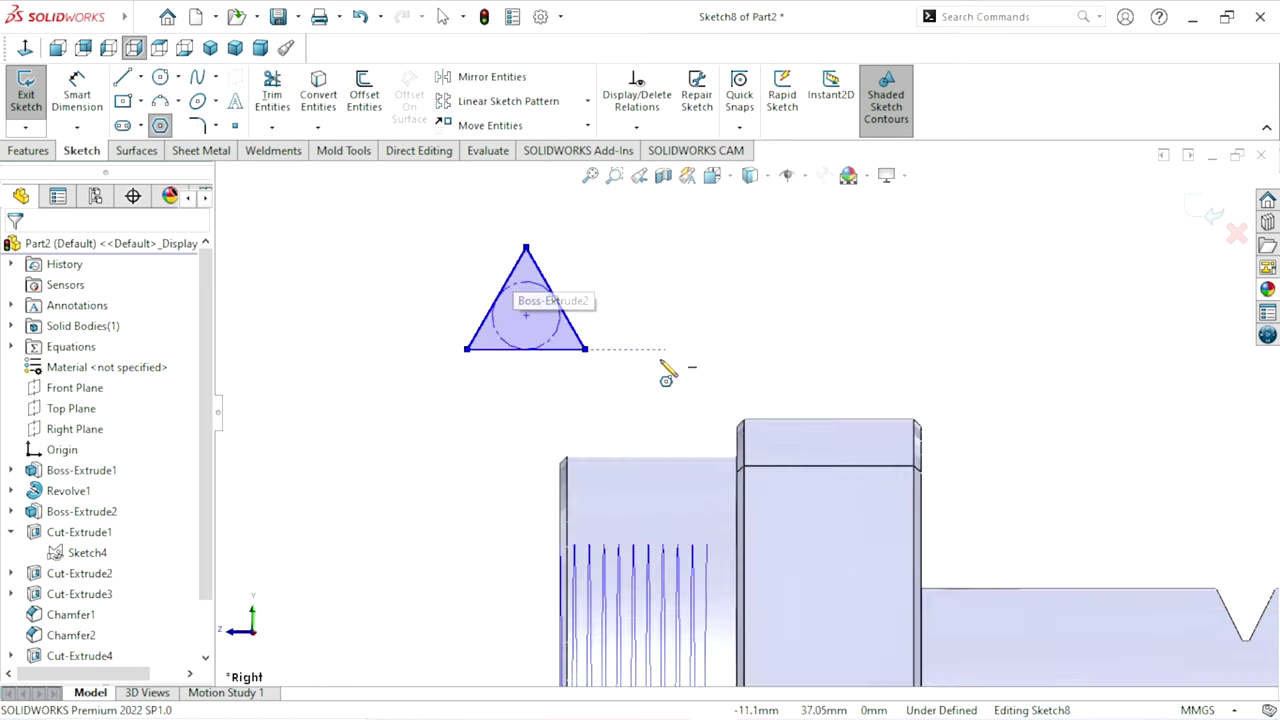
key("Escape")
scroll(595, 380, "down", 2)
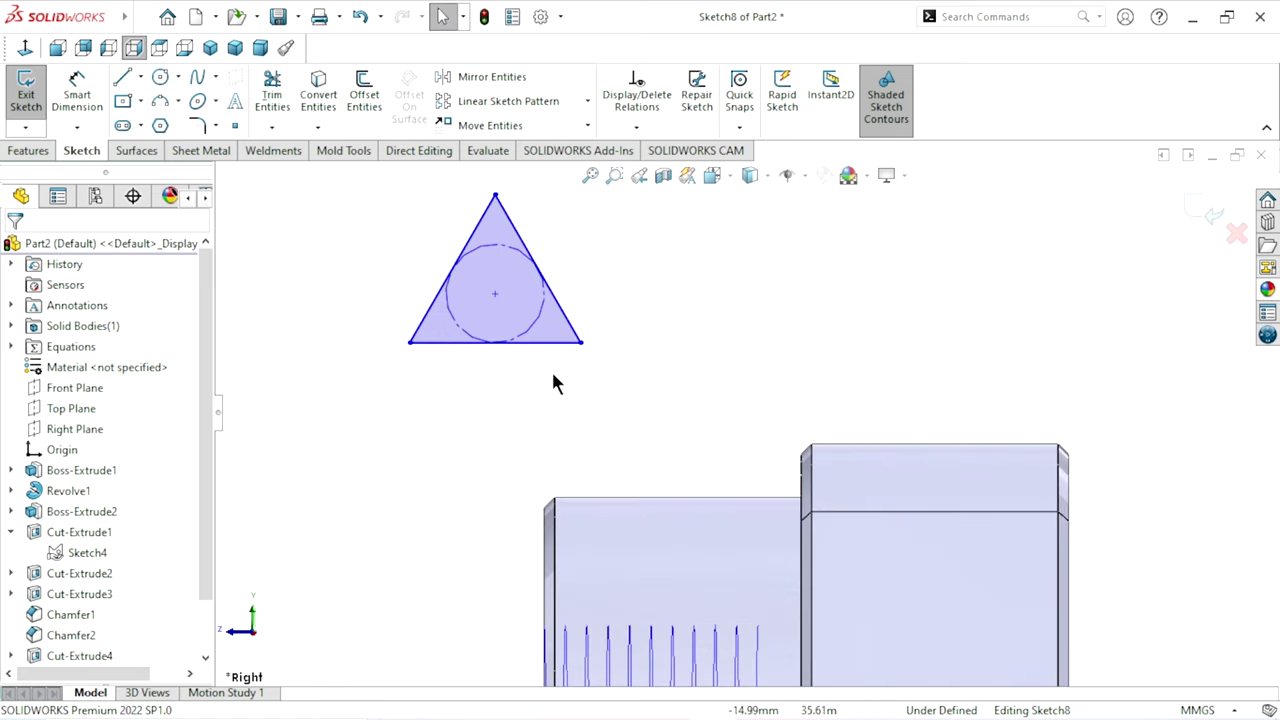
Step: Dimension the triangle's bottom edge to 0.95 mm
left_click(99, 110)
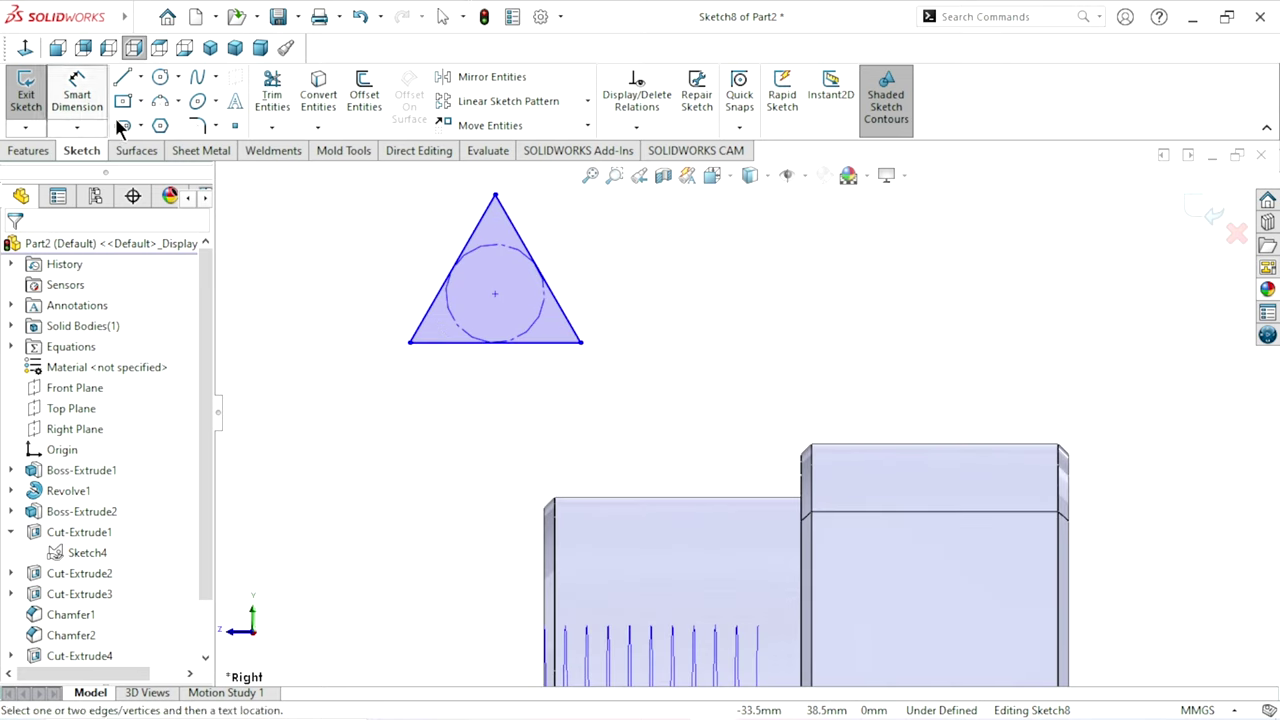
left_click(492, 343)
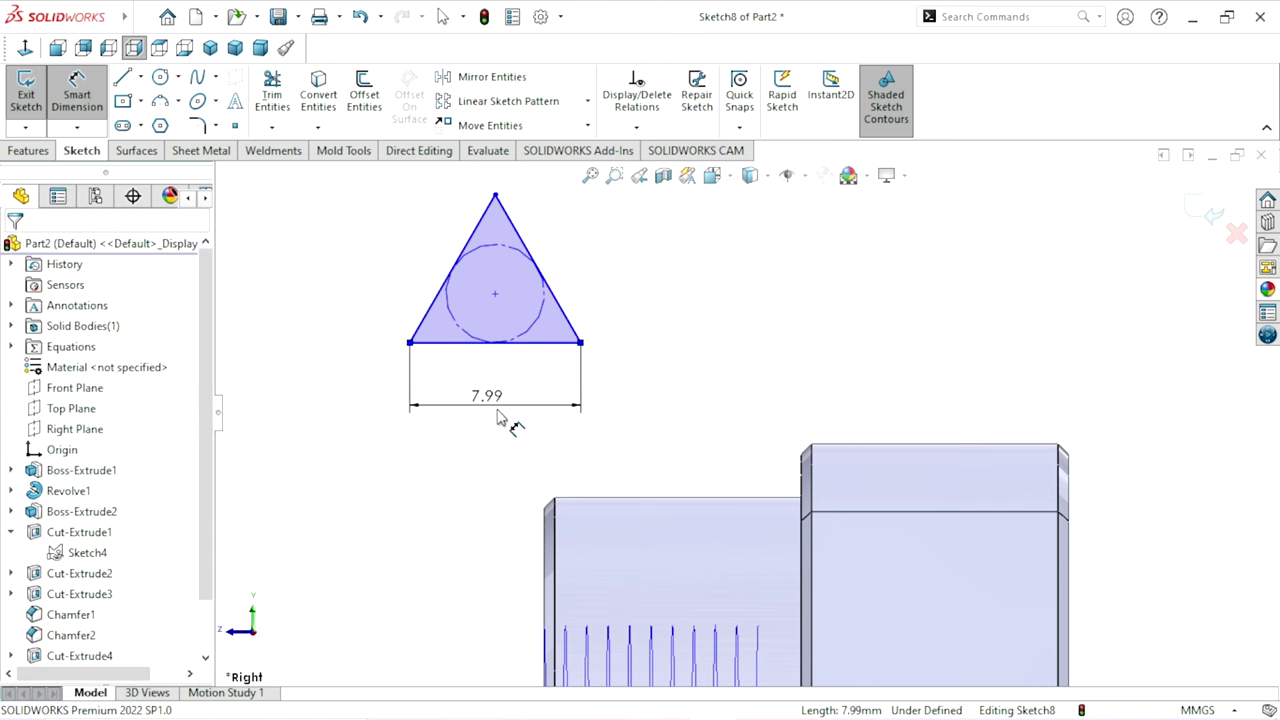
left_click(500, 420)
type("0.95")
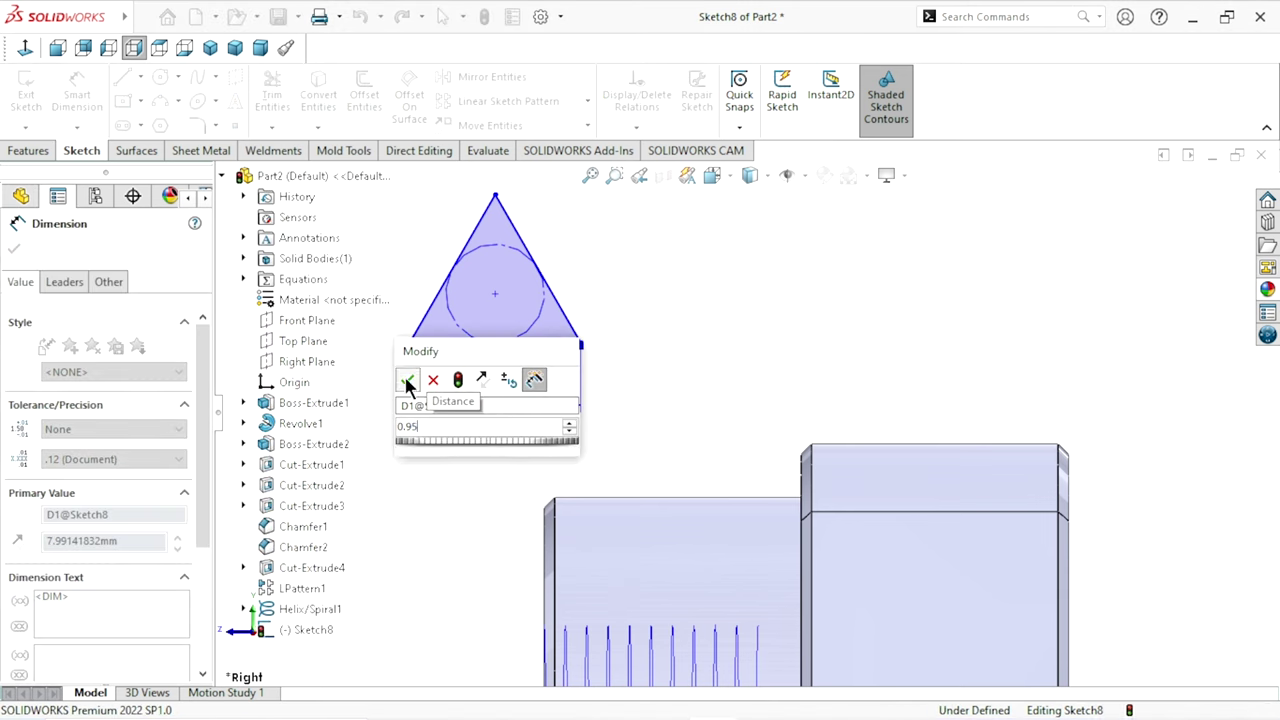
left_click(407, 380)
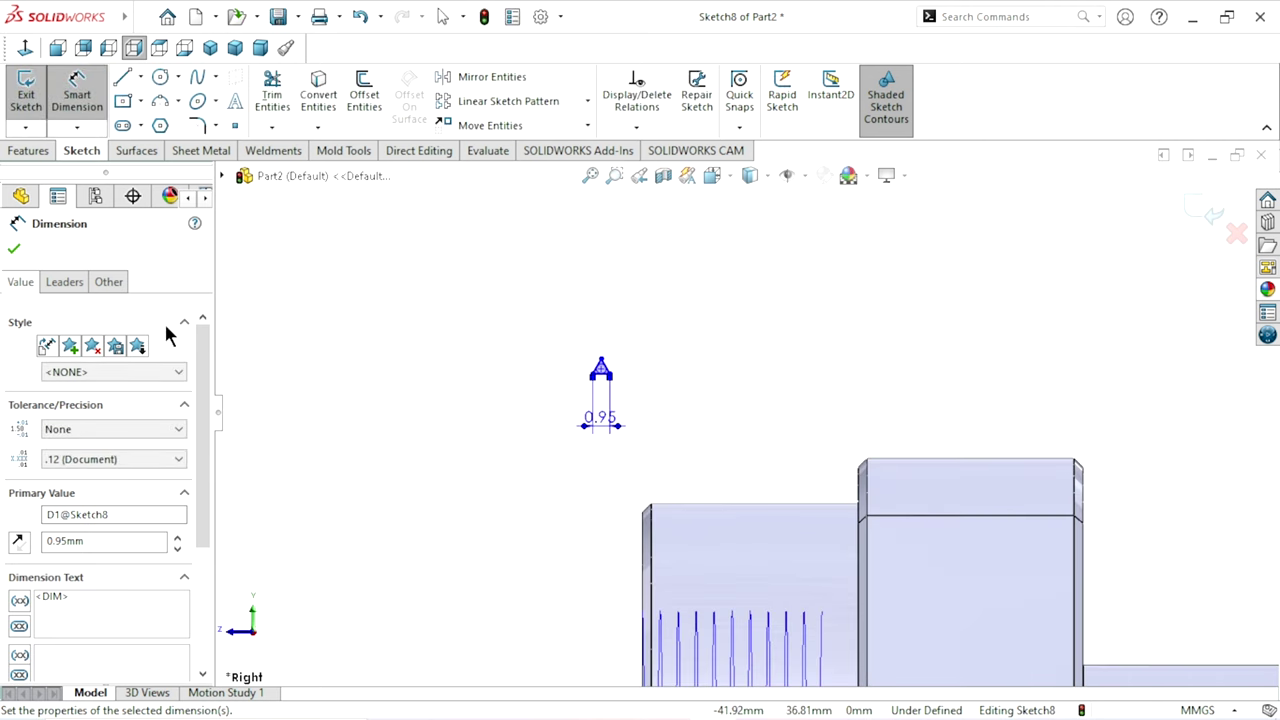
left_click(14, 249)
scroll(680, 510, "down", 2)
scroll(645, 420, "down", 2)
scroll(634, 376, "down", 3)
scroll(640, 400, "down", 3)
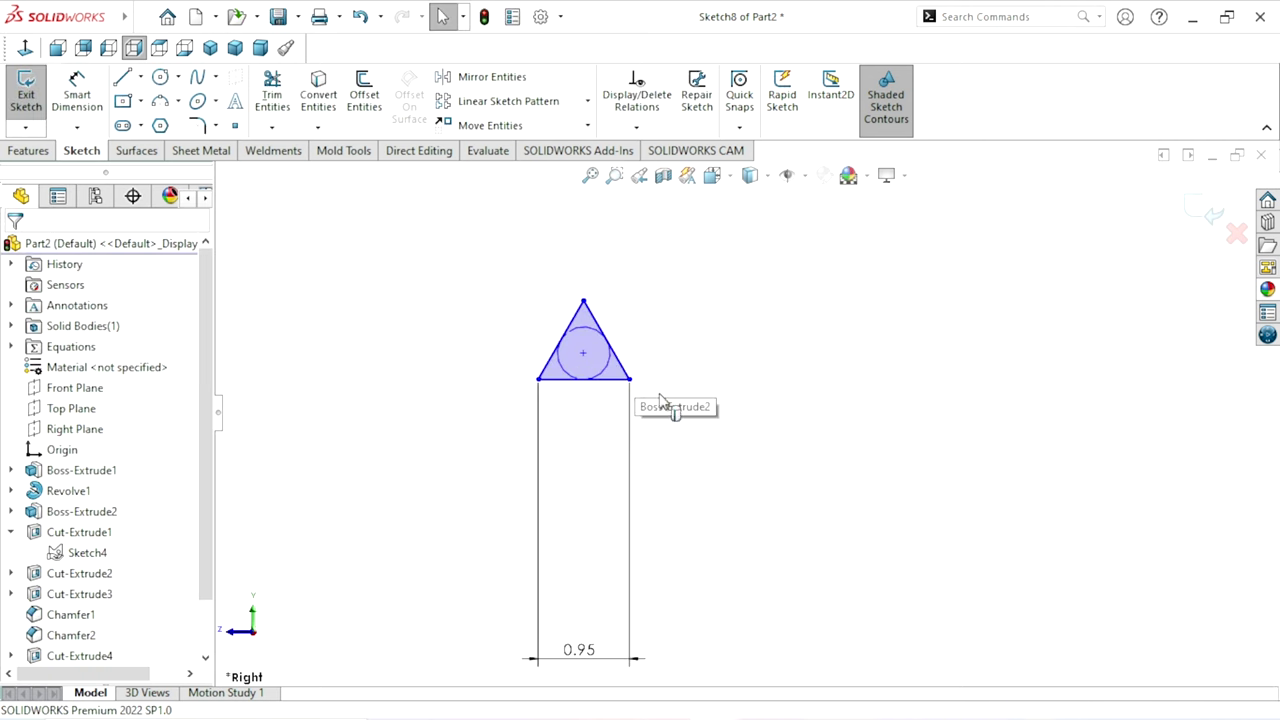
Step: Pierce a triangle point onto the helix at the front of the thread
left_click(587, 381)
scroll(733, 604, "up", 5)
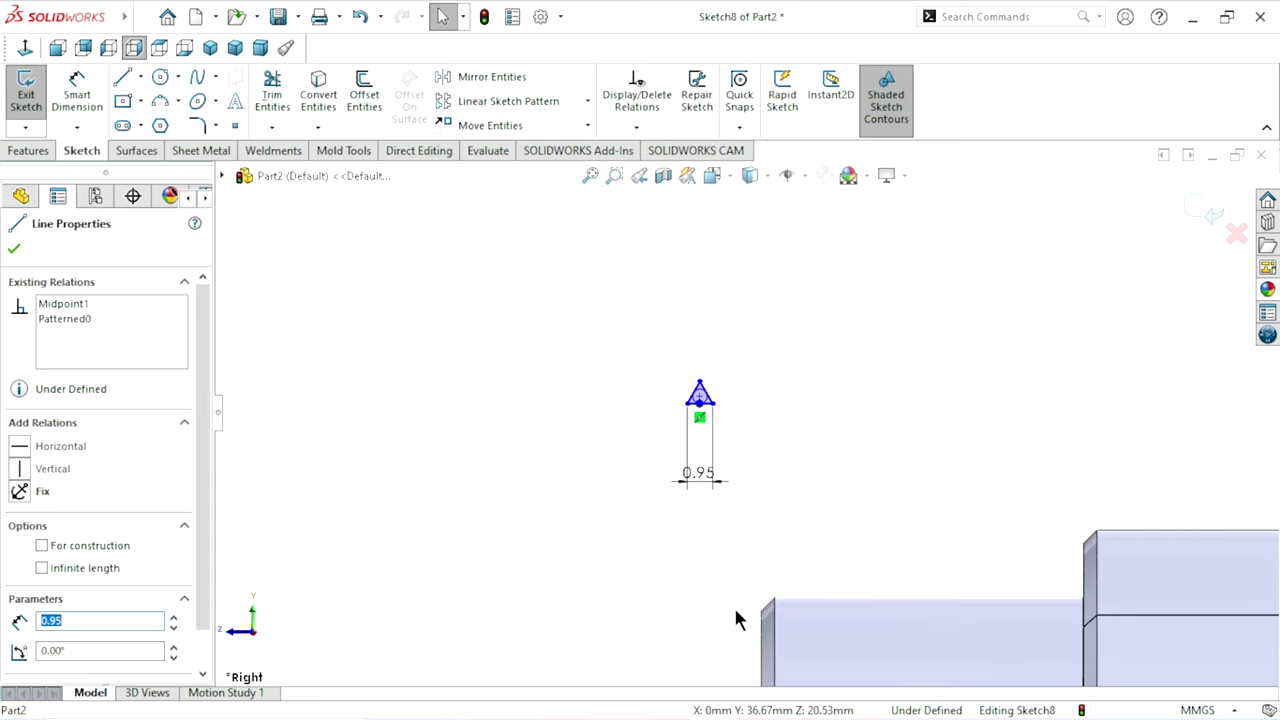
scroll(795, 628, "up", 2)
scroll(780, 620, "down", 2)
scroll(740, 520, "down", 2)
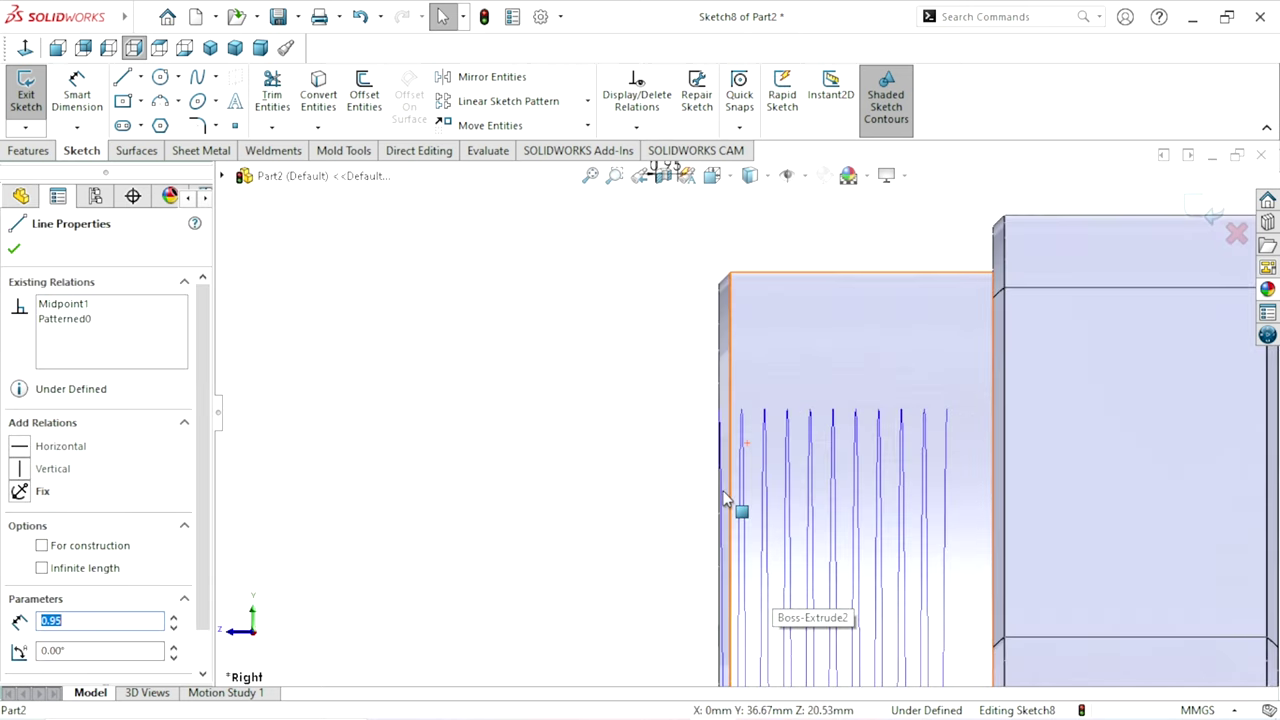
scroll(750, 480, "down", 2)
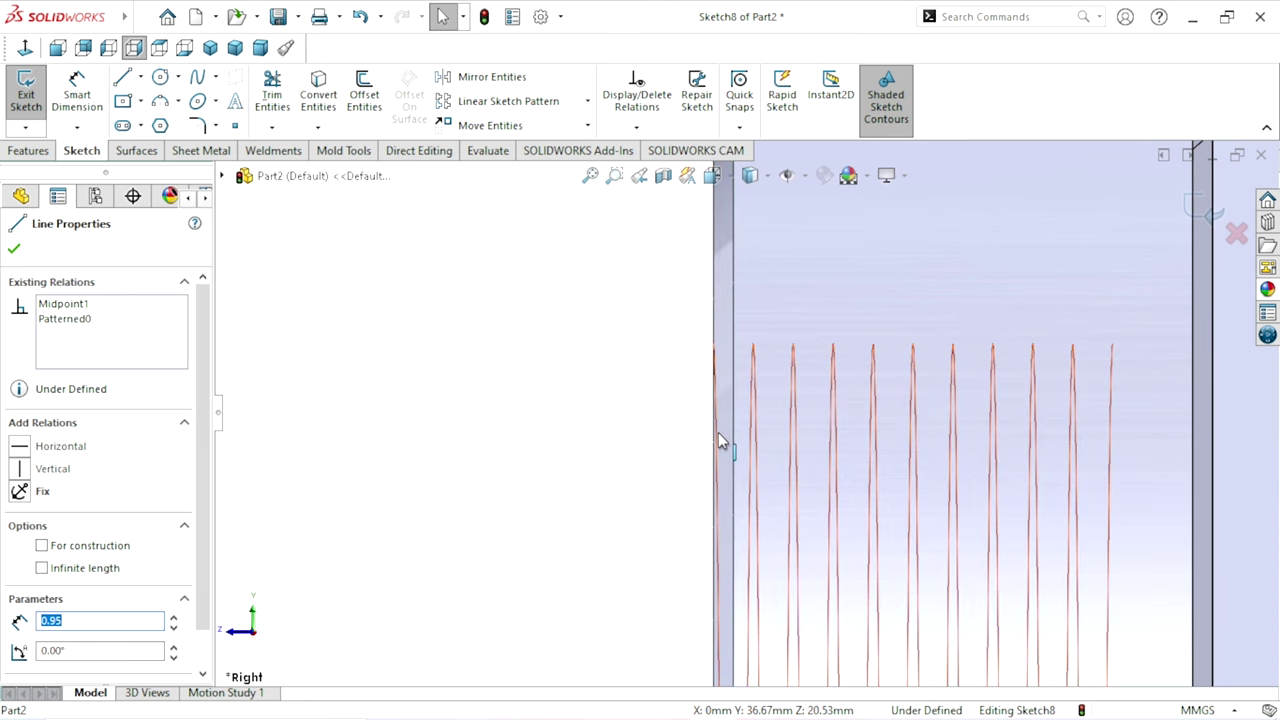
left_click(718, 440)
left_click(720, 443, "ctrl")
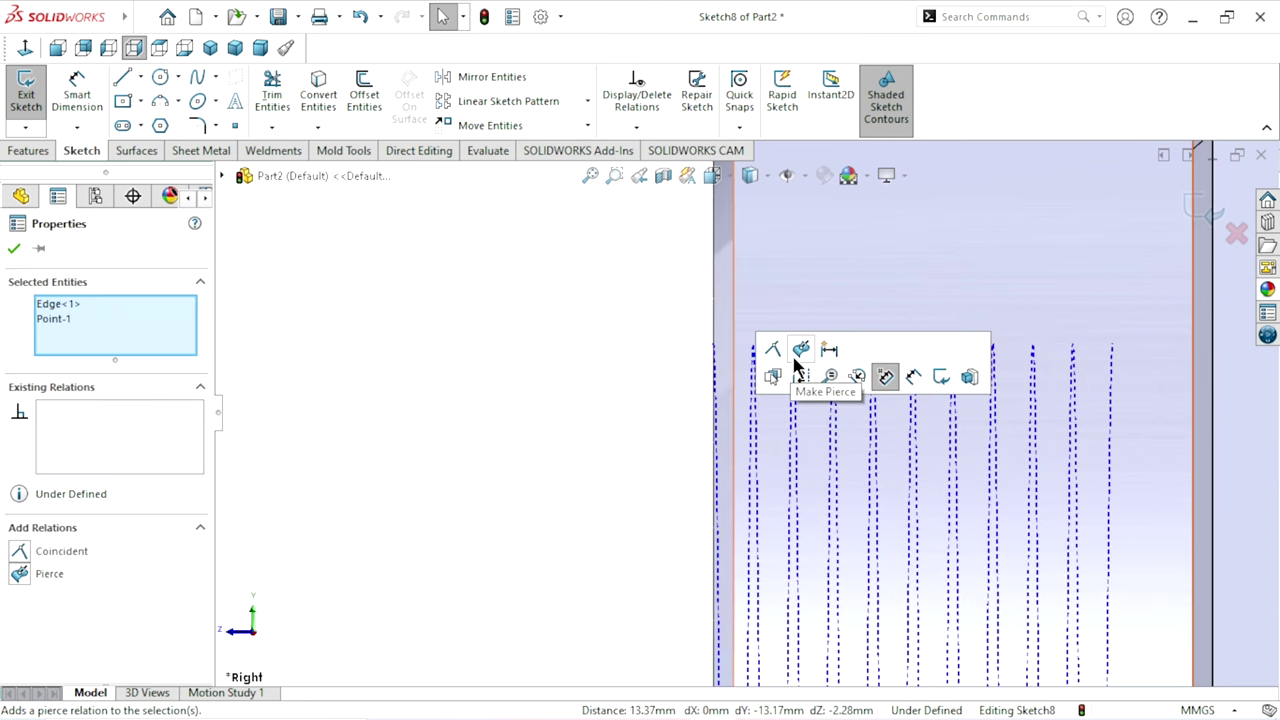
Step: Move the 0.95 dimension to the left of the thread
scroll(730, 523, "up", 1)
scroll(800, 514, "up", 1)
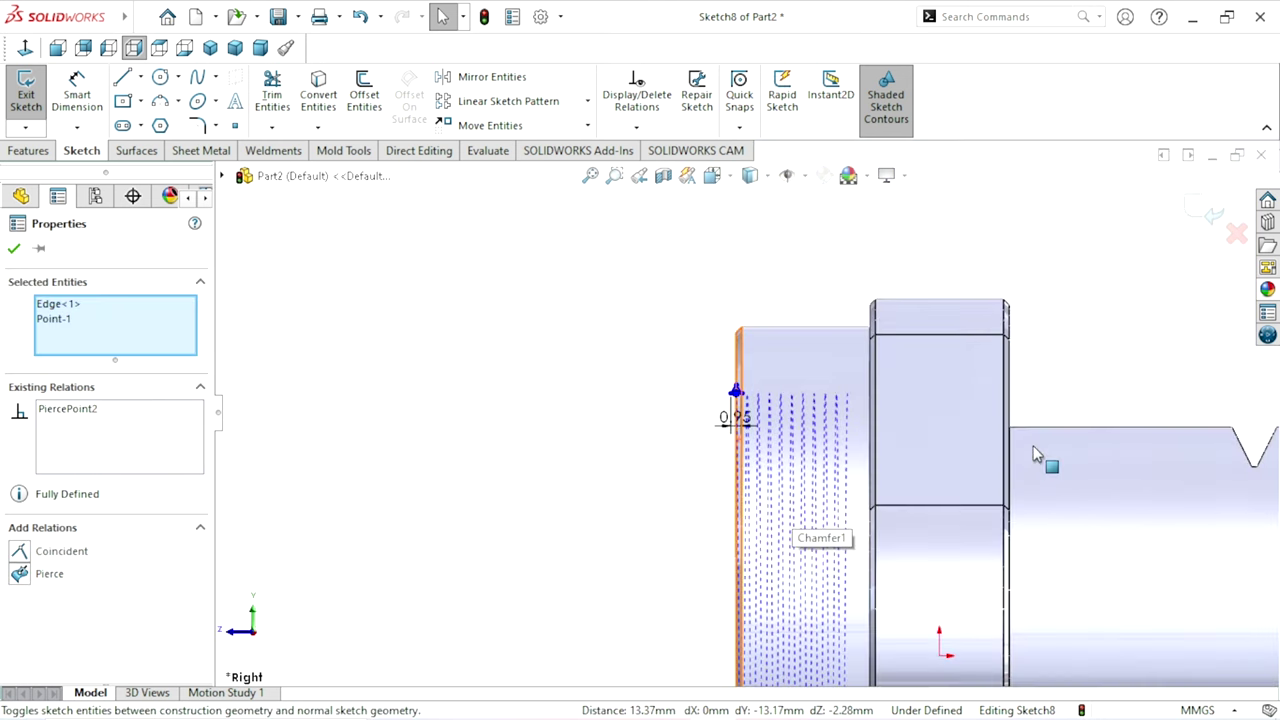
scroll(1009, 486, "up", 1)
left_click_drag(572, 420, 460, 428)
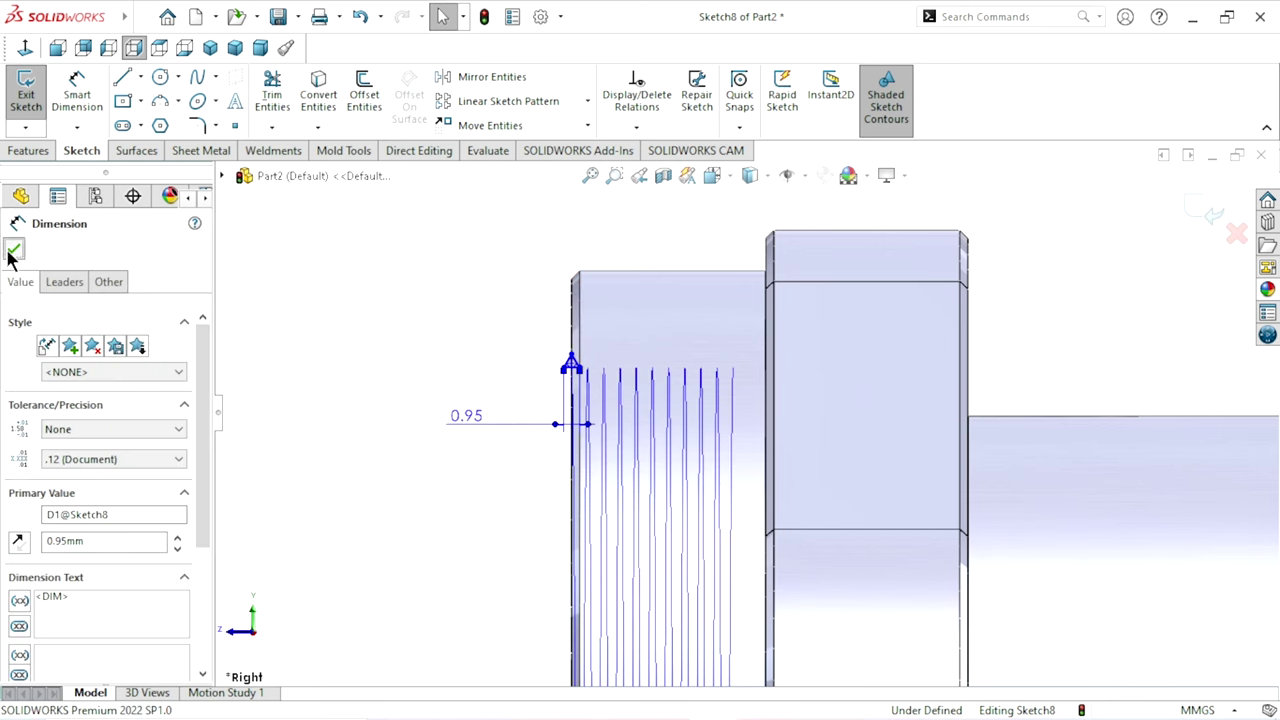
left_click(13, 252)
key("z")
key("z")
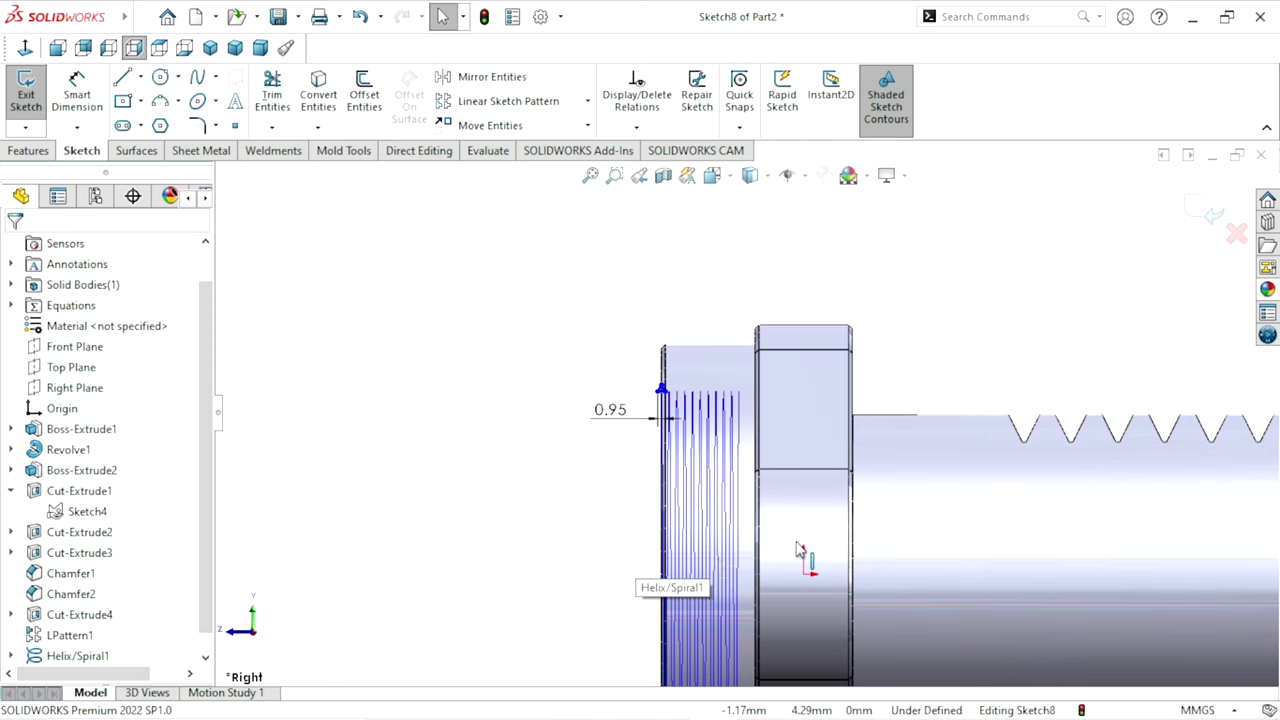
key("z")
key("z")
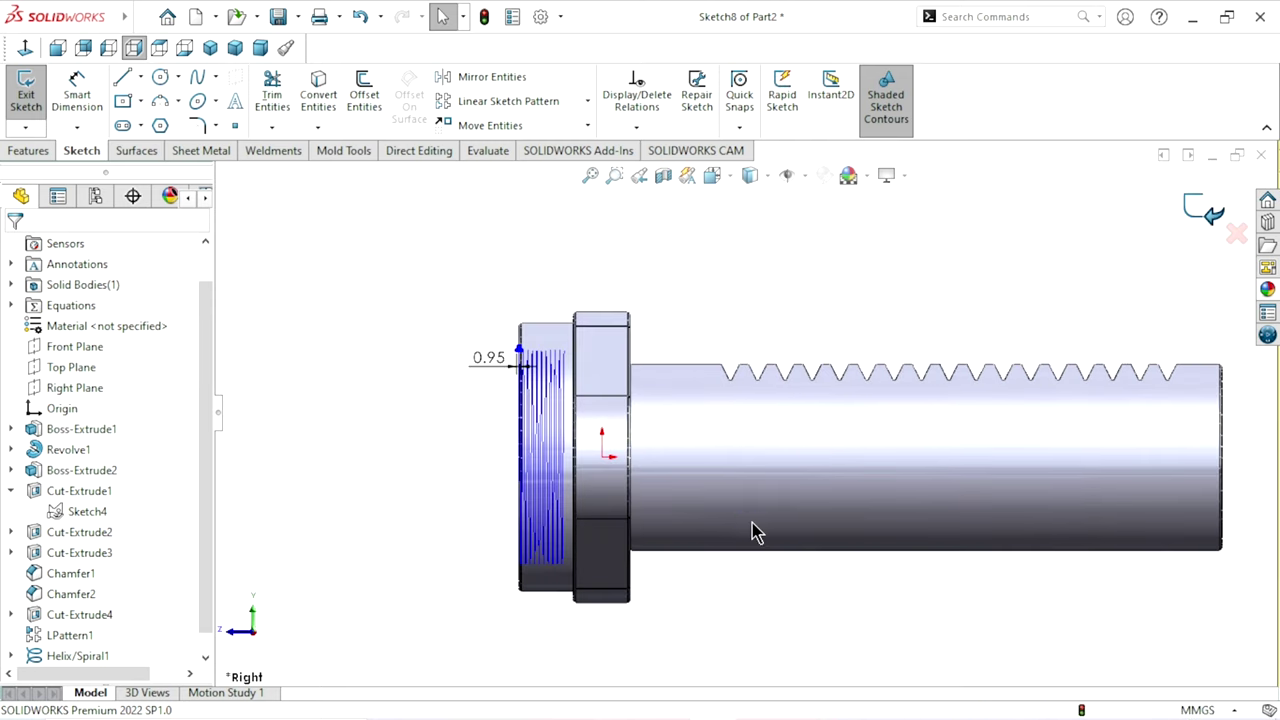
Step: Sweep-cut the Sketch8 triangle along Helix/Spiral1 to cut the internal thread
key("ctrl+b")
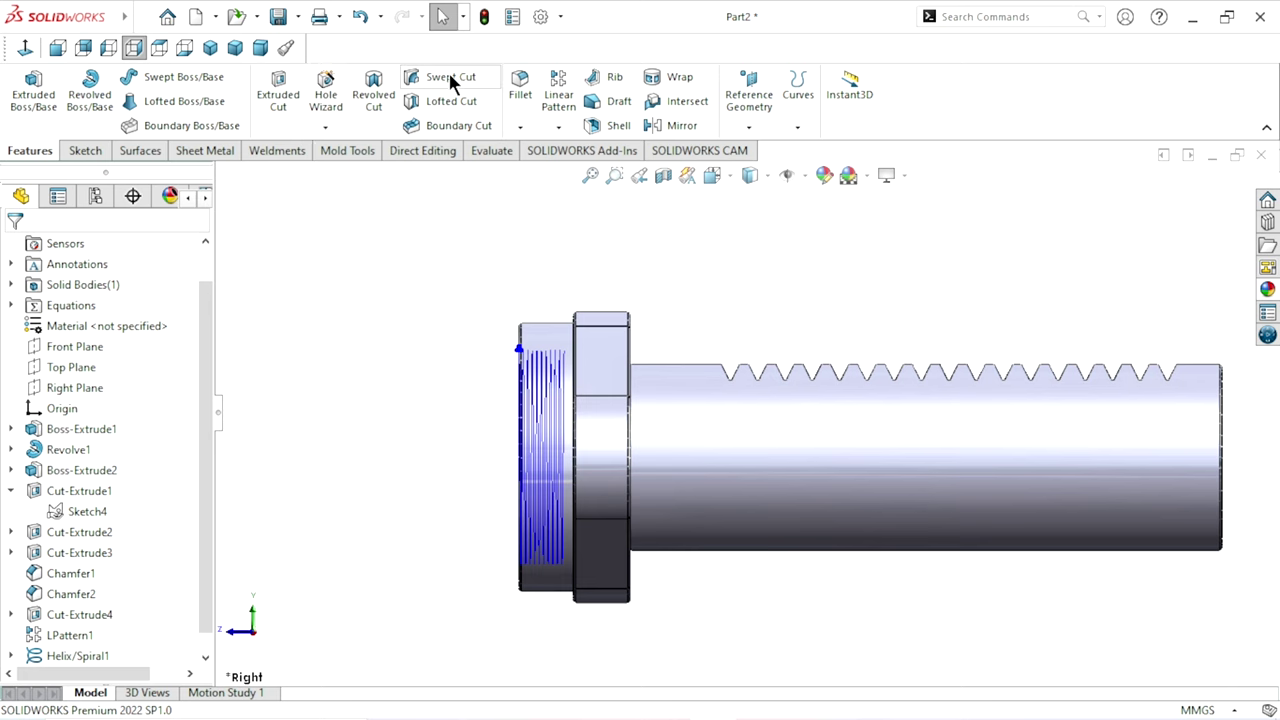
key("ctrl+7")
scroll(617, 393, "down", 3)
scroll(594, 420, "down", 3)
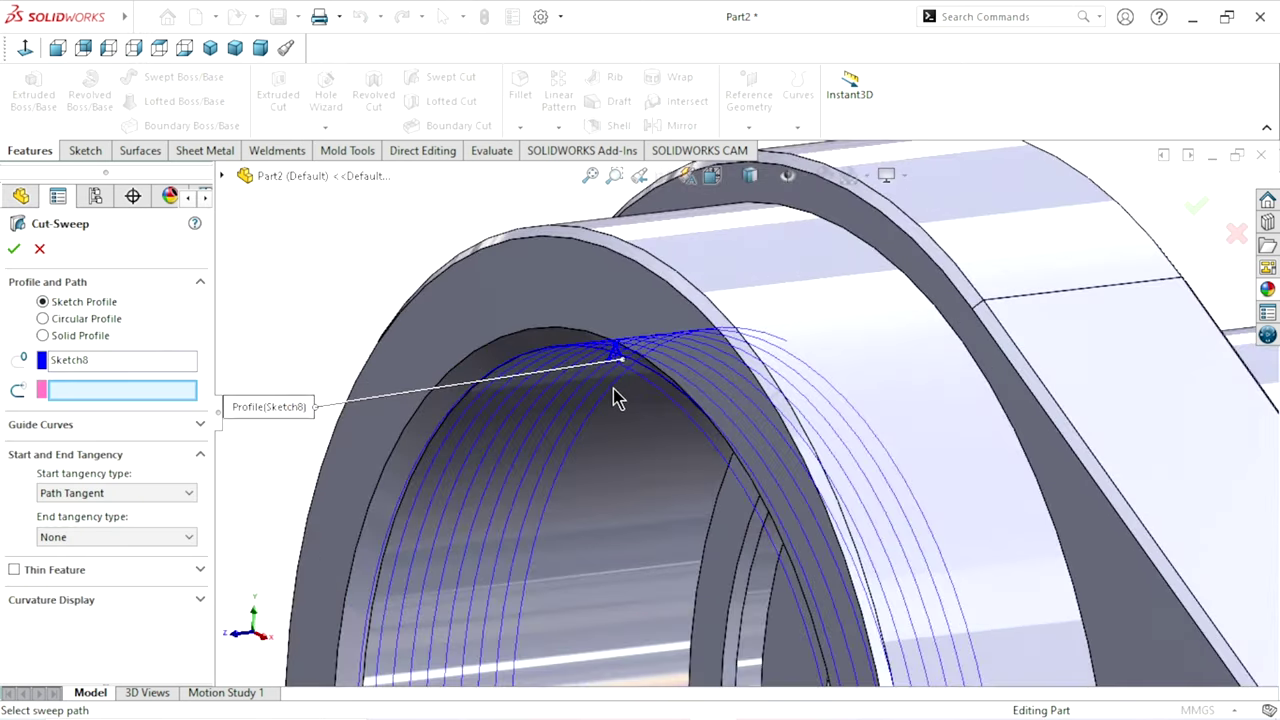
scroll(608, 403, "down", 4)
left_click(143, 366)
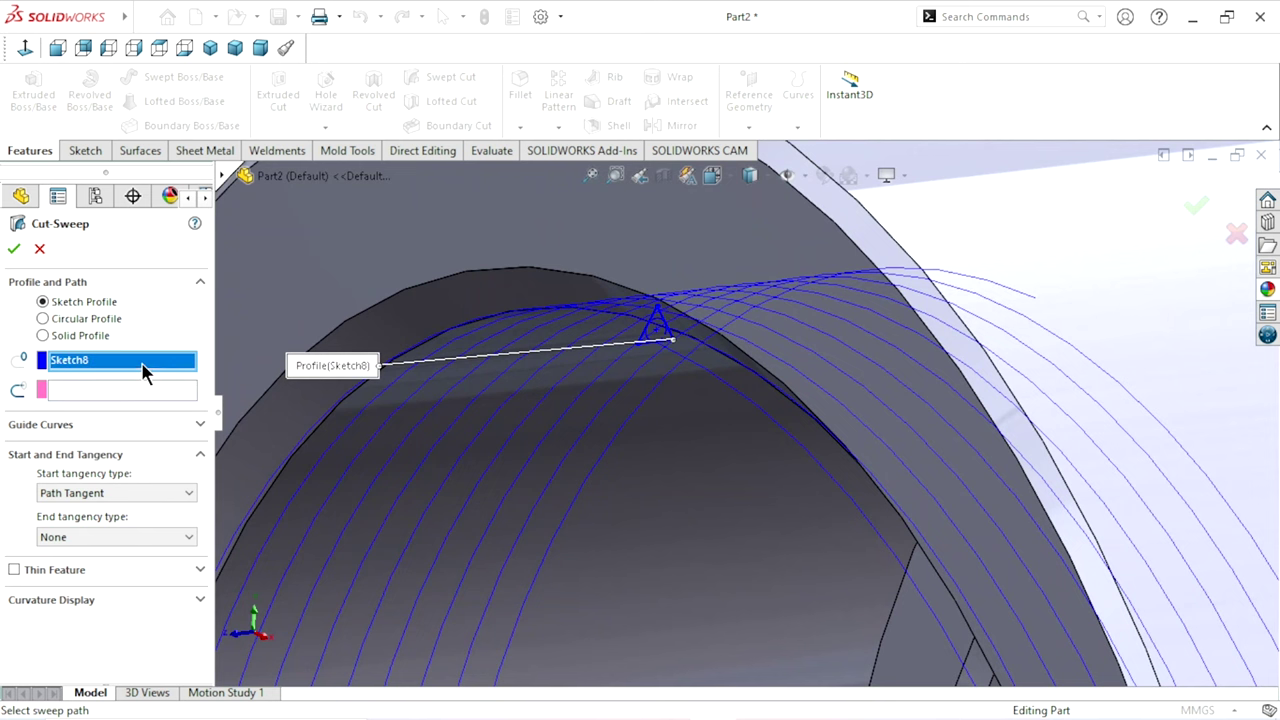
left_click(136, 392)
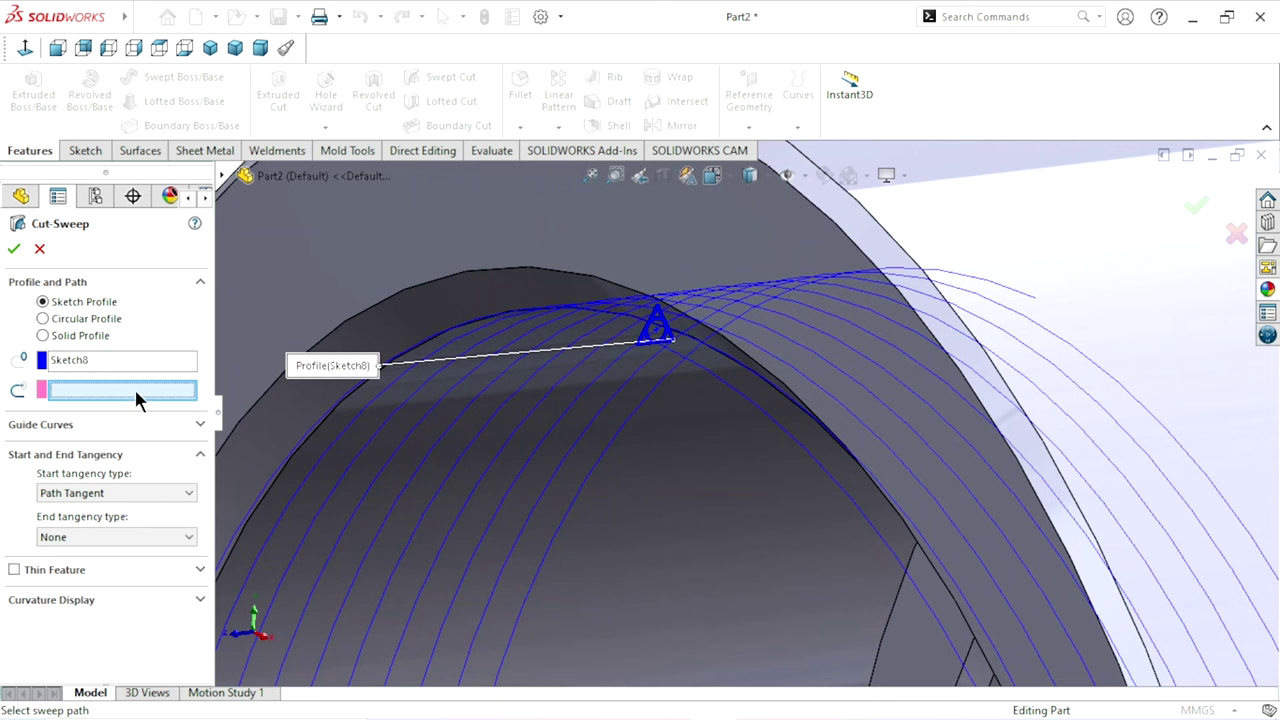
left_click(508, 373)
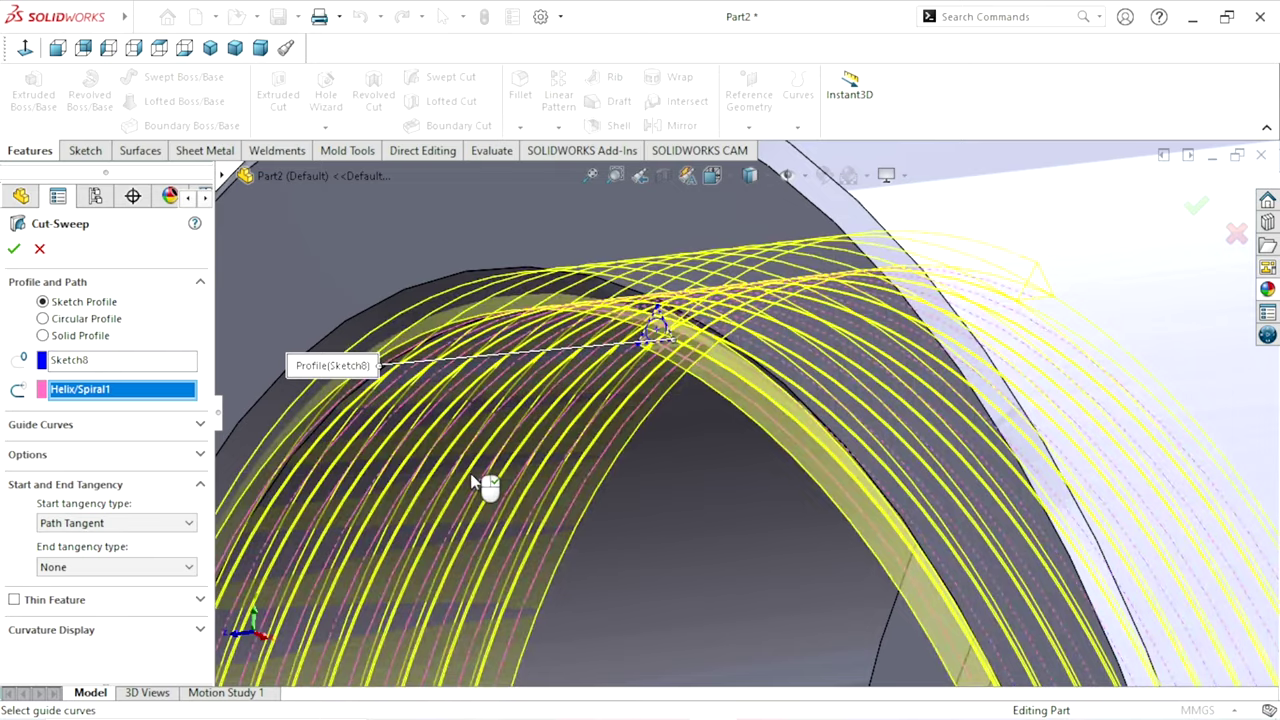
scroll(486, 486, "up", 3)
scroll(757, 640, "up", 2)
scroll(852, 603, "up", 2)
scroll(846, 560, "down", 2)
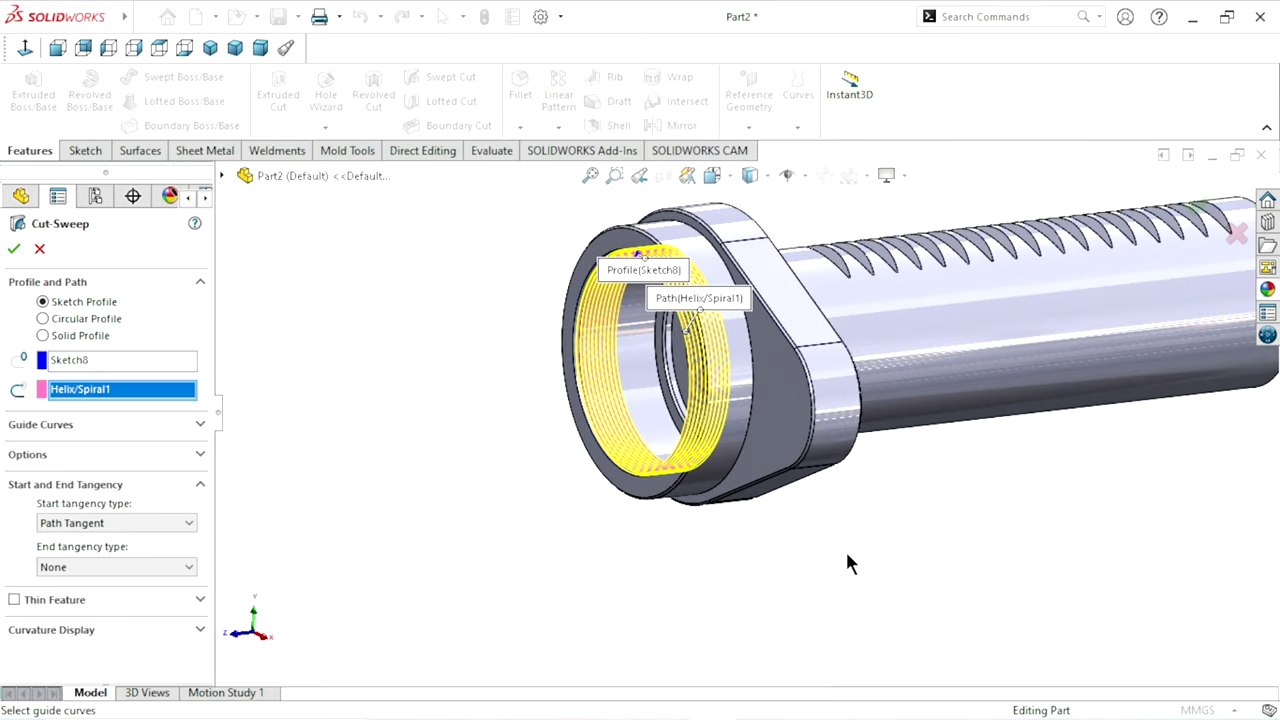
scroll(766, 323, "down", 2)
left_click(16, 250)
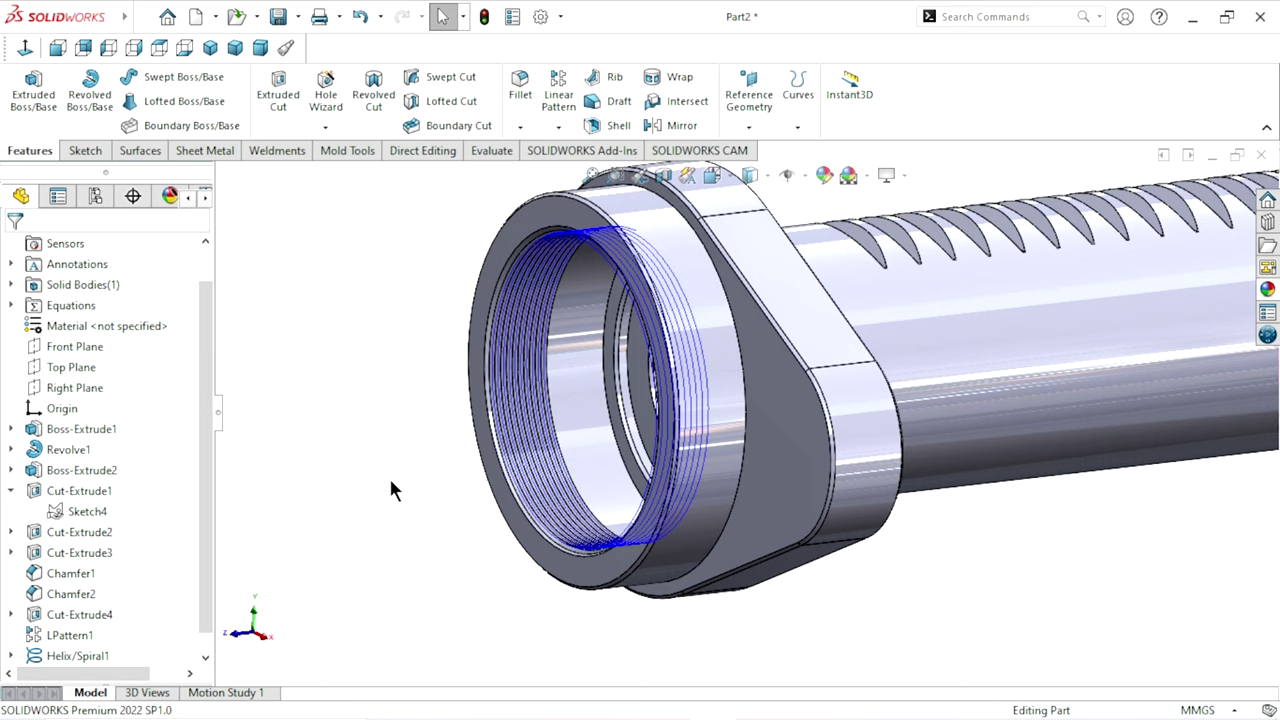
Step: Select Helix/Spiral1 and orbit the model to inspect the cut thread
left_click(69, 652)
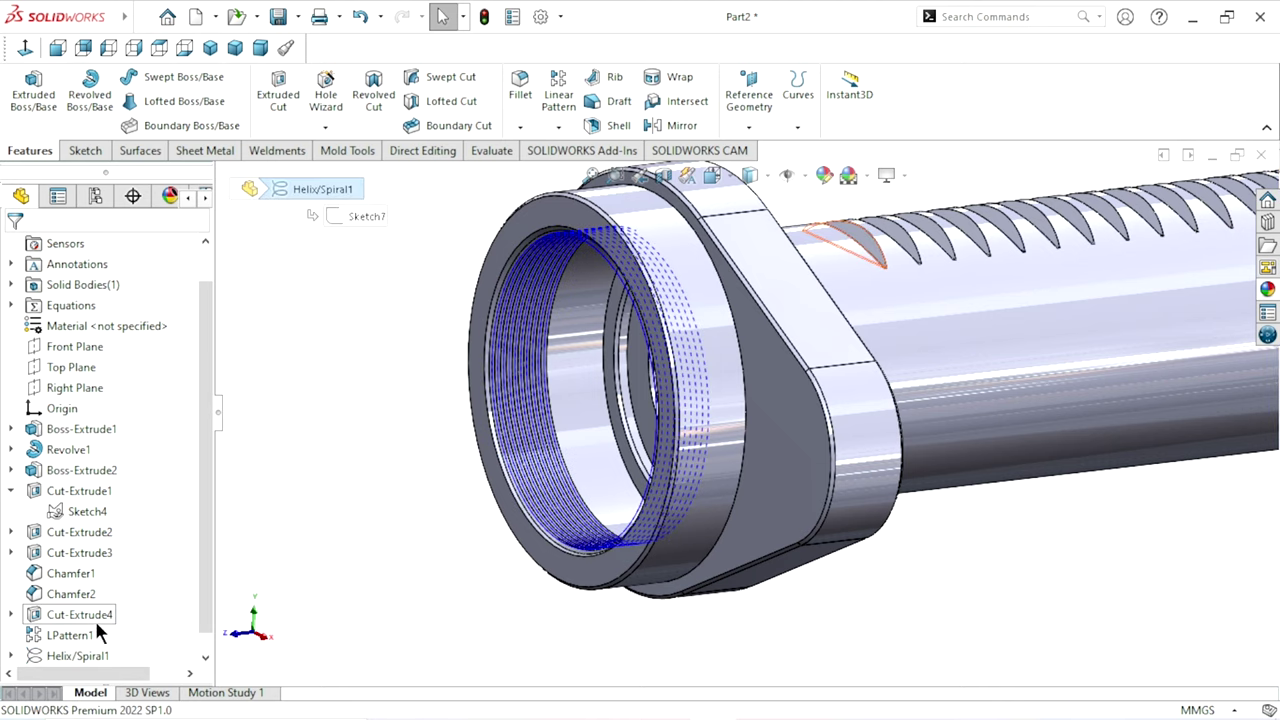
left_click(368, 509)
mouse_move(370, 517)
middle_mouse_down()
mouse_move(697, 553)
mouse_move(766, 591)
middle_mouse_up()
scroll(766, 591, "down", 3)
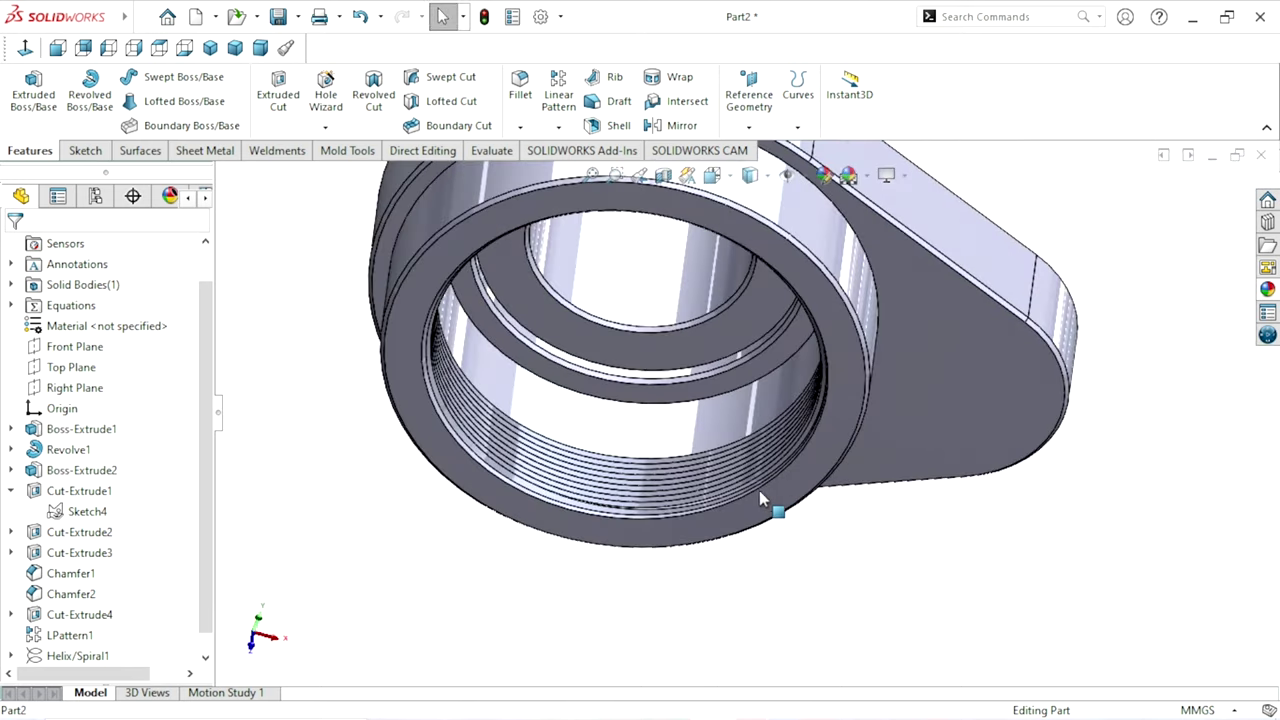
middle_click_drag(737, 535, 662, 445)
scroll(662, 445, "up", 3)
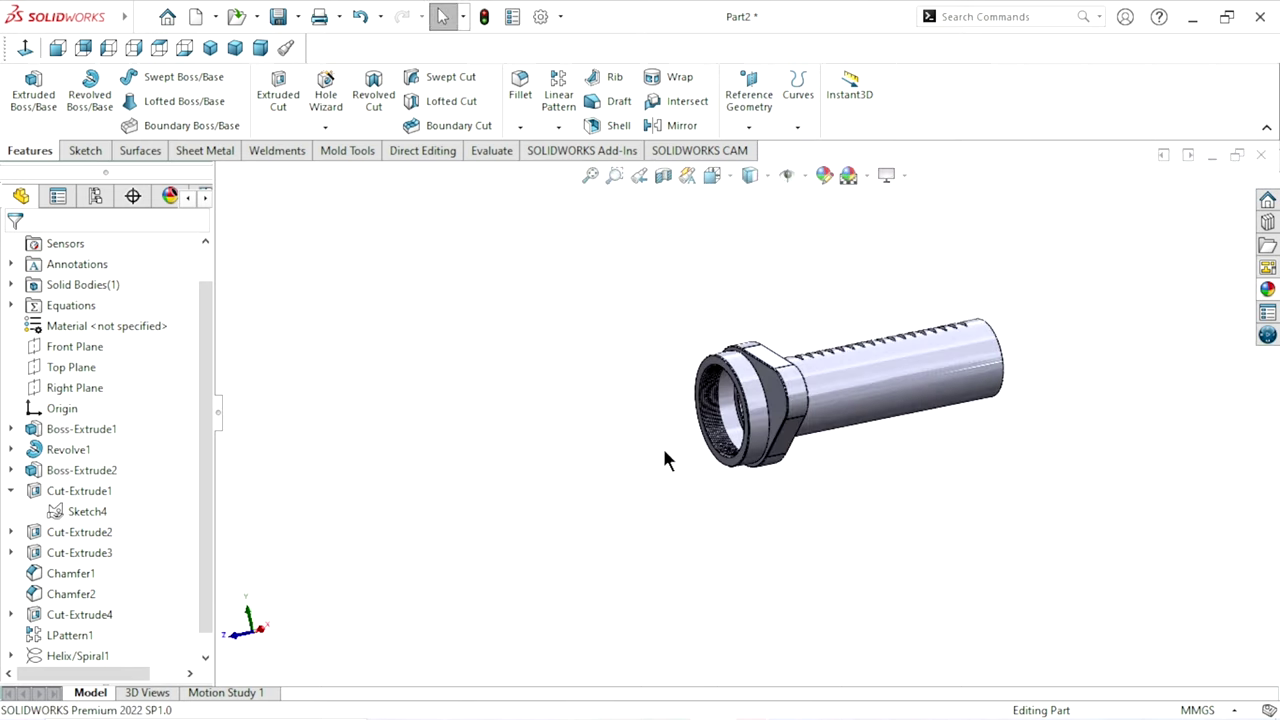
Step: Select the flange face at the ring end and view it from the front
mouse_move(865, 373)
middle_mouse_down()
mouse_move(758, 566)
mouse_move(805, 537)
middle_mouse_up()
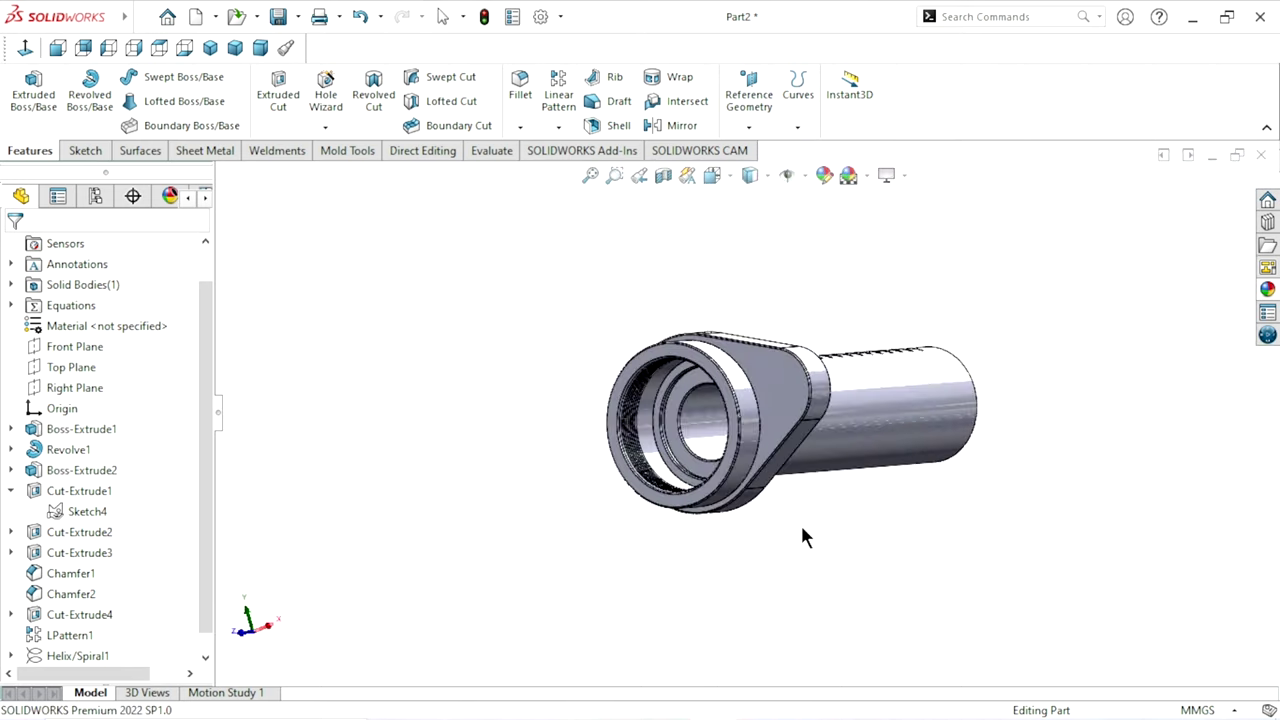
middle_click_drag(829, 485, 846, 517)
left_click(812, 452)
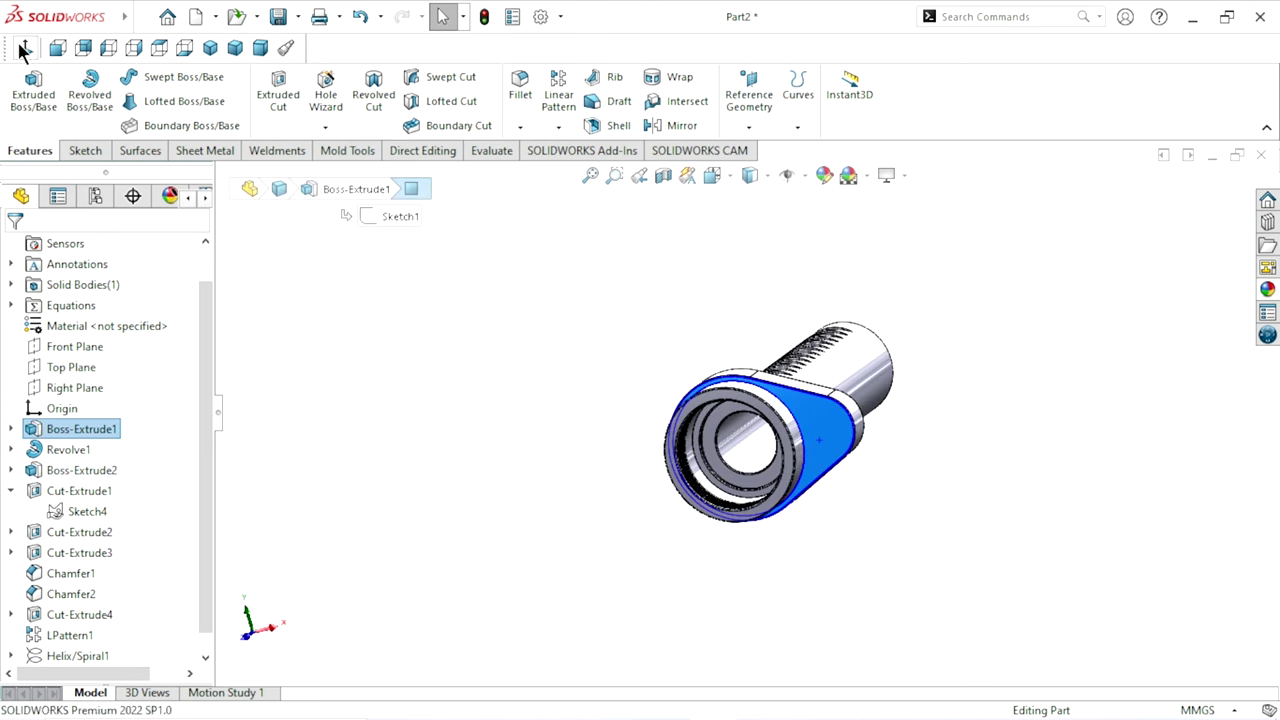
left_click(57, 47)
left_click(325, 107)
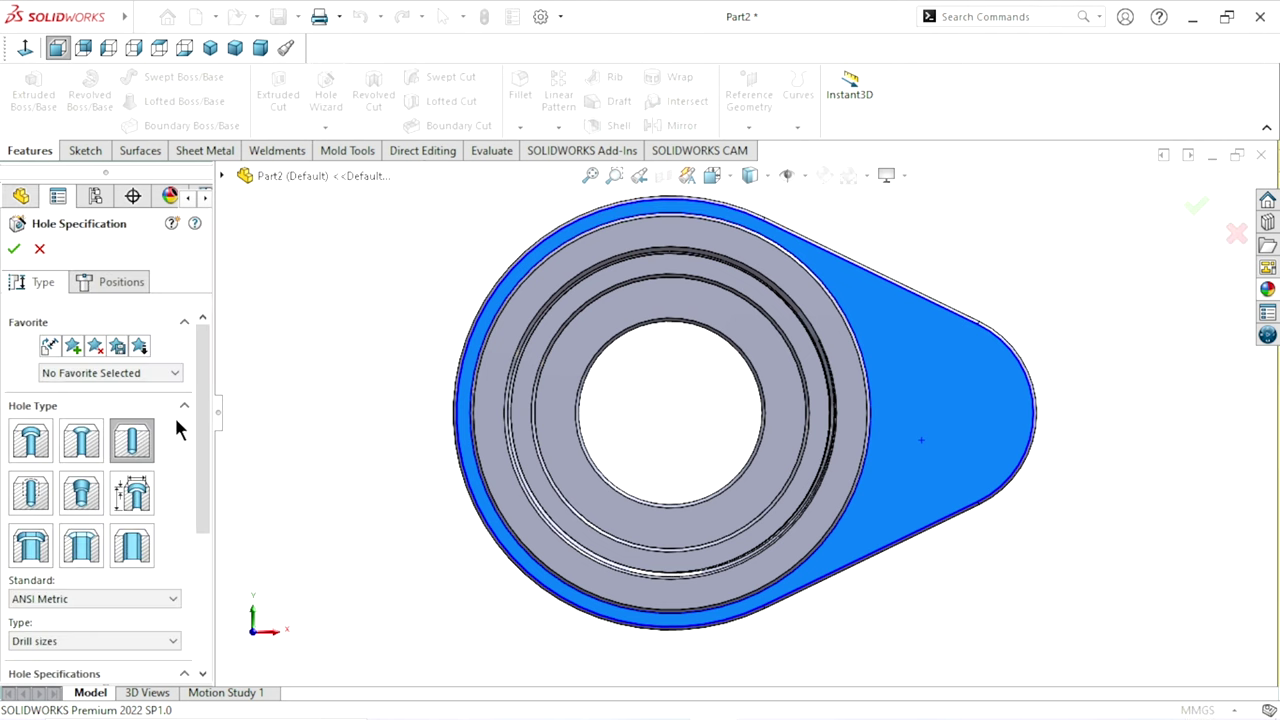
Step: Specify an ANSI Metric drill-size Ø9.0 hole with an Up To Next end condition
left_click_drag(203, 396, 191, 506)
left_click(160, 385)
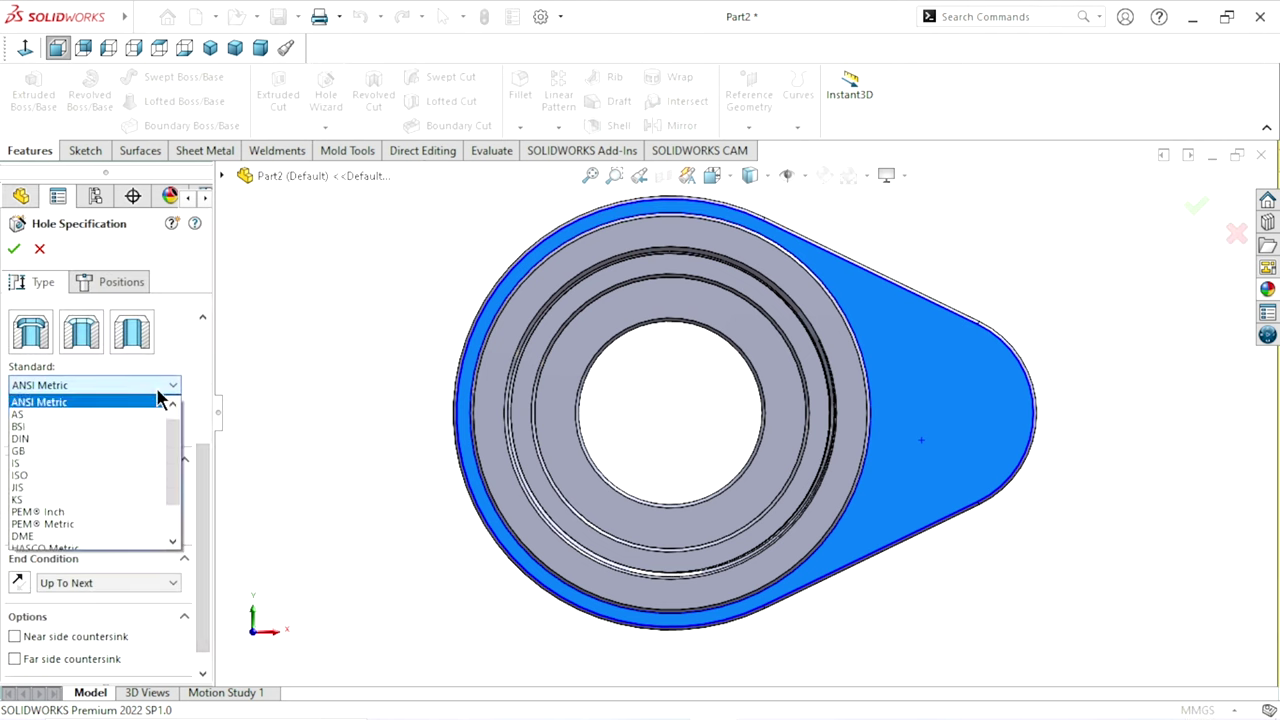
left_click(100, 403)
left_click(154, 424)
left_click(100, 456)
left_click(151, 502)
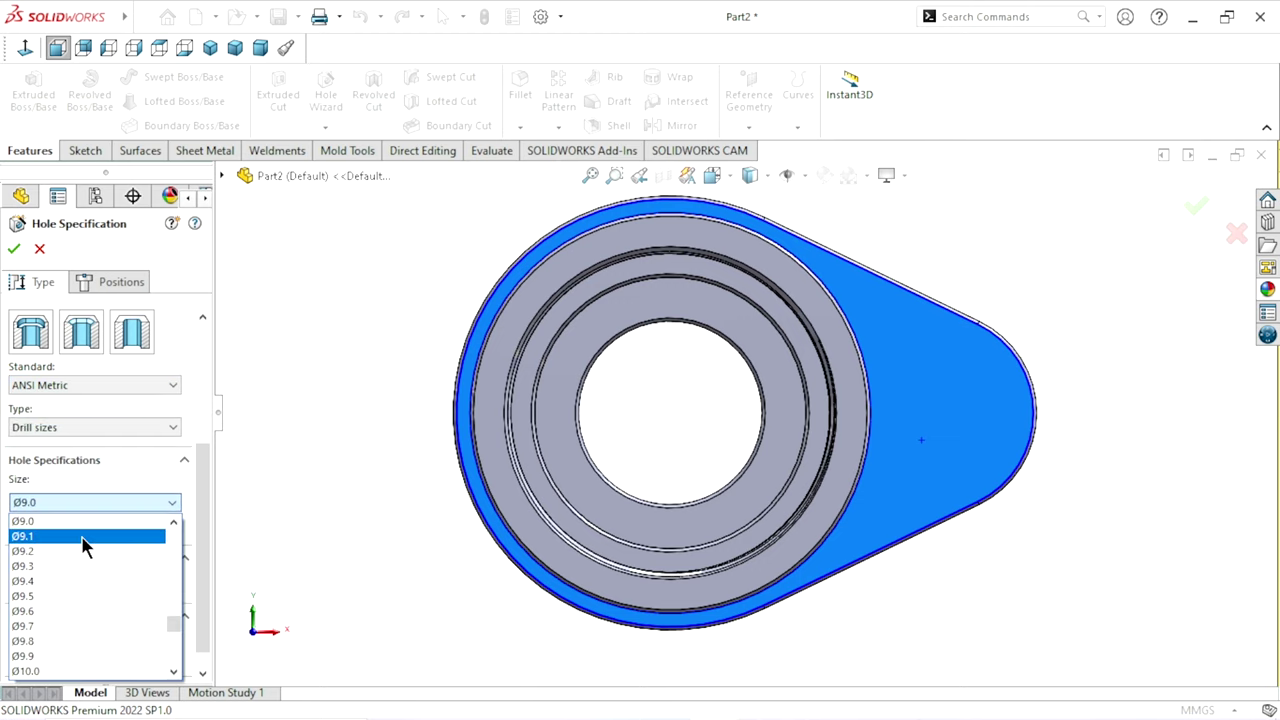
left_click(71, 521)
scroll(170, 528, "down", 1)
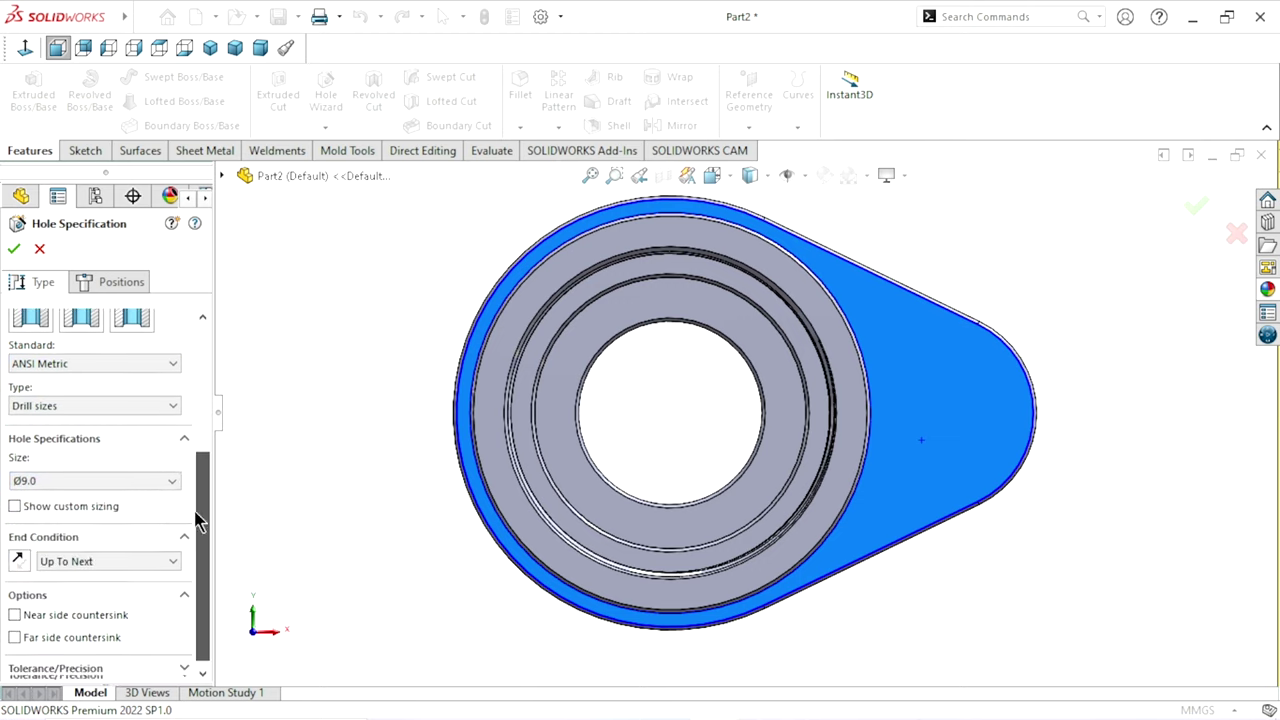
left_click(140, 557)
left_click(70, 595)
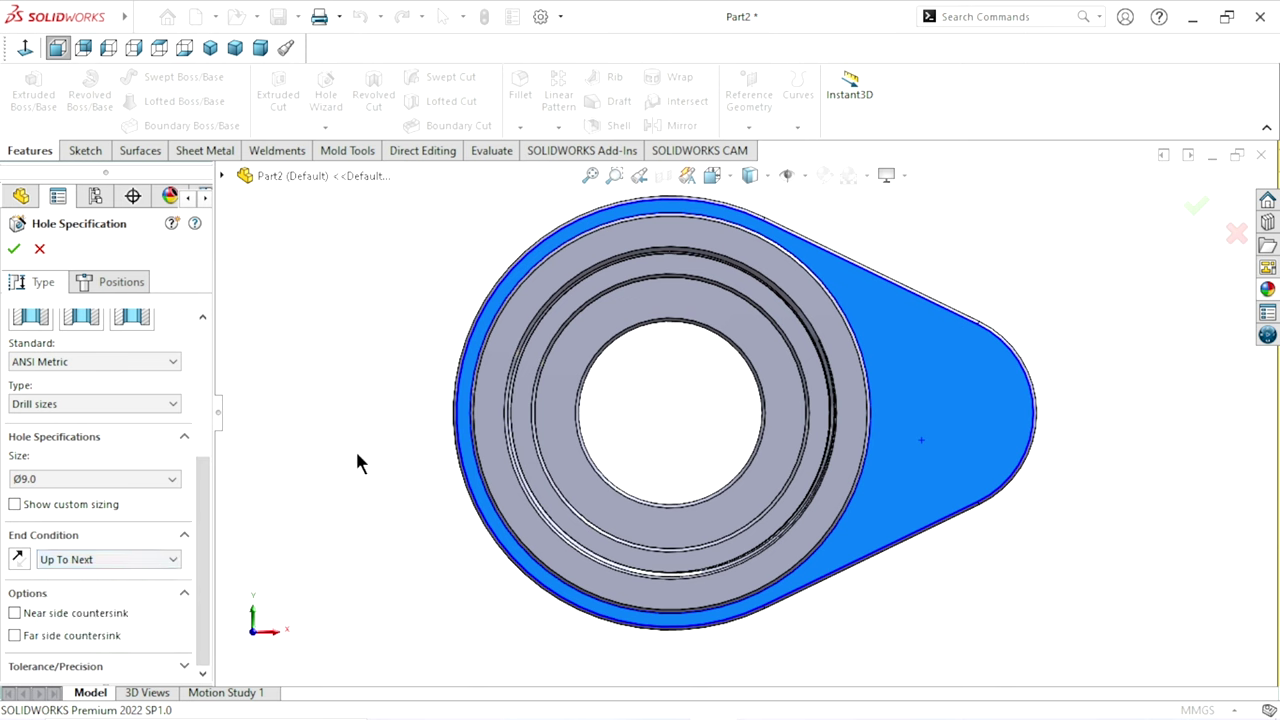
Step: Place the hole centre point on the flange lobe
left_click(106, 284)
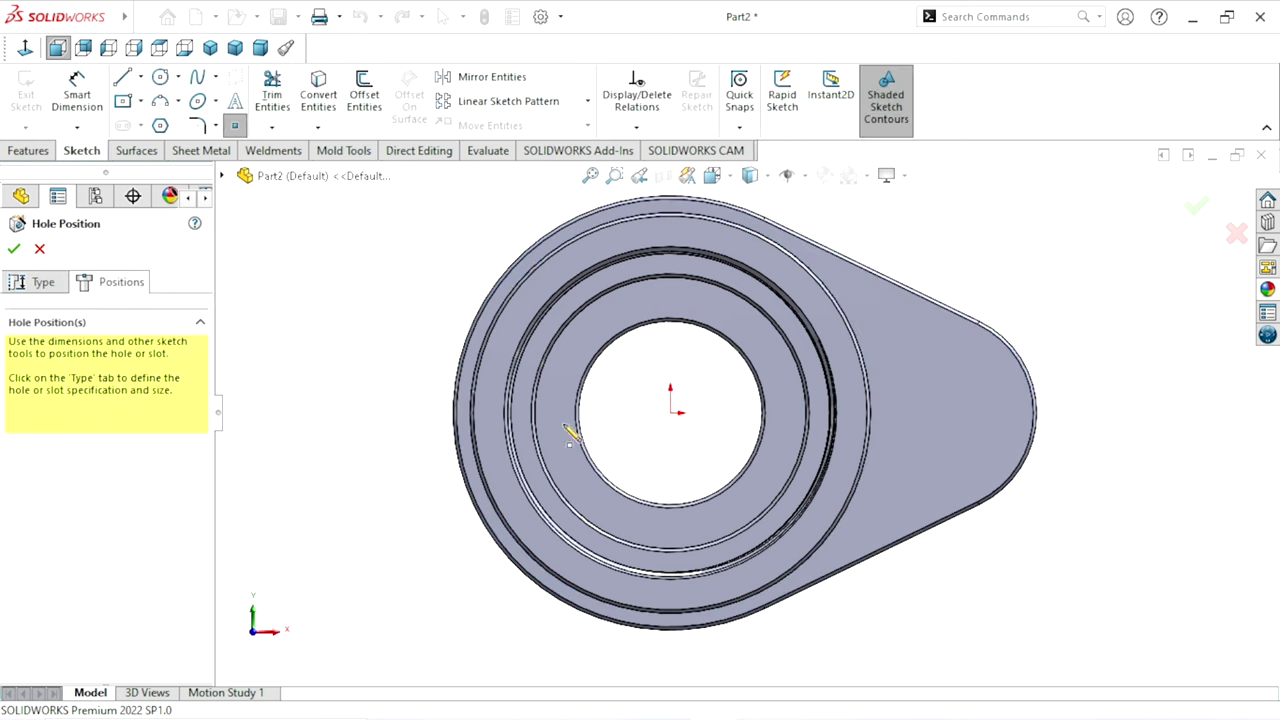
left_click(961, 414)
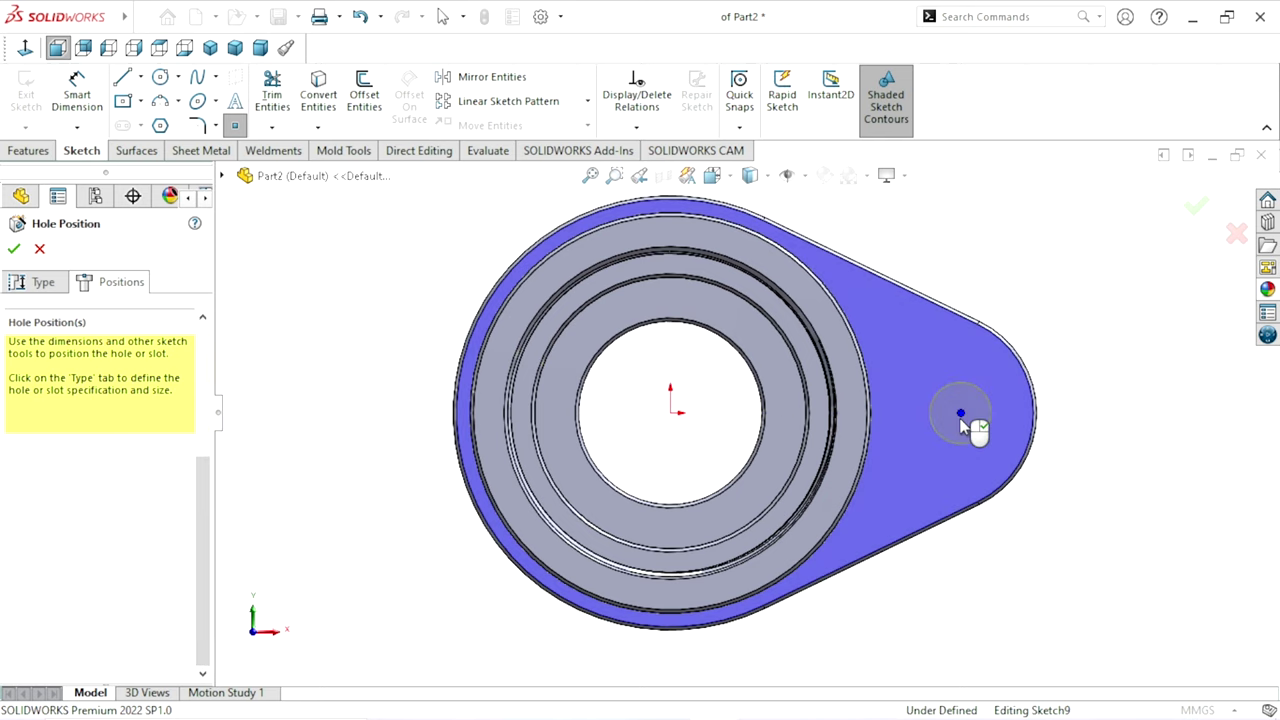
scroll(903, 474, "up", 5)
scroll(520, 480, "up", 1)
scroll(807, 428, "down", 1)
scroll(807, 428, "down", 3)
key("Escape")
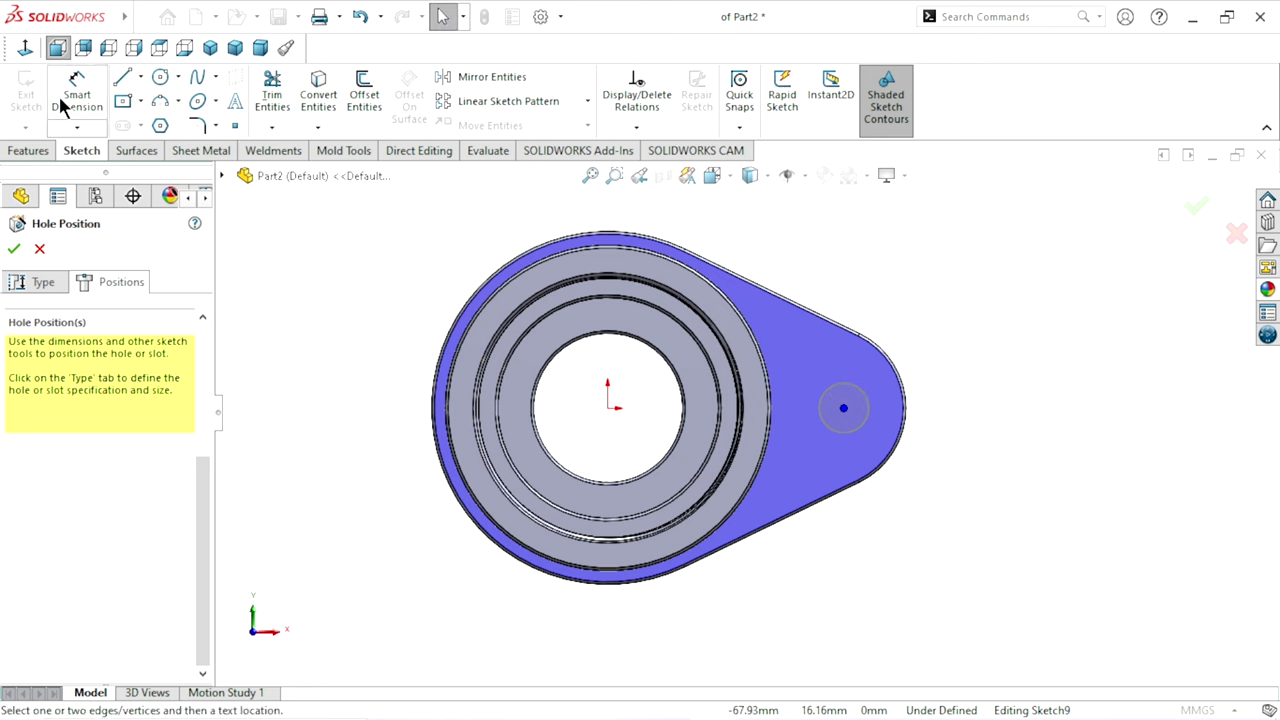
Step: Dimension the hole centre 41 mm from the part origin
left_click(58, 93)
left_click(607, 408)
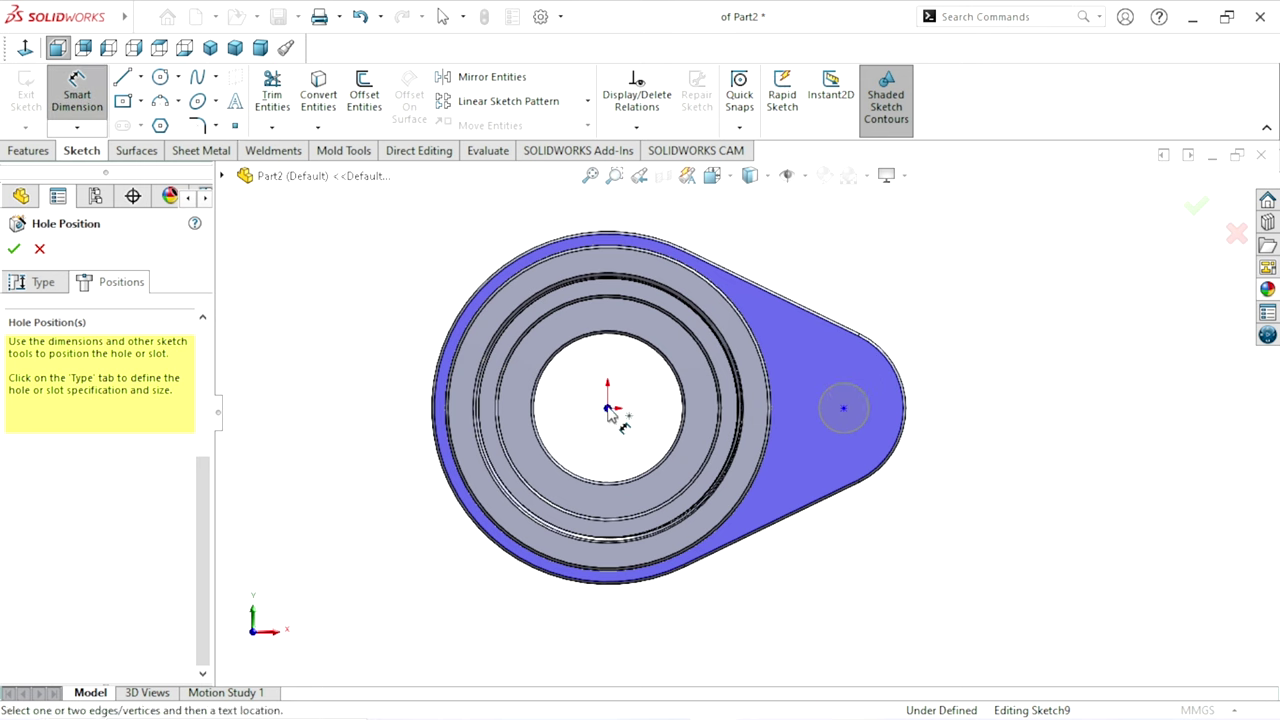
left_click(845, 410)
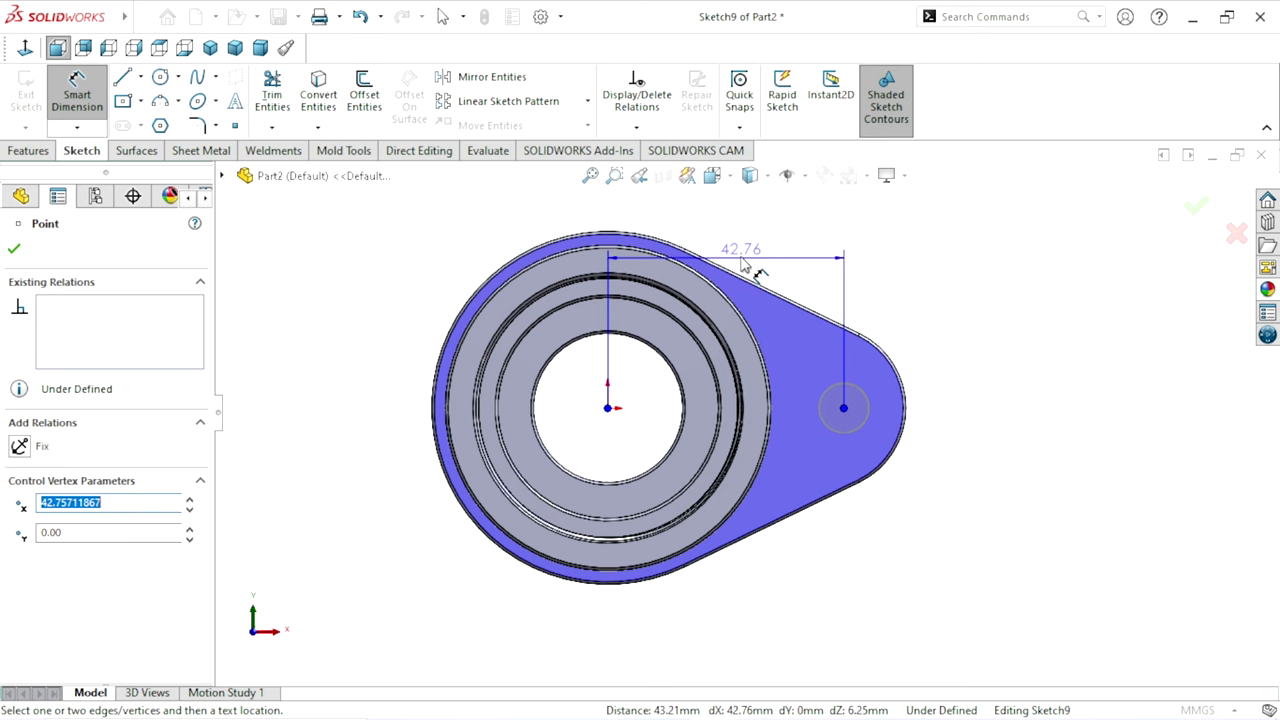
left_click(750, 248)
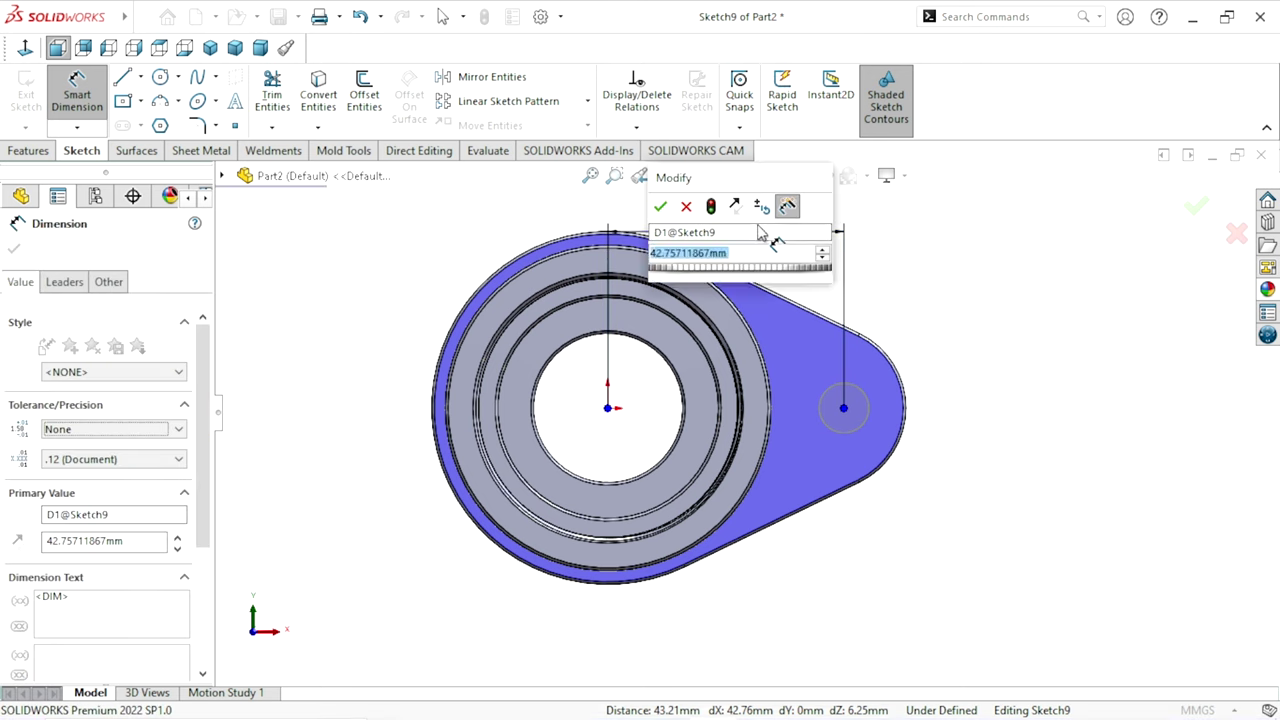
type("41")
left_click(660, 208)
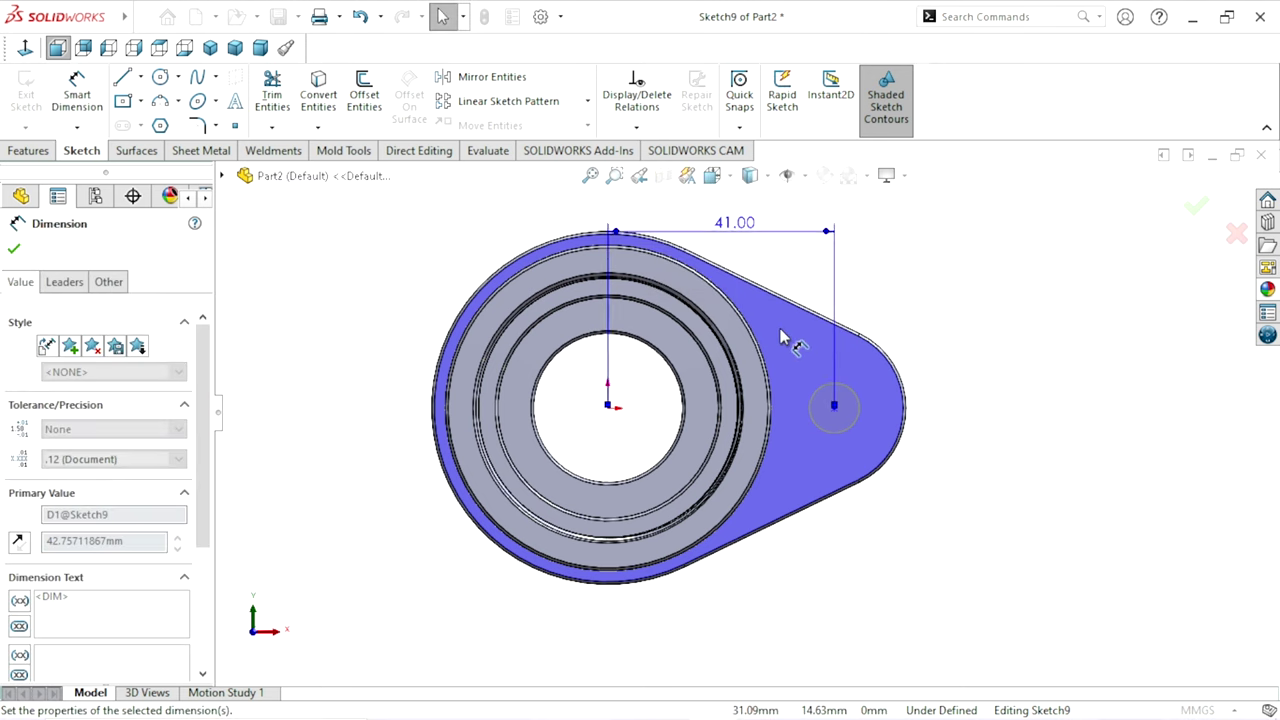
scroll(777, 430, "up", 2)
scroll(757, 400, "up", 1)
scroll(757, 400, "down", 1)
left_click_drag(737, 262, 737, 232)
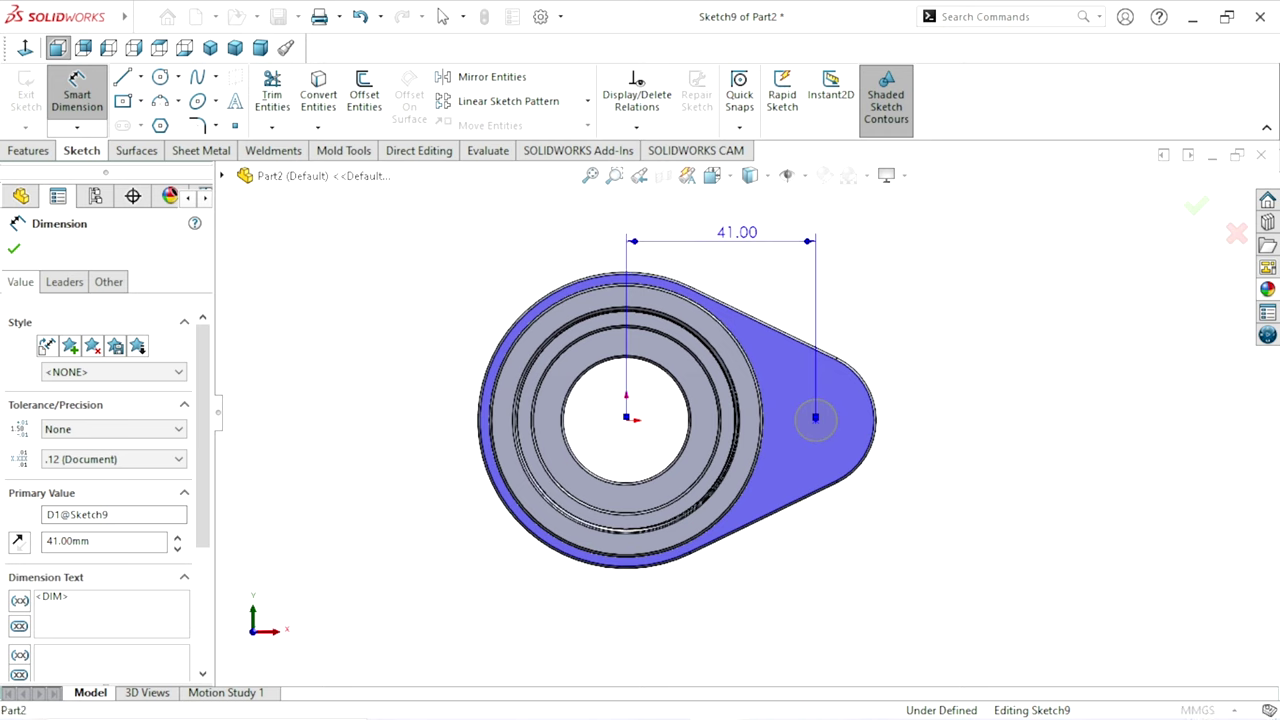
left_click(14, 248)
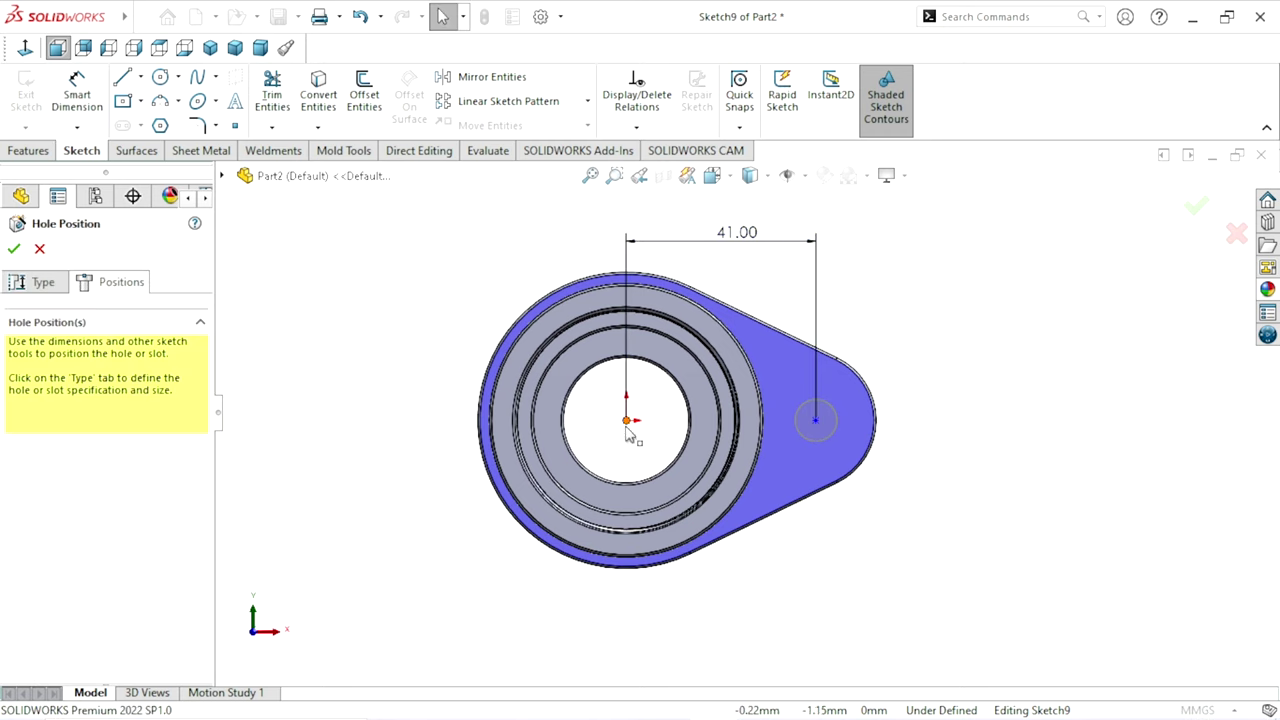
Step: Make the hole centre horizontal with the origin and complete the hole
left_click(816, 422, "ctrl")
left_click(869, 342)
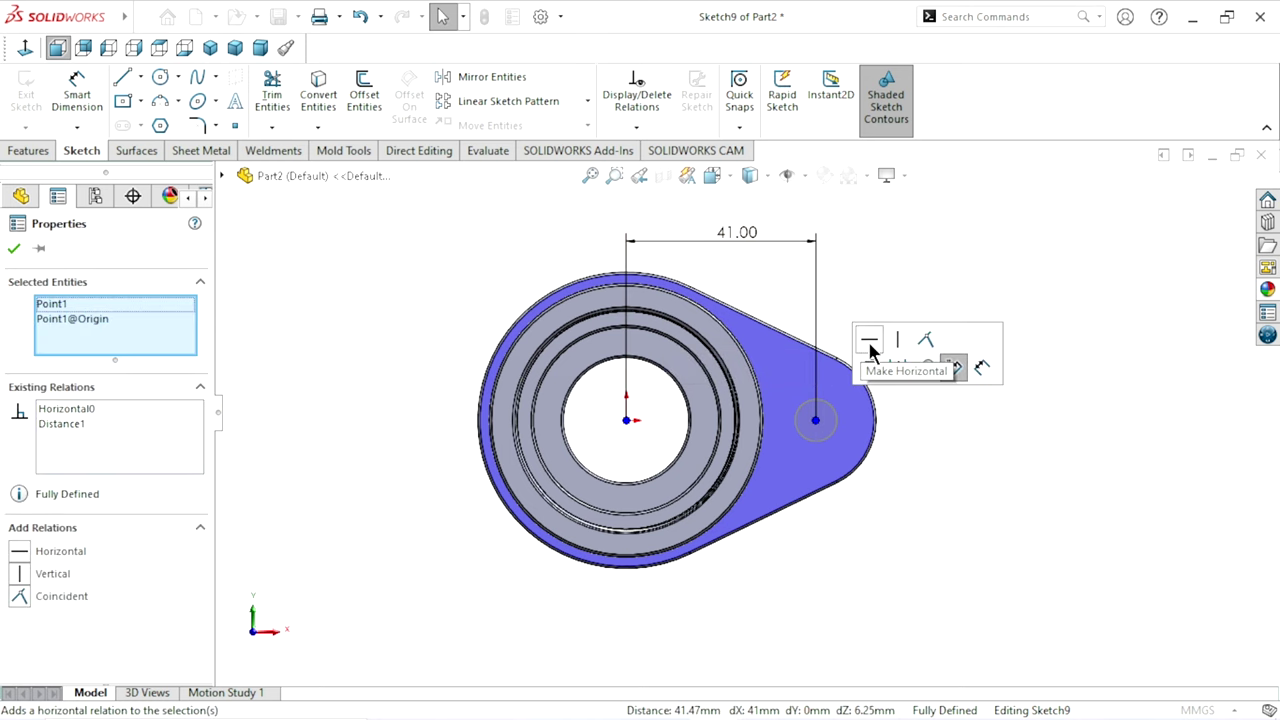
left_click(14, 249)
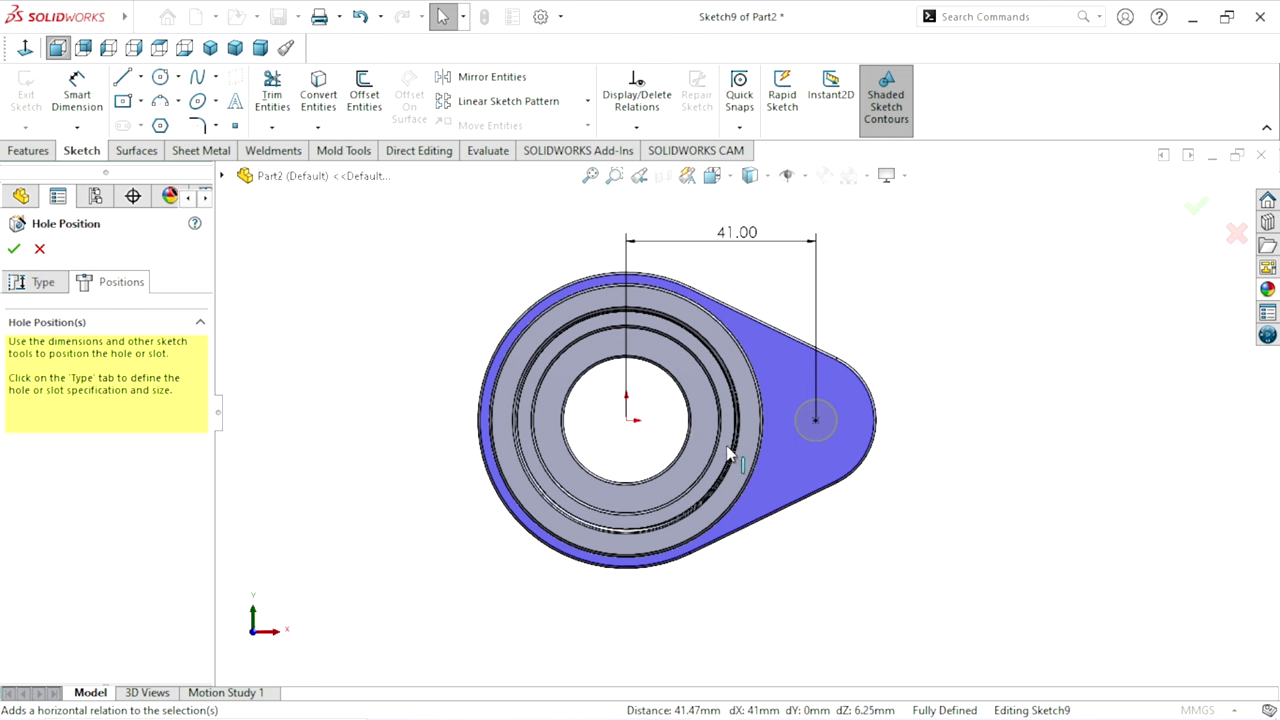
left_click(14, 249)
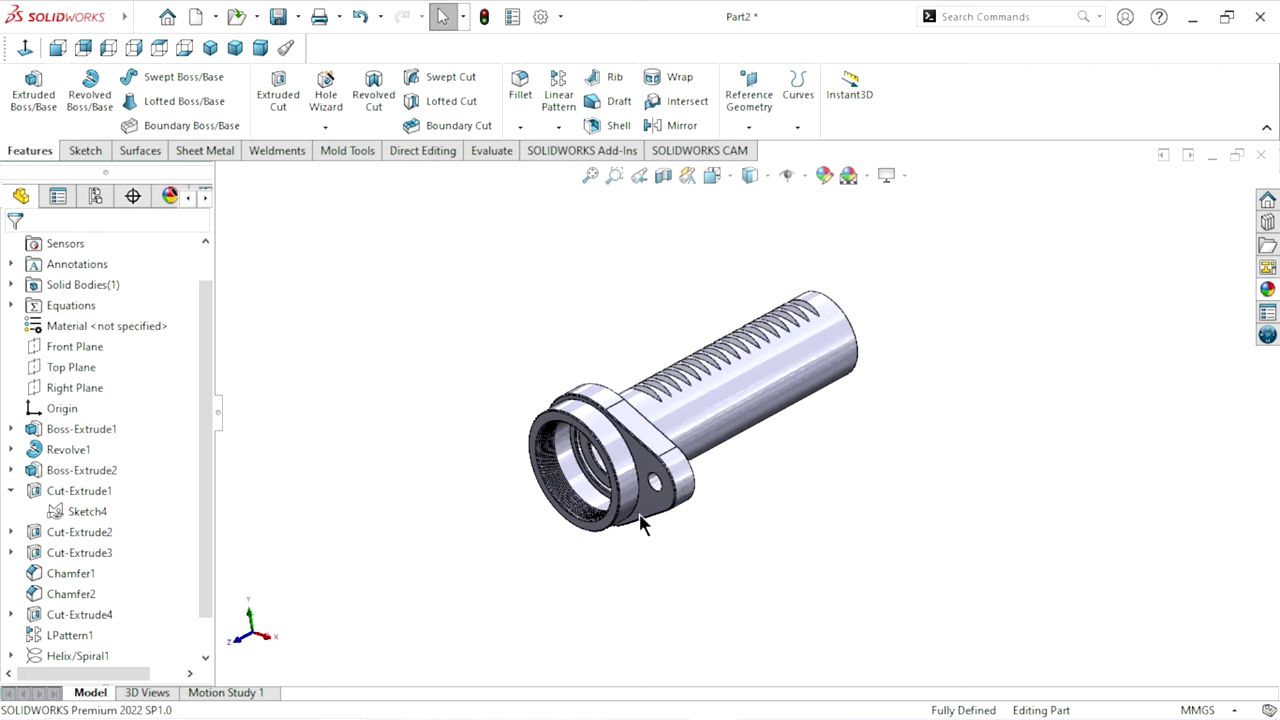
Step: Inspect the new flange hole in isometric view and open the appearances library
mouse_move(875, 363)
middle_mouse_down()
mouse_move(794, 420)
mouse_move(760, 471)
mouse_move(818, 463)
mouse_move(829, 409)
mouse_move(776, 415)
middle_mouse_up()
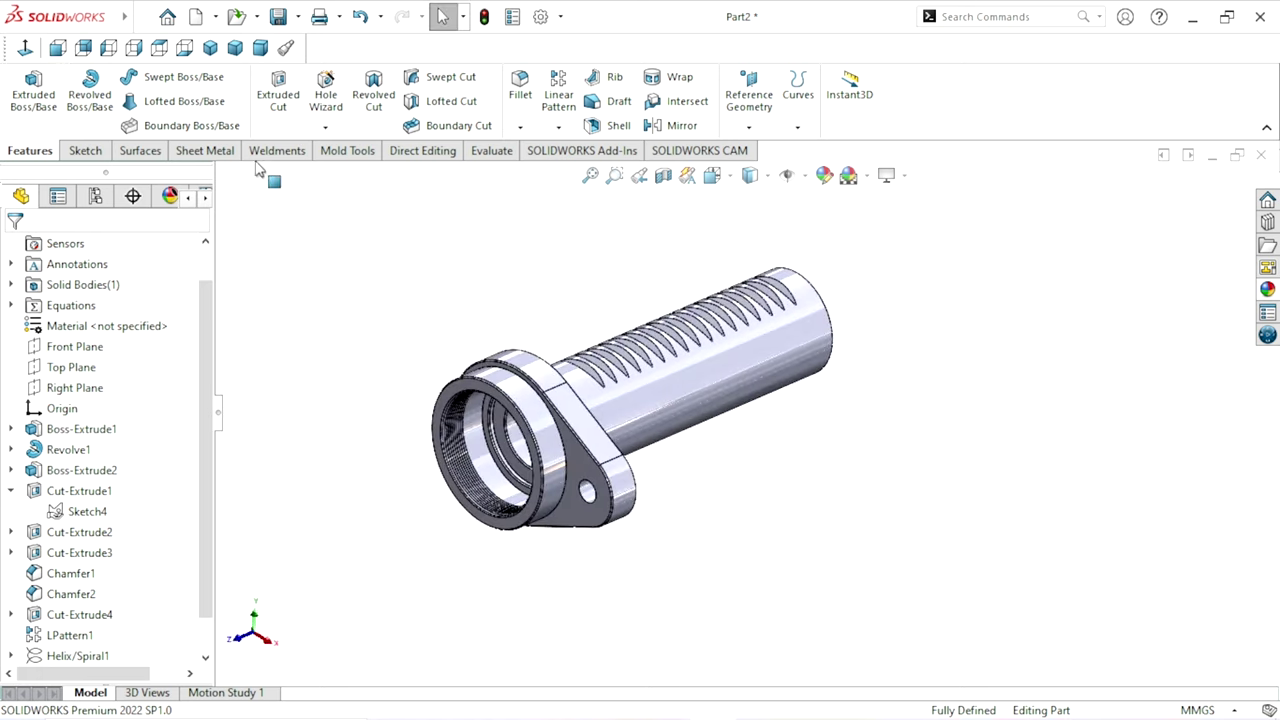
left_click(210, 48)
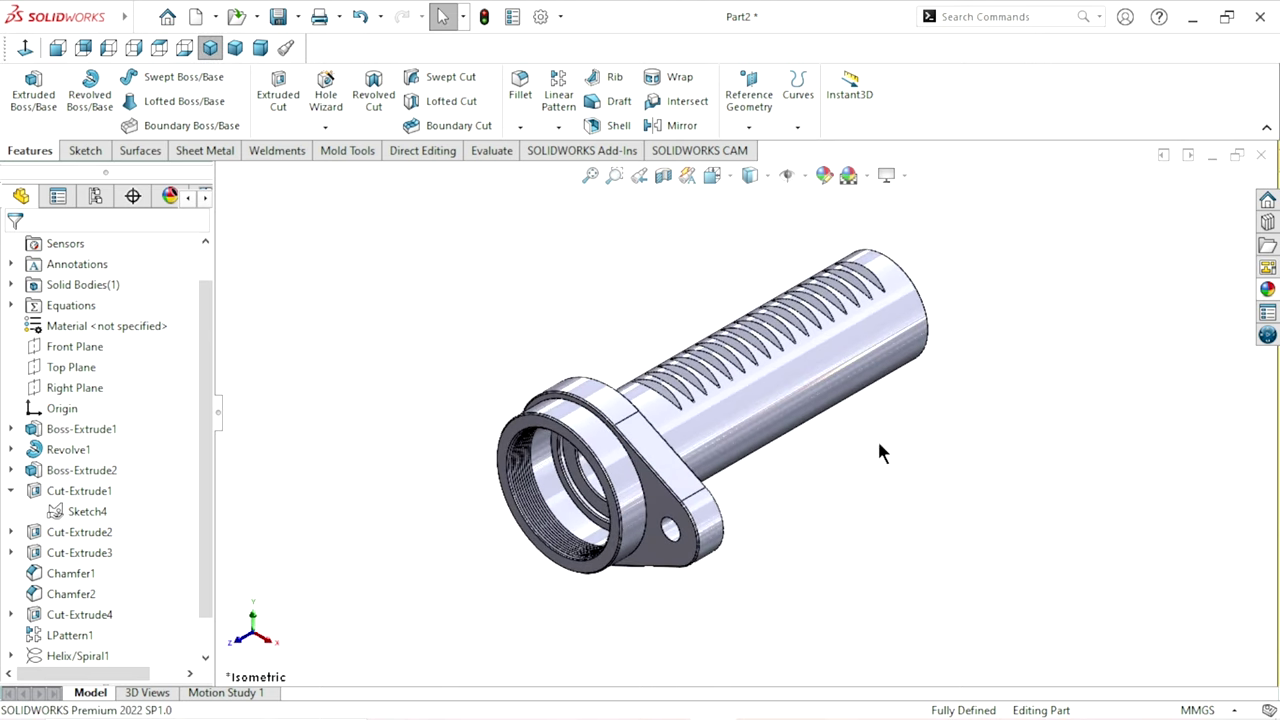
left_click(1267, 289)
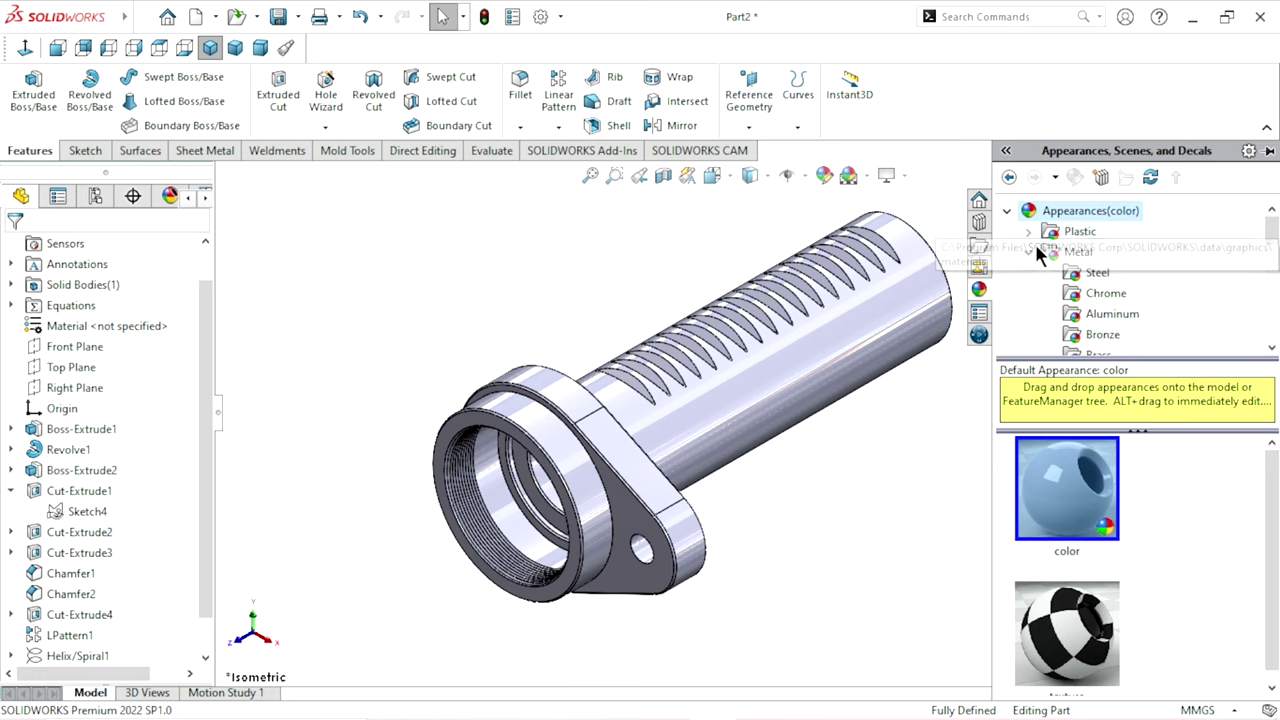
Step: Apply the polished nickel appearance from the Metal category to the whole bushing
left_click(1007, 211)
left_click(1007, 212)
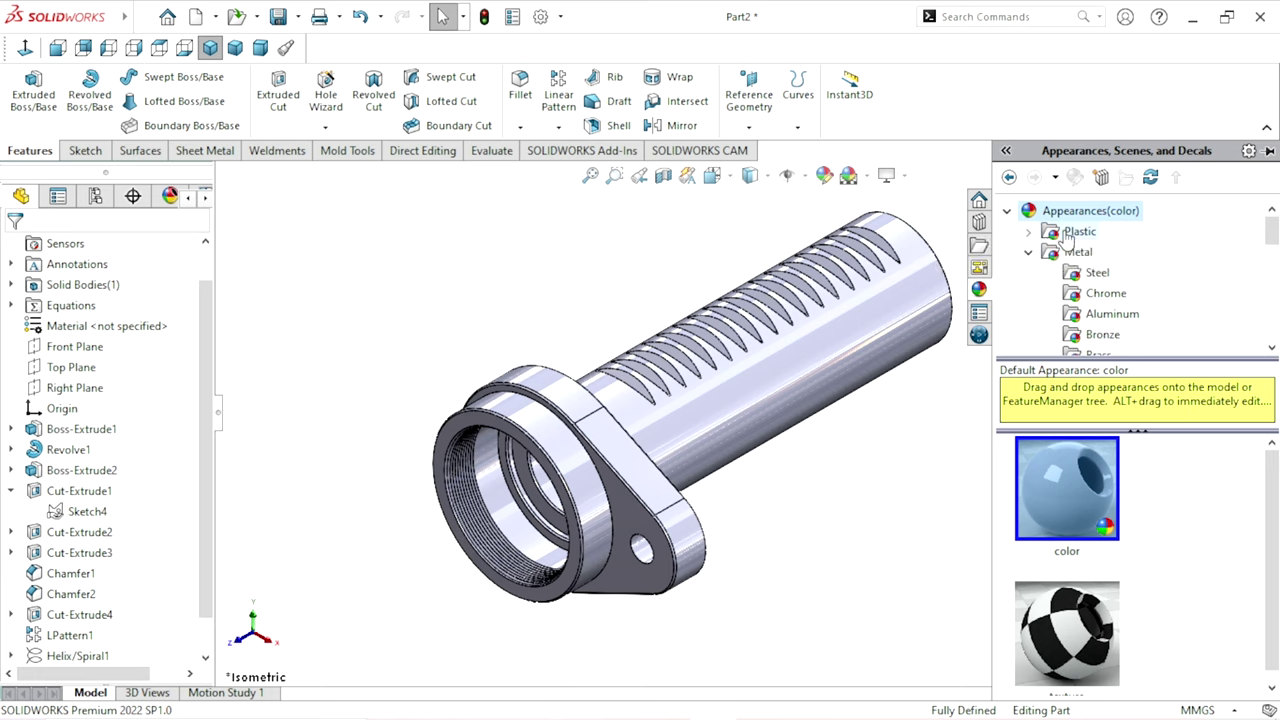
double_click(1065, 254)
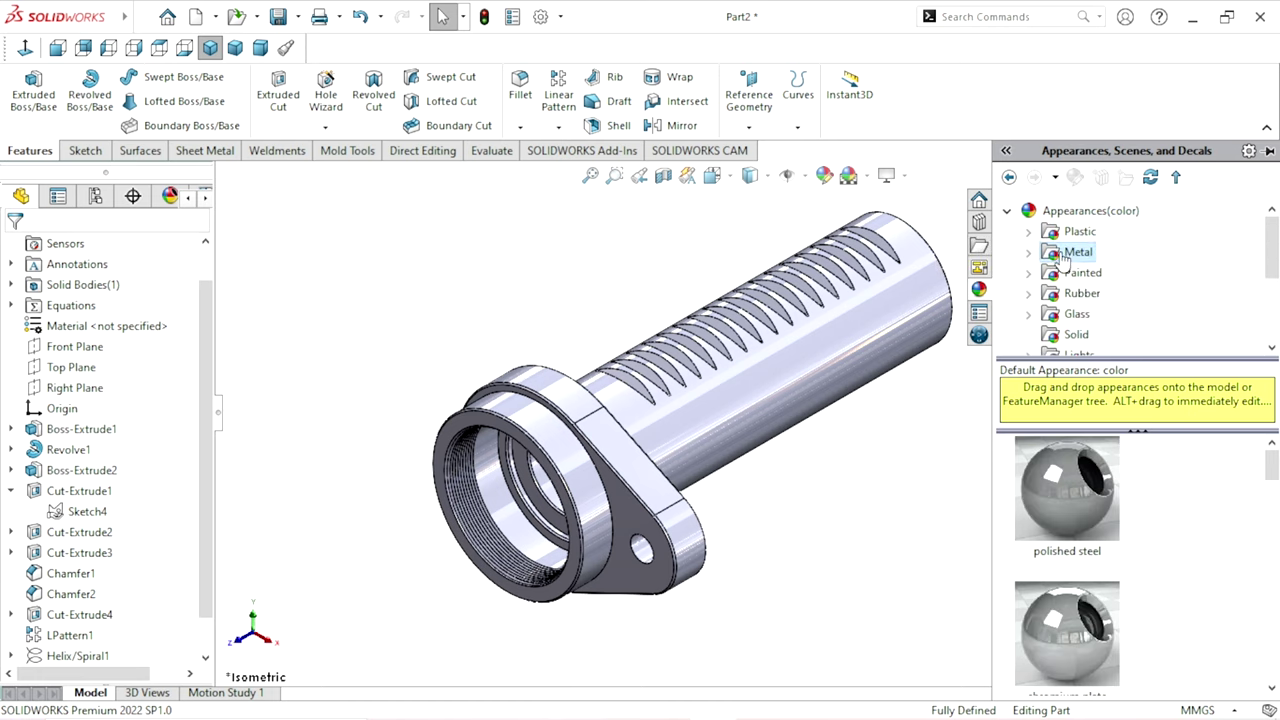
double_click(1086, 262)
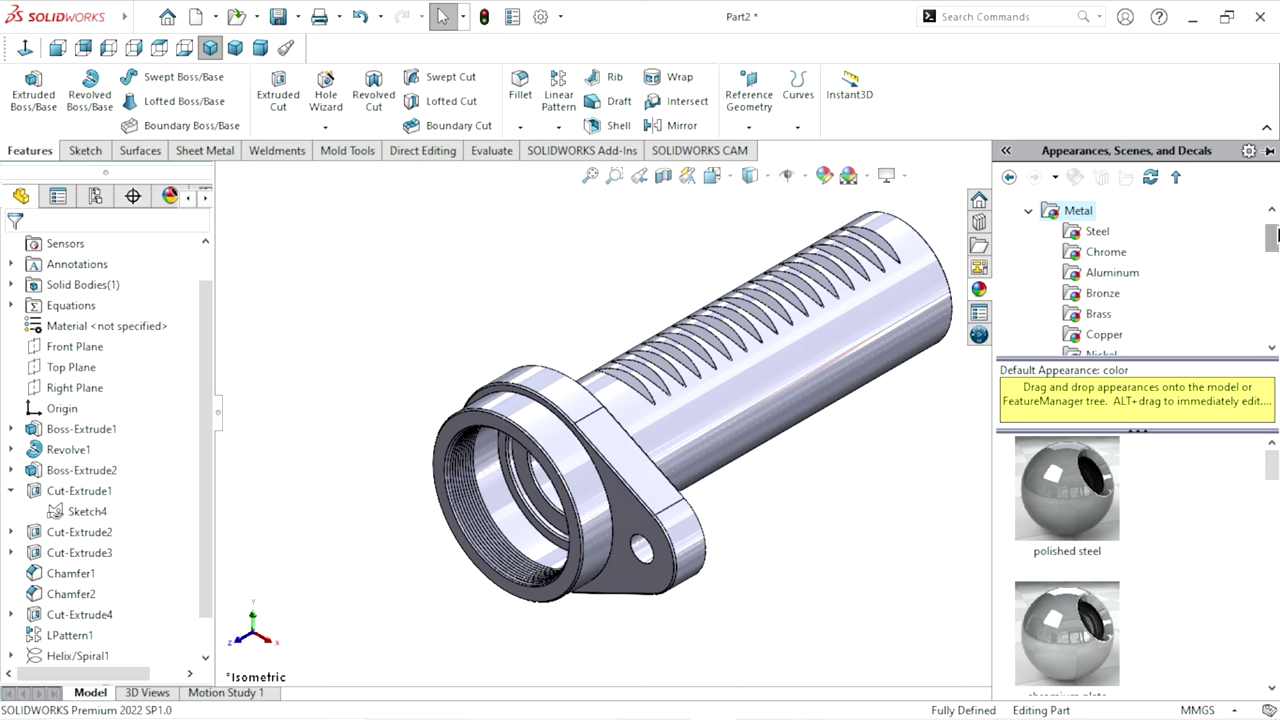
left_click_drag(1276, 234, 1276, 240)
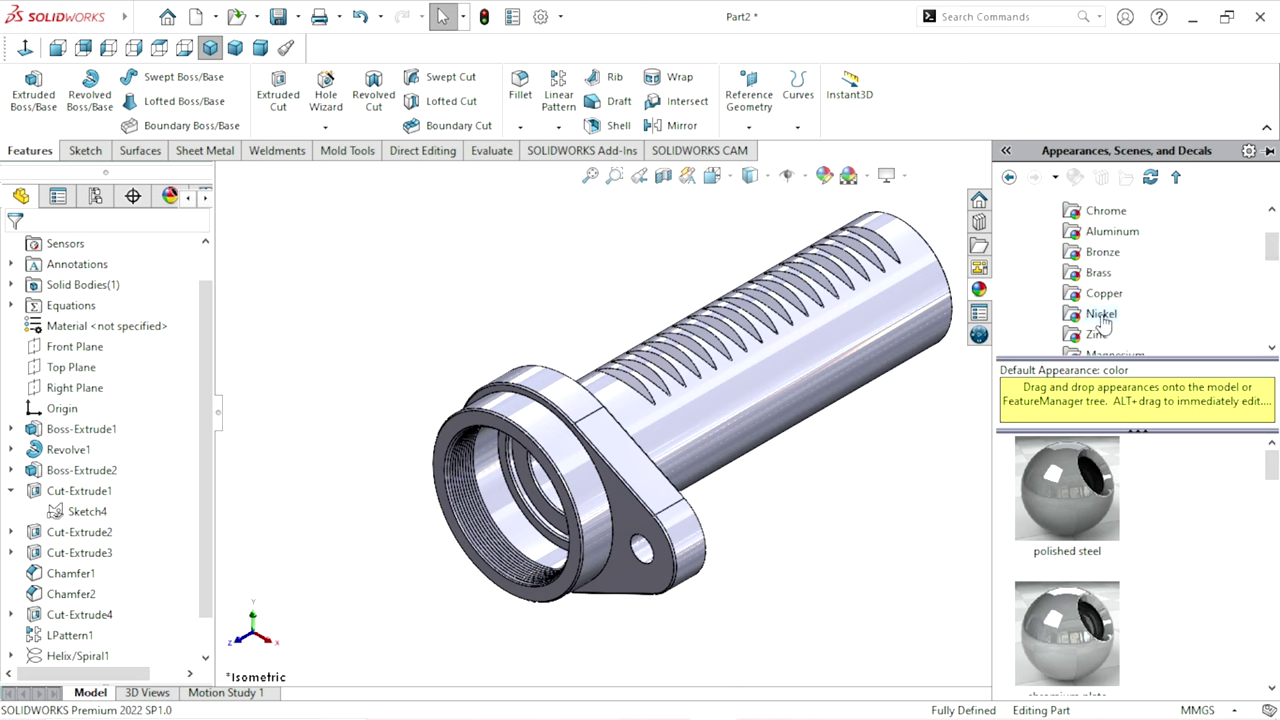
left_click(1101, 315)
double_click(1064, 498)
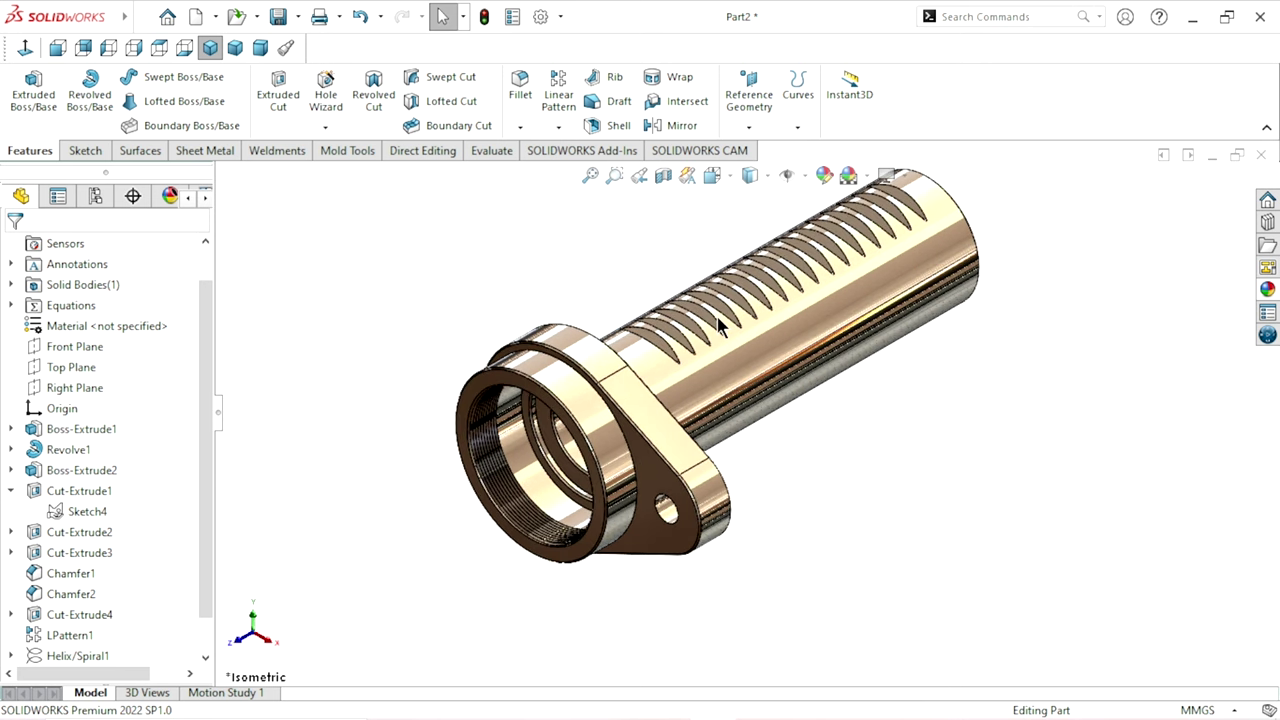
Step: Select the flange extrusions and orbit the part to inspect the flange
left_click(84, 429)
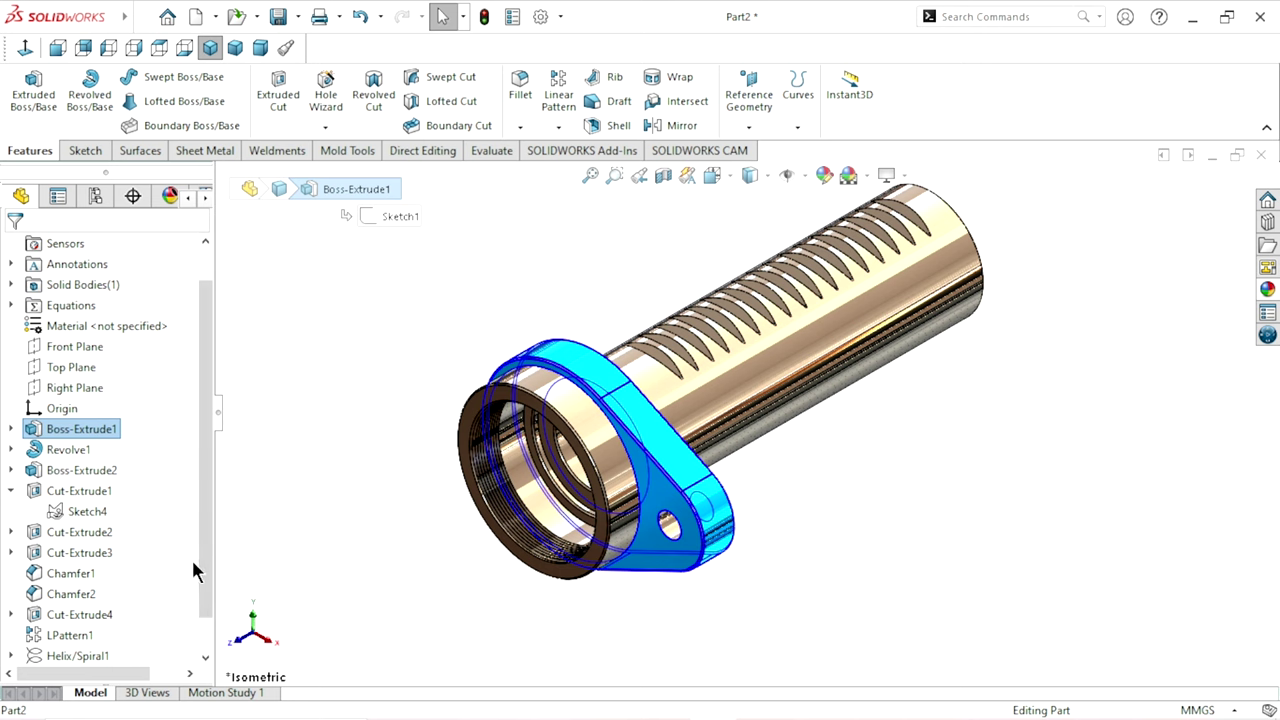
scroll(198, 465, "down", 1)
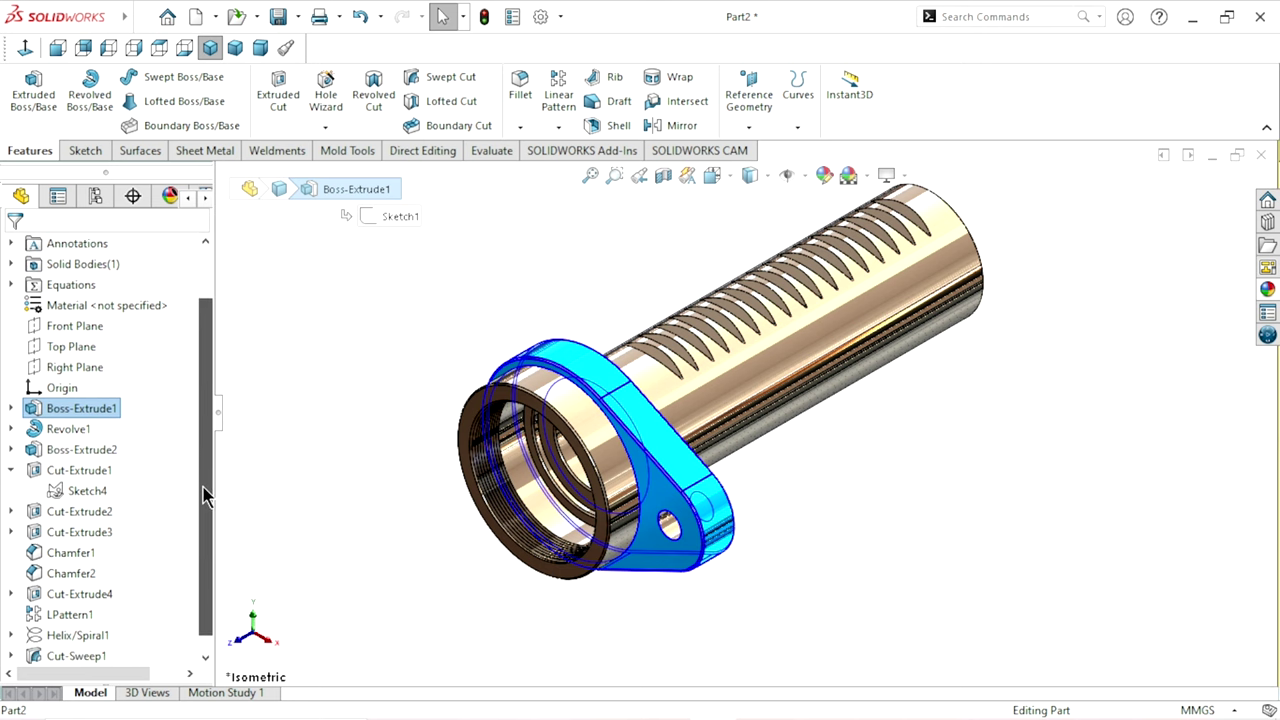
scroll(180, 462, "down", 1)
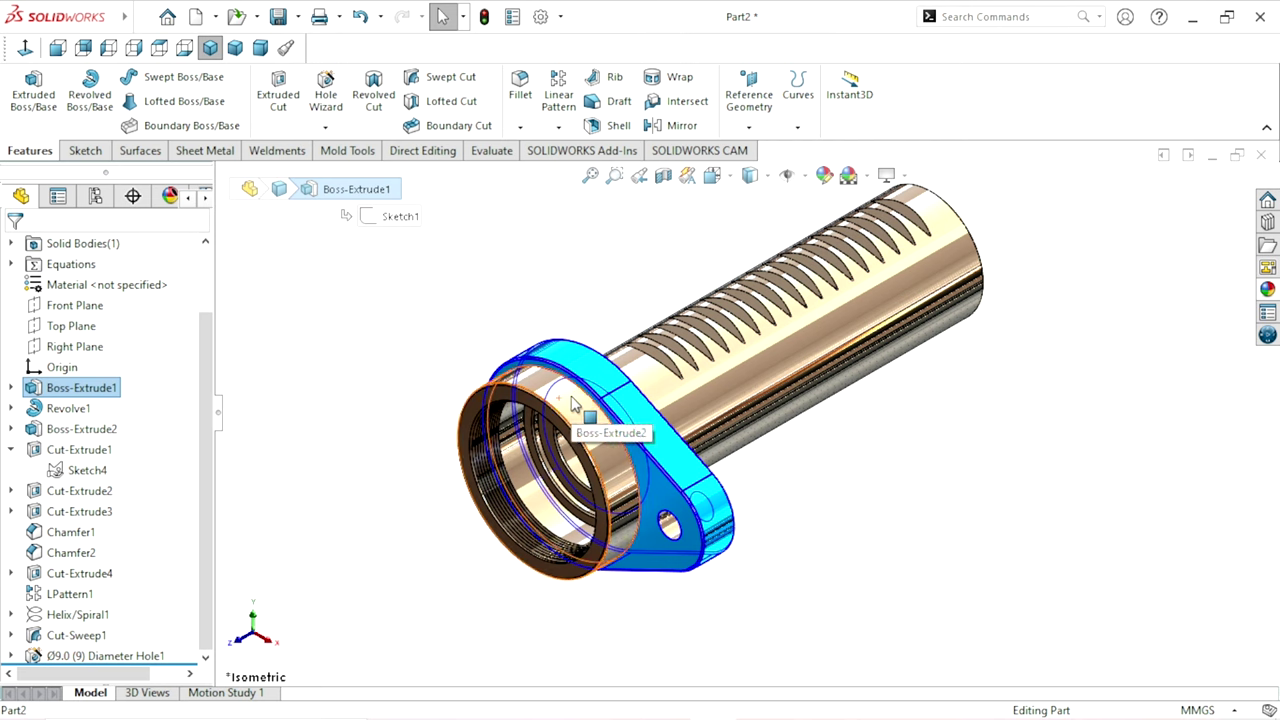
left_click(573, 402, "ctrl")
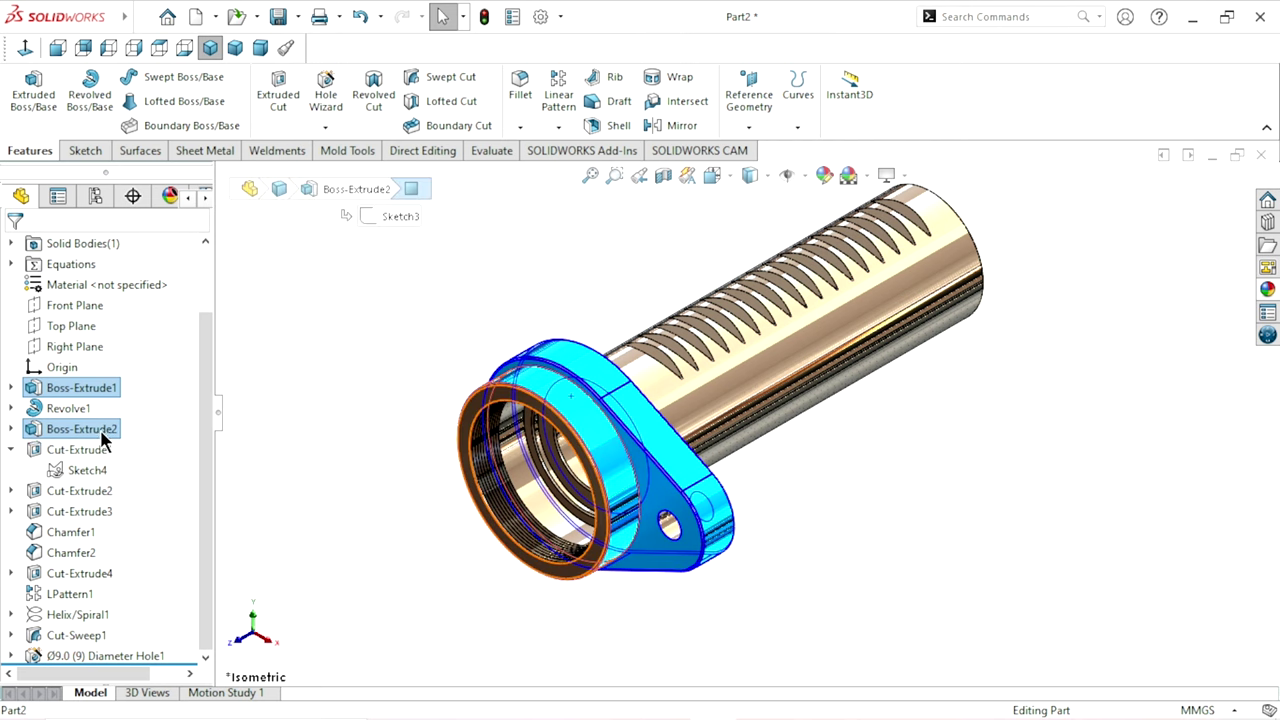
mouse_move(831, 462)
middle_mouse_down()
mouse_move(746, 509)
mouse_move(729, 551)
middle_mouse_up()
scroll(697, 537, "down", 3)
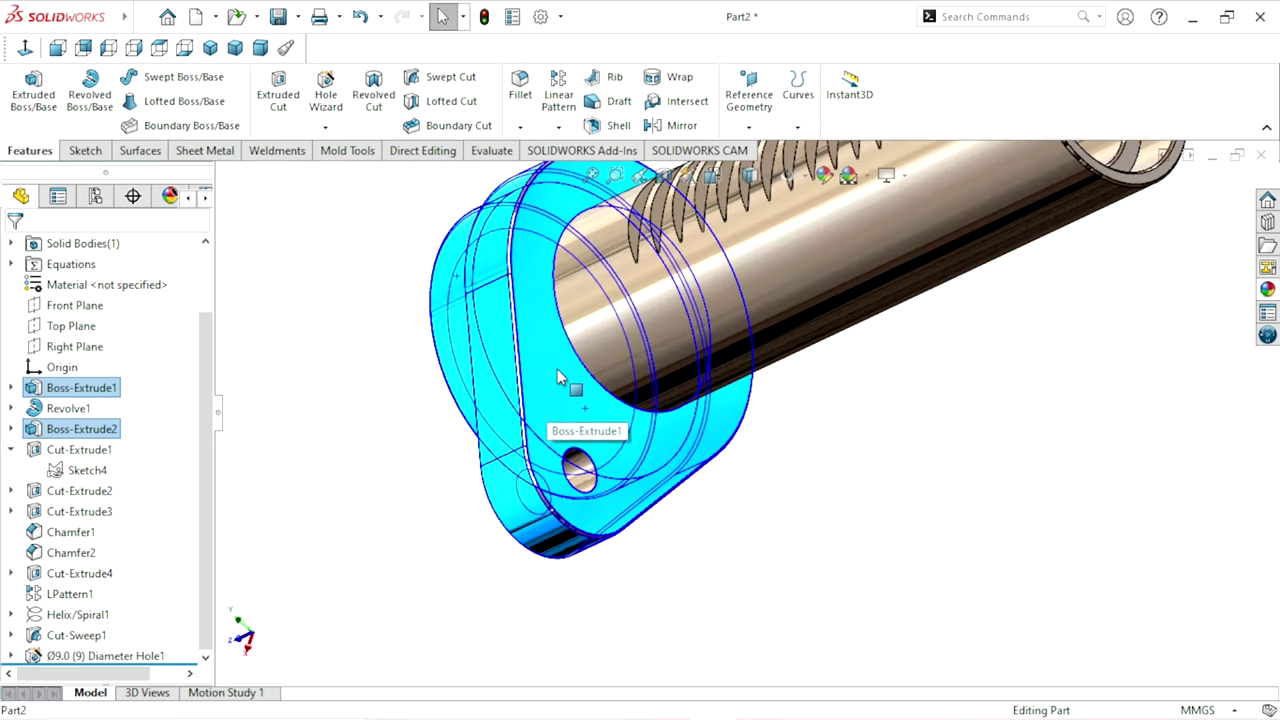
scroll(738, 442, "up", 3)
middle_click_drag(722, 380, 780, 408)
scroll(770, 420, "down", 3)
scroll(765, 453, "up", 2)
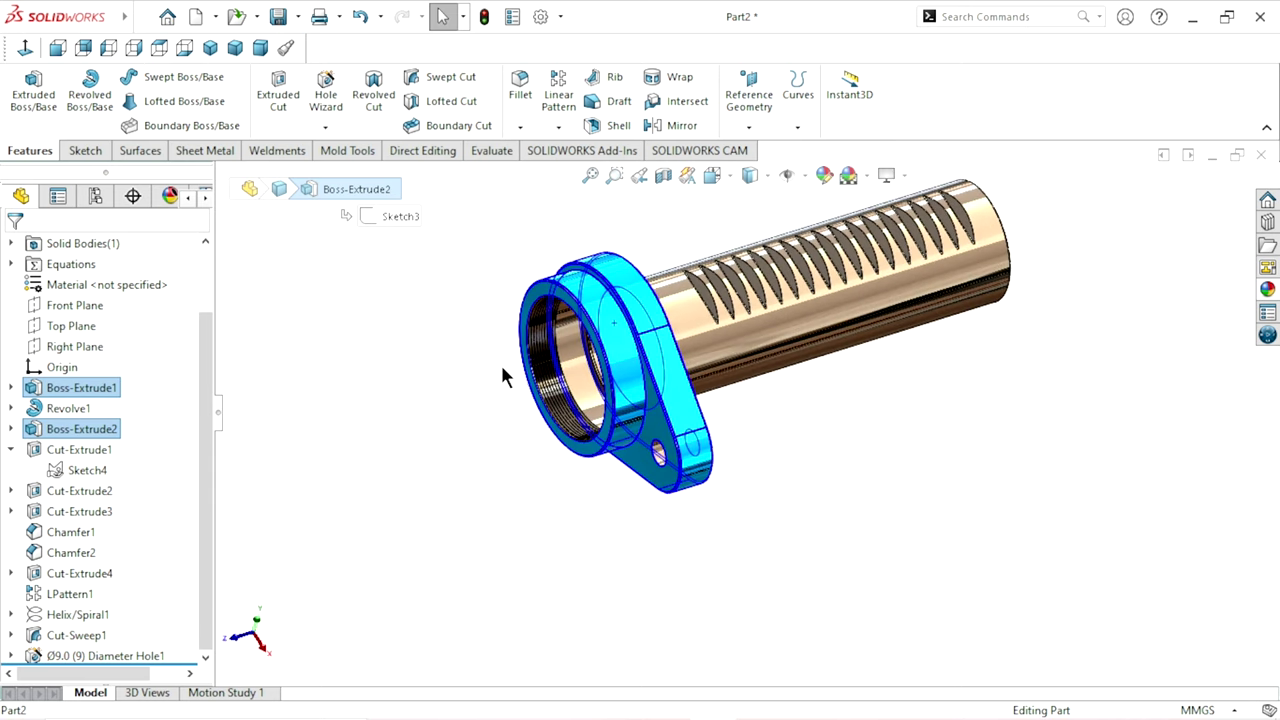
Step: Reselect Boss-Extrude1 and Boss-Extrude2 and edit their appearance
left_click(430, 465)
left_click(72, 387)
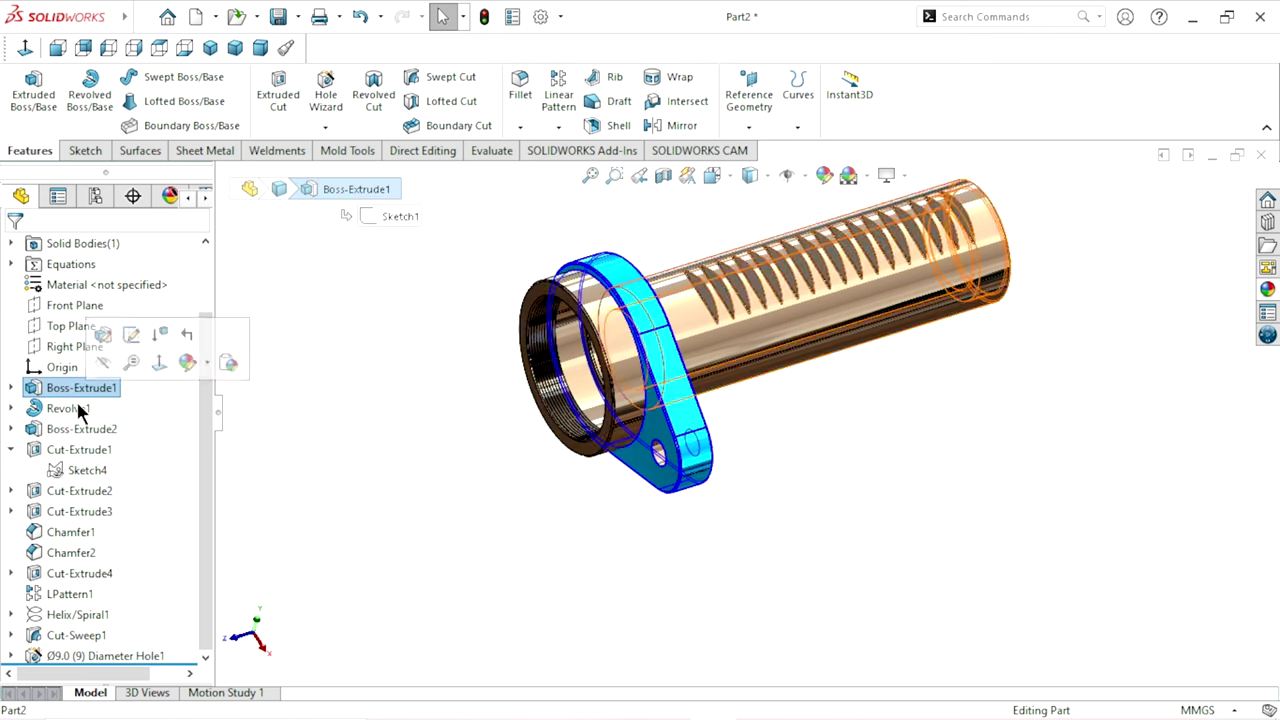
left_click(69, 428, "ctrl")
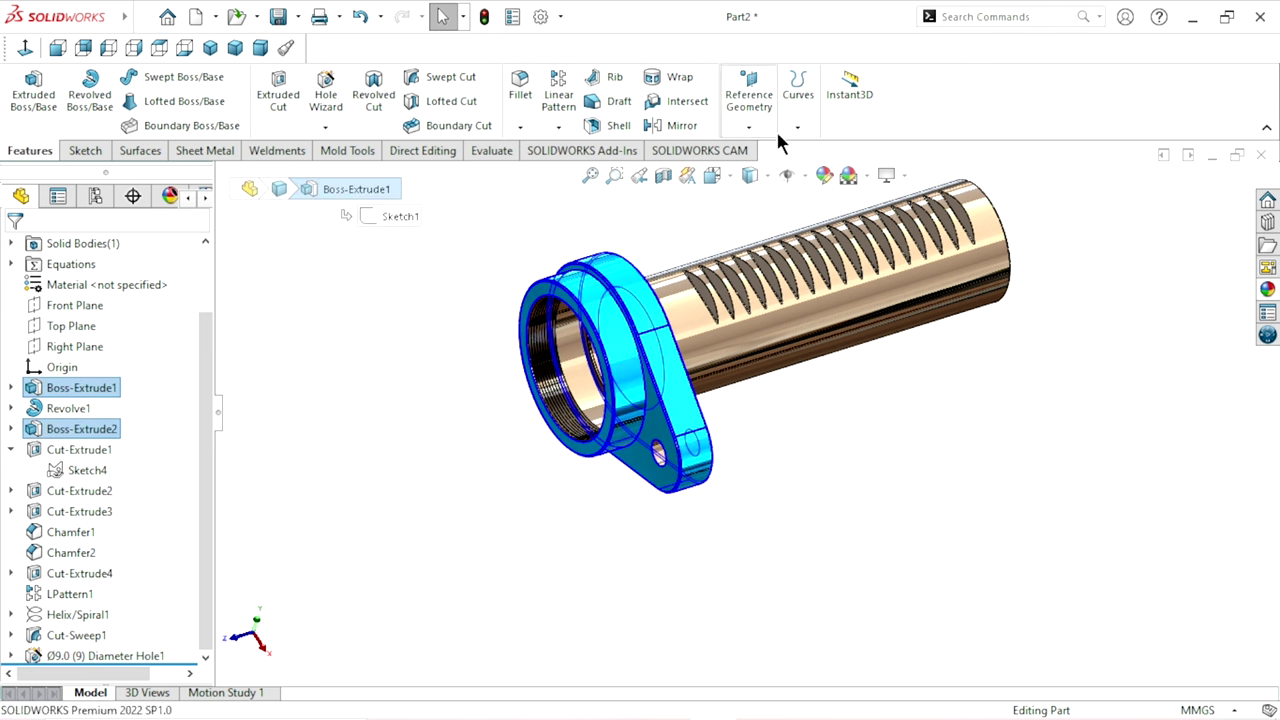
left_click(825, 180)
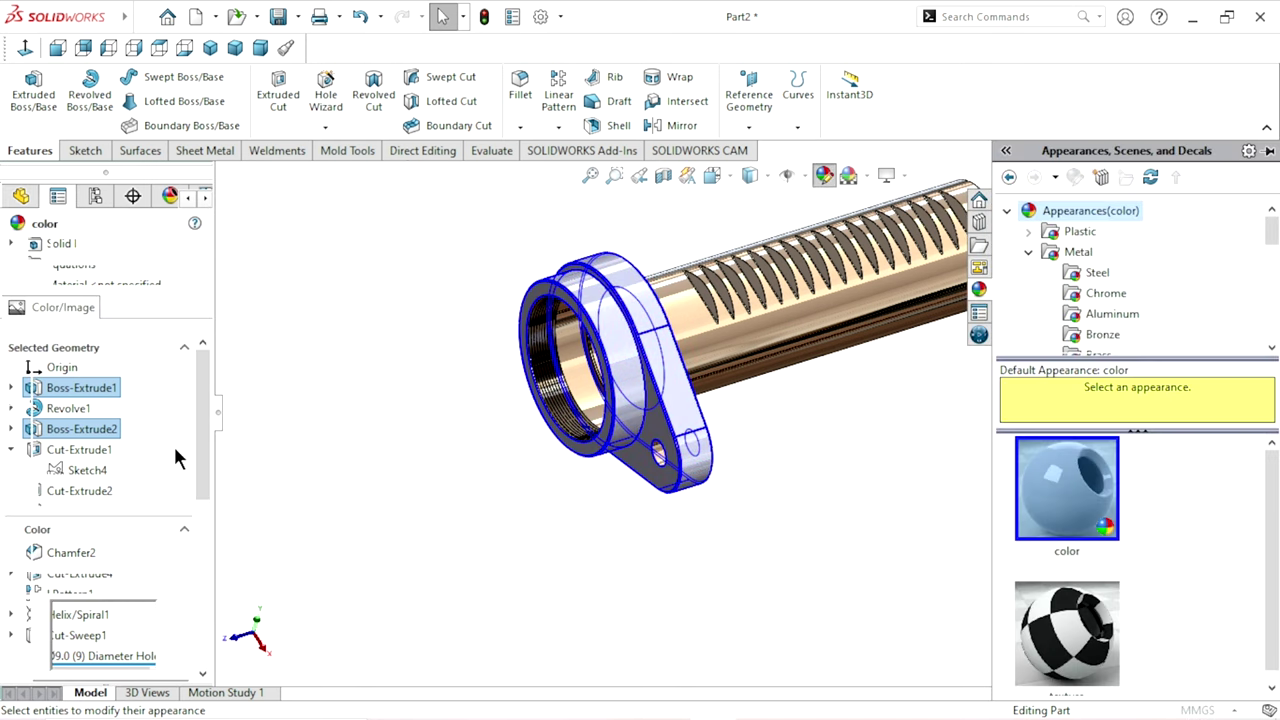
Step: Colour the flange a medium blue of RGB 55, 127, 255
left_click_drag(200, 410, 186, 482)
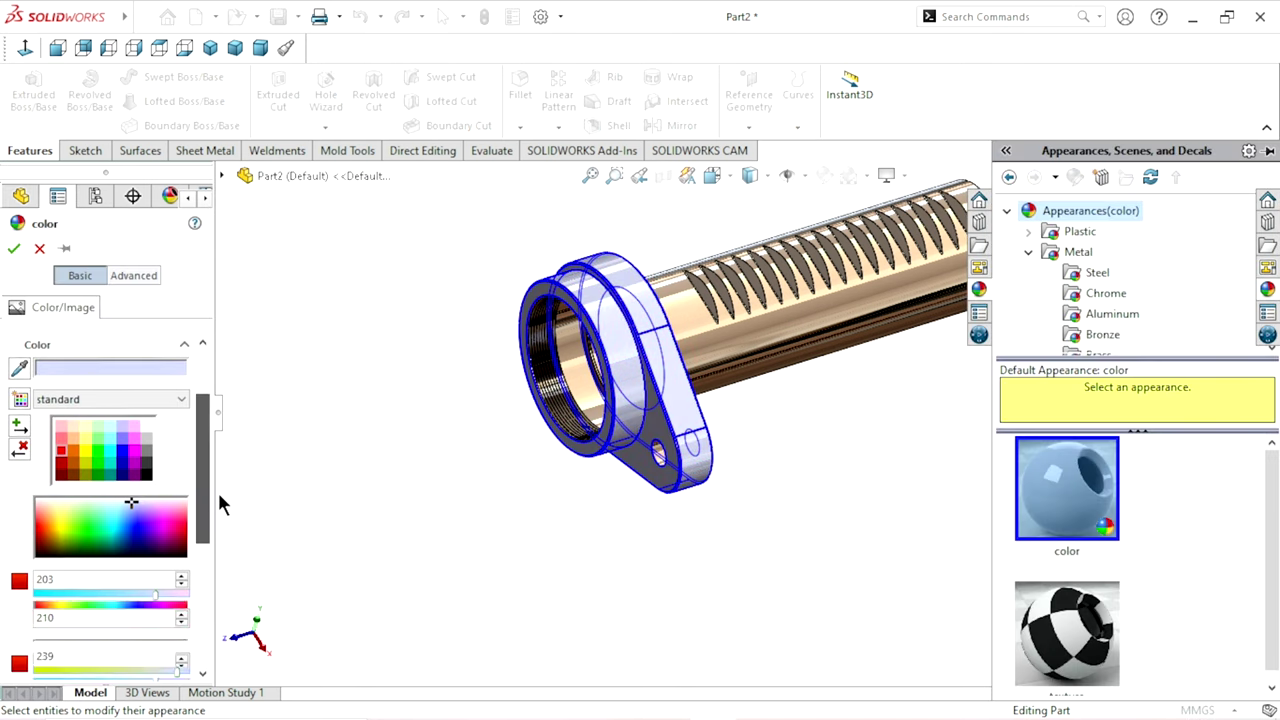
left_click(121, 433)
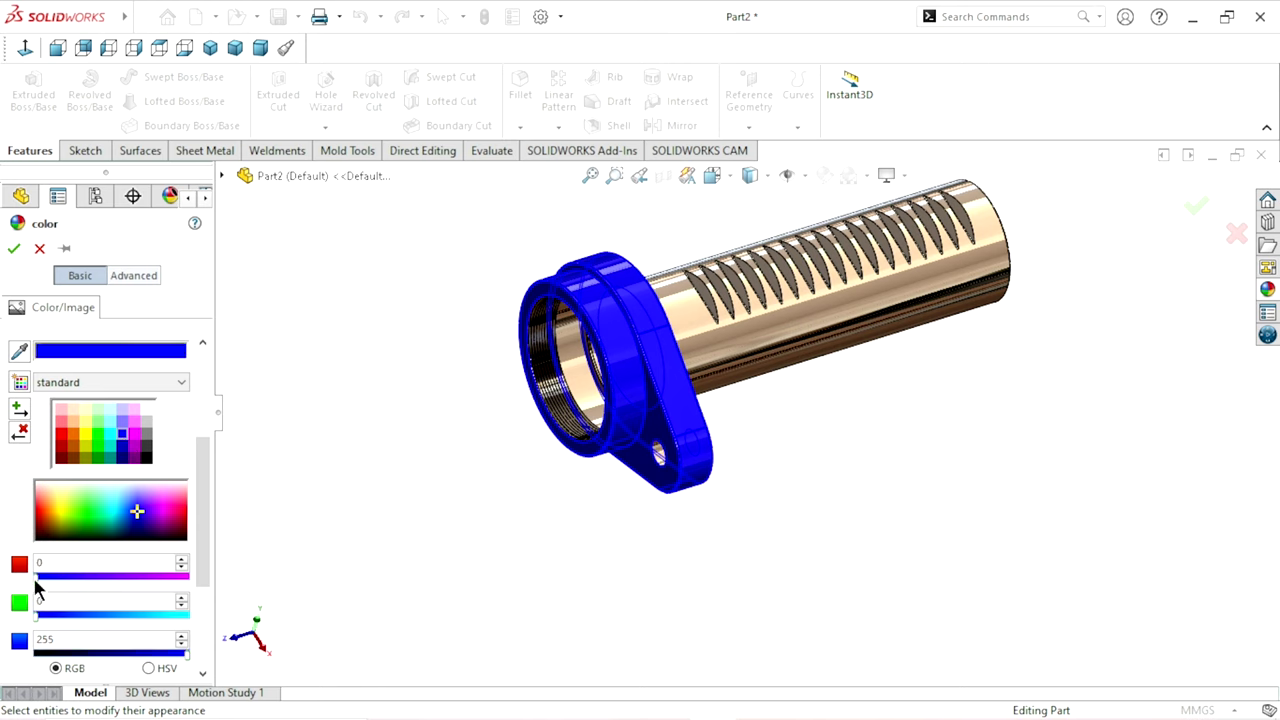
left_click_drag(42, 622, 95, 625)
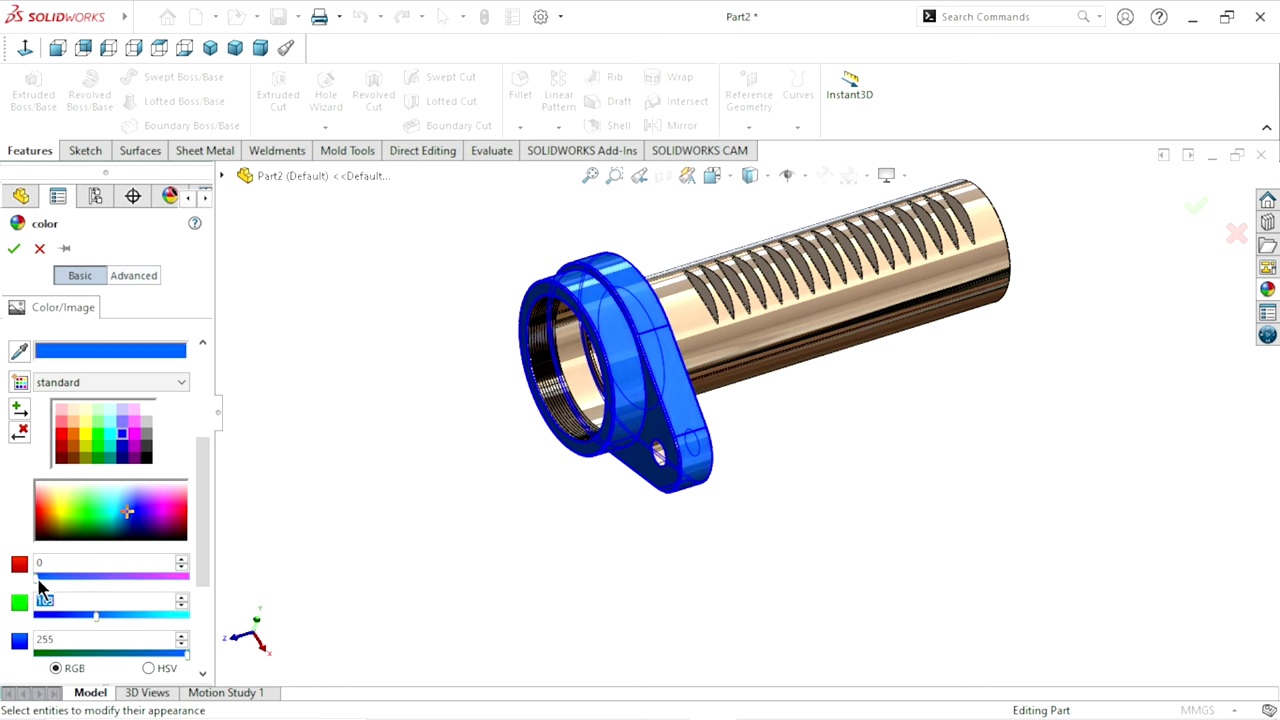
left_click_drag(37, 578, 58, 579)
mouse_move(474, 478)
middle_mouse_down()
mouse_move(540, 533)
mouse_move(532, 512)
middle_mouse_up()
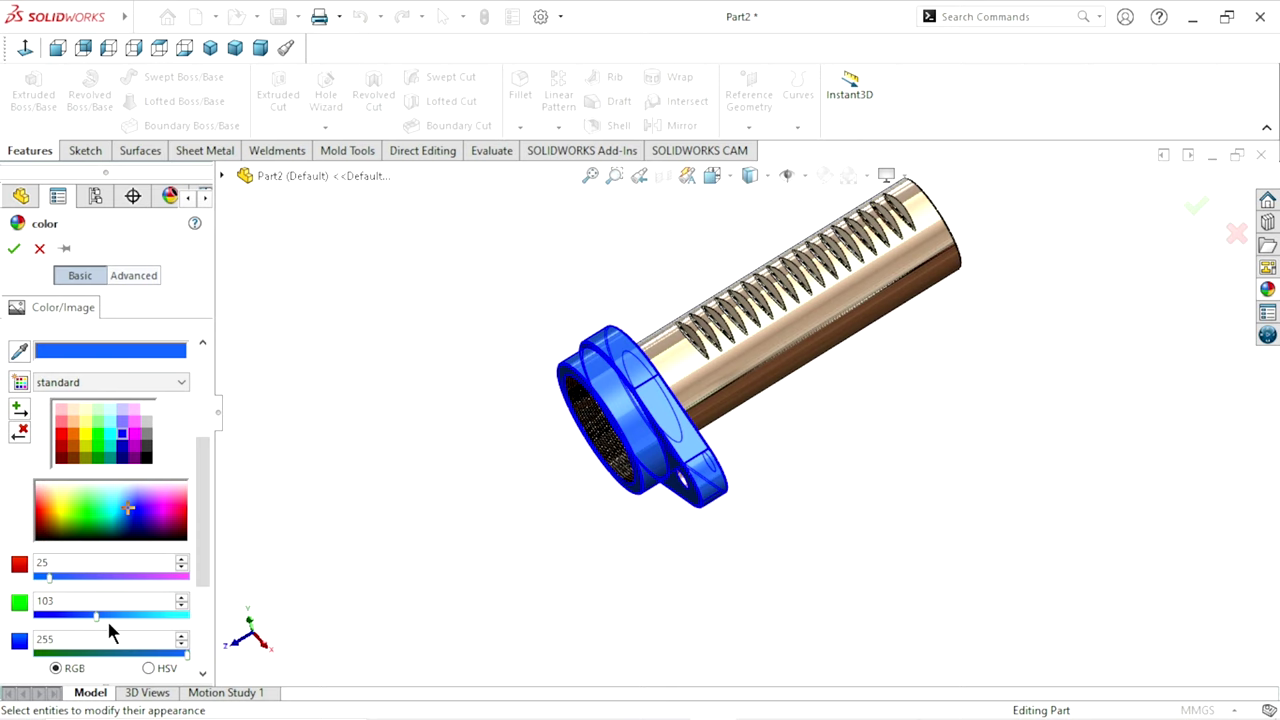
mouse_move(97, 614)
left_mouse_down()
mouse_move(117, 623)
mouse_move(110, 615)
left_mouse_up()
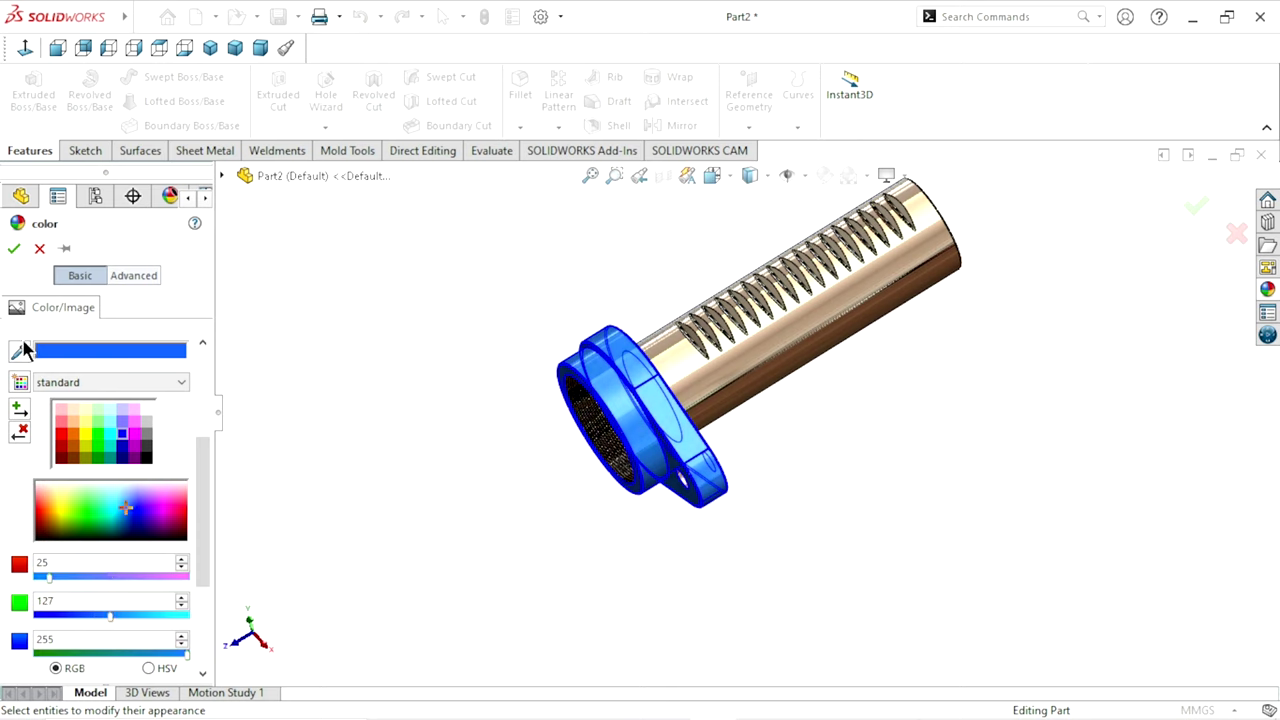
left_click_drag(49, 577, 69, 580)
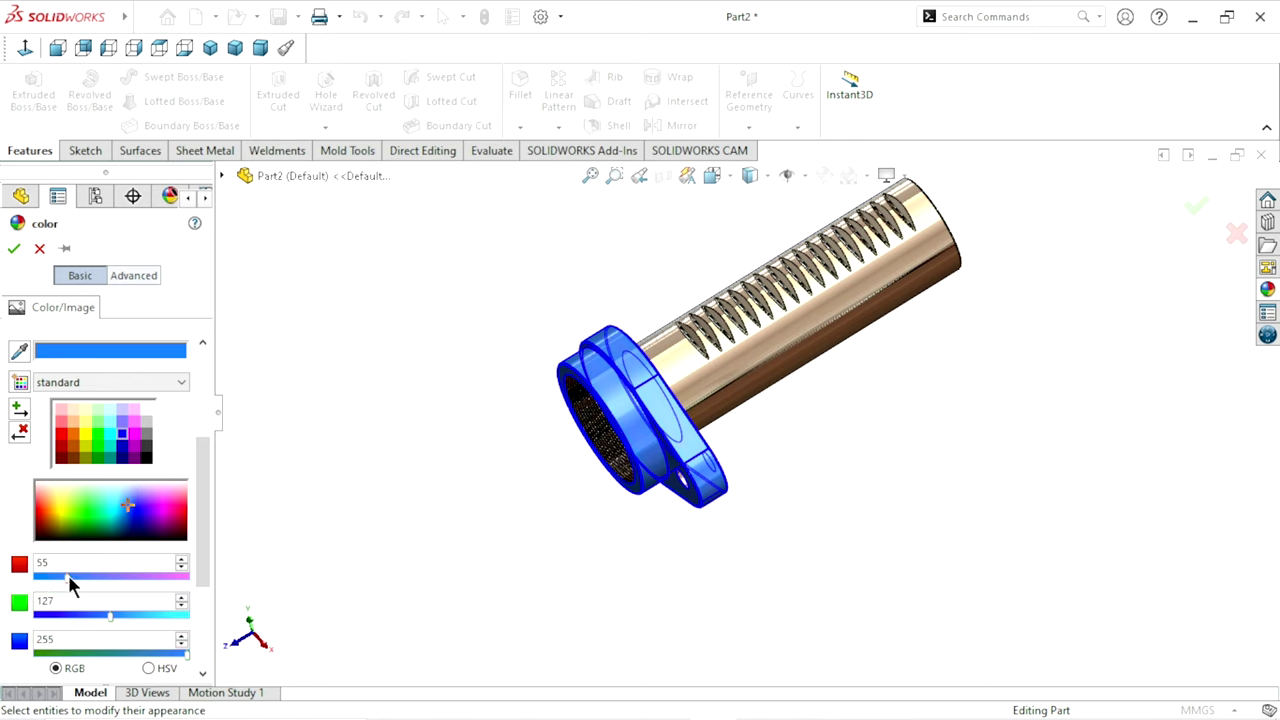
left_click(16, 250)
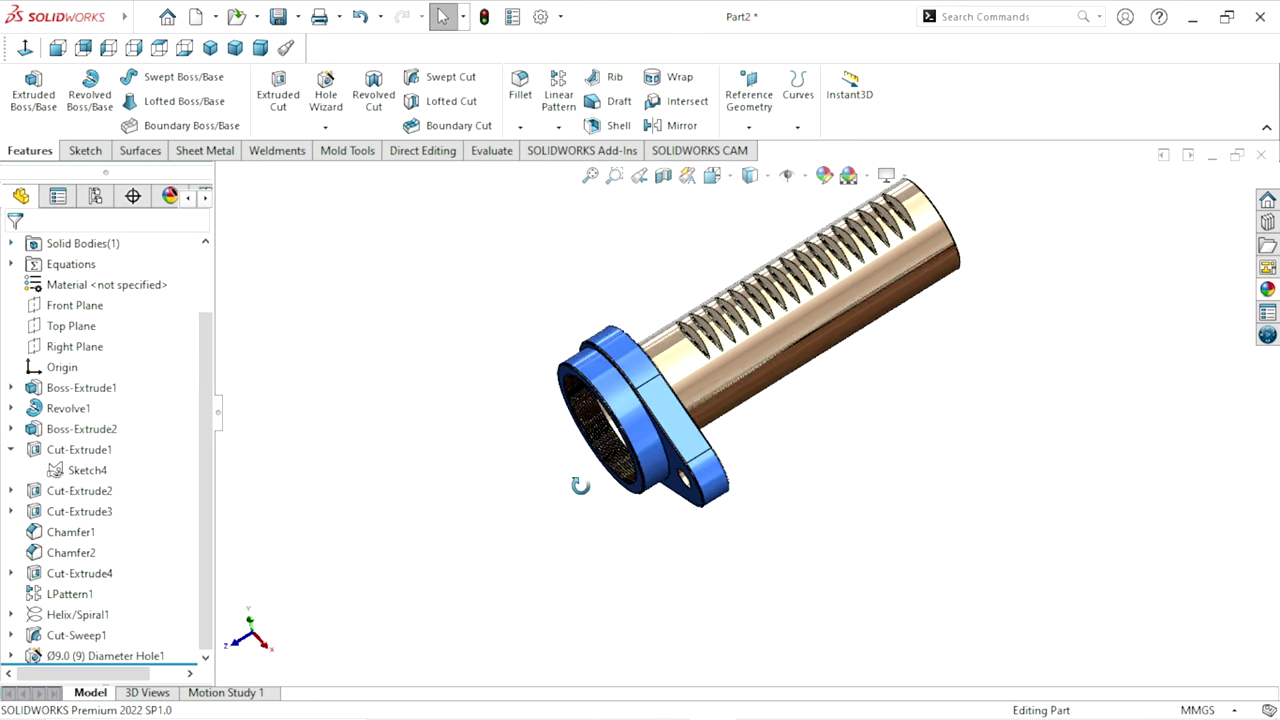
Step: Return to isometric view and accept the polished nickel appearance on the part body
middle_click_drag(577, 491, 607, 413)
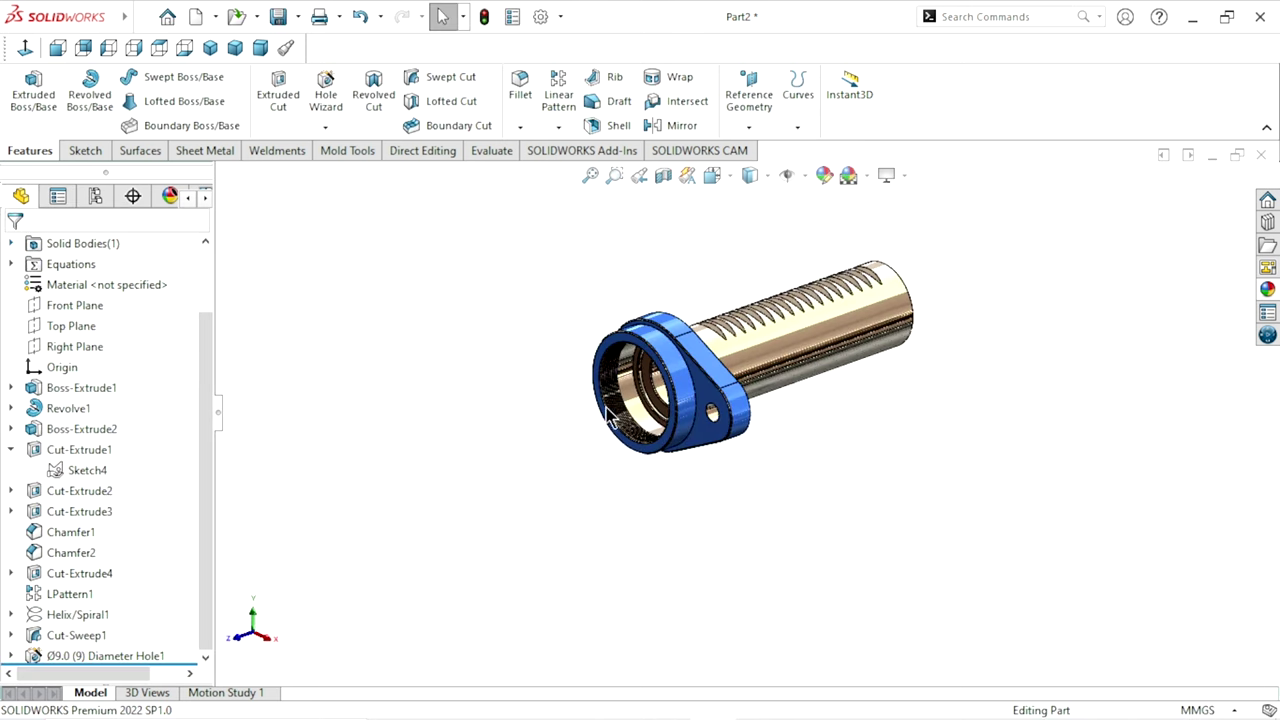
left_click(210, 48)
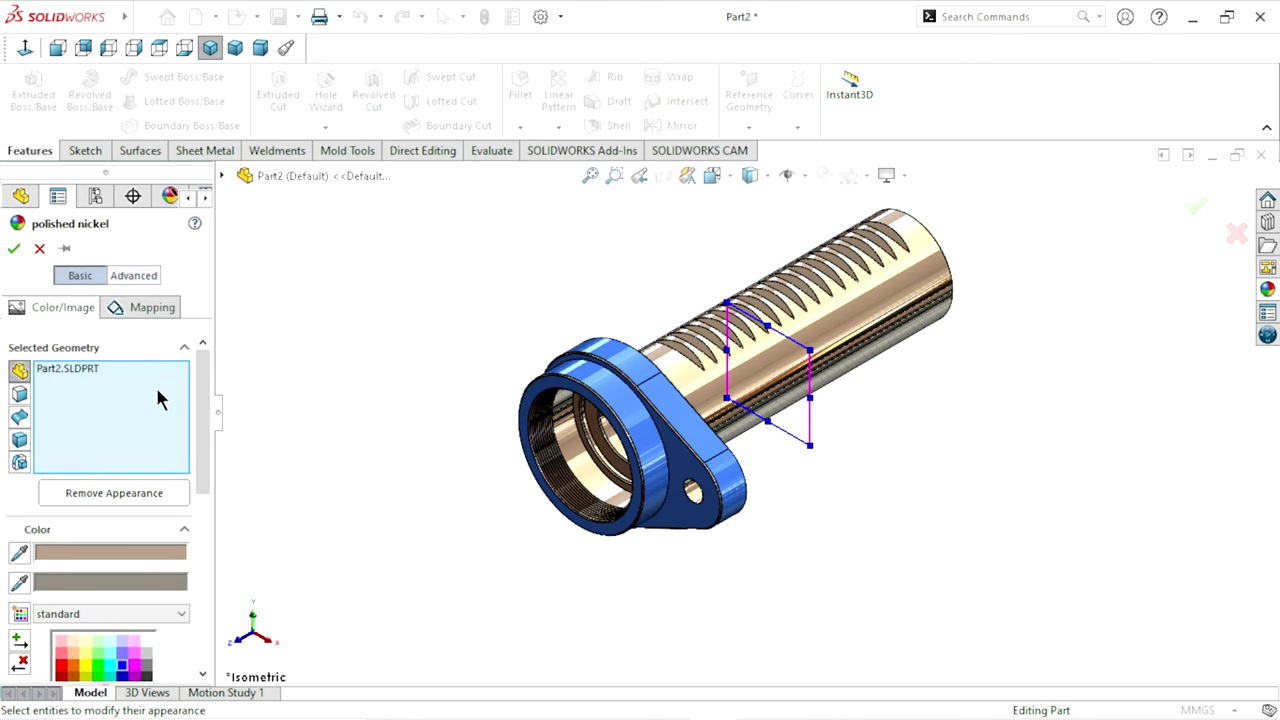
left_click(14, 248)
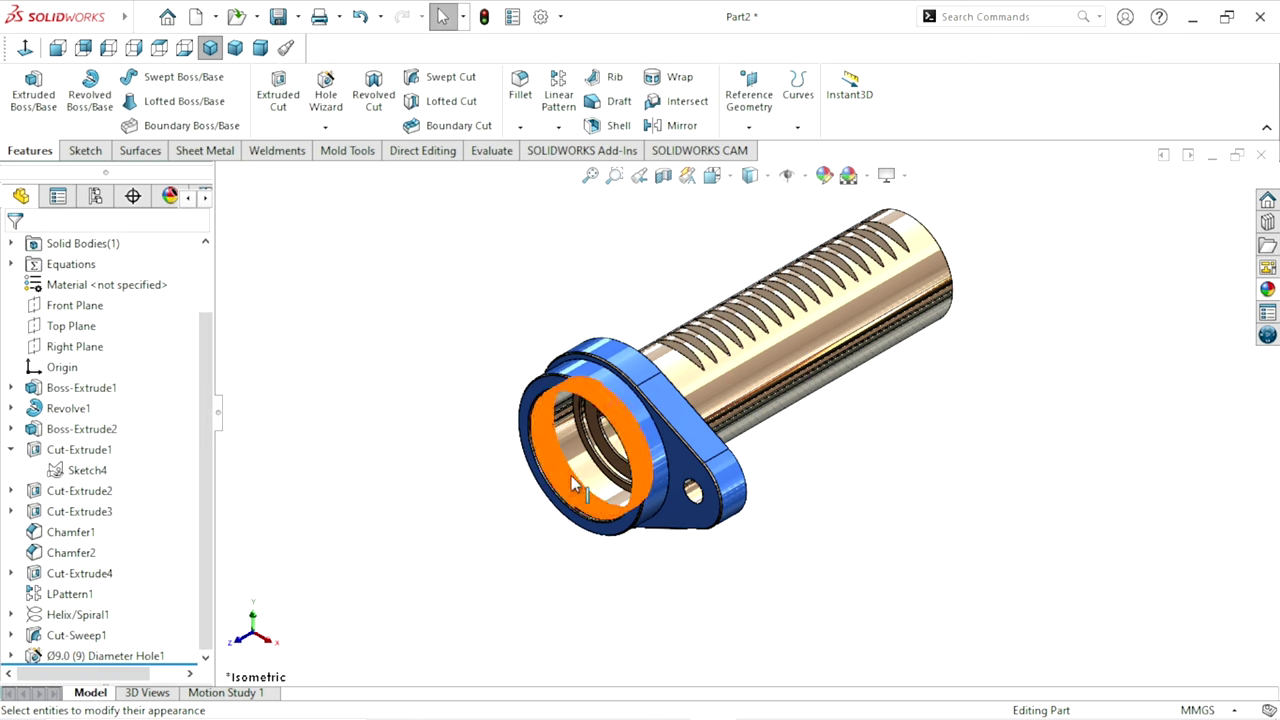
left_click(73, 387)
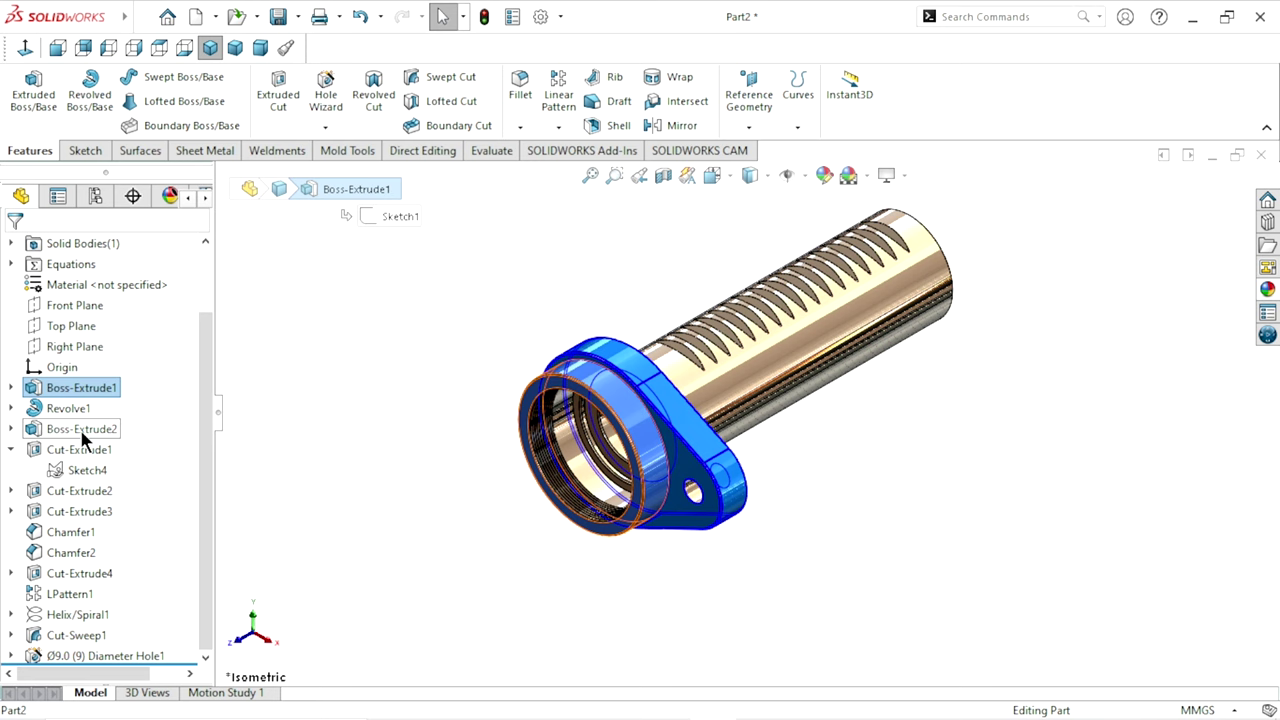
Step: Recolour both flange extrudes to a deeper blue with red at 0 and green at 44
left_click(80, 428, "ctrl")
left_click(824, 175)
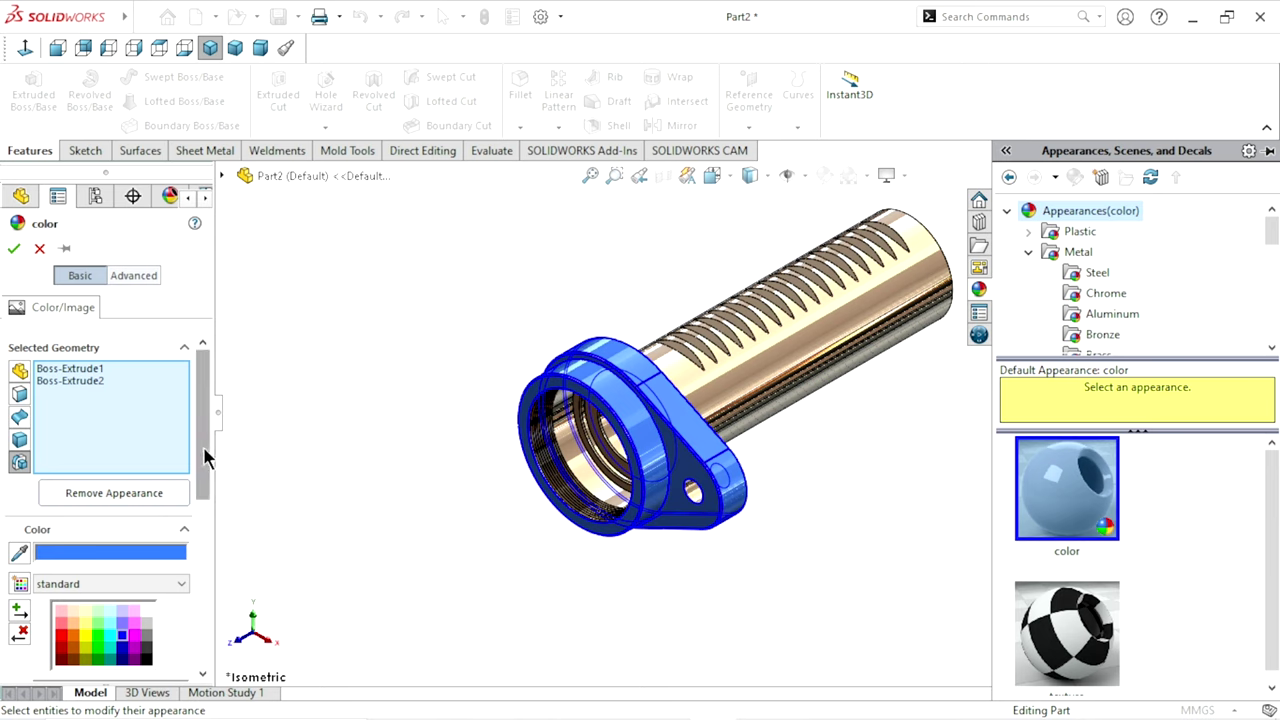
left_click_drag(205, 463, 206, 520)
left_click(121, 481)
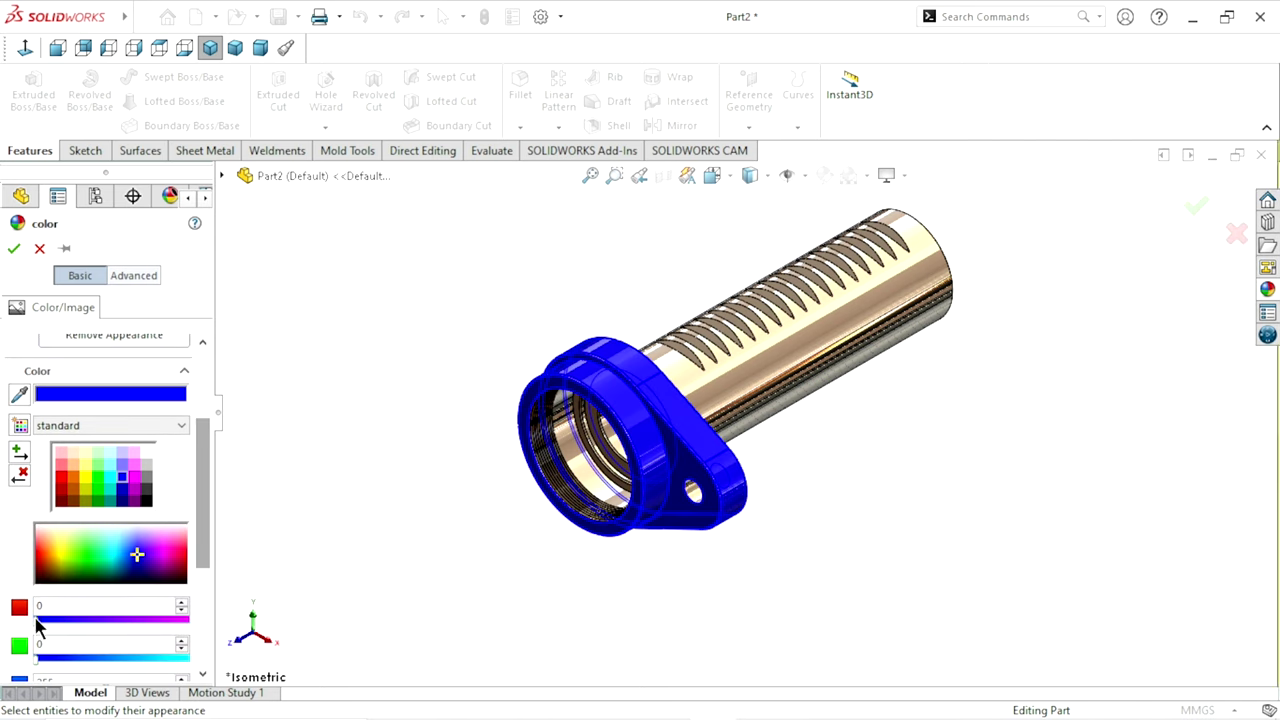
mouse_move(37, 620)
left_mouse_down()
mouse_move(60, 622)
mouse_move(38, 621)
left_mouse_up()
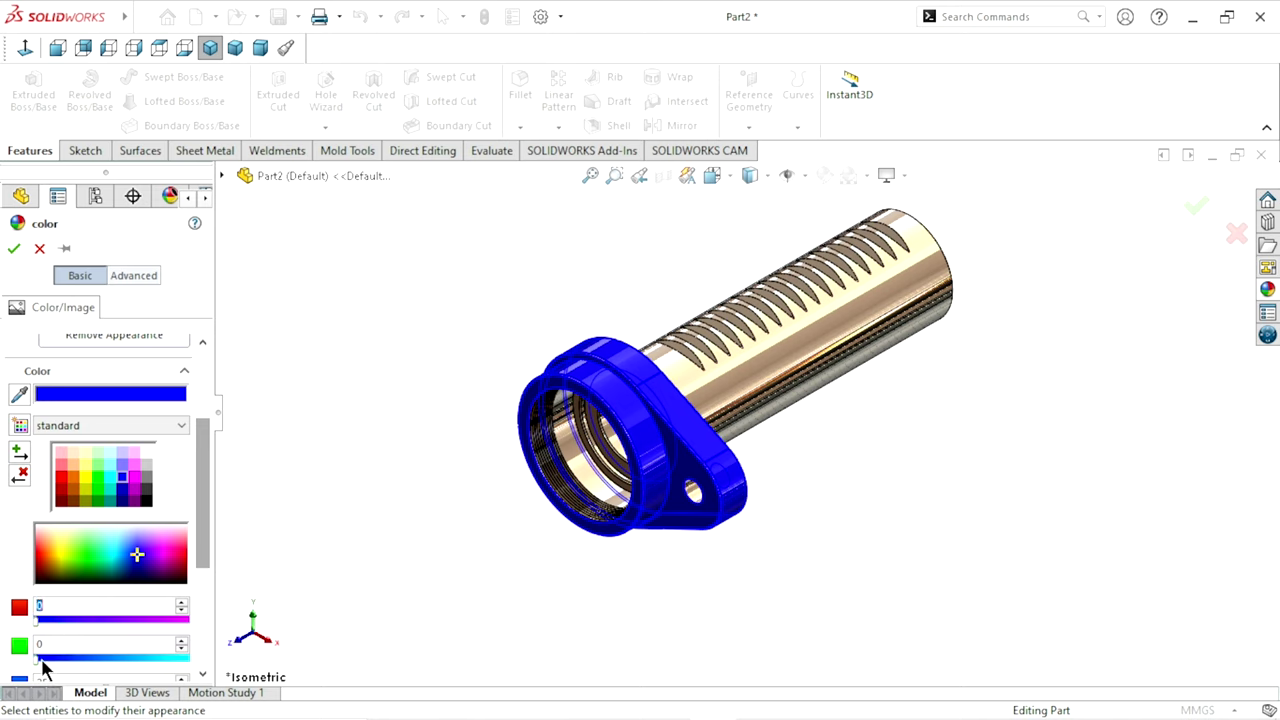
left_click_drag(38, 660, 59, 656)
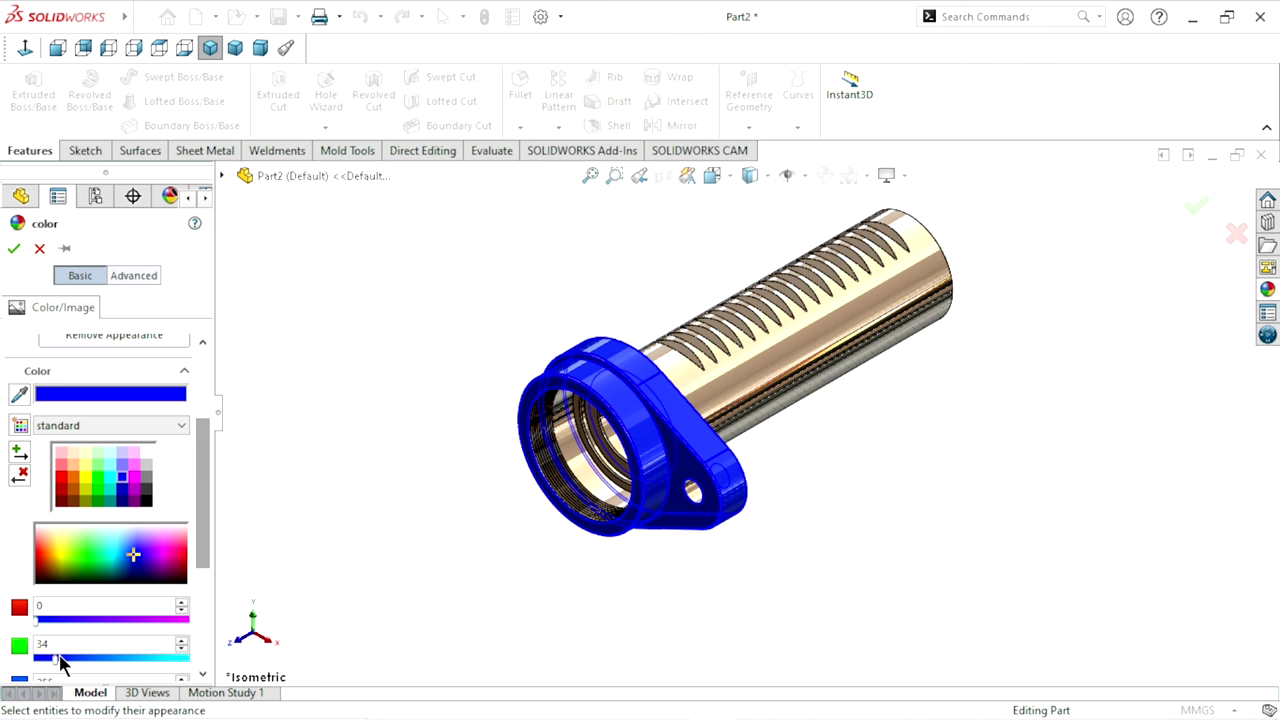
left_click(13, 248)
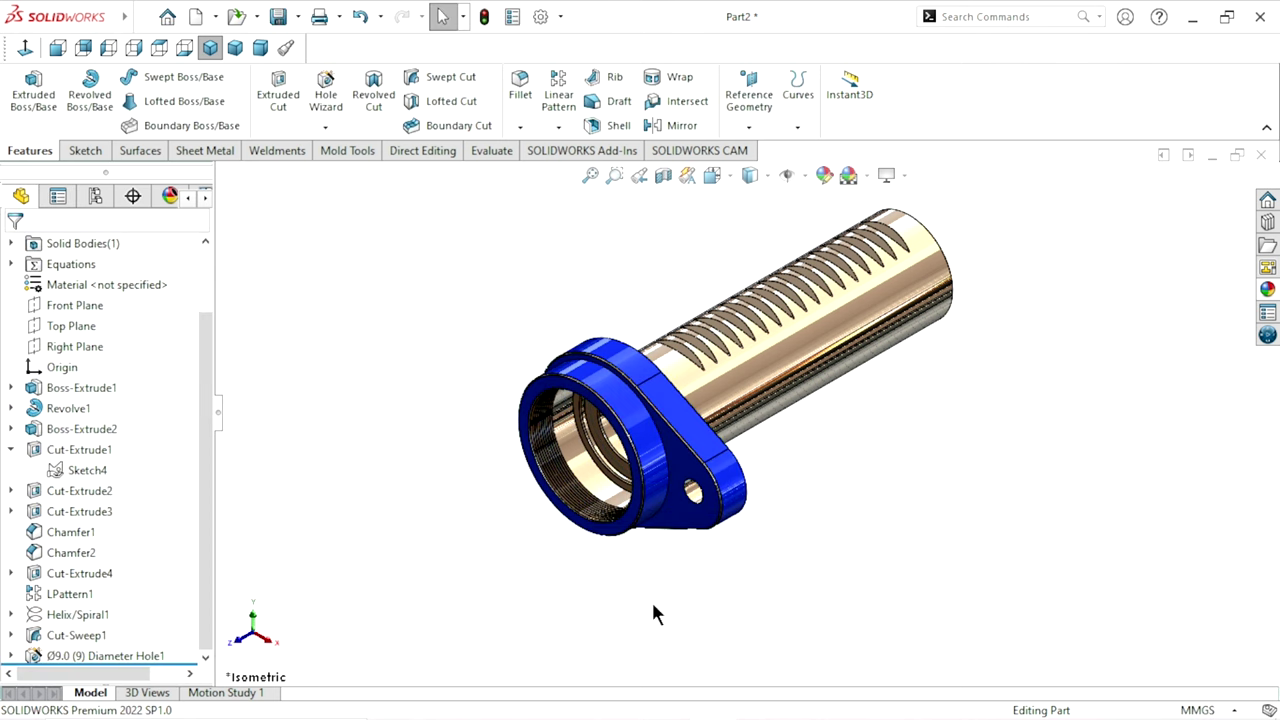
Step: Zoom in on the flange and select the first chamfer faces
middle_click_drag(568, 597, 660, 528)
scroll(715, 458, "down", 2)
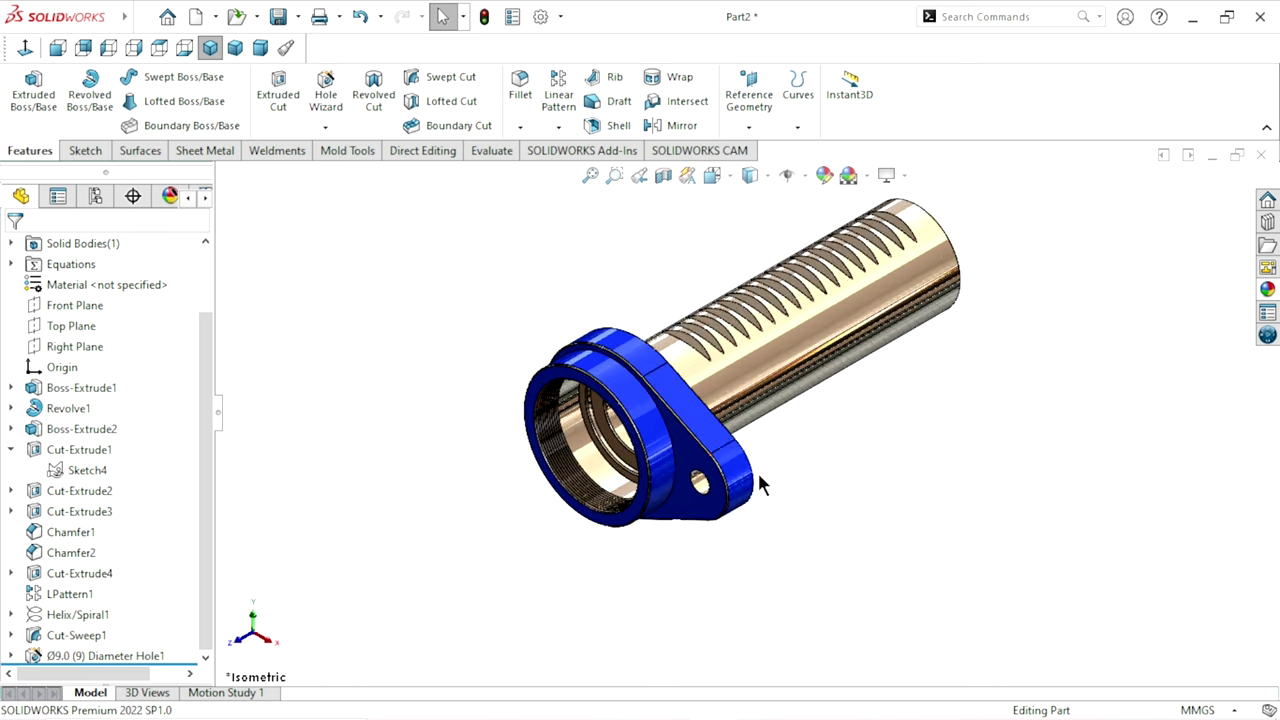
scroll(762, 482, "down", 2)
scroll(670, 460, "down", 4)
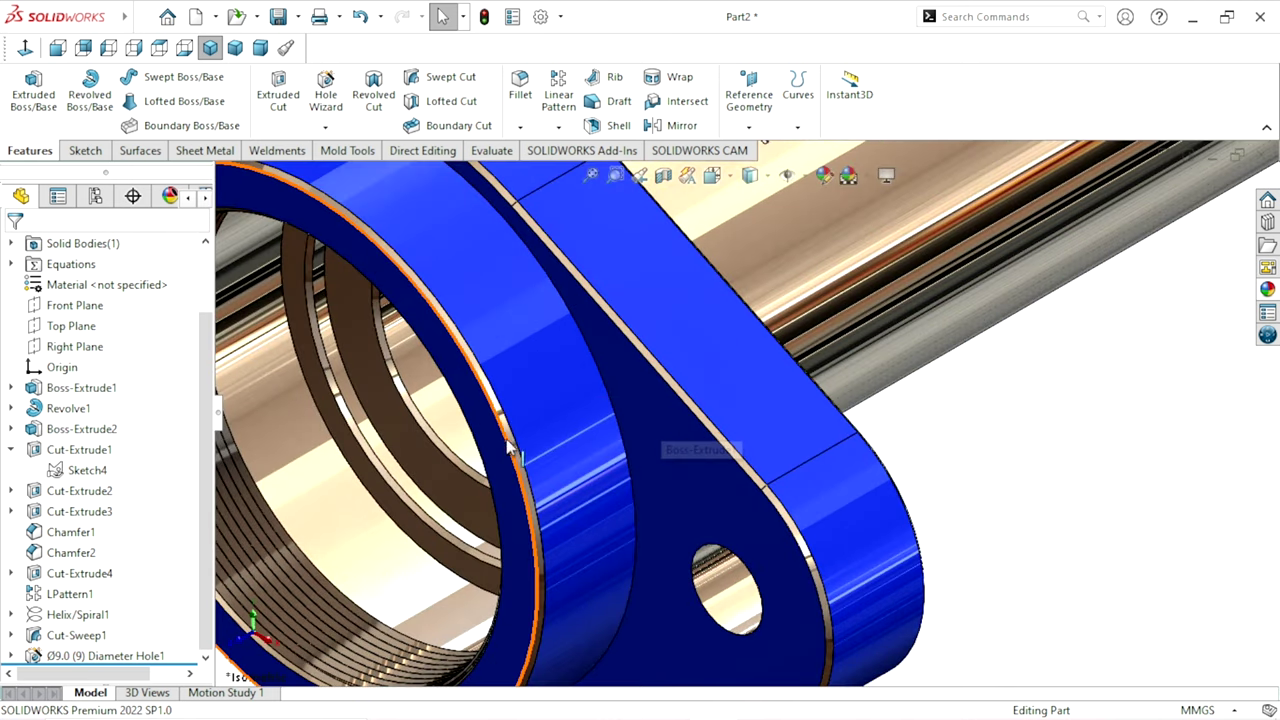
scroll(515, 440, "down", 2)
left_click(533, 393)
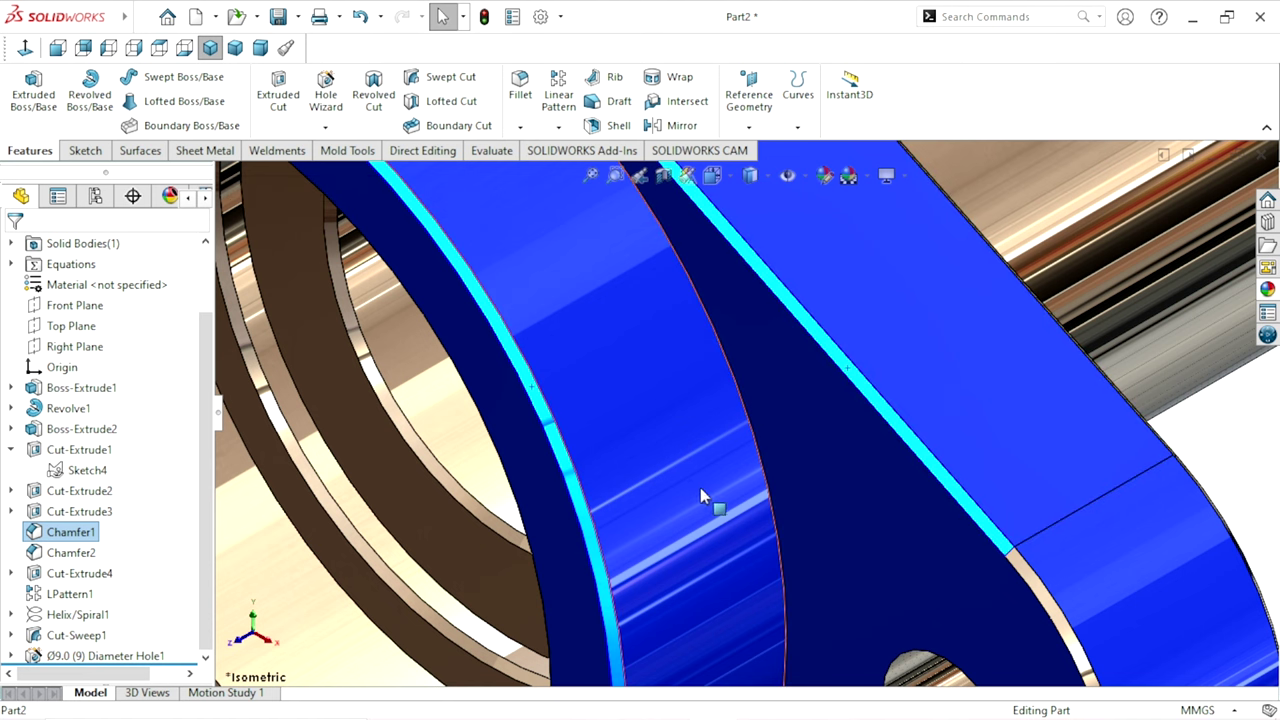
scroll(857, 528, "up", 5)
scroll(834, 523, "down", 4)
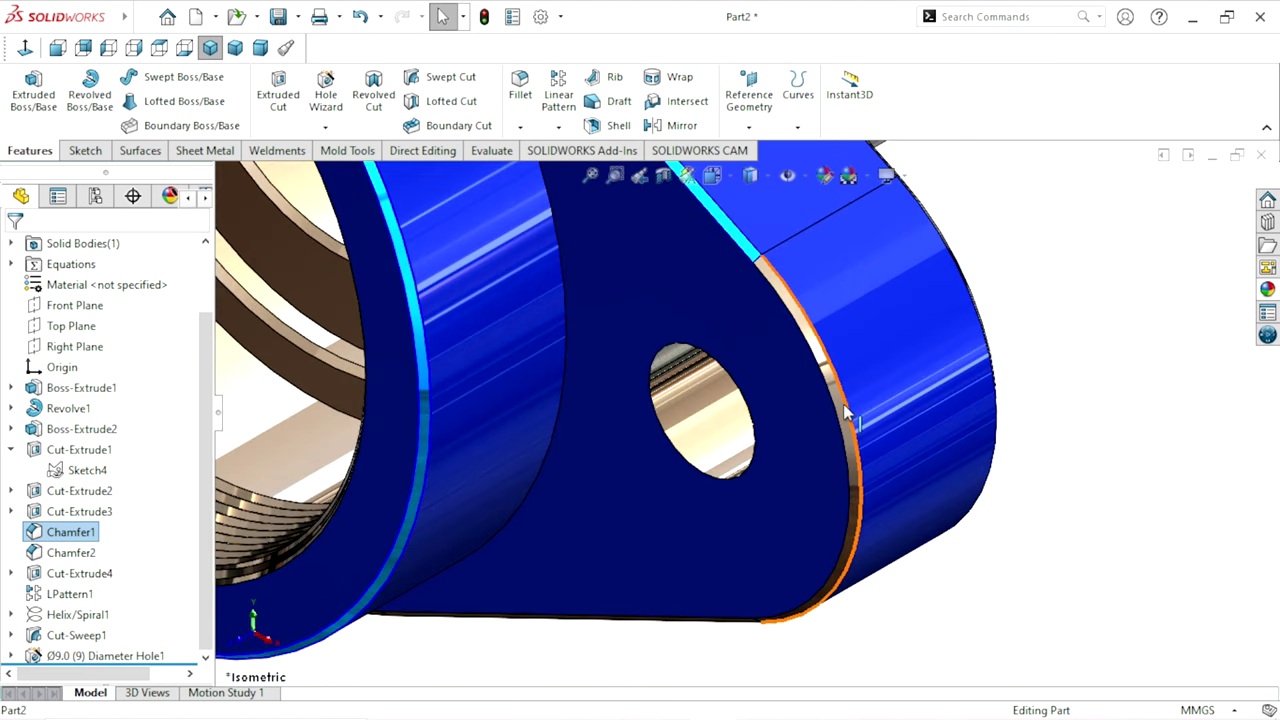
scroll(797, 517, "up", 3)
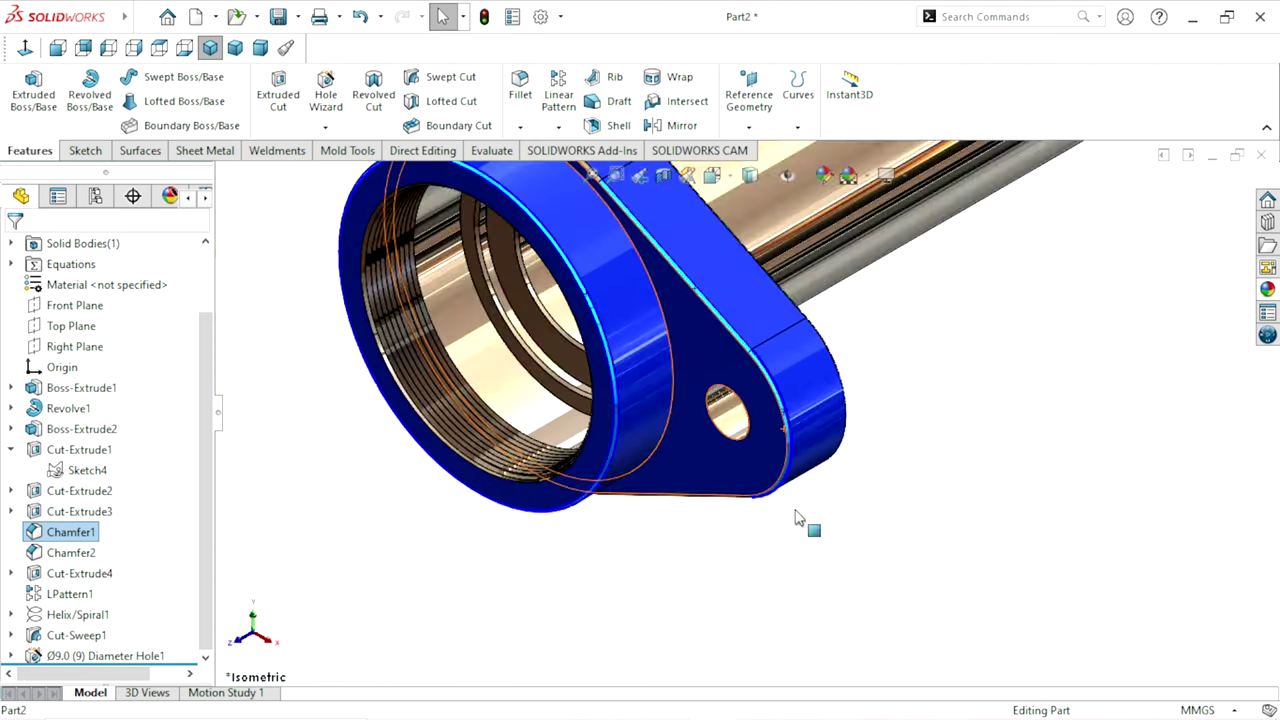
scroll(797, 517, "up", 2)
scroll(851, 423, "up", 2)
scroll(814, 408, "up", 2)
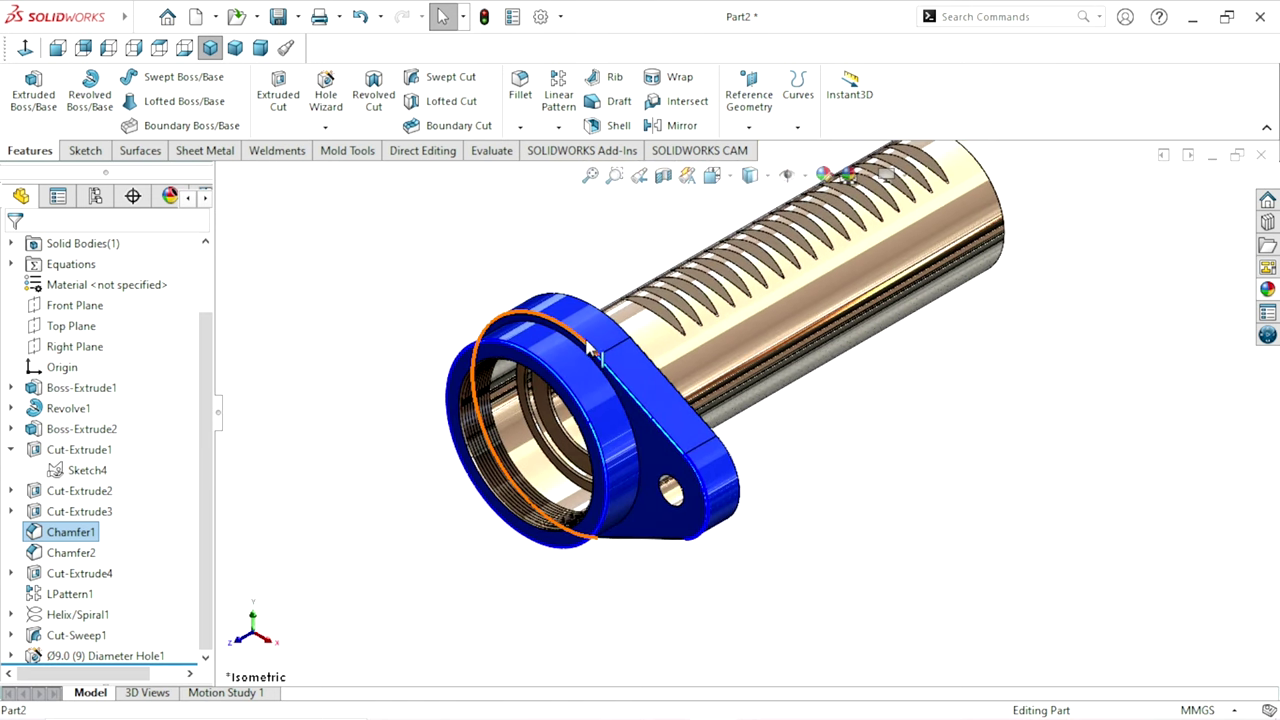
scroll(590, 347, "down", 2)
scroll(590, 350, "down", 2)
scroll(590, 350, "down", 3)
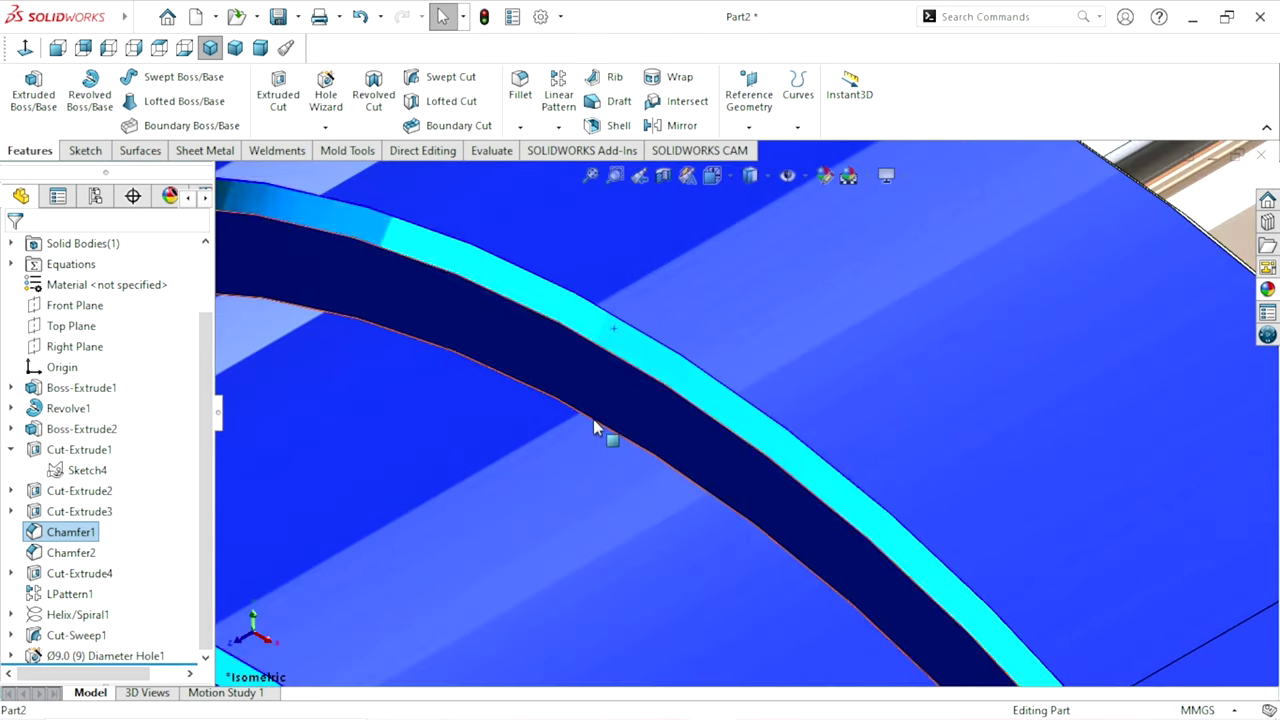
scroll(595, 425, "up", 3)
scroll(605, 480, "up", 3)
Step: Orbit around the flange and add the remaining narrow chamfer faces, nine in total
mouse_move(612, 520)
middle_mouse_down()
mouse_move(758, 523)
mouse_move(737, 429)
mouse_move(700, 366)
mouse_move(723, 323)
middle_mouse_up()
scroll(908, 404, "down", 5)
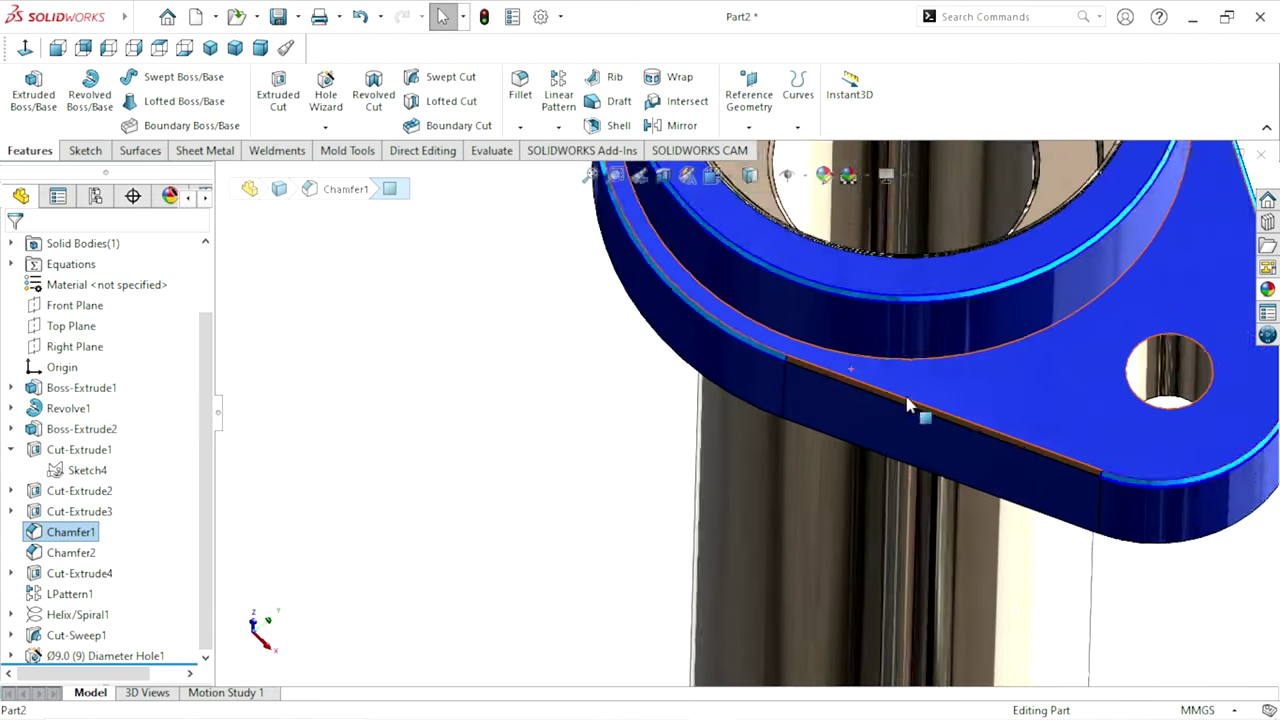
scroll(908, 404, "down", 2)
key("f")
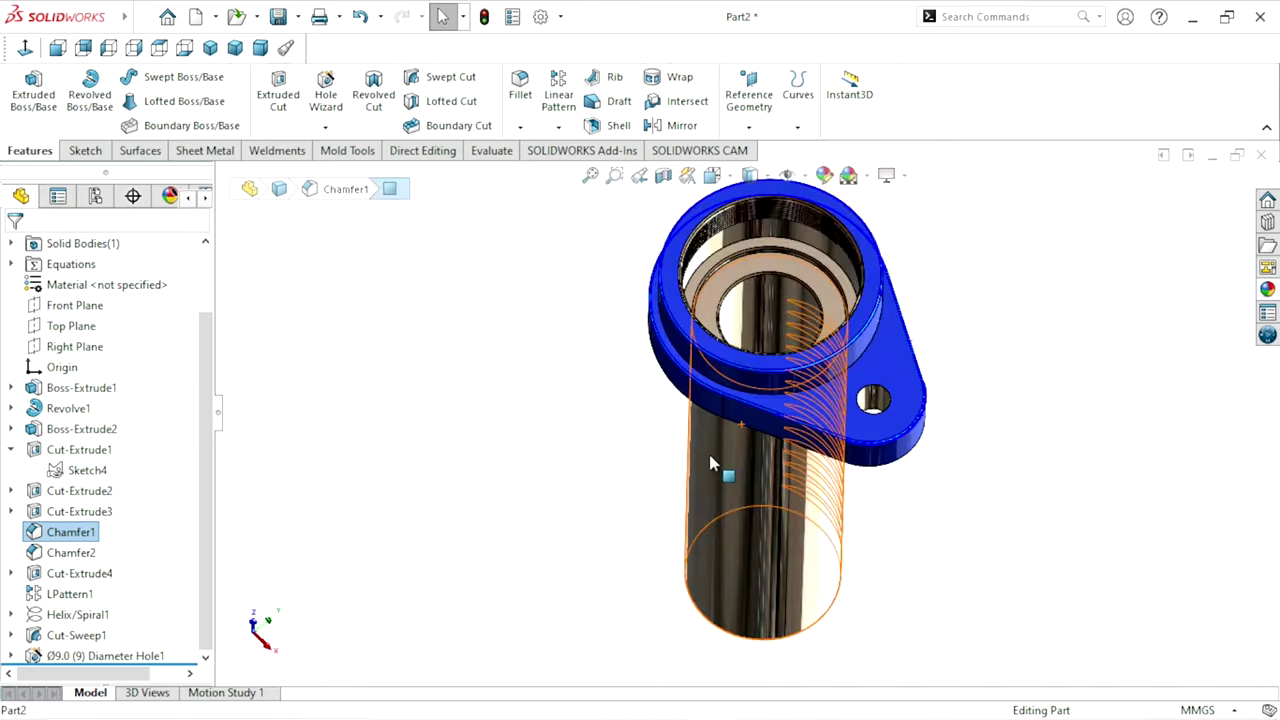
middle_click_drag(740, 490, 700, 425)
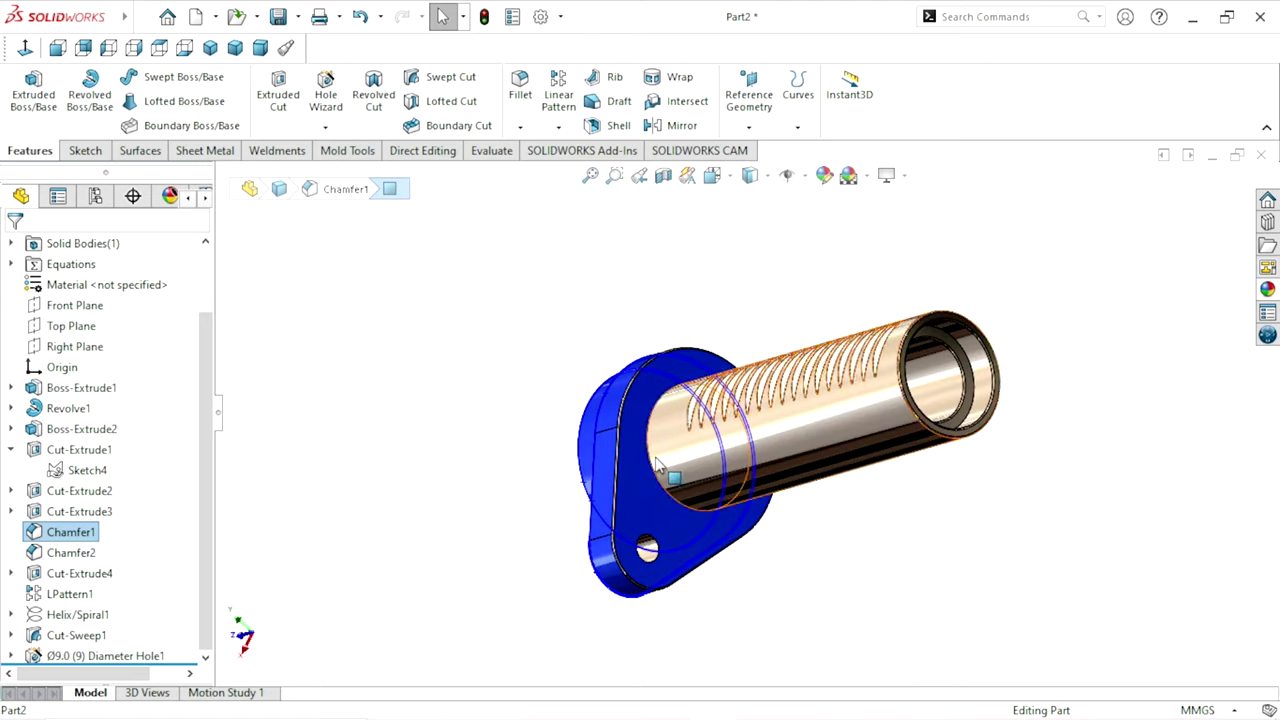
scroll(665, 465, "down", 3)
scroll(640, 434, "down", 3)
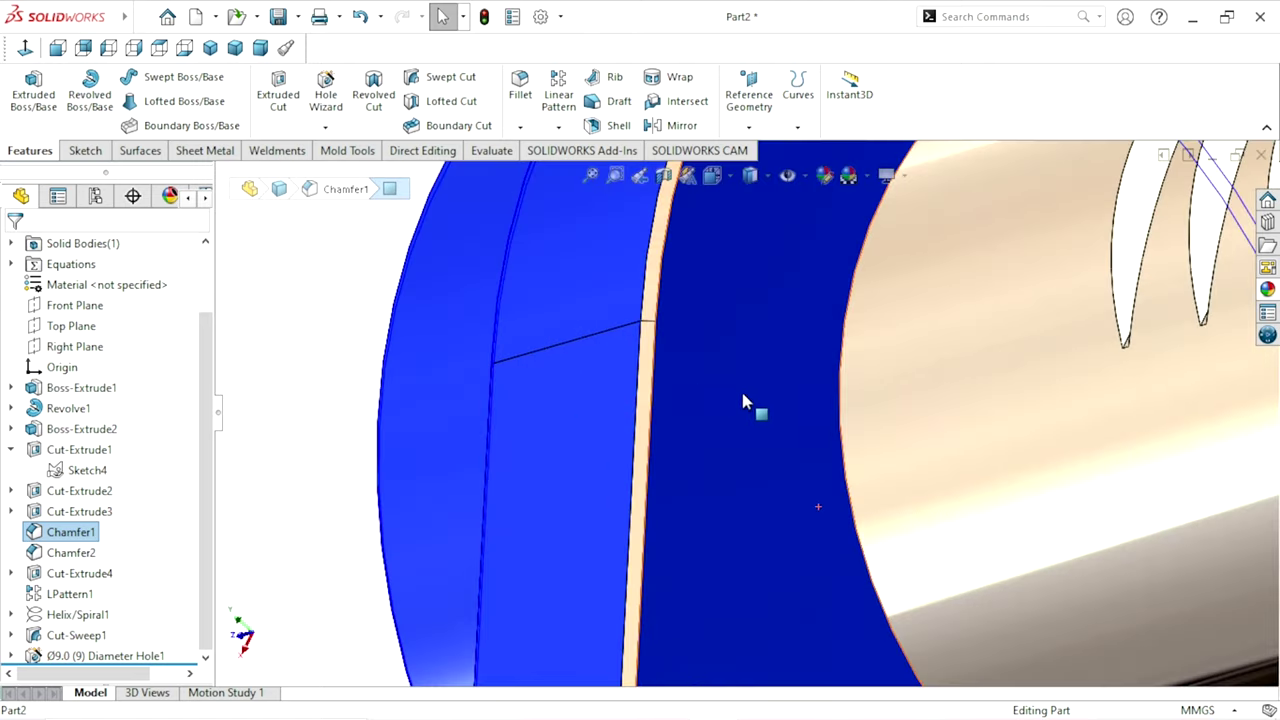
left_click(652, 376)
scroll(617, 443, "up", 2)
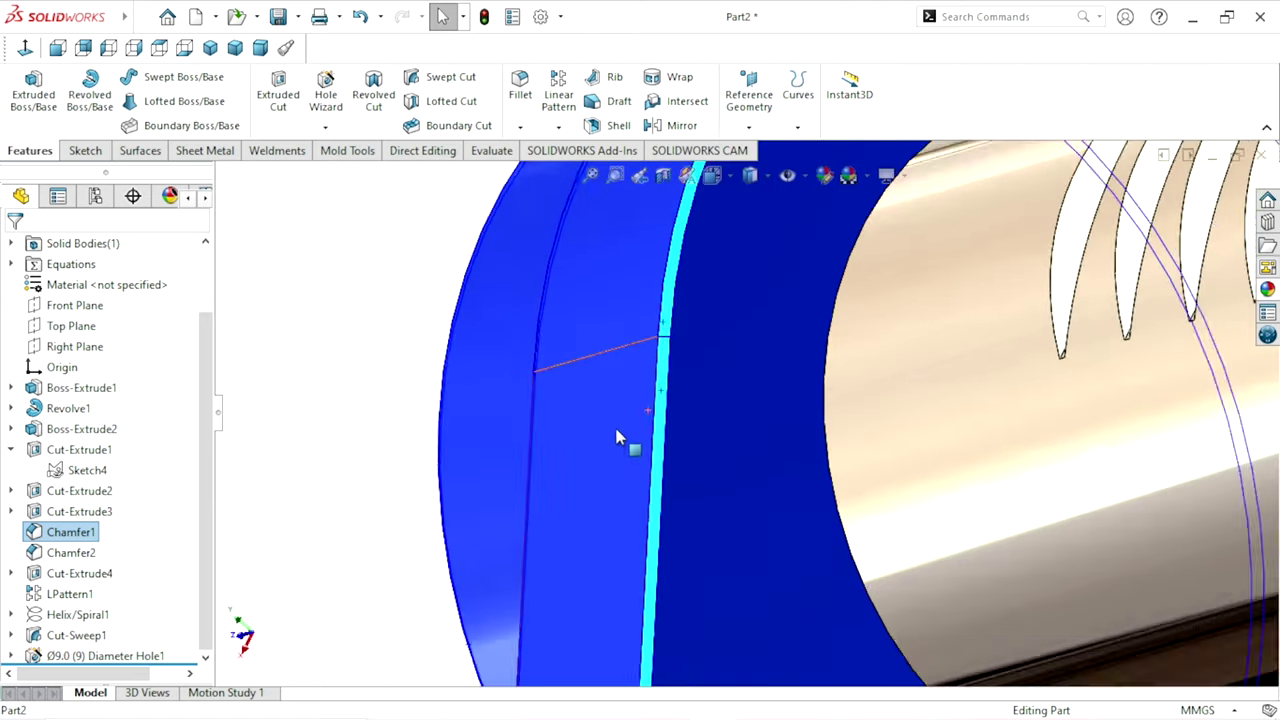
scroll(749, 523, "up", 3)
scroll(771, 591, "up", 2)
scroll(718, 541, "down", 5)
scroll(716, 520, "down", 2)
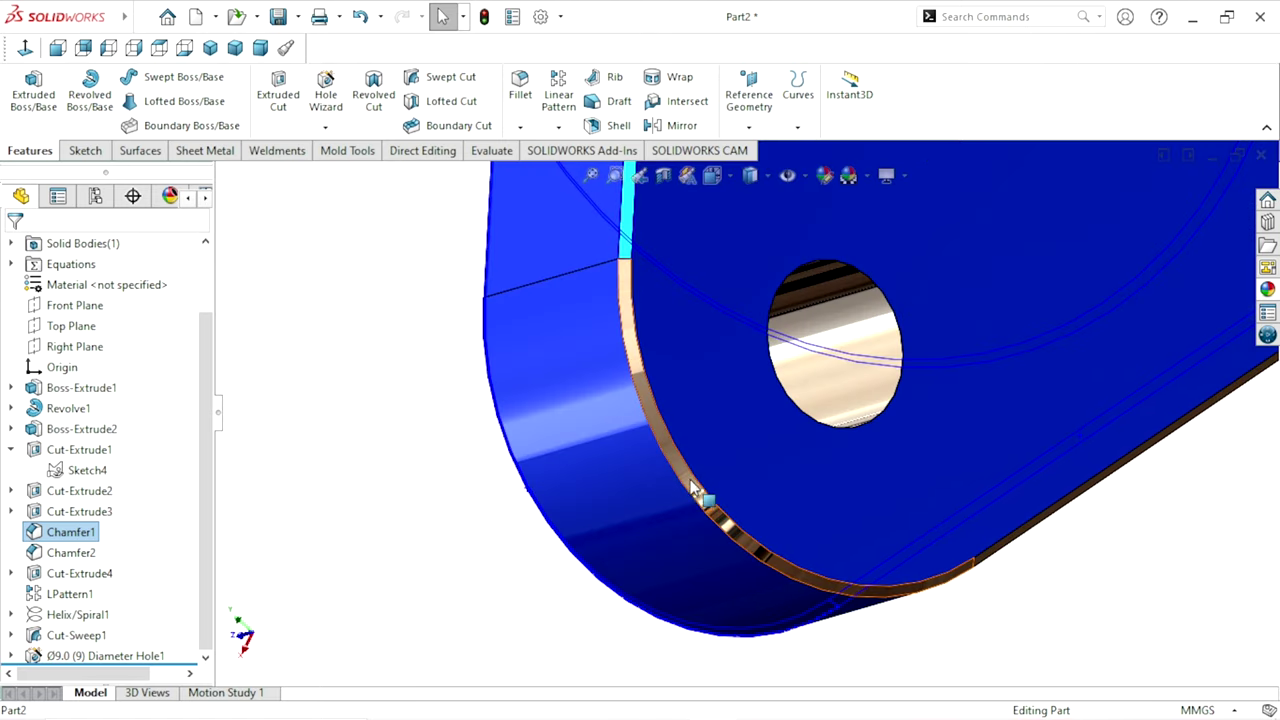
scroll(697, 505, "up", 3)
middle_click_drag(689, 523, 817, 366, "ctrl")
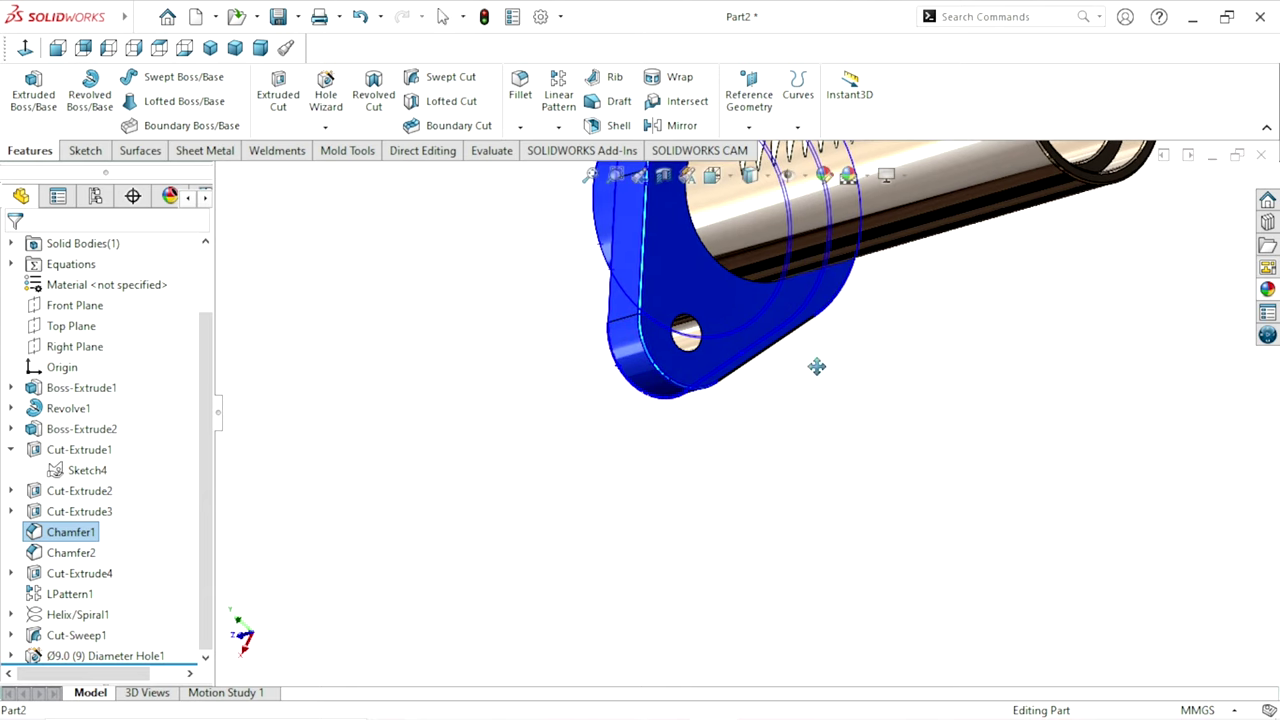
middle_click_drag(758, 316, 880, 410)
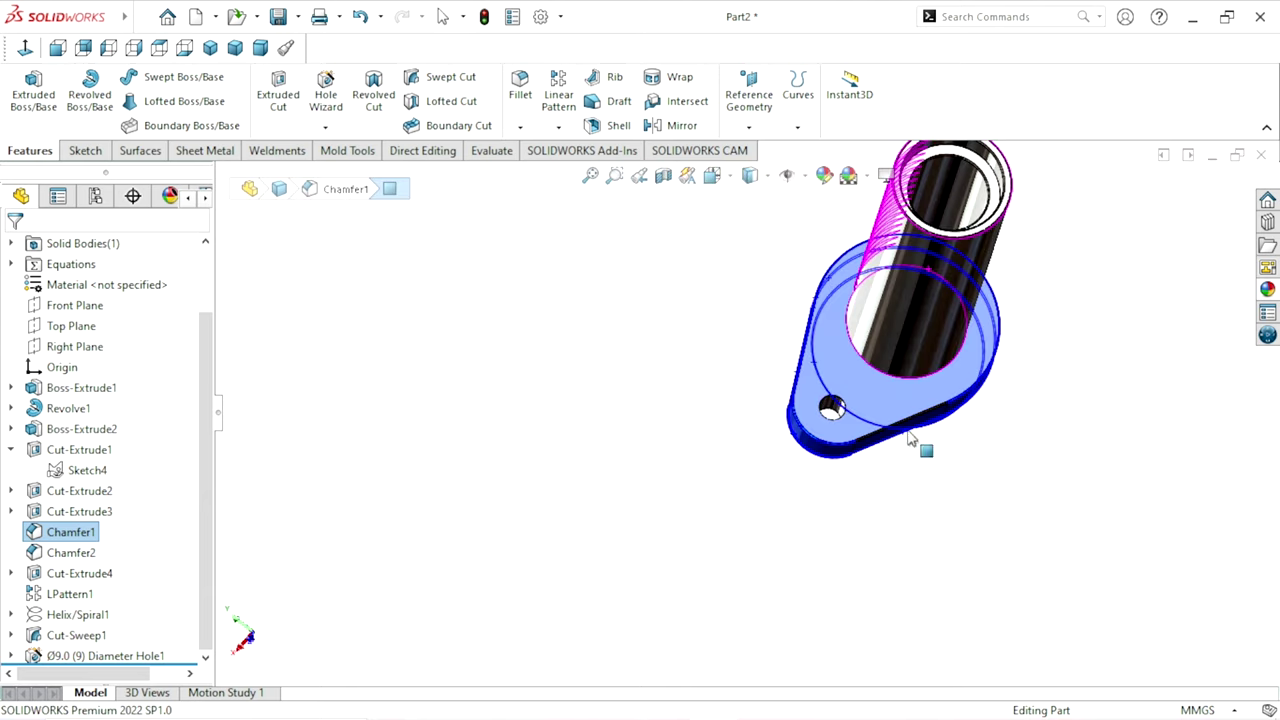
scroll(900, 428, "down", 3)
scroll(912, 450, "down", 2)
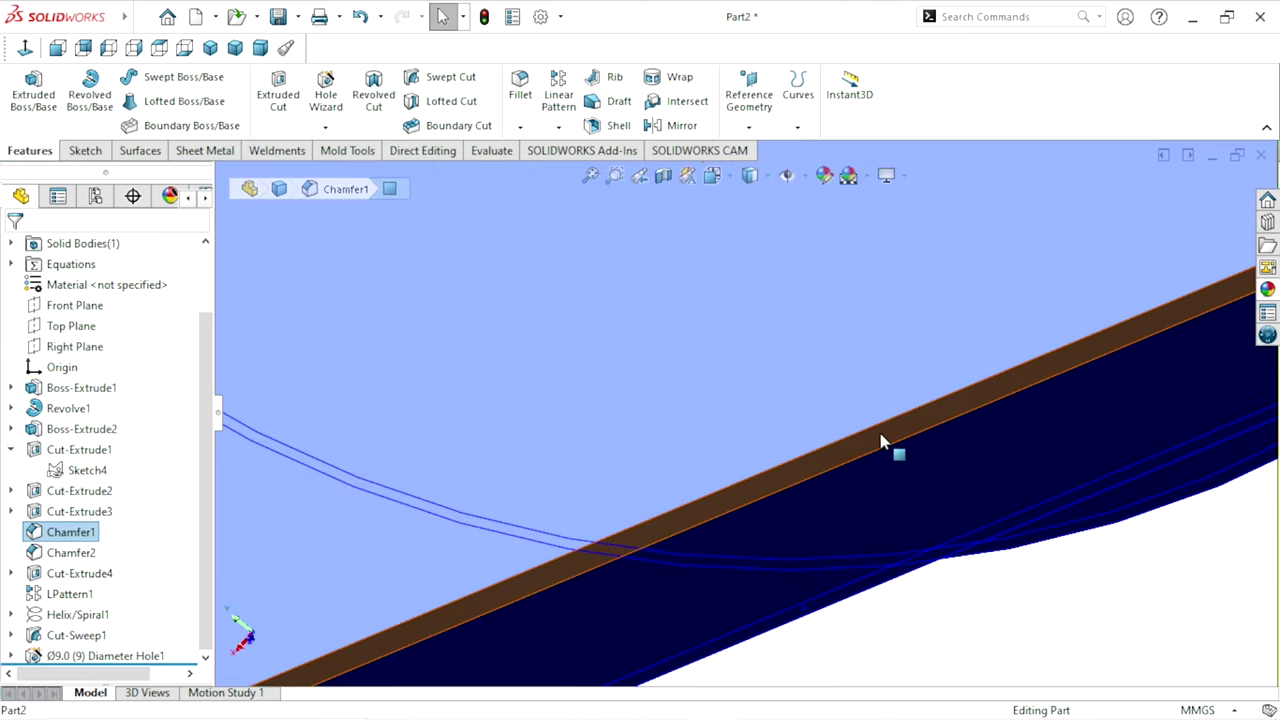
scroll(700, 500, "up", 3)
scroll(771, 489, "up", 3)
scroll(651, 457, "up", 2)
scroll(600, 452, "up", 2)
mouse_move(600, 452)
middle_mouse_down()
mouse_move(700, 486)
mouse_move(711, 563)
mouse_move(774, 466)
mouse_move(755, 428)
middle_mouse_up()
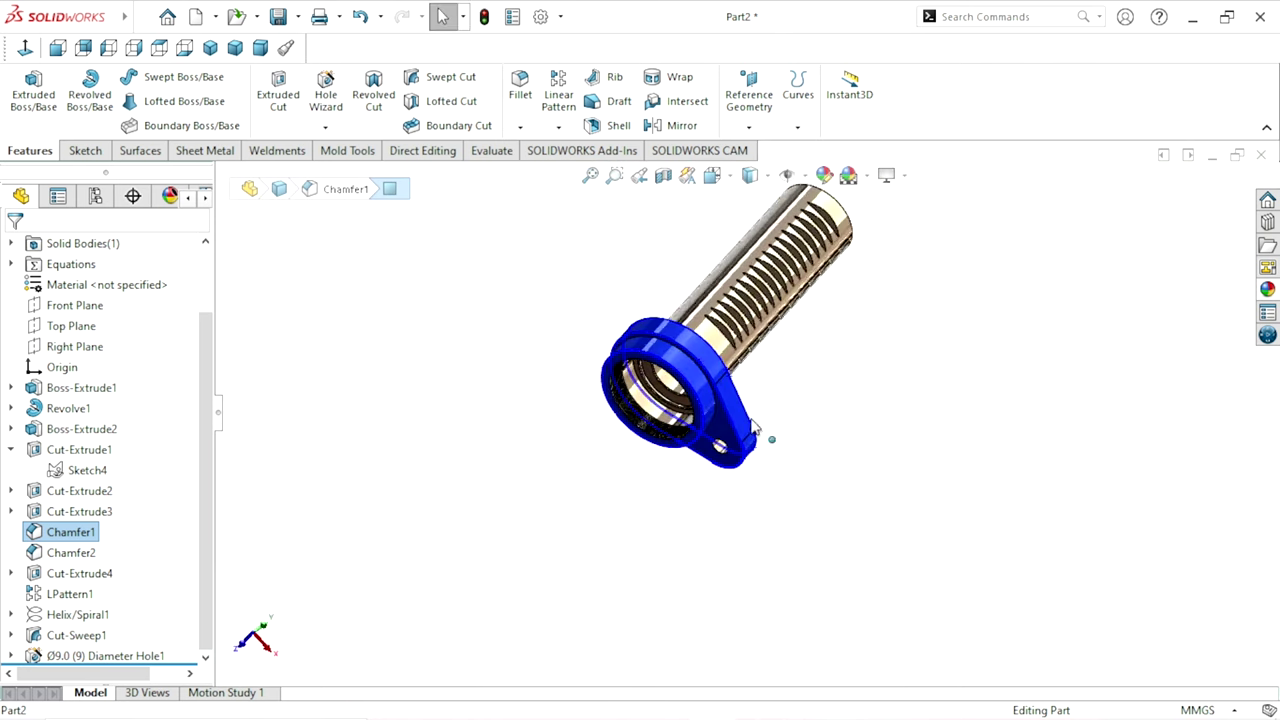
scroll(755, 428, "down", 2)
scroll(735, 393, "down", 3)
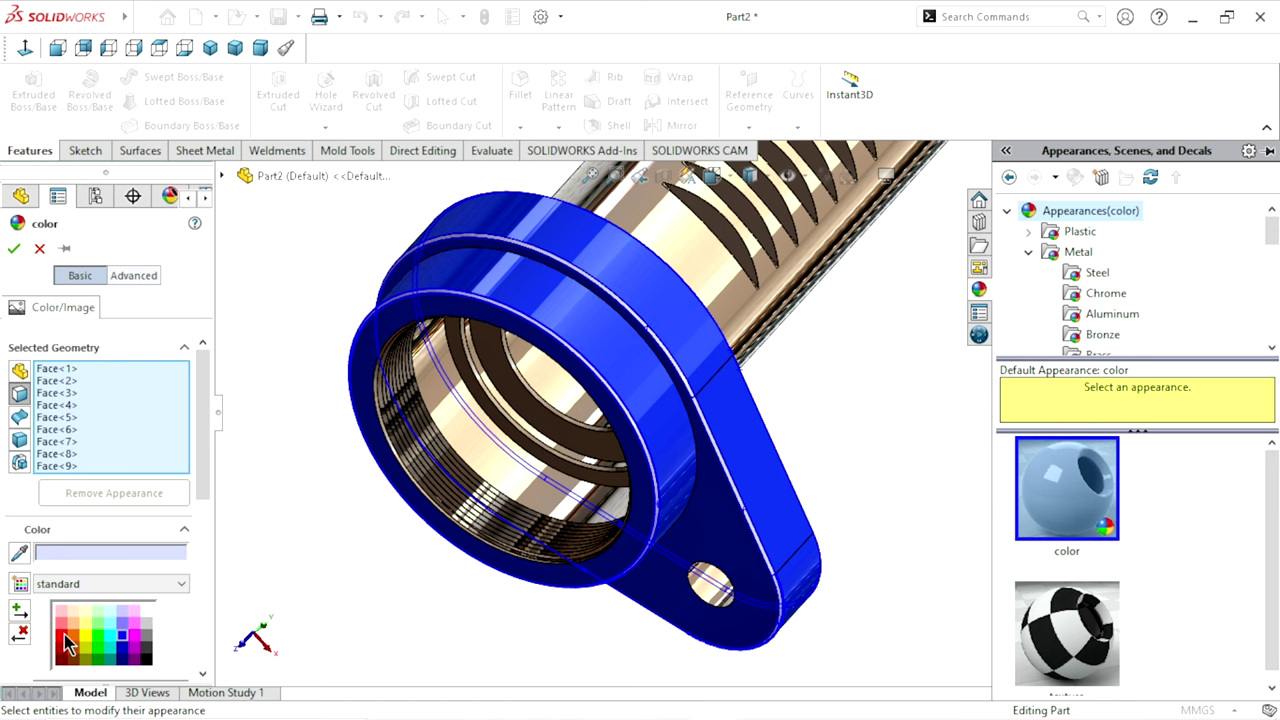
Step: Apply red to the nine selected flange chamfer faces and inspect the result
mouse_move(338, 532)
middle_mouse_down()
mouse_move(489, 477)
mouse_move(398, 530)
middle_mouse_up()
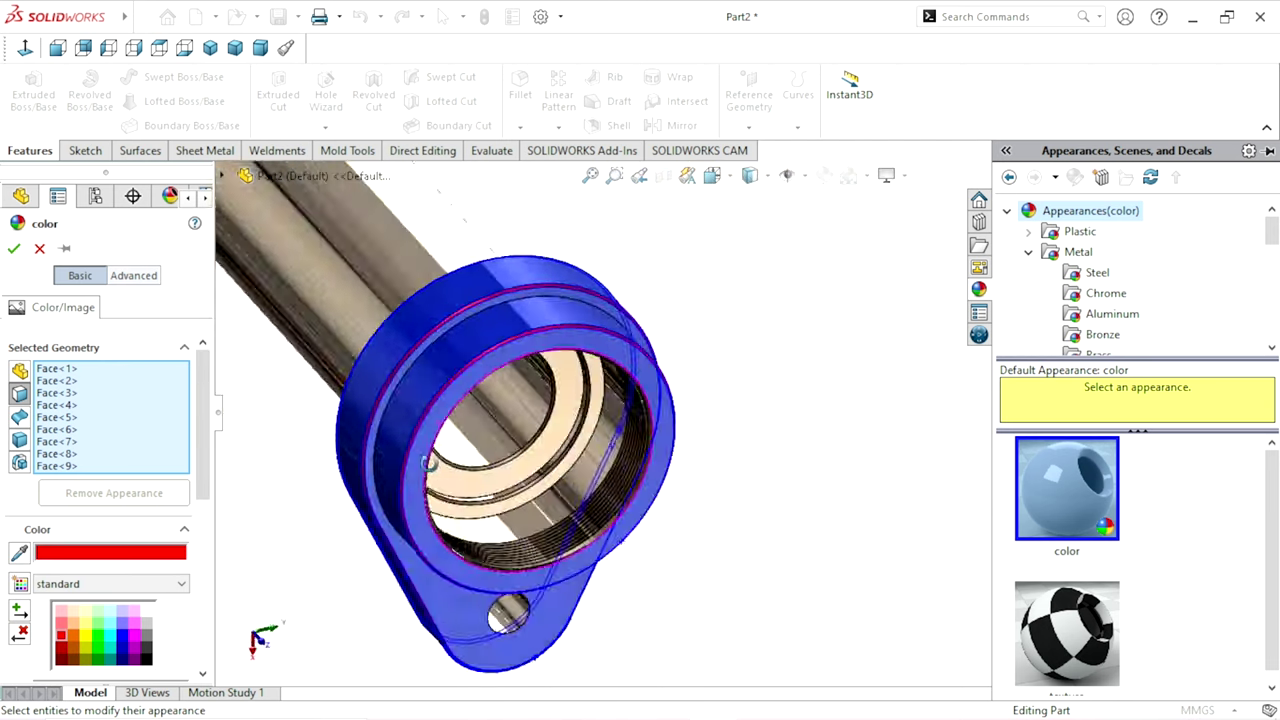
scroll(516, 541, "down", 2)
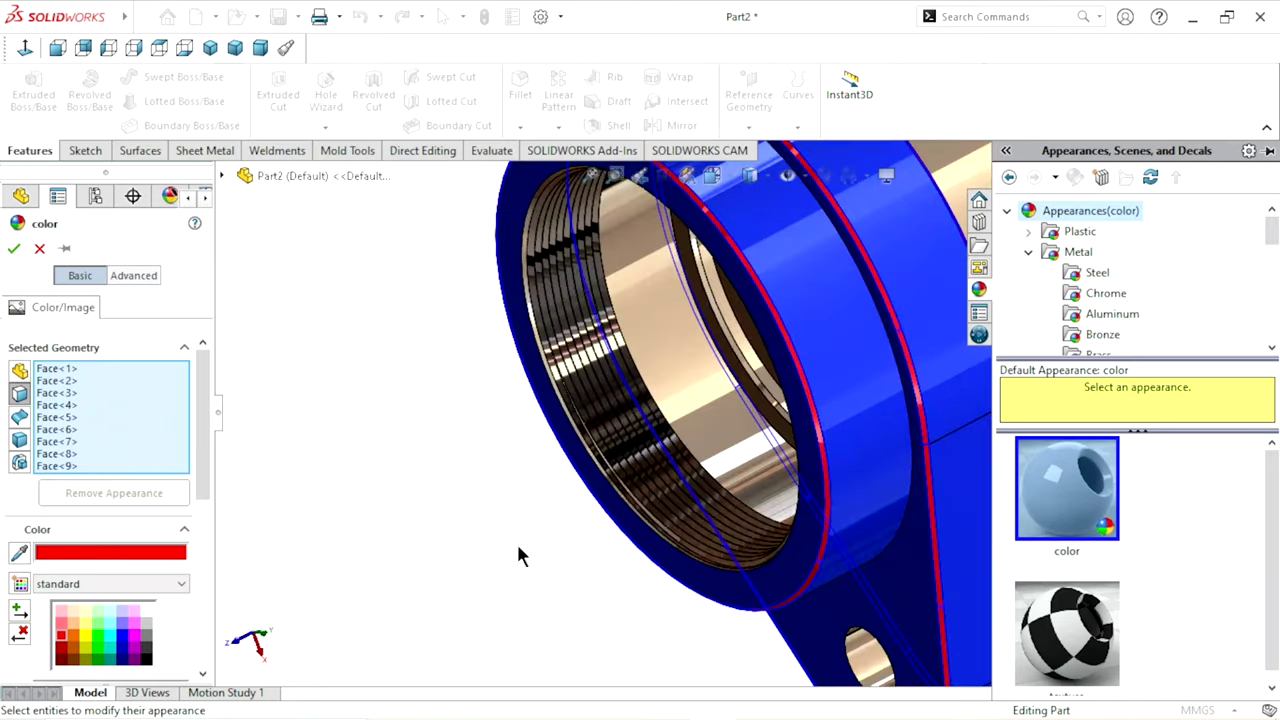
scroll(533, 548, "down", 1)
scroll(910, 449, "up", 5)
scroll(859, 412, "down", 5)
middle_click_drag(862, 425, 789, 487)
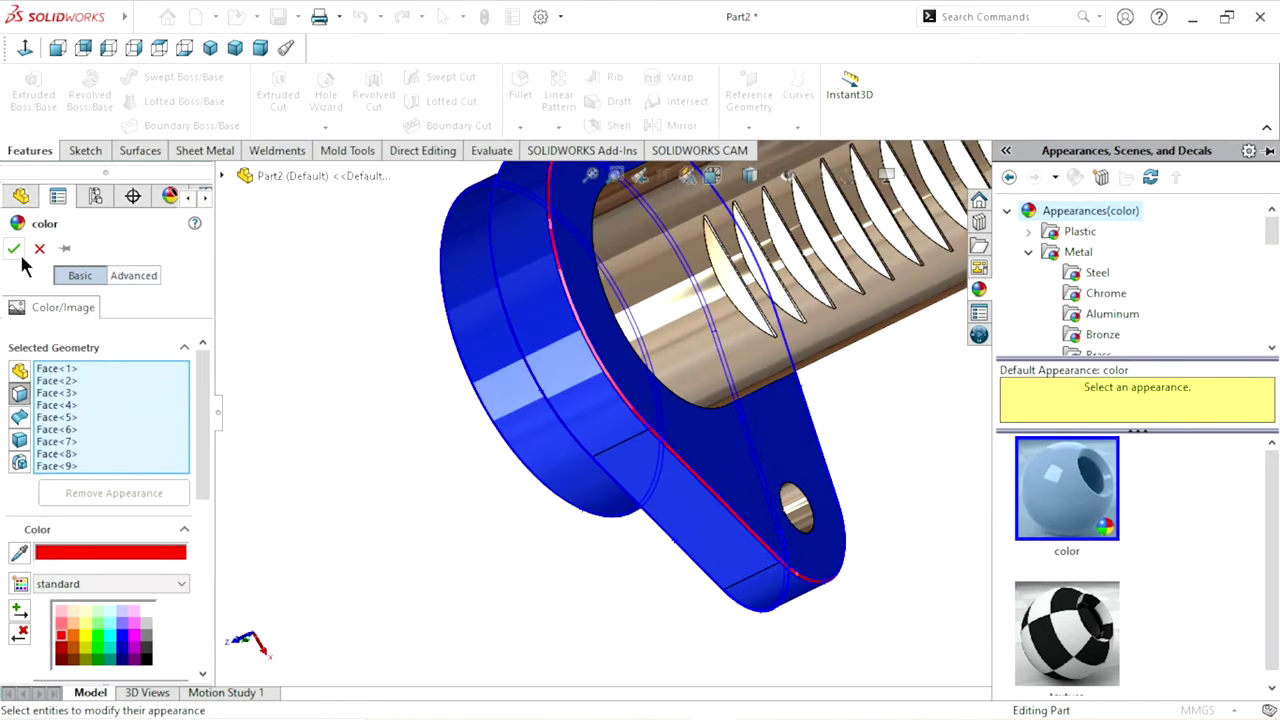
key("Return")
scroll(430, 540, "up", 3)
mouse_move(488, 582)
middle_mouse_down()
mouse_move(898, 537)
mouse_move(980, 380)
middle_mouse_up()
Step: Orbit to a horizontal angle and select the flange face around the tube
scroll(880, 457, "up", 3)
scroll(849, 414, "down", 2)
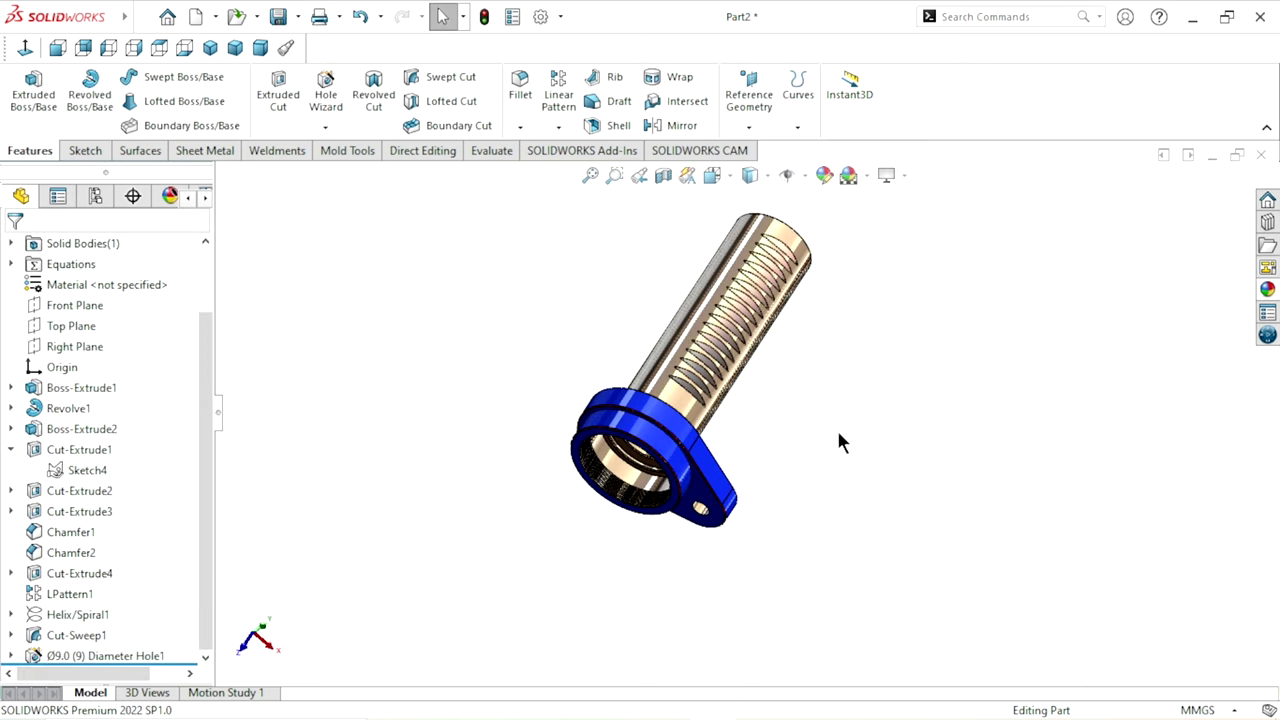
scroll(668, 515, "down", 2)
mouse_move(668, 515)
middle_mouse_down()
mouse_move(731, 486)
mouse_move(631, 488)
middle_mouse_up()
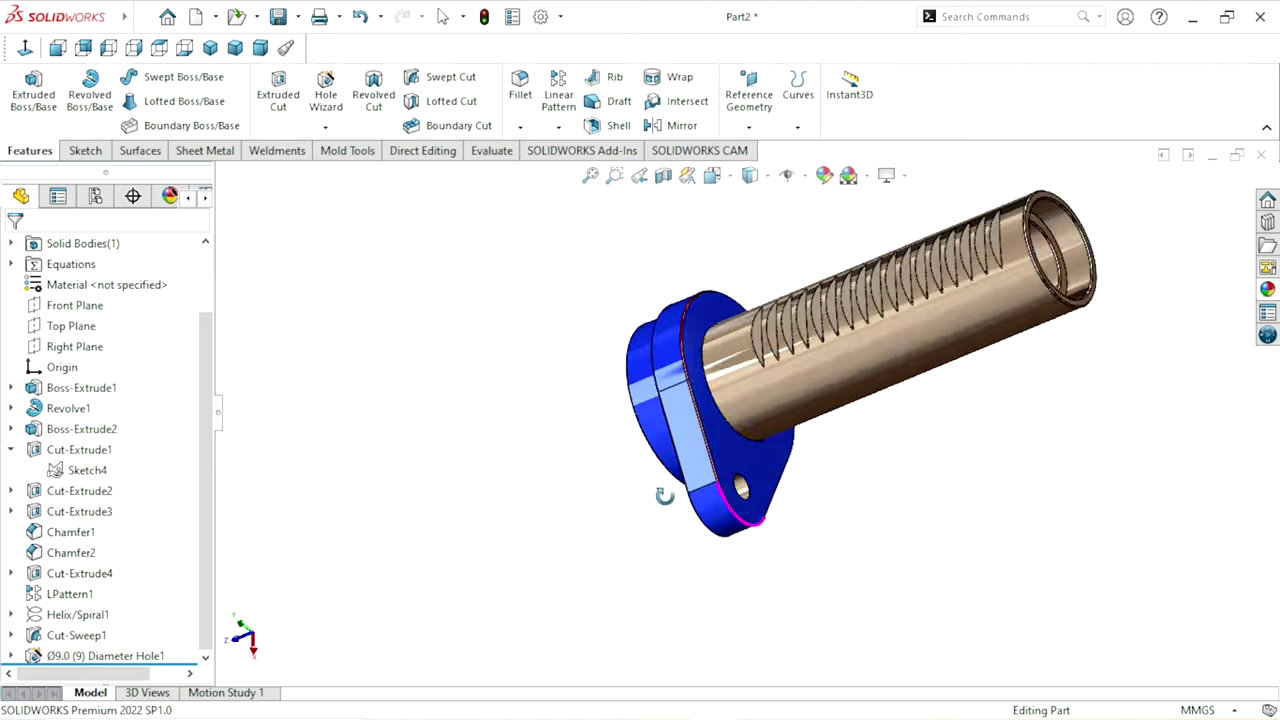
scroll(808, 496, "down", 3)
scroll(790, 488, "up", 2)
scroll(929, 449, "up", 2)
scroll(820, 449, "up", 2)
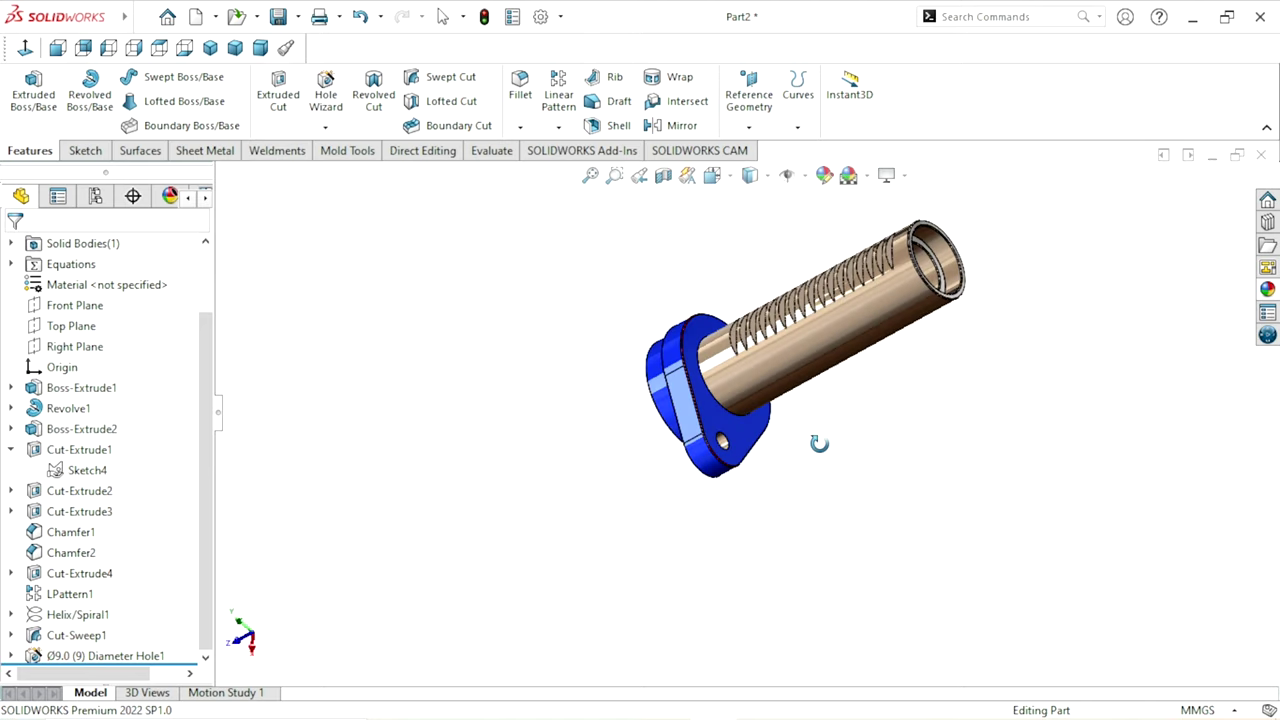
scroll(820, 422, "down", 2)
scroll(795, 402, "down", 2)
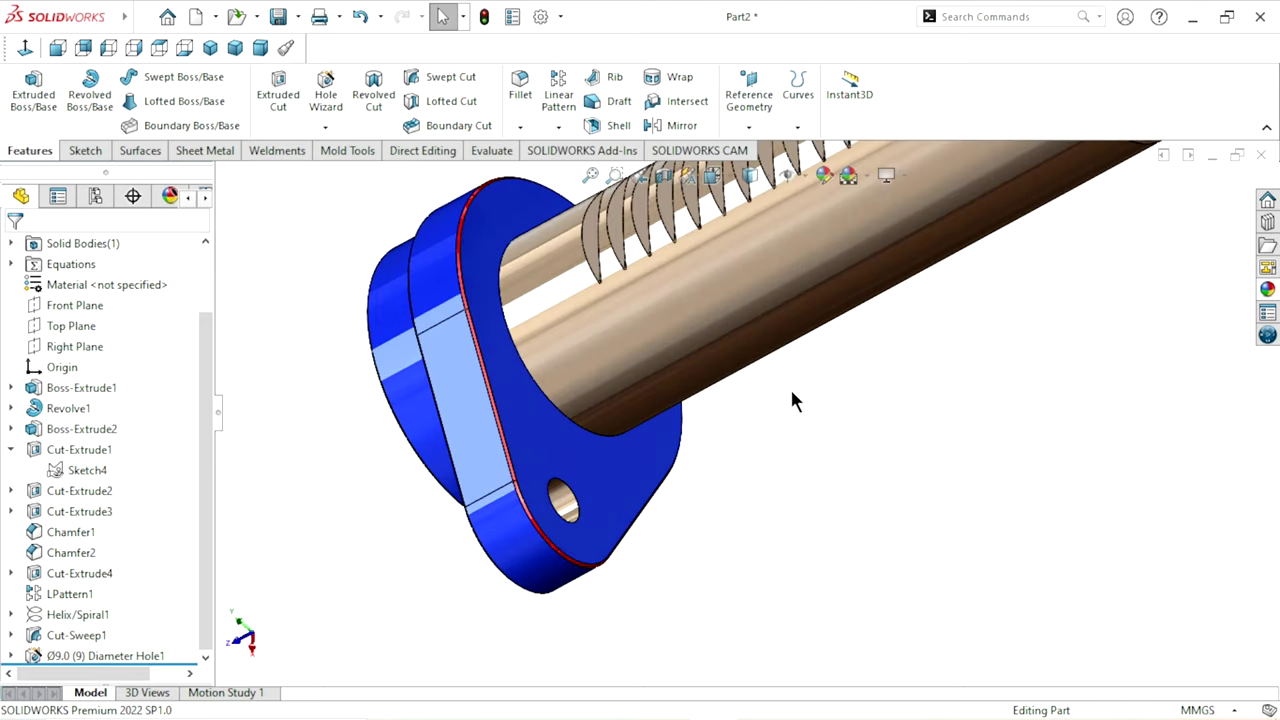
left_click(667, 477)
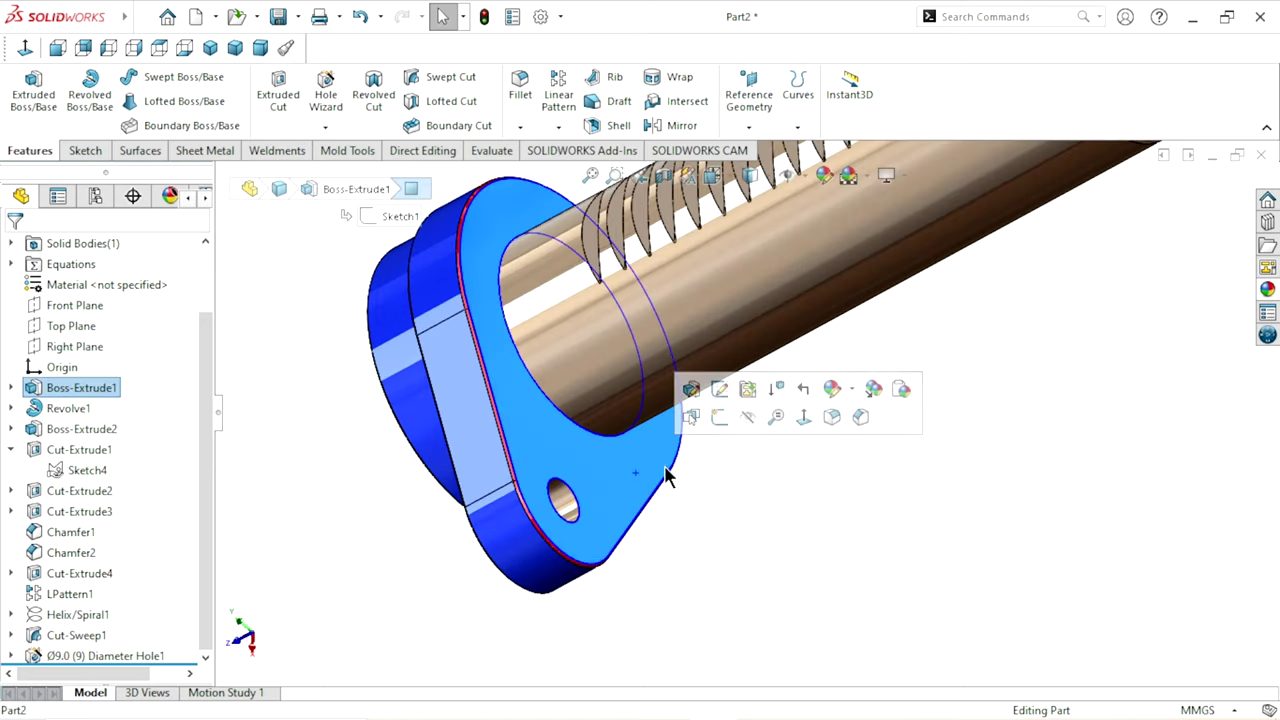
Step: Apply polished nickel from the Metal appearances to the flange face, then view isometric
left_click(1266, 292)
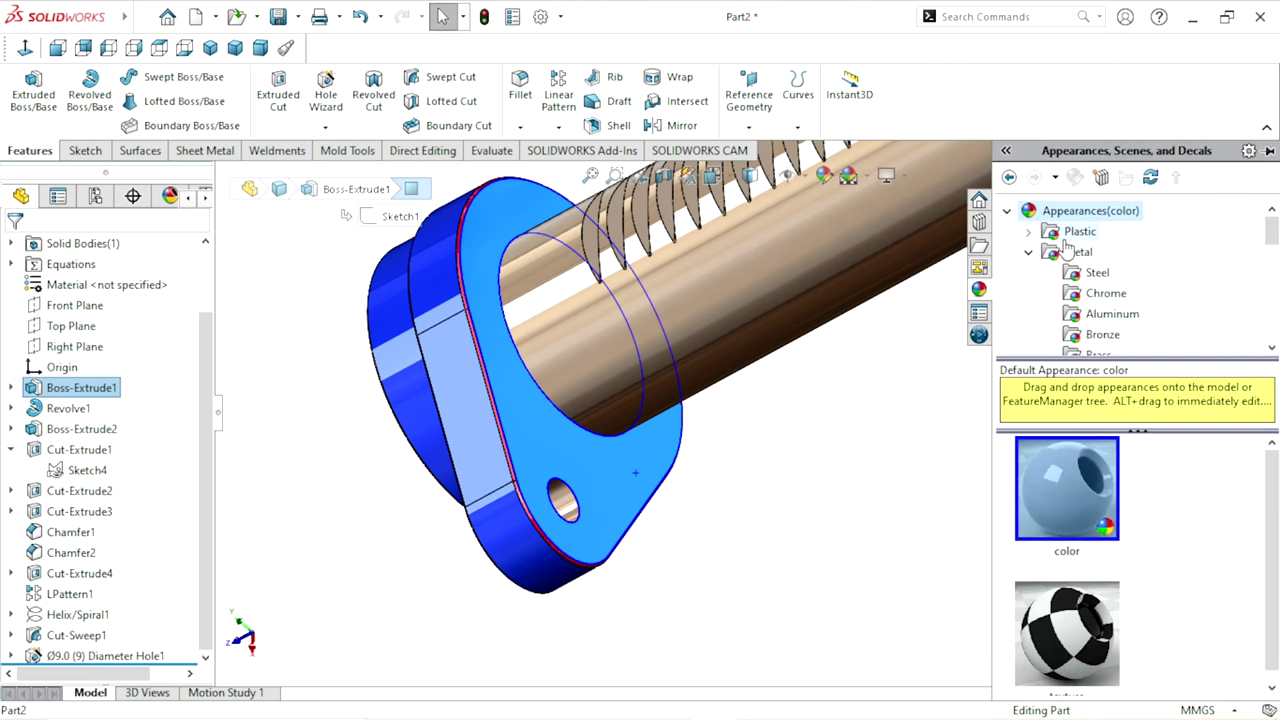
left_click(1090, 274)
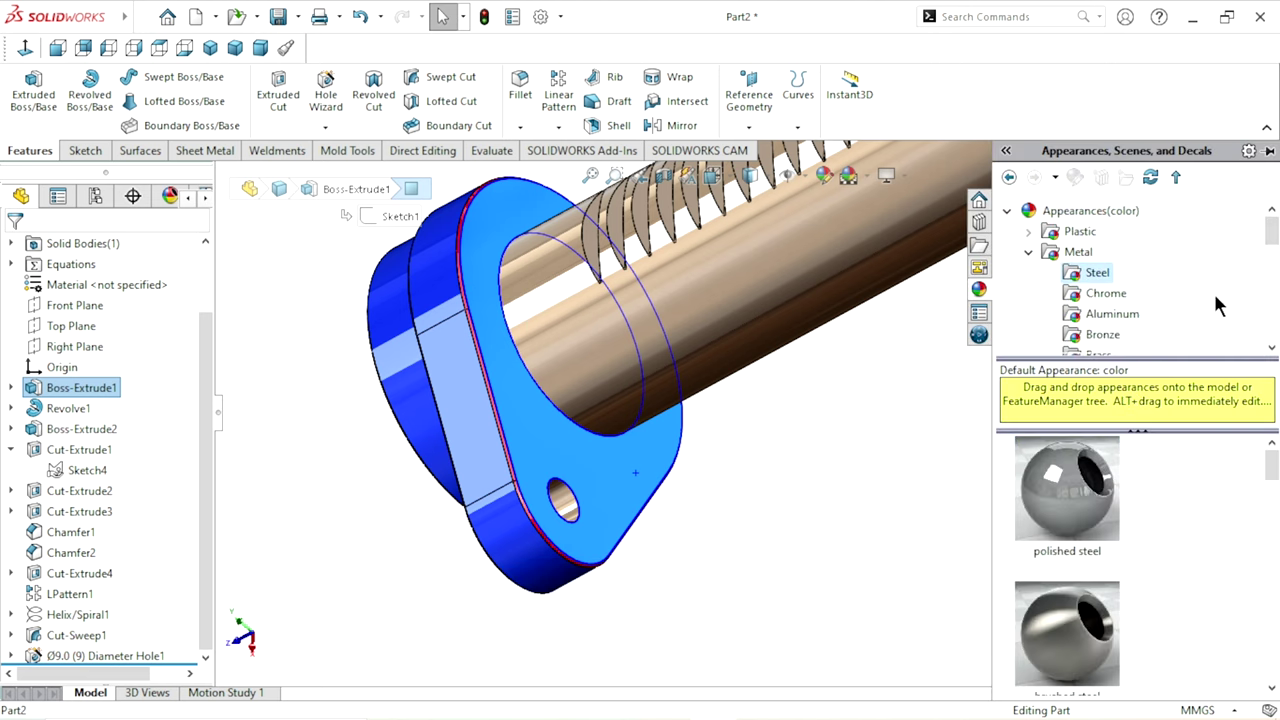
scroll(1272, 250, "down", 2)
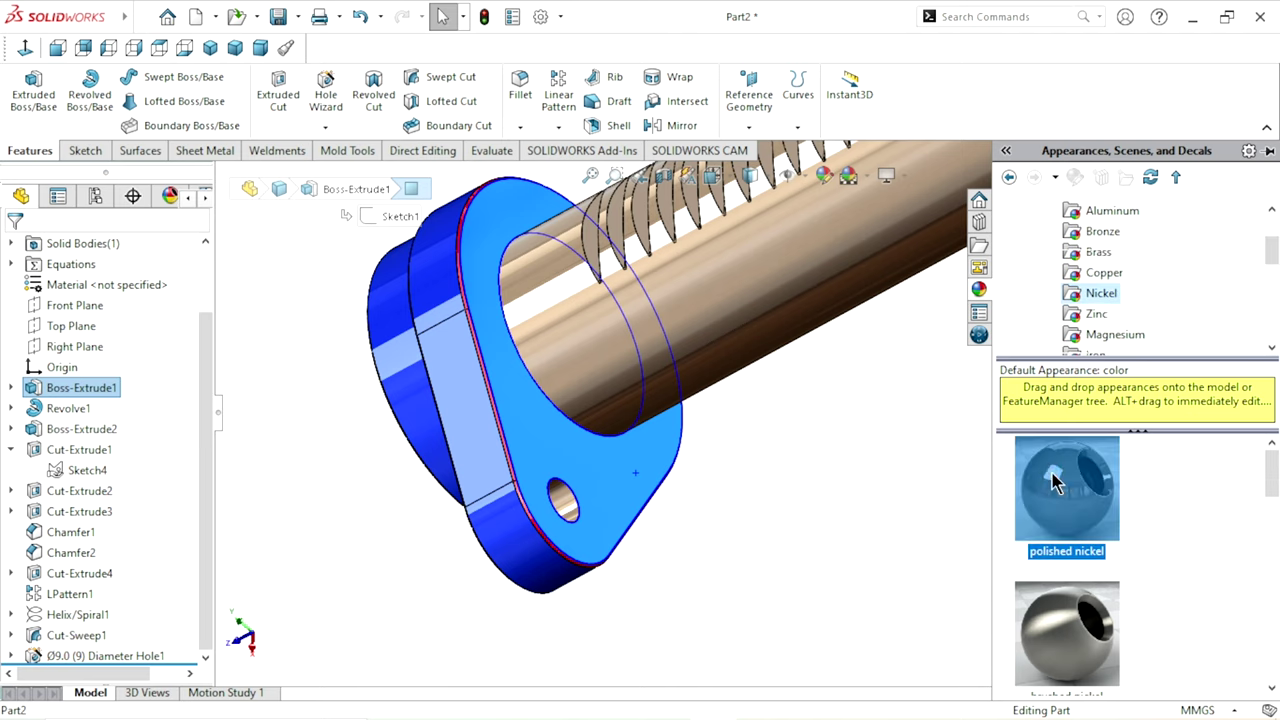
left_click_drag(1066, 488, 600, 400)
key("f")
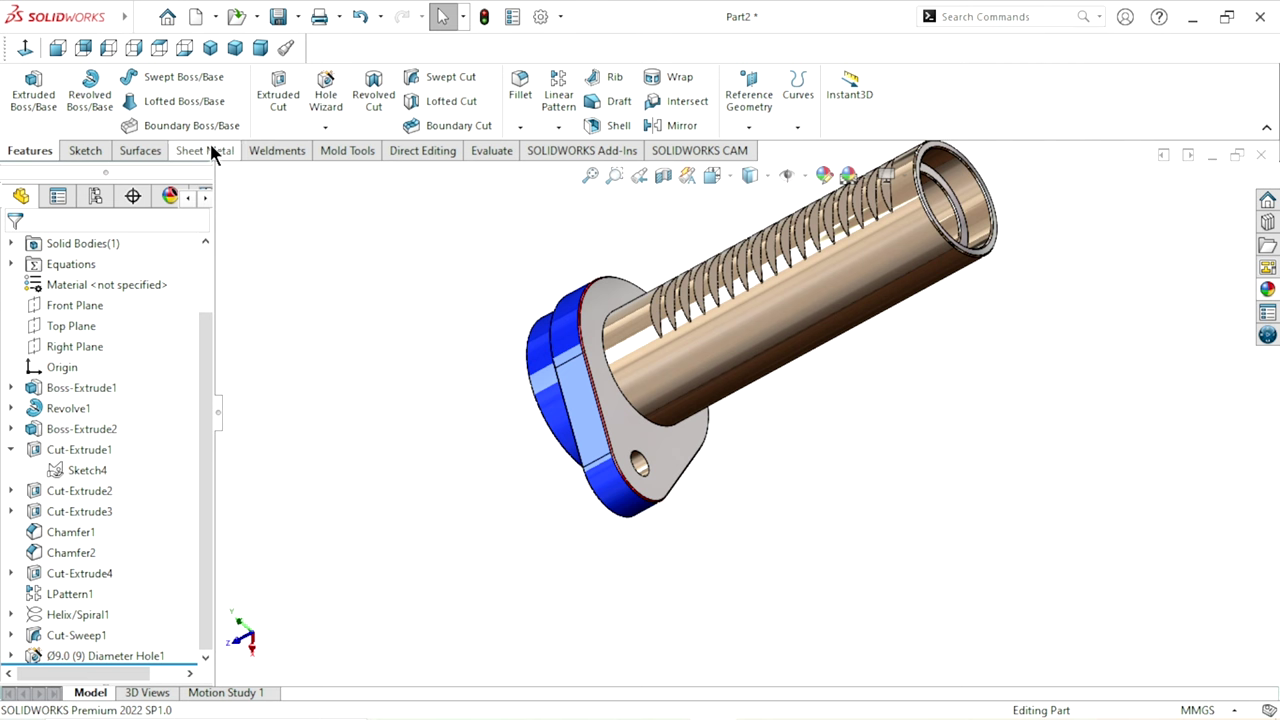
left_click(210, 50)
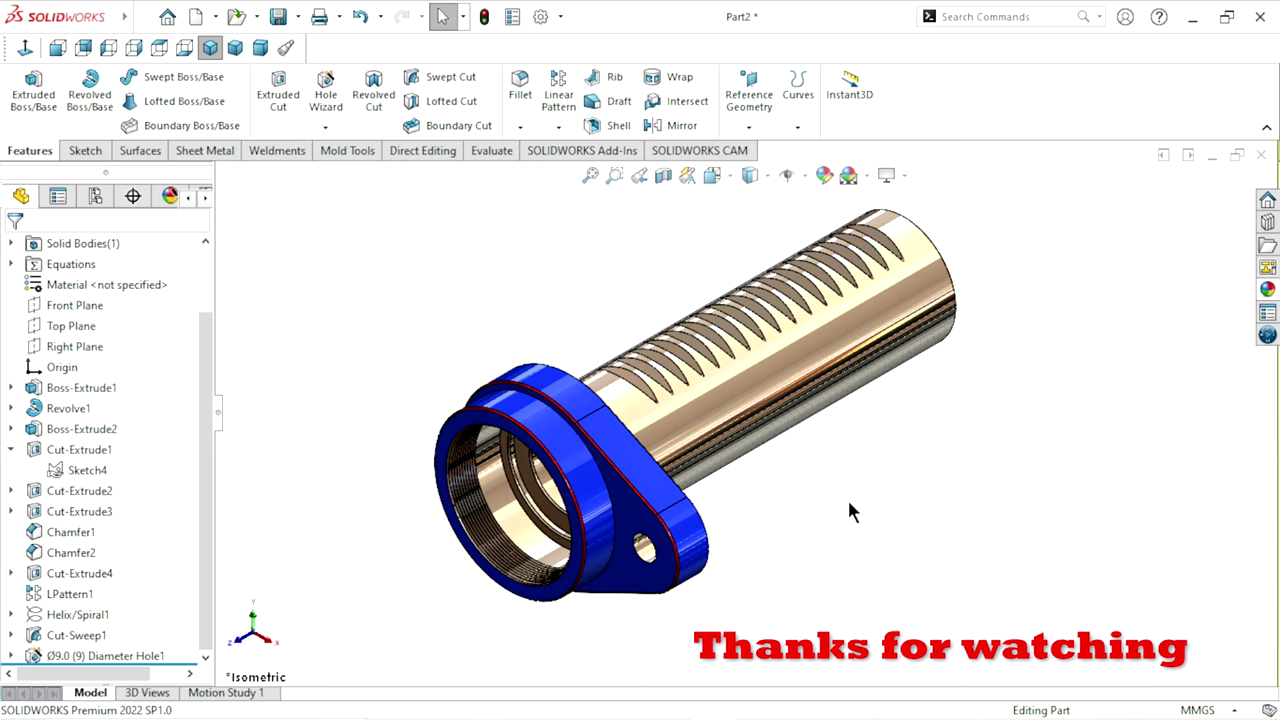
mouse_move(650, 500)
middle_mouse_down()
mouse_move(638, 340)
mouse_move(456, 302)
mouse_move(374, 314)
mouse_move(329, 391)
mouse_move(434, 277)
mouse_move(570, 386)
mouse_move(743, 571)
mouse_move(914, 646)
mouse_move(967, 503)
mouse_move(1066, 477)
mouse_move(886, 529)
mouse_move(900, 557)
mouse_move(788, 408)
mouse_move(697, 457)
mouse_move(505, 293)
middle_mouse_up()
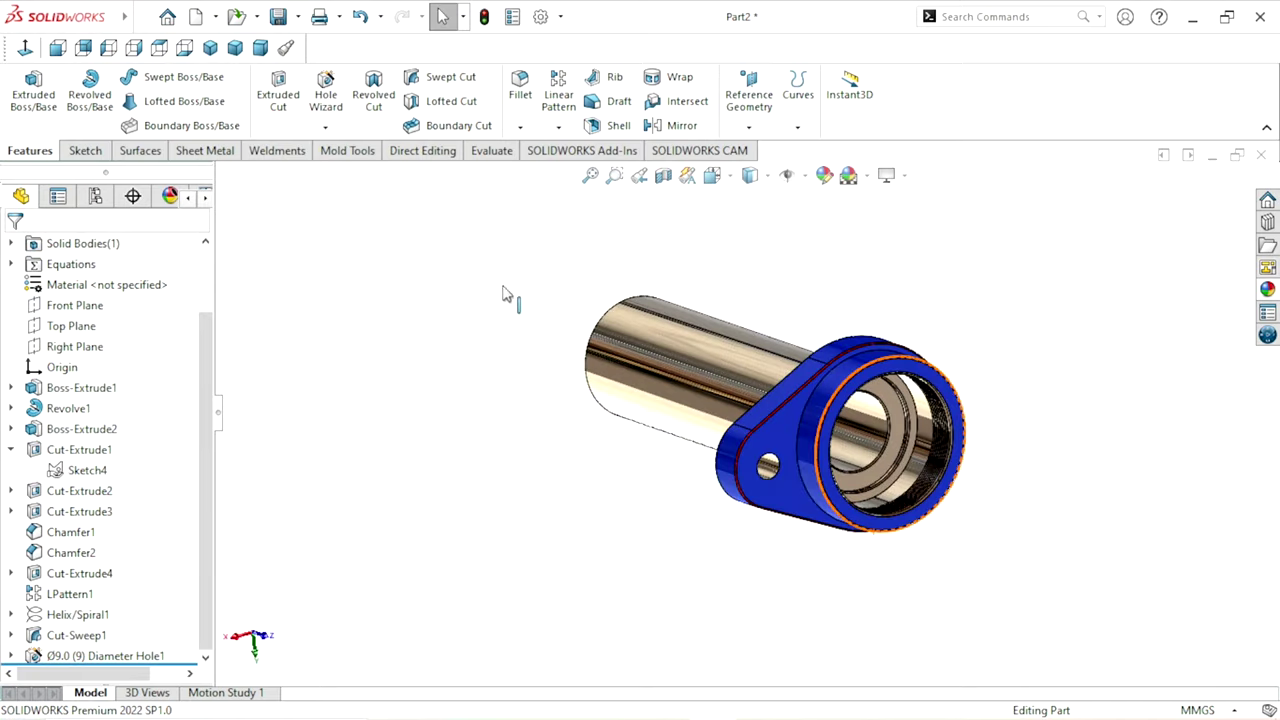
left_click(217, 48)
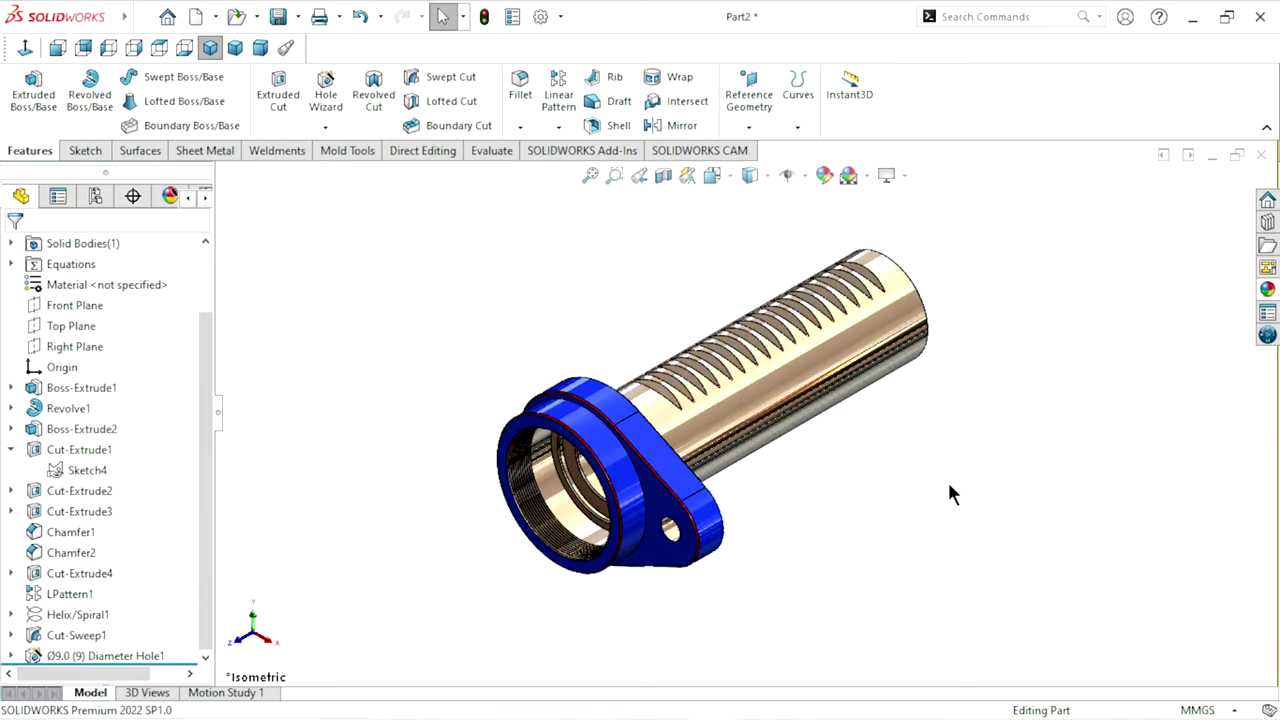